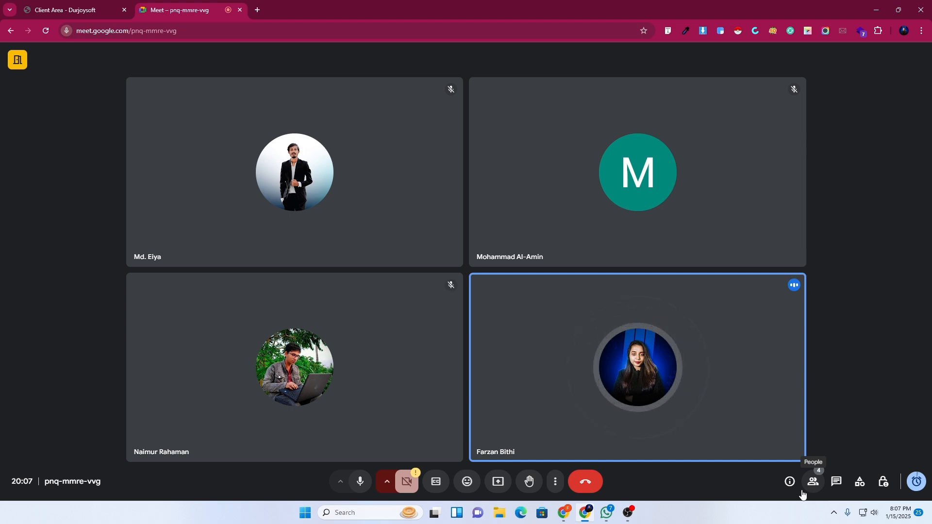
# Open the People panel in Google Meet to see everyone in the call.
pyautogui.click(803, 491)
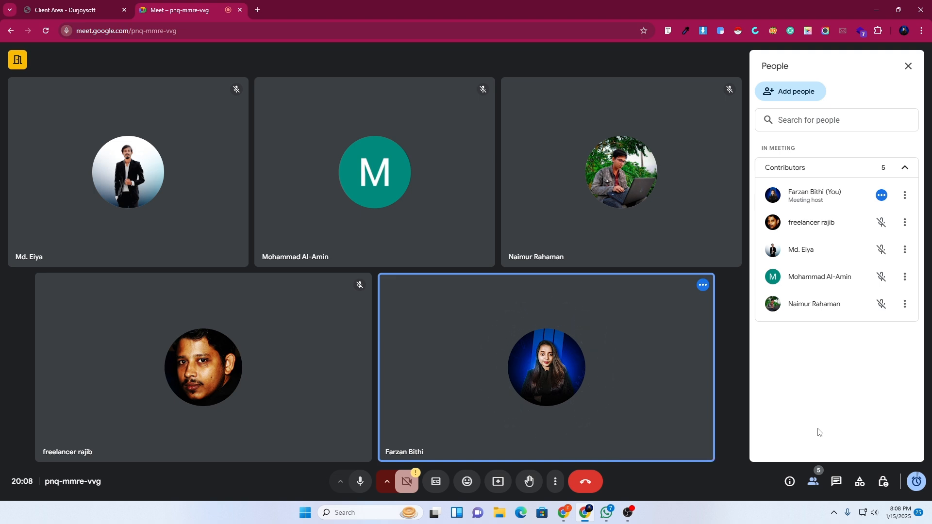
# Present the entire screen to the meeting and move the sharing bar to the bottom-left.
pyautogui.click(498, 487)
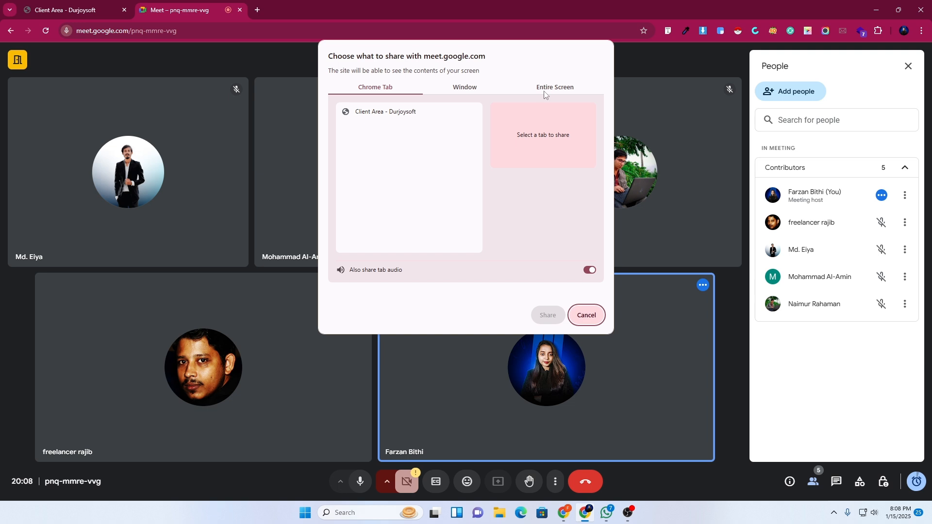
pyautogui.click(545, 88)
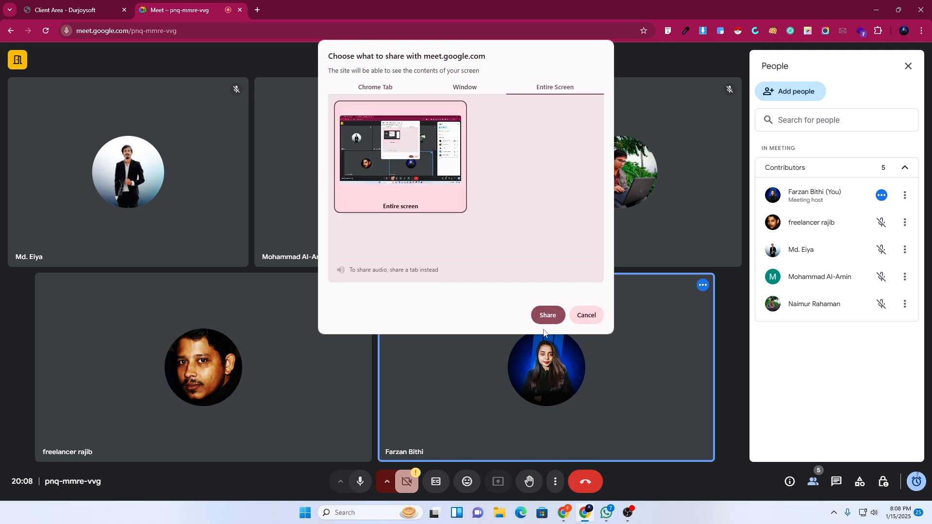
pyautogui.click(547, 316)
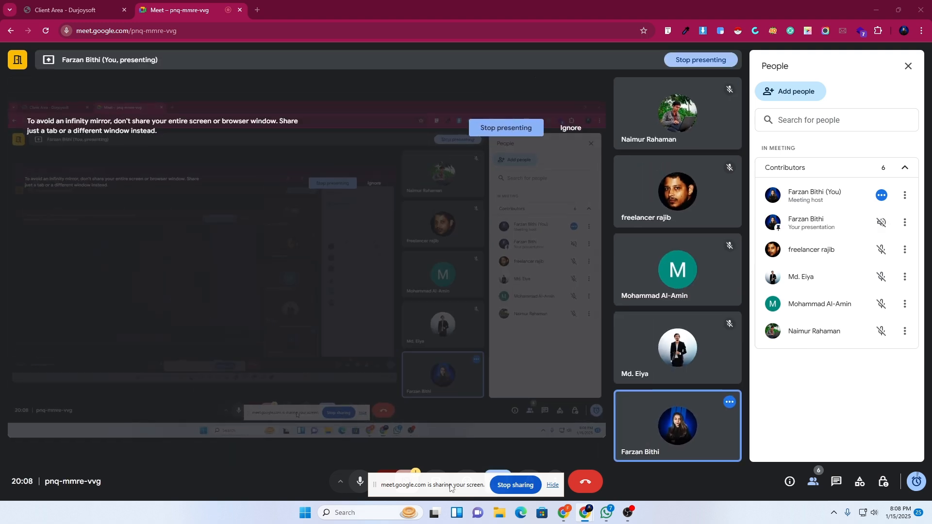
pyautogui.moveTo(450, 487); pyautogui.dragTo(91, 481)
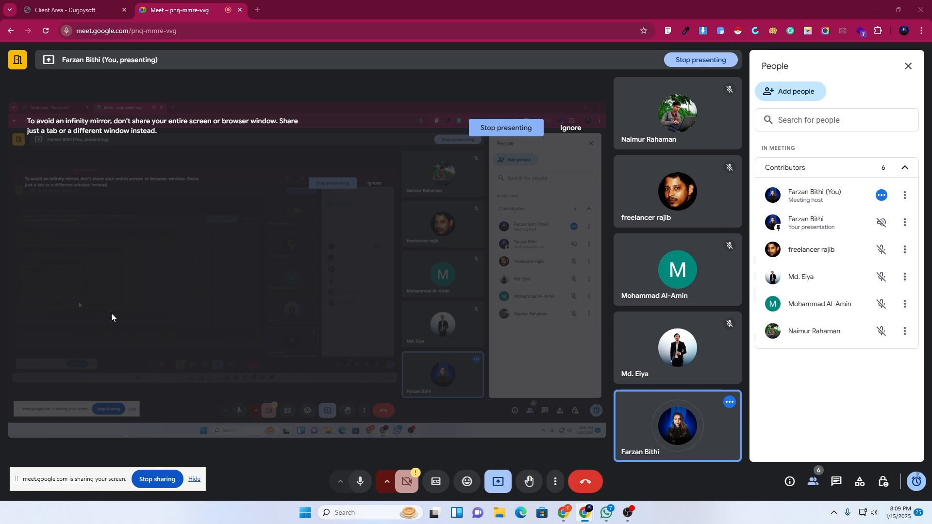
# Load fiverr.com in a new browser tab.
pyautogui.click(257, 12)
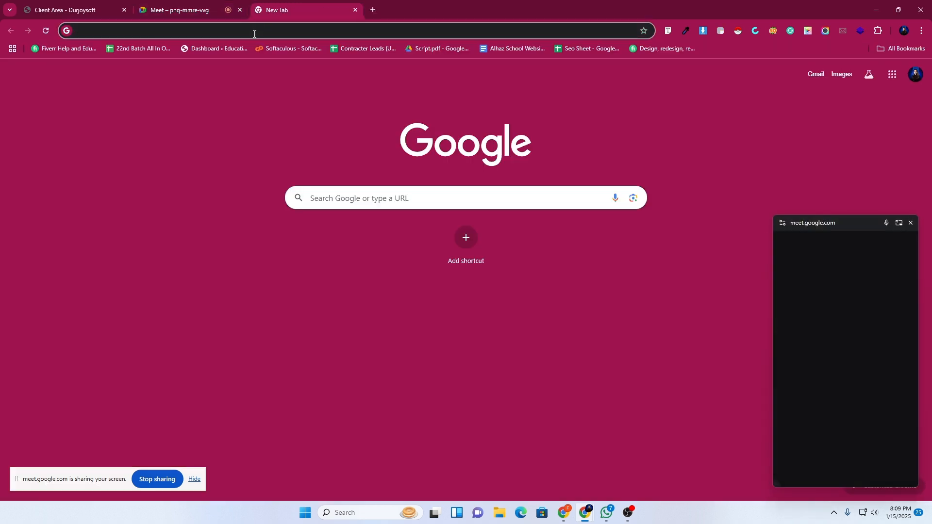
pyautogui.click(254, 32)
pyautogui.write('fi')
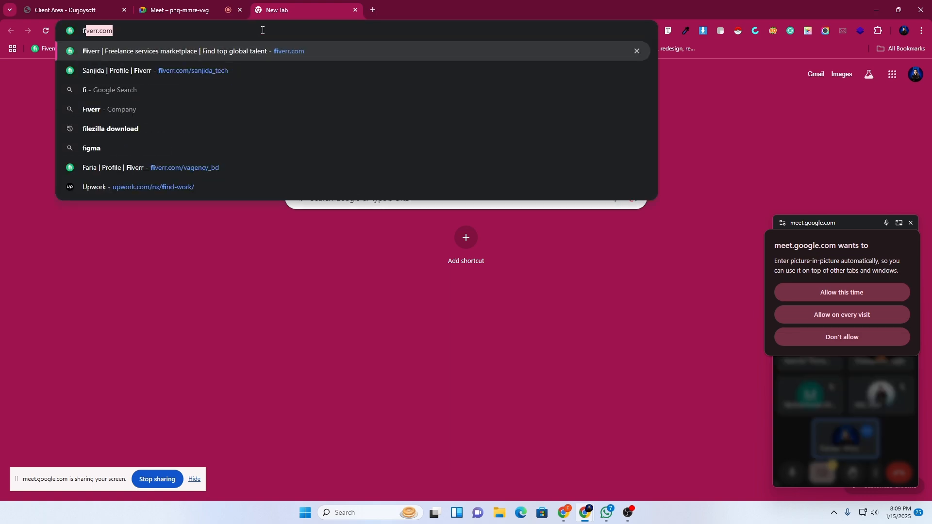
pyautogui.write('ver')
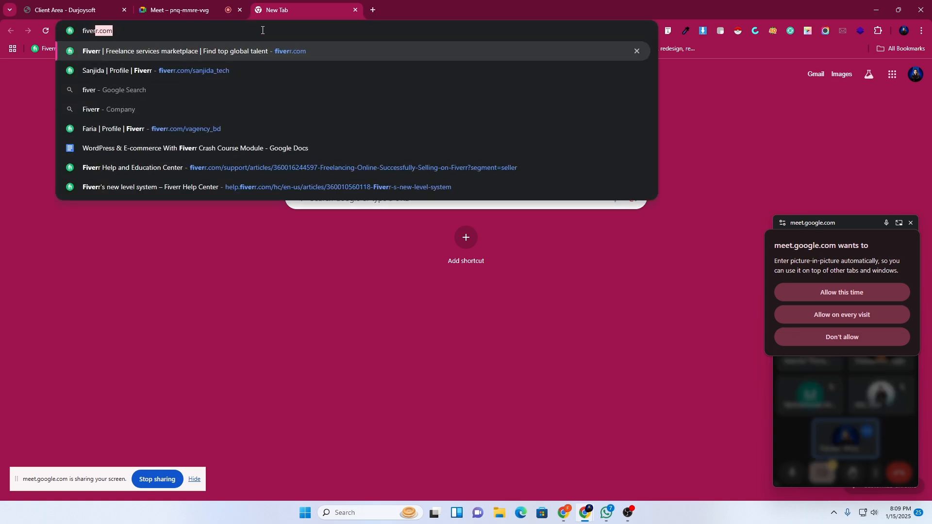
pyautogui.press('Return')
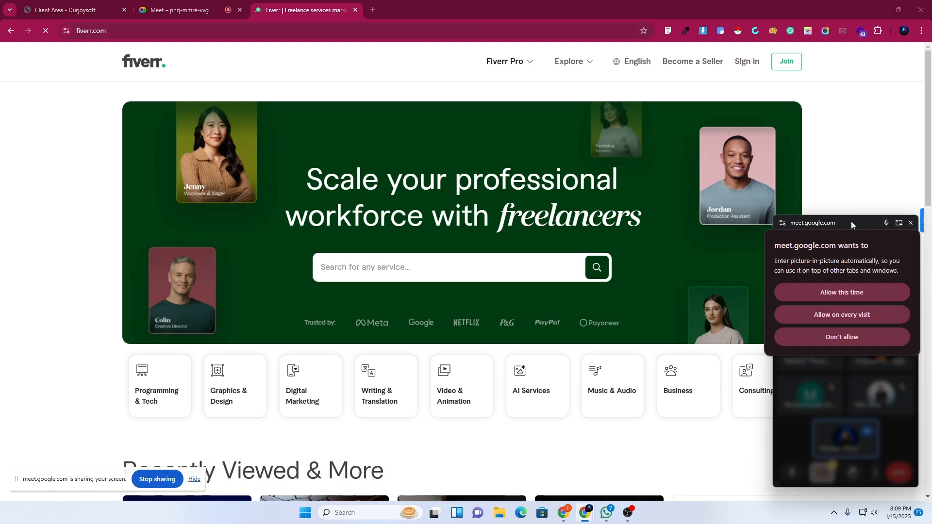
# Move the floating Meet window aside and allow picture-in-picture this time only.
pyautogui.moveTo(851, 224); pyautogui.dragTo(70, 420)
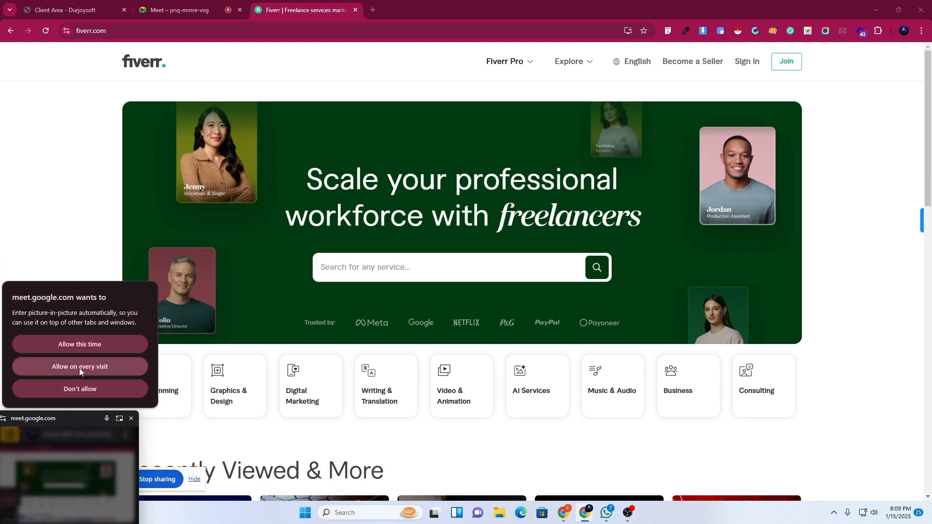
pyautogui.click(63, 343)
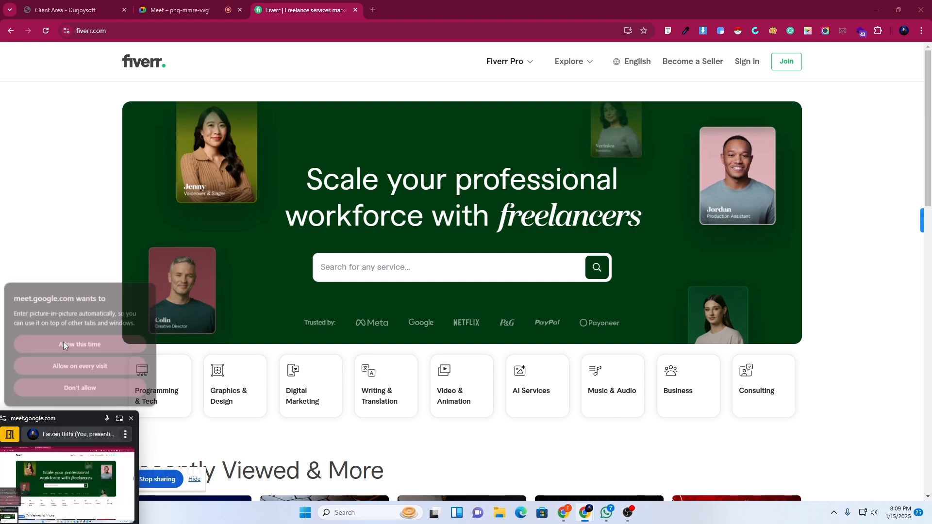
pyautogui.scroll(-5, 462, 332)
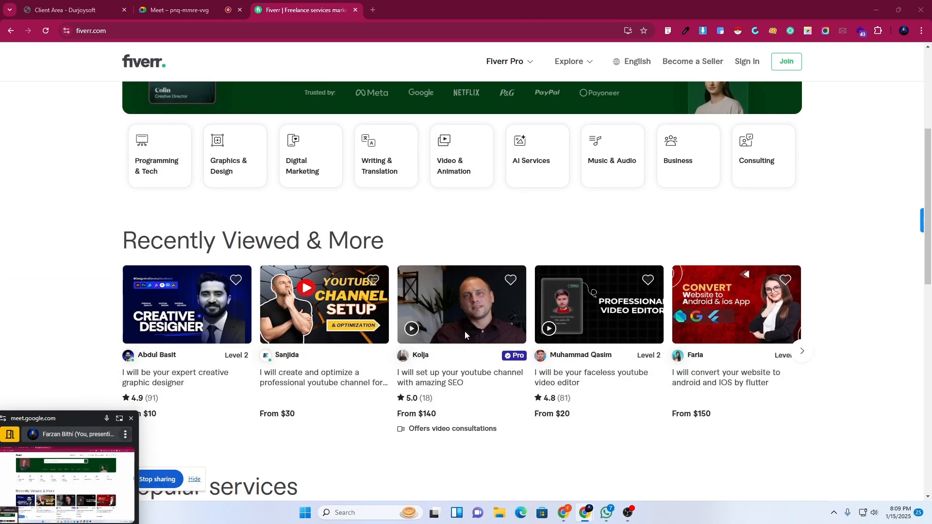
pyautogui.scroll(5, 579, 324)
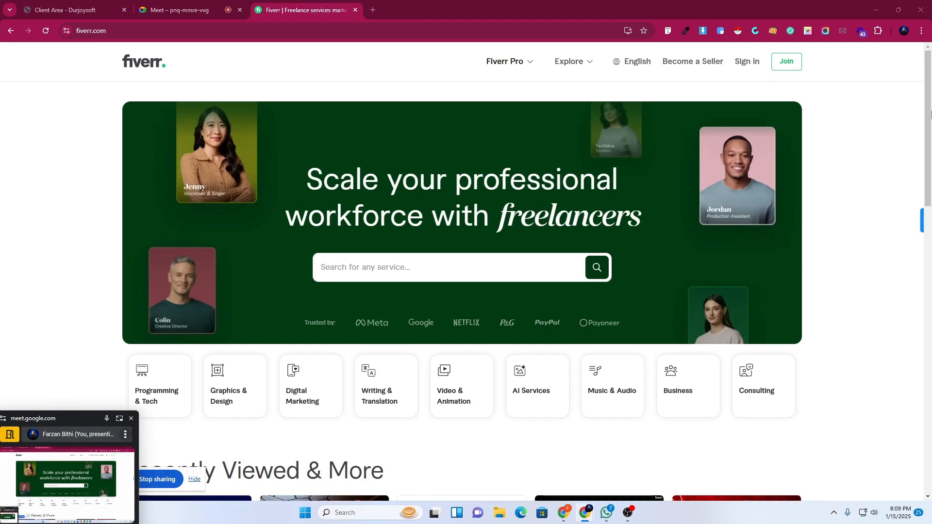
pyautogui.moveTo(930, 164); pyautogui.dragTo(931, 379)
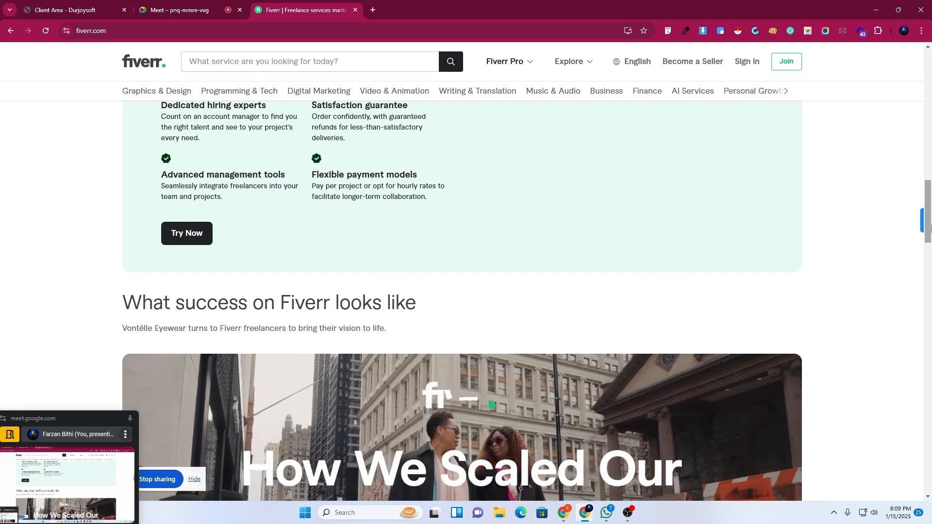
pyautogui.moveTo(930, 225); pyautogui.dragTo(930, 78)
# Search Fiverr for 'wordpress website design'.
pyautogui.click(340, 271)
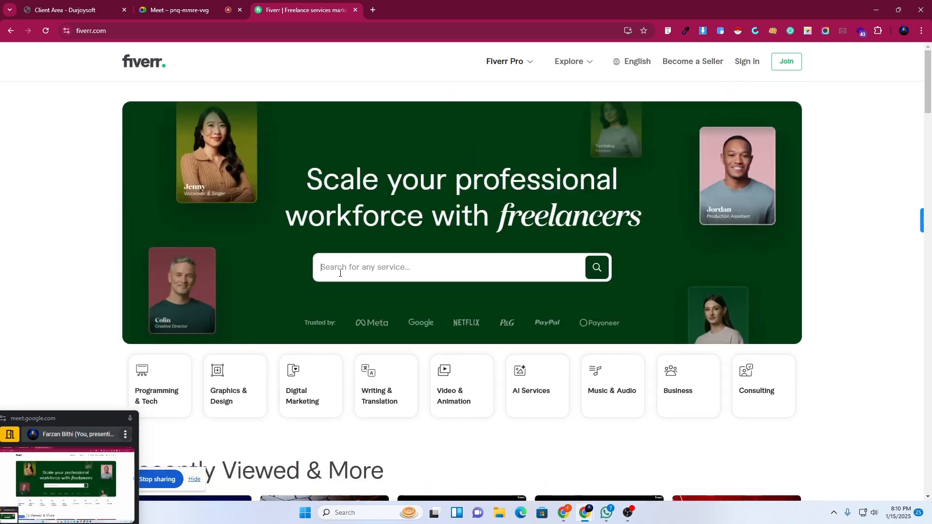
pyautogui.write('wordpress we')
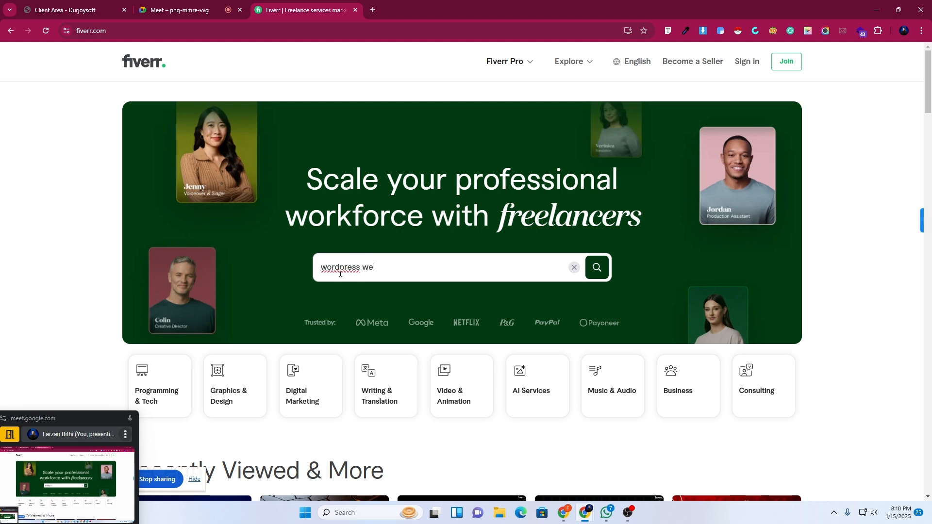
pyautogui.write('bsit')
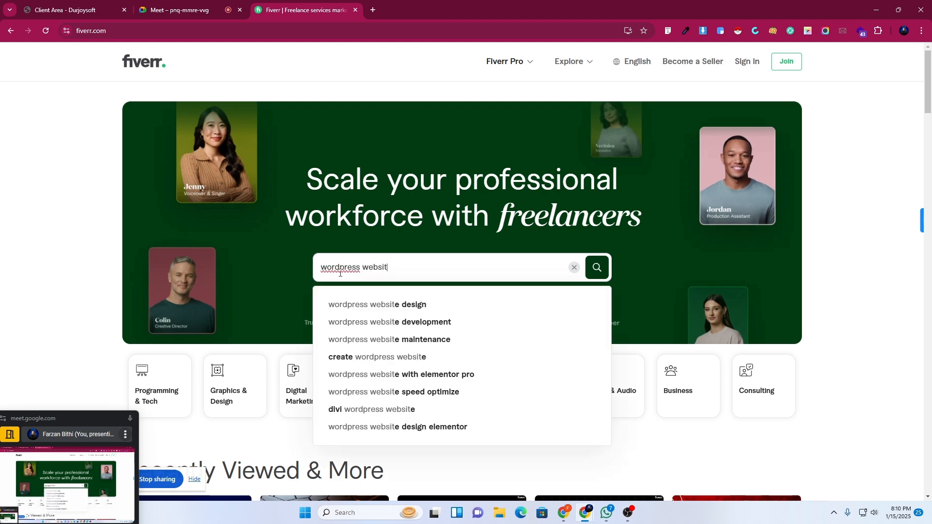
pyautogui.click(361, 302)
pyautogui.click(361, 302)
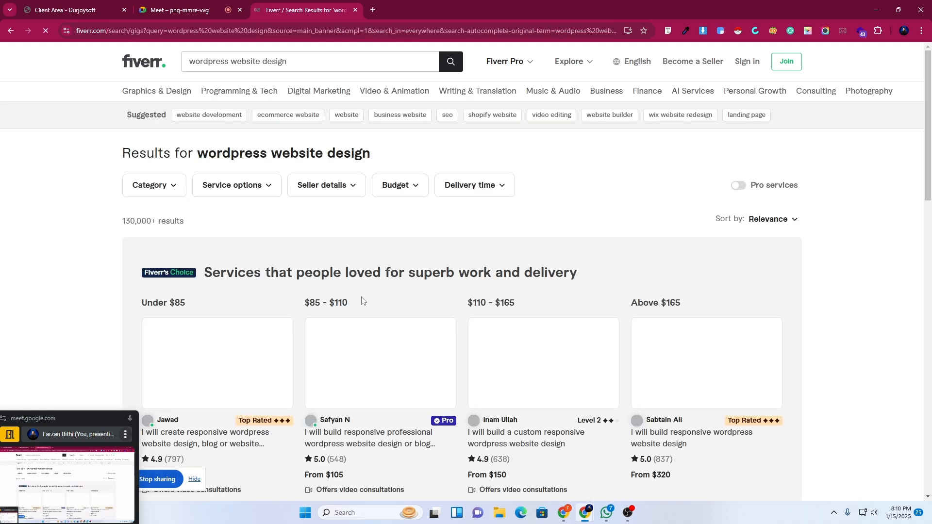
# Scroll the results and open the first Fiverr's Choice gig in a new tab.
pyautogui.scroll(-3, 318, 264)
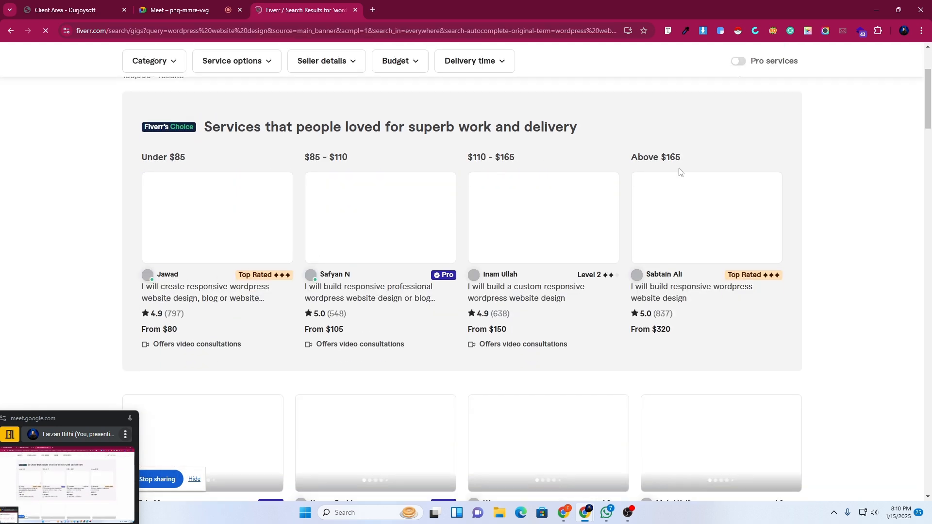
pyautogui.moveTo(929, 103); pyautogui.dragTo(928, 224)
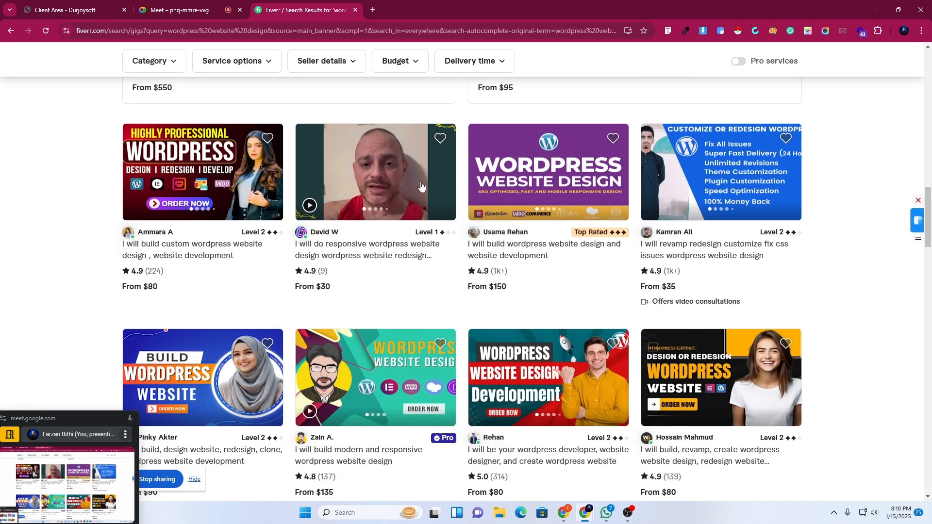
pyautogui.scroll(-4, 125, 297)
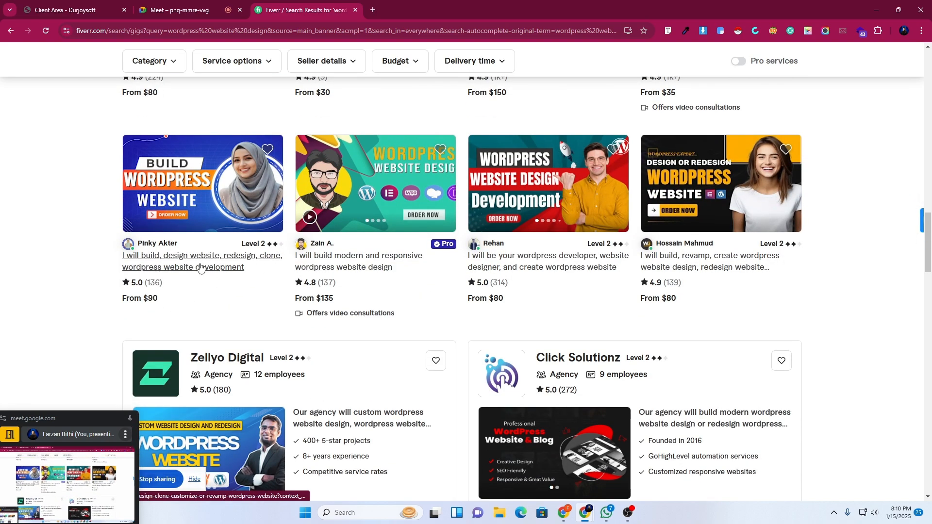
pyautogui.scroll(-1, 770, 267)
pyautogui.scroll(-10, 769, 267)
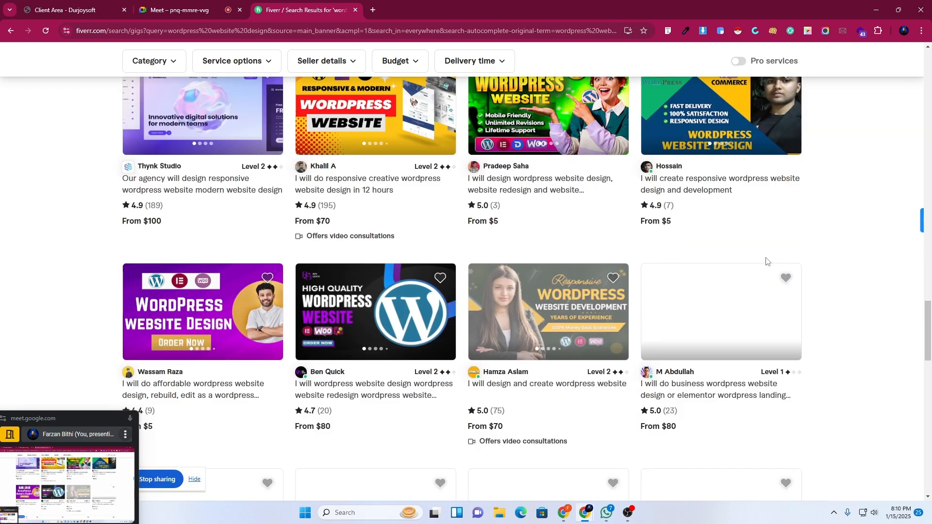
pyautogui.scroll(-5, 765, 262)
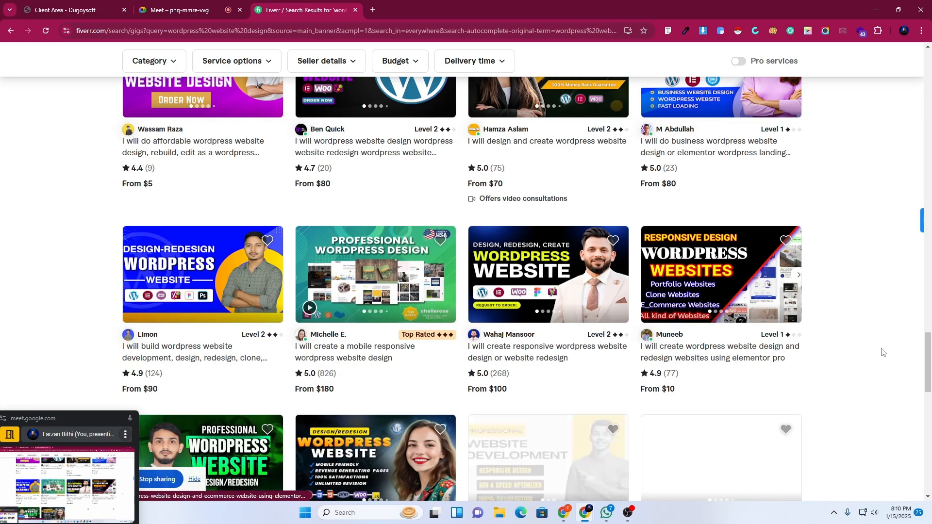
pyautogui.moveTo(927, 363); pyautogui.dragTo(929, 89)
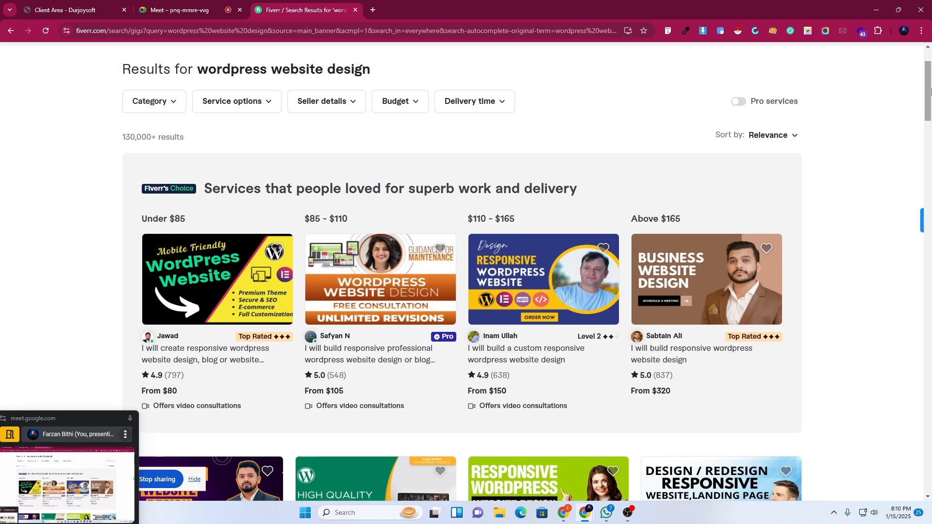
pyautogui.scroll(2, 929, 90)
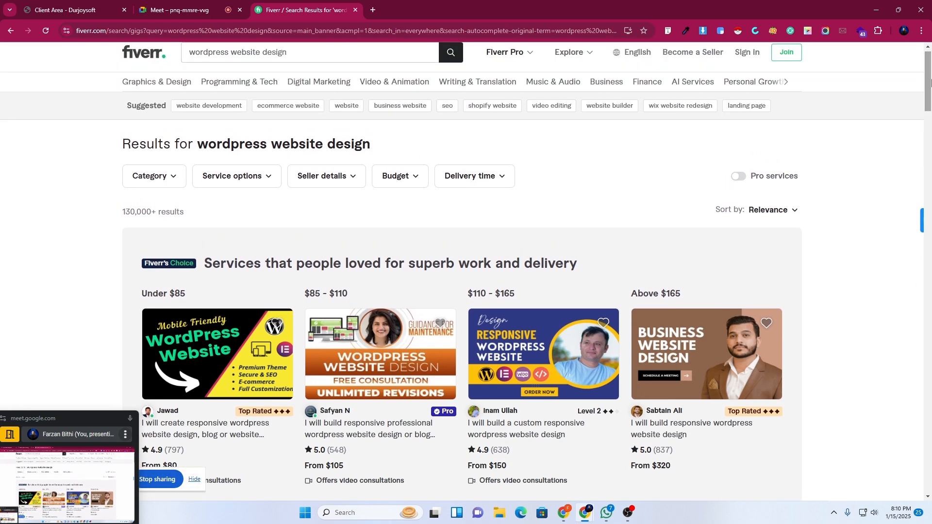
pyautogui.scroll(-4, 466, 291)
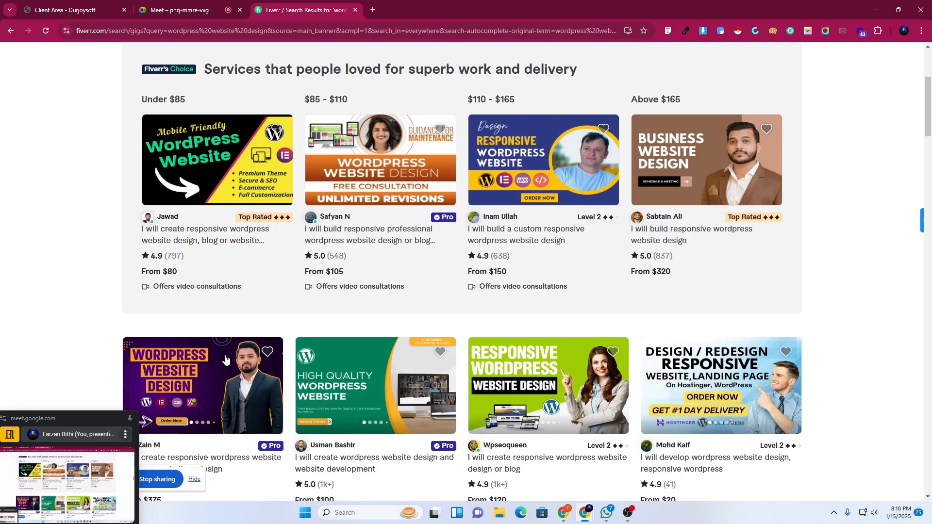
pyautogui.rightClick(165, 233)
pyautogui.click(189, 241)
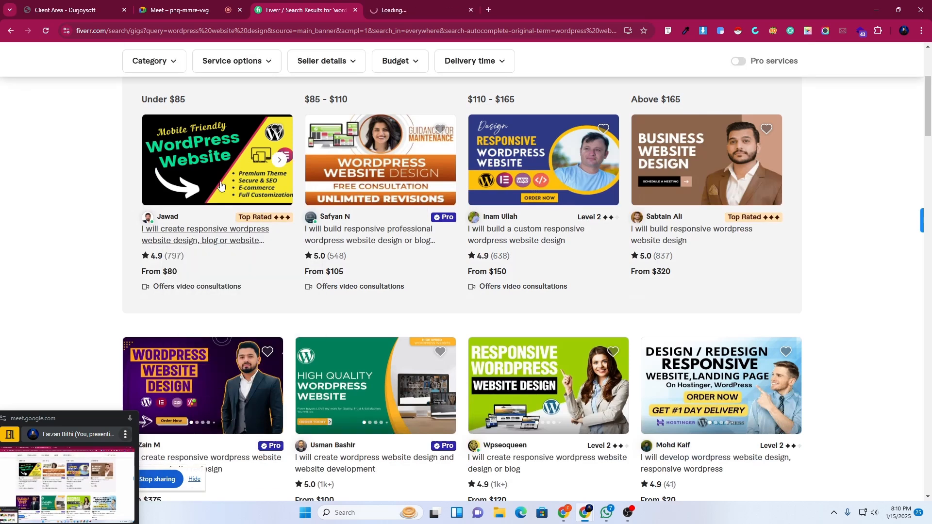
pyautogui.click(397, 3)
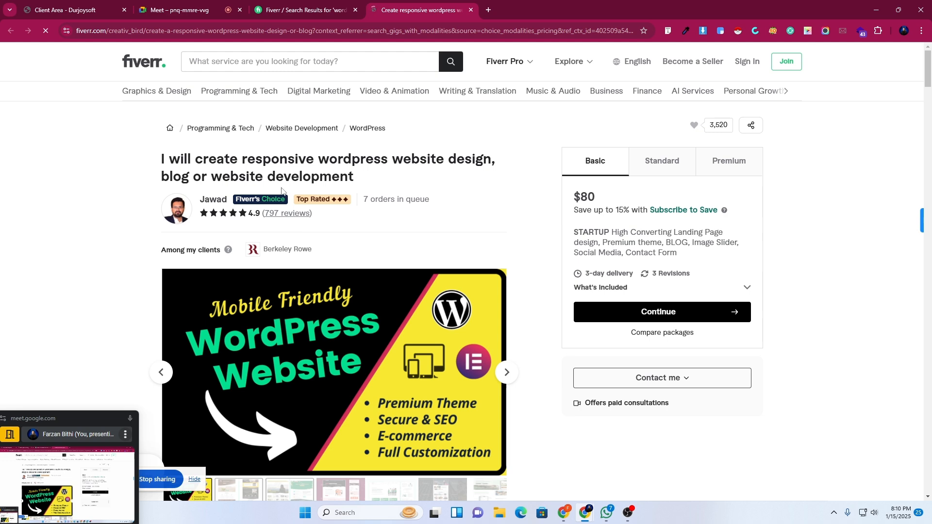
pyautogui.scroll(-5, 316, 225)
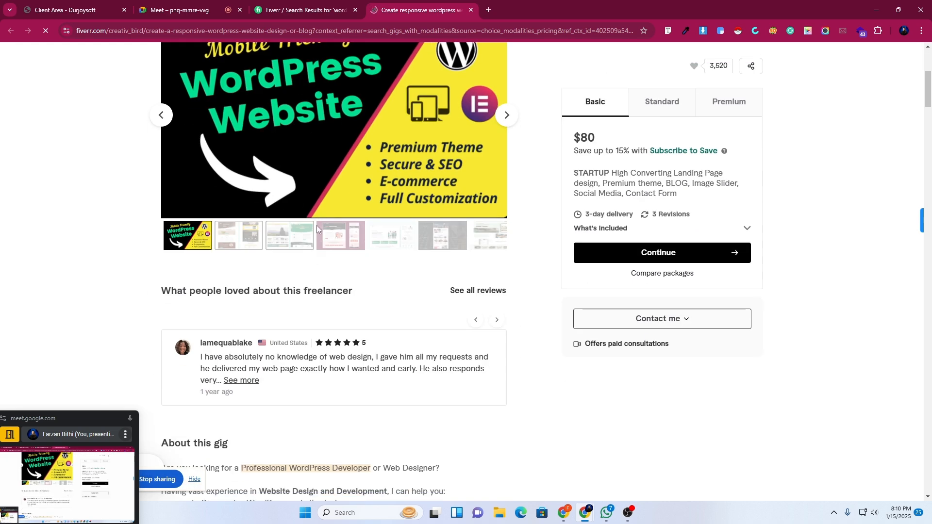
pyautogui.scroll(-10, 317, 225)
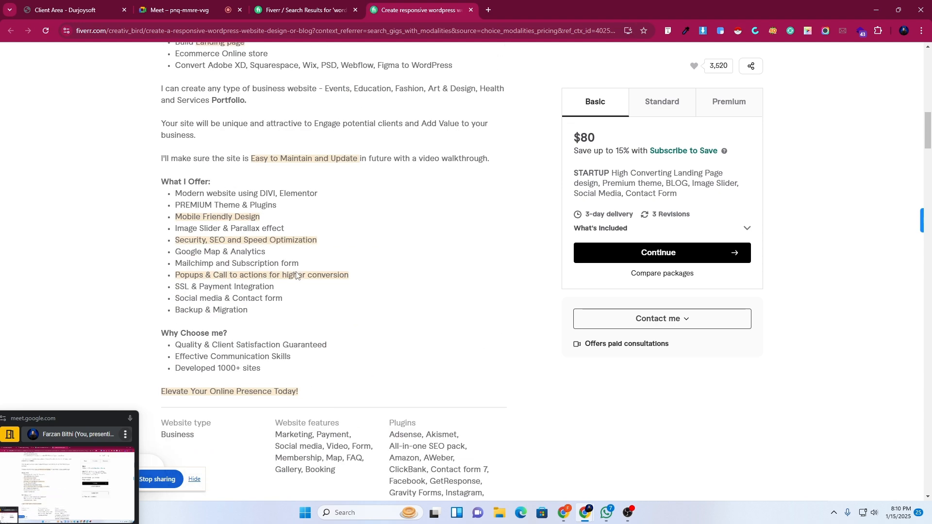
pyautogui.scroll(-1, 296, 275)
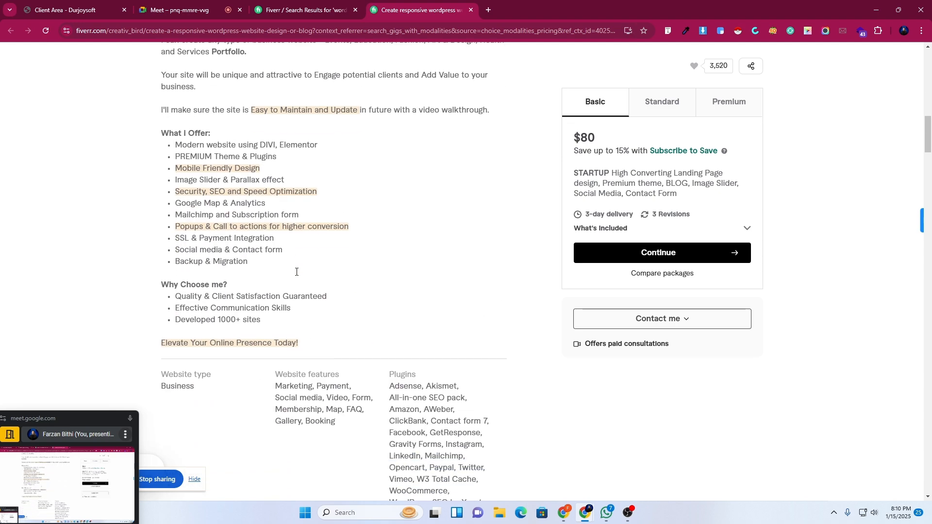
pyautogui.scroll(-4, 296, 275)
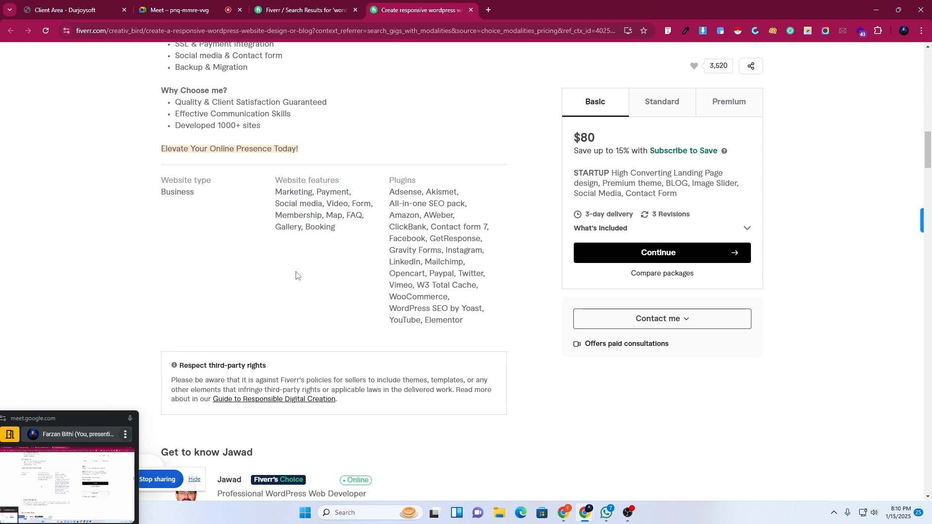
pyautogui.scroll(-10, 296, 275)
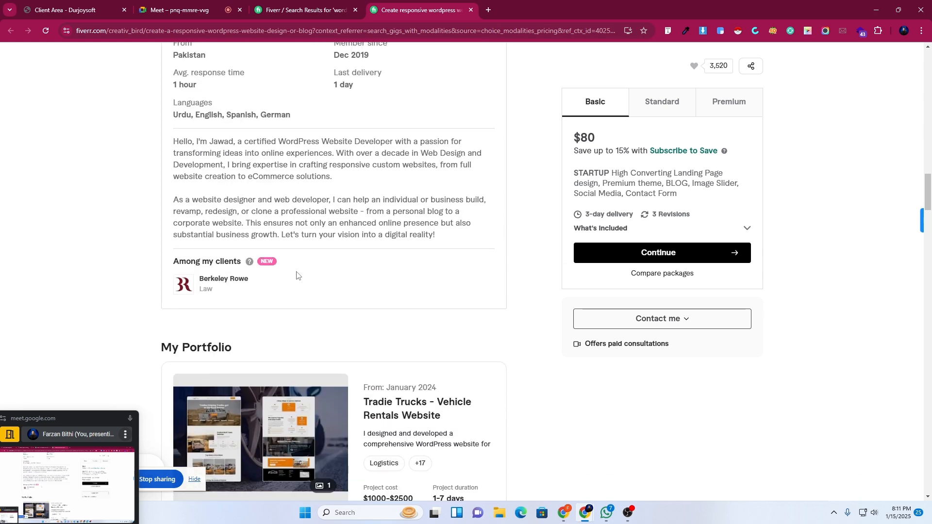
pyautogui.scroll(-6, 297, 275)
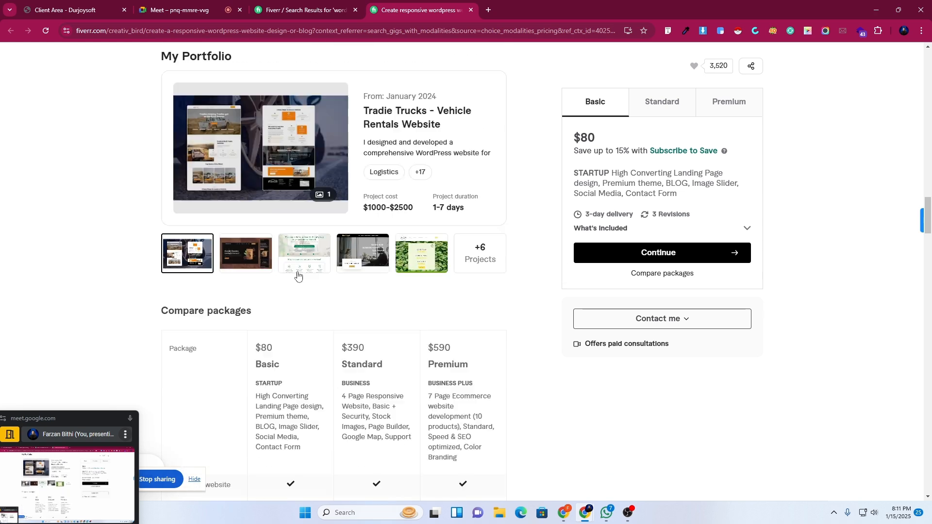
pyautogui.scroll(-5, 298, 275)
pyautogui.scroll(-4, 297, 276)
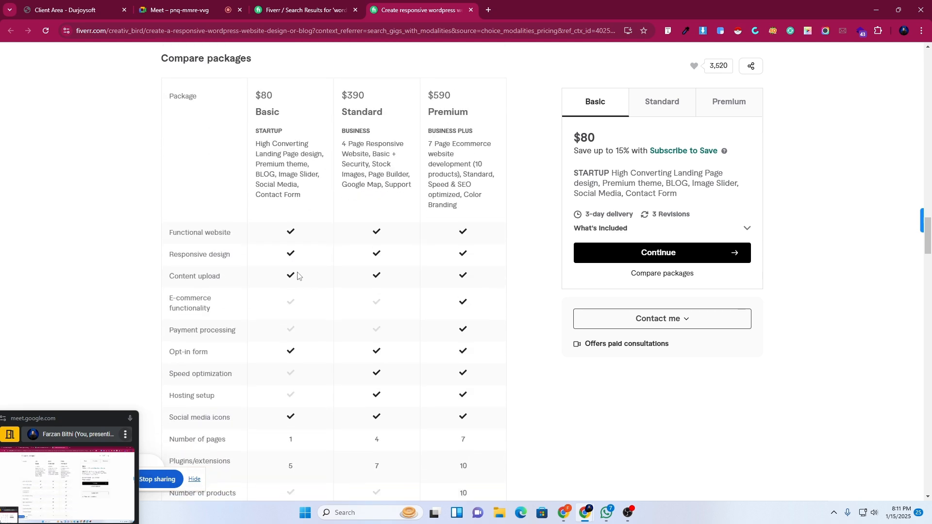
pyautogui.scroll(-5, 297, 275)
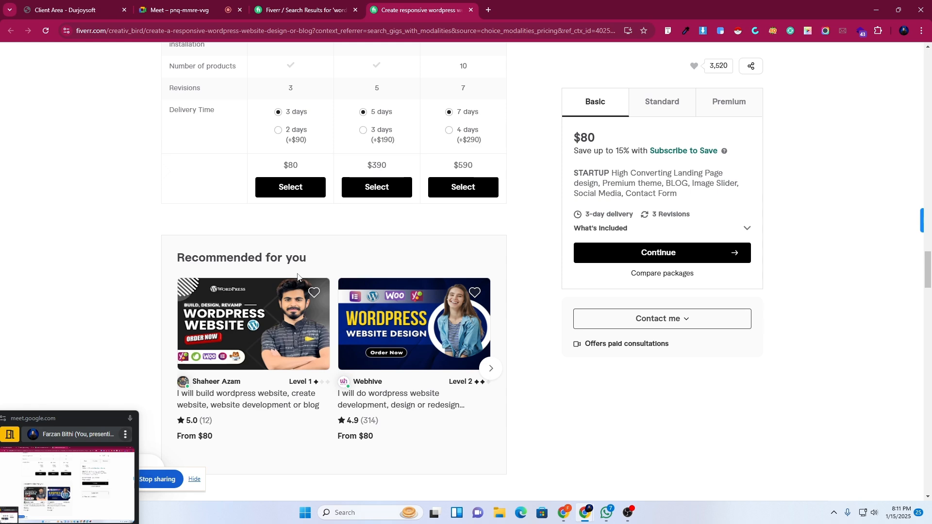
pyautogui.scroll(-1, 326, 257)
pyautogui.scroll(-9, 326, 256)
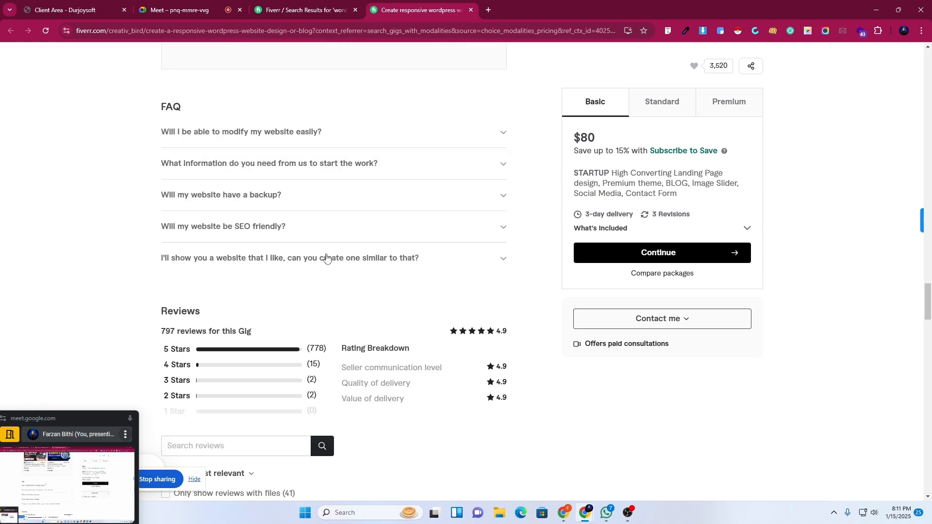
pyautogui.scroll(-20, 326, 257)
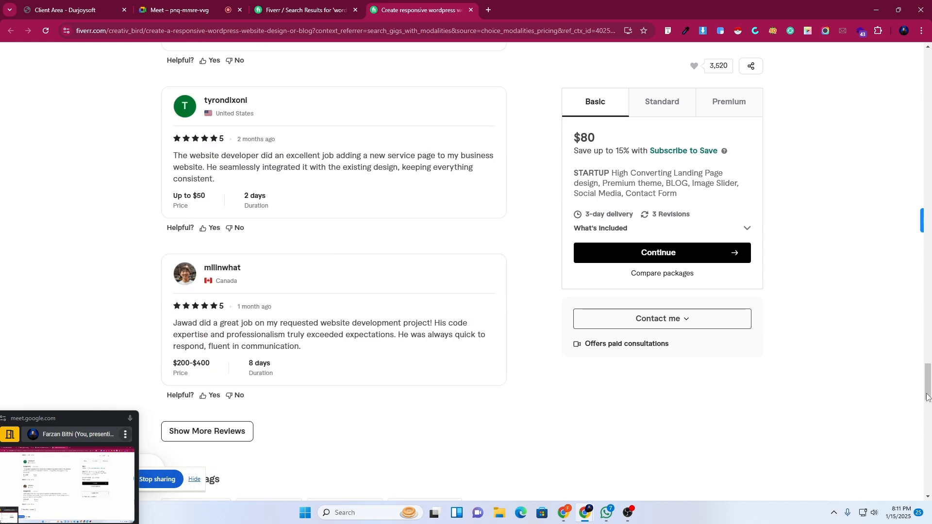
pyautogui.moveTo(928, 388); pyautogui.dragTo(929, 73)
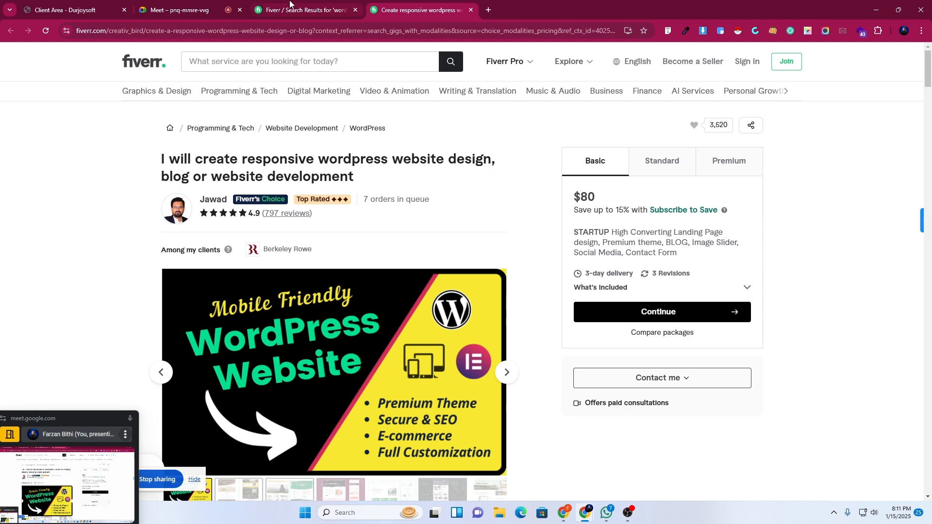
# Scroll to the top of the wordpress website design results, then return to the Meet call.
pyautogui.click(290, 4)
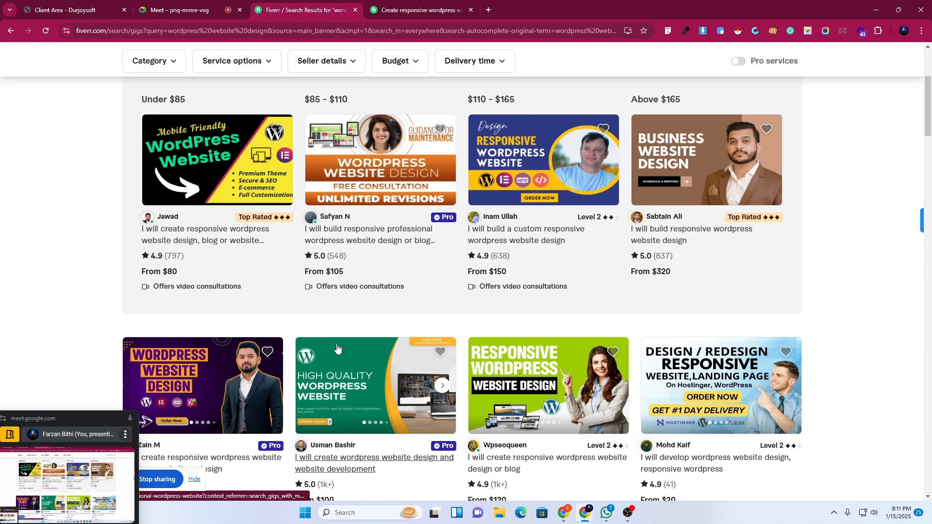
pyautogui.scroll(3, 337, 349)
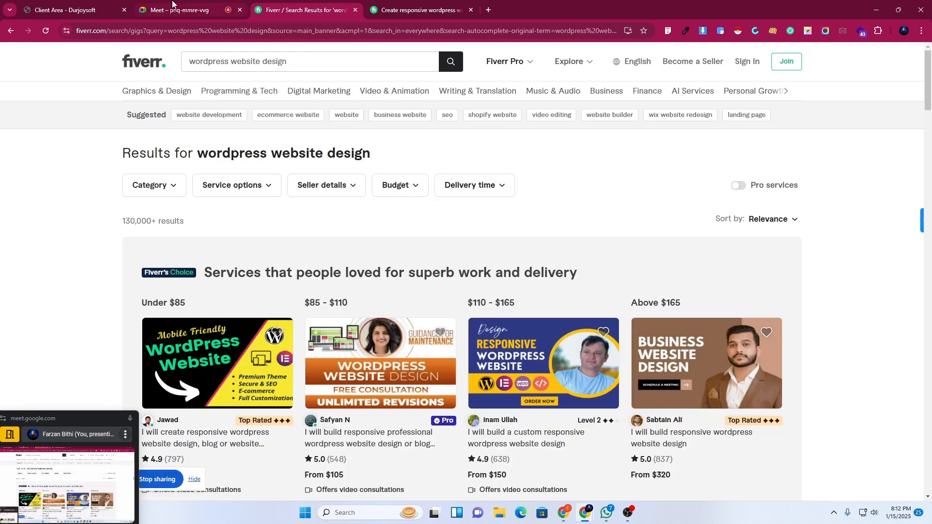
pyautogui.click(173, 5)
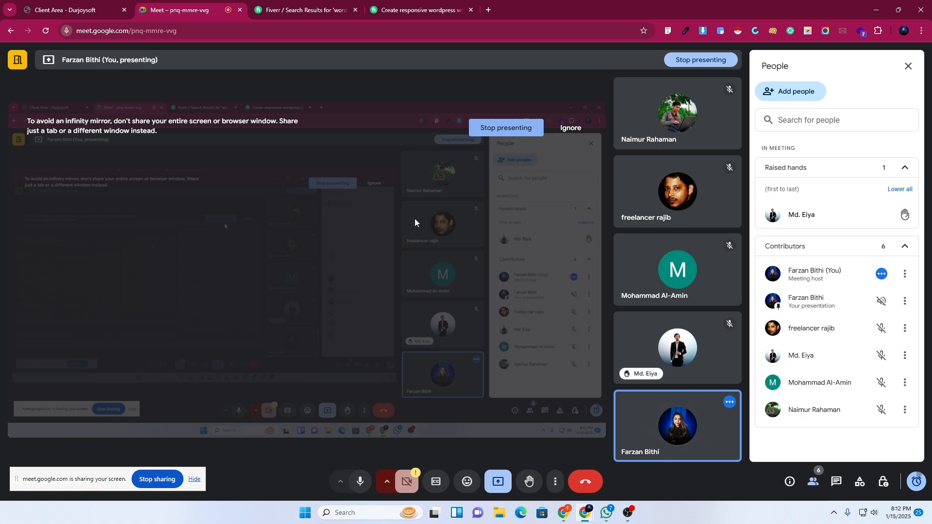
pyautogui.click(837, 481)
pyautogui.click(812, 488)
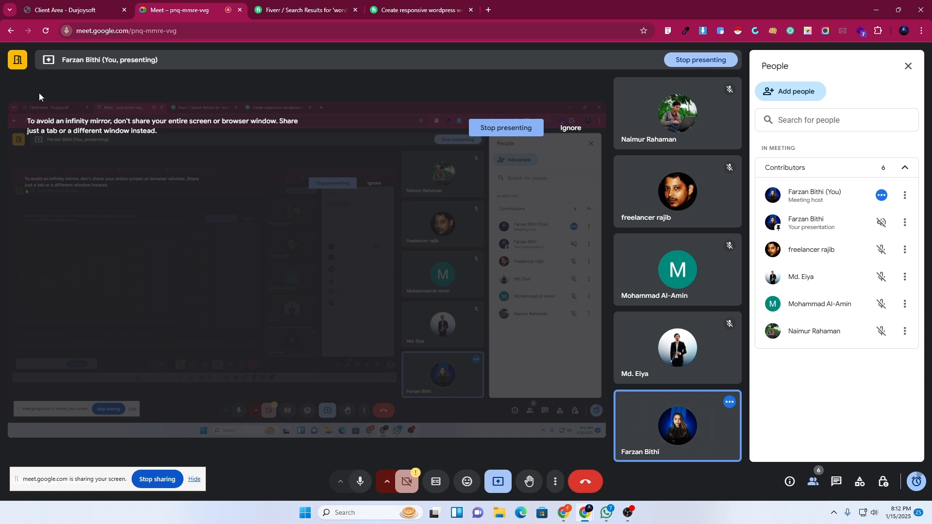
# Revisit the search results, move the Meet mini window right, and reopen the WordPress gig page.
pyautogui.click(303, 6)
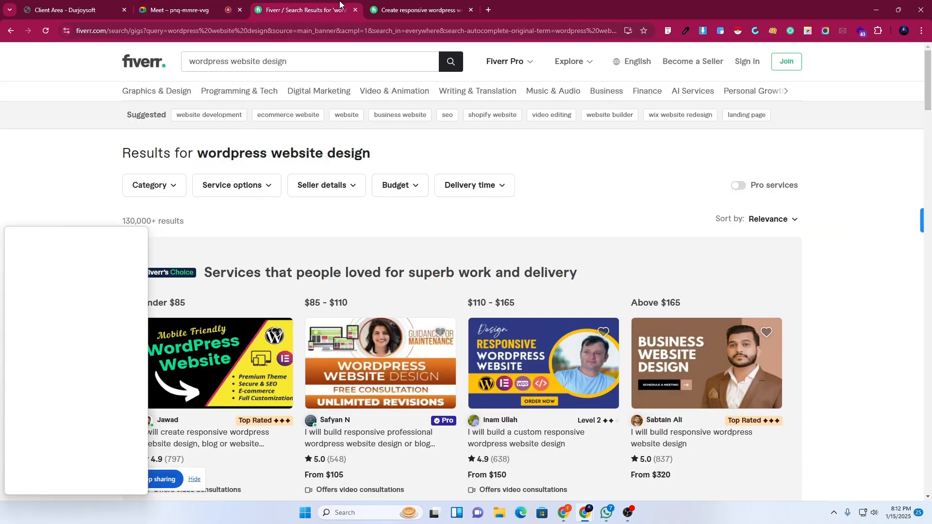
pyautogui.moveTo(63, 234); pyautogui.dragTo(847, 469)
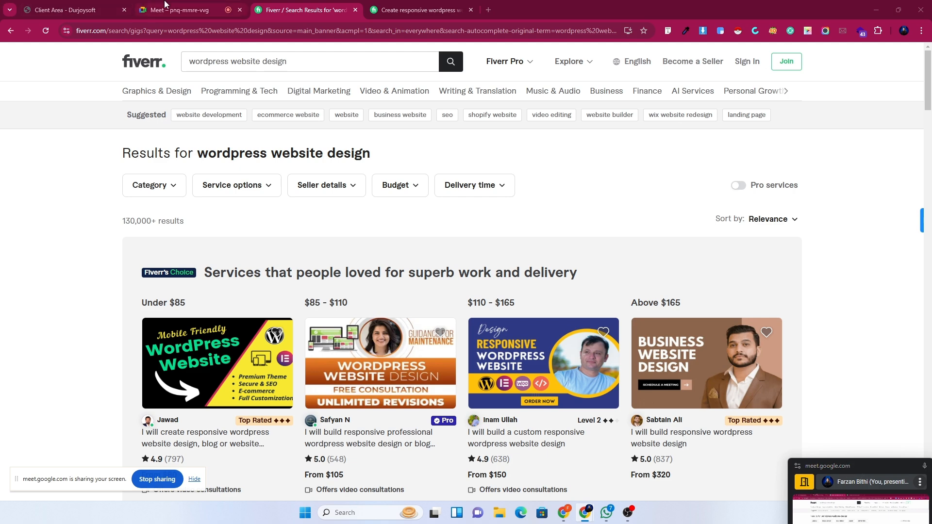
pyautogui.click(415, 6)
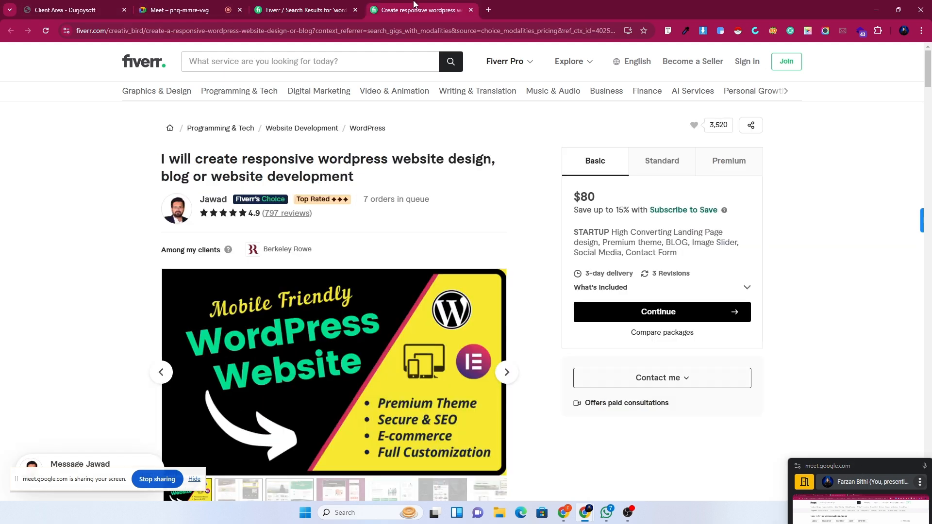
# Load smartdeveloperpro.com in a new tab from the 'smart' address suggestion.
pyautogui.click(486, 9)
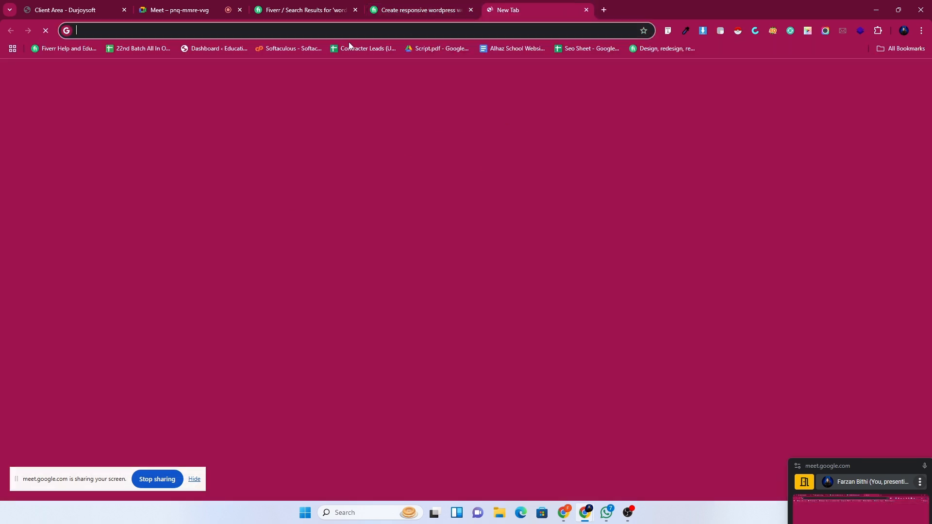
pyautogui.click(339, 35)
pyautogui.write('smartdeveloperpro.com')
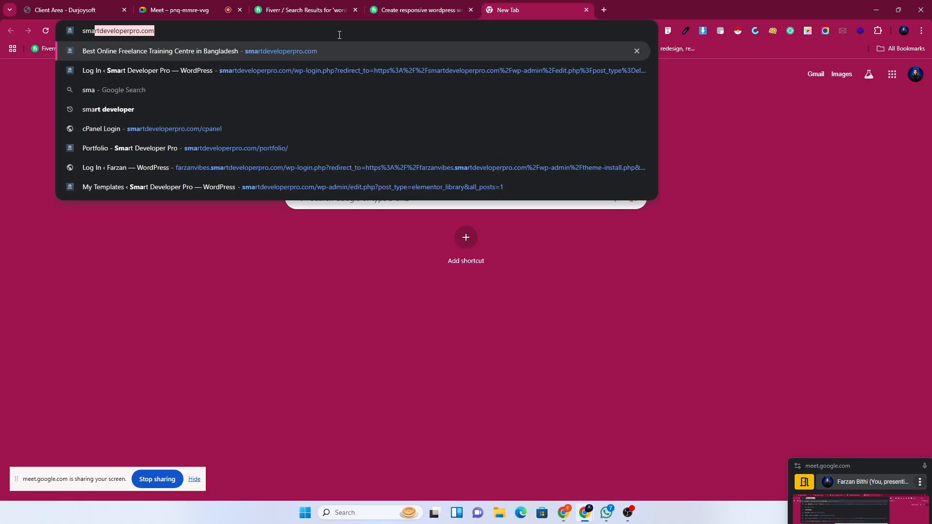
pyautogui.press('Return')
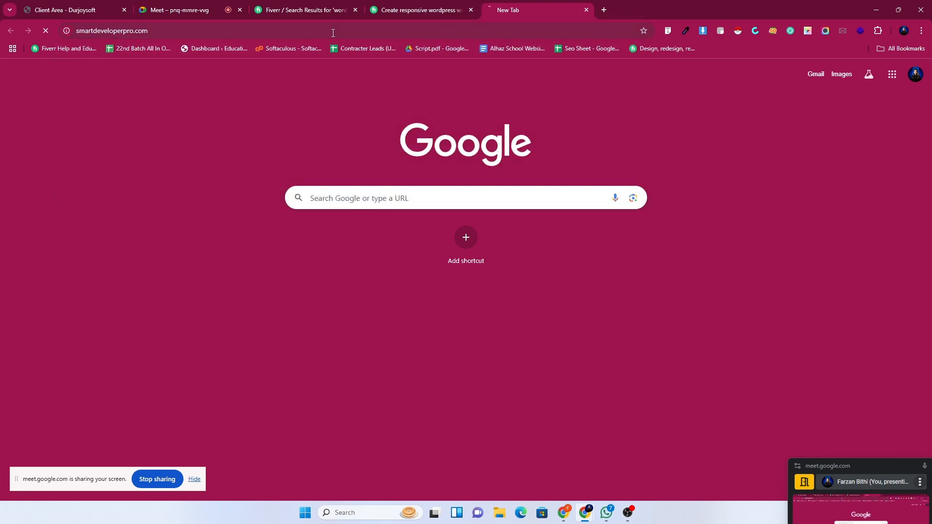
# Copy the site's URL, scroll the homepage, and return to the Durjoysoft client area.
pyautogui.click(136, 32)
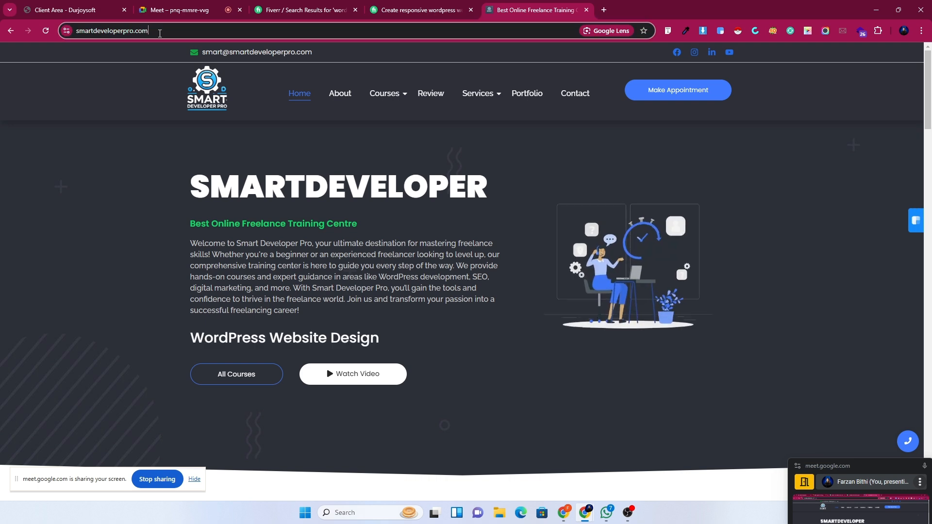
pyautogui.rightClick(116, 35)
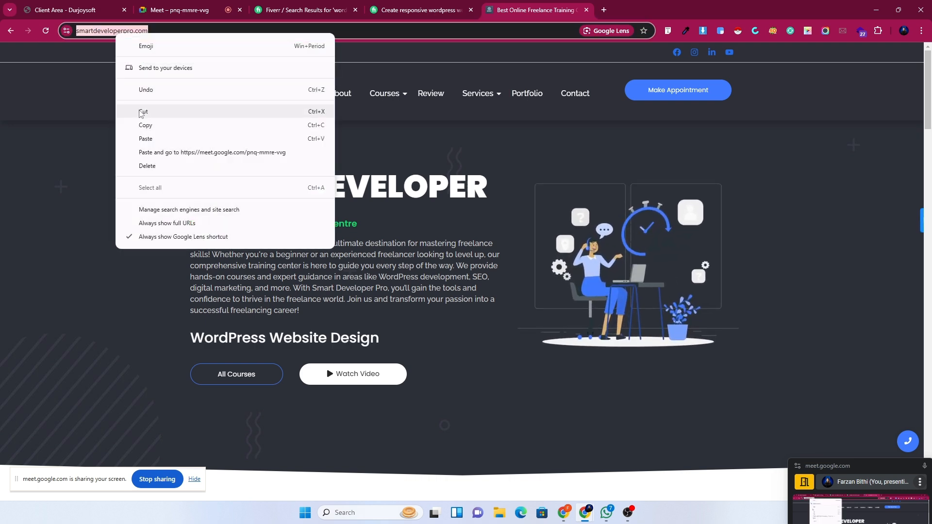
pyautogui.click(146, 127)
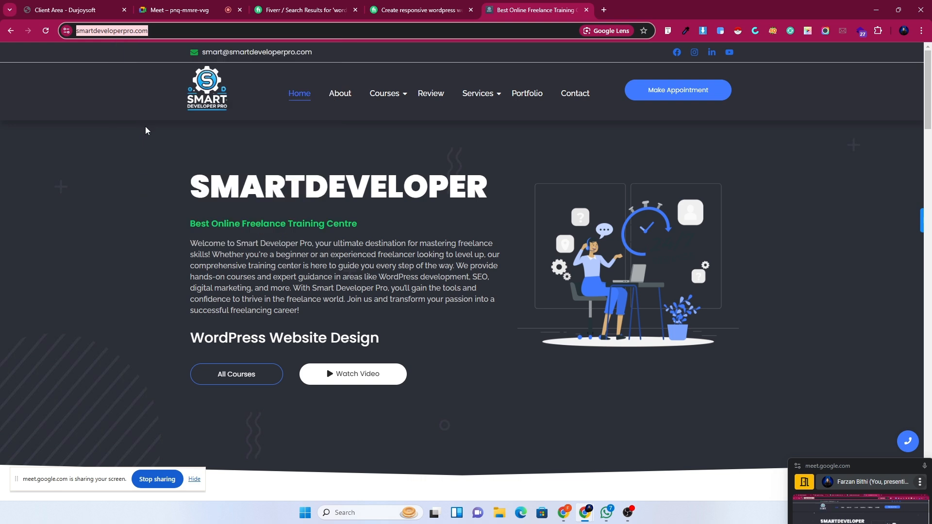
pyautogui.click(168, 32)
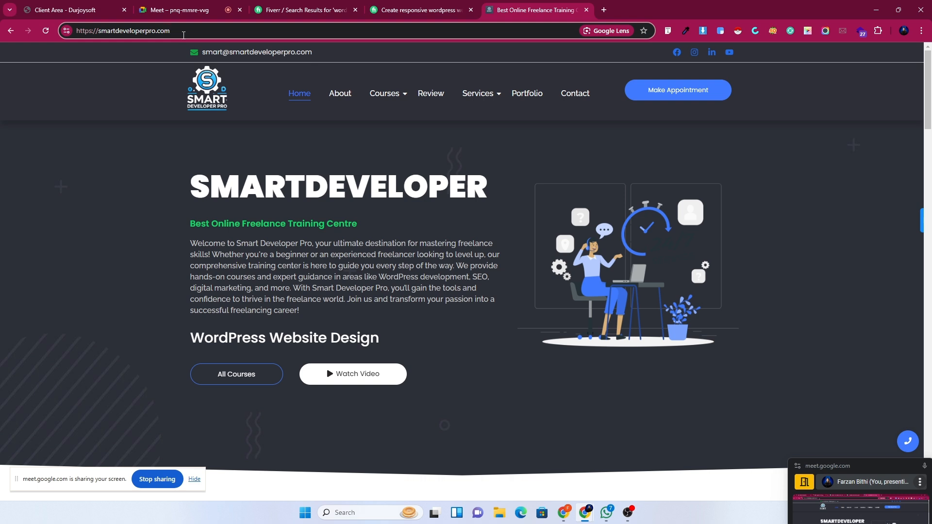
pyautogui.moveTo(183, 35); pyautogui.dragTo(105, 41)
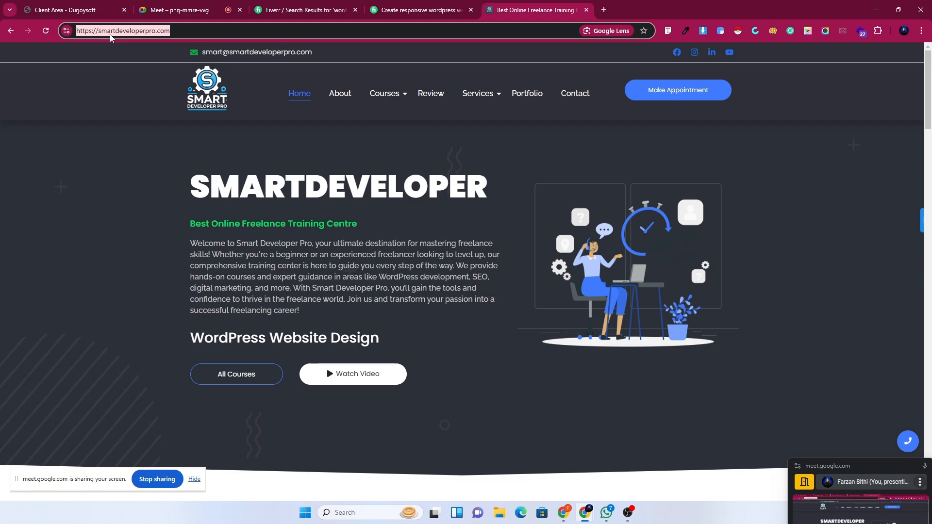
pyautogui.scroll(-5, 607, 334)
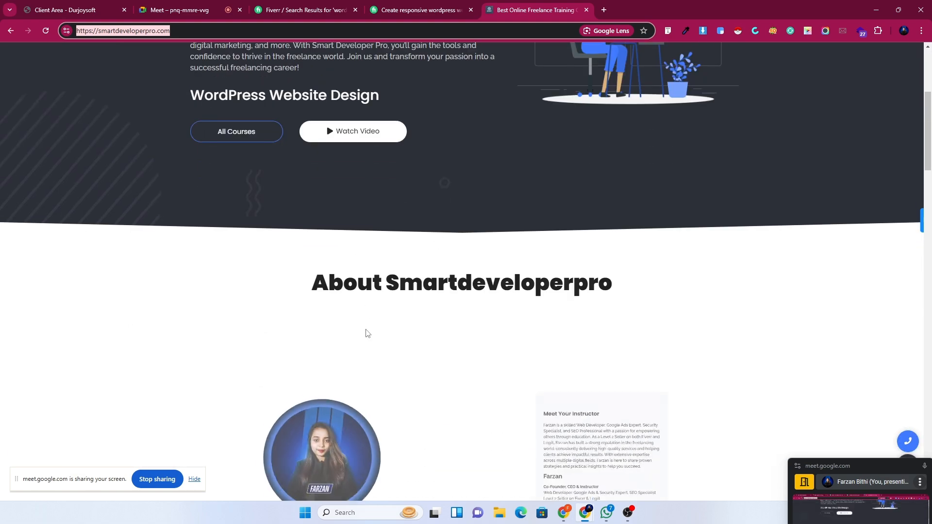
pyautogui.scroll(-14, 367, 332)
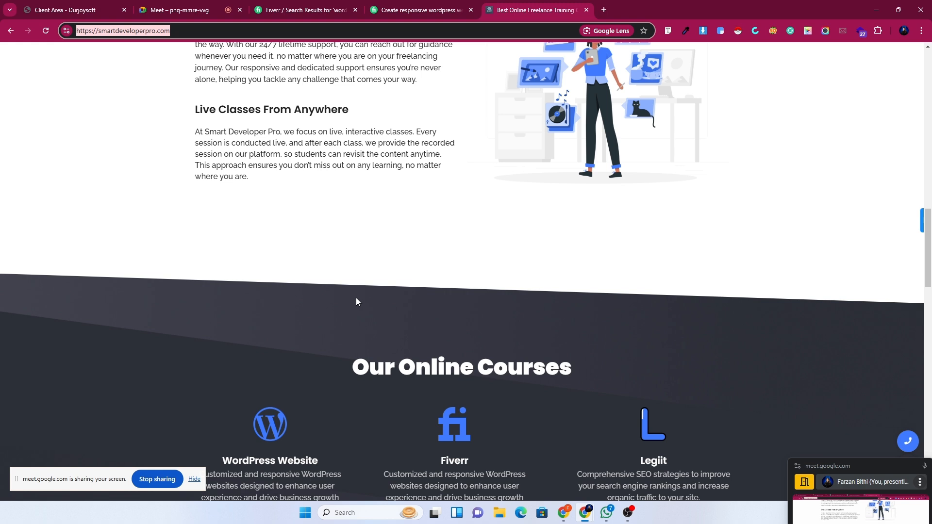
pyautogui.click(65, 8)
# Choose Log in to cPanel from the first Web Hosting Business Plan's Manage menu.
pyautogui.scroll(-2, 930, 228)
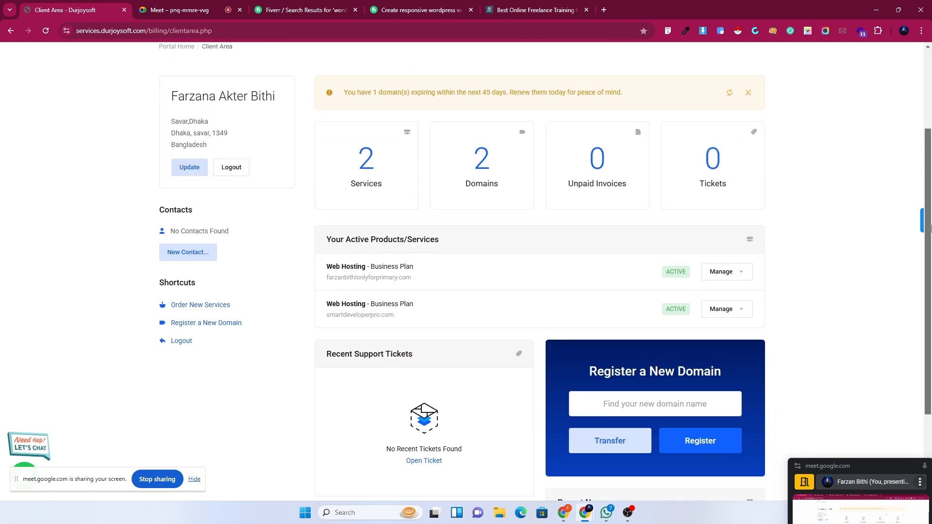
pyautogui.scroll(-2, 930, 228)
pyautogui.scroll(1, 412, 291)
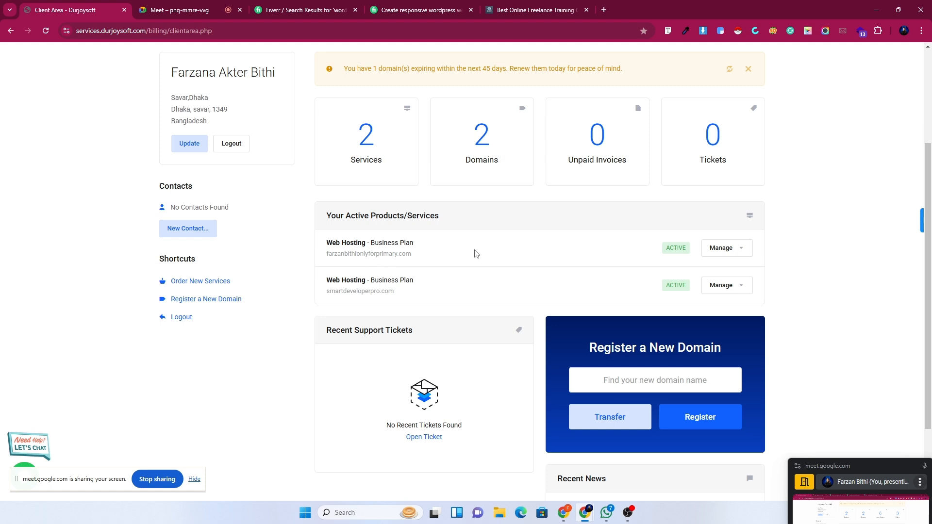
pyautogui.click(719, 251)
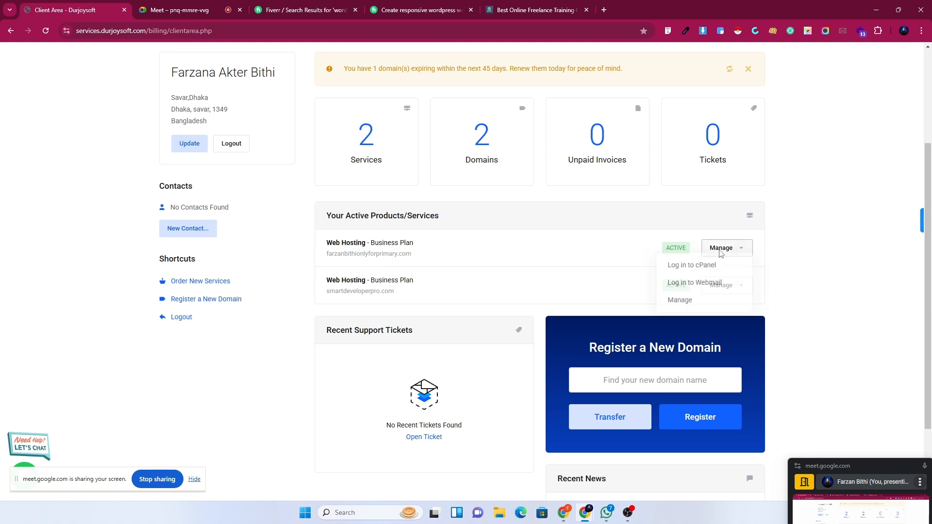
pyautogui.click(355, 271)
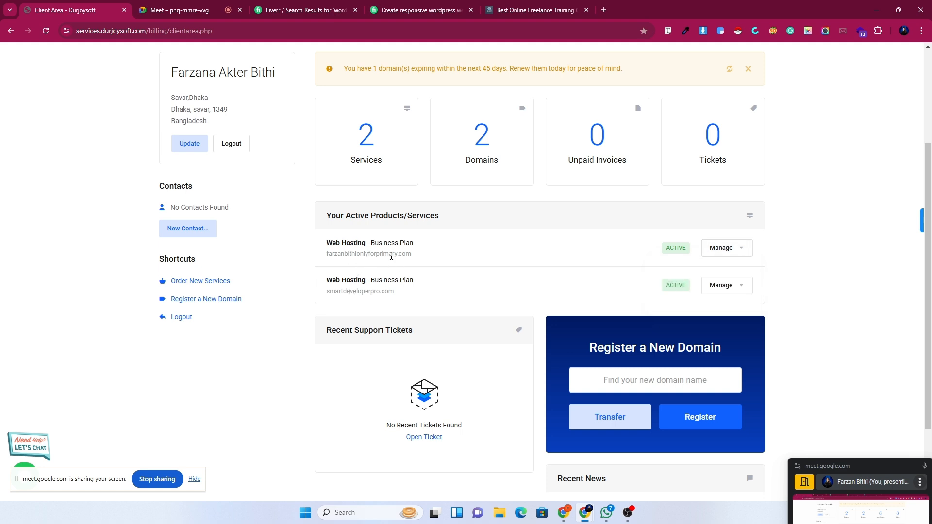
pyautogui.click(726, 248)
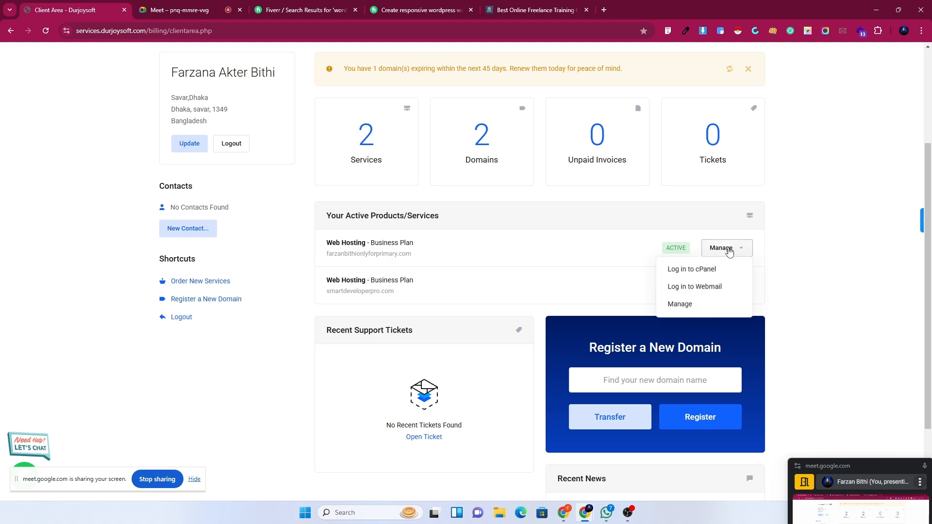
pyautogui.click(692, 270)
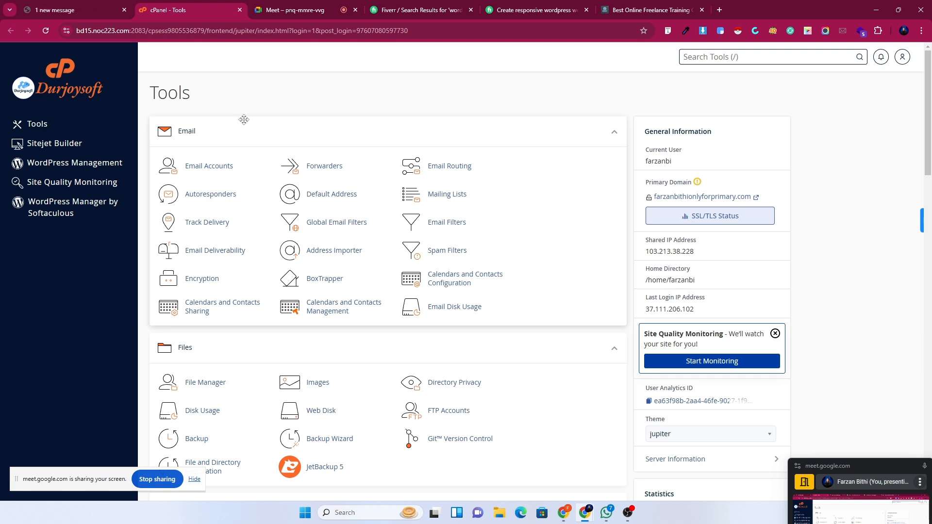
# Look over the client area, Smart Developer Pro site and cPanel Tools tabs.
pyautogui.moveTo(97, 4)
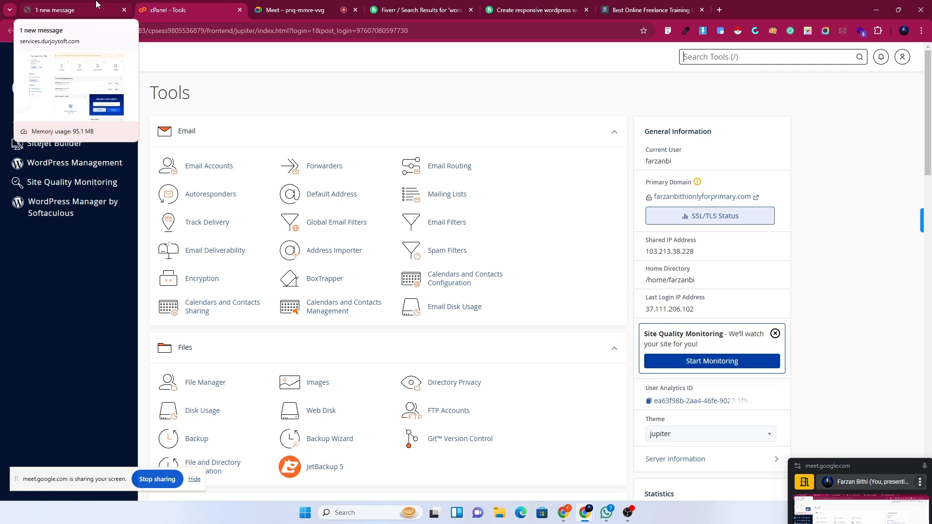
pyautogui.click(95, 5)
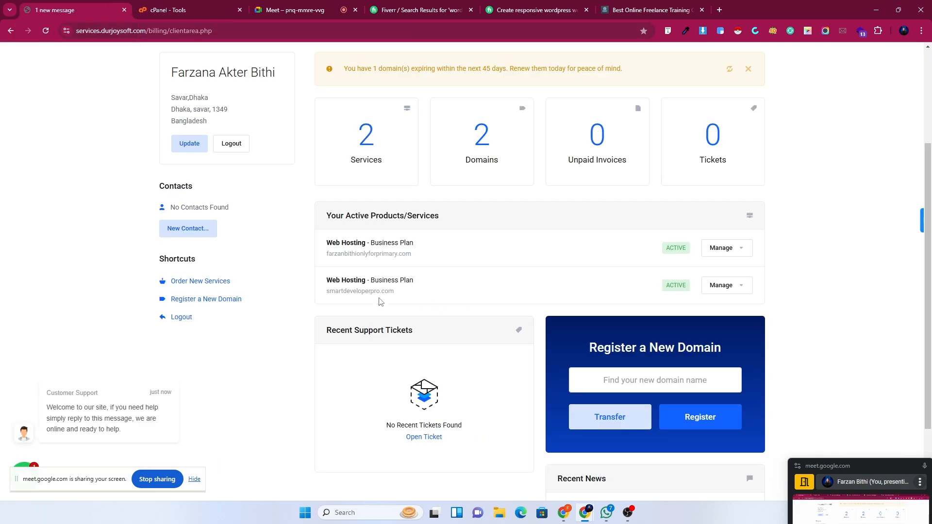
pyautogui.click(626, 6)
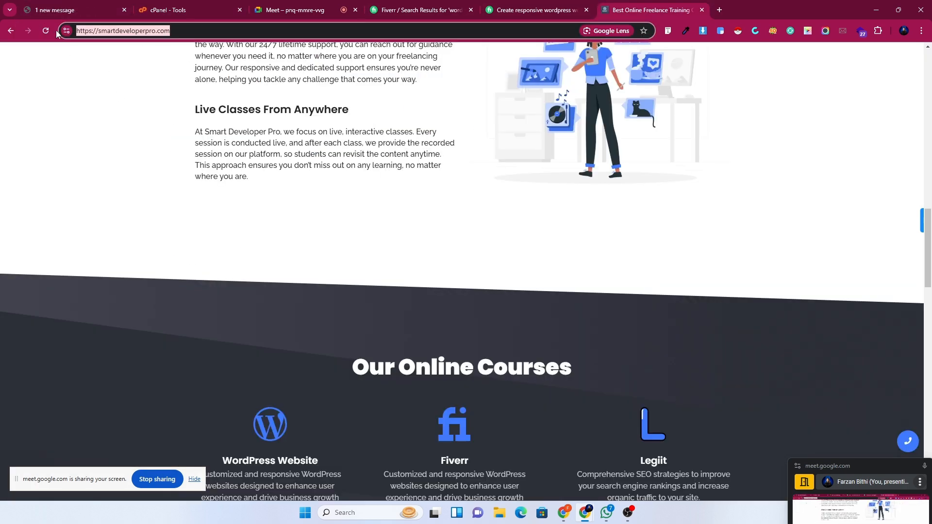
pyautogui.click(68, 10)
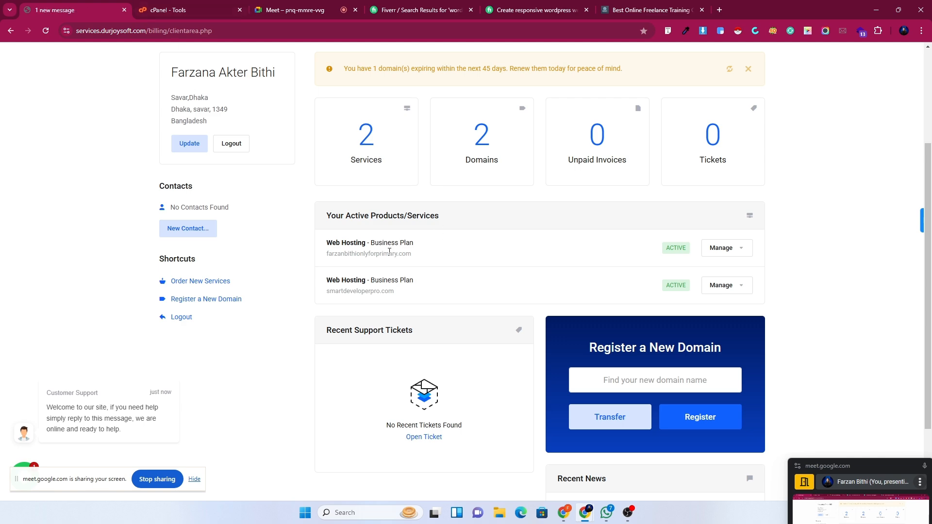
pyautogui.click(226, 6)
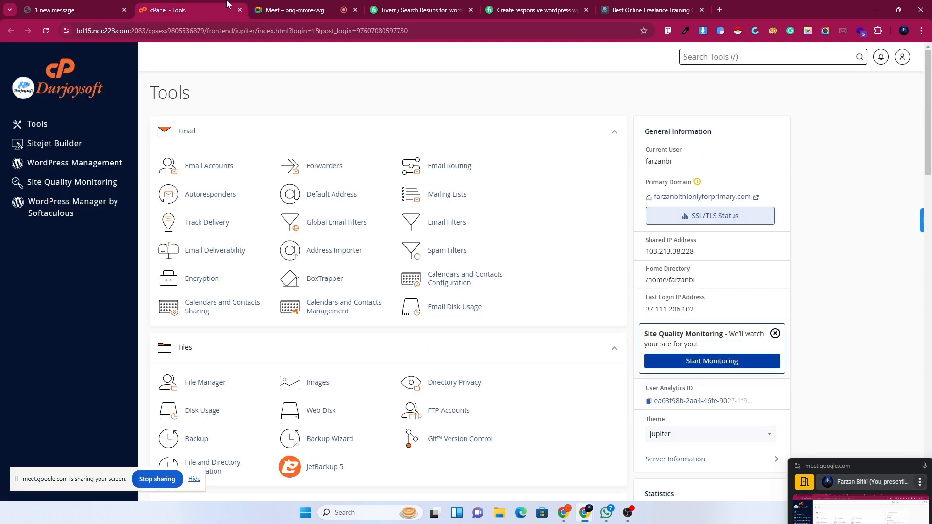
pyautogui.scroll(-5, 422, 318)
pyautogui.scroll(5, 422, 381)
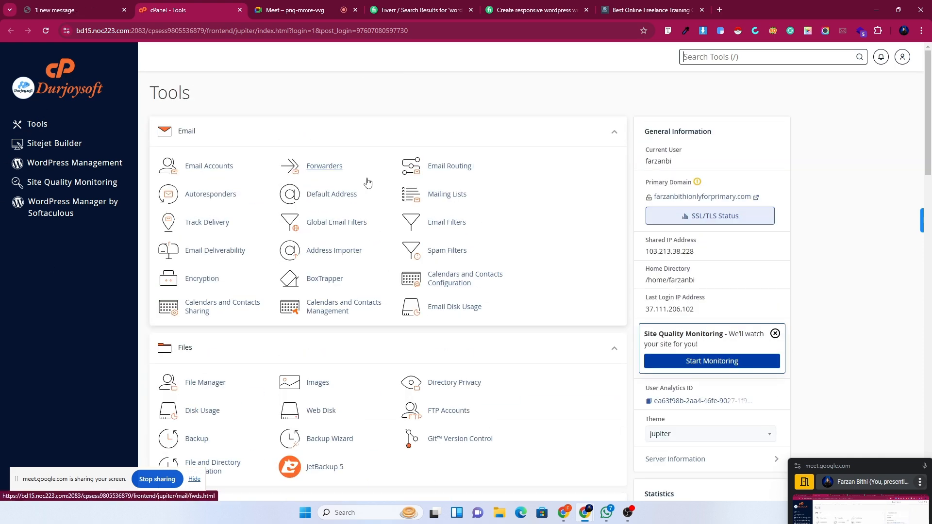
pyautogui.click(651, 9)
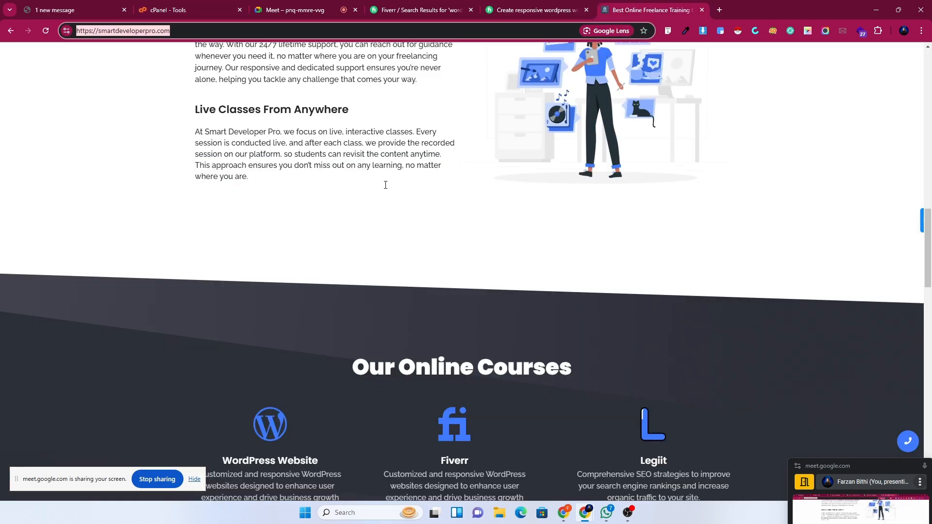
pyautogui.scroll(20, 273, 304)
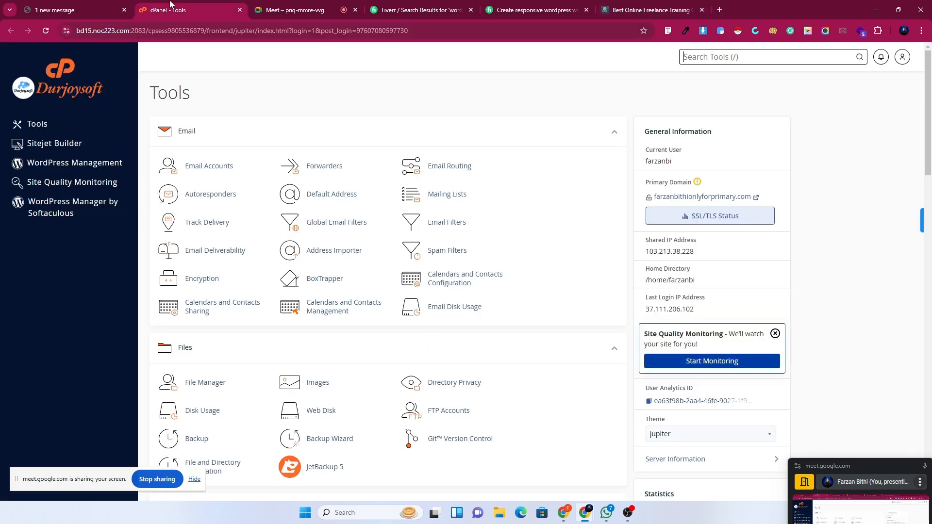
# From cPanel Tools, open File Manager in a new tab and switch to it.
pyautogui.click(172, 7)
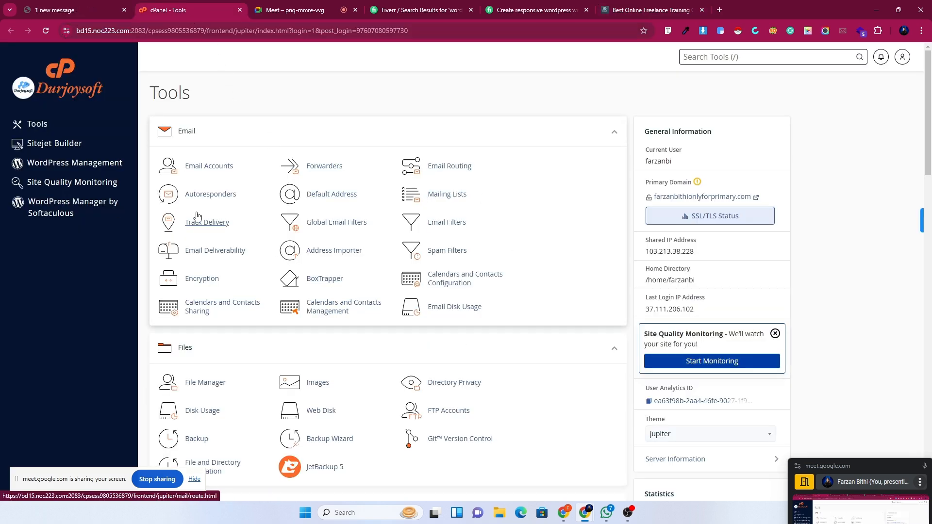
pyautogui.scroll(-2, 495, 335)
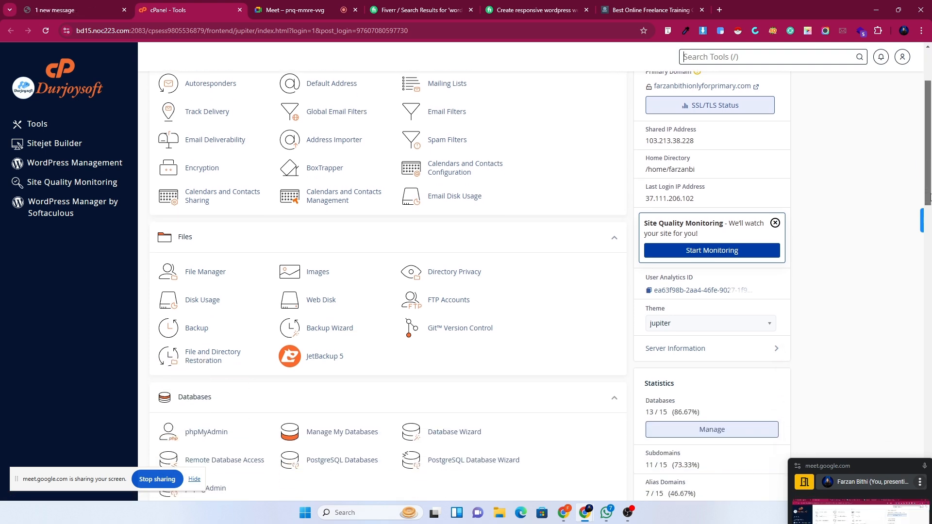
pyautogui.scroll(1, 495, 334)
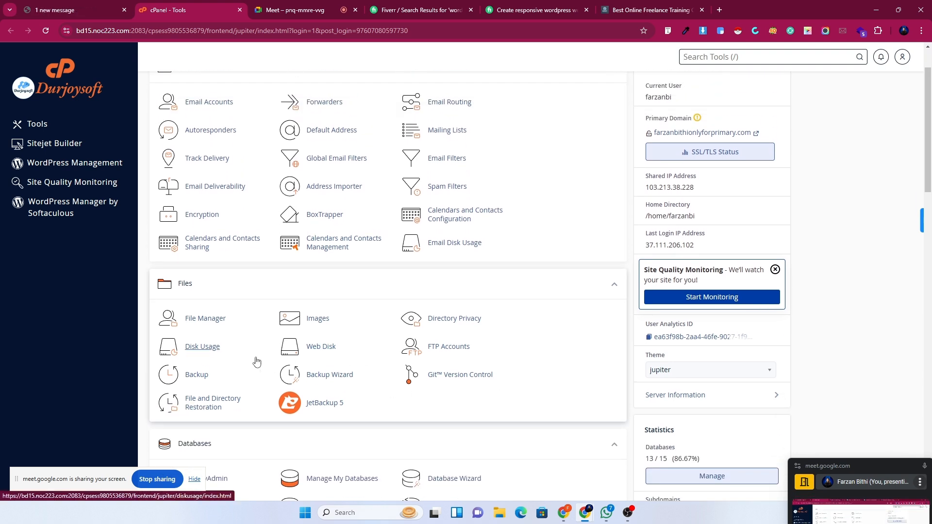
pyautogui.scroll(2, 256, 362)
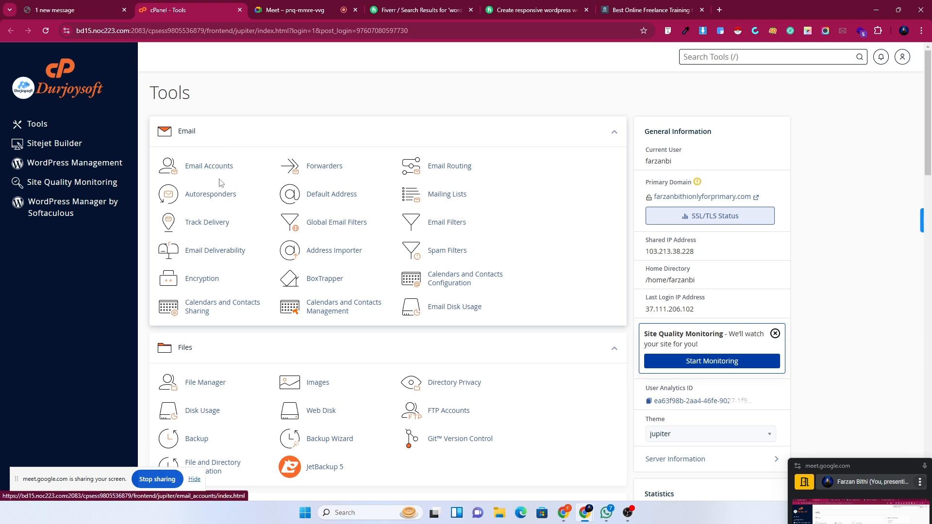
pyautogui.rightClick(209, 386)
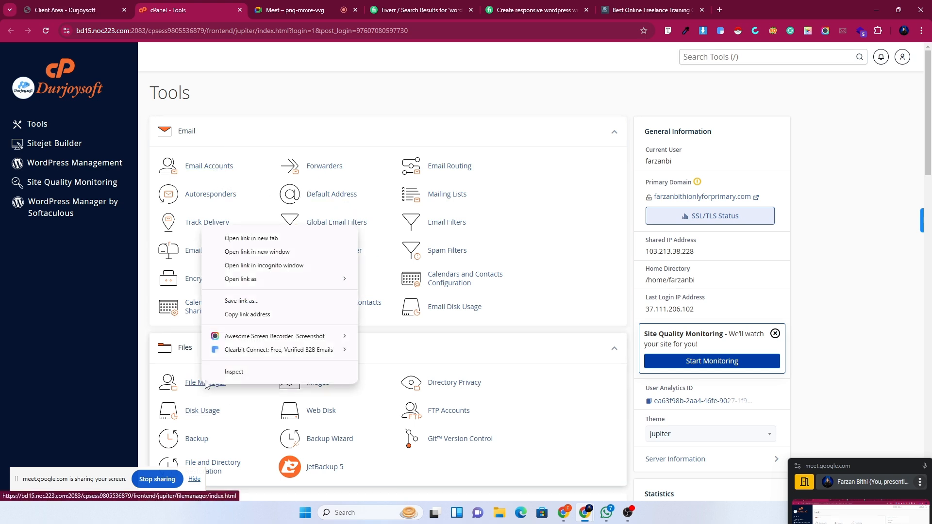
pyautogui.click(250, 238)
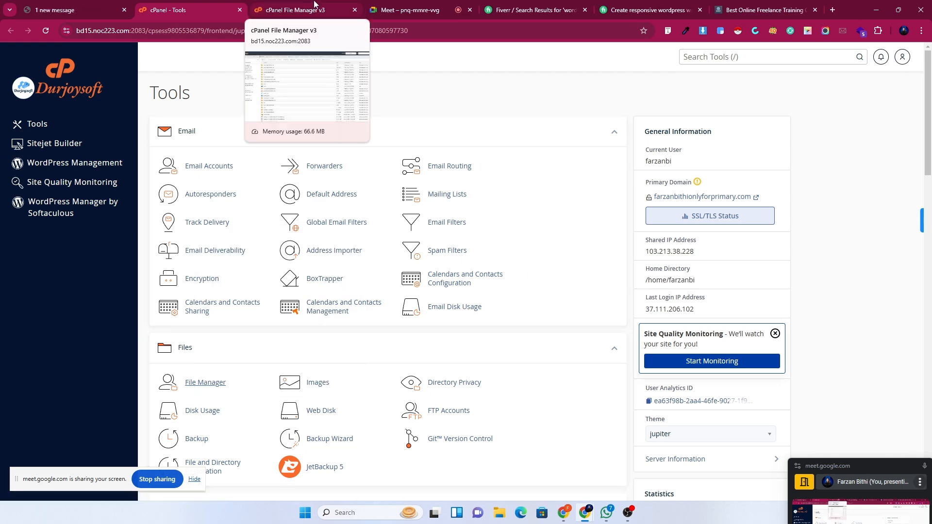
pyautogui.click(314, 5)
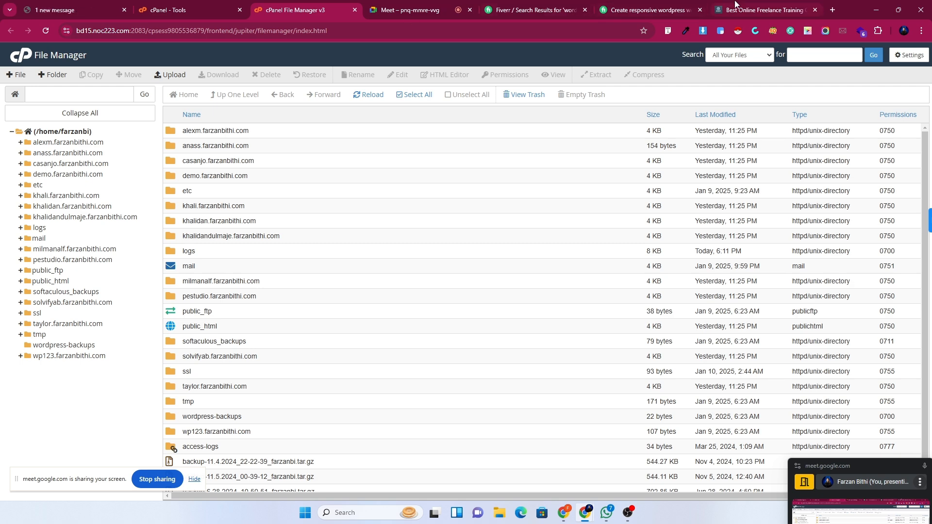
pyautogui.click(757, 10)
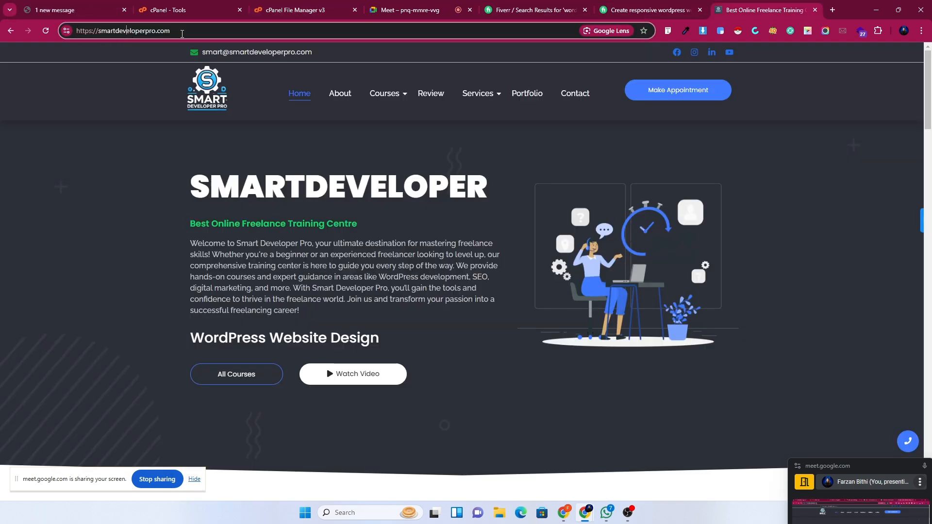
pyautogui.click(139, 33)
pyautogui.click(175, 35)
pyautogui.click(572, 6)
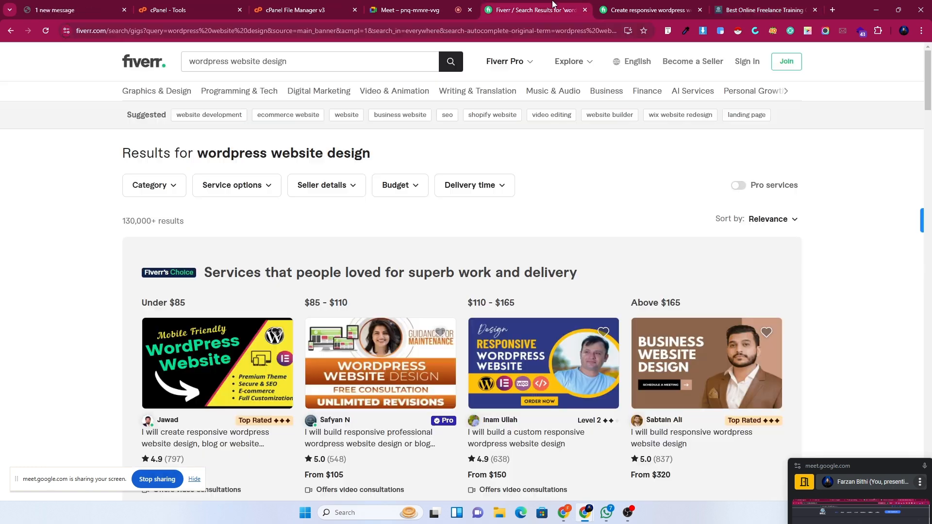
pyautogui.click(209, 5)
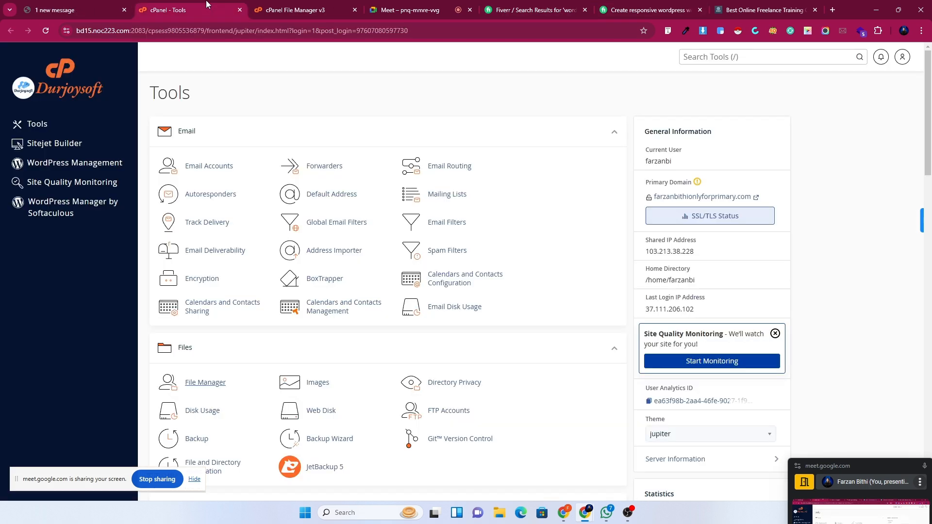
pyautogui.click(287, 6)
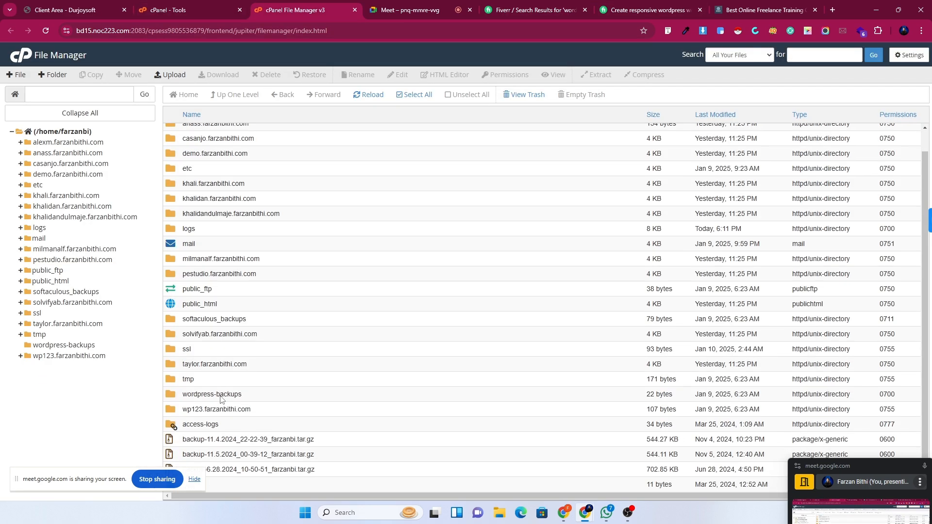
pyautogui.scroll(-1, 291, 194)
pyautogui.doubleClick(169, 309)
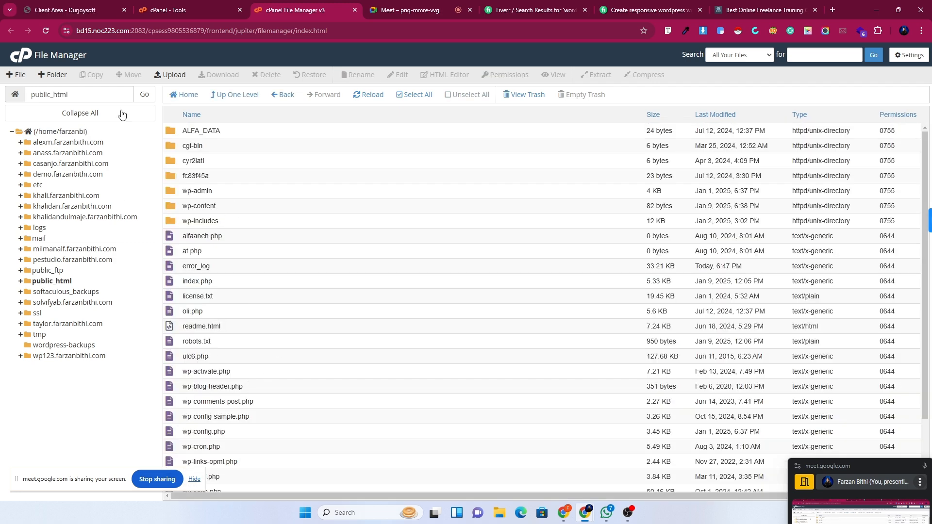
pyautogui.click(188, 96)
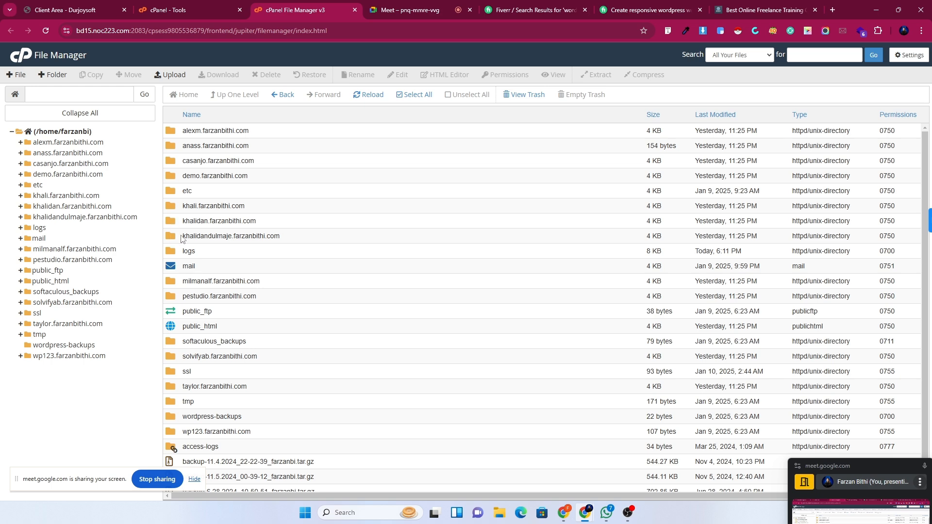
pyautogui.doubleClick(174, 237)
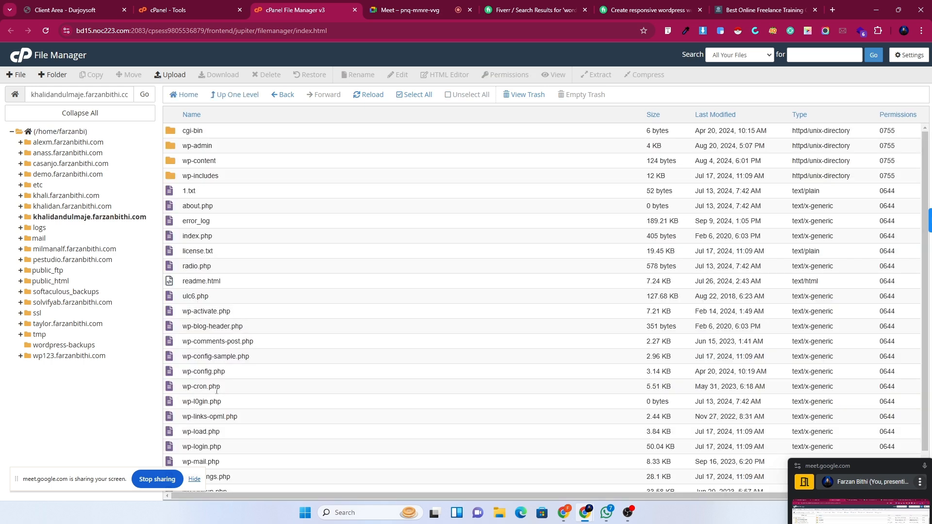
pyautogui.click(188, 97)
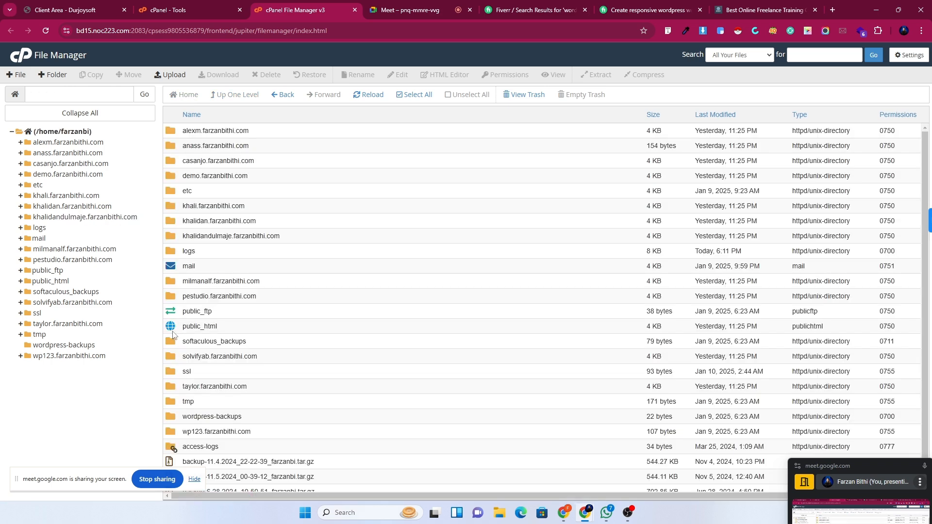
# Open phpMyAdmin in a new tab to view the thirteen WordPress databases, then return to Tools.
pyautogui.click(176, 5)
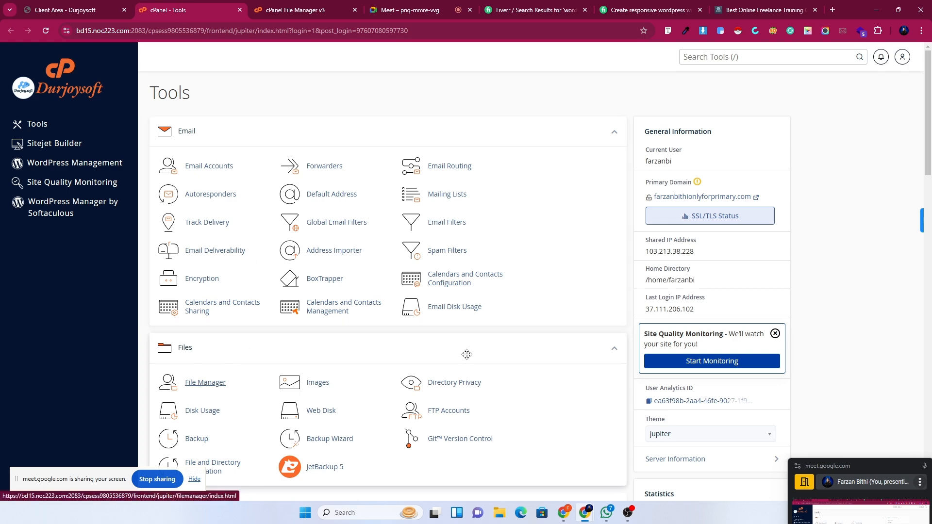
pyautogui.scroll(-4, 461, 349)
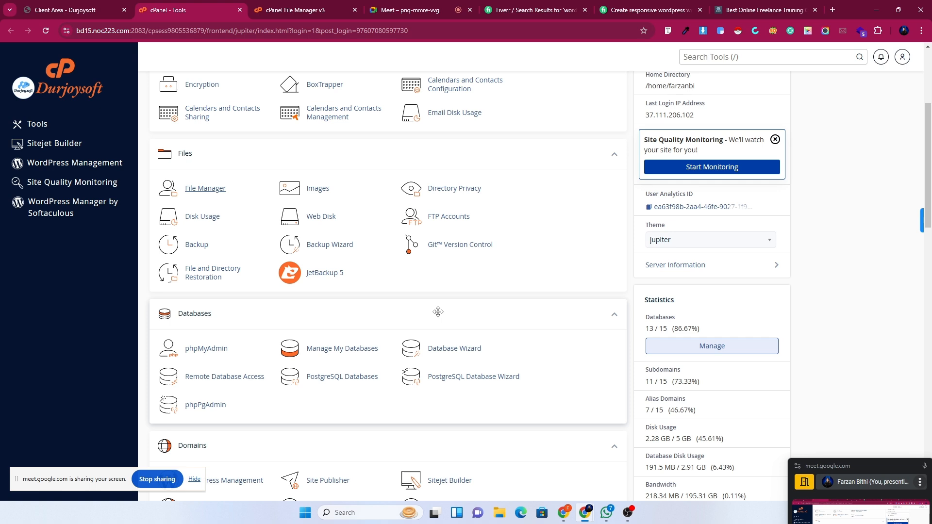
pyautogui.rightClick(194, 355)
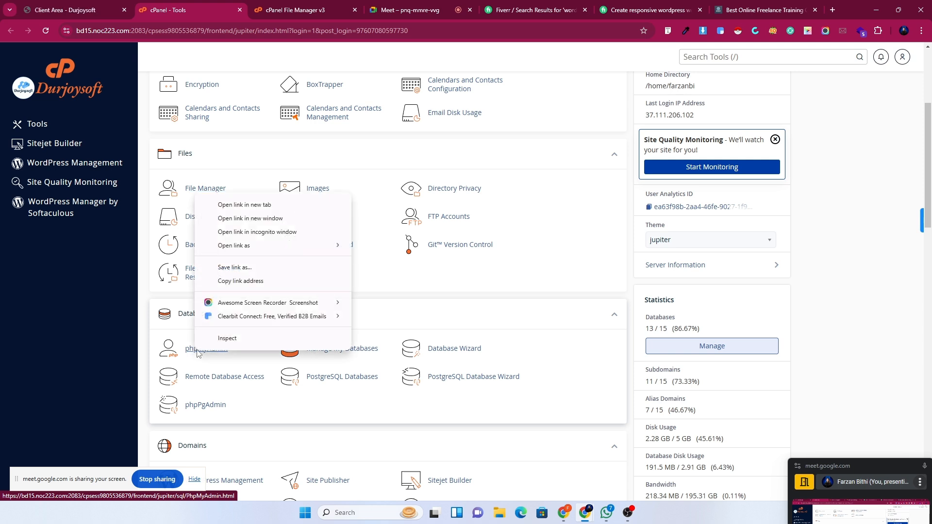
pyautogui.click(246, 204)
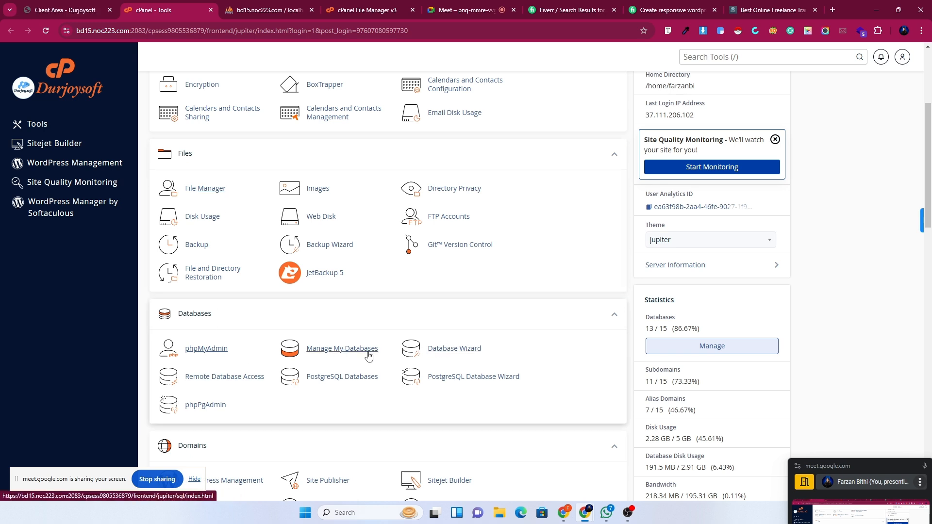
pyautogui.scroll(-5, 368, 357)
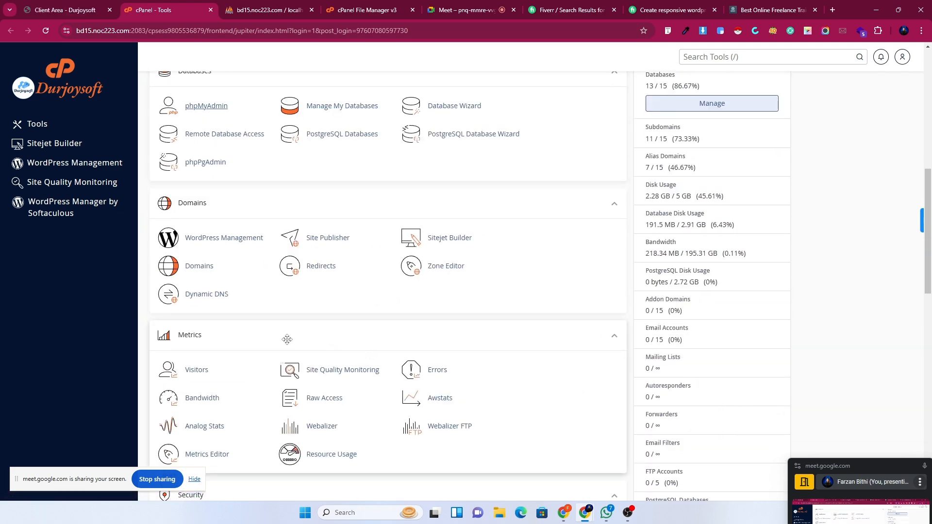
pyautogui.scroll(-6, 221, 391)
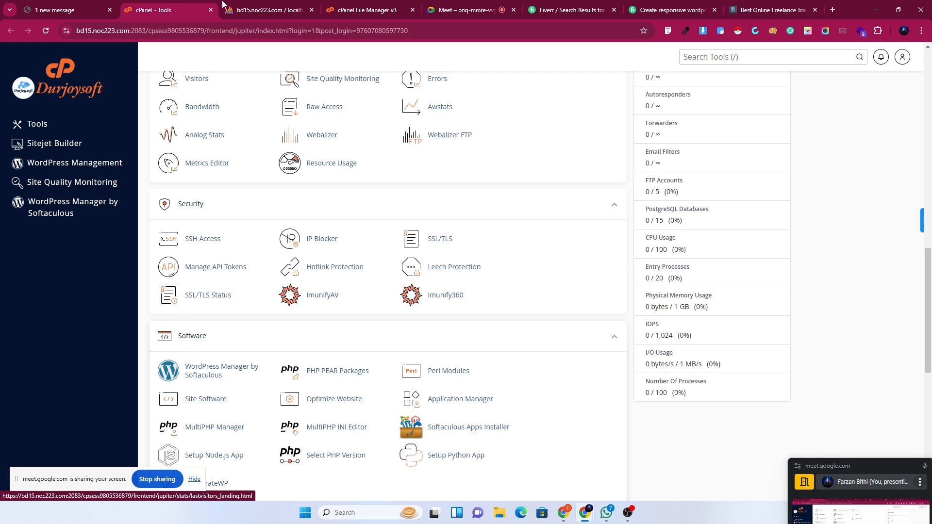
pyautogui.click(268, 10)
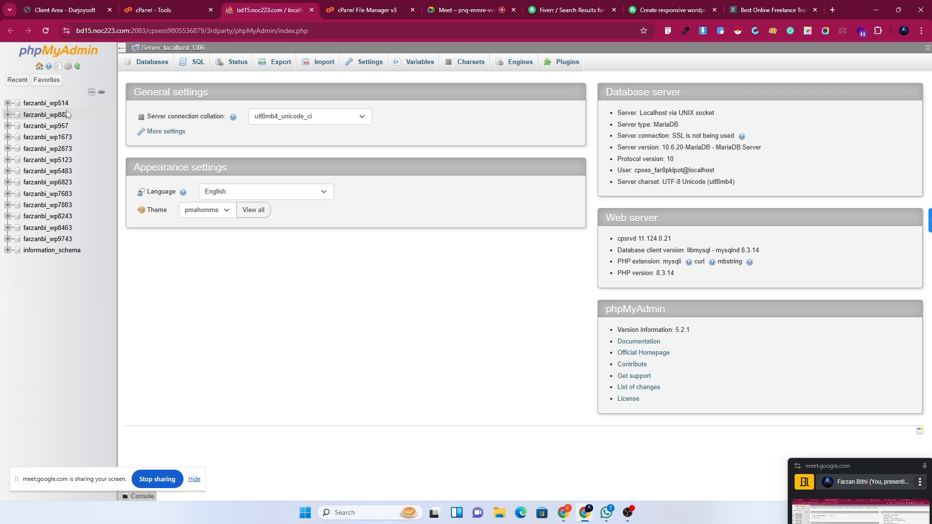
pyautogui.click(141, 4)
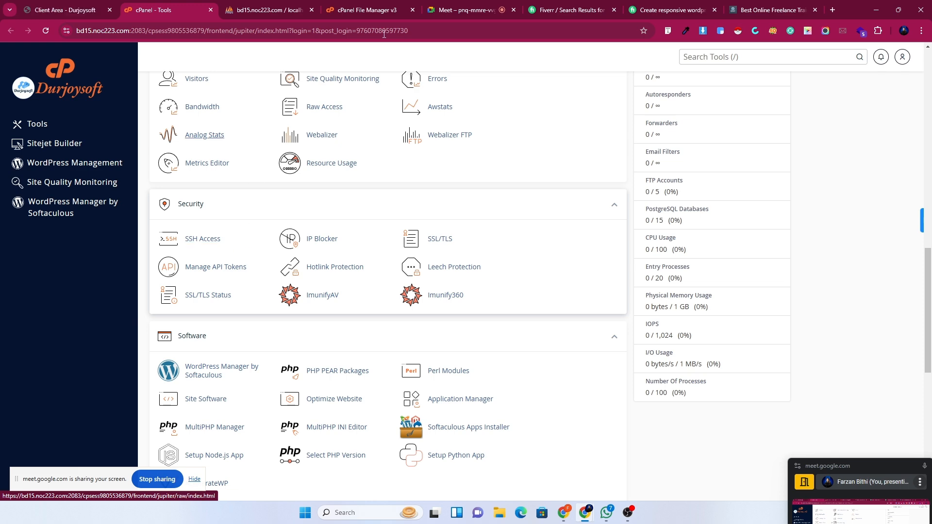
# Load the Smart Developer Pro /wp-admin login page, then return to phpMyAdmin's database list.
pyautogui.click(771, 7)
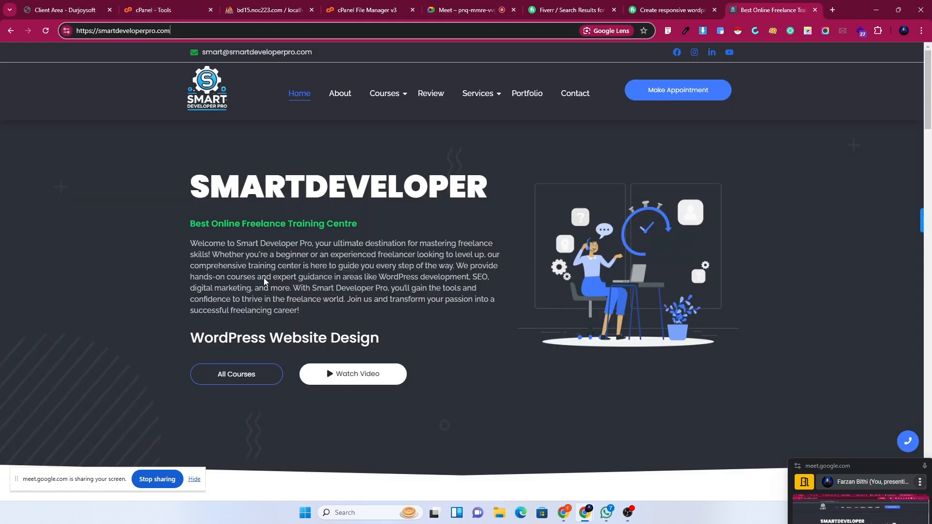
pyautogui.scroll(-3, 485, 331)
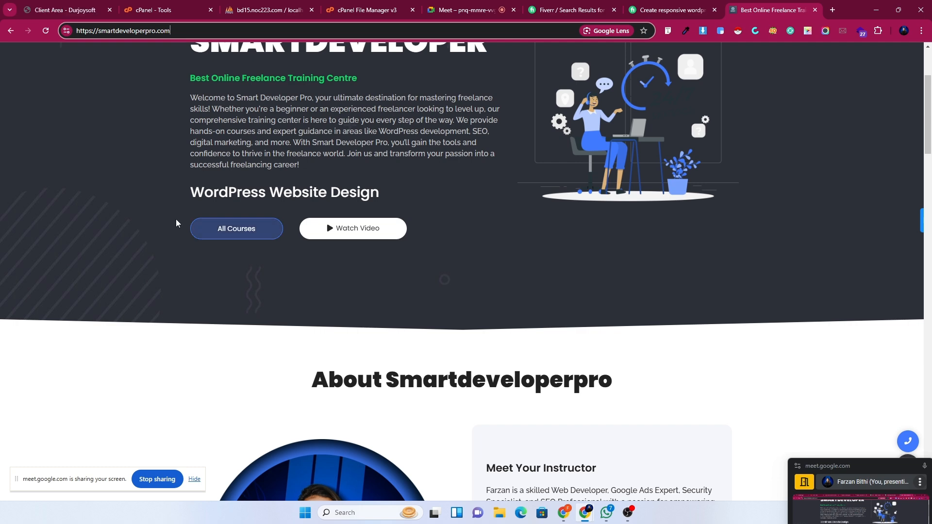
pyautogui.scroll(3, 202, 279)
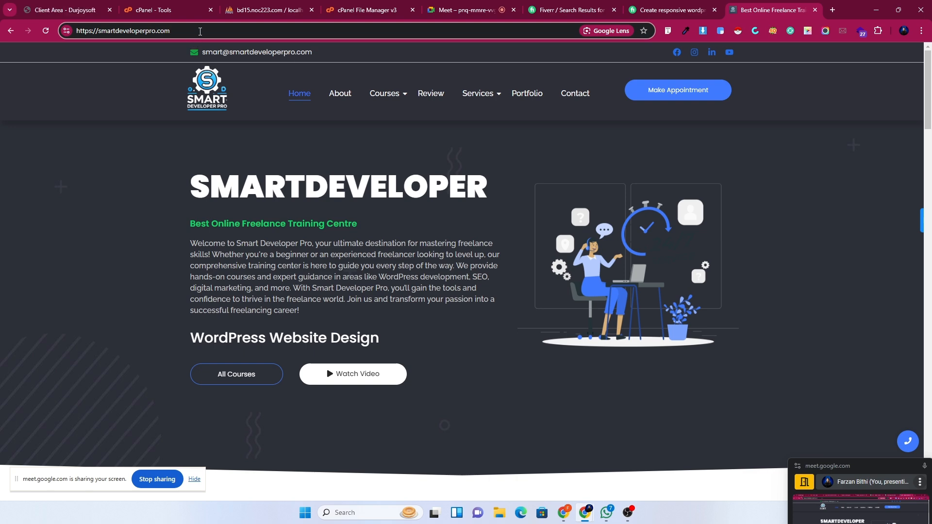
pyautogui.write('/wp-admin')
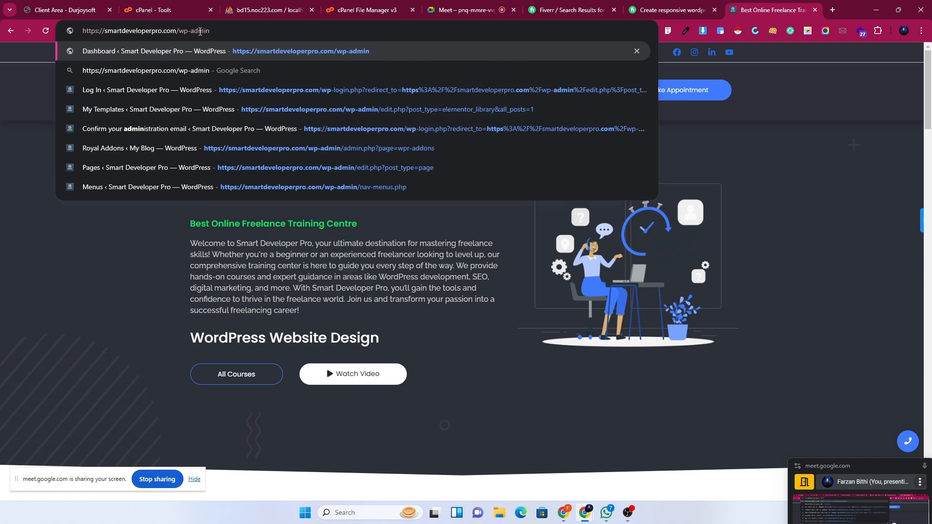
pyautogui.press('Return')
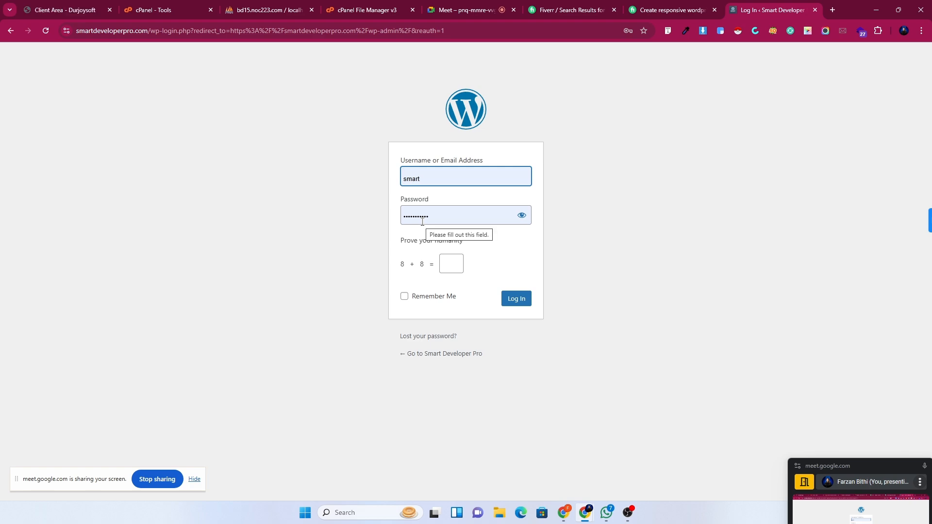
pyautogui.click(340, 7)
pyautogui.click(269, 7)
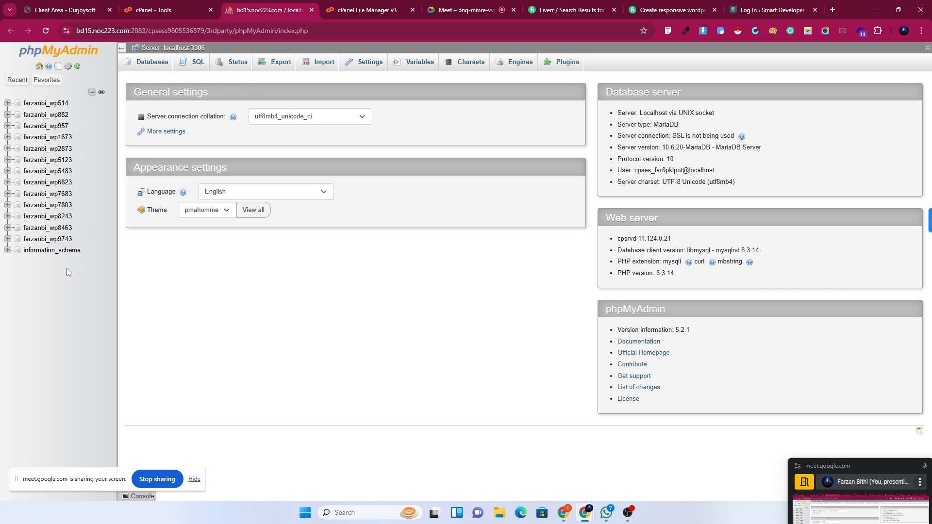
# From cPanel Tools, open WordPress Manager by Softaculous and Manage My Databases in background tabs.
pyautogui.click(157, 6)
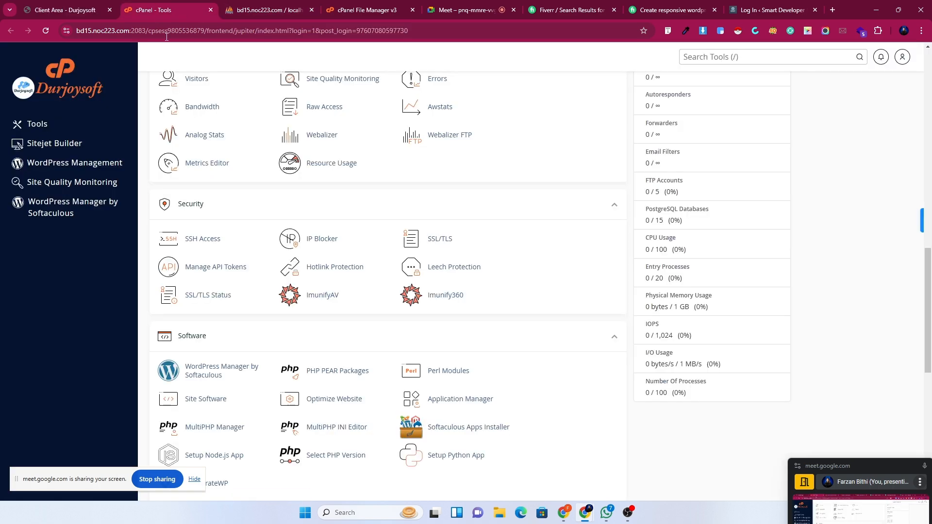
pyautogui.rightClick(48, 207)
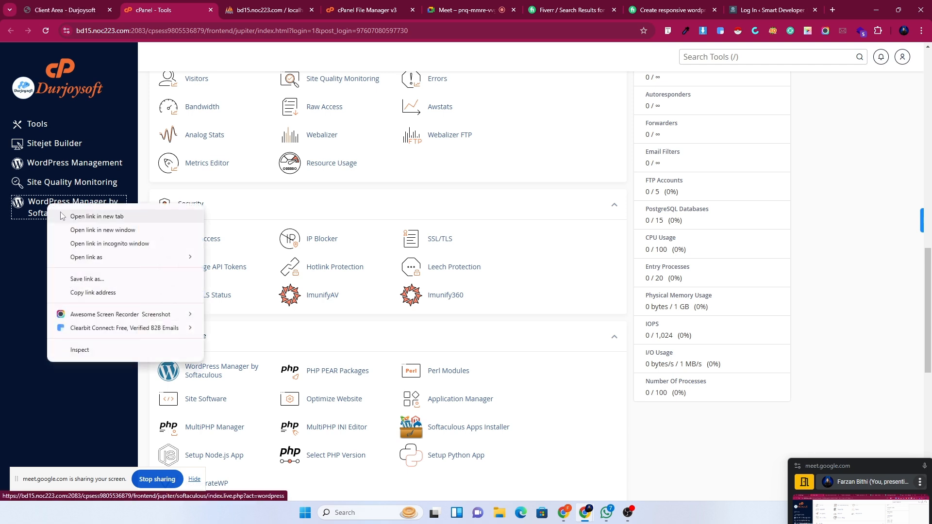
pyautogui.click(60, 216)
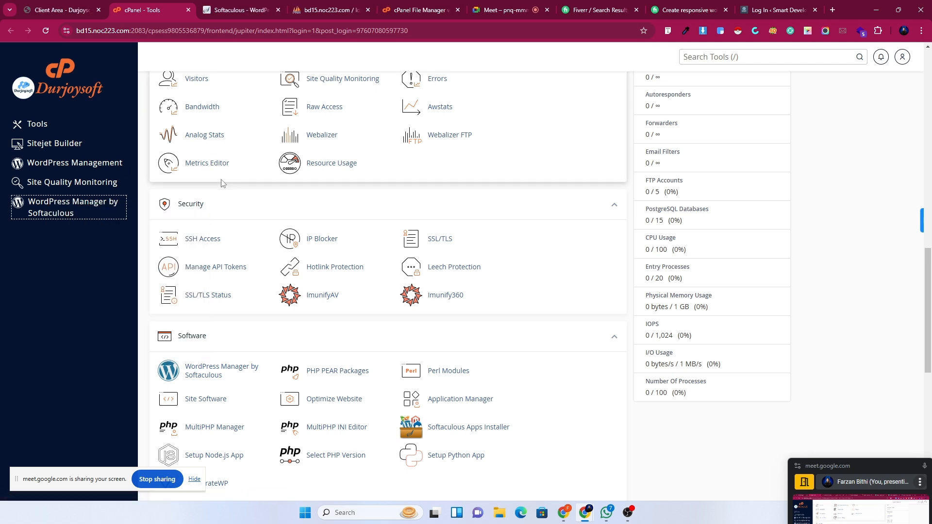
pyautogui.scroll(7, 244, 445)
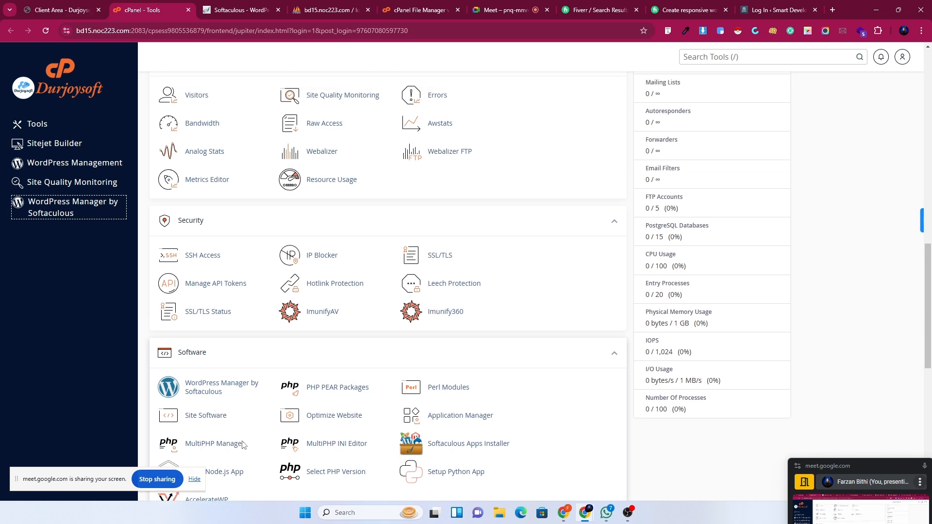
pyautogui.scroll(3, 241, 441)
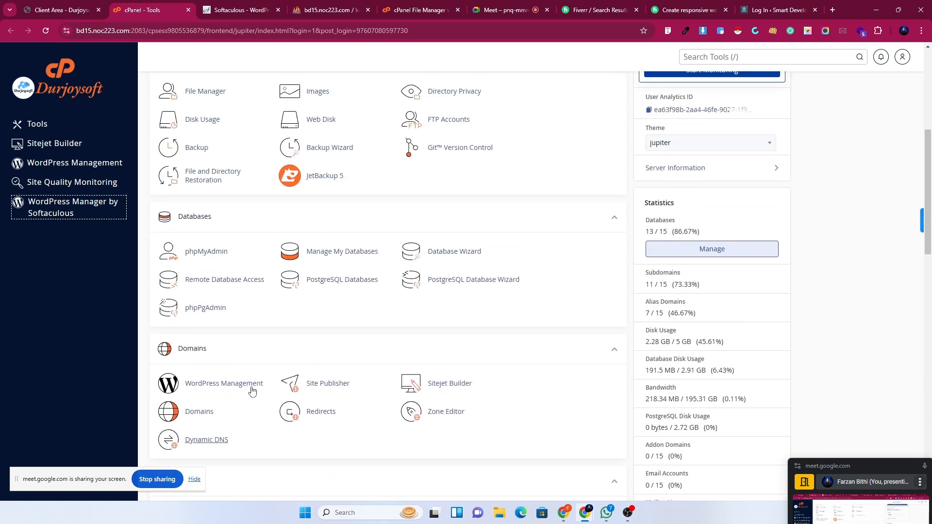
pyautogui.rightClick(326, 256)
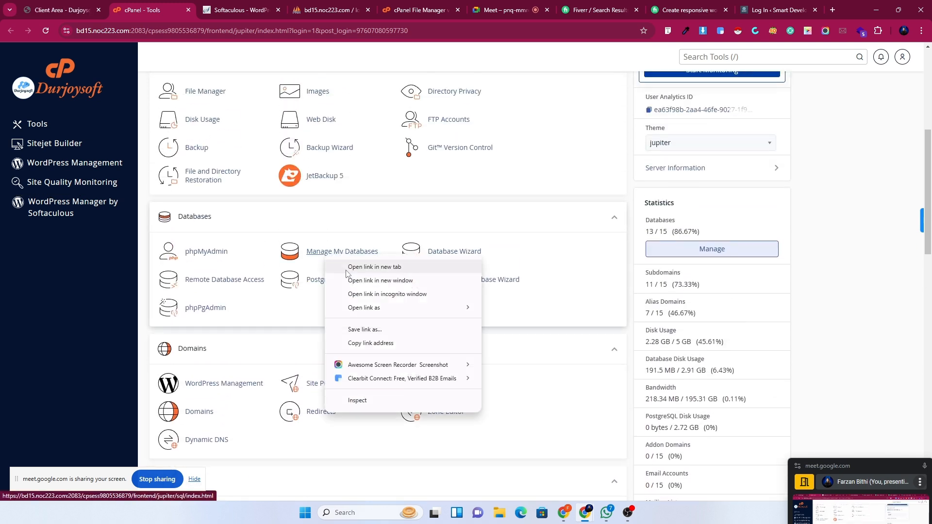
pyautogui.click(374, 267)
# Review the Manage My Databases list, then the Softaculous WordPress installations list.
pyautogui.click(302, 6)
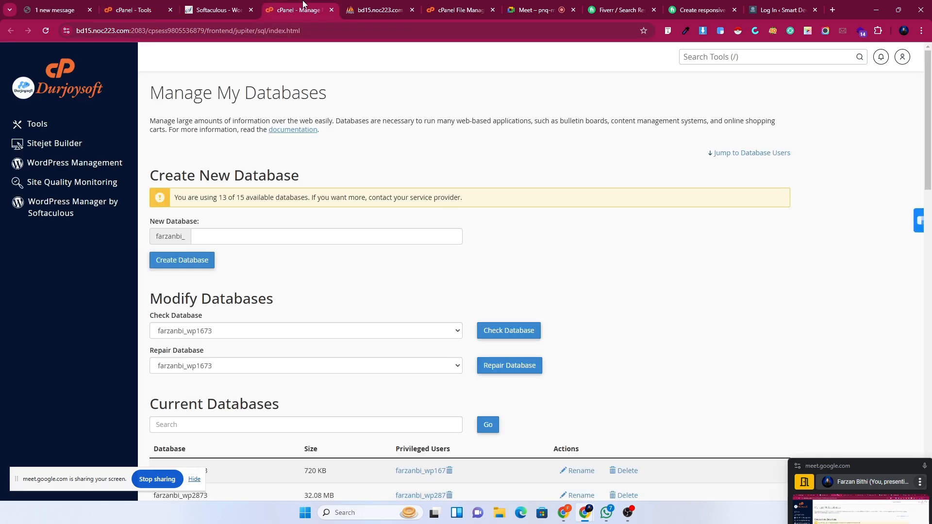
pyautogui.scroll(-8, 427, 366)
pyautogui.scroll(-5, 354, 401)
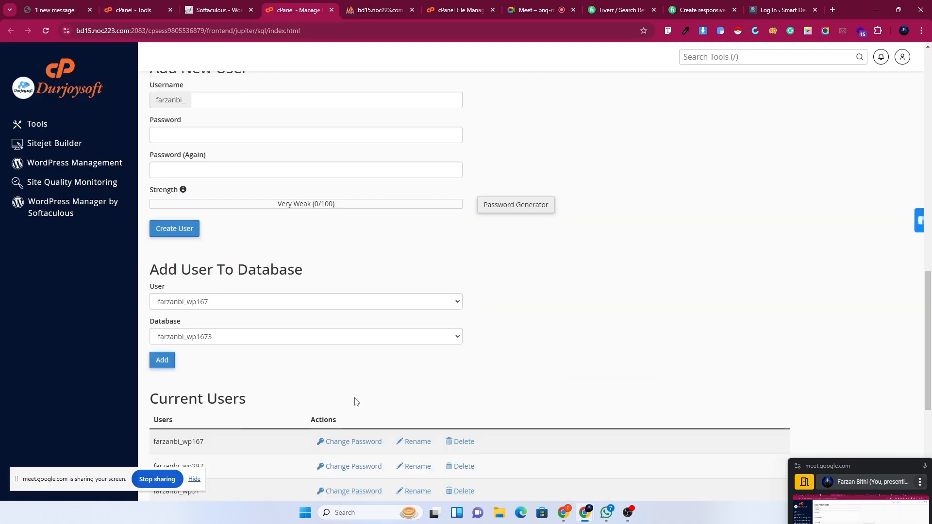
pyautogui.scroll(10, 353, 401)
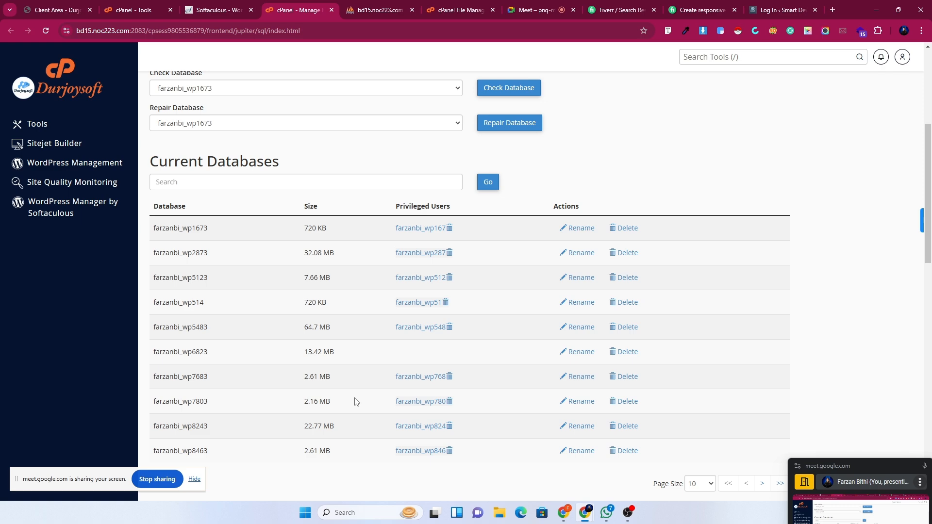
pyautogui.scroll(4, 355, 402)
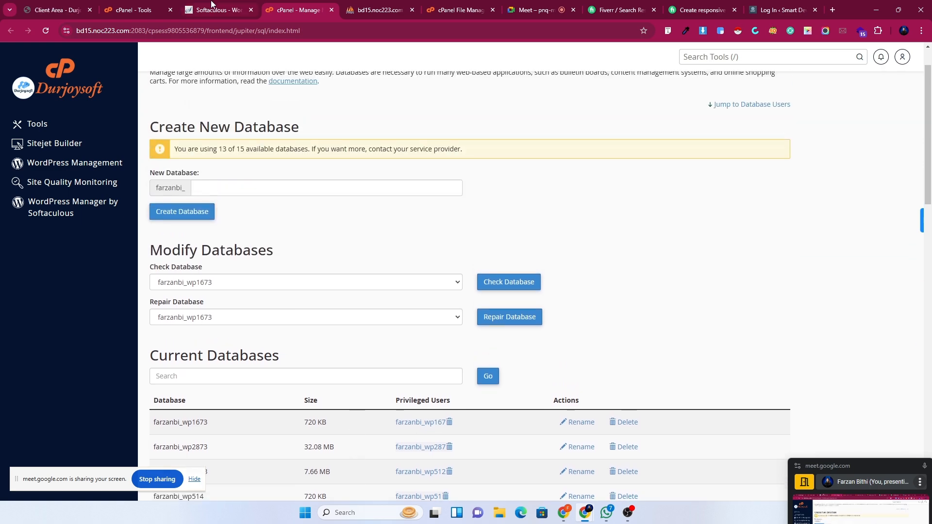
pyautogui.click(217, 5)
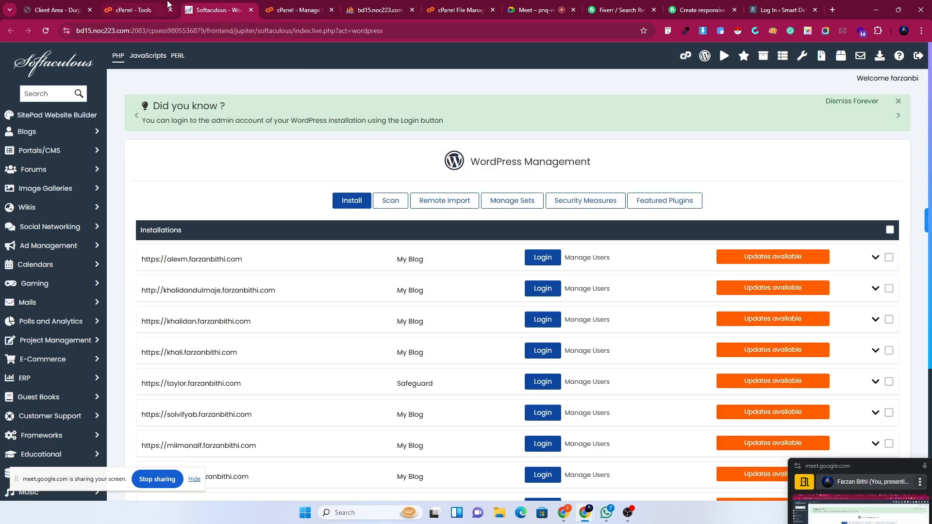
# Close the Softaculous, database management and phpMyAdmin tabs, leaving File Manager showing.
pyautogui.click(149, 6)
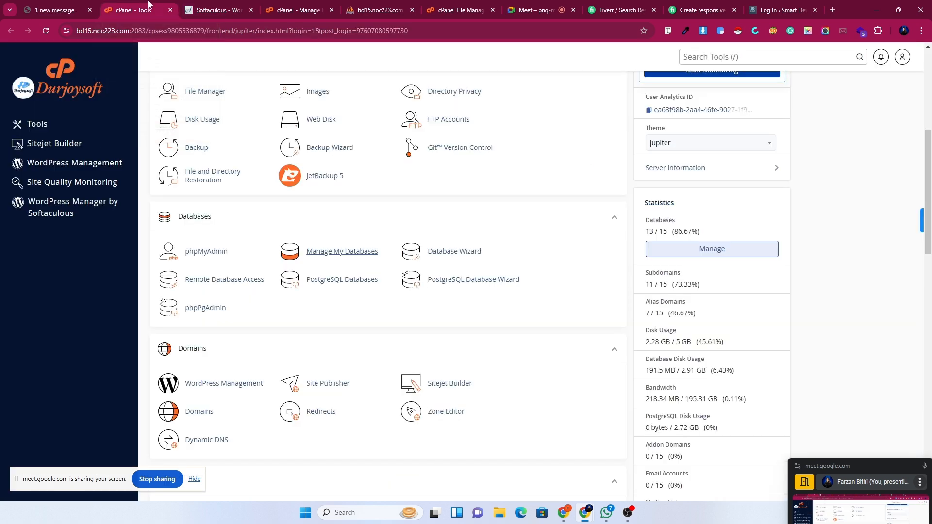
pyautogui.click(250, 11)
pyautogui.click(250, 11)
pyautogui.click(251, 12)
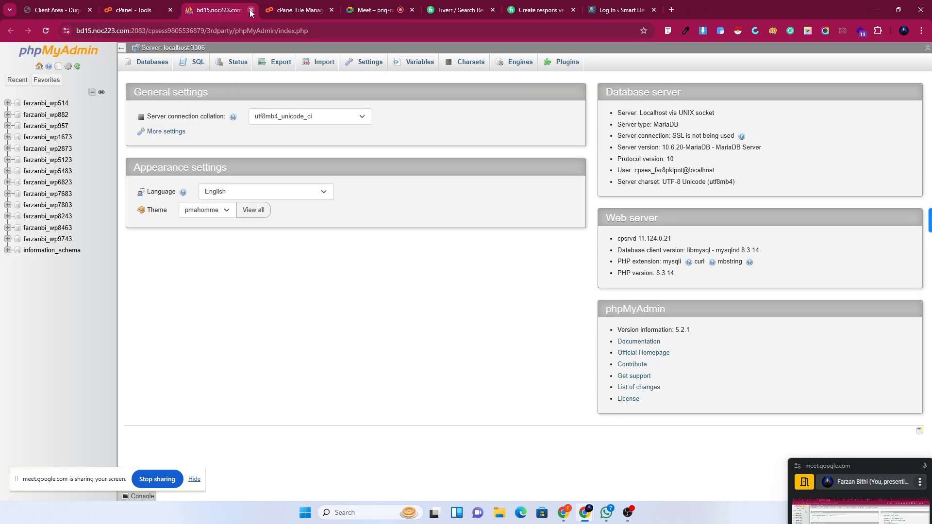
pyautogui.click(250, 10)
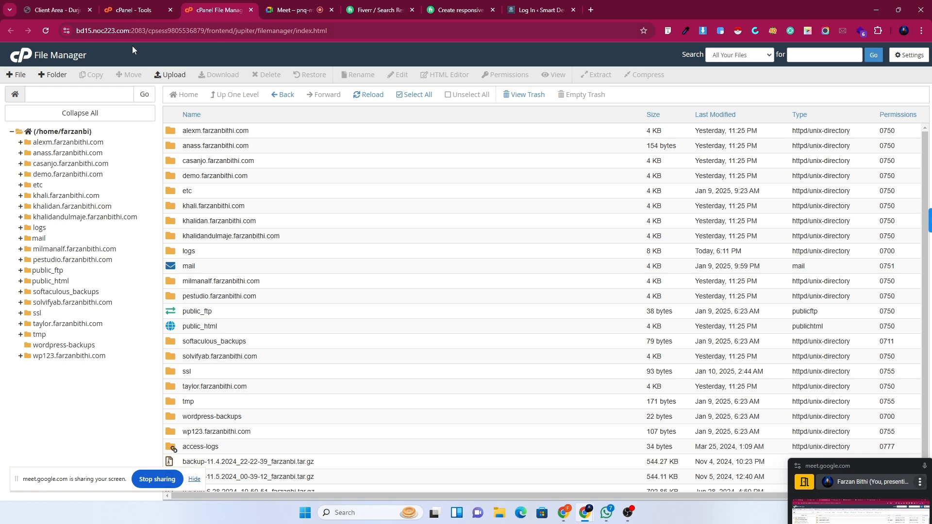
# Scroll cPanel Tools down to Domains and open it in a new background tab.
pyautogui.click(135, 9)
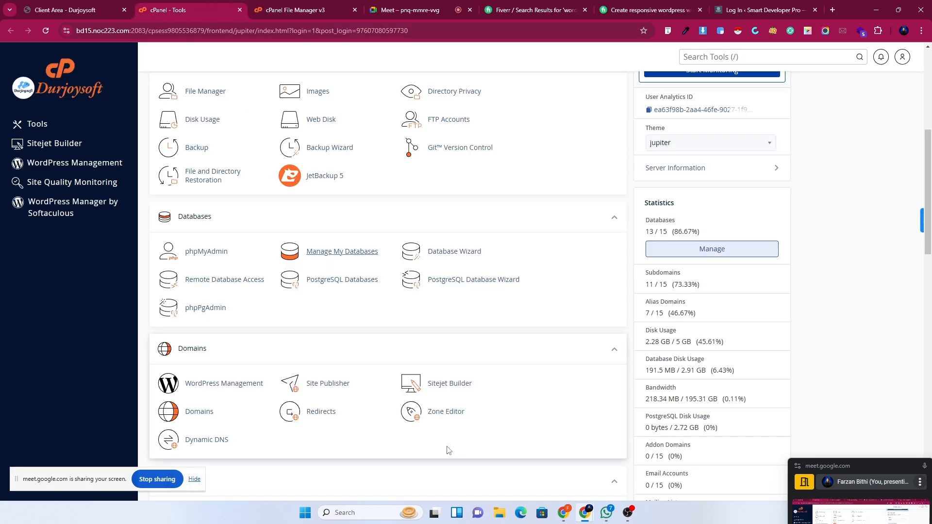
pyautogui.scroll(4, 448, 449)
pyautogui.scroll(-1, 446, 447)
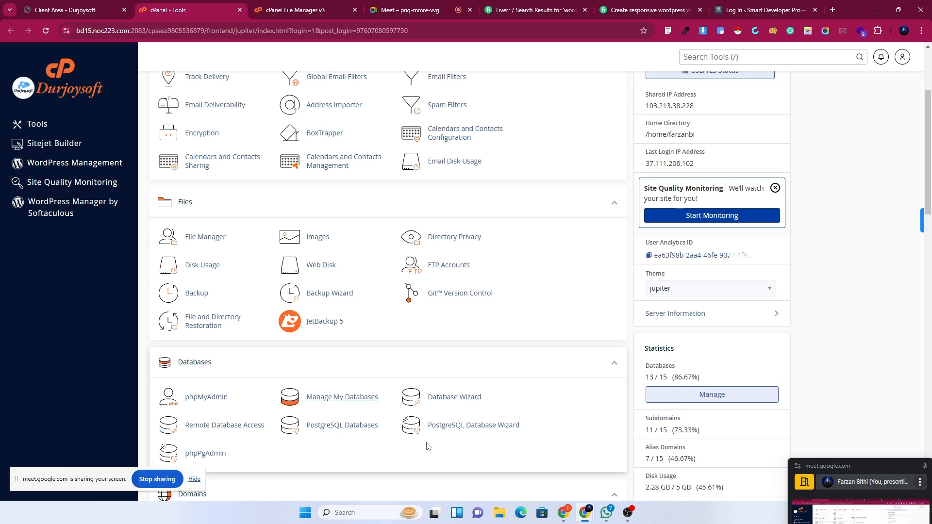
pyautogui.scroll(-3, 427, 444)
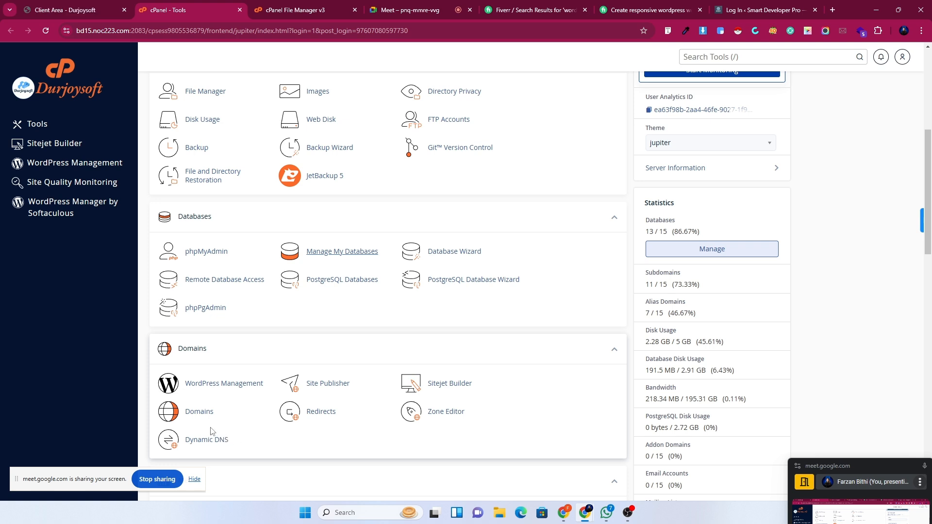
pyautogui.scroll(-2, 210, 431)
pyautogui.rightClick(194, 320)
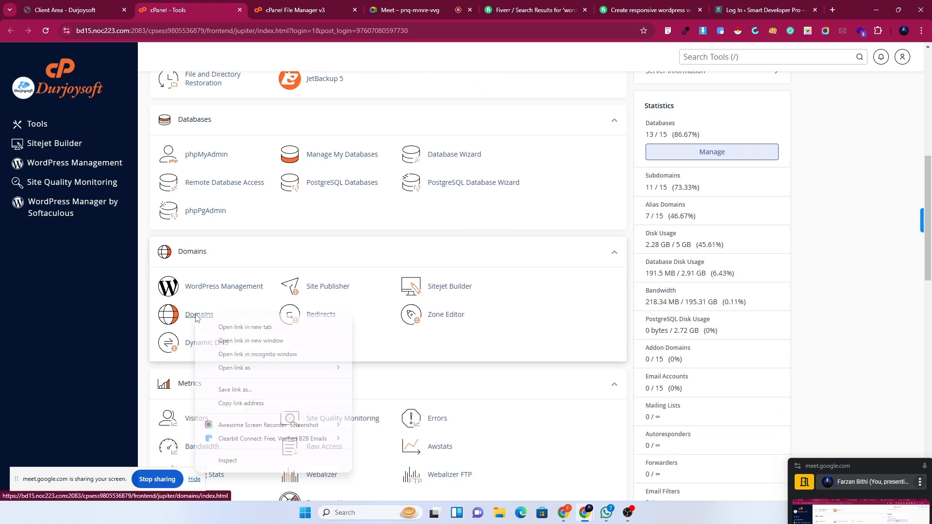
pyautogui.click(212, 327)
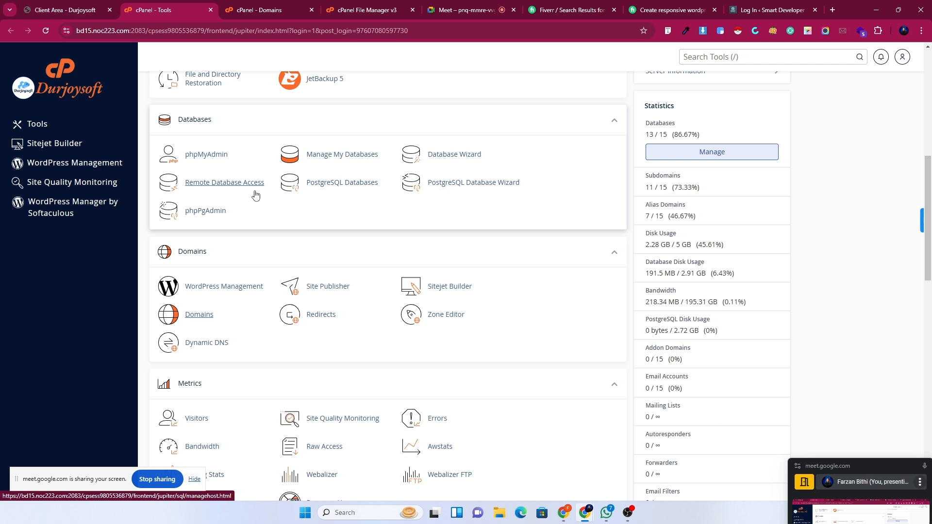
# Flip between the Domains and Tools tabs and move the Meet mini-window up to show participants.
pyautogui.click(242, 11)
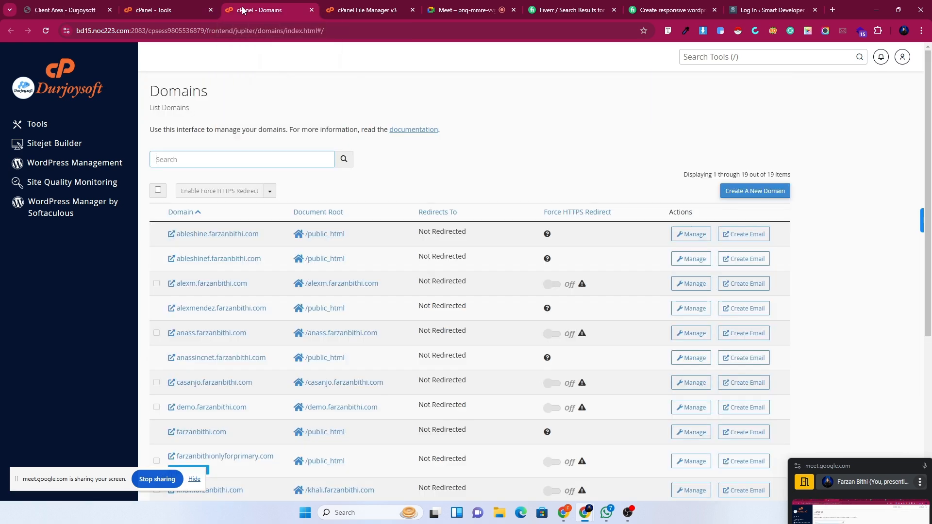
pyautogui.click(172, 6)
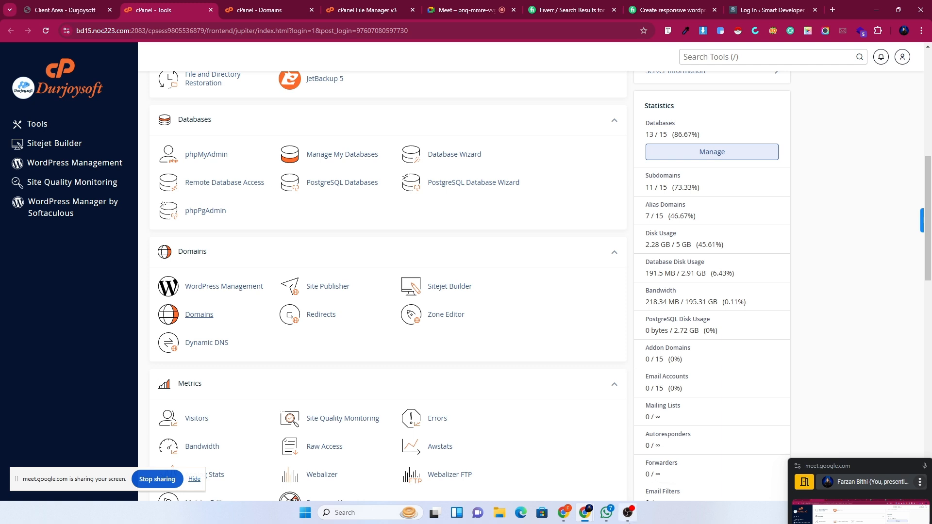
pyautogui.moveTo(628, 512)
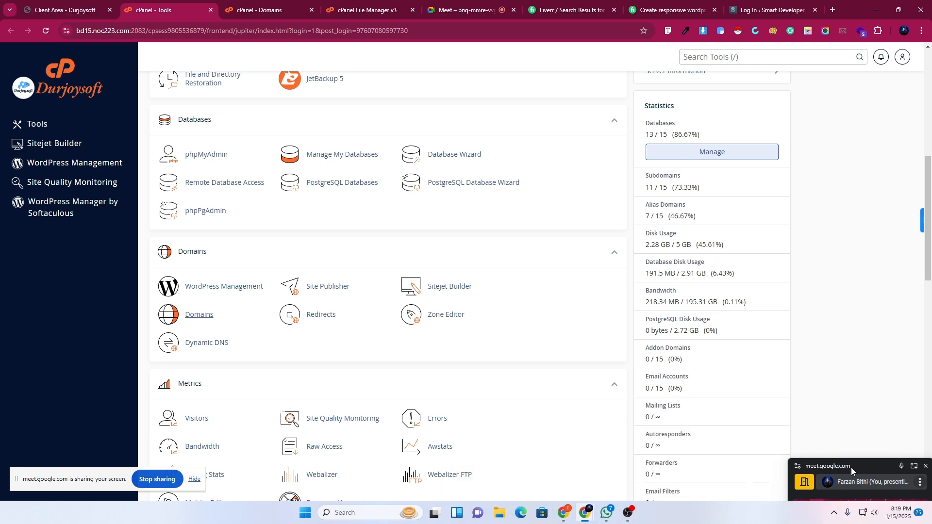
pyautogui.moveTo(851, 467); pyautogui.dragTo(843, 360)
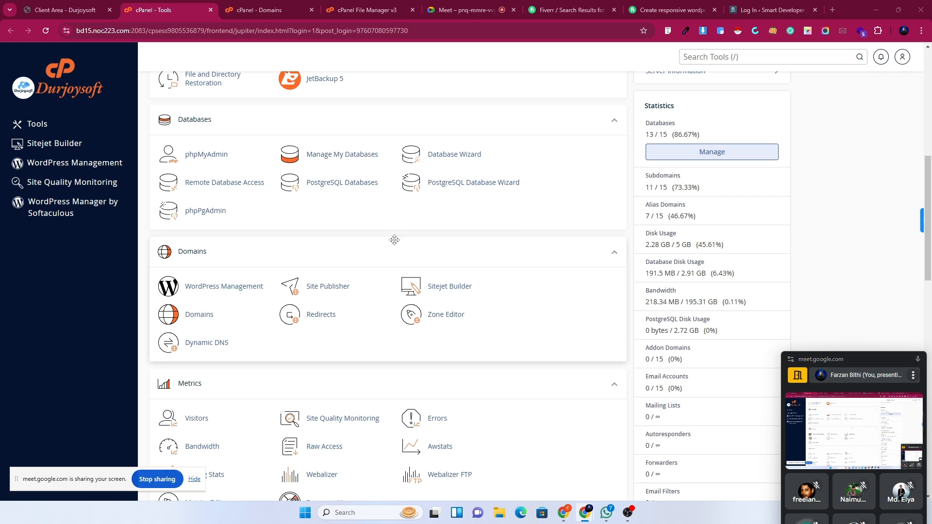
pyautogui.scroll(-2, 338, 241)
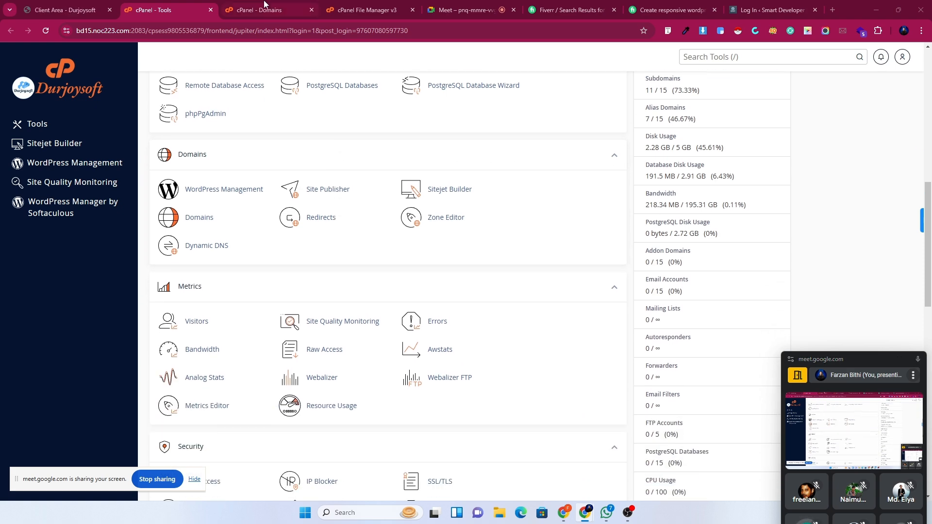
# Park the call window at the lower left, glance at Fiverr, then switch to Google Meet.
pyautogui.click(265, 6)
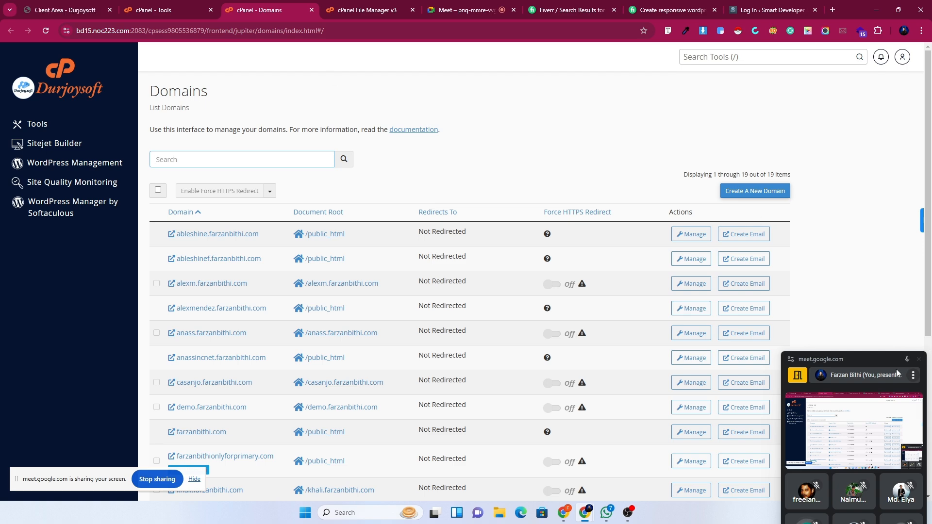
pyautogui.moveTo(869, 367); pyautogui.dragTo(81, 354)
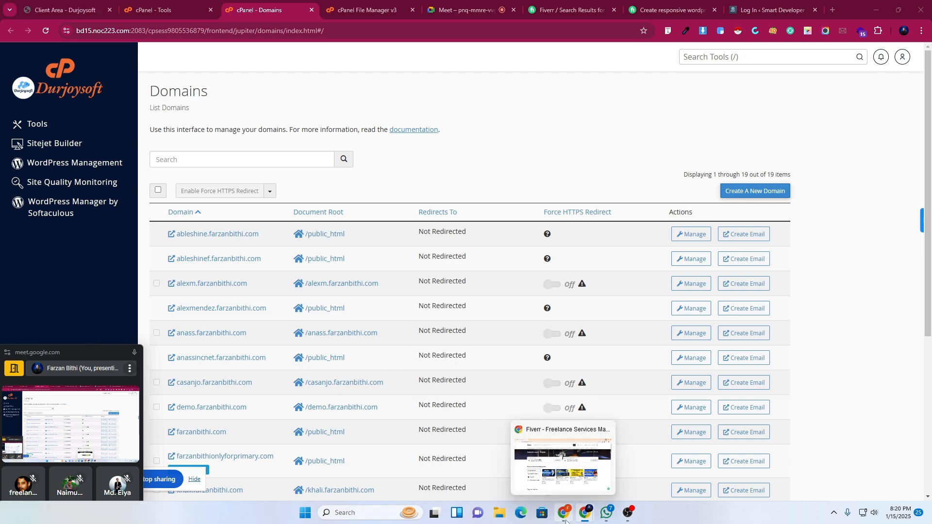
pyautogui.click(562, 486)
pyautogui.click(563, 486)
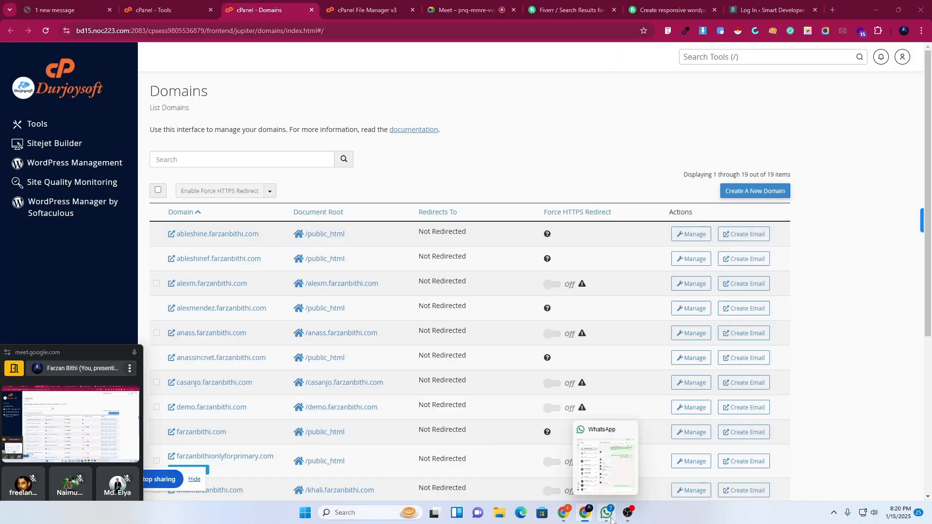
pyautogui.moveTo(621, 520)
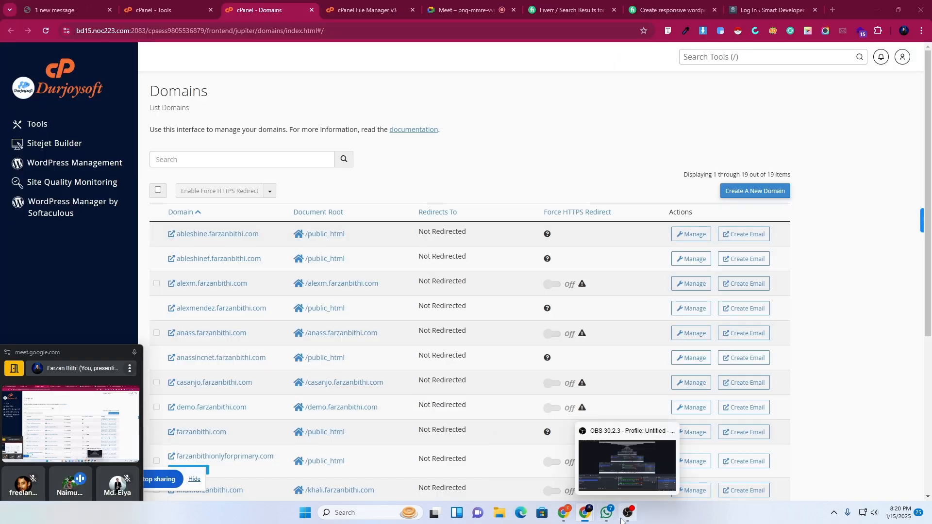
pyautogui.click(465, 3)
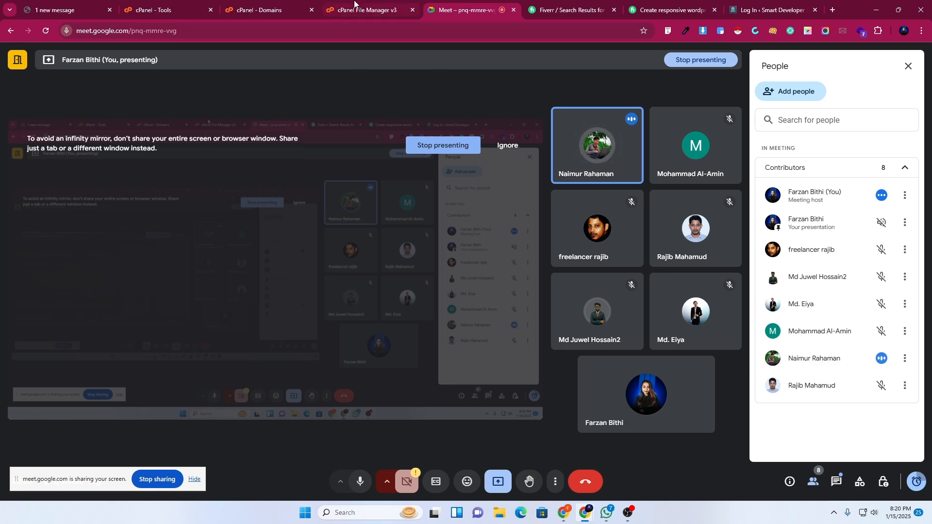
# Switch back to cPanel's File Manager tab.
pyautogui.click(355, 8)
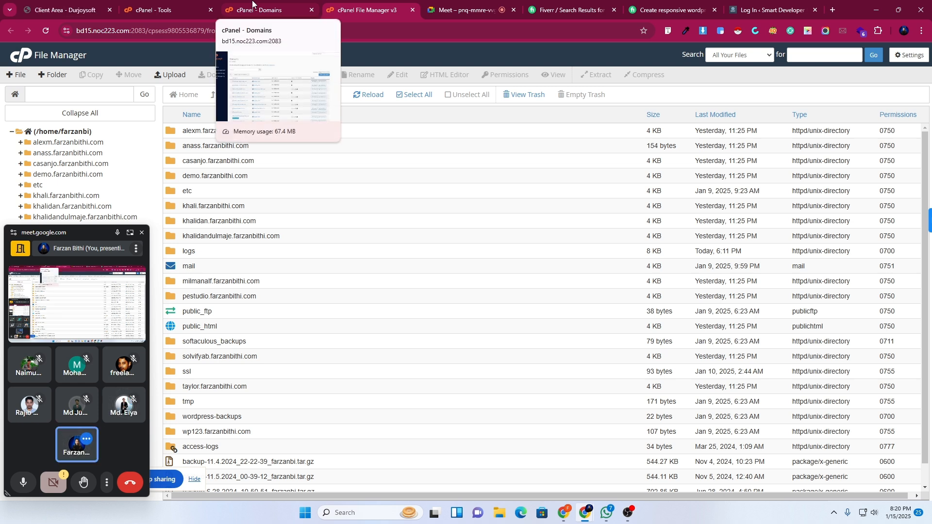
# On the Domains page, start Create A New Domain and enter 'wordpressbatch.' as the domain.
pyautogui.click(306, 6)
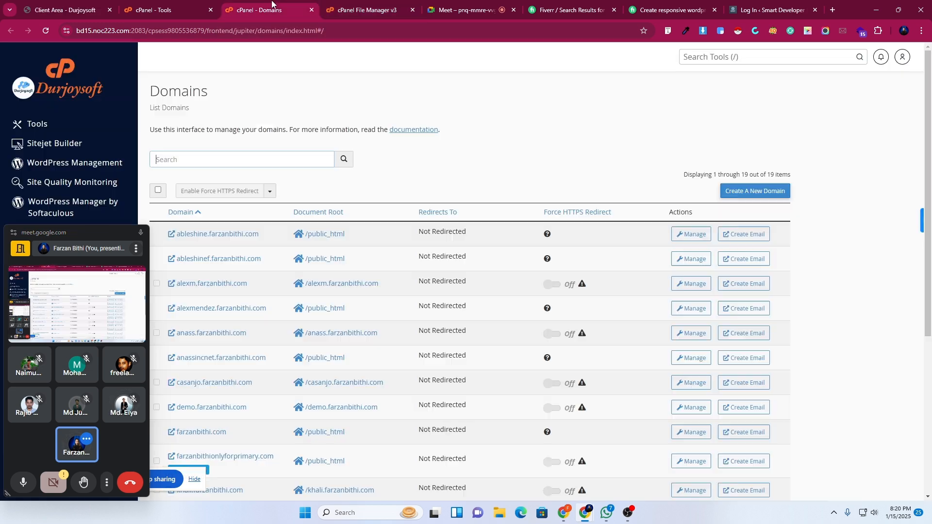
pyautogui.click(748, 197)
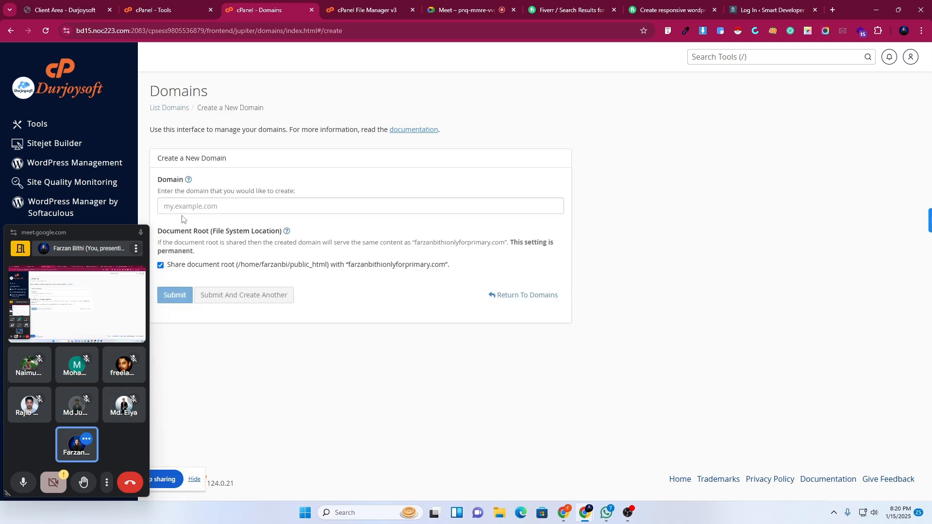
pyautogui.click(186, 205)
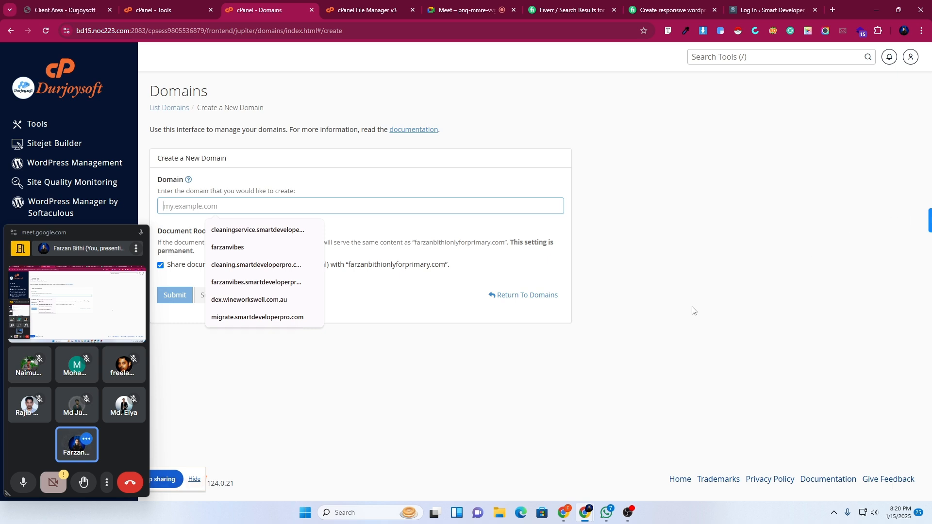
pyautogui.write('wor')
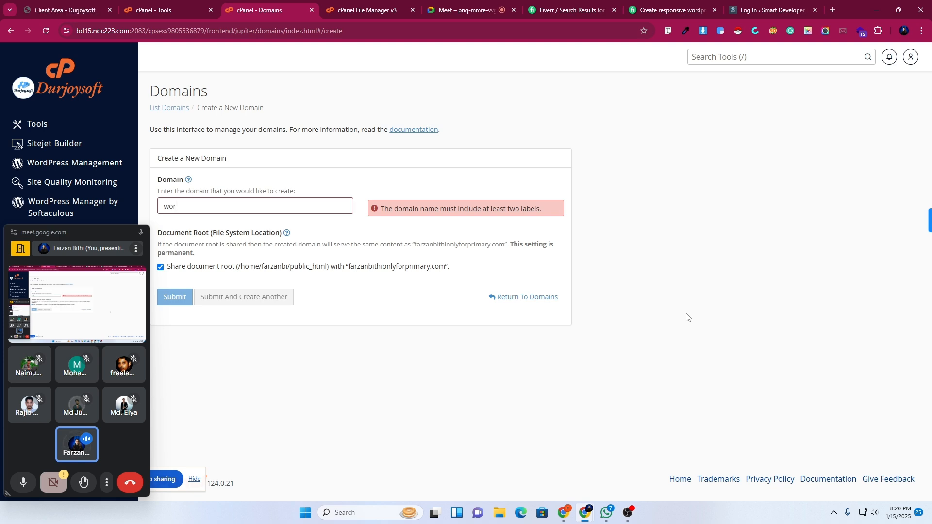
pyautogui.write('dpress')
pyautogui.write('batch.')
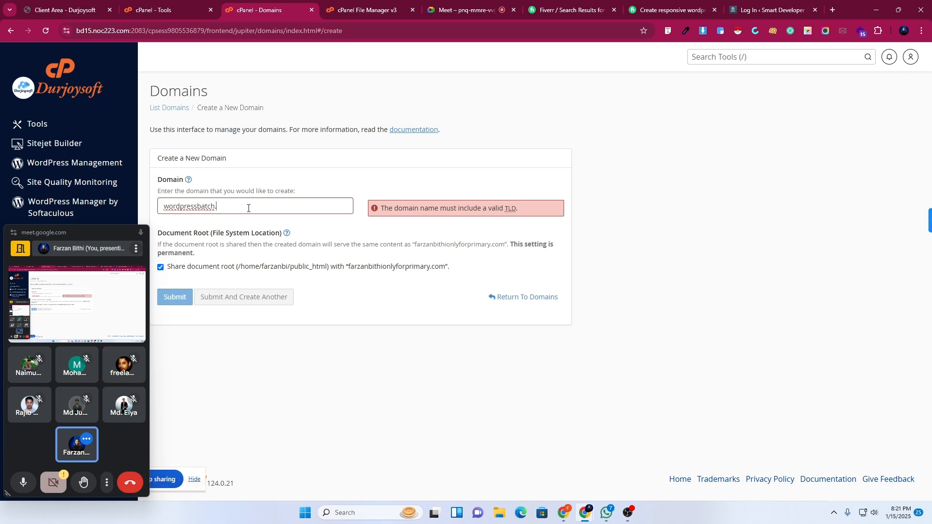
pyautogui.moveTo(250, 207); pyautogui.dragTo(152, 202)
# Briefly check the cPanel Tools page, then come back to the new-domain form.
pyautogui.click(152, 4)
pyautogui.scroll(5, 770, 362)
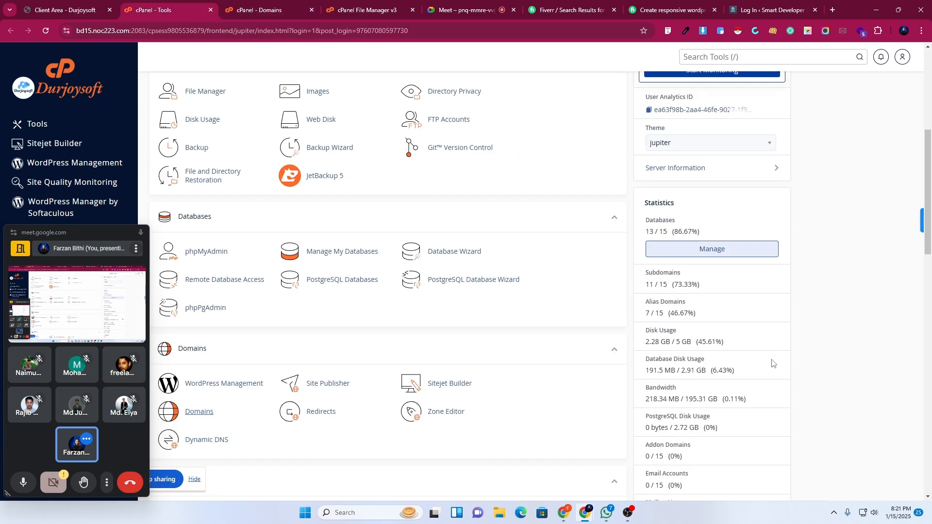
pyautogui.scroll(4, 713, 233)
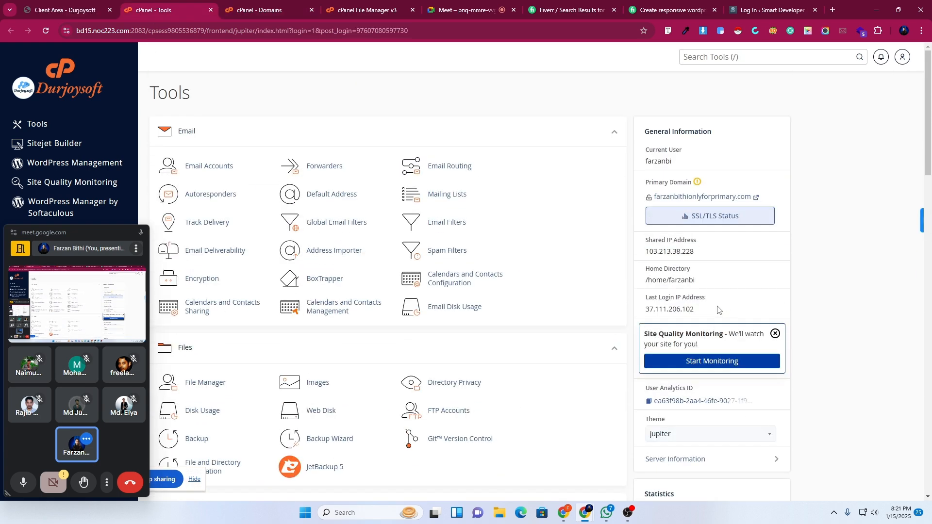
pyautogui.click(260, 5)
# Complete the domain as wordpressbatch.farzanbithi.com and submit it with the shared document root.
pyautogui.click(237, 206)
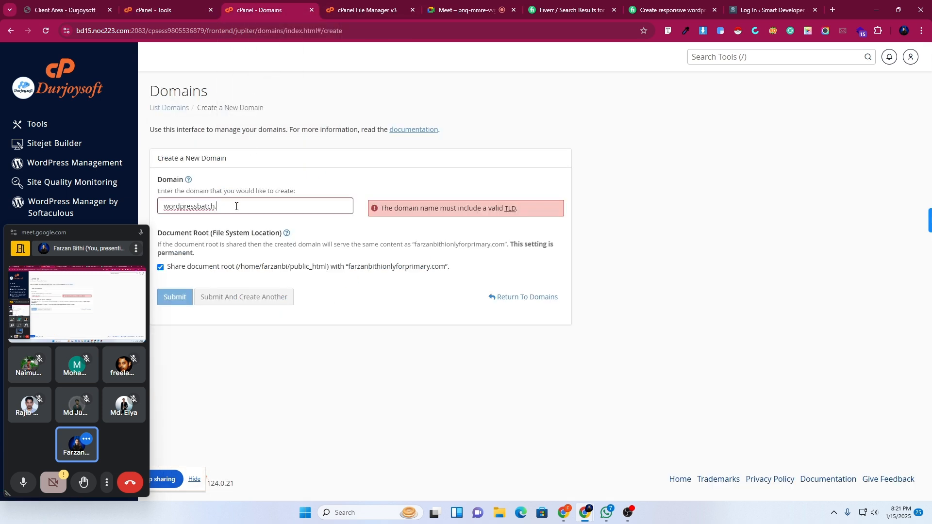
pyautogui.write('farza')
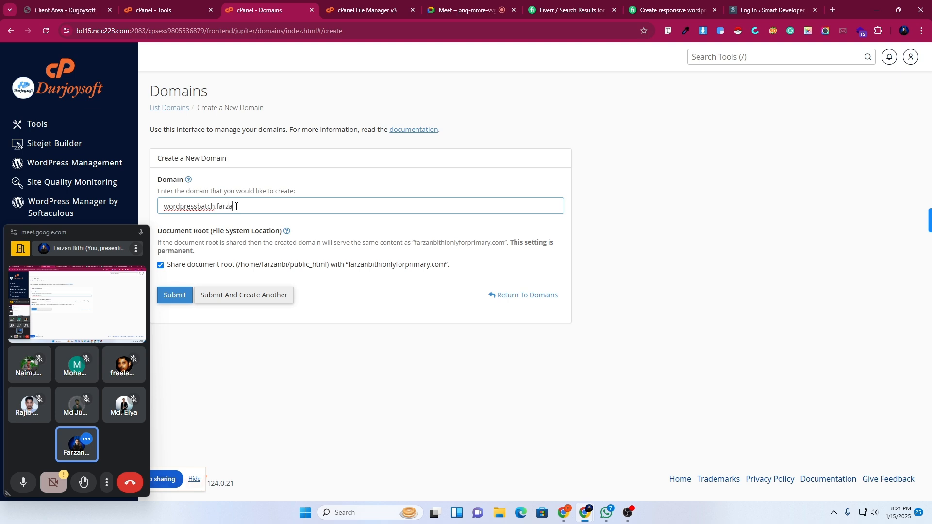
pyautogui.write('nbithi.com')
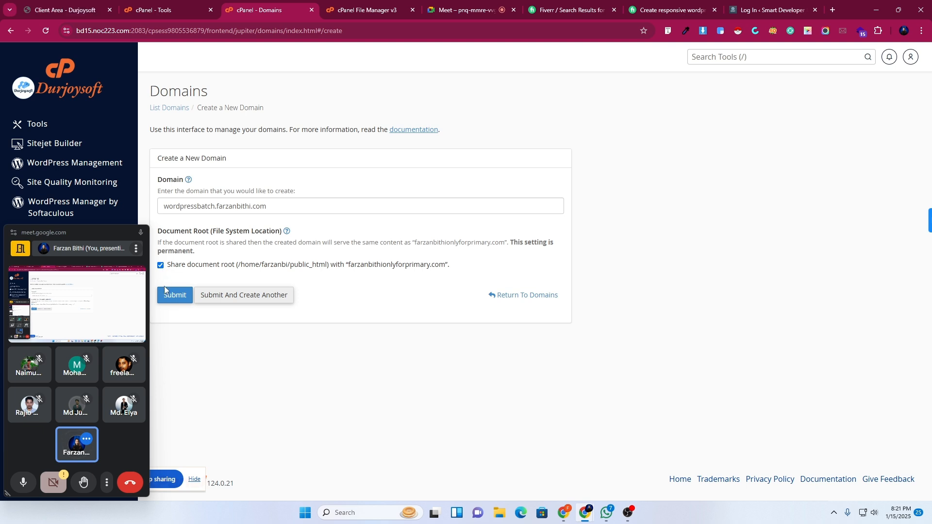
pyautogui.click(169, 298)
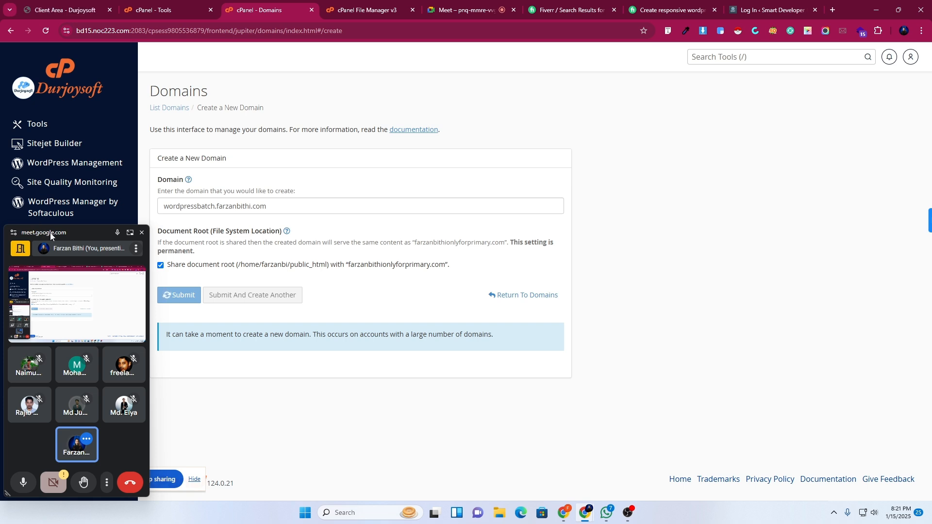
pyautogui.moveTo(50, 232); pyautogui.dragTo(825, 264)
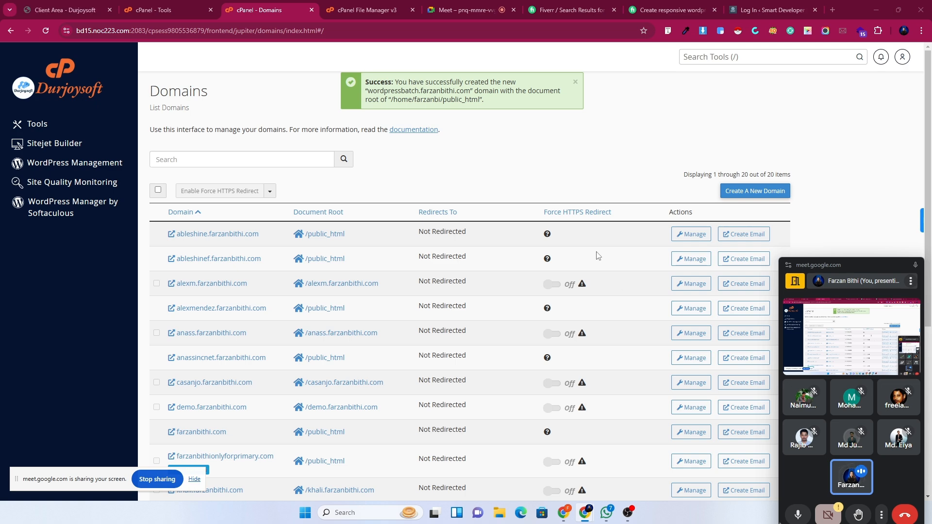
pyautogui.scroll(-5, 562, 346)
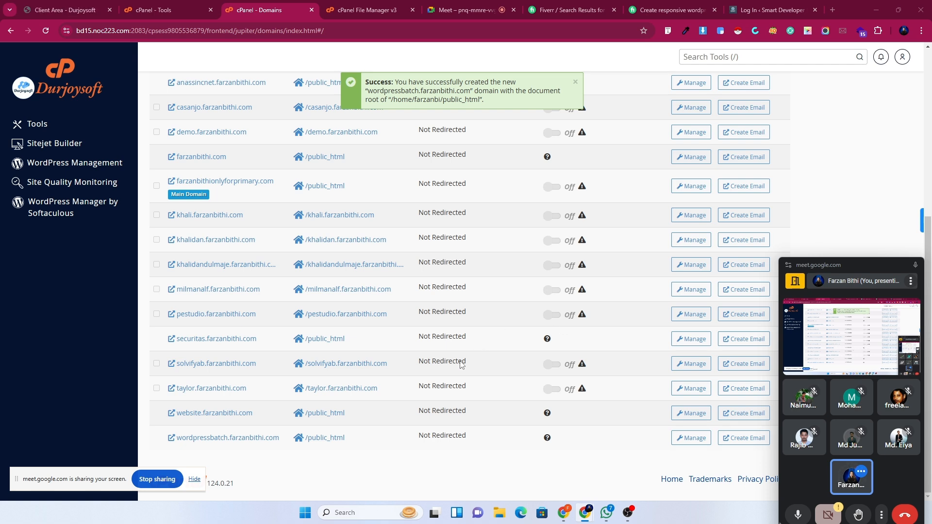
pyautogui.scroll(3, 373, 420)
pyautogui.scroll(3, 353, 398)
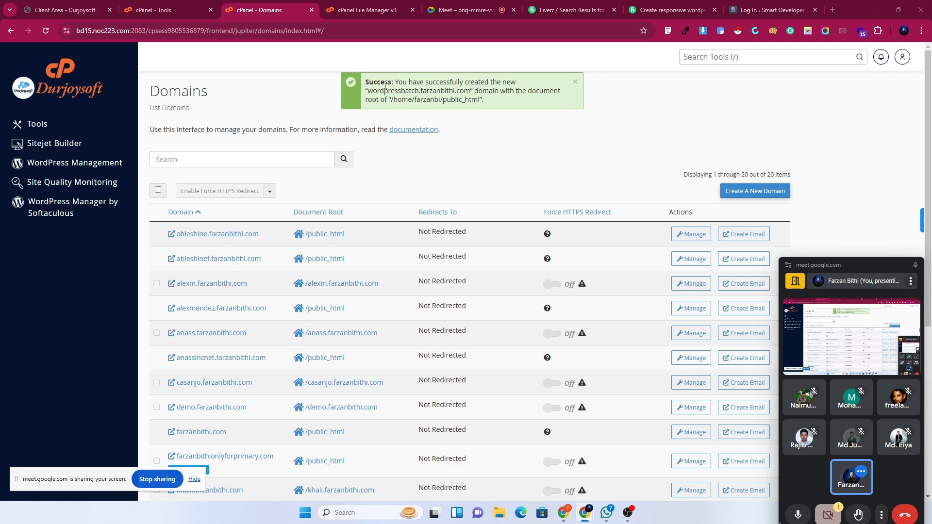
# Open WordPress Manager by Softaculous and start a new WordPress install.
pyautogui.click(46, 207)
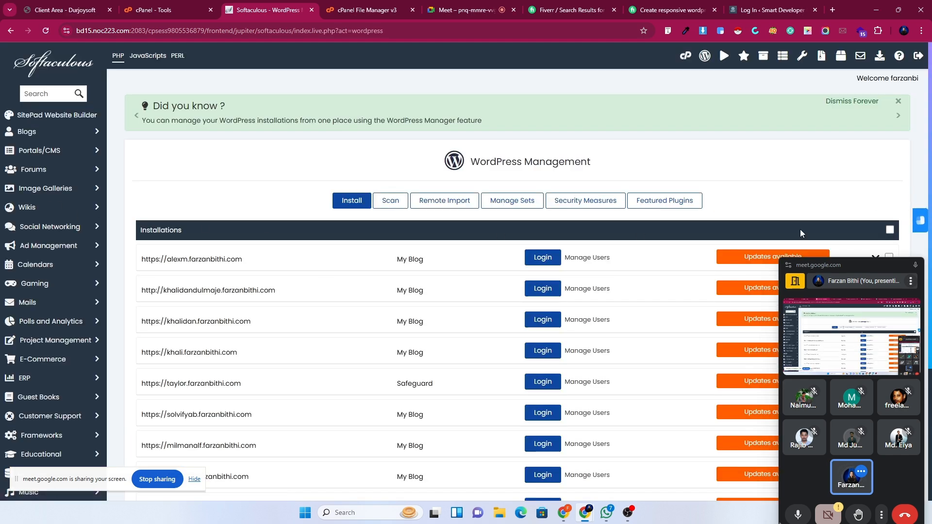
pyautogui.moveTo(895, 272); pyautogui.dragTo(865, 509)
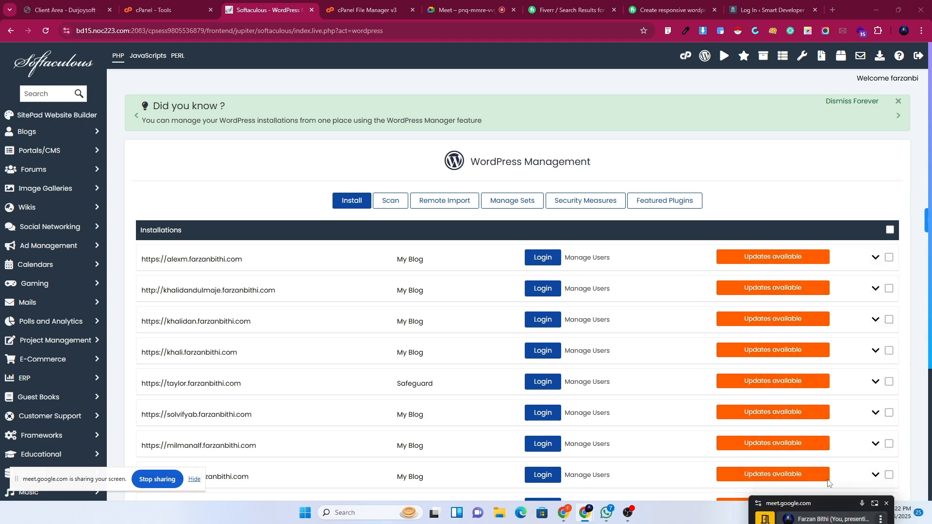
pyautogui.scroll(-4, 448, 347)
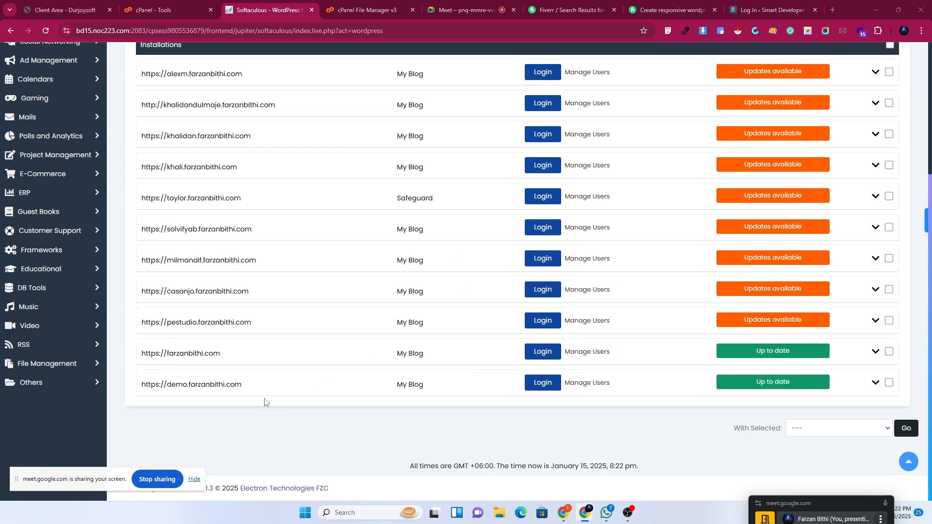
pyautogui.scroll(1, 245, 390)
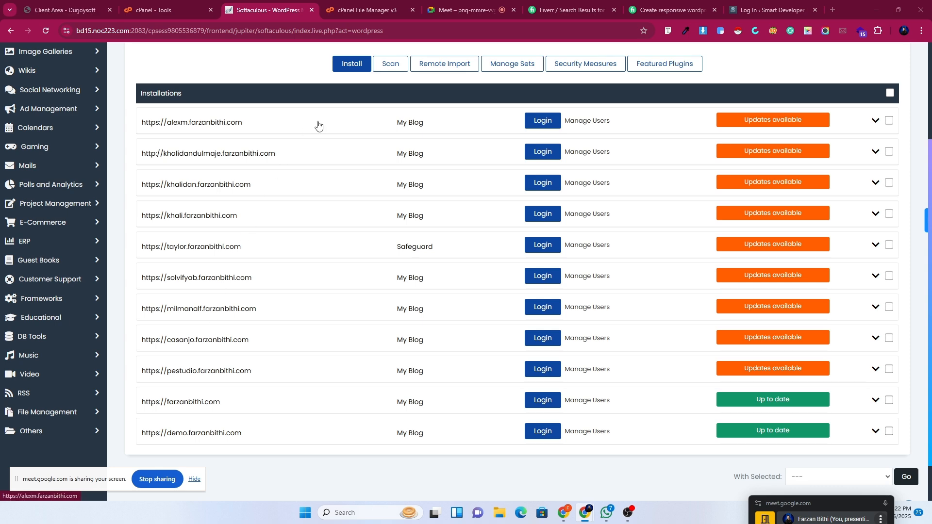
pyautogui.click(359, 68)
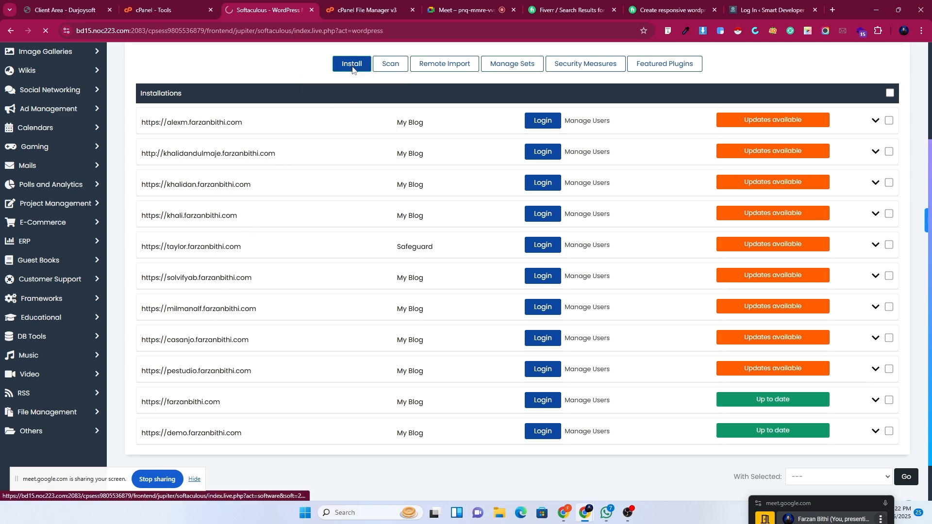
pyautogui.scroll(-2, 219, 185)
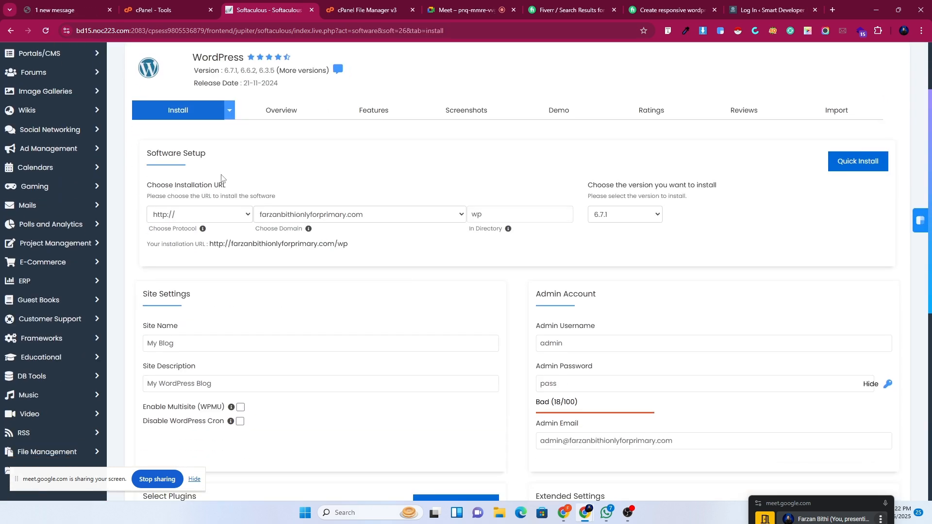
pyautogui.click(214, 214)
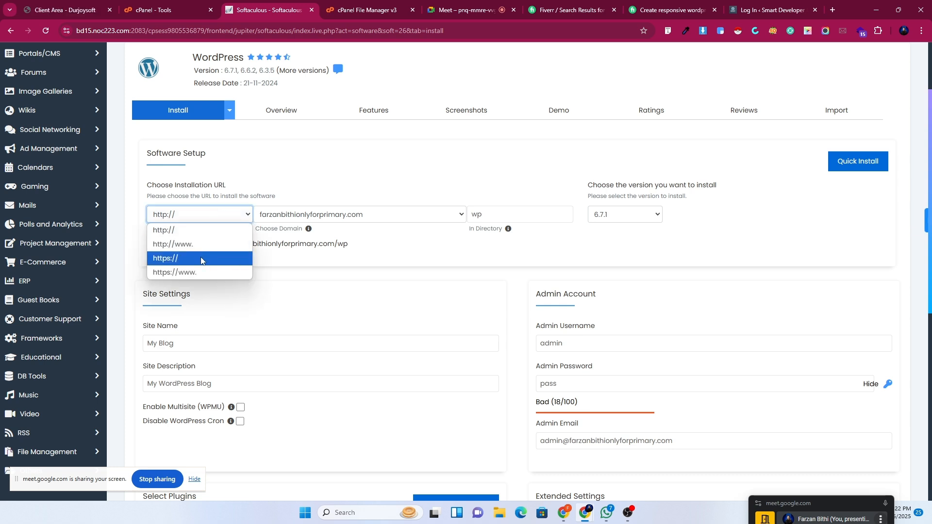
pyautogui.click(200, 261)
pyautogui.click(211, 216)
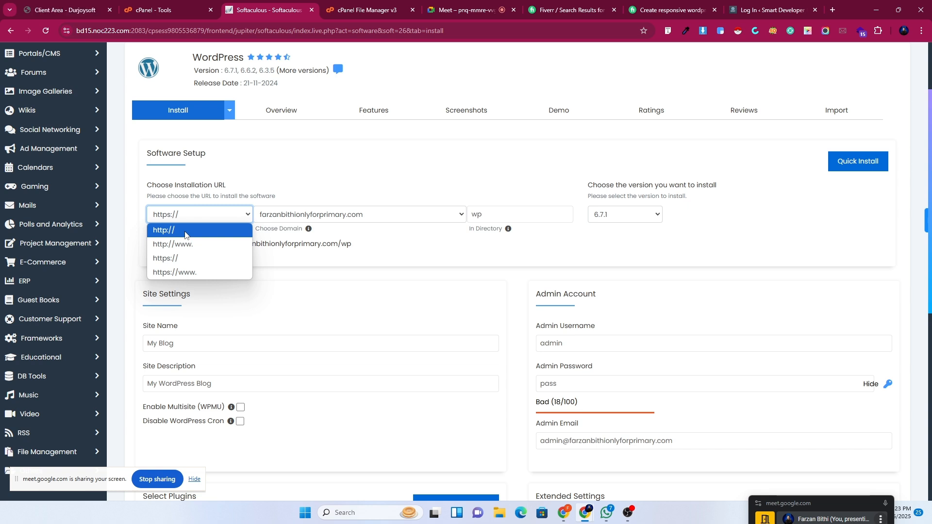
pyautogui.click(191, 264)
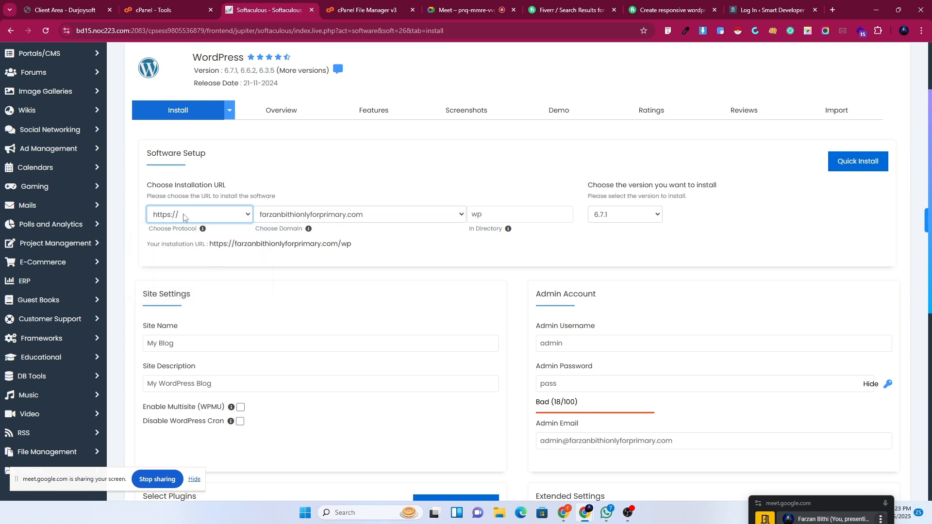
# Choose wordpressbatch.farzanbithi.com as the install domain.
pyautogui.click(320, 217)
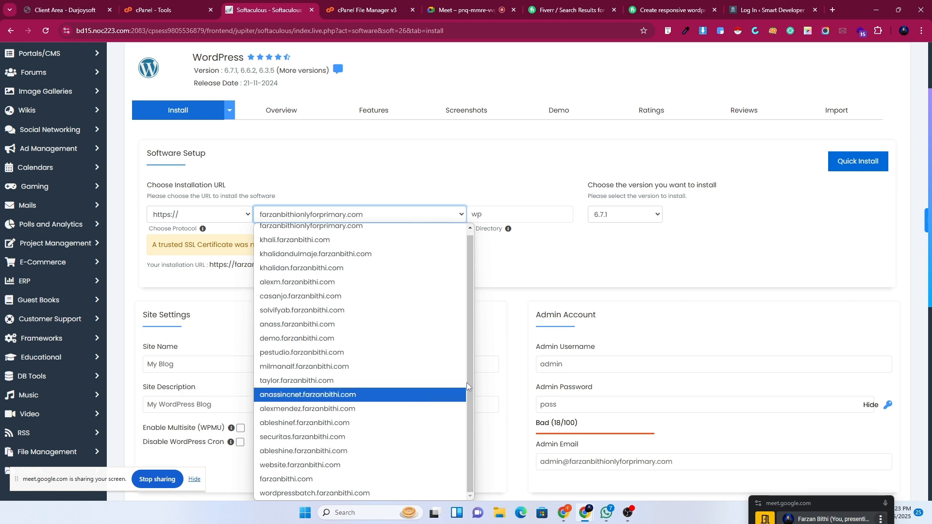
pyautogui.moveTo(470, 387); pyautogui.dragTo(467, 373)
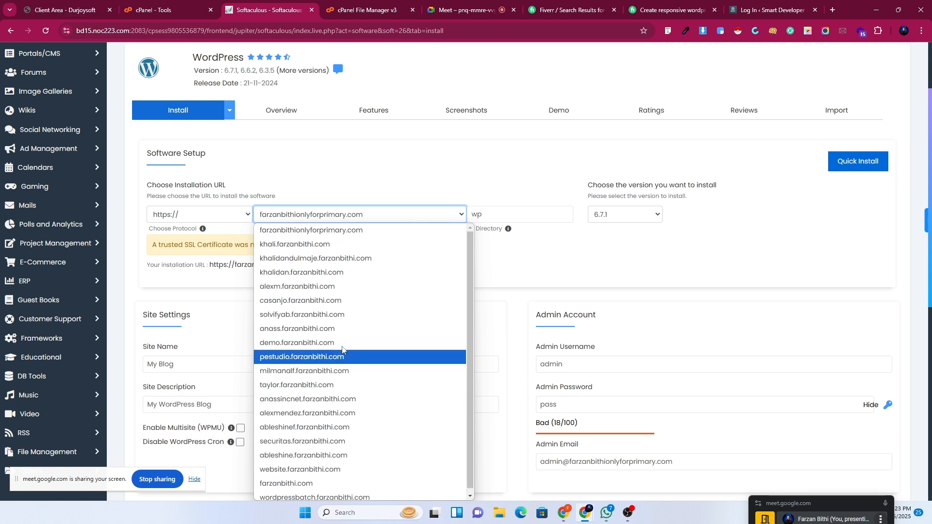
pyautogui.scroll(-1, 367, 454)
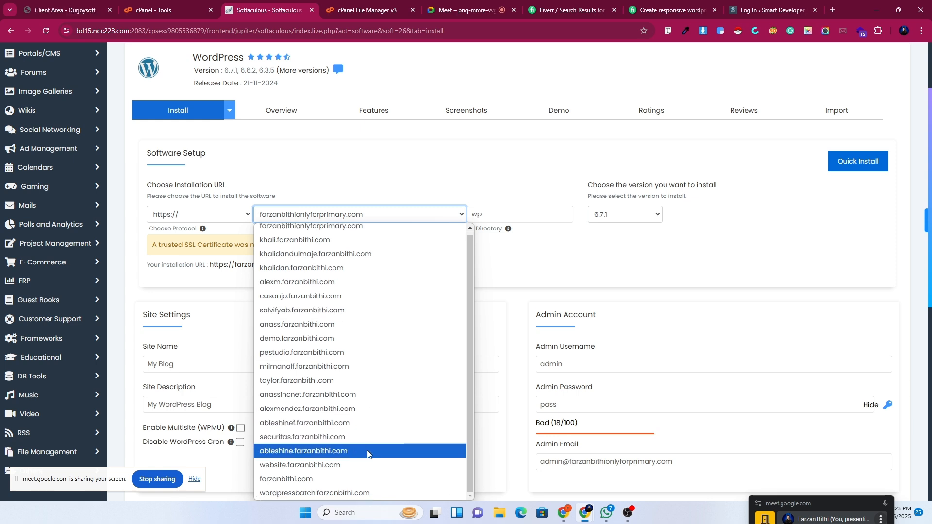
pyautogui.click(385, 493)
pyautogui.click(484, 217)
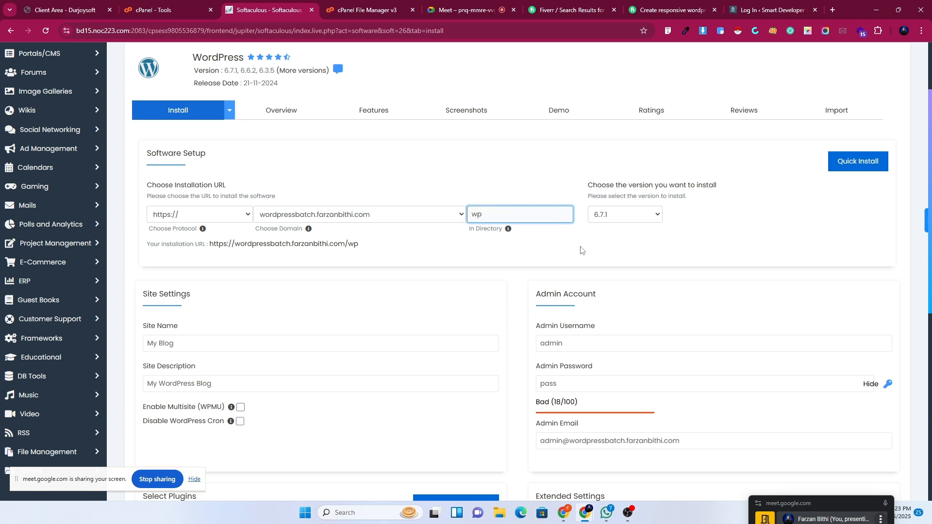
pyautogui.click(315, 216)
pyautogui.click(319, 189)
# Clear 'wp' from In Directory so WordPress installs at the domain root.
pyautogui.moveTo(509, 219); pyautogui.dragTo(463, 214)
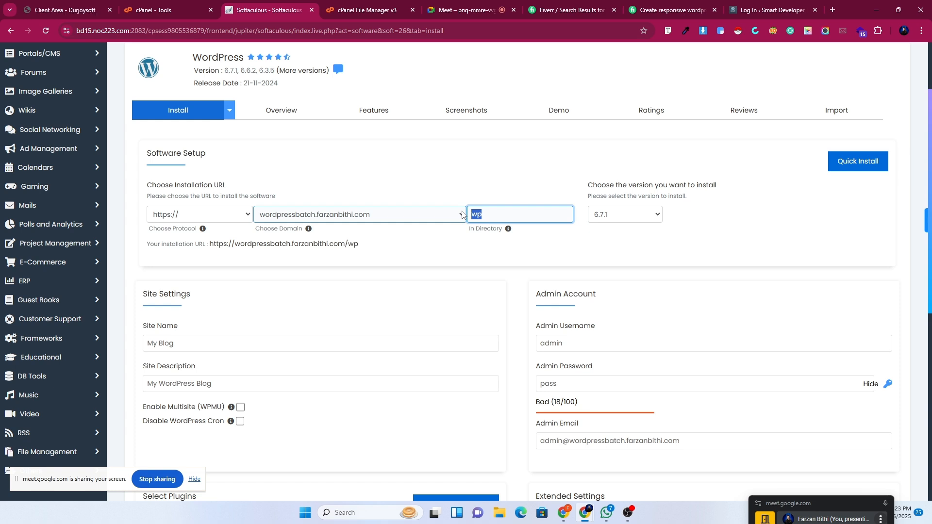
pyautogui.press('BackSpace')
pyautogui.click(448, 259)
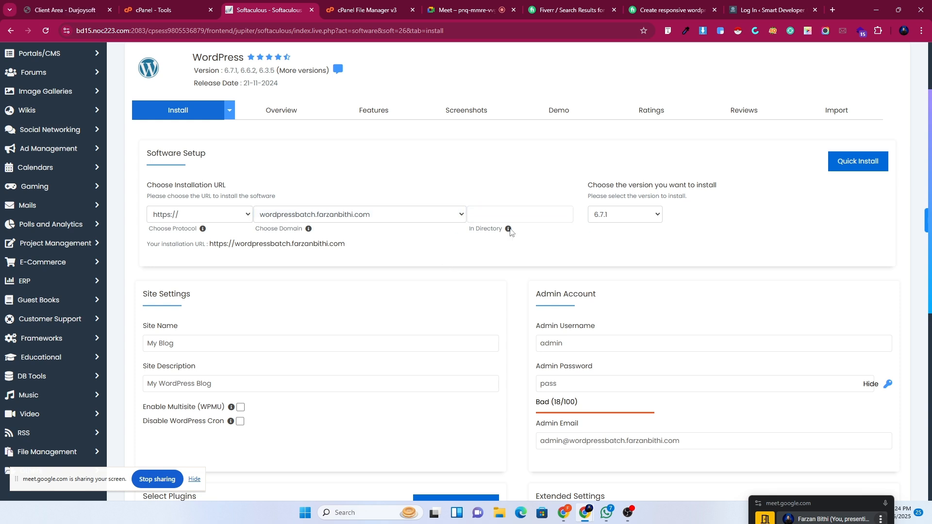
pyautogui.scroll(-2, 546, 217)
# Edit the admin username and set a new admin password.
pyautogui.click(569, 250)
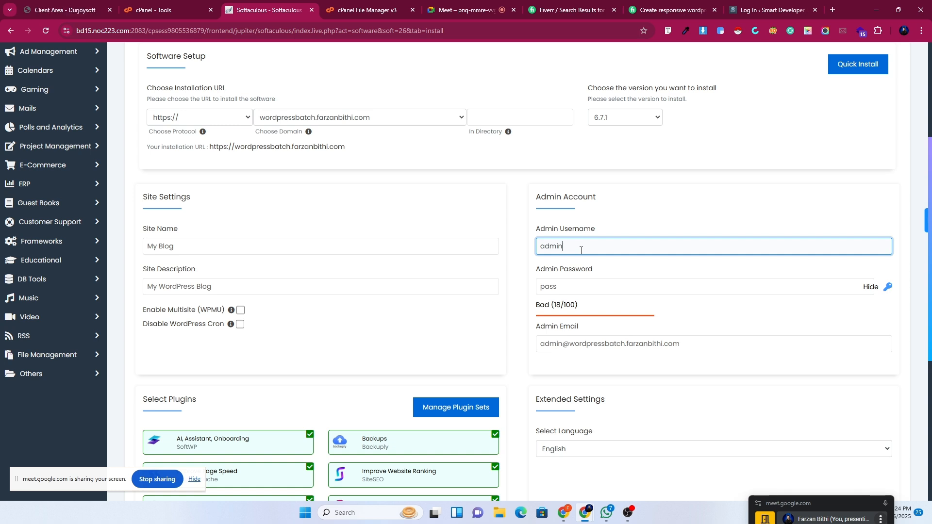
pyautogui.click(542, 290)
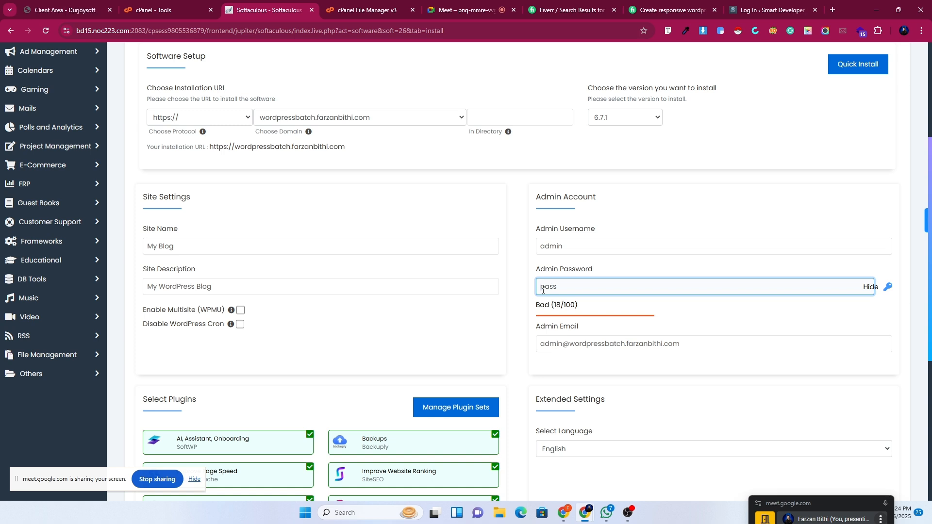
pyautogui.write('admin')
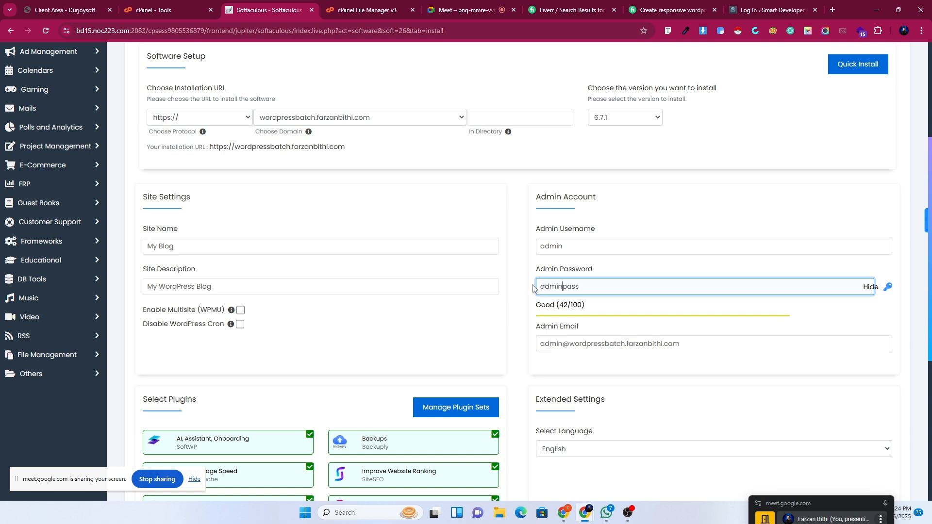
pyautogui.click(572, 305)
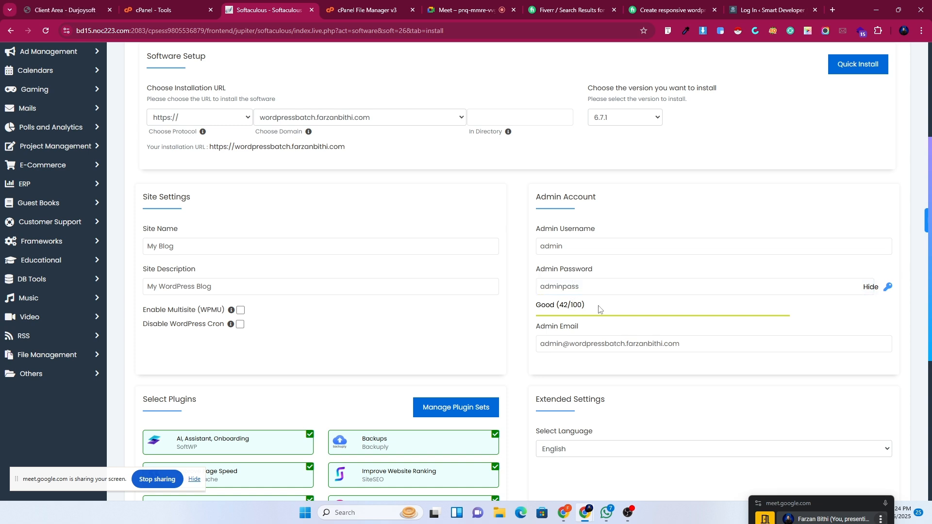
pyautogui.click(601, 291)
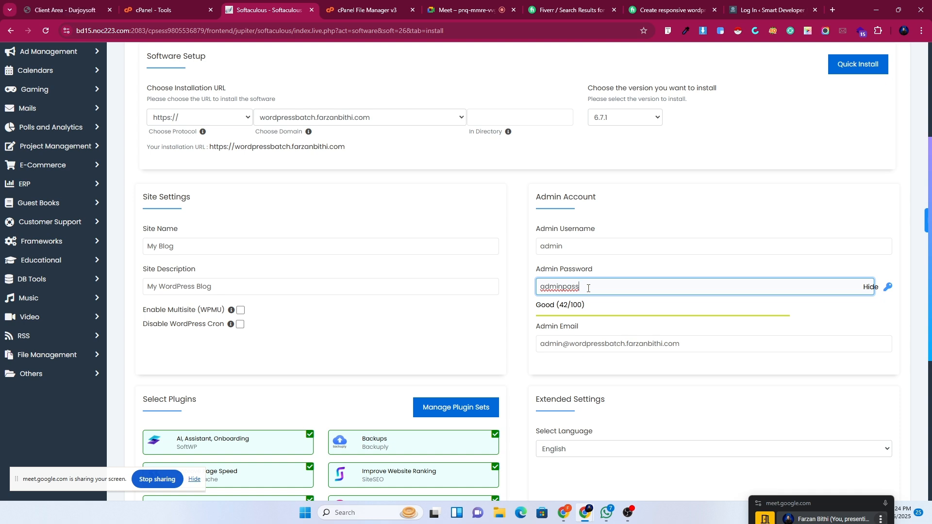
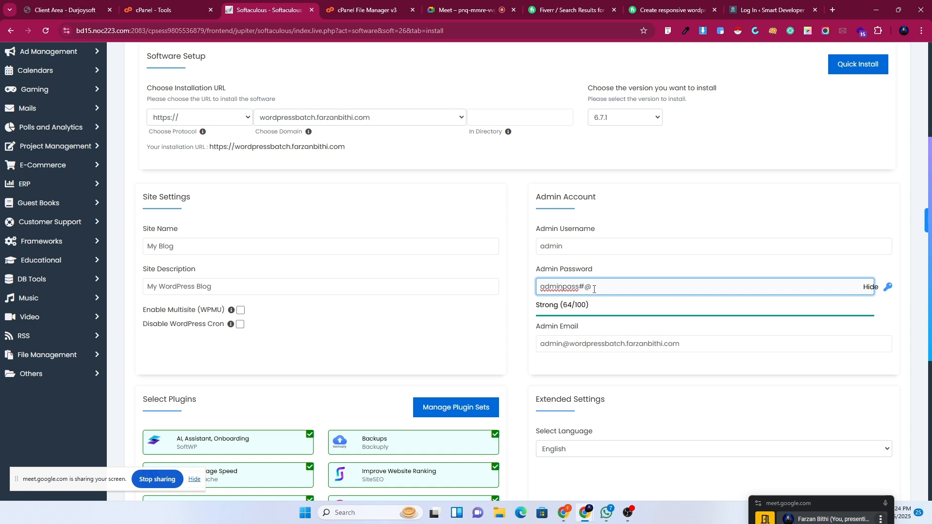
pyautogui.moveTo(592, 289); pyautogui.dragTo(581, 287)
pyautogui.press('BackSpace')
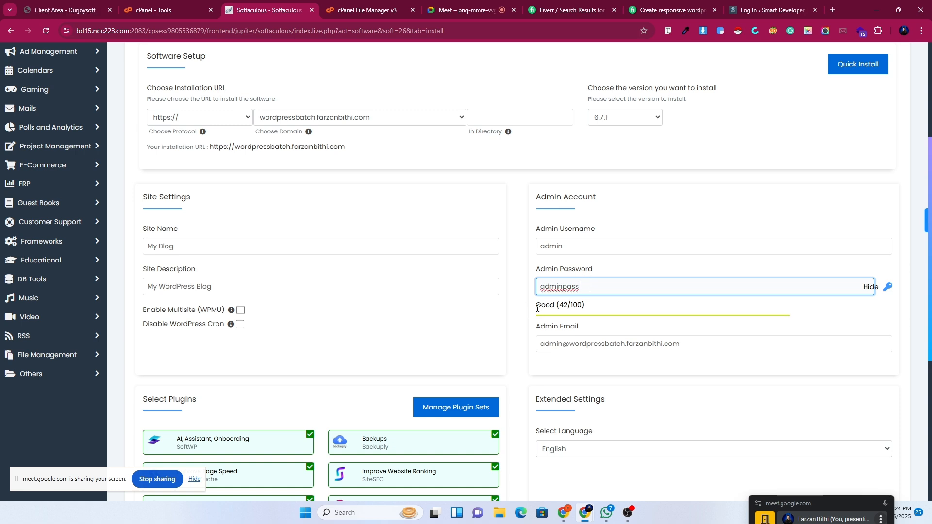
pyautogui.click(531, 309)
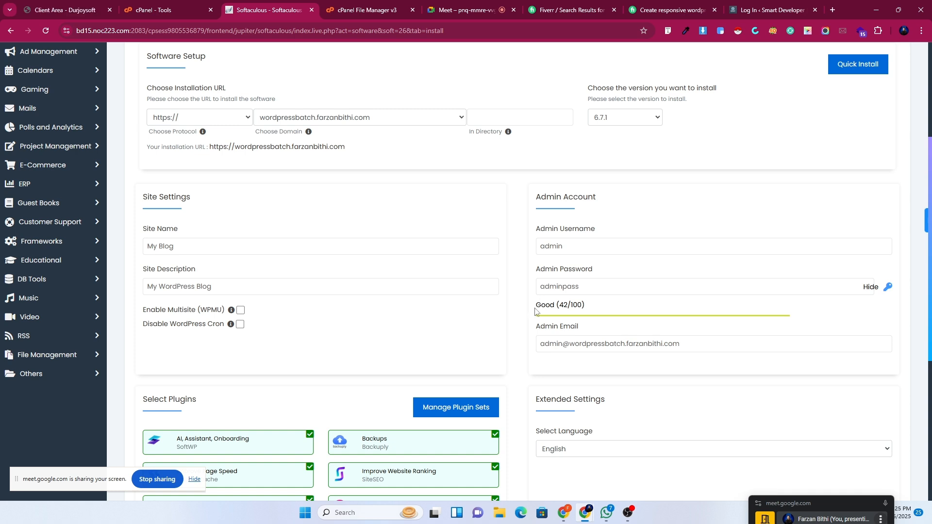
# Review the admin email and the 'My Blog' site name fields.
pyautogui.moveTo(680, 344); pyautogui.dragTo(539, 341)
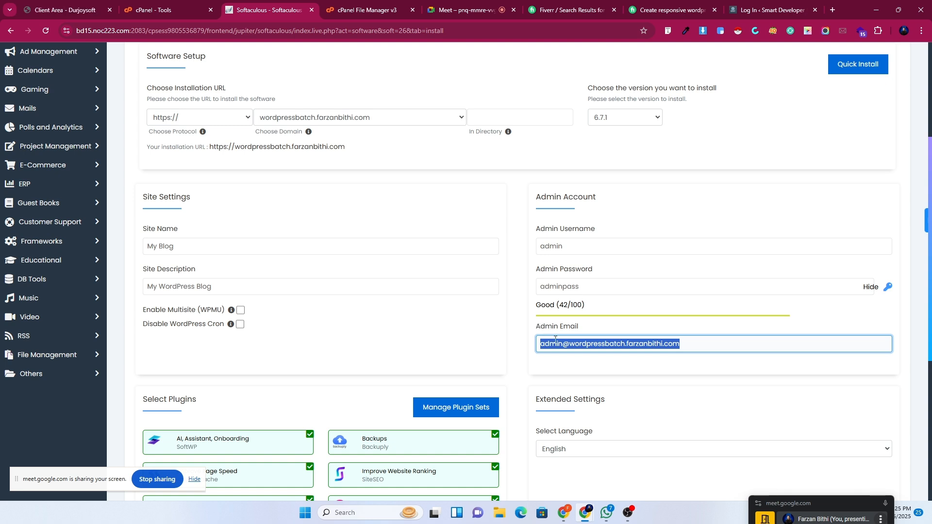
pyautogui.click(557, 374)
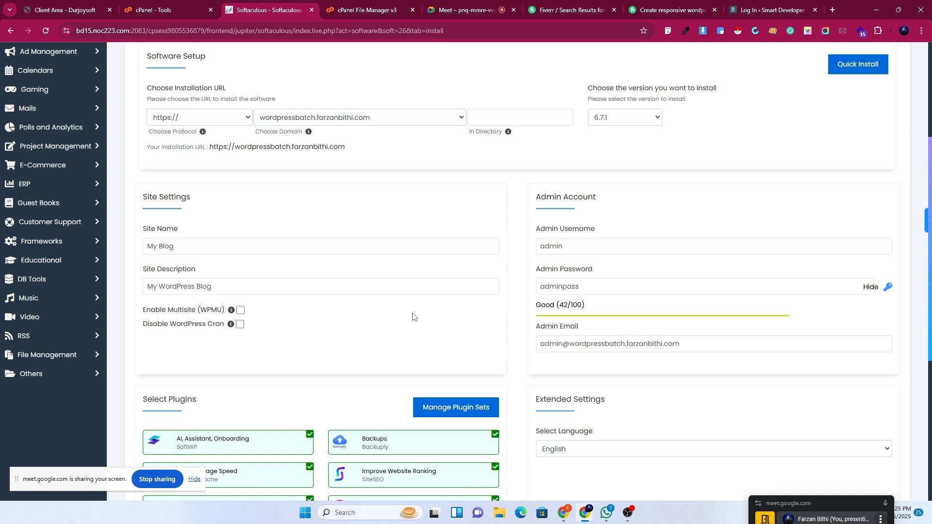
pyautogui.moveTo(683, 344); pyautogui.dragTo(524, 346)
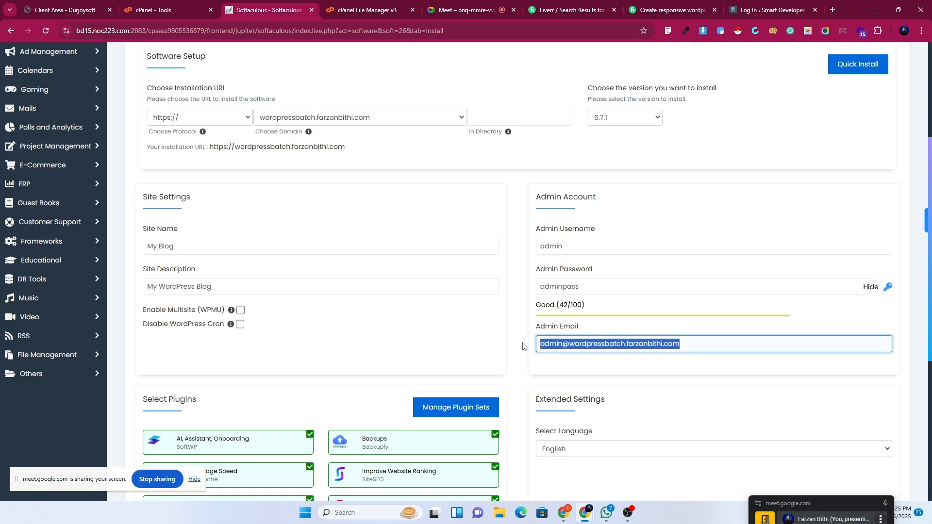
pyautogui.click(555, 359)
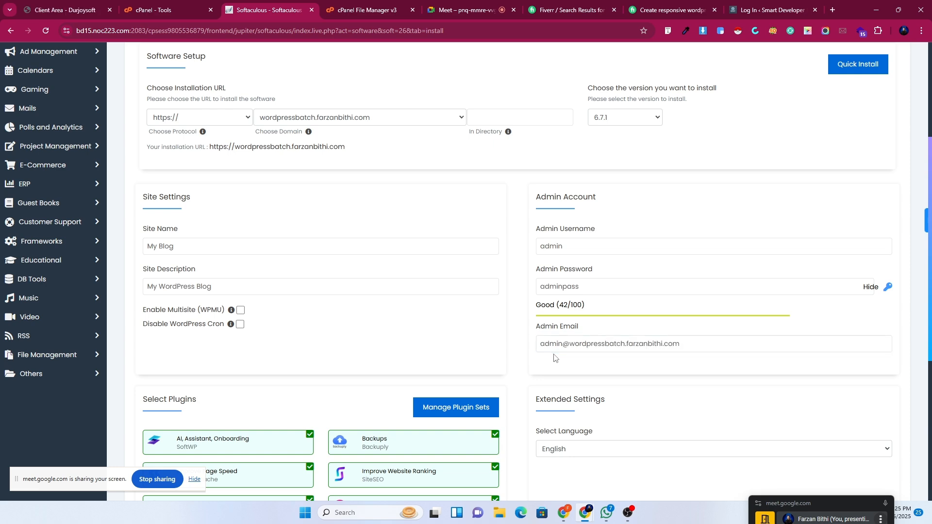
pyautogui.scroll(-4, 557, 353)
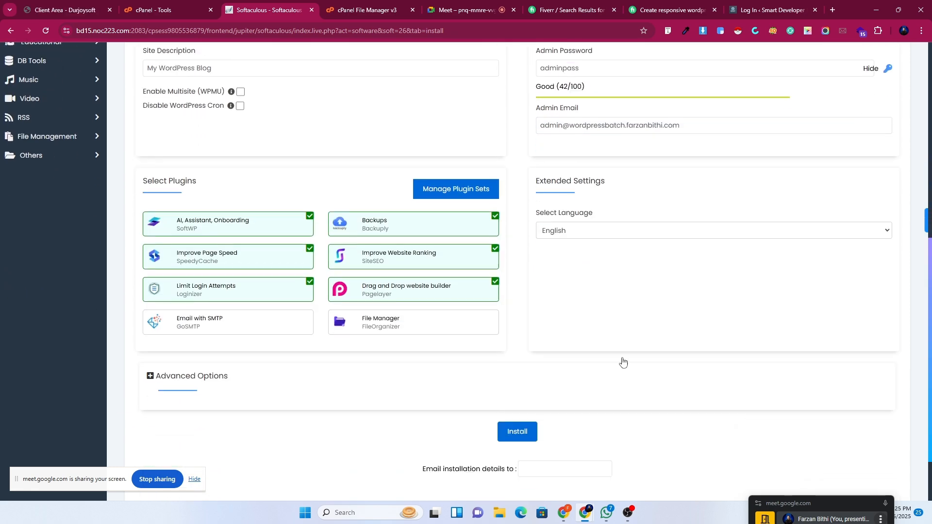
pyautogui.scroll(3, 623, 360)
pyautogui.click(167, 190)
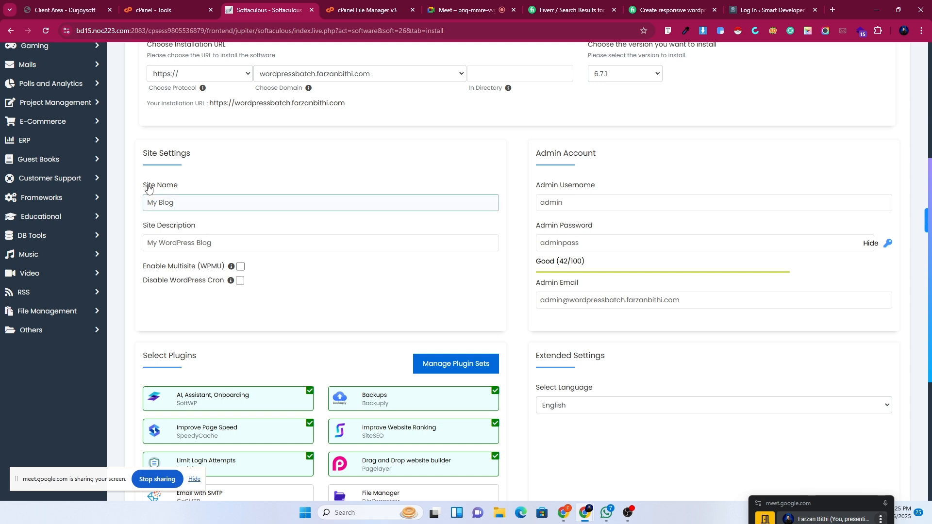
pyautogui.click(173, 201)
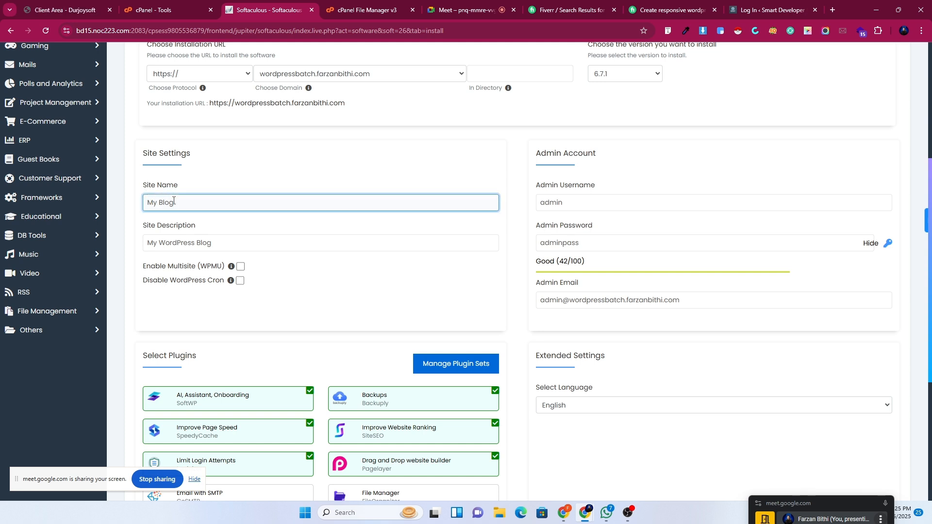
pyautogui.moveTo(175, 202); pyautogui.dragTo(147, 202)
pyautogui.click(163, 207)
pyautogui.scroll(1, 636, 318)
pyautogui.scroll(4, 635, 317)
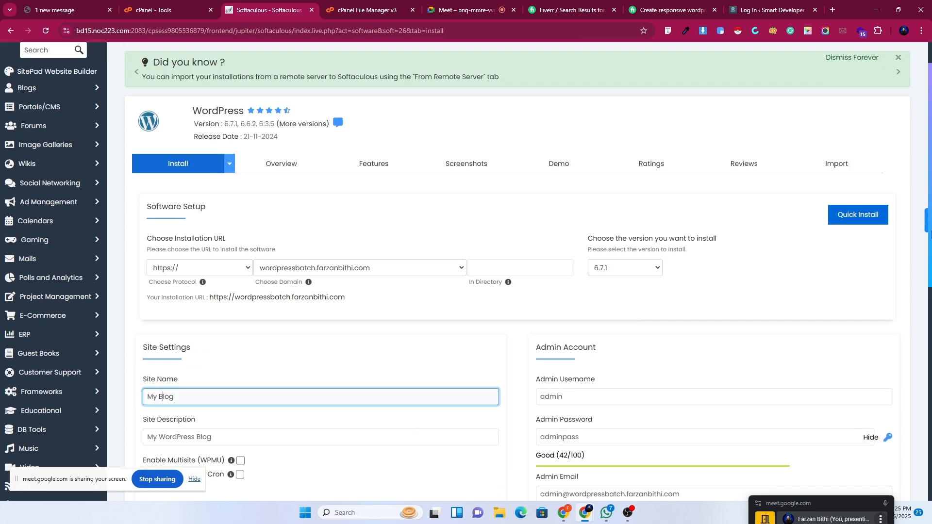
pyautogui.scroll(-7, 700, 339)
pyautogui.scroll(-2, 701, 338)
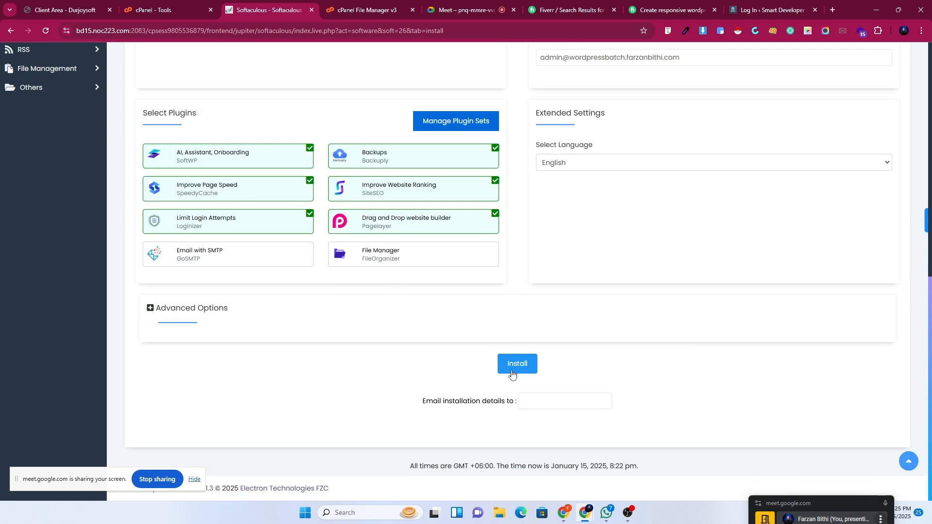
pyautogui.scroll(10, 561, 484)
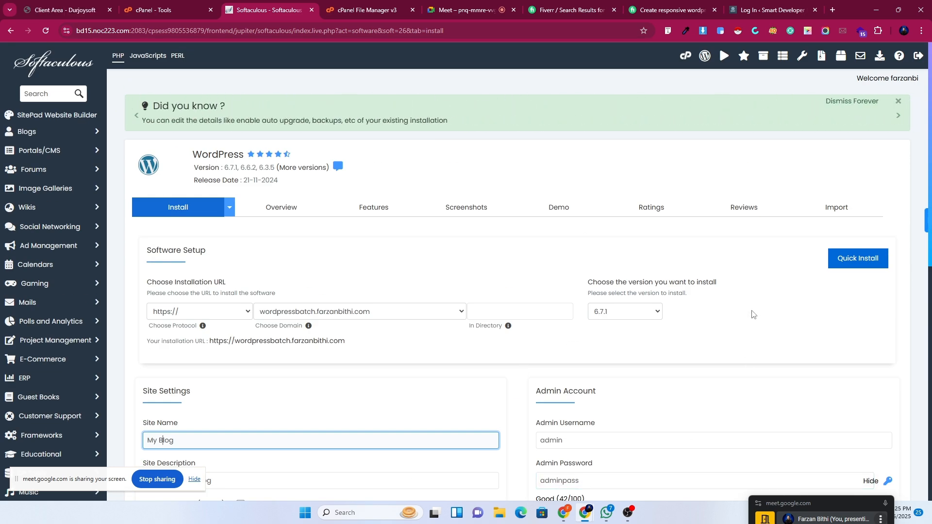
pyautogui.scroll(-10, 765, 391)
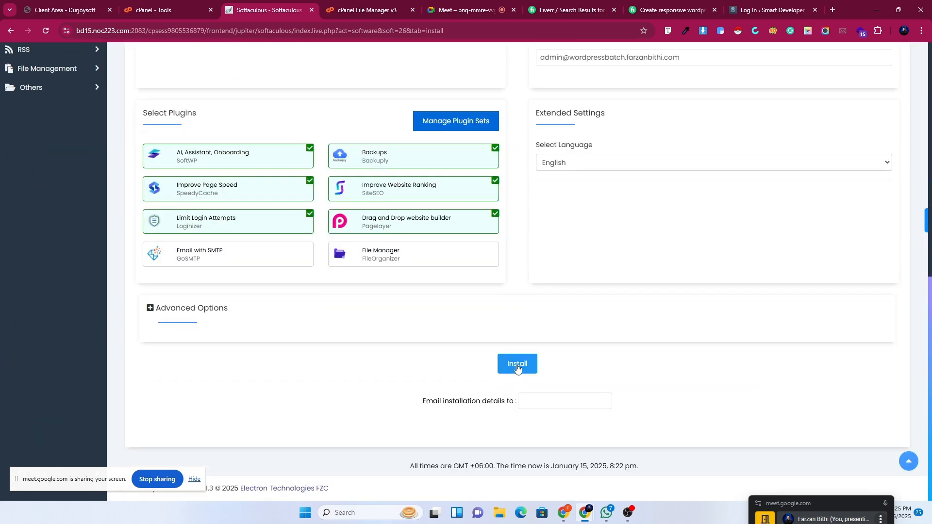
pyautogui.click(517, 364)
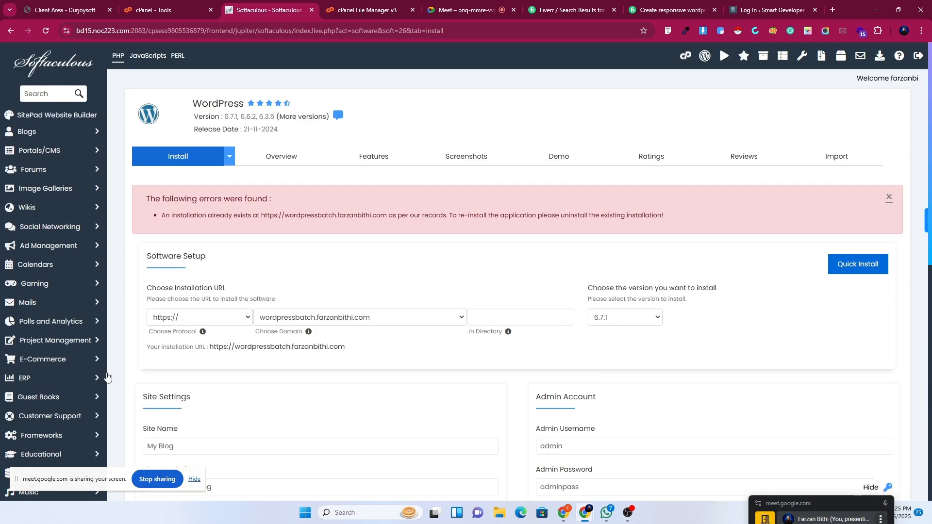
# Leave Softaculous for cPanel's Tools page and scroll to the Domains and Metrics groups.
pyautogui.scroll(-10, 97, 411)
pyautogui.scroll(8, 97, 408)
pyautogui.scroll(3, 96, 407)
pyautogui.click(688, 60)
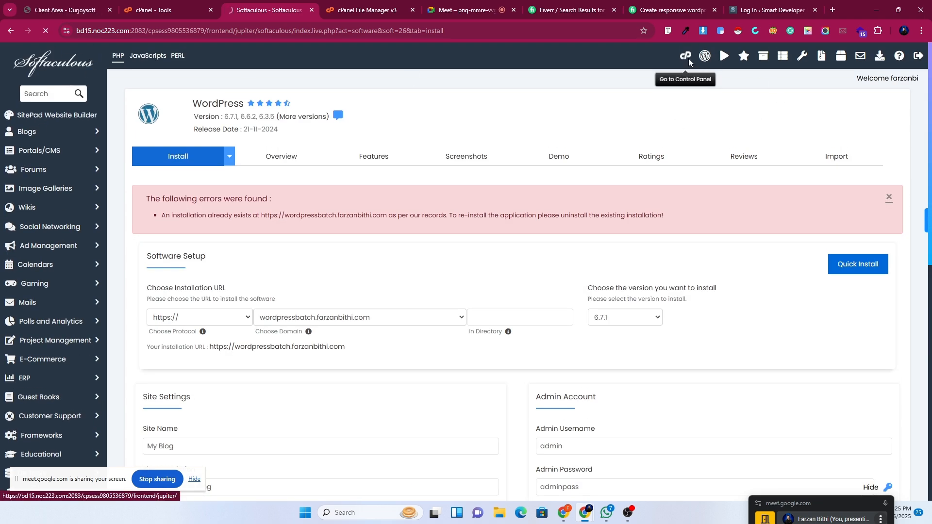
pyautogui.scroll(-10, 343, 295)
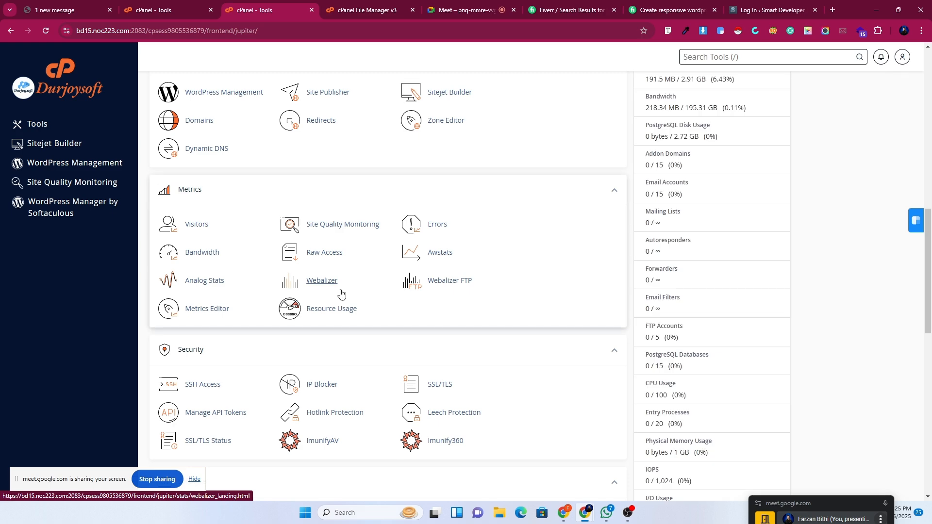
pyautogui.scroll(4, 340, 291)
pyautogui.scroll(-4, 219, 310)
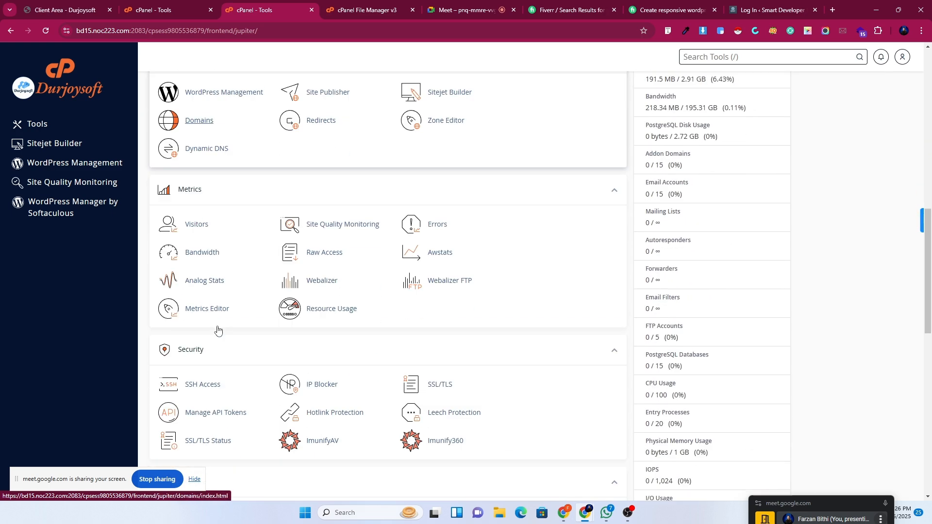
pyautogui.scroll(-4, 220, 324)
pyautogui.scroll(5, 219, 324)
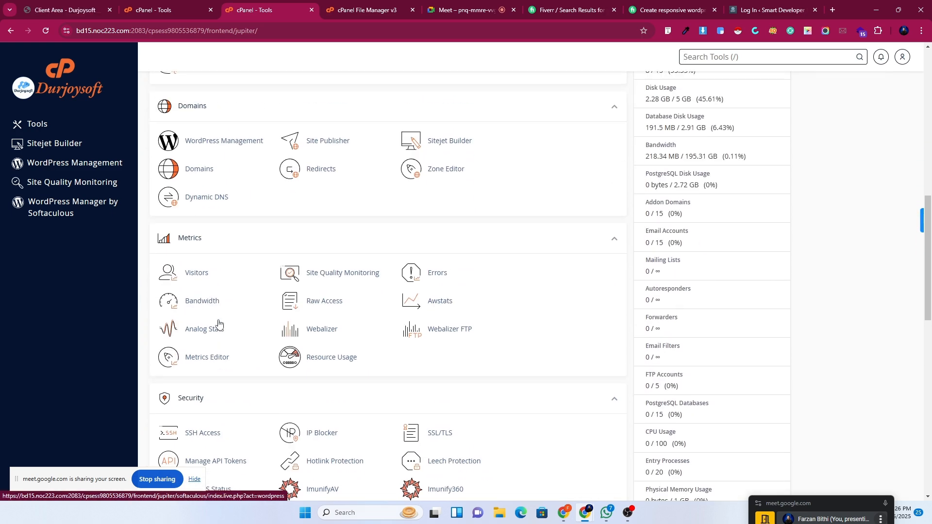
# Create the domain wordpressbatch1.farzanbithi.com with its own document root from the Domains page.
pyautogui.click(199, 171)
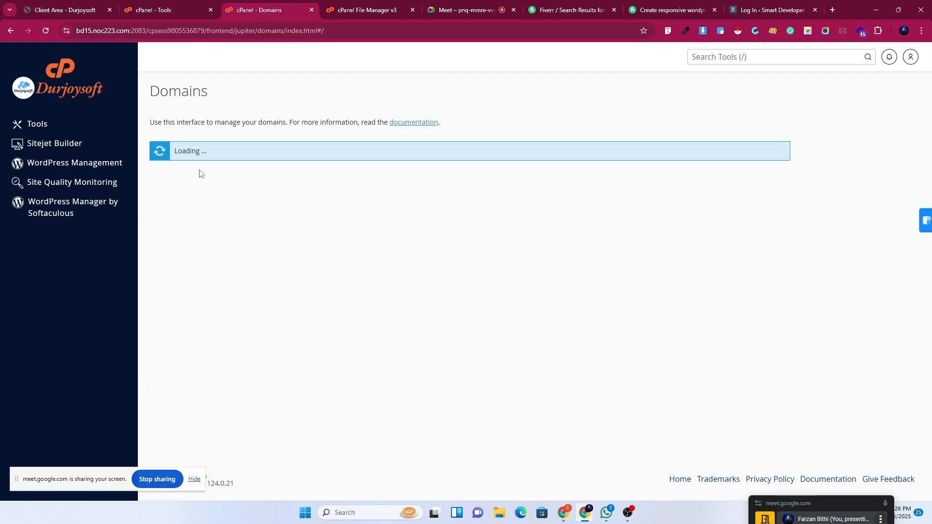
pyautogui.click(738, 193)
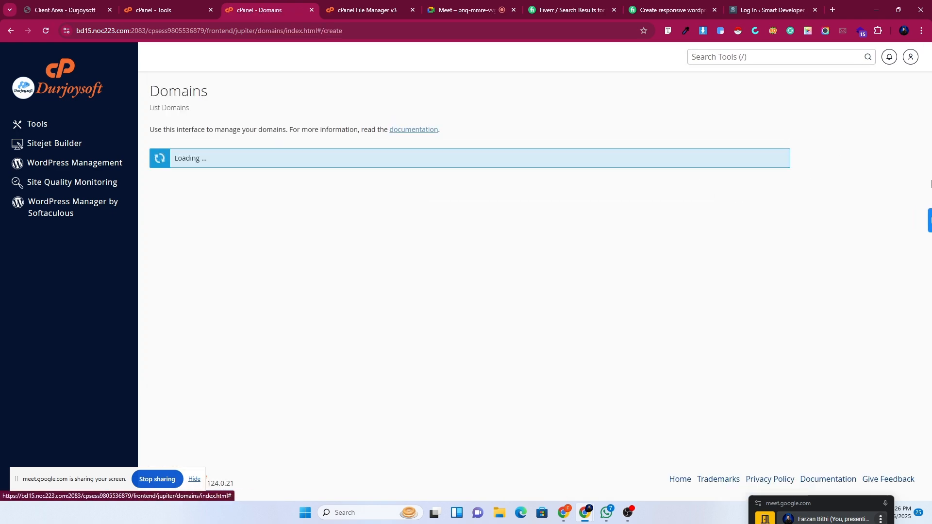
pyautogui.click(188, 206)
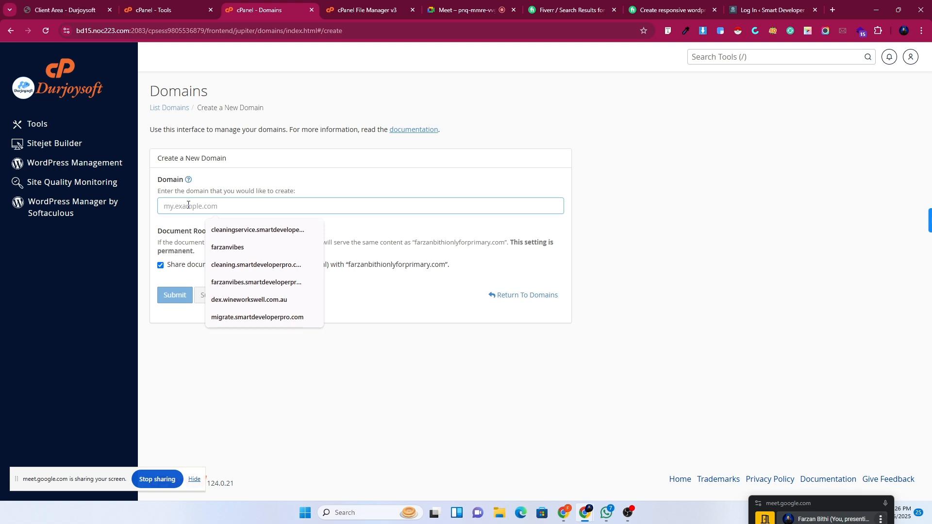
pyautogui.write('wor')
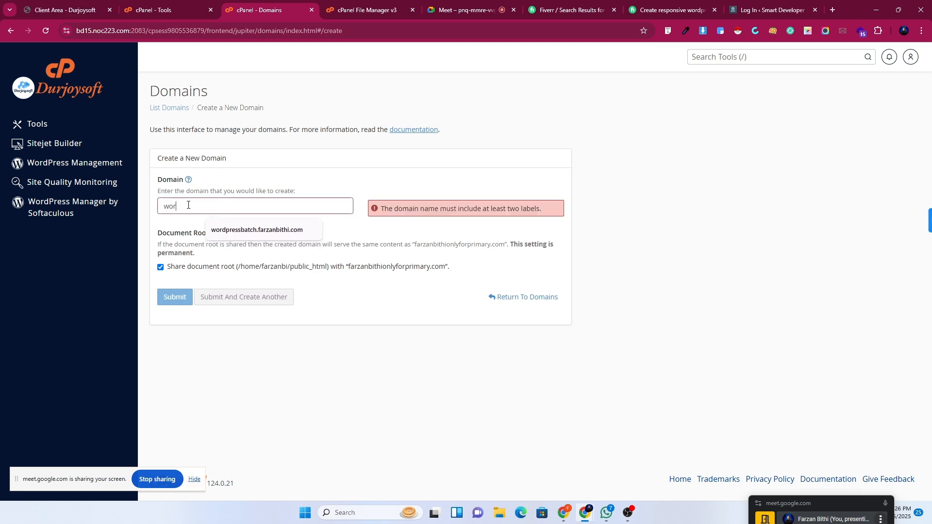
pyautogui.write('dpress.')
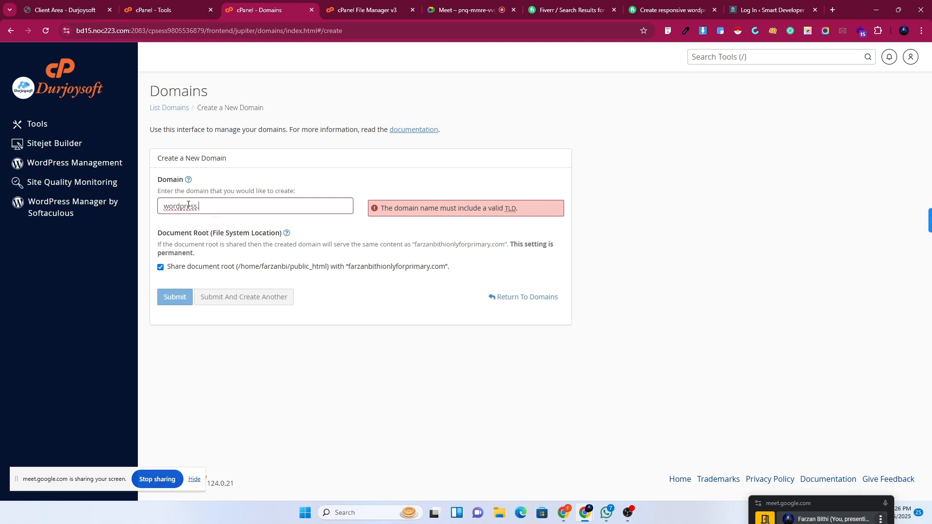
pyautogui.press('BackSpace')
pyautogui.write('batch')
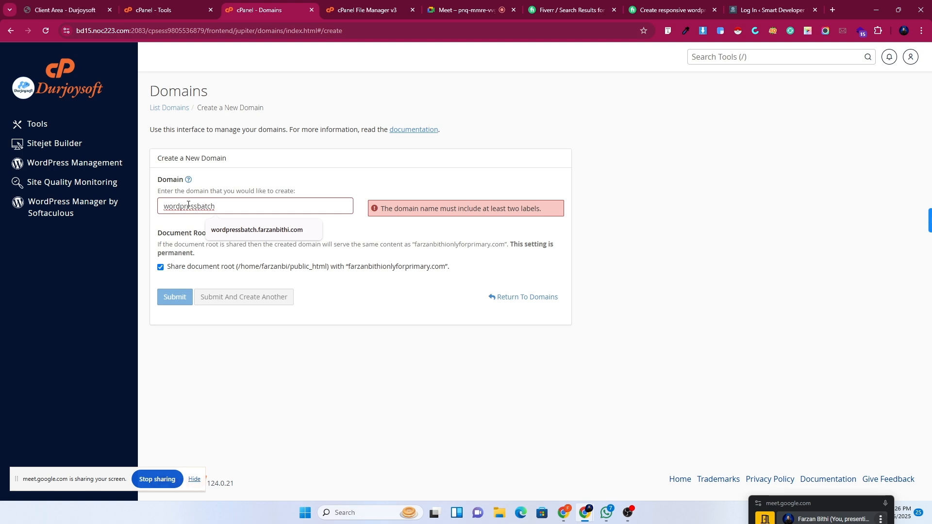
pyautogui.press('BackSpace')
pyautogui.write('tc')
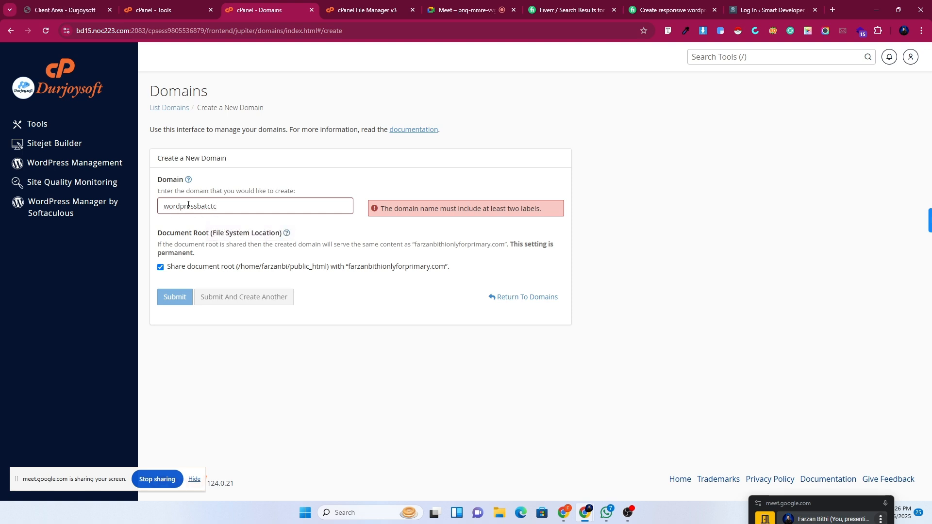
pyautogui.press('BackSpace')
pyautogui.press('BackSpace')
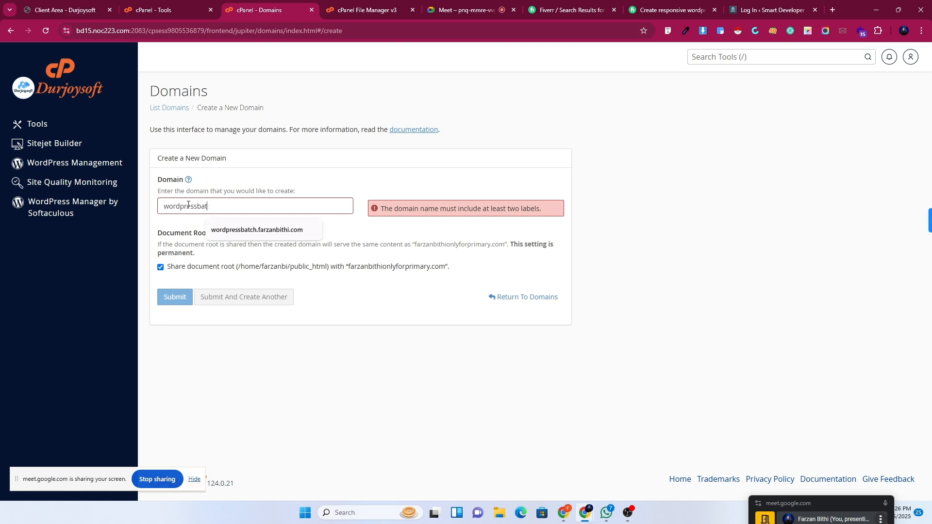
pyautogui.write('h1')
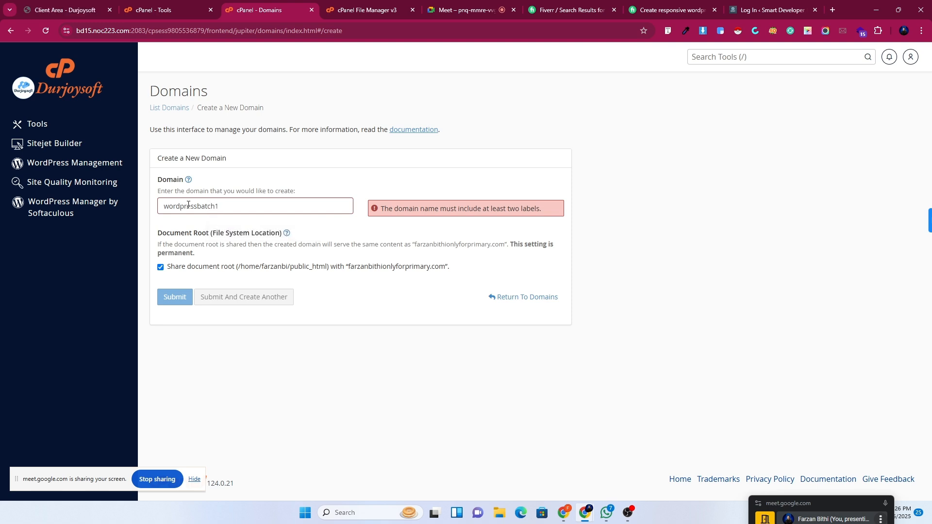
pyautogui.write('.farzanbithi.com')
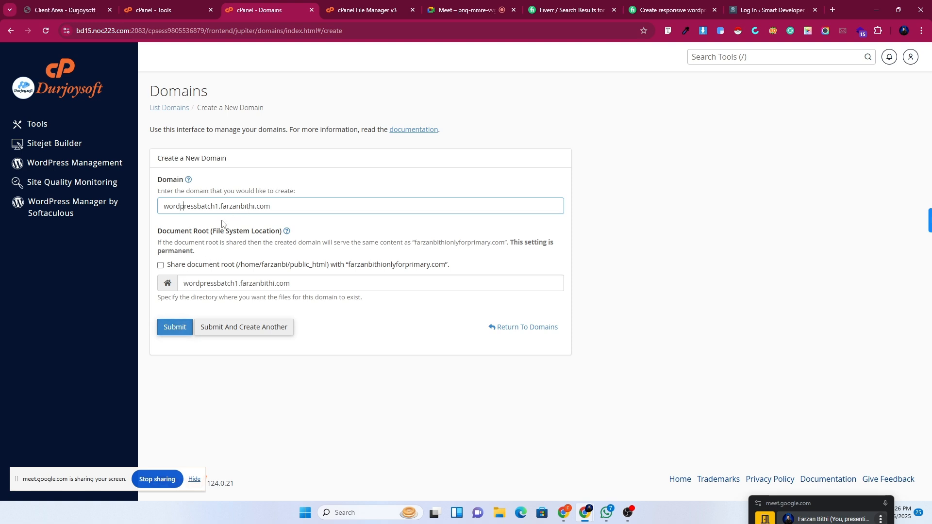
pyautogui.click(162, 331)
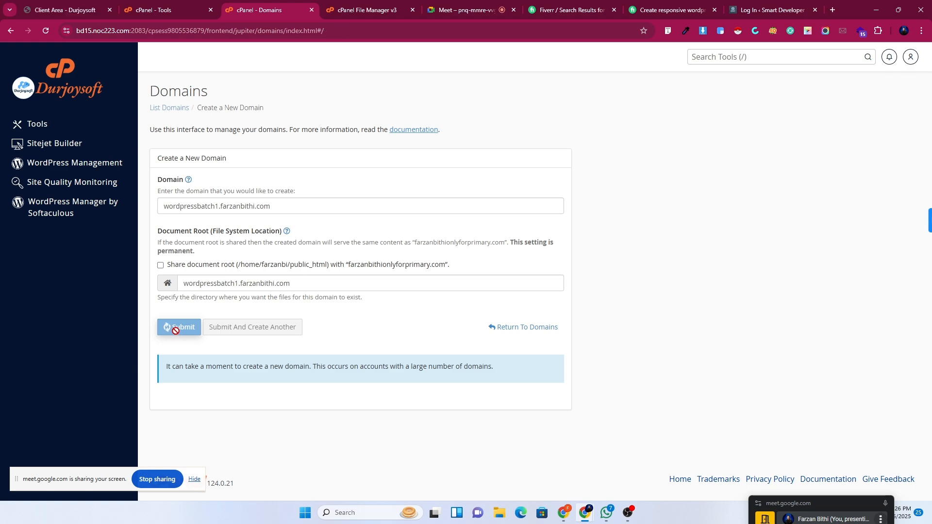
# Start a new WordPress install in WordPress Manager and choose the wordpressbatch1.farzanbithi.com domain.
pyautogui.click(40, 201)
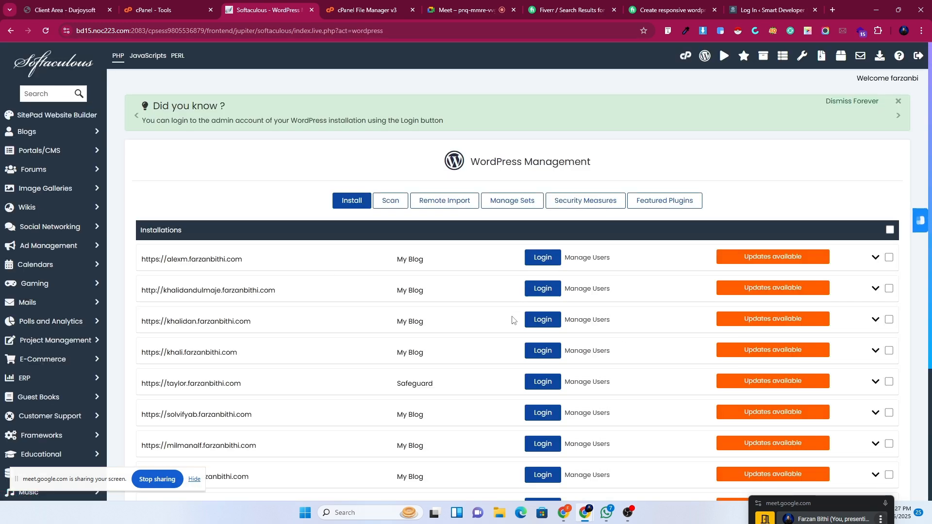
pyautogui.click(348, 208)
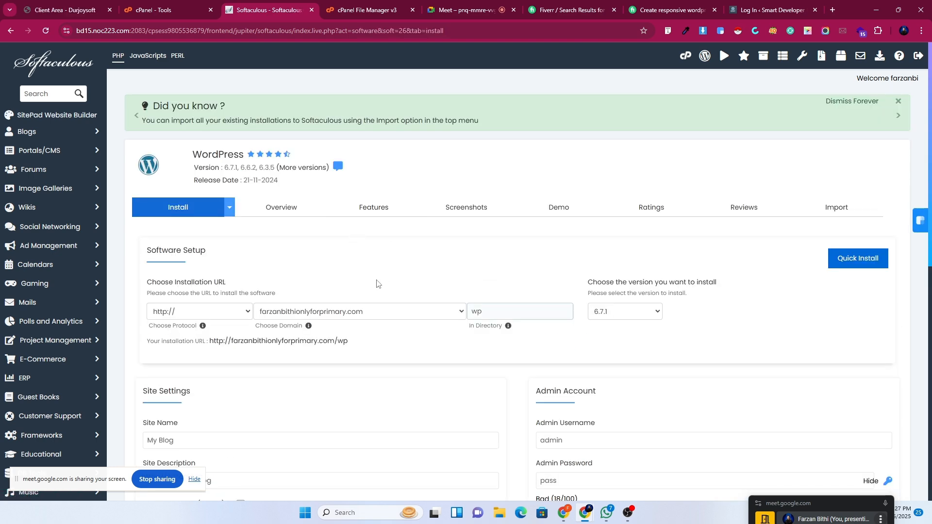
pyautogui.click(389, 311)
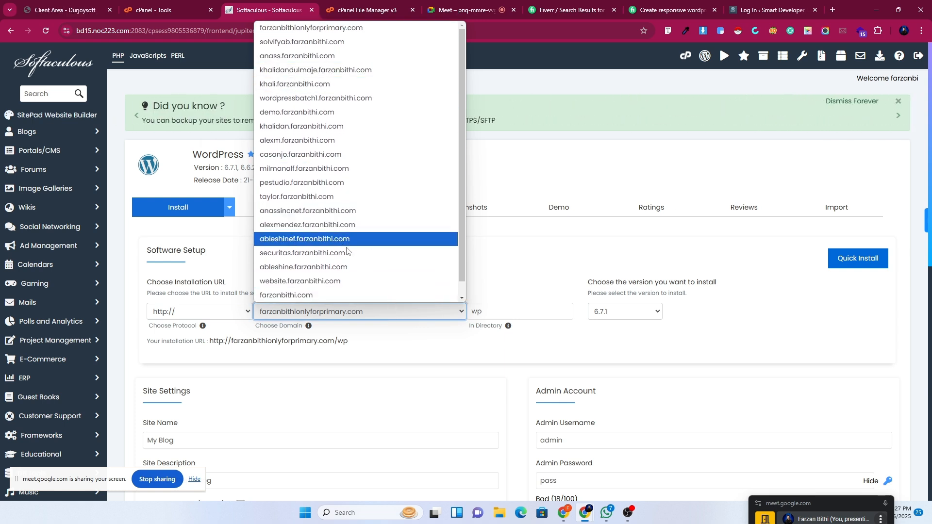
pyautogui.scroll(-1, 325, 293)
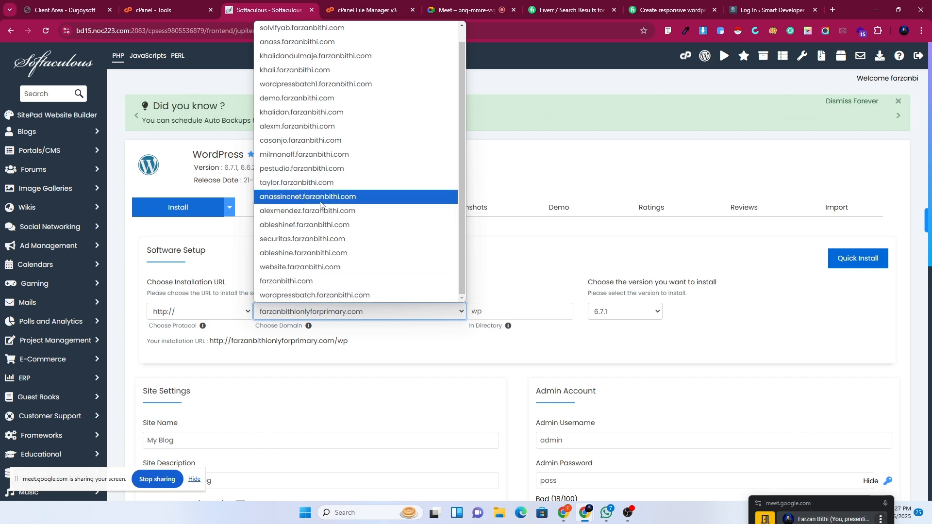
pyautogui.click(327, 84)
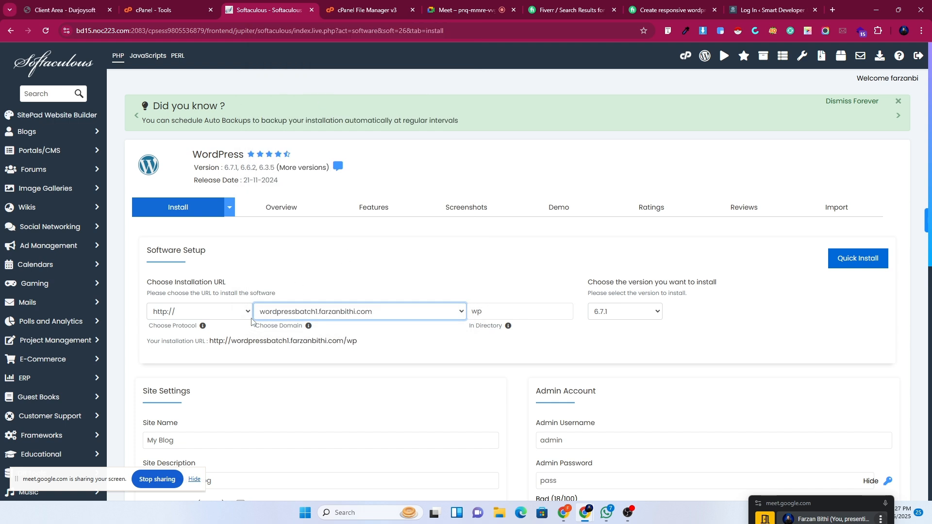
pyautogui.click(194, 311)
pyautogui.click(167, 354)
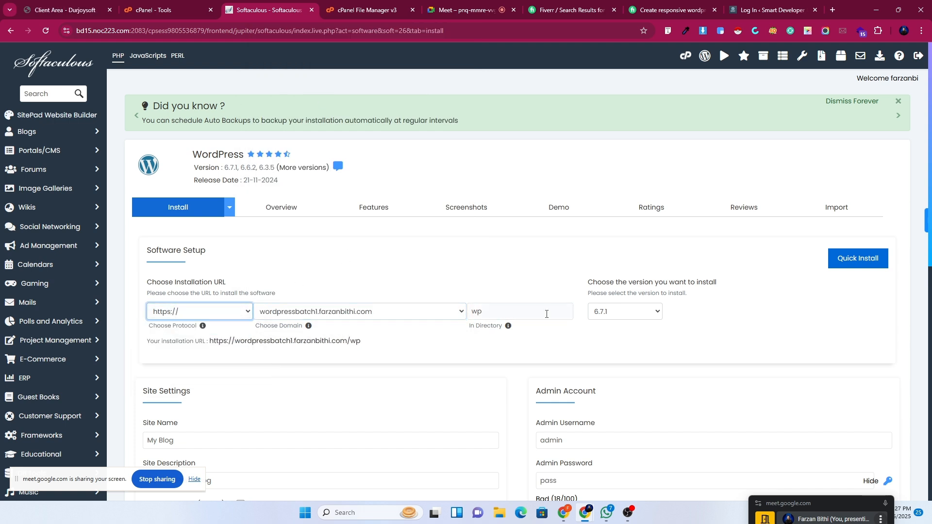
pyautogui.doubleClick(504, 313)
pyautogui.press('BackSpace')
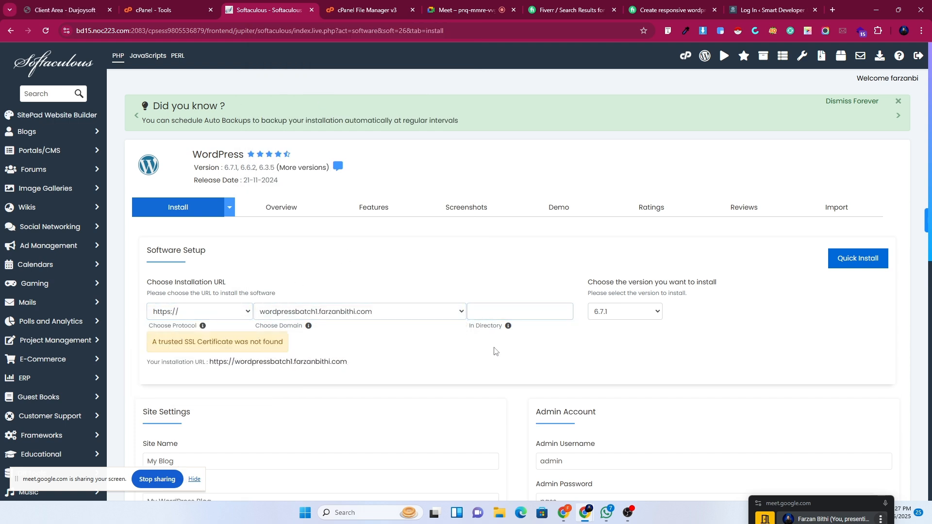
pyautogui.scroll(-5, 598, 372)
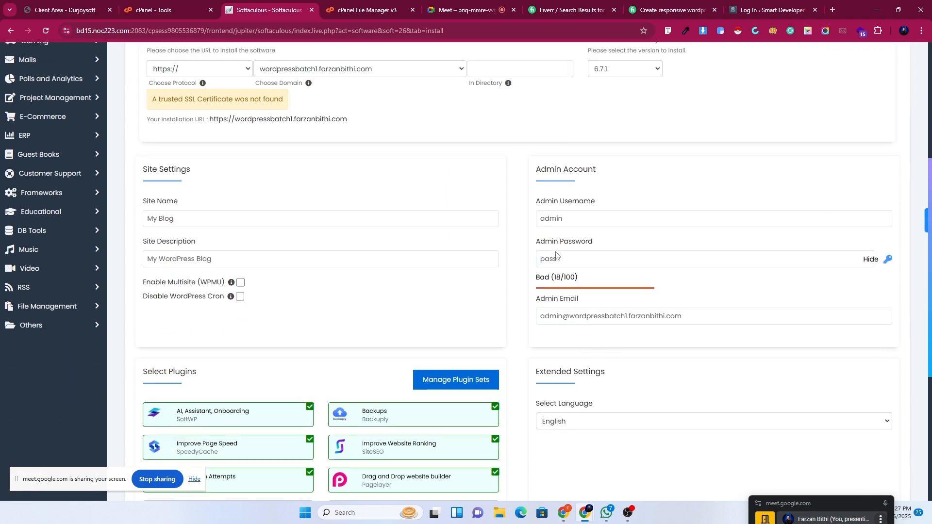
pyautogui.click(540, 258)
pyautogui.write('admi')
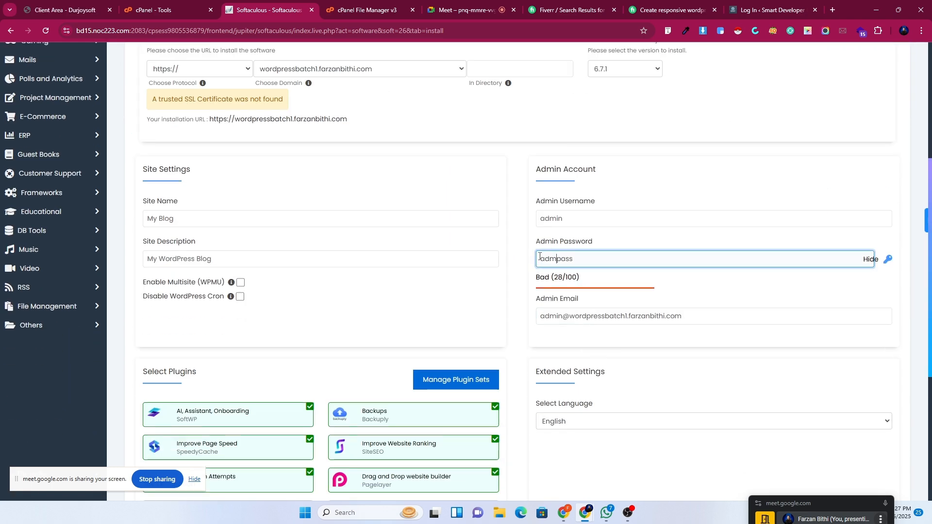
pyautogui.write('n')
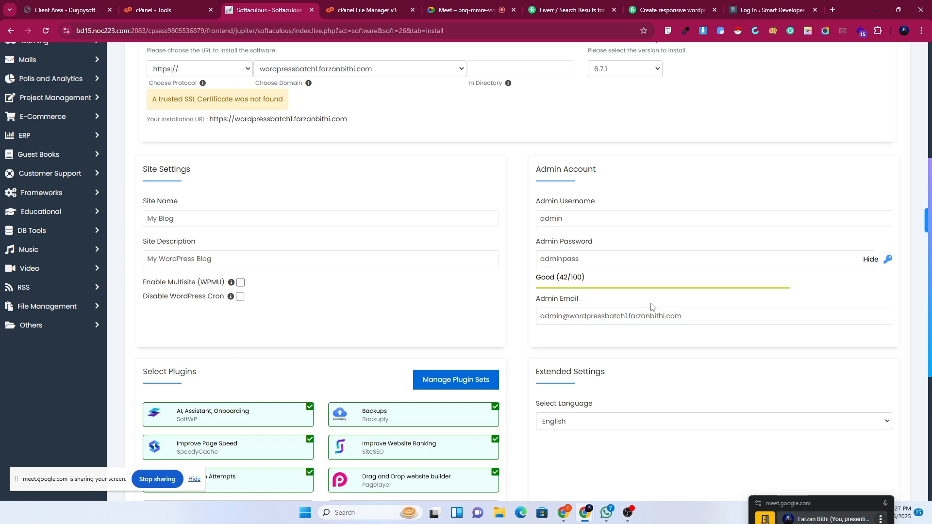
pyautogui.scroll(-5, 651, 307)
# Run the WordPress install, then open the Administrative URL dashboard in a new tab.
pyautogui.click(513, 364)
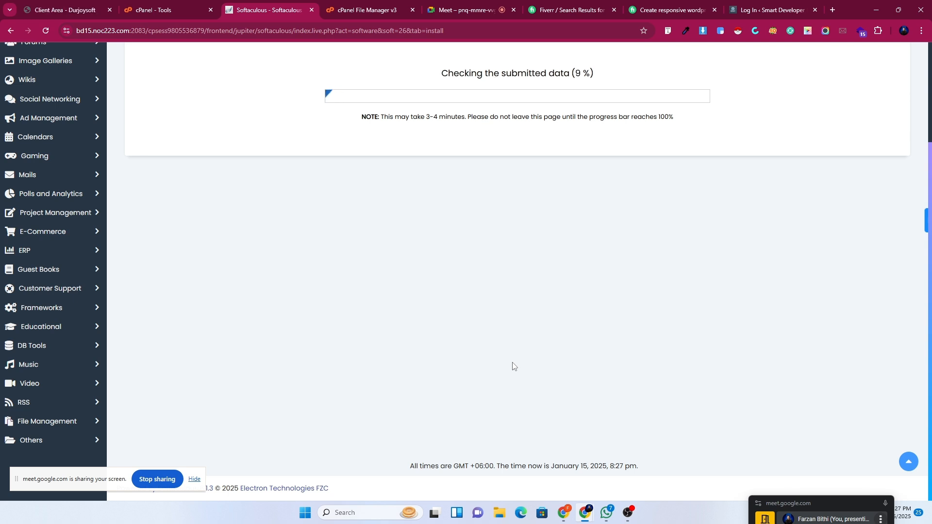
pyautogui.scroll(3, 513, 366)
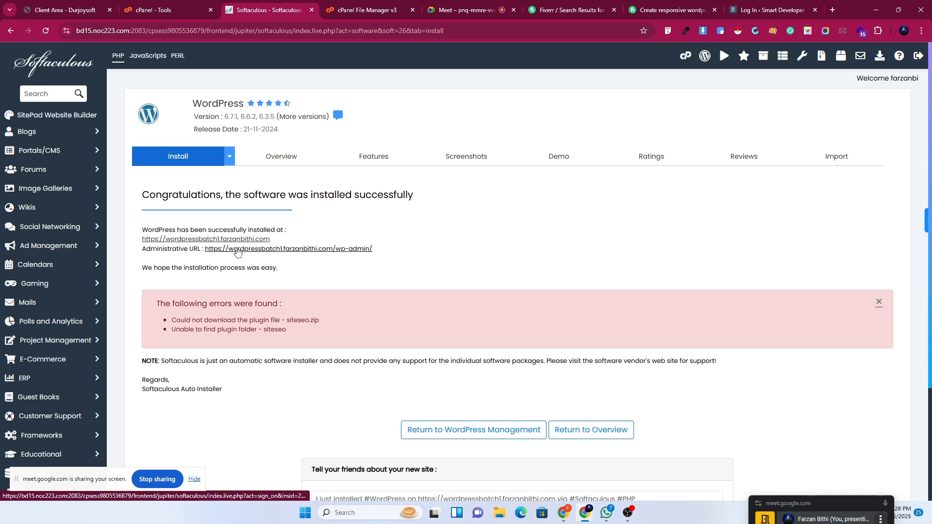
pyautogui.rightClick(253, 250)
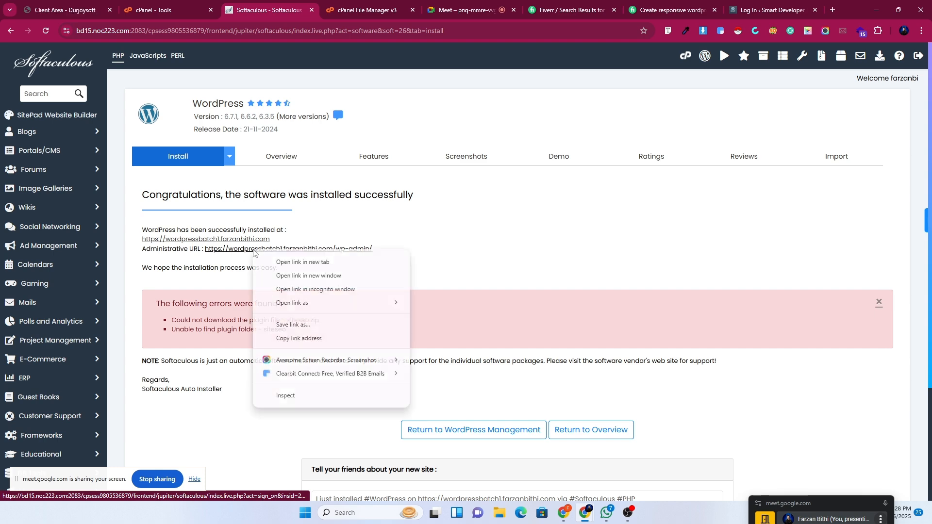
pyautogui.click(272, 264)
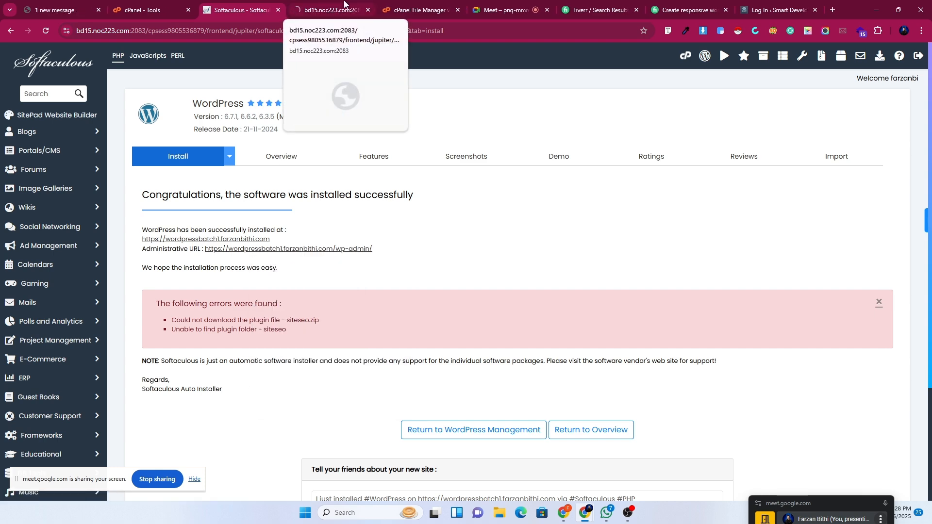
pyautogui.click(344, 4)
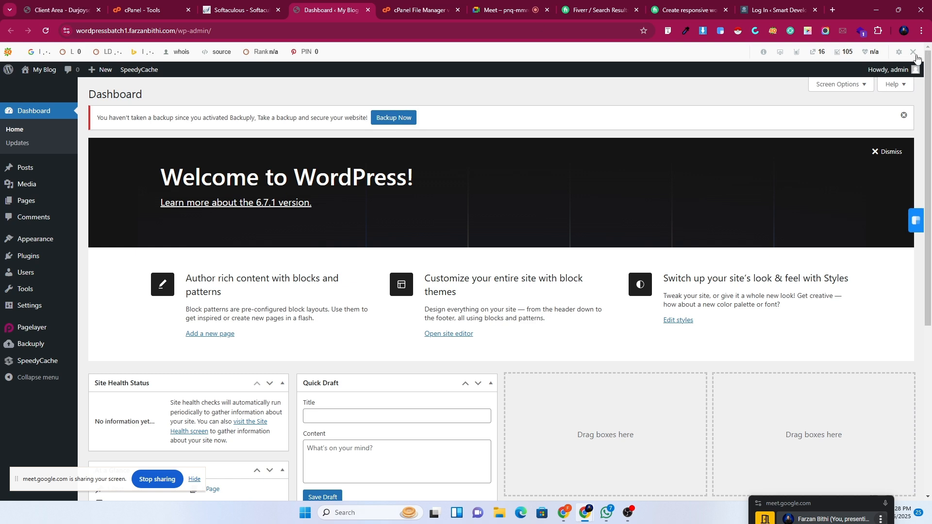
# Disable the SEO extension toolbar and move the screen-sharing notice aside.
pyautogui.click(913, 51)
pyautogui.click(767, 96)
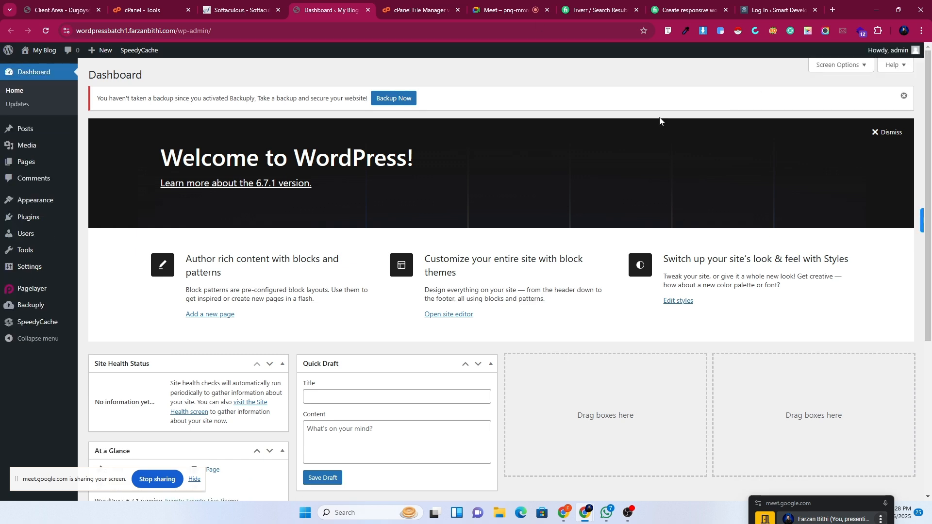
pyautogui.moveTo(65, 482); pyautogui.dragTo(540, 513)
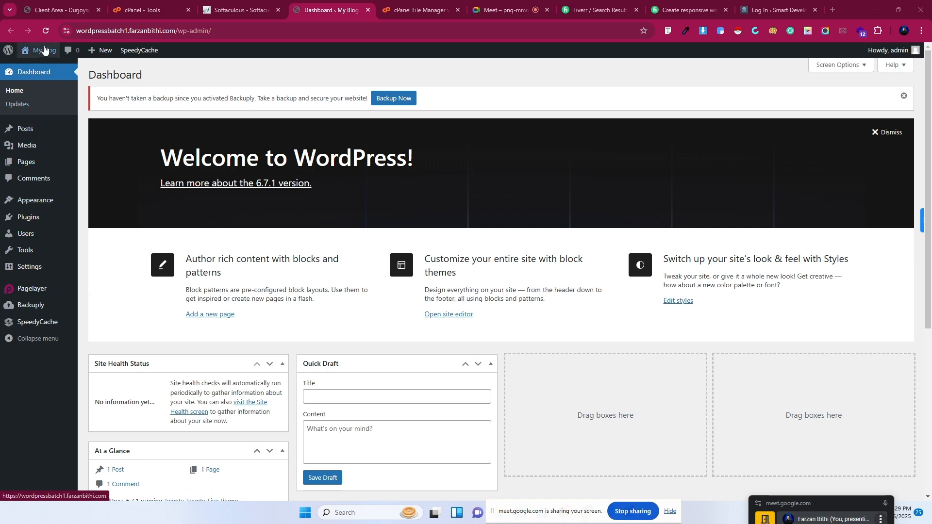
# Open My Blog's Visit Site link in a new tab showing the Hello world! post.
pyautogui.moveTo(44, 50)
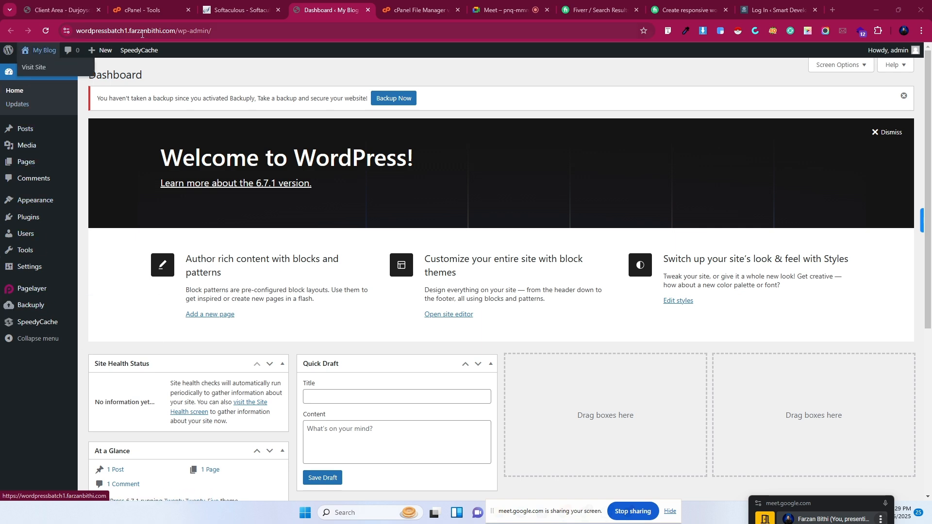
pyautogui.rightClick(37, 64)
pyautogui.click(68, 72)
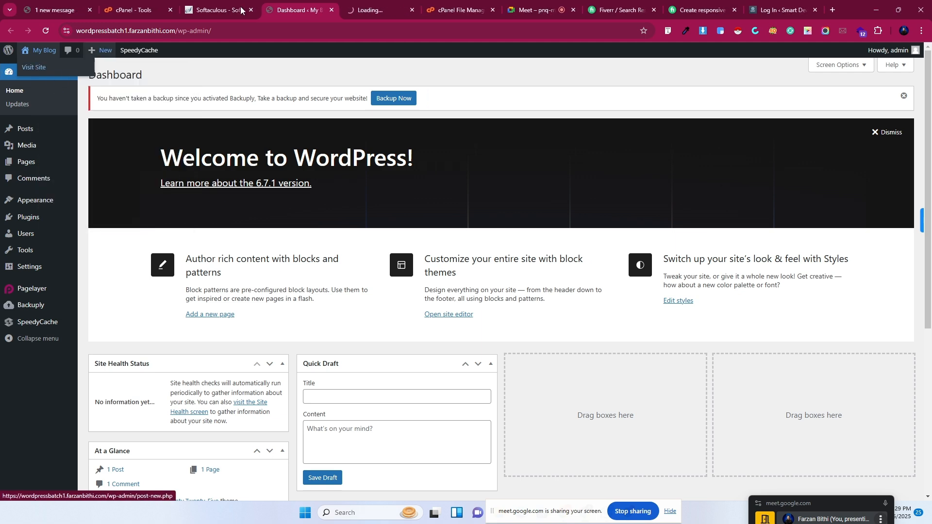
pyautogui.click(374, 10)
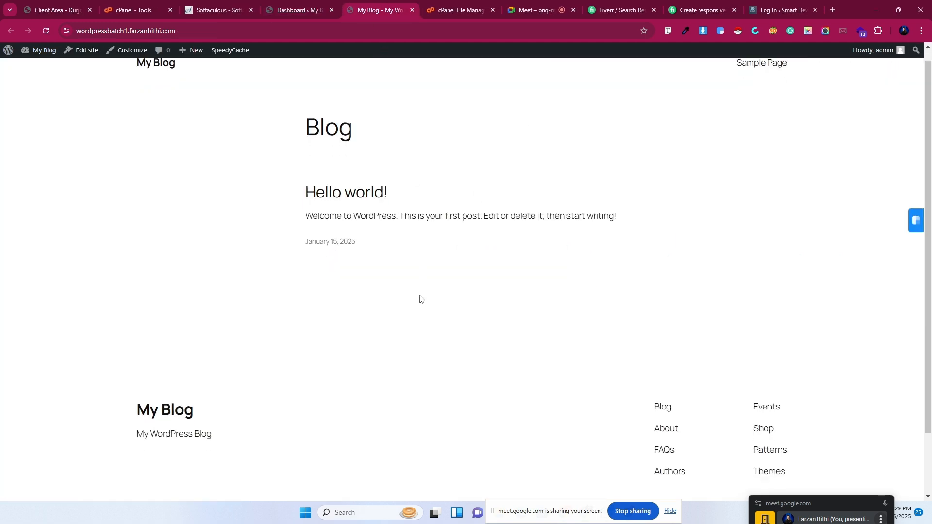
pyautogui.scroll(-2, 418, 299)
pyautogui.scroll(2, 421, 300)
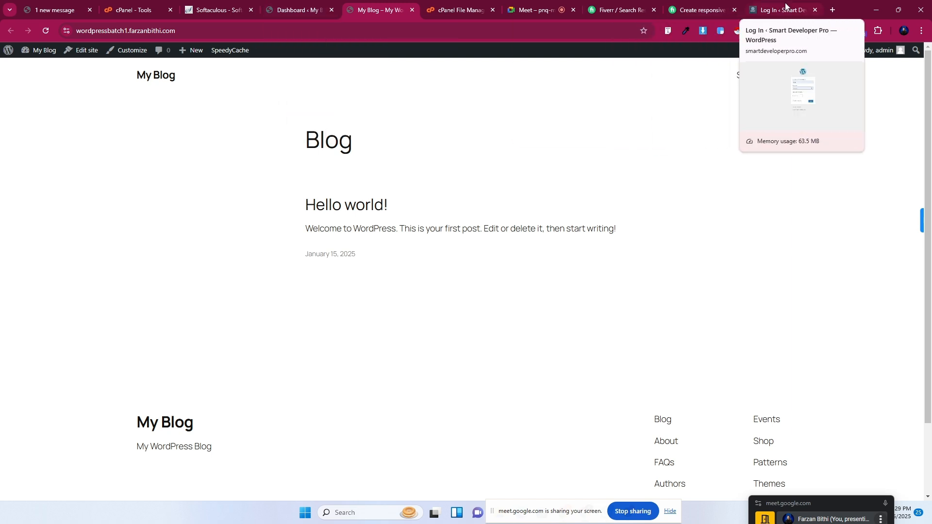
pyautogui.moveTo(776, 10); pyautogui.dragTo(444, 7)
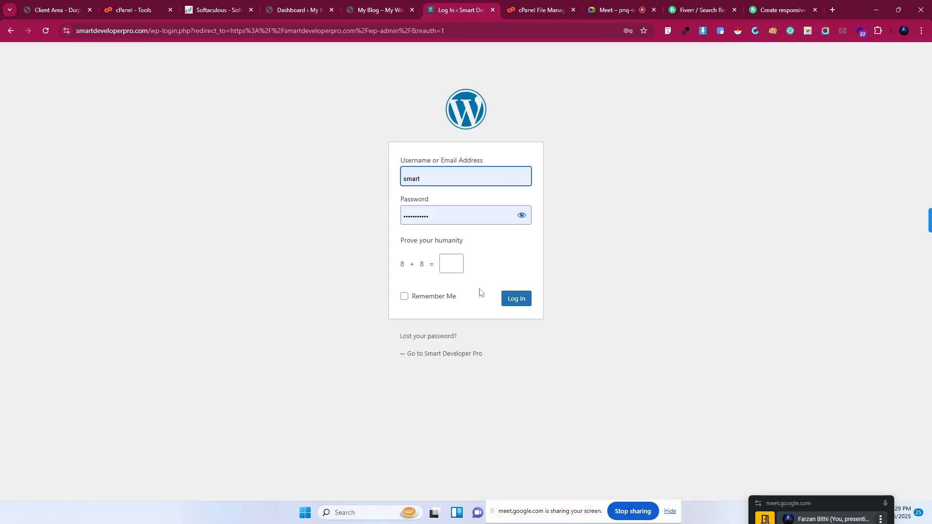
# Answer 16 to the 8 + 8 humanity check, log in, then reload and resubmit the form.
pyautogui.click(444, 264)
pyautogui.write('16')
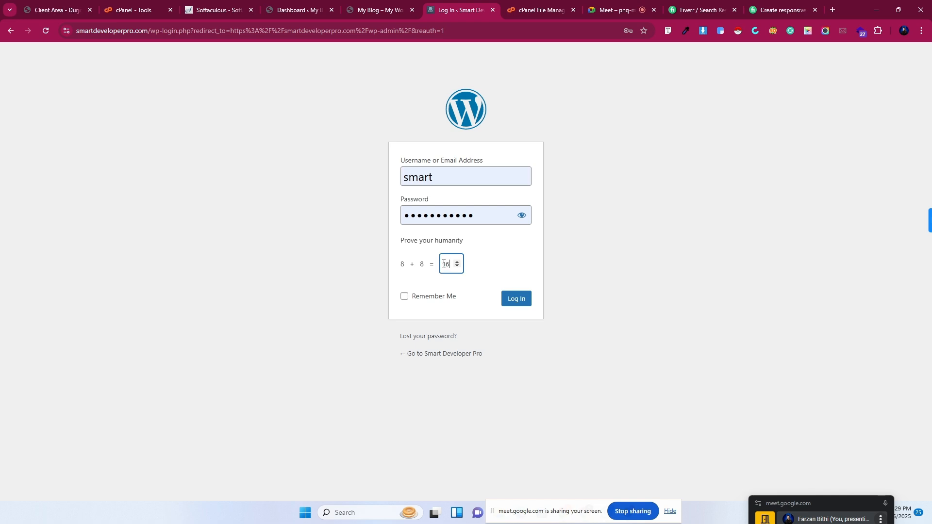
pyautogui.click(515, 298)
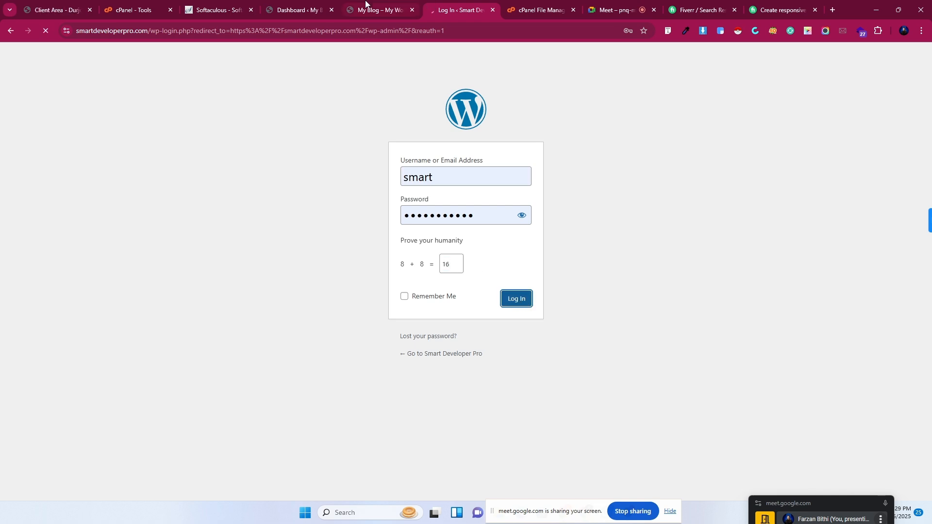
pyautogui.moveTo(365, 3)
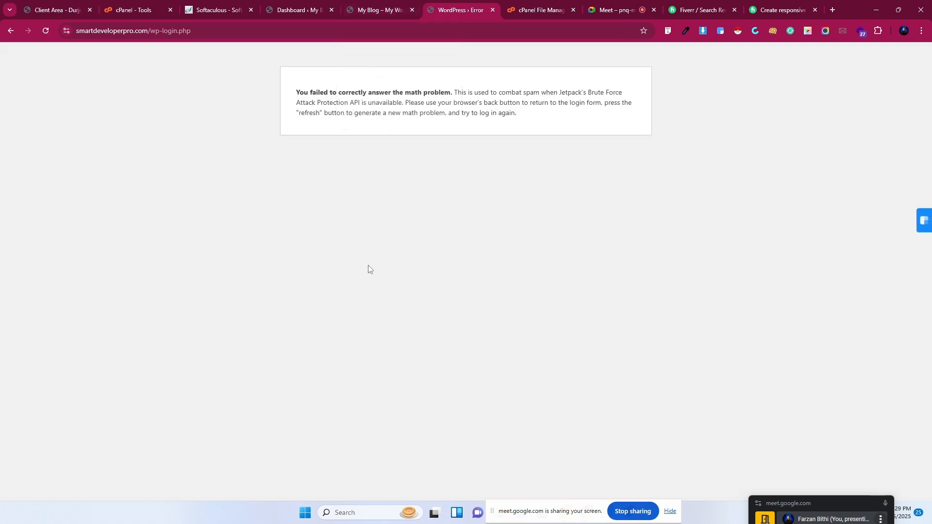
pyautogui.click(47, 31)
pyautogui.click(497, 110)
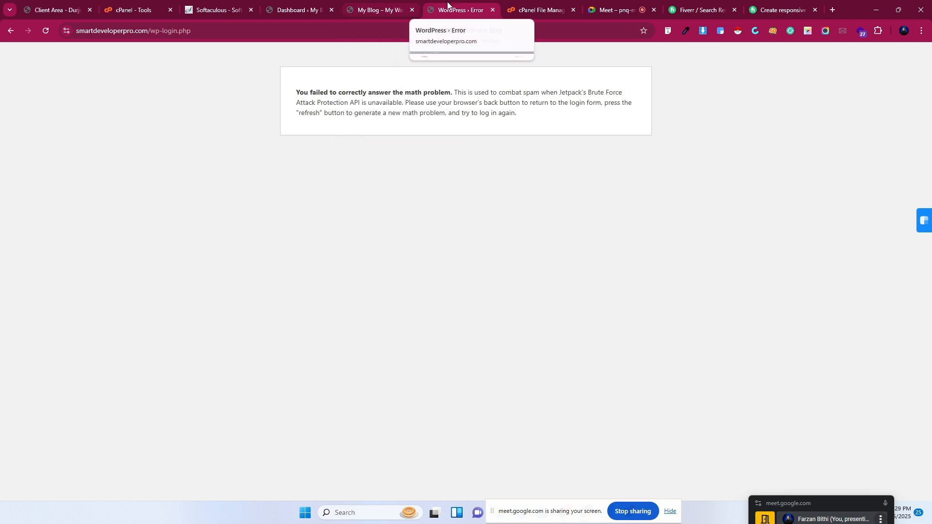
pyautogui.click(369, 8)
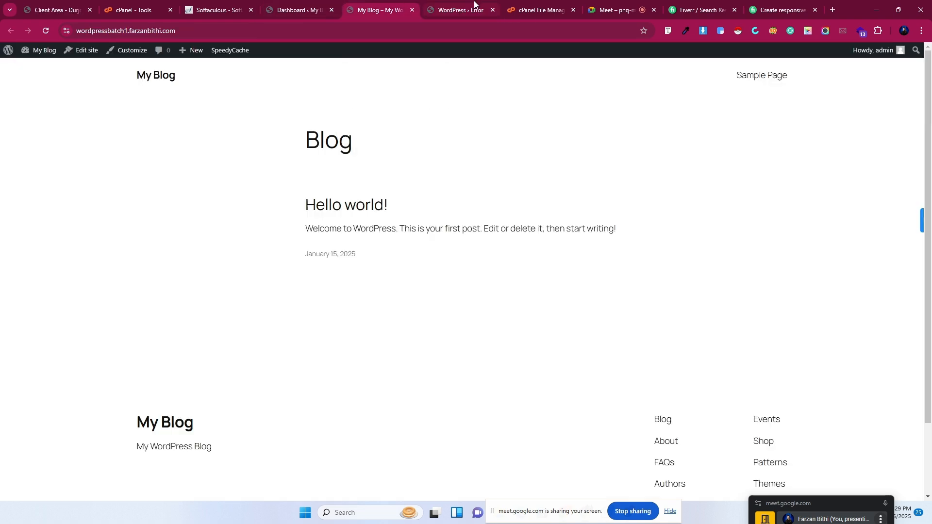
pyautogui.click(492, 9)
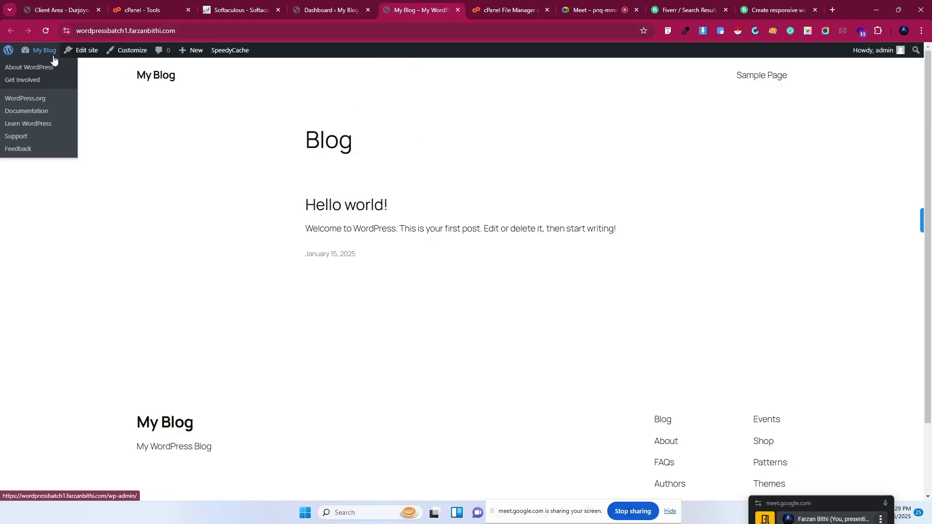
pyautogui.click(320, 10)
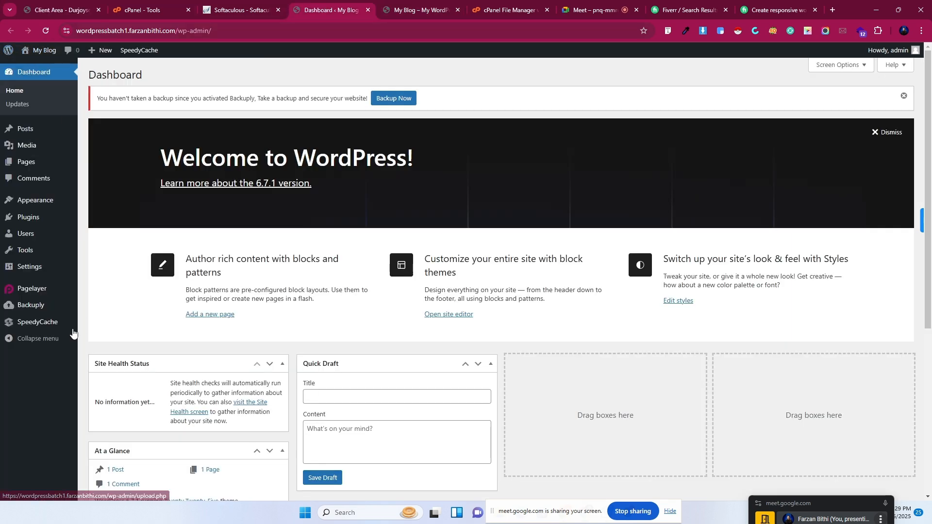
pyautogui.moveTo(29, 241)
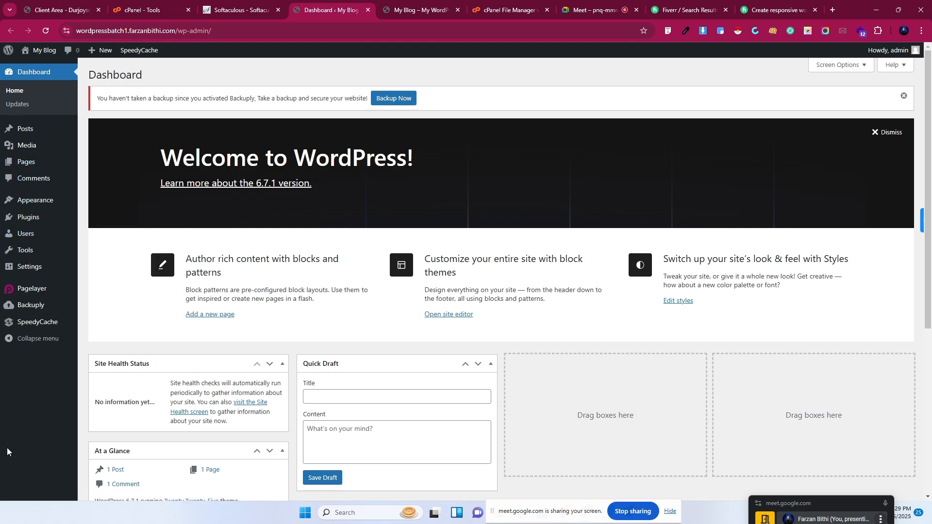
pyautogui.moveTo(25, 138)
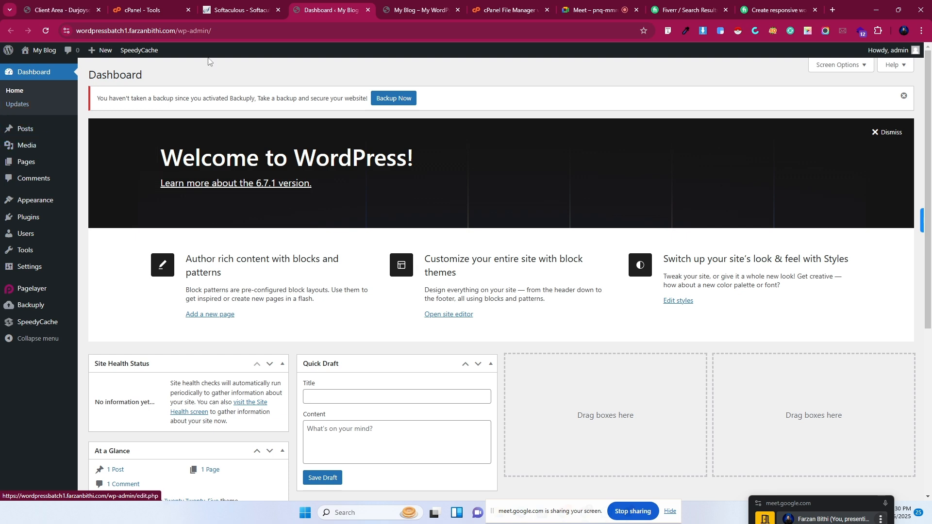
pyautogui.moveTo(230, 2)
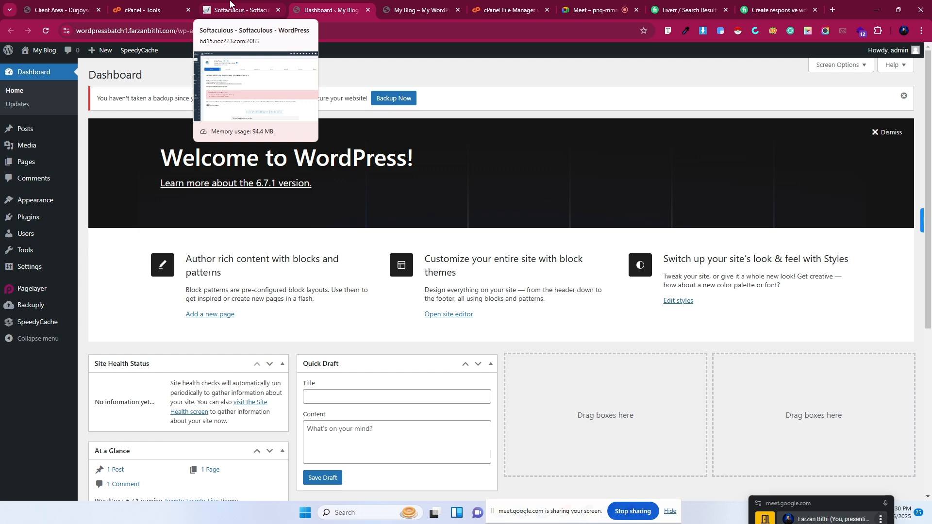
# Return from the Softaculous results to cPanel Tools, then go back to the WordPress dashboard tab.
pyautogui.click(230, 5)
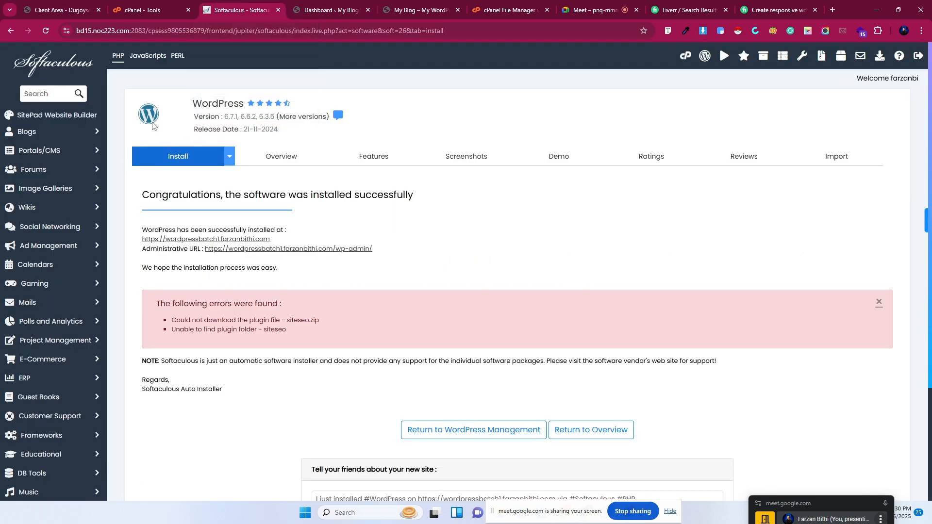
pyautogui.click(685, 57)
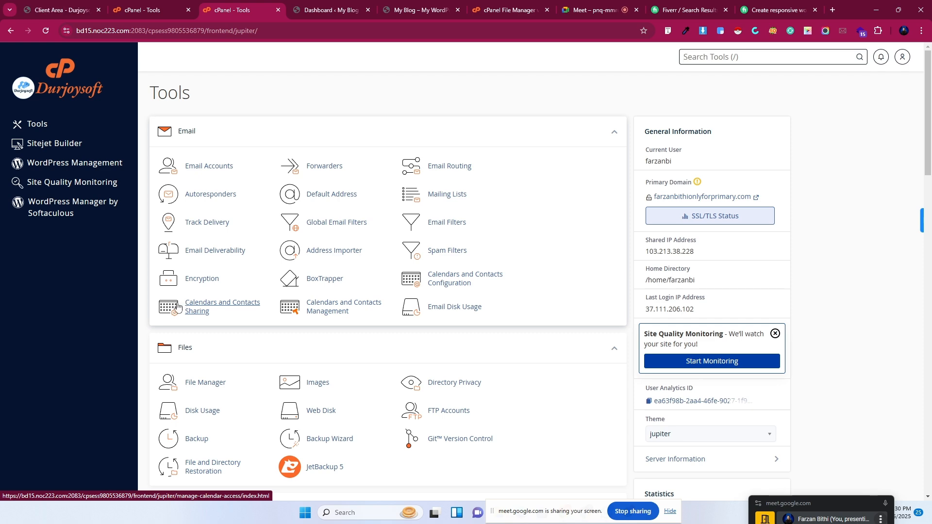
pyautogui.click(306, 6)
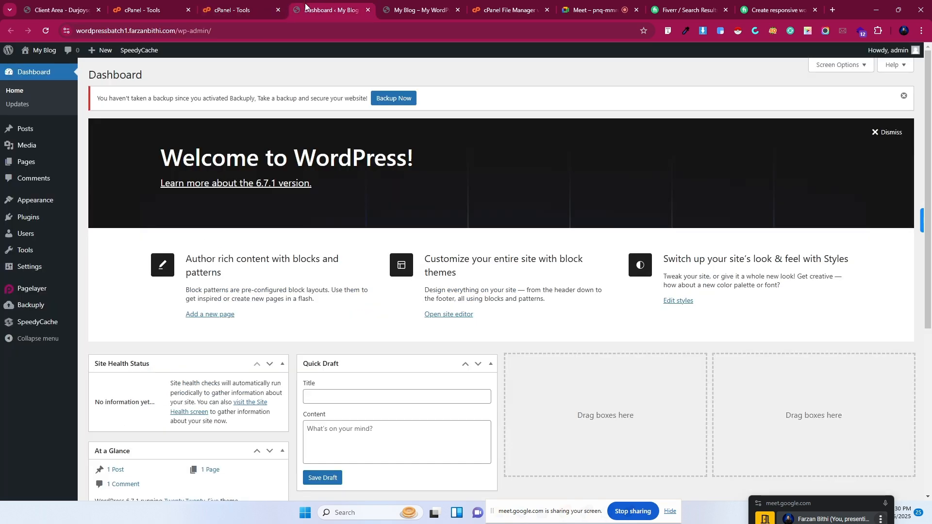
# Copy the main domain farzanbithi.com from the dashboard's address bar.
pyautogui.click(130, 31)
pyautogui.doubleClick(130, 31)
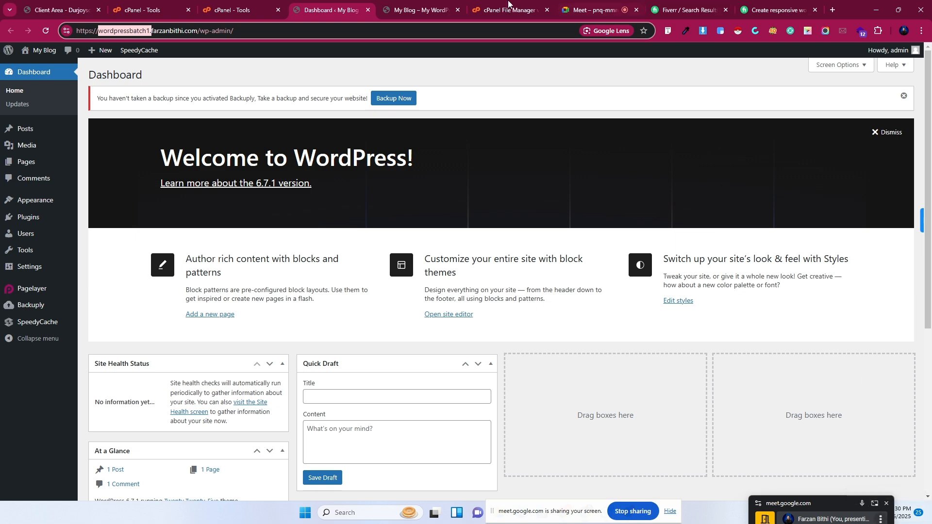
pyautogui.click(151, 32)
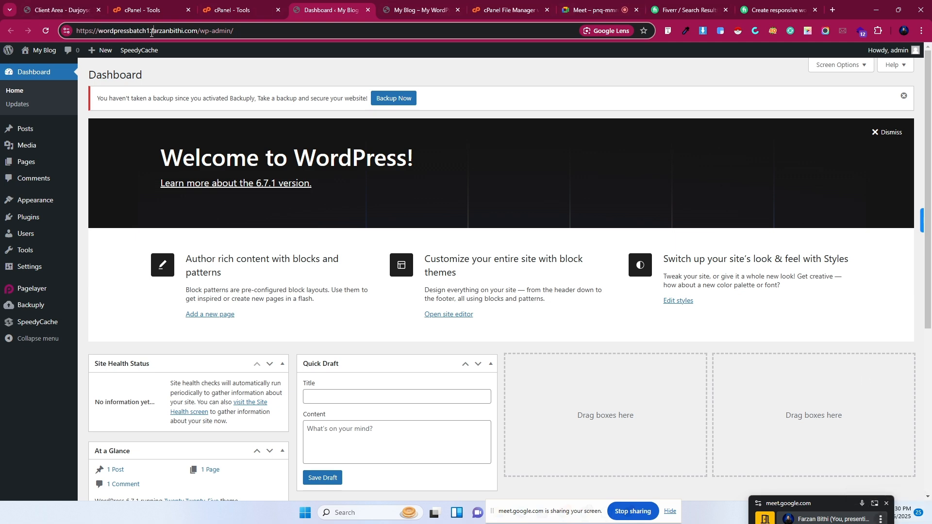
pyautogui.moveTo(151, 33); pyautogui.dragTo(198, 34)
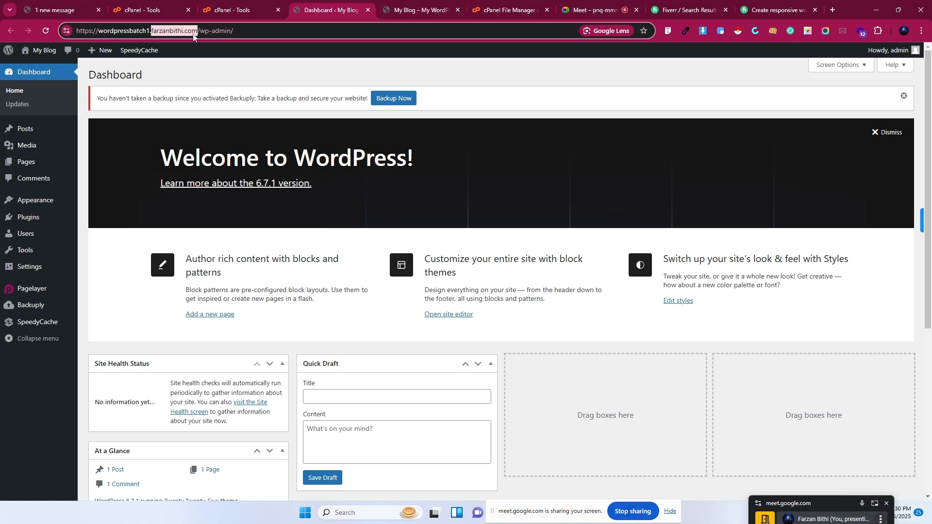
pyautogui.rightClick(193, 35)
pyautogui.click(228, 121)
pyautogui.moveTo(148, 33); pyautogui.dragTo(100, 39)
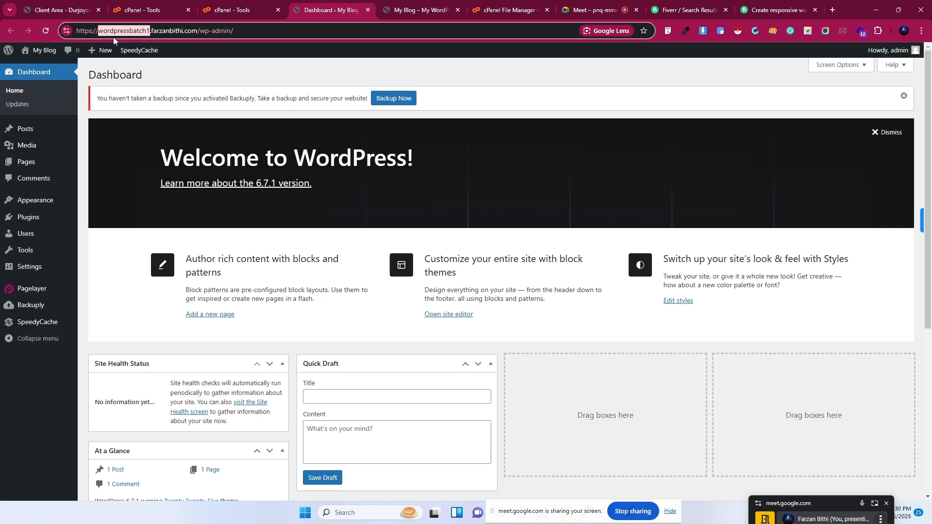
# Move between the Tools and dashboard tabs, ending on the My Blog front page.
pyautogui.click(233, 10)
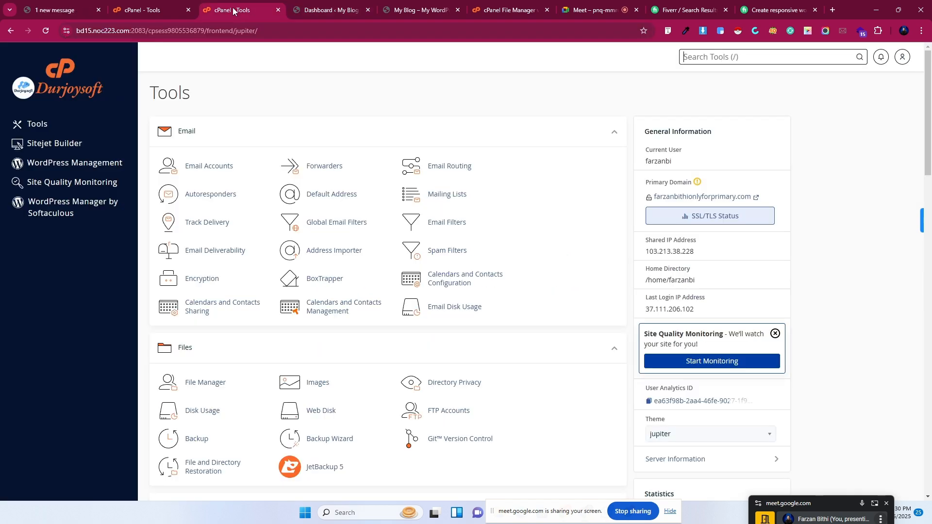
pyautogui.click(329, 2)
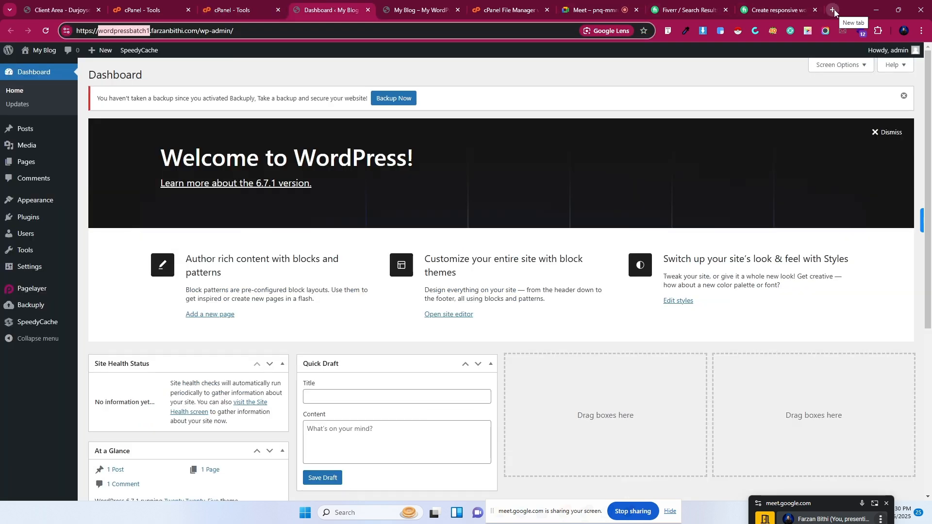
pyautogui.click(403, 5)
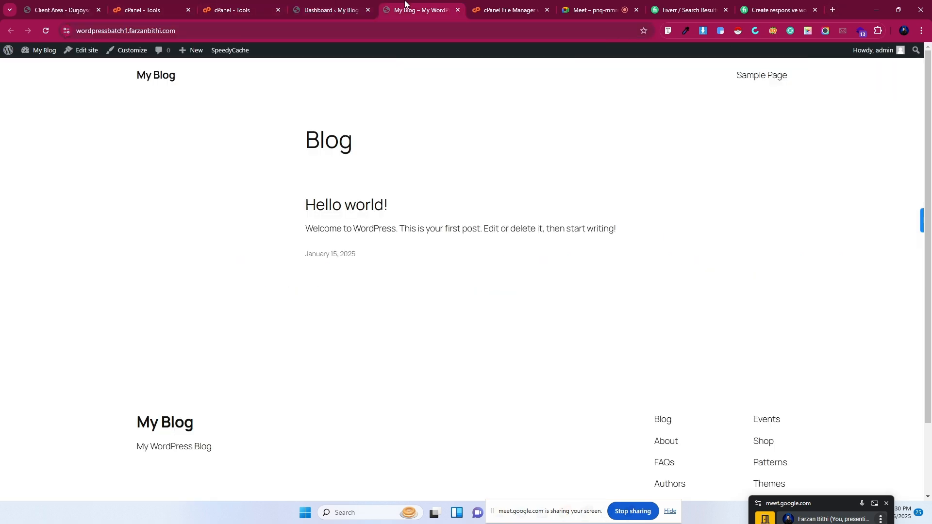
pyautogui.click(321, 5)
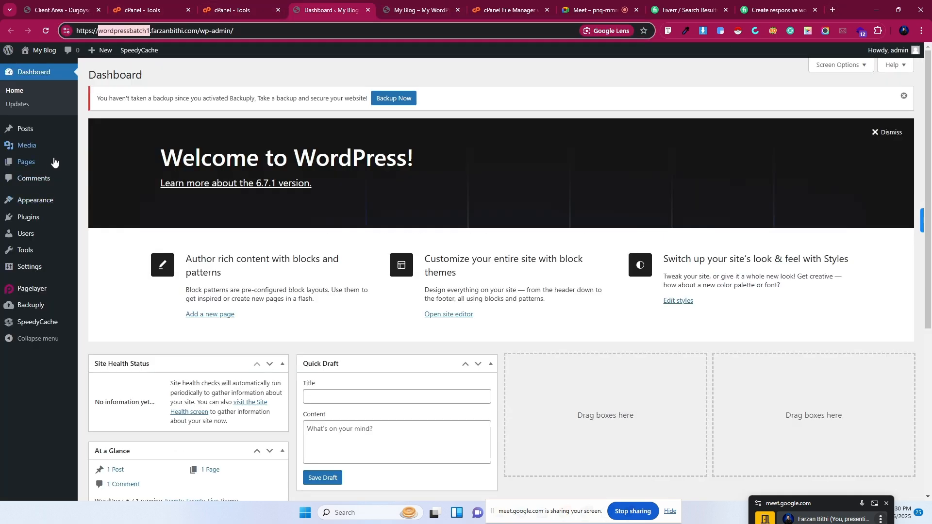
pyautogui.click(413, 9)
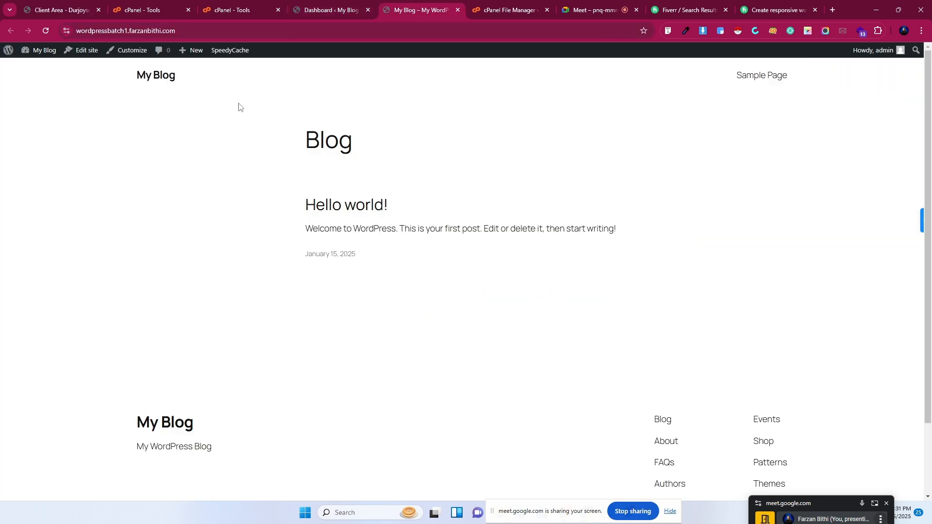
# Browse the pestudio.farzanbithi.com folder, then return Home to spot wordpressbatch1.farzanbithi.com.
pyautogui.click(515, 4)
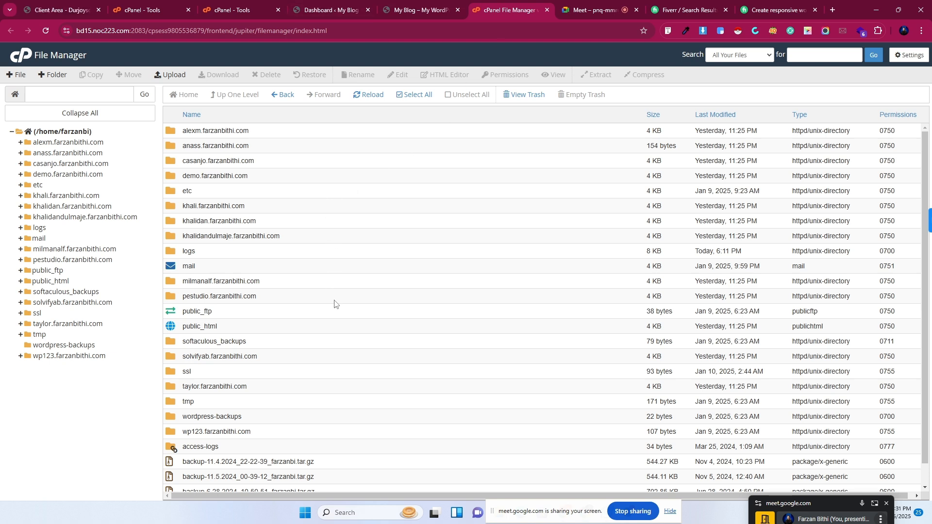
pyautogui.scroll(-1, 334, 303)
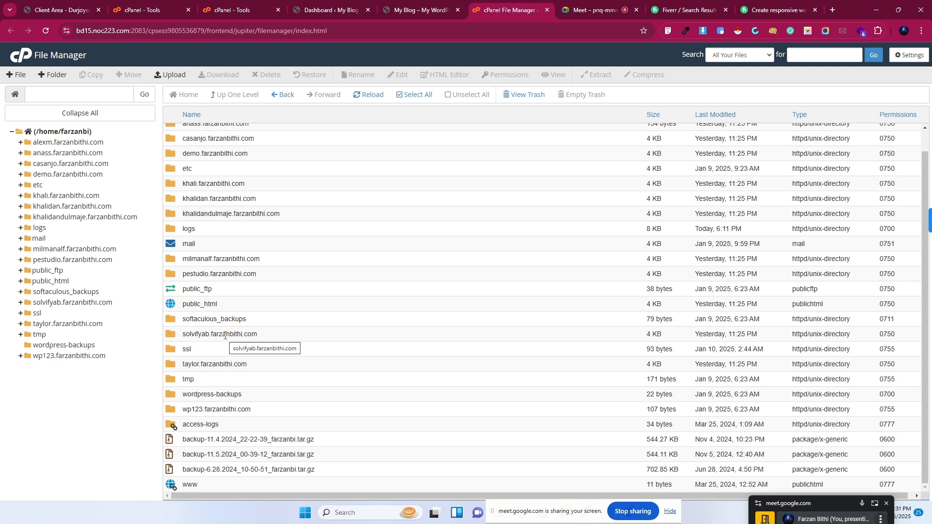
pyautogui.scroll(1, 225, 336)
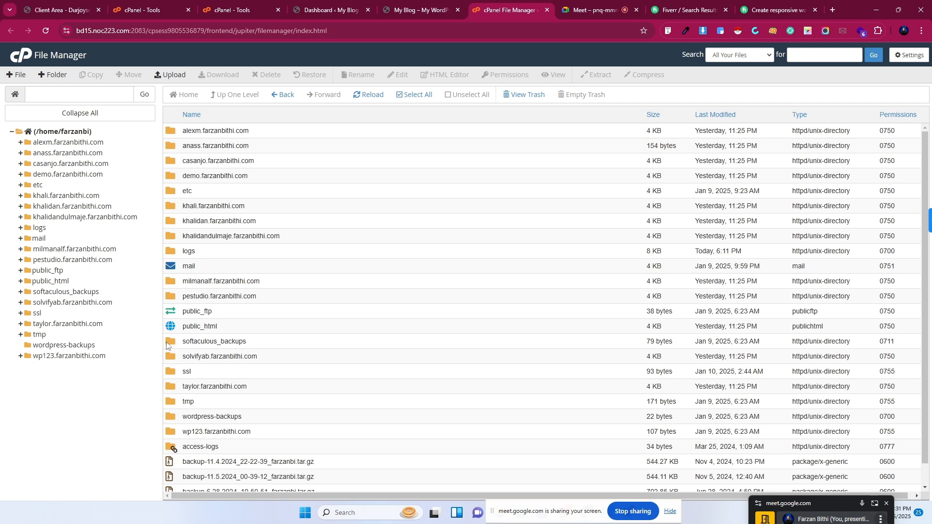
pyautogui.doubleClick(170, 299)
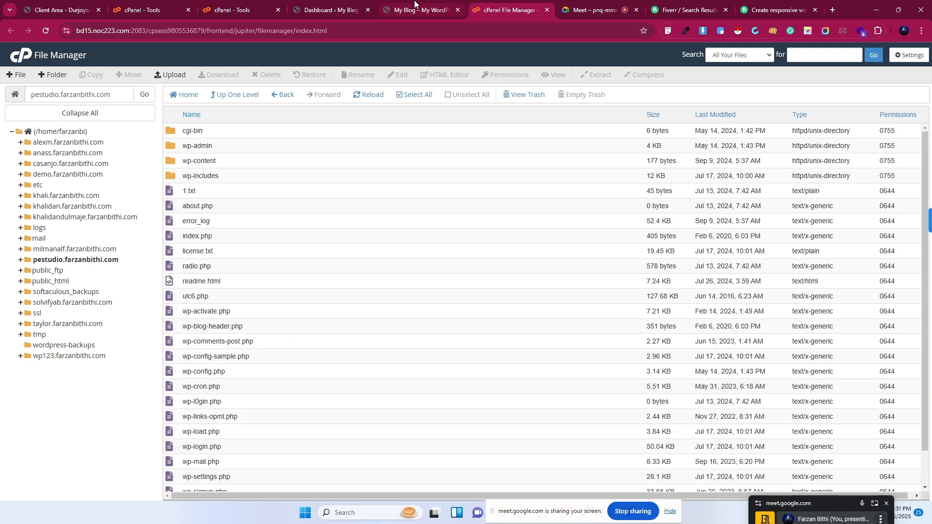
pyautogui.moveTo(415, 3)
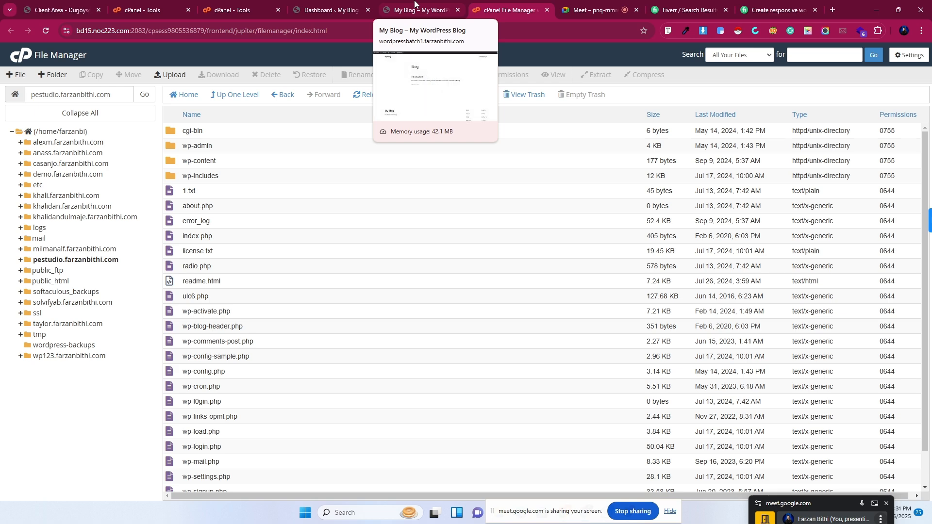
pyautogui.click(415, 6)
pyautogui.click(506, 11)
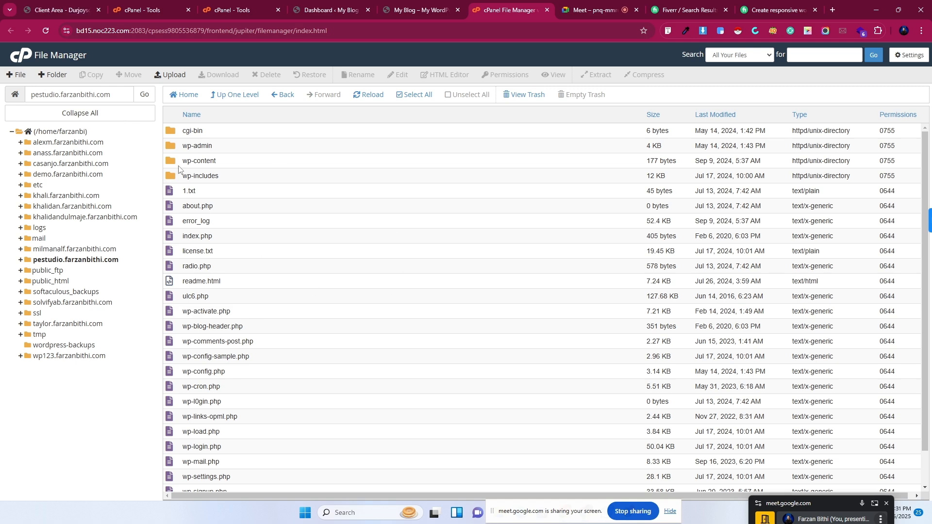
pyautogui.click(186, 95)
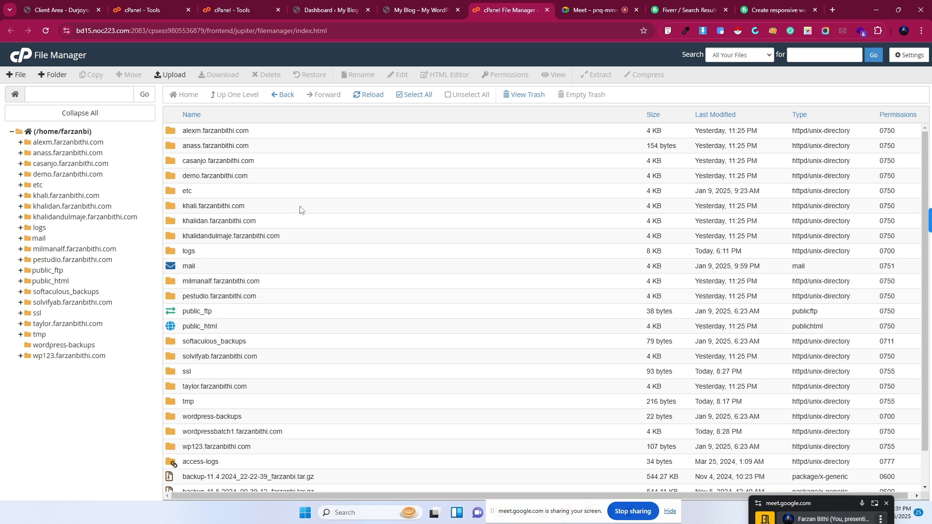
# Close the File Manager tab and bring the My Blog front page back up.
pyautogui.click(389, 3)
pyautogui.click(318, 3)
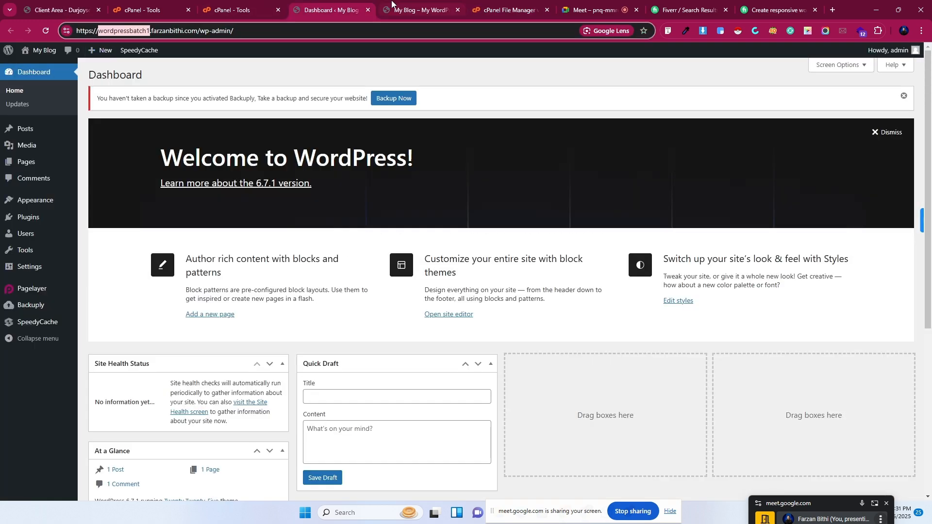
pyautogui.click(243, 4)
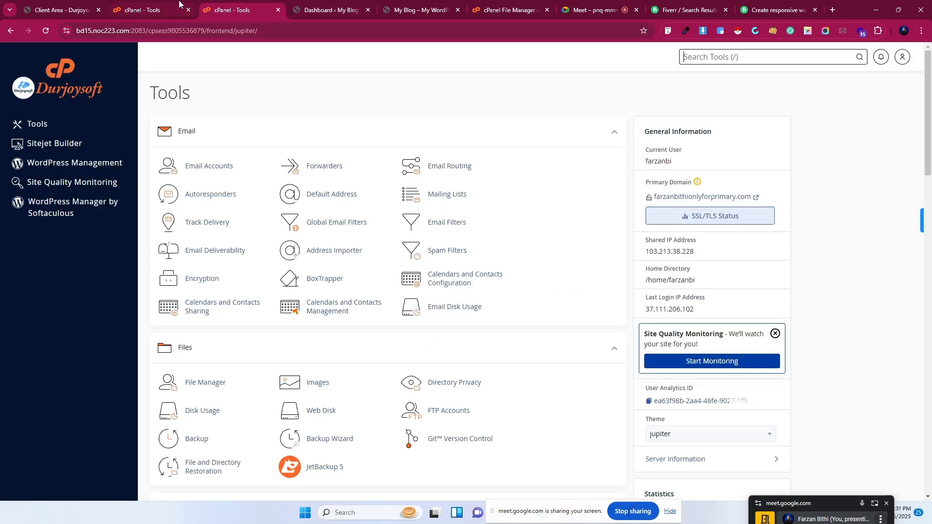
pyautogui.click(179, 4)
pyautogui.click(497, 4)
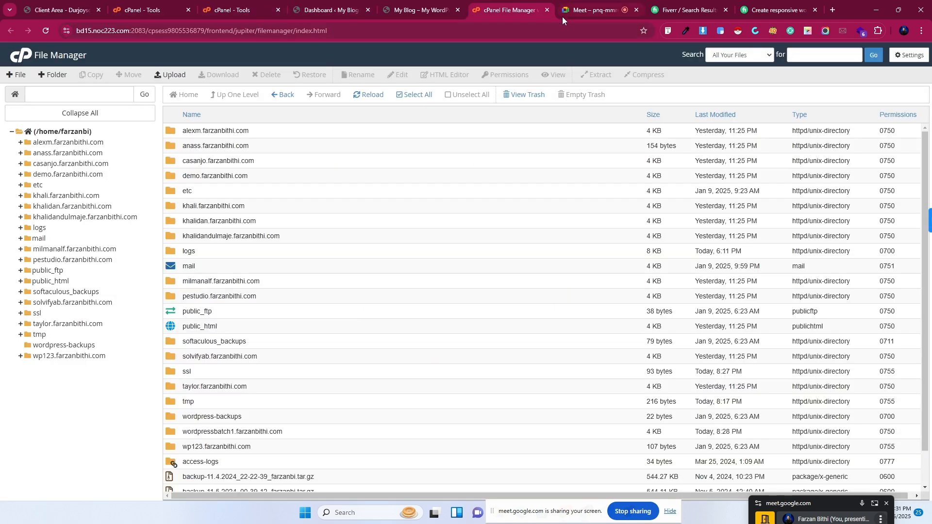
pyautogui.click(546, 10)
pyautogui.click(422, 8)
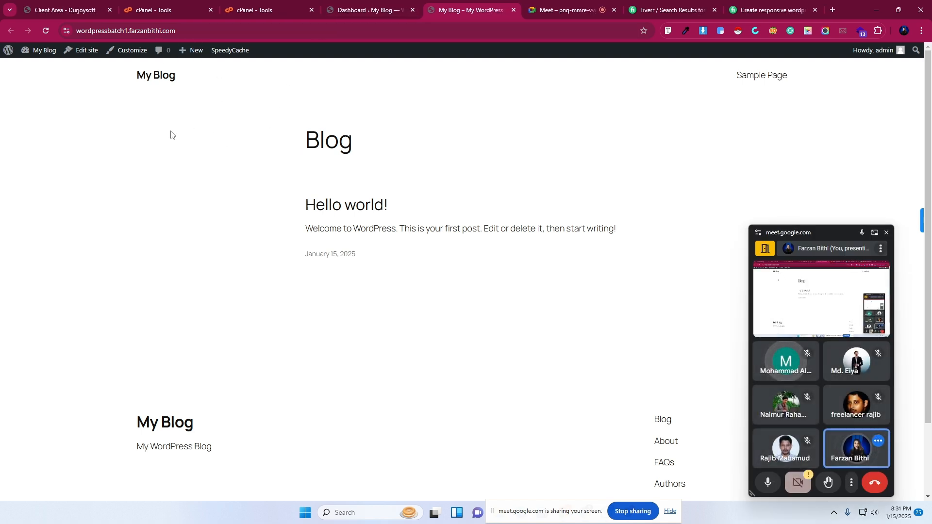
# Open the sidebar's Updates page in a new tab, confirming WordPress 6.7.1 is the latest.
pyautogui.click(371, 6)
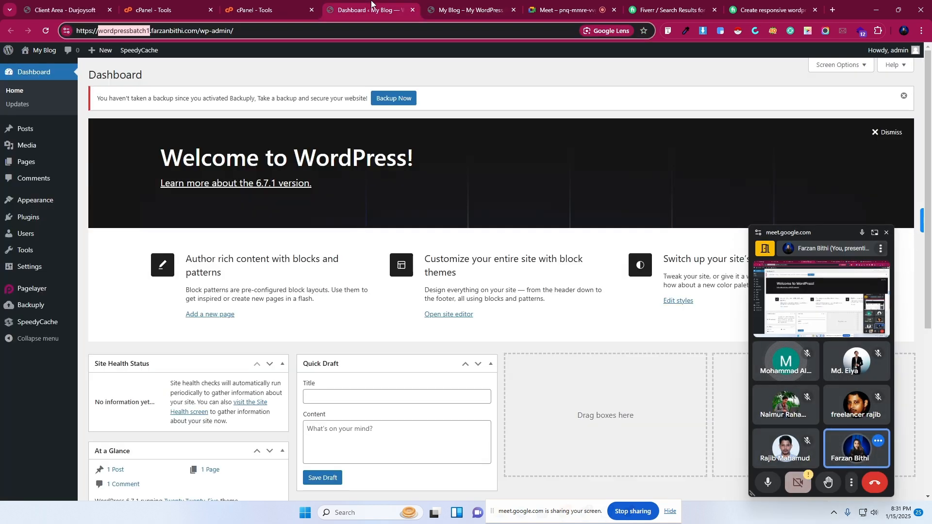
pyautogui.moveTo(832, 231); pyautogui.dragTo(847, 373)
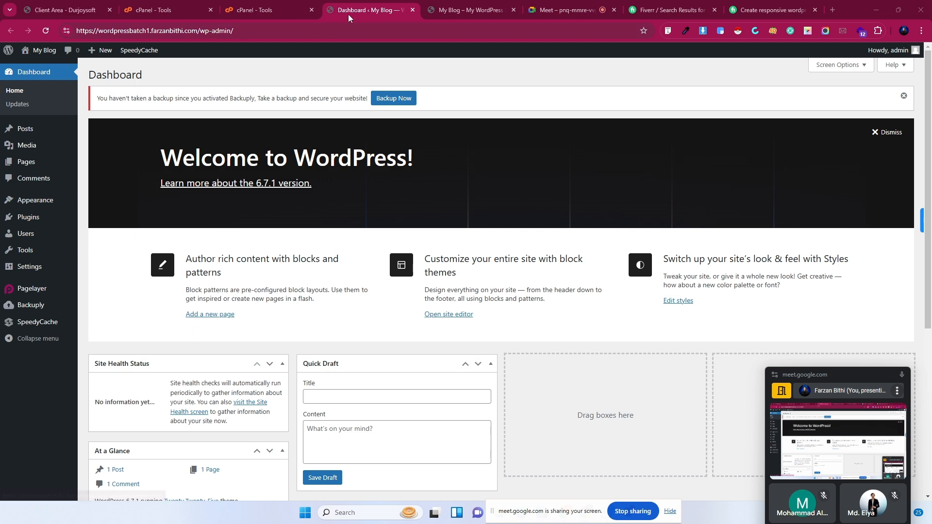
pyautogui.rightClick(17, 109)
pyautogui.click(37, 114)
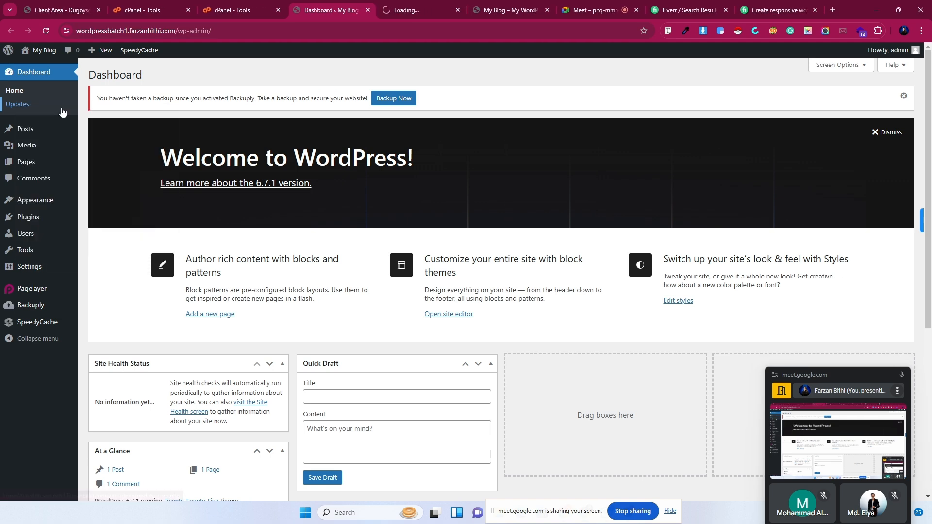
pyautogui.click(423, 9)
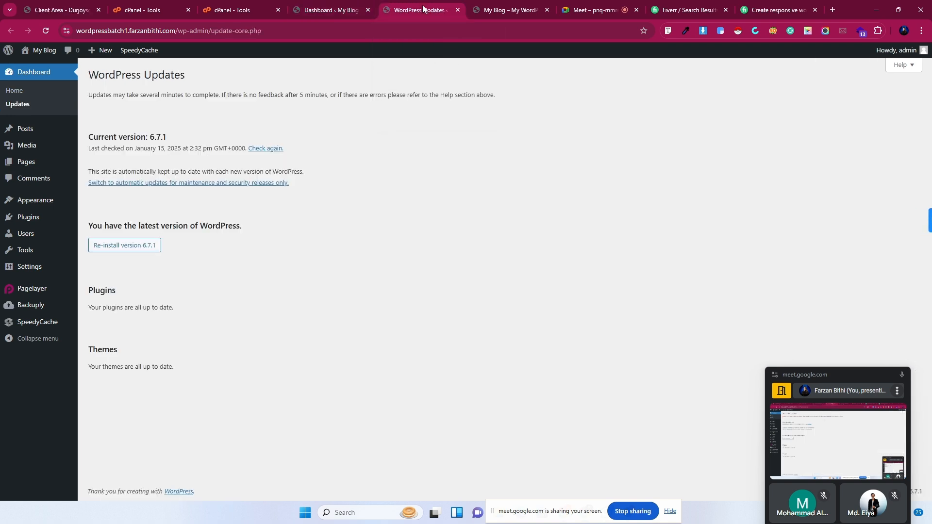
pyautogui.click(502, 6)
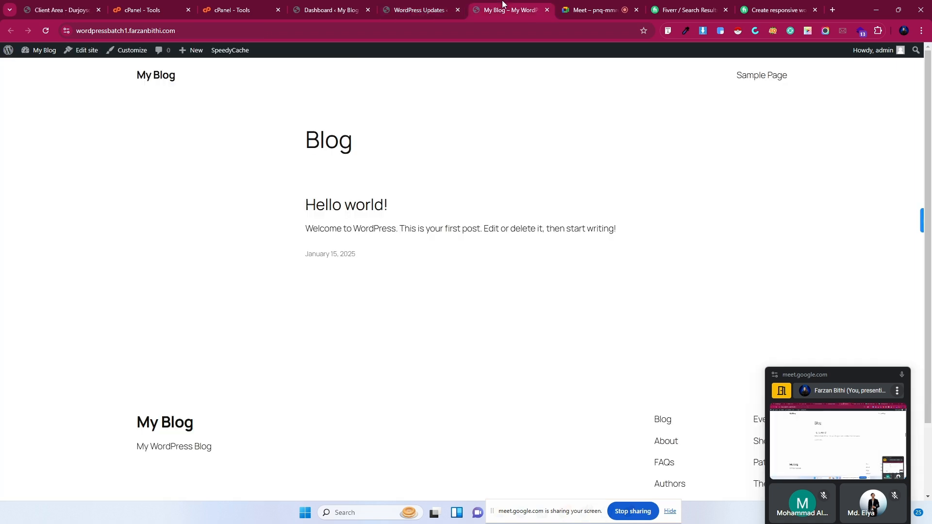
pyautogui.click(435, 4)
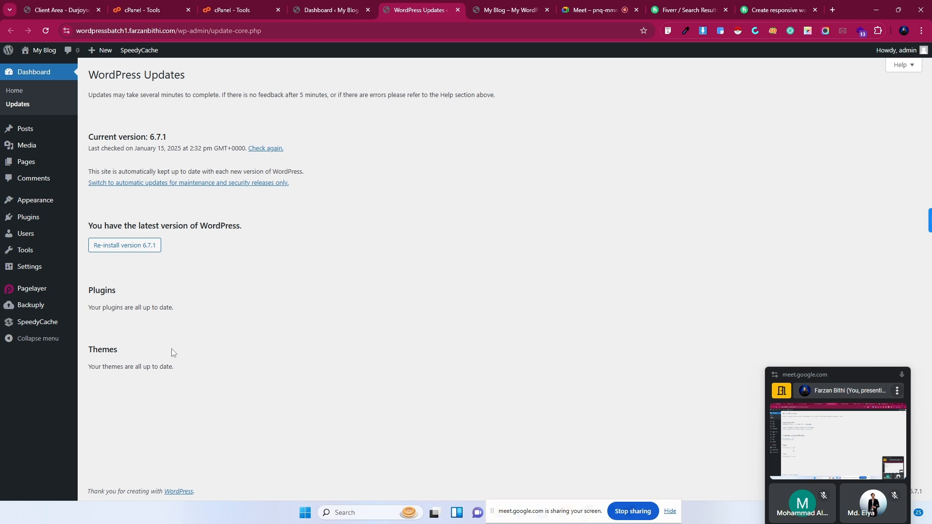
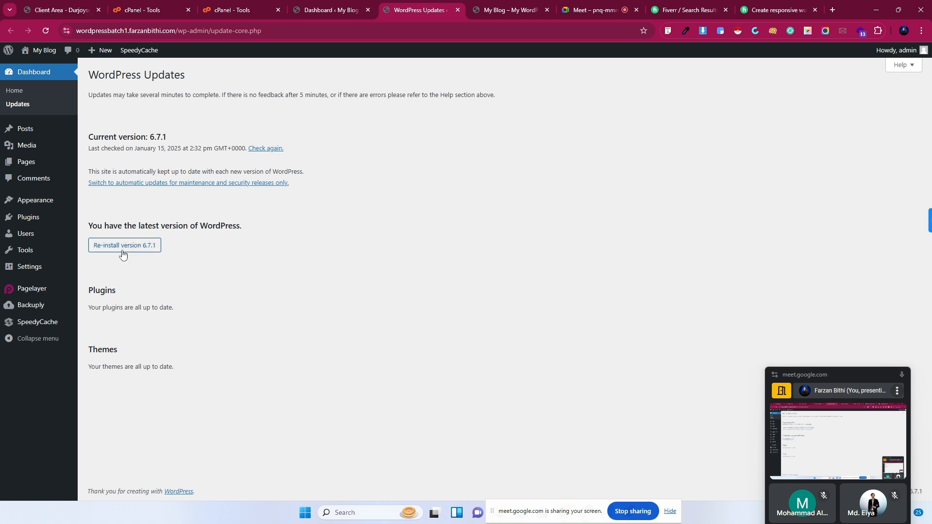
# Cycle through the Dashboard and Updates tabs to My Blog's front page showing Hello world!
pyautogui.click(329, 4)
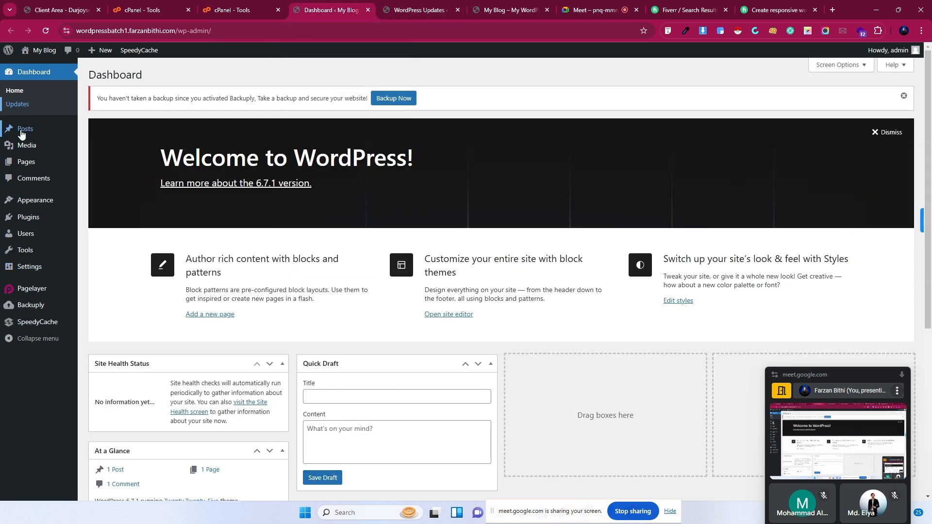
pyautogui.moveTo(21, 134)
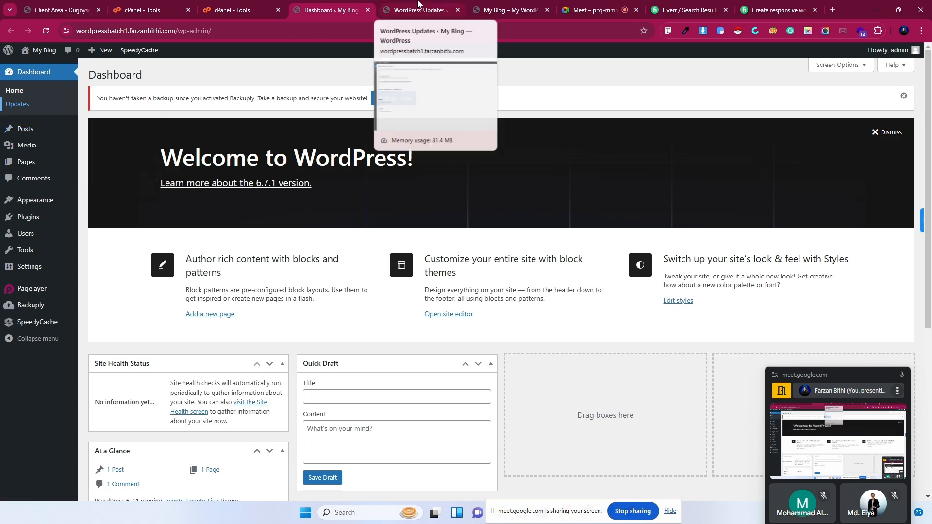
pyautogui.click(400, 4)
pyautogui.click(544, 4)
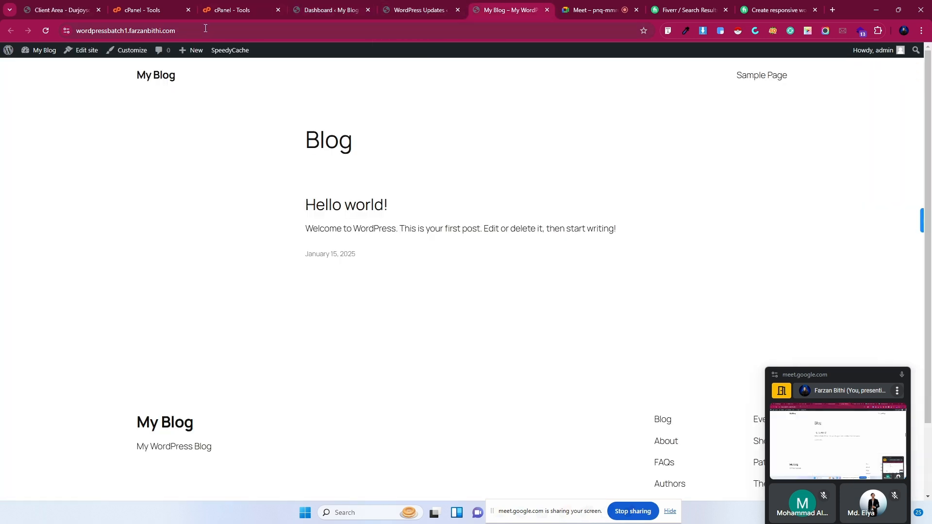
# Search Google for 'food recipe in usa' from the address bar, rejecting autocompletions.
pyautogui.moveTo(202, 28); pyautogui.dragTo(34, 28)
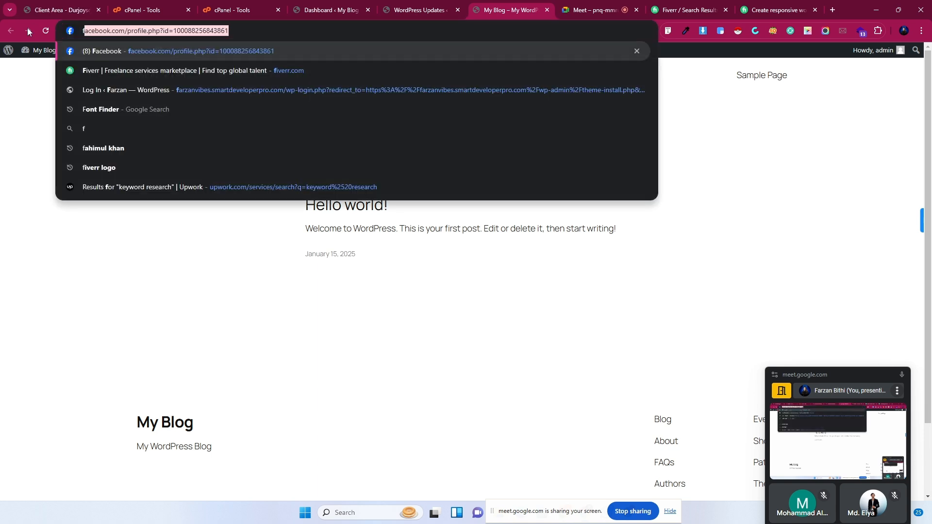
pyautogui.write('food')
pyautogui.press('BackSpace')
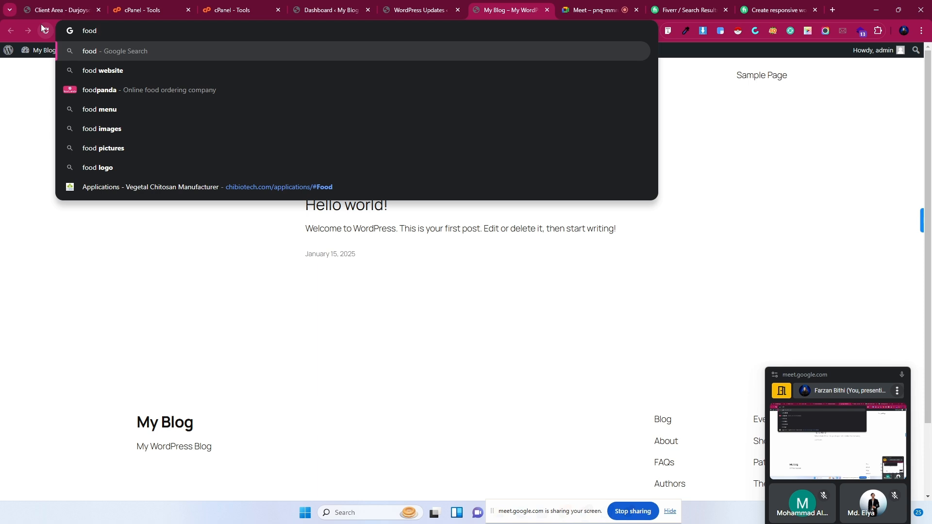
pyautogui.write('in usa')
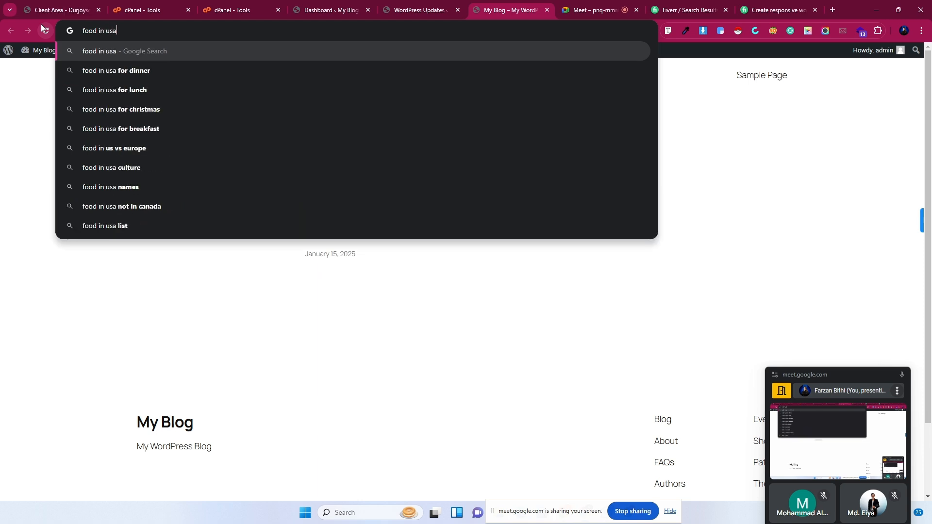
pyautogui.press('BackSpace')
pyautogui.press('BackSpace')
pyautogui.press('BackSpace')
pyautogui.press('BackSpace')
pyautogui.press('BackSpace')
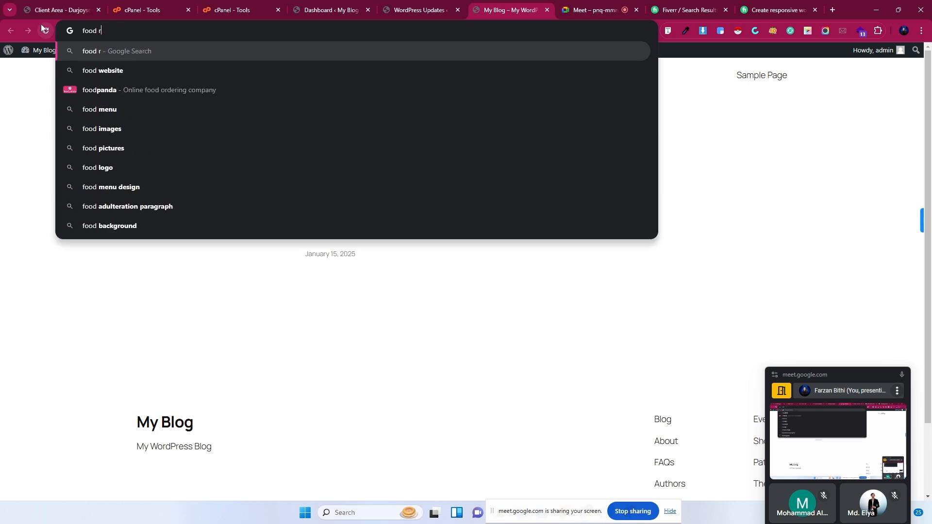
pyautogui.write('recipe')
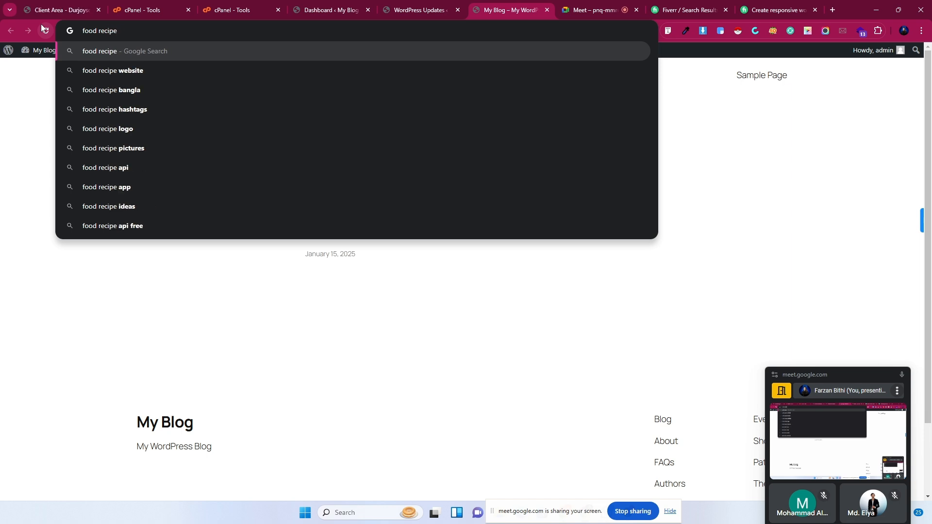
pyautogui.write(' i')
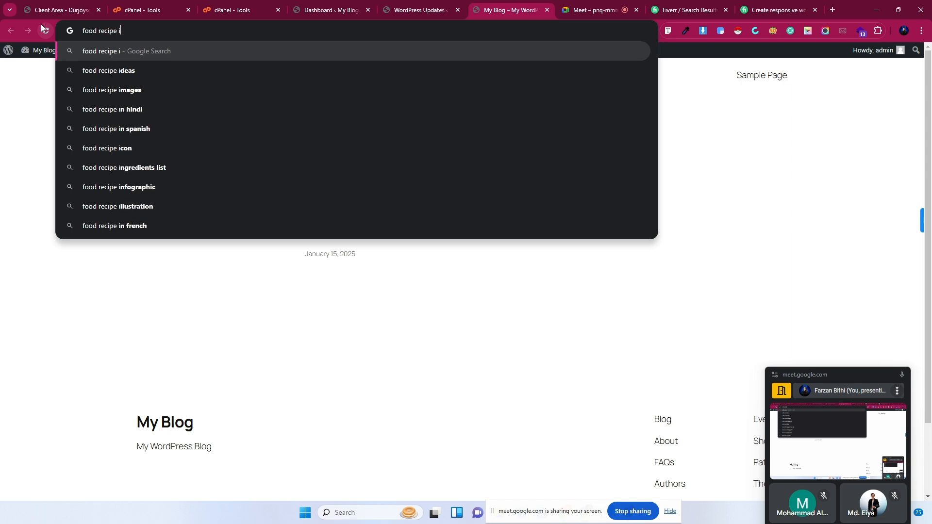
pyautogui.write('n usa')
pyautogui.press('Return')
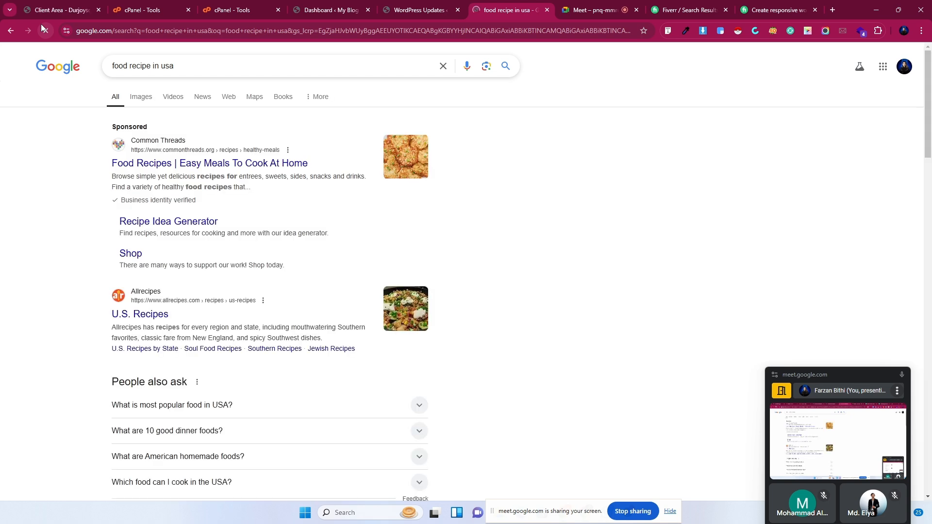
# Open the sponsored Common Threads recipes result in a new tab and scroll through it.
pyautogui.rightClick(131, 167)
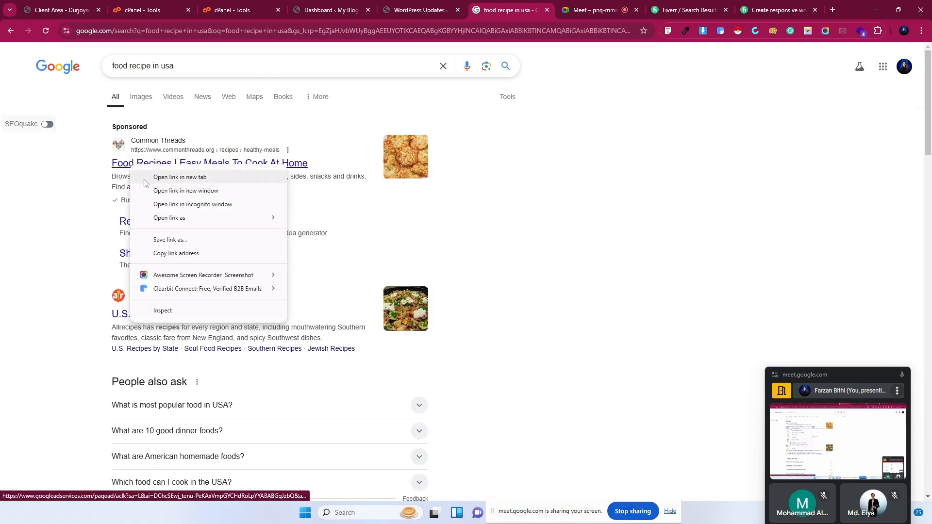
pyautogui.click(161, 177)
pyautogui.click(519, 4)
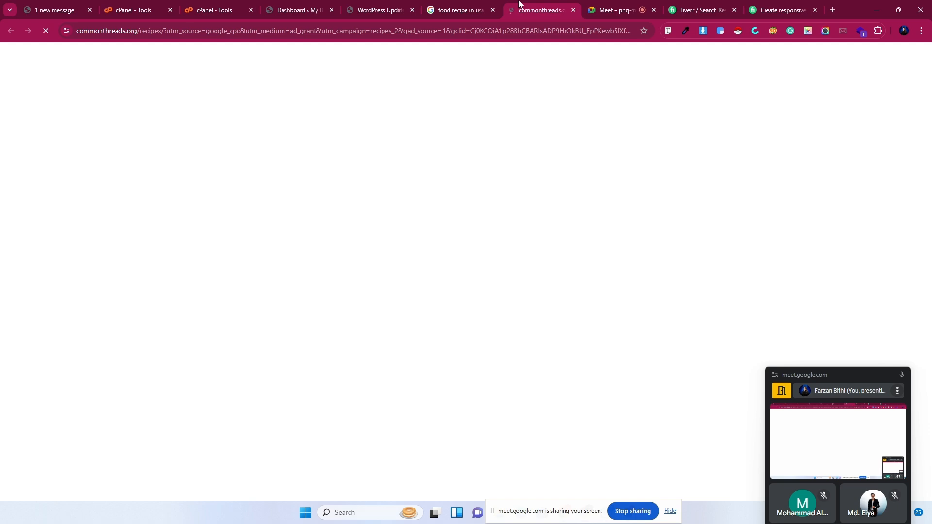
pyautogui.scroll(-11, 354, 370)
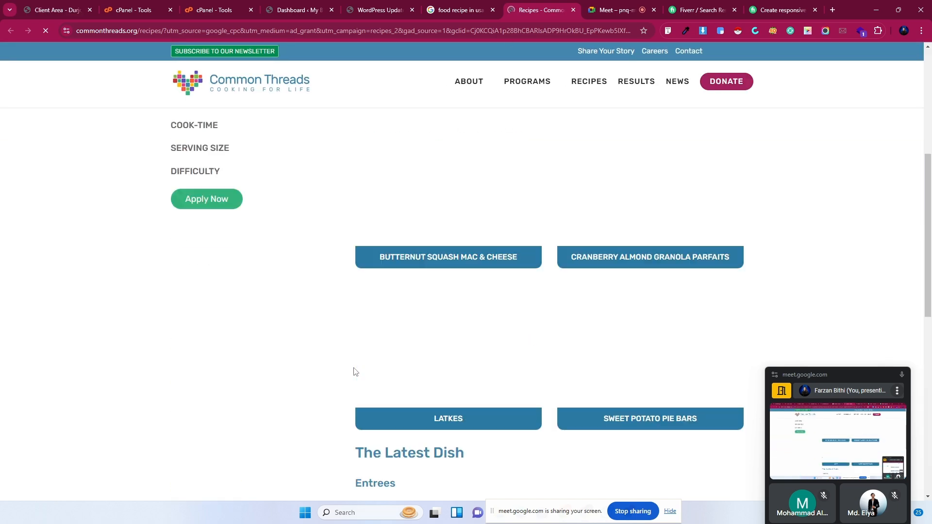
pyautogui.scroll(6, 354, 373)
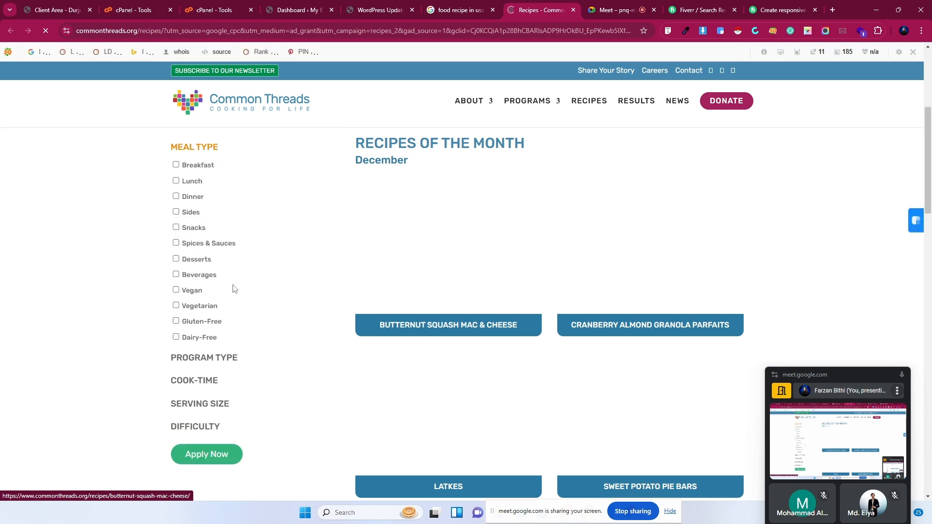
pyautogui.scroll(-3, 463, 406)
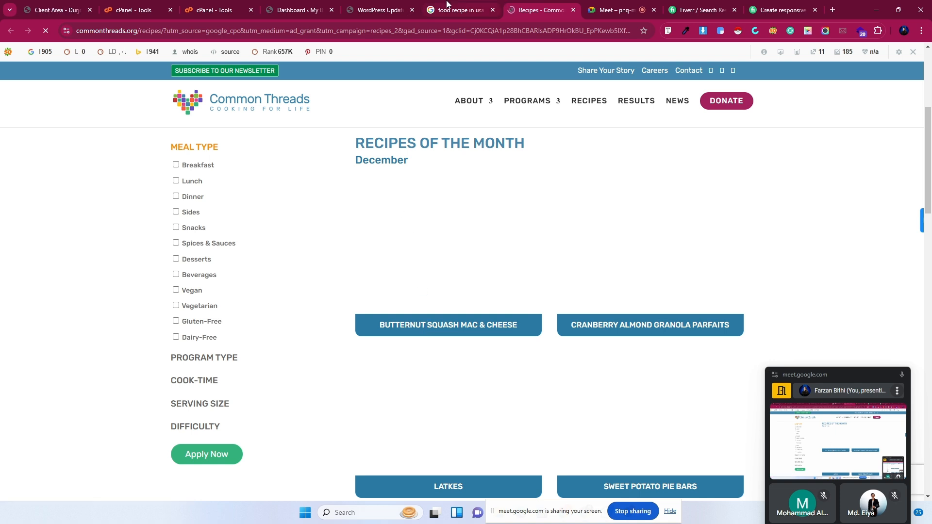
pyautogui.moveTo(930, 150); pyautogui.dragTo(930, 93)
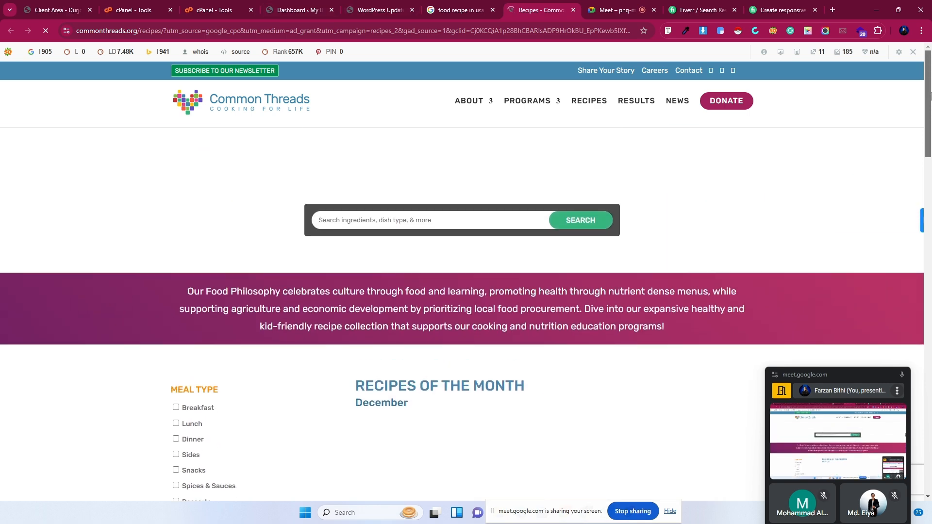
# Open WordPress's Posts > Add New Post editor in a new tab.
pyautogui.click(300, 5)
pyautogui.moveTo(10, 129)
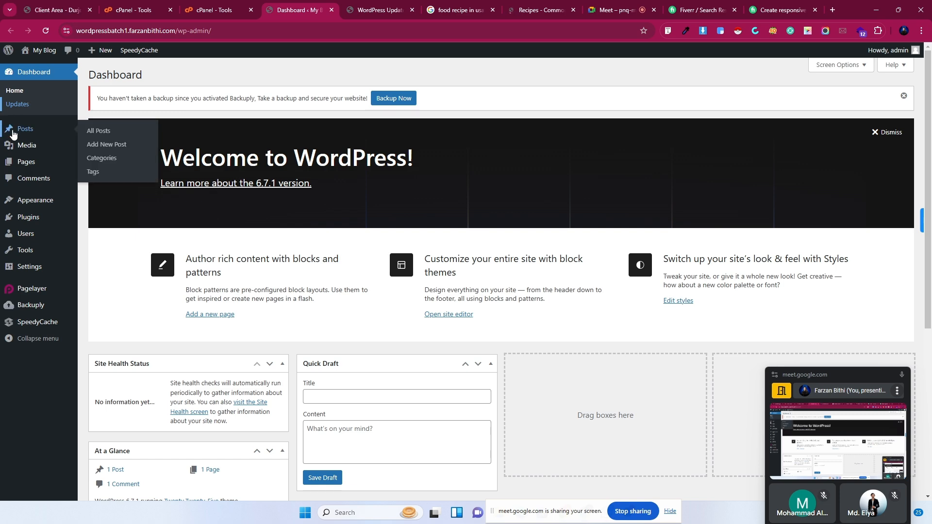
pyautogui.rightClick(103, 148)
pyautogui.click(120, 161)
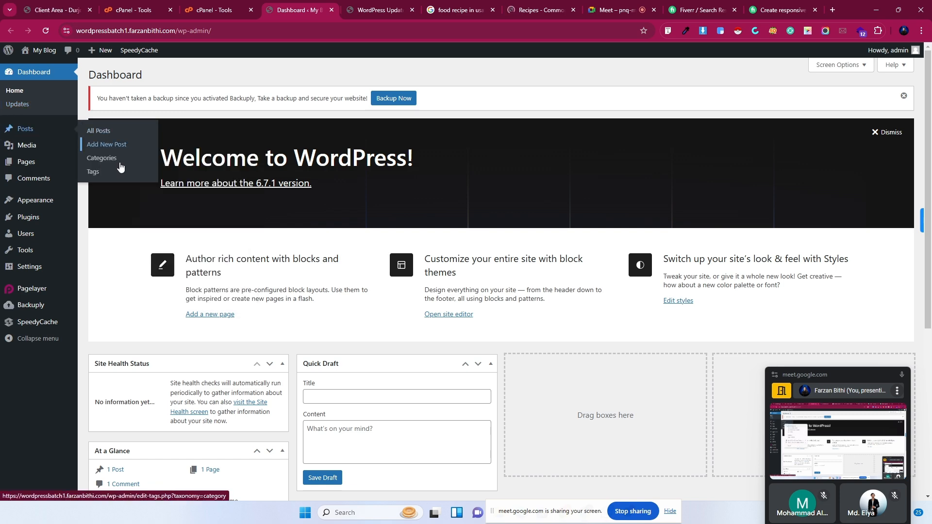
# Glance at the Common Threads page, then go back to the 'food recipe in usa' results.
pyautogui.click(552, 5)
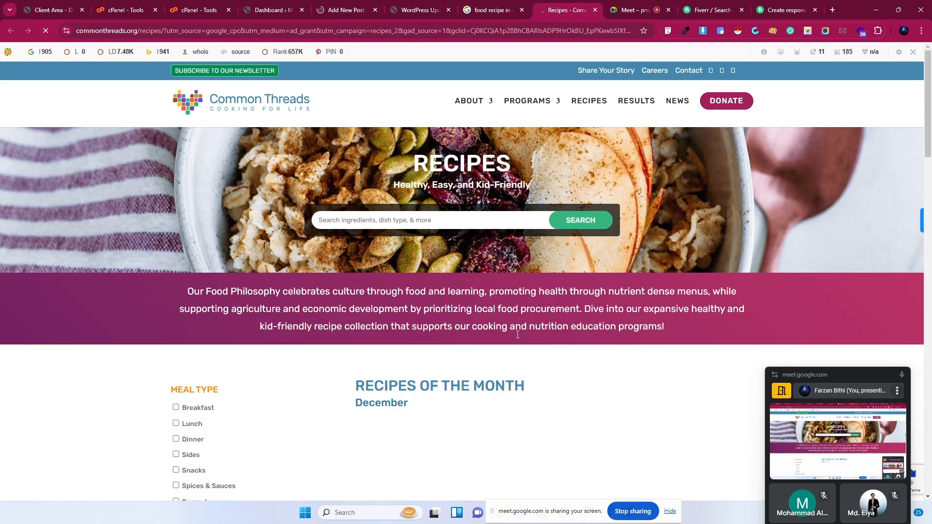
pyautogui.scroll(-10, 520, 384)
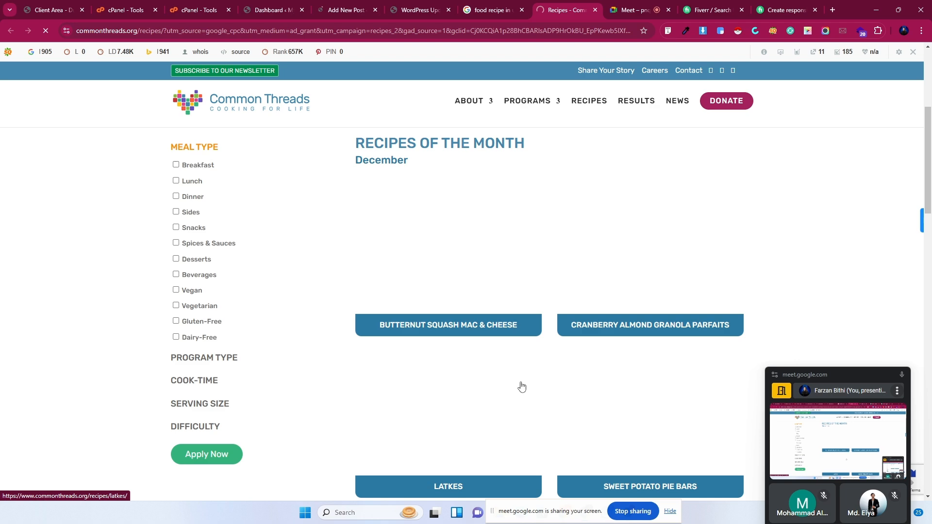
pyautogui.click(501, 3)
pyautogui.scroll(-8, 262, 371)
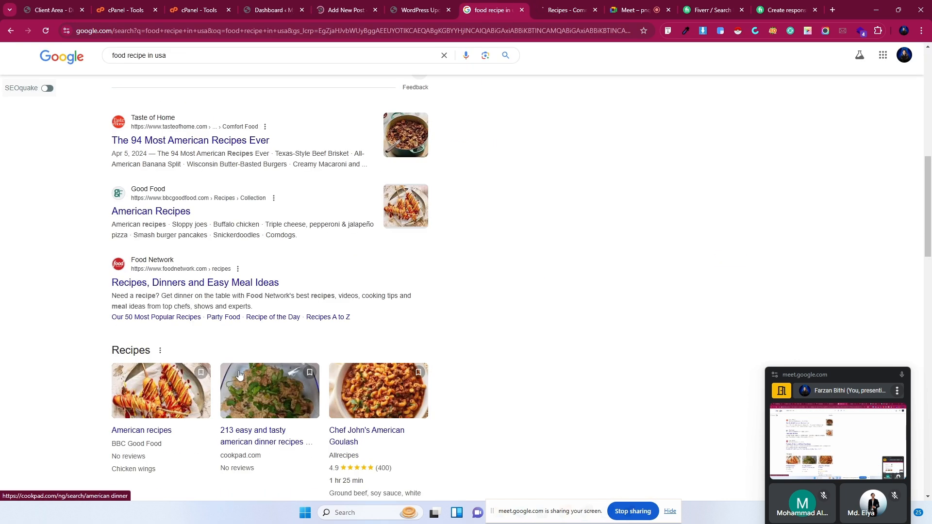
# Open BBC Good Food's American recipes in a new tab, then dismiss the new-post editor's welcome dialog.
pyautogui.rightClick(126, 212)
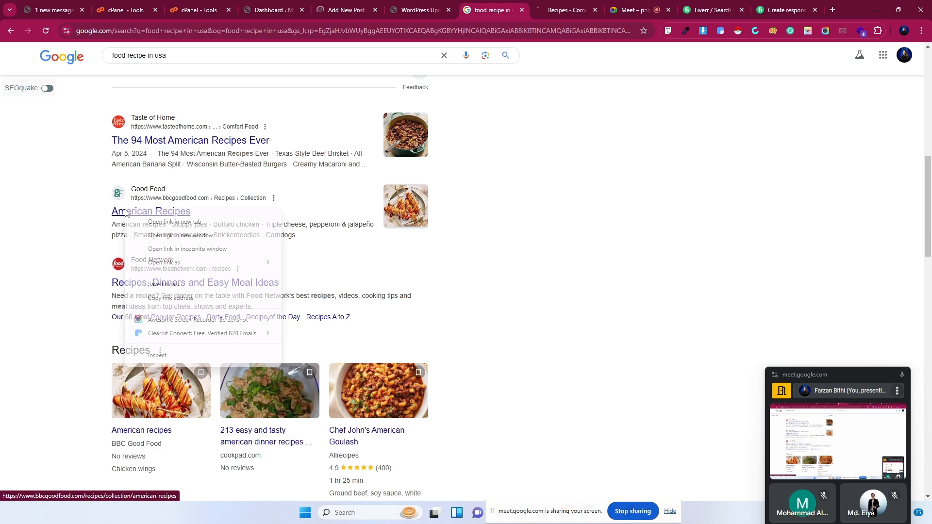
pyautogui.click(147, 222)
pyautogui.click(508, 4)
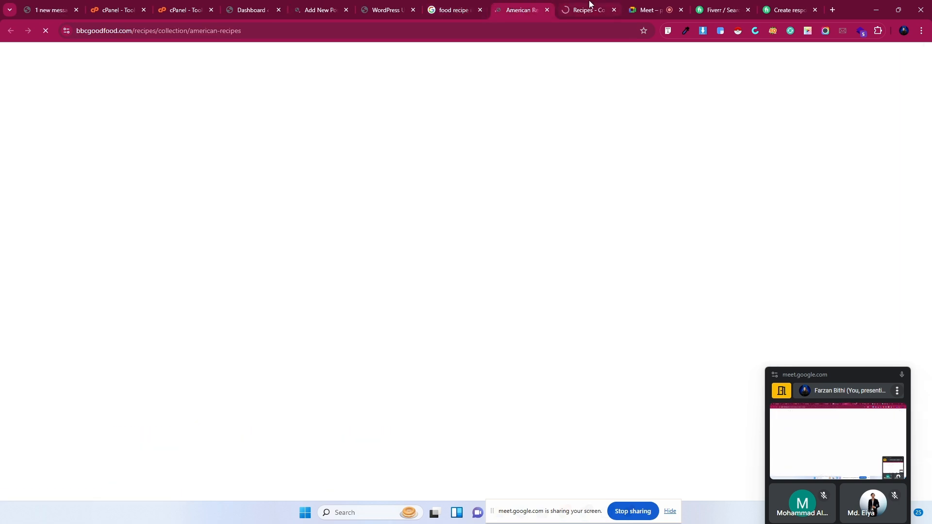
pyautogui.scroll(-9, 479, 329)
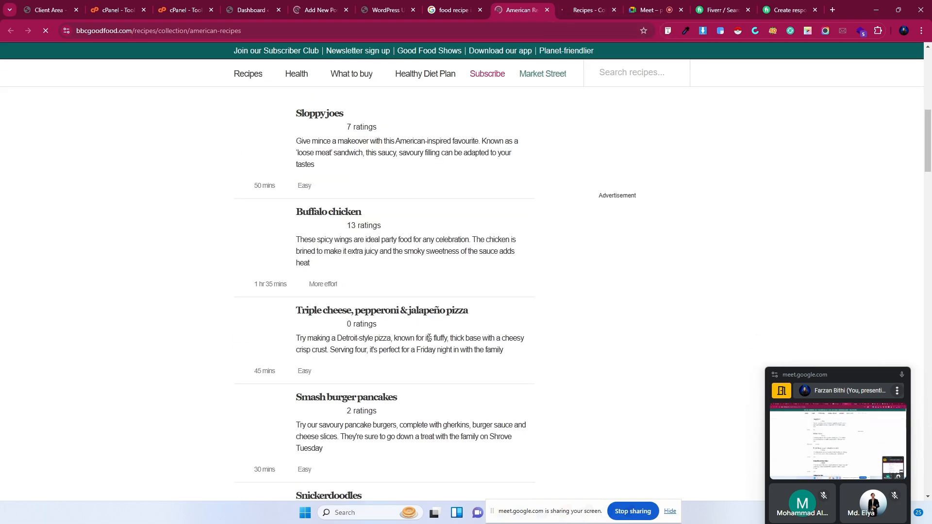
pyautogui.scroll(-5, 429, 338)
pyautogui.scroll(12, 429, 339)
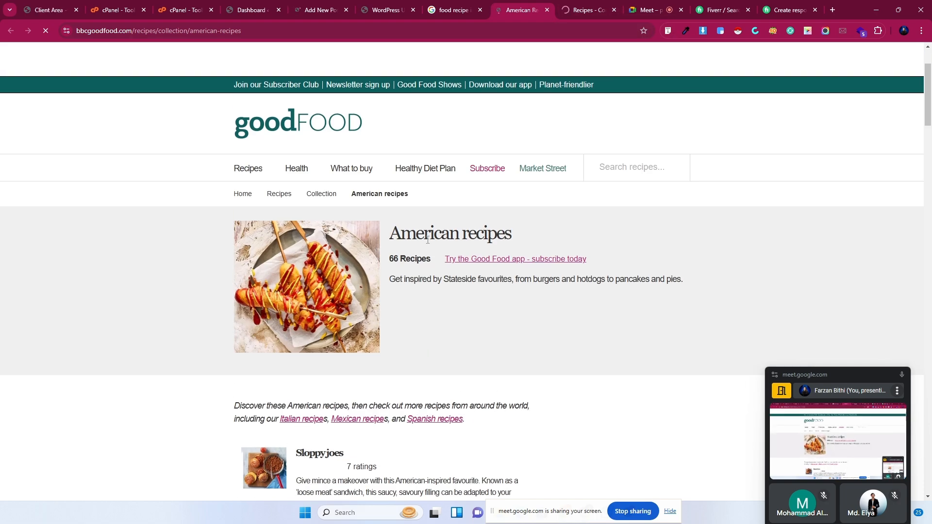
pyautogui.scroll(-20, 399, 378)
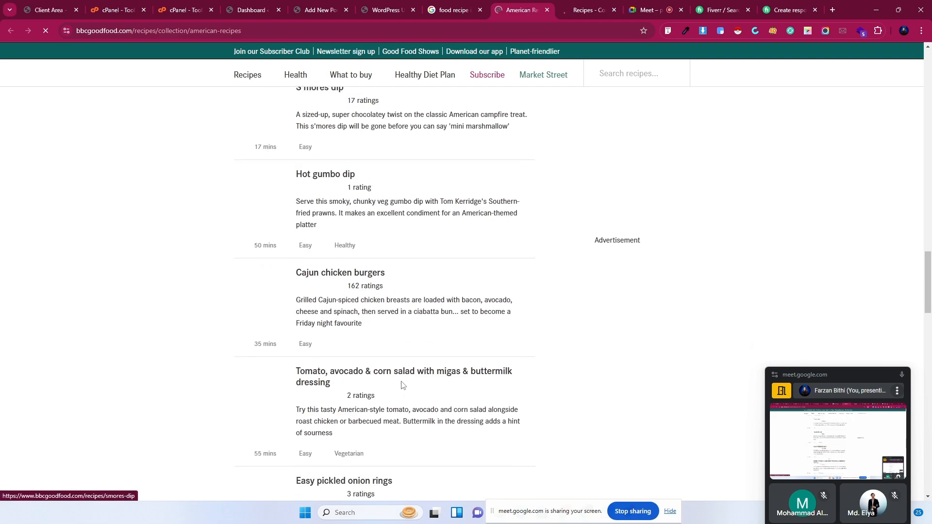
pyautogui.moveTo(926, 291); pyautogui.dragTo(928, 108)
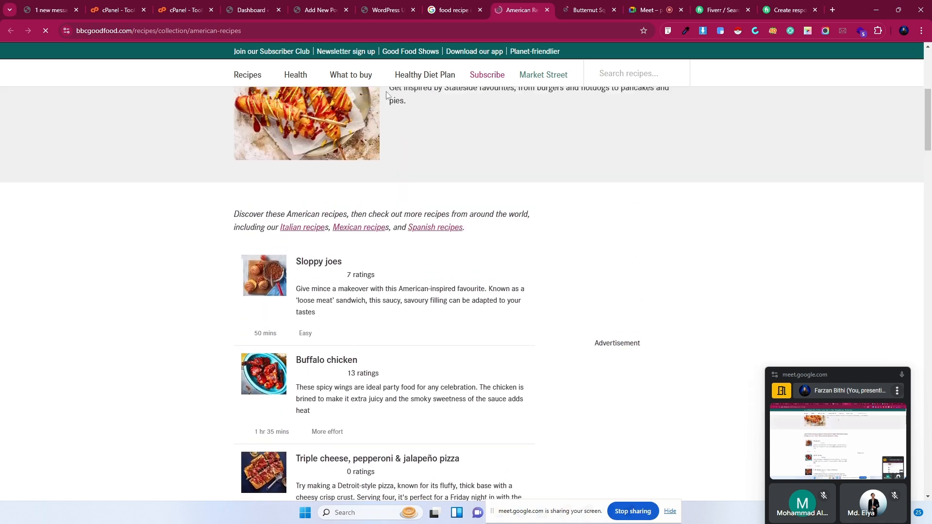
pyautogui.click(311, 6)
pyautogui.click(532, 158)
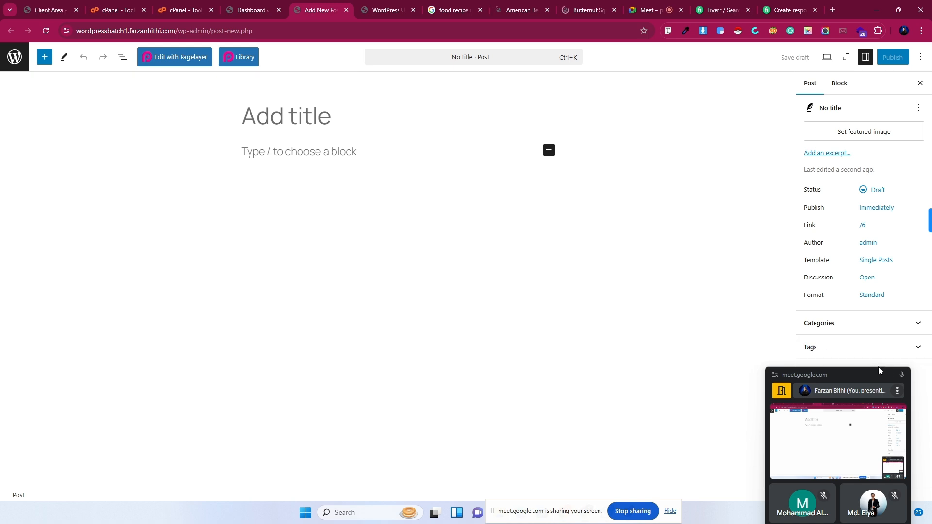
# Open Media > Add New Media File from the dashboard in a new tab.
pyautogui.moveTo(871, 375); pyautogui.dragTo(887, 477)
pyautogui.click(251, 9)
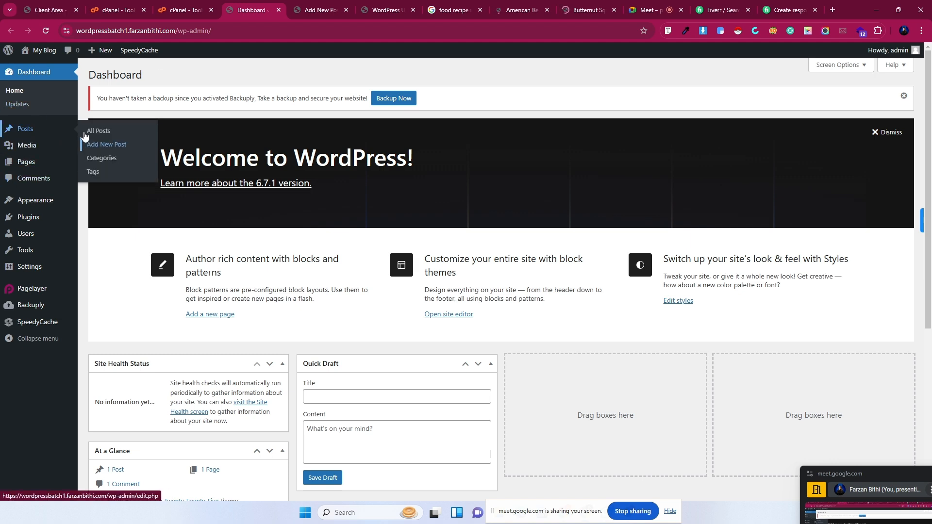
pyautogui.moveTo(20, 151)
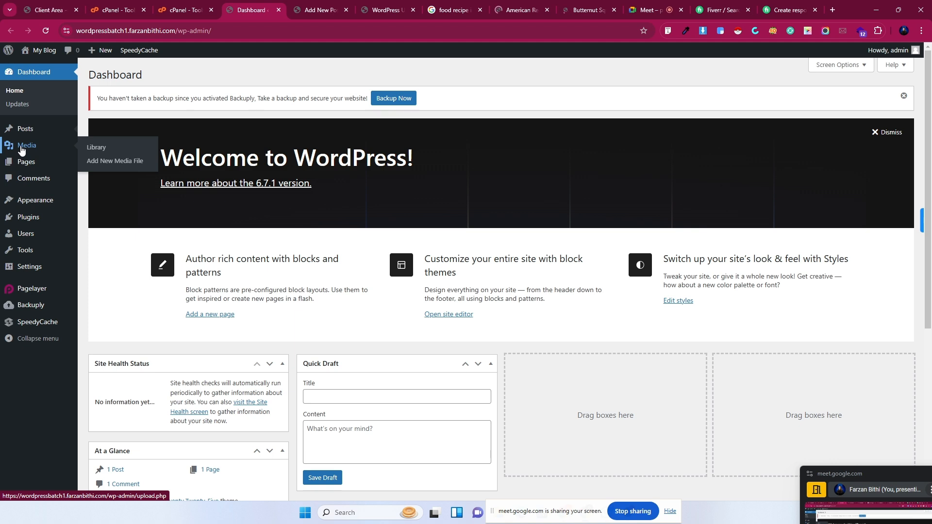
pyautogui.rightClick(100, 164)
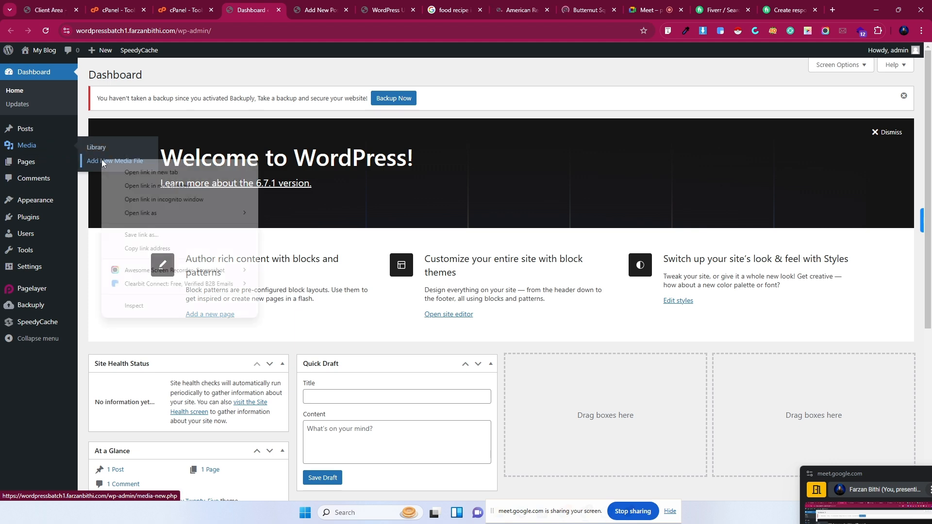
pyautogui.click(124, 171)
pyautogui.click(291, 4)
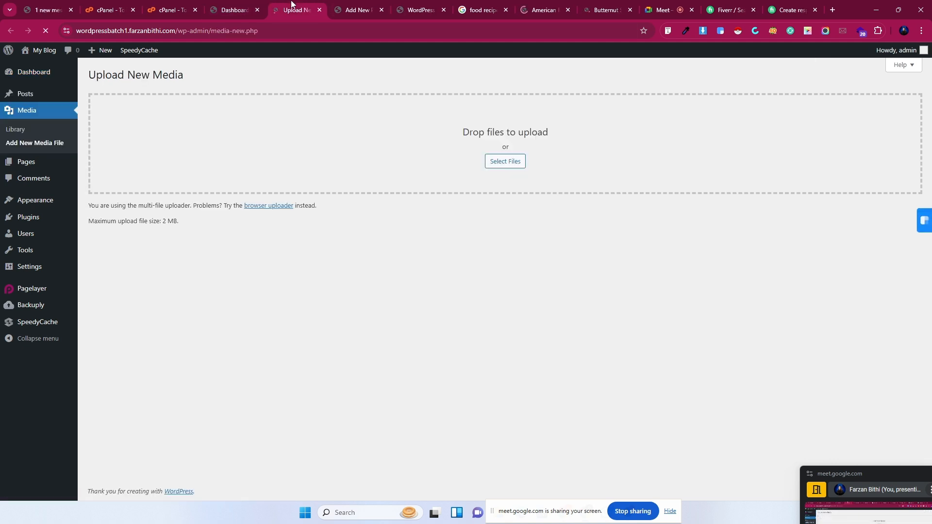
# Upload 'How to find database information in cpanel.png' from Downloads.
pyautogui.click(500, 164)
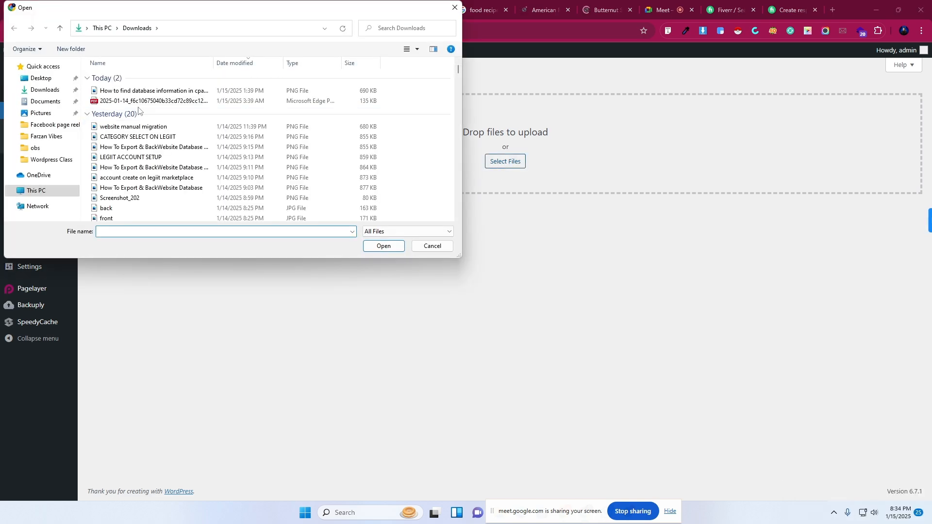
pyautogui.click(108, 92)
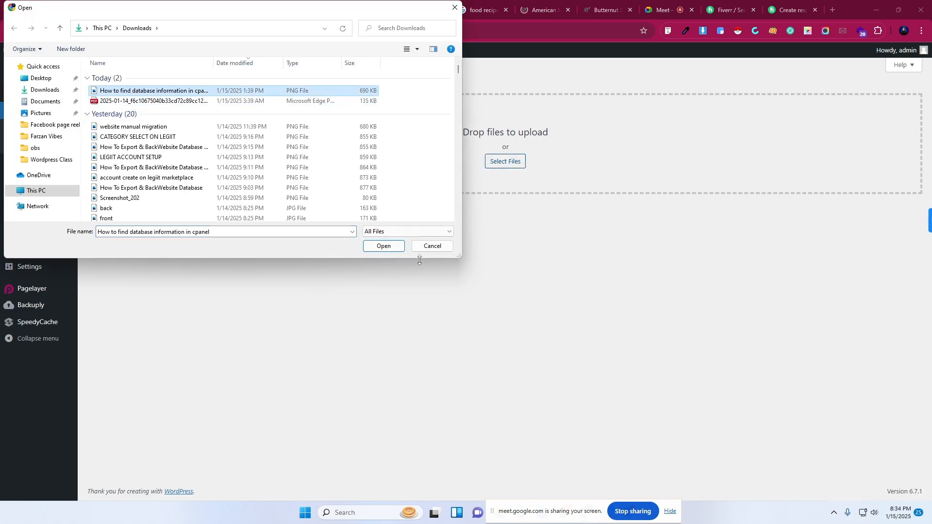
pyautogui.click(384, 248)
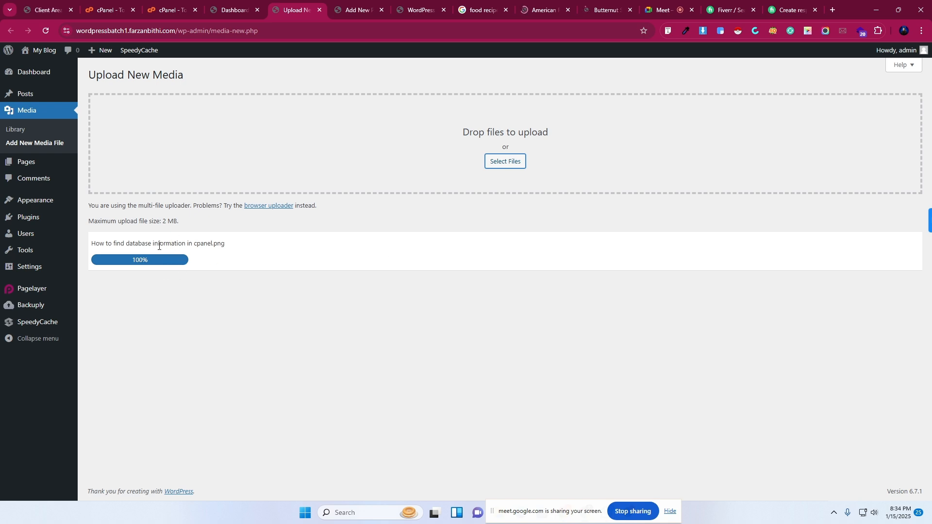
pyautogui.moveTo(22, 168)
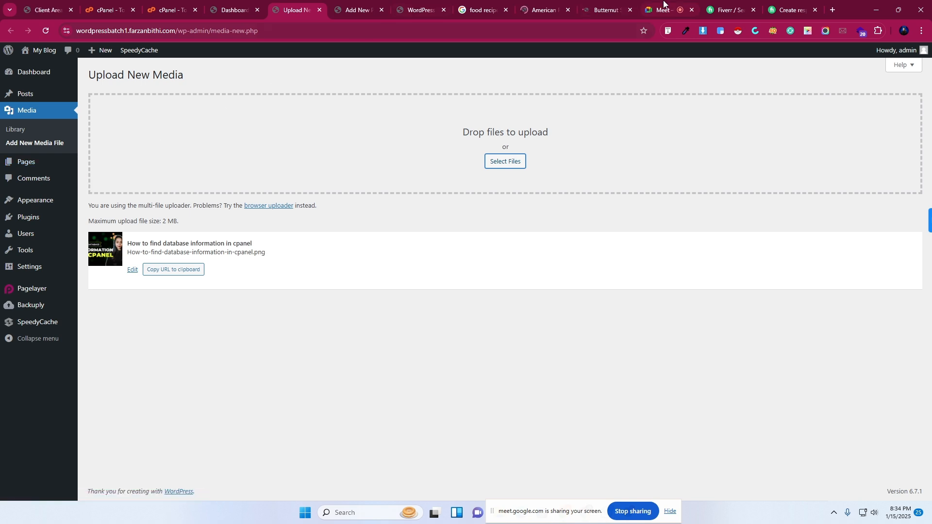
# Load smartdeveloperpro.com in a new tab and scroll its home page.
pyautogui.click(832, 10)
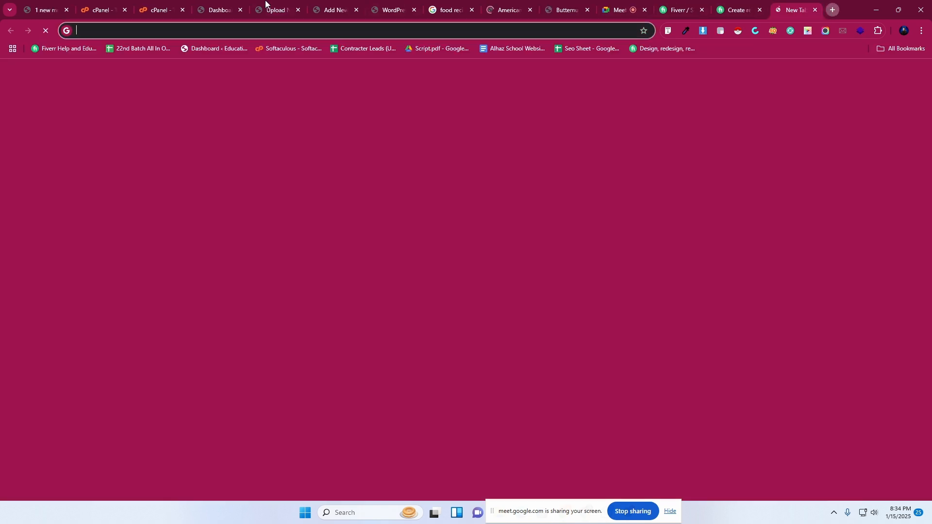
pyautogui.click(256, 30)
pyautogui.write('smart')
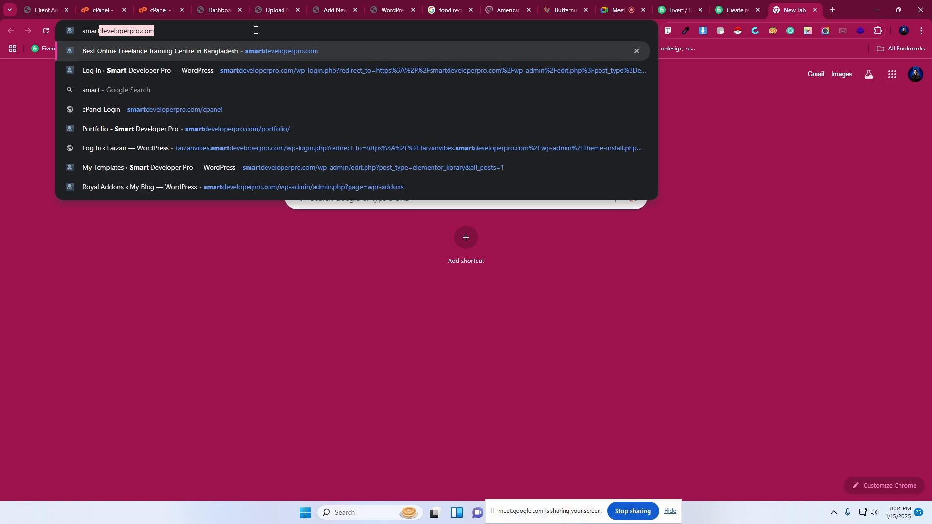
pyautogui.press('Right')
pyautogui.press('Return')
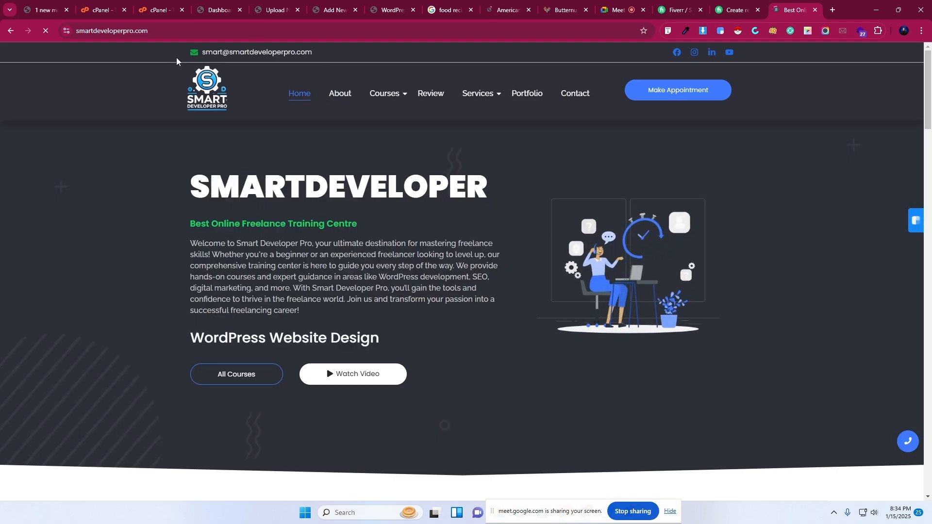
pyautogui.scroll(-10, 626, 262)
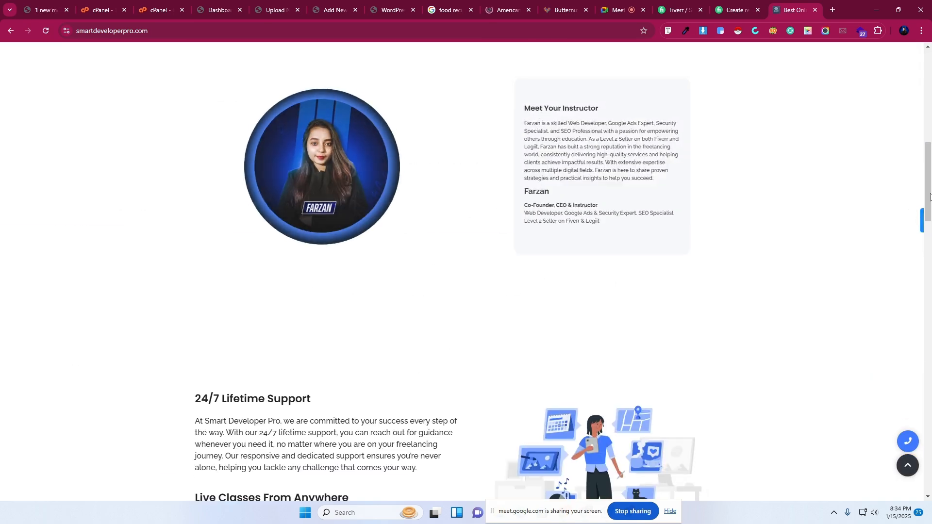
pyautogui.moveTo(927, 176); pyautogui.dragTo(931, 80)
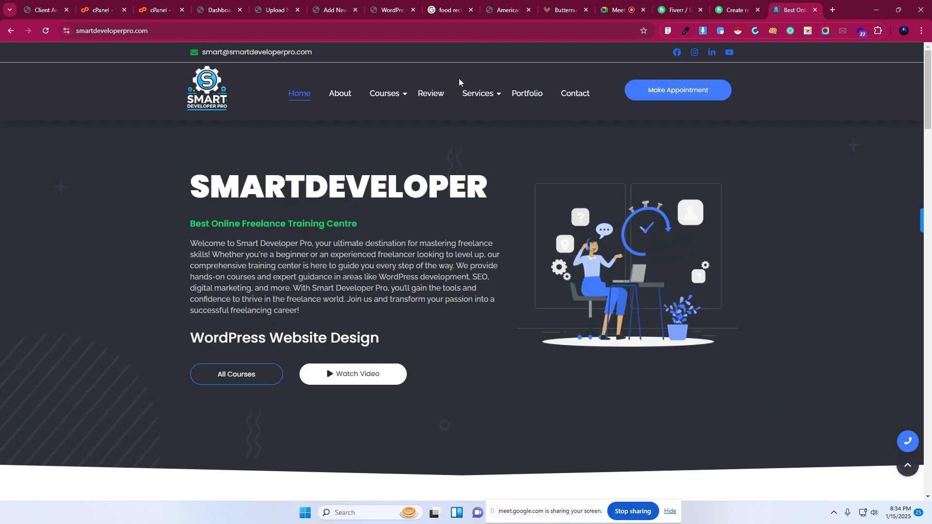
# Browse the site's About Us page, then its Portfolio page.
pyautogui.click(338, 95)
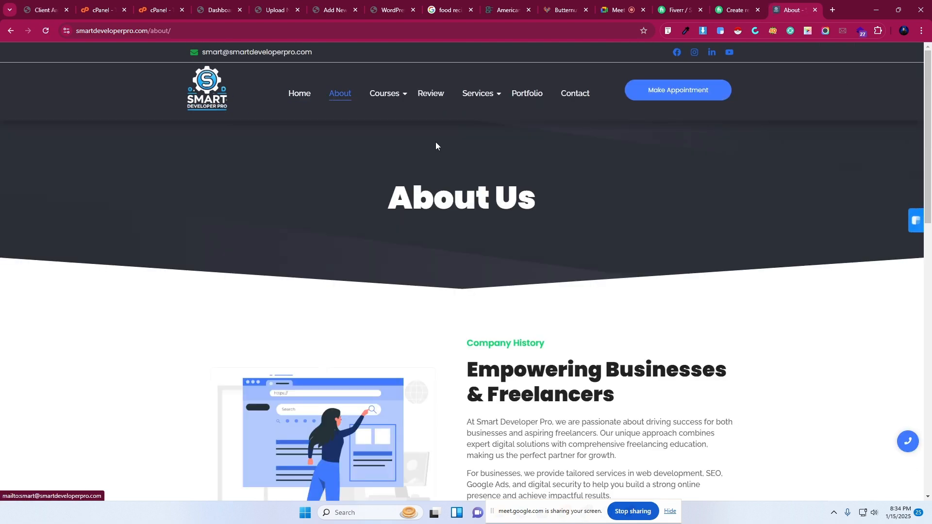
pyautogui.scroll(-2, 354, 323)
pyautogui.scroll(-3, 352, 322)
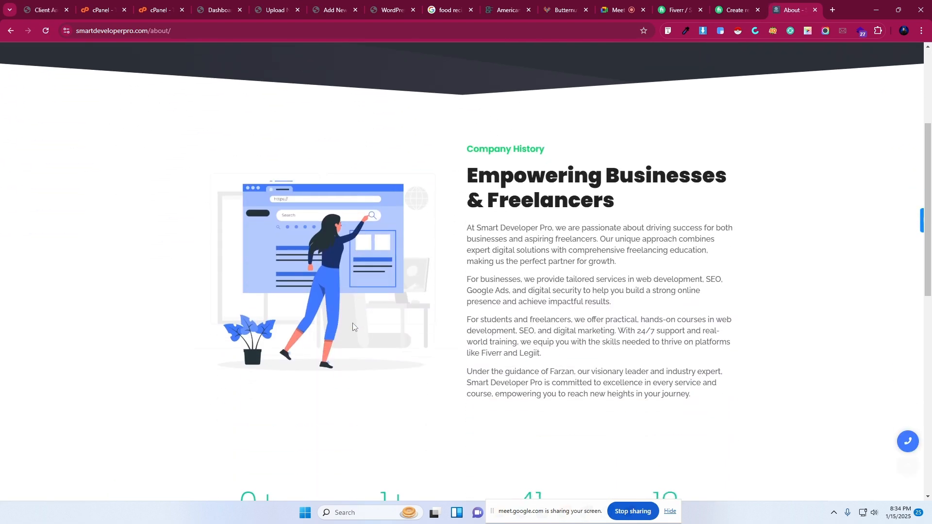
pyautogui.scroll(6, 351, 321)
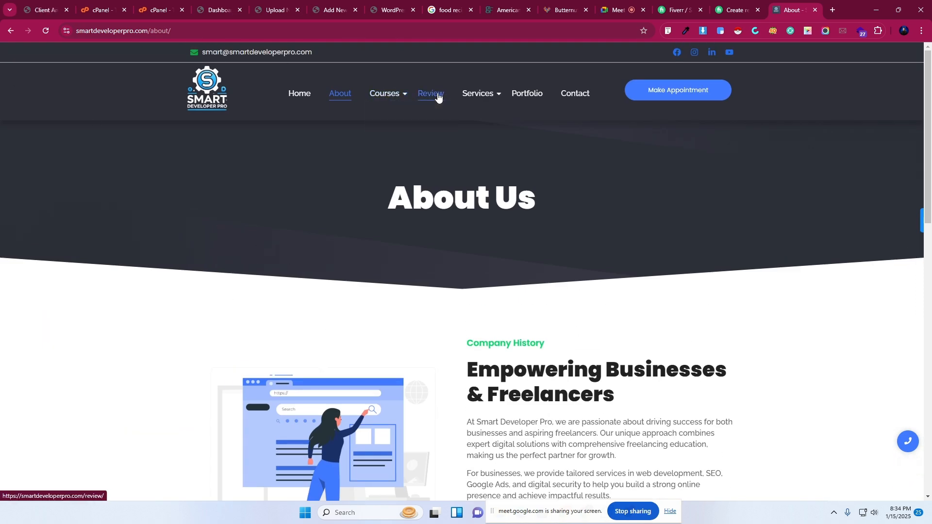
pyautogui.click(521, 95)
pyautogui.scroll(-7, 292, 415)
# Open WordPress's Pages > Add New Page editor in a new tab.
pyautogui.scroll(7, 293, 415)
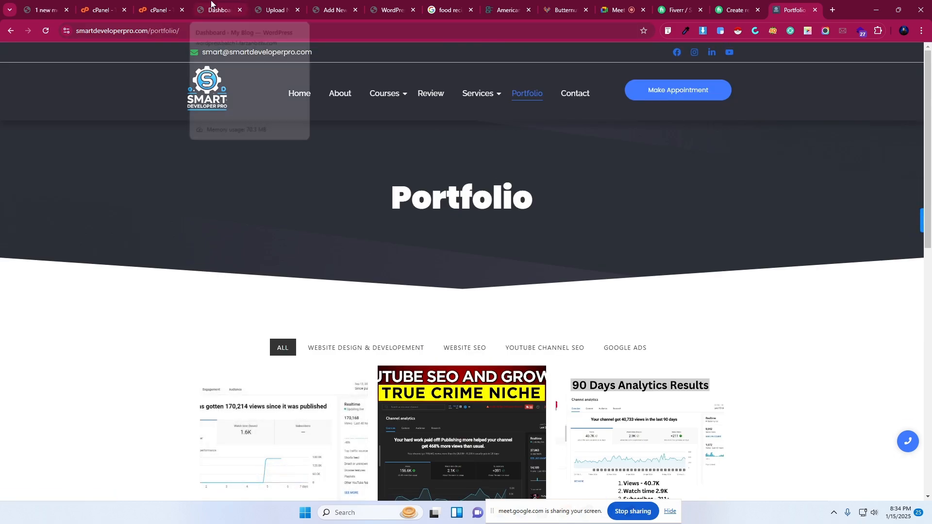
pyautogui.click(245, 8)
pyautogui.moveTo(14, 139)
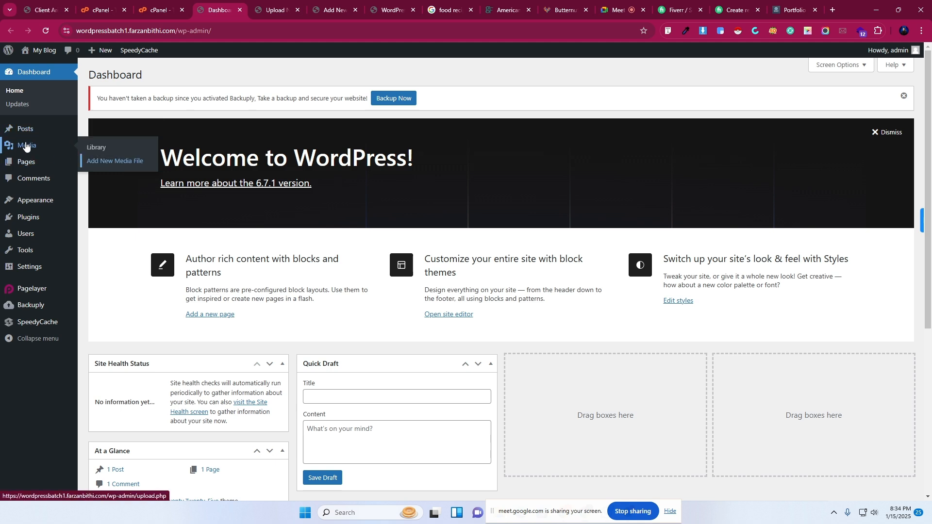
pyautogui.moveTo(27, 163)
pyautogui.rightClick(113, 179)
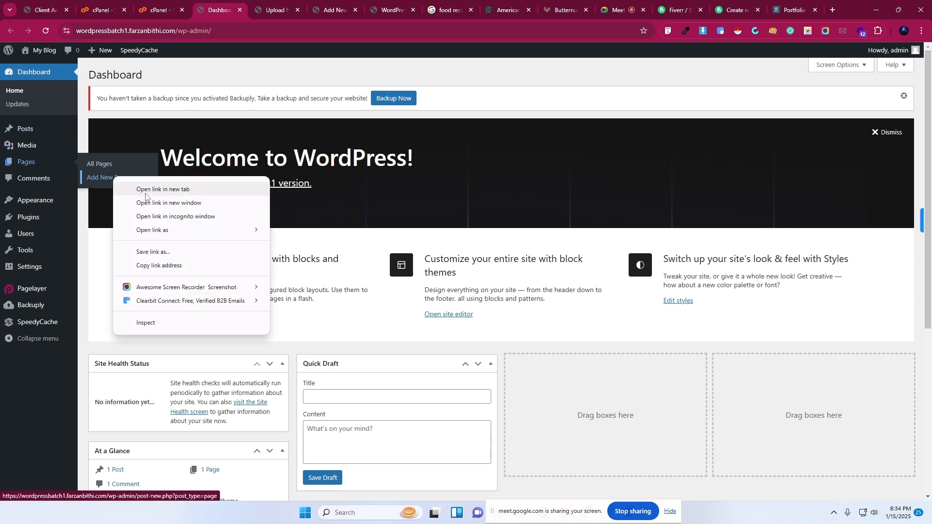
pyautogui.click(145, 189)
pyautogui.hotkey('ctrl', 'Tab')
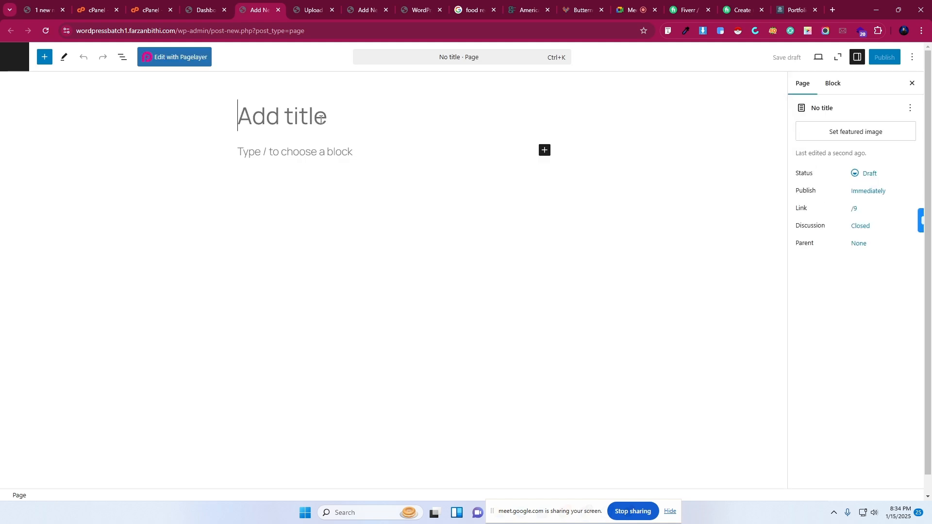
# Show All Pages, listing the draft Privacy Policy and published Sample Page.
pyautogui.click(217, 4)
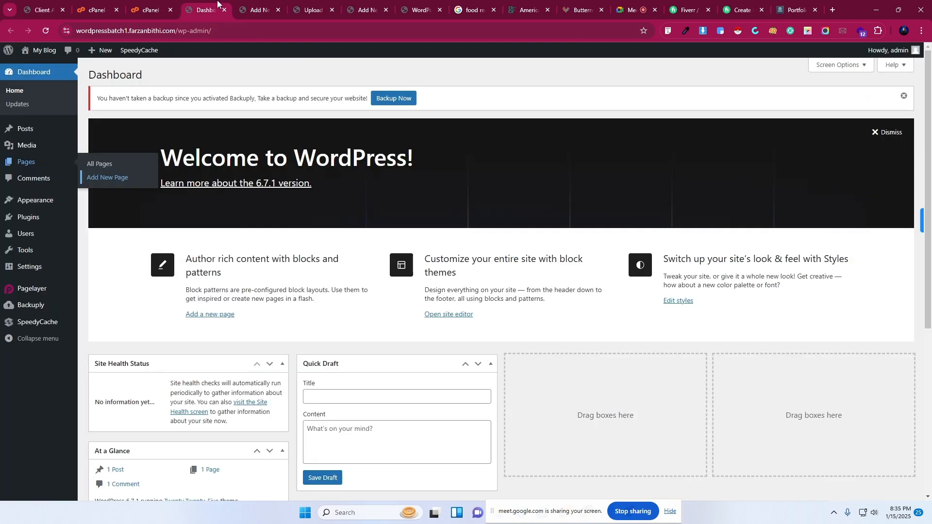
pyautogui.click(87, 165)
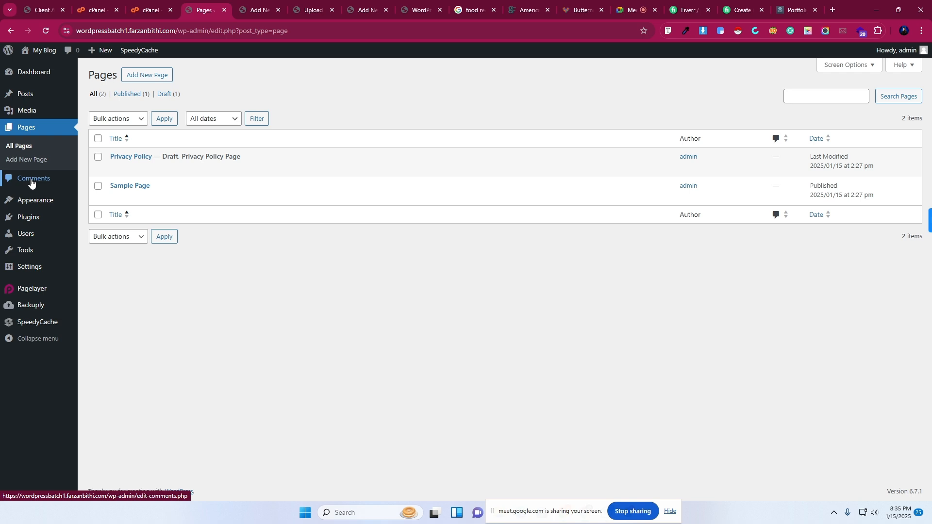
pyautogui.moveTo(43, 199)
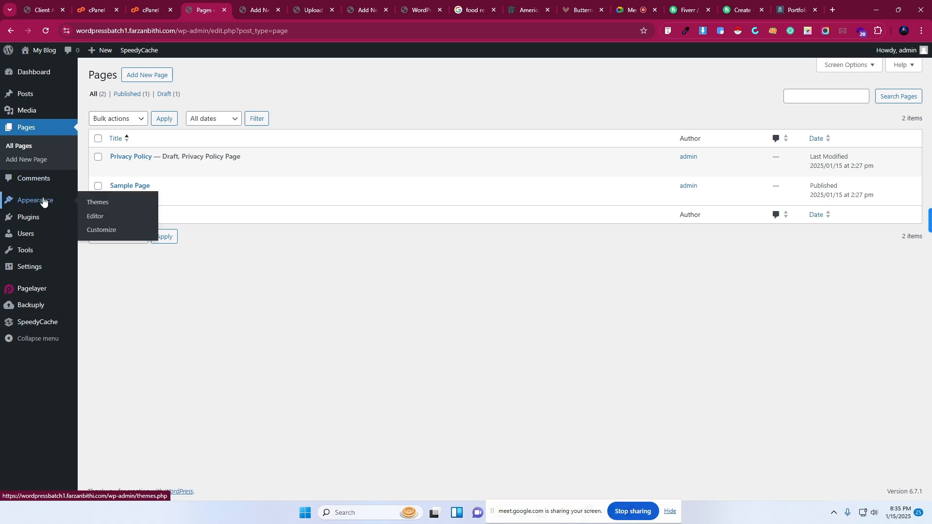
# Review installed themes and the 7206 popular themes, then return to the Portfolio tab.
pyautogui.click(92, 205)
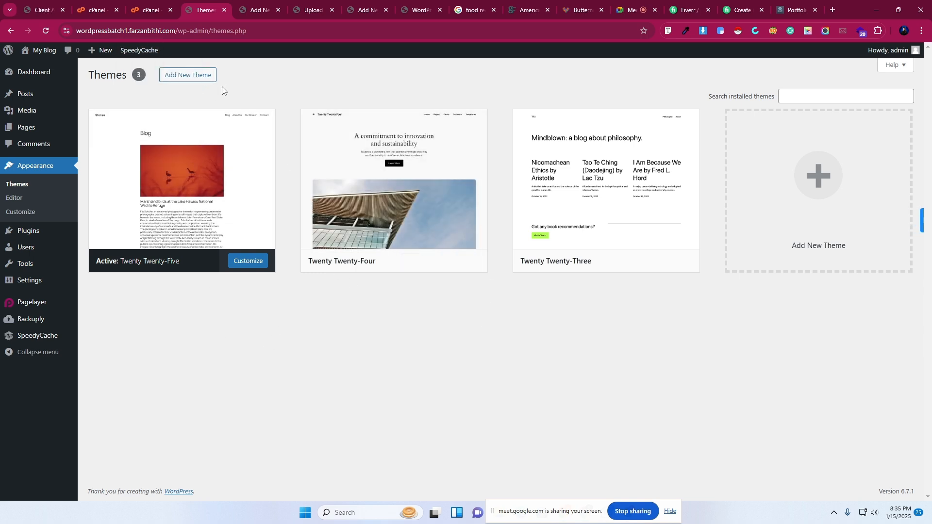
pyautogui.click(177, 76)
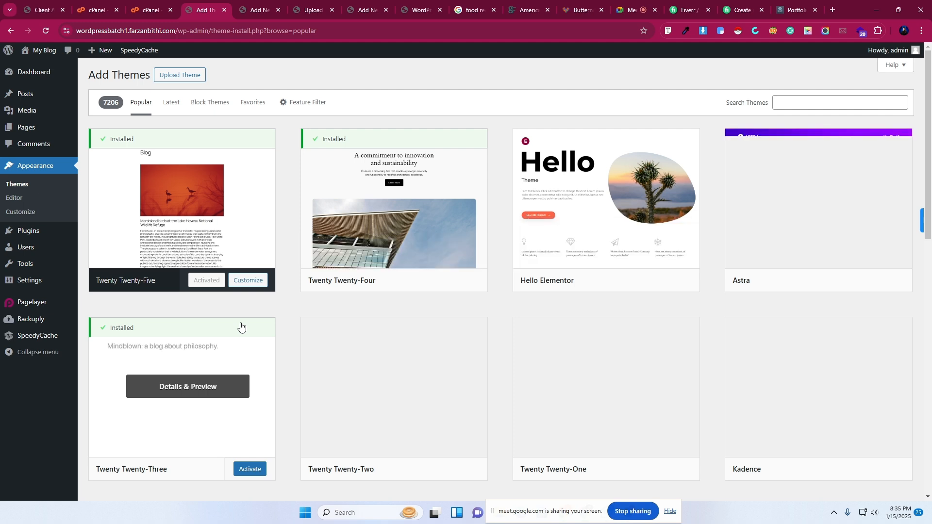
pyautogui.scroll(-1, 241, 326)
pyautogui.scroll(1, 241, 326)
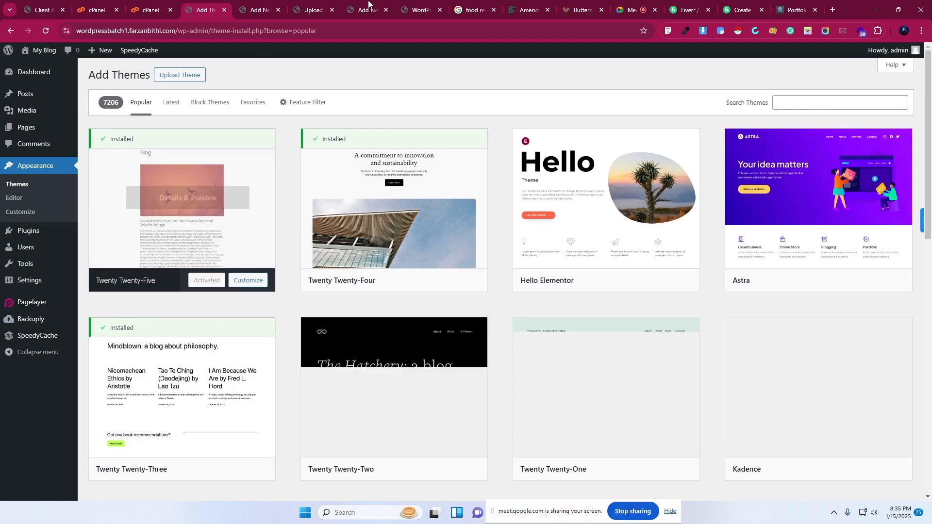
pyautogui.click(796, 10)
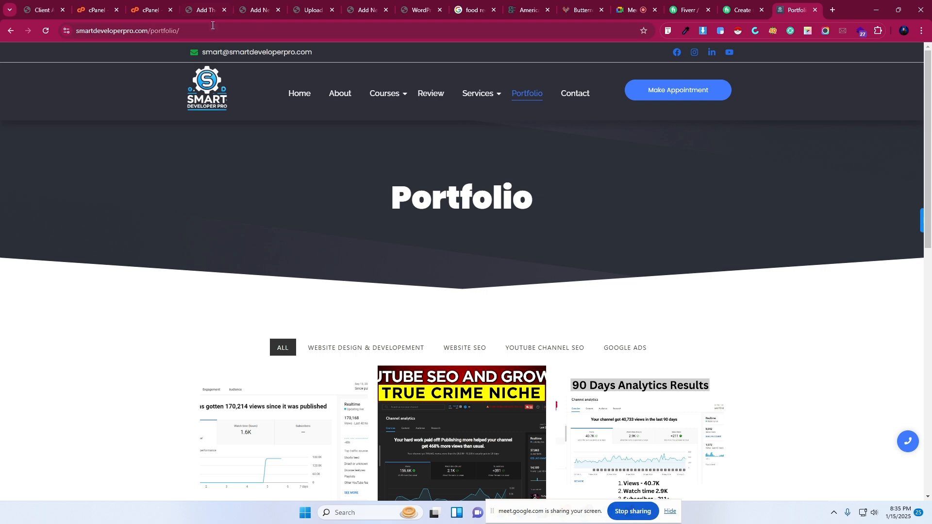
# Go to smartdeveloperpro.com/wp-admin and accept cookies on the American recipes page.
pyautogui.moveTo(151, 34); pyautogui.dragTo(283, 39)
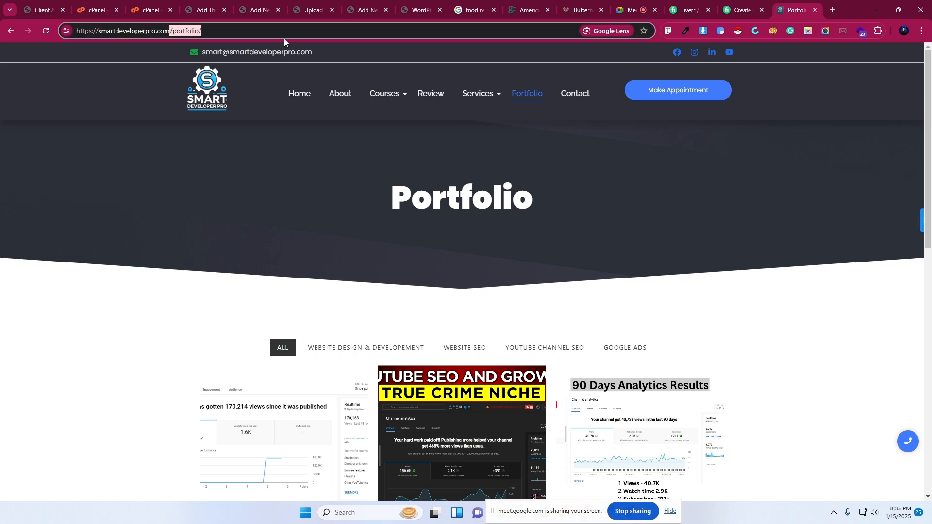
pyautogui.write('wp-admin')
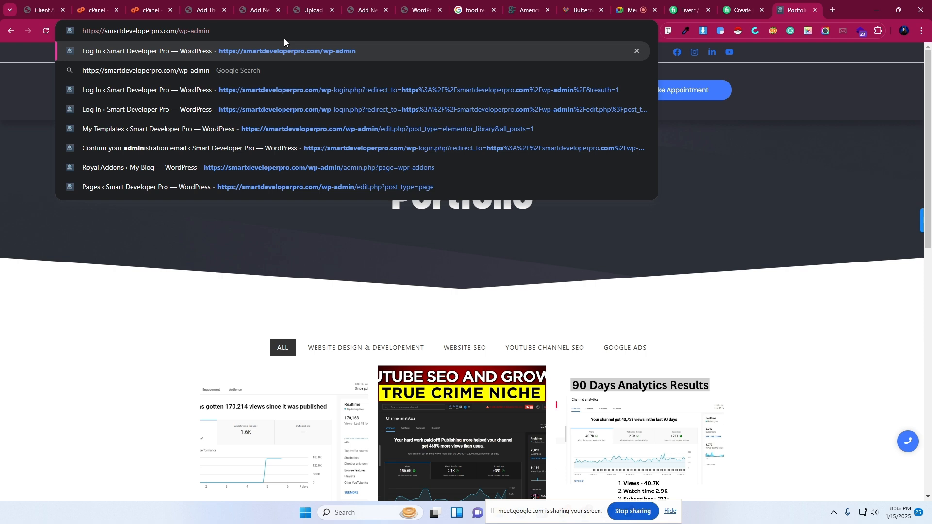
pyautogui.press('Return')
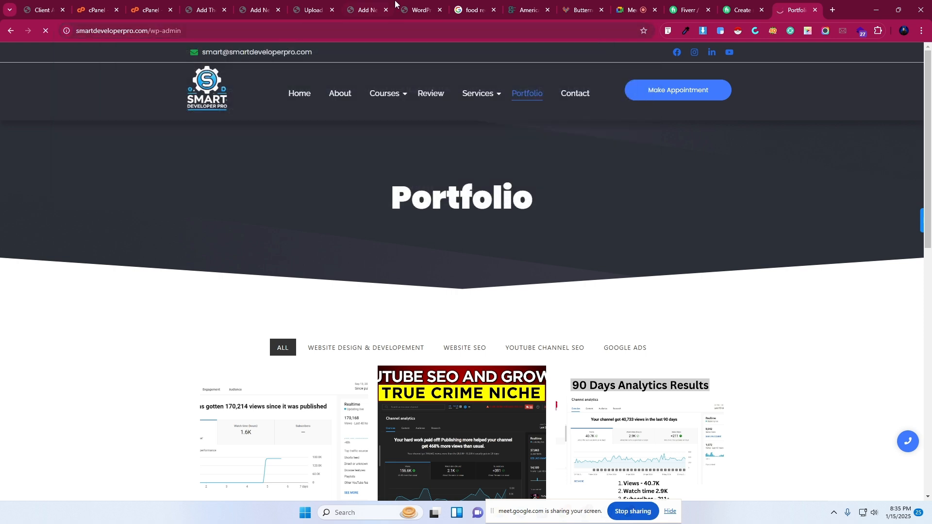
pyautogui.click(525, 9)
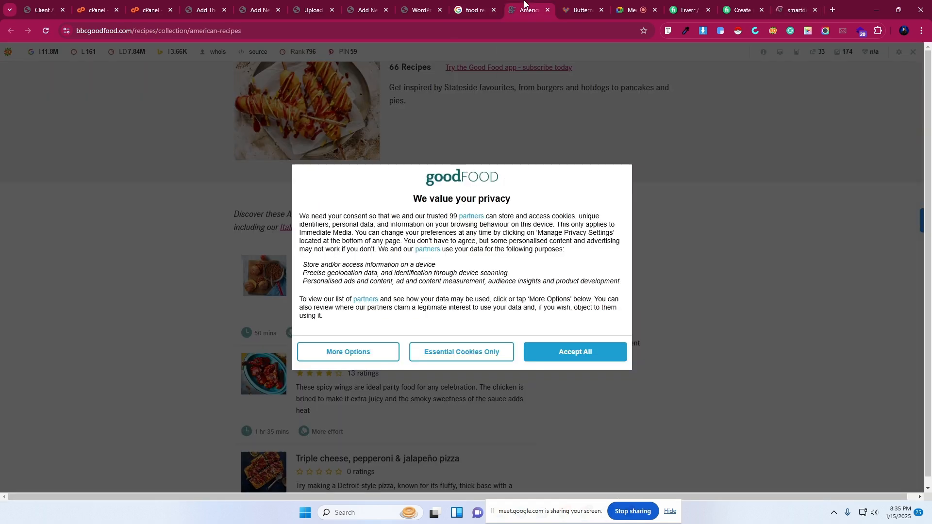
pyautogui.click(544, 358)
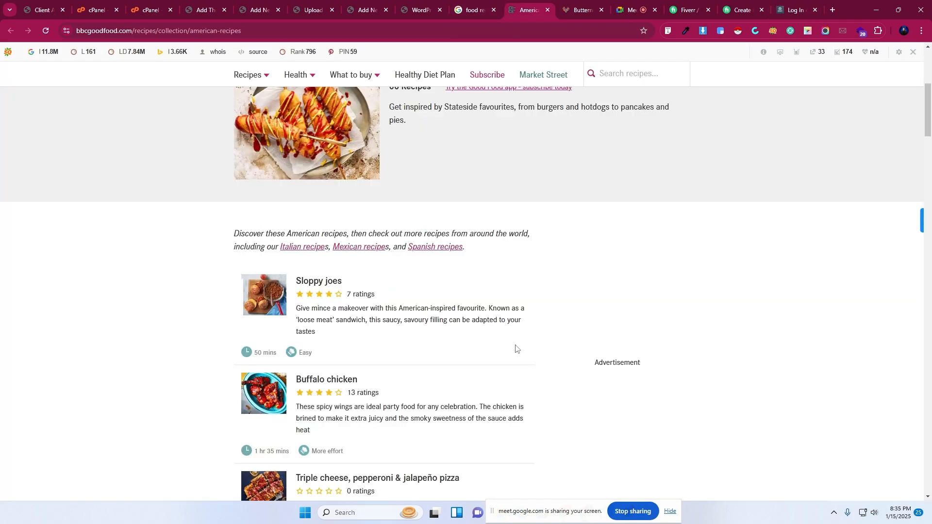
pyautogui.scroll(5, 534, 323)
# Log in to Smart Developer Pro's admin with captcha answer 3, deferring email verification.
pyautogui.click(784, 2)
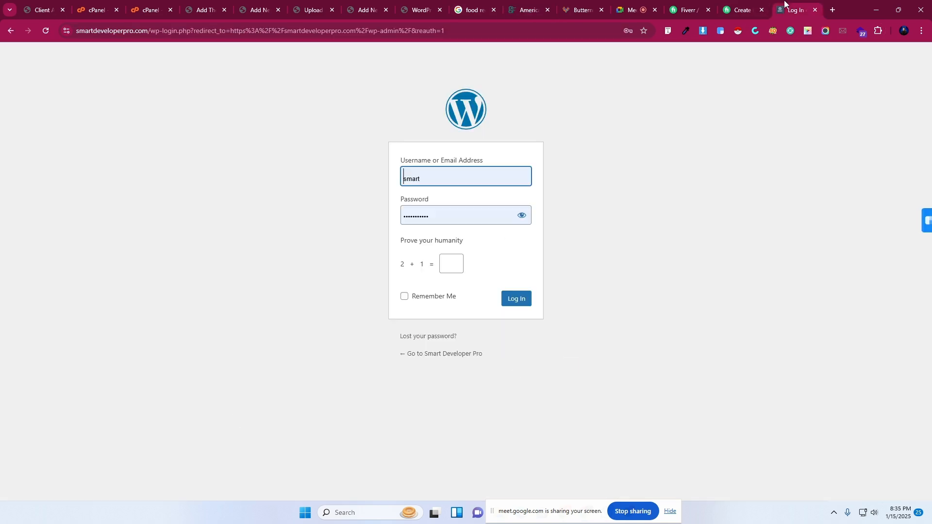
pyautogui.click(446, 267)
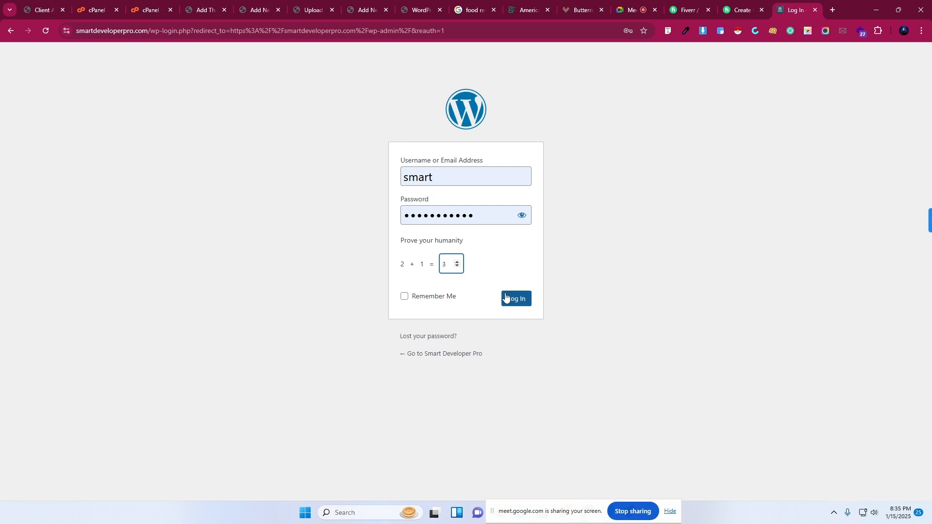
pyautogui.click(519, 302)
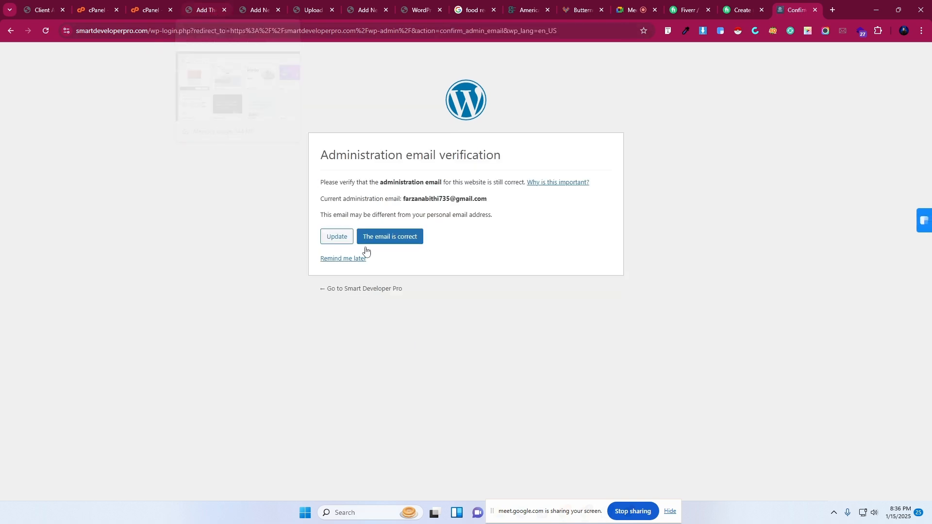
pyautogui.click(334, 262)
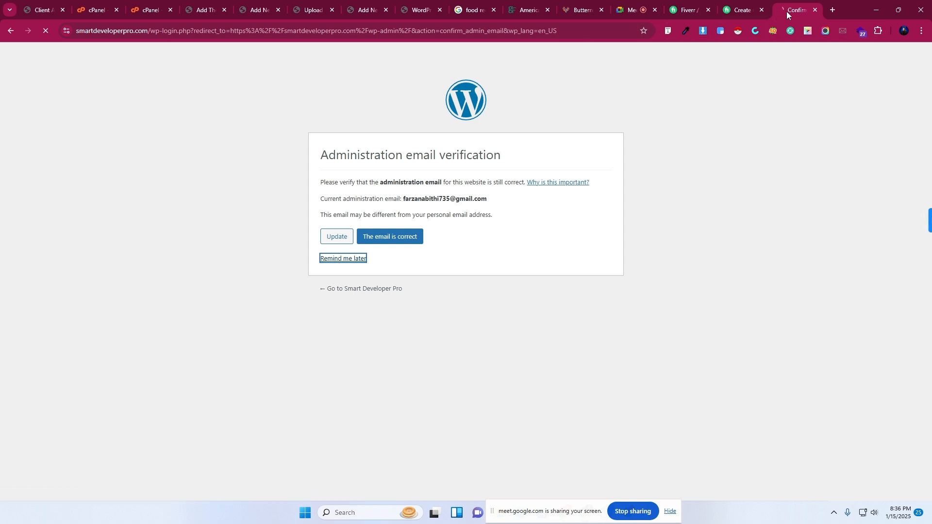
# Move the admin tab beside Add Themes, scan its dashboard, then return to Add Themes.
pyautogui.moveTo(785, 11); pyautogui.dragTo(256, 1)
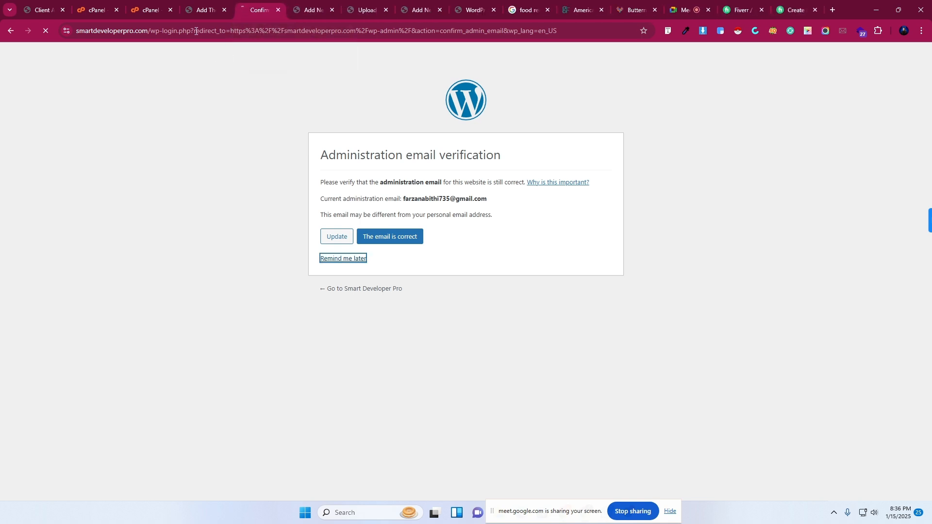
pyautogui.moveTo(196, 10)
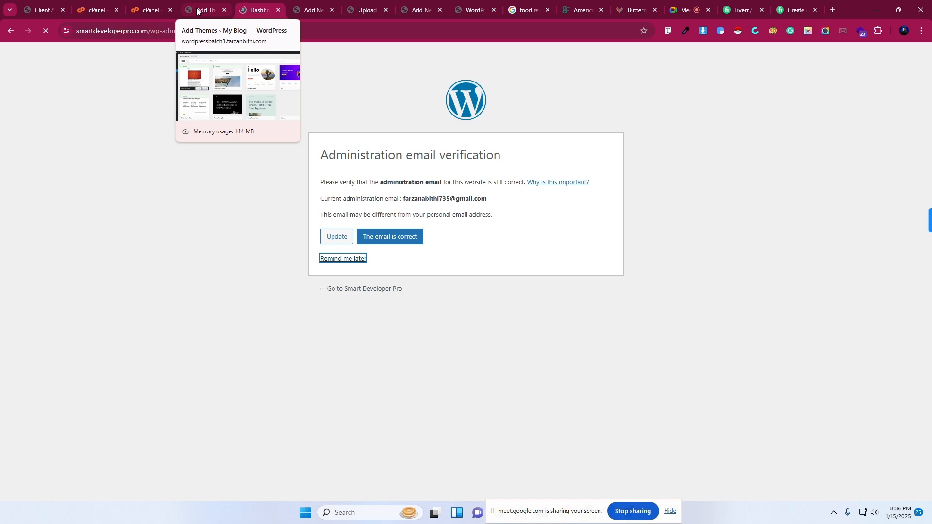
pyautogui.scroll(-5, 48, 336)
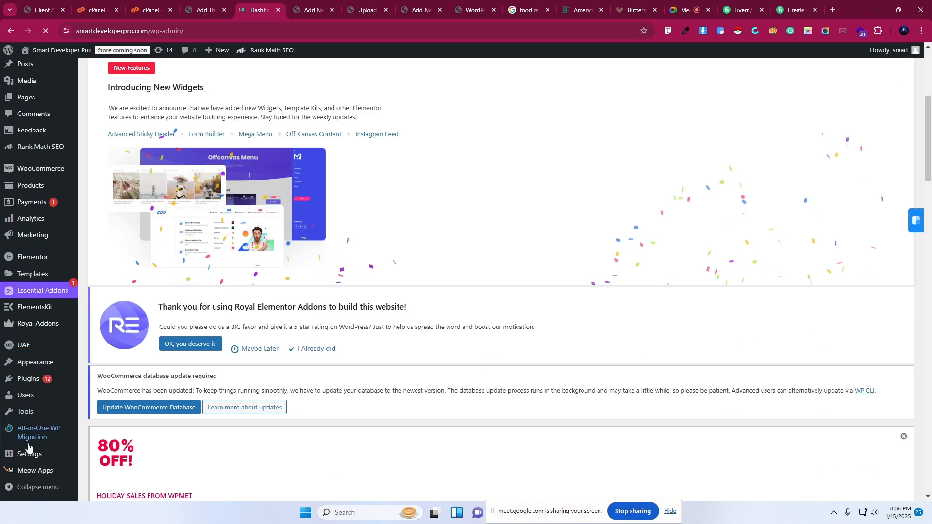
pyautogui.scroll(5, 29, 471)
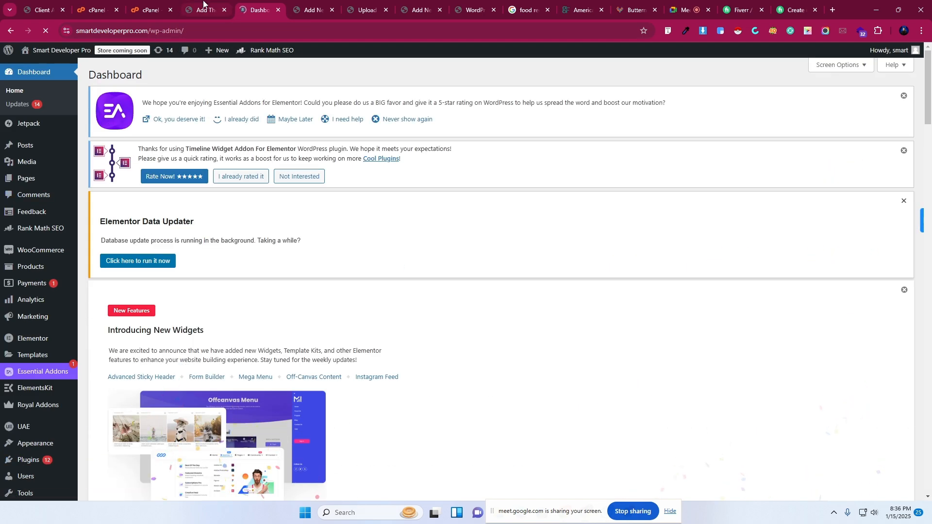
pyautogui.click(202, 9)
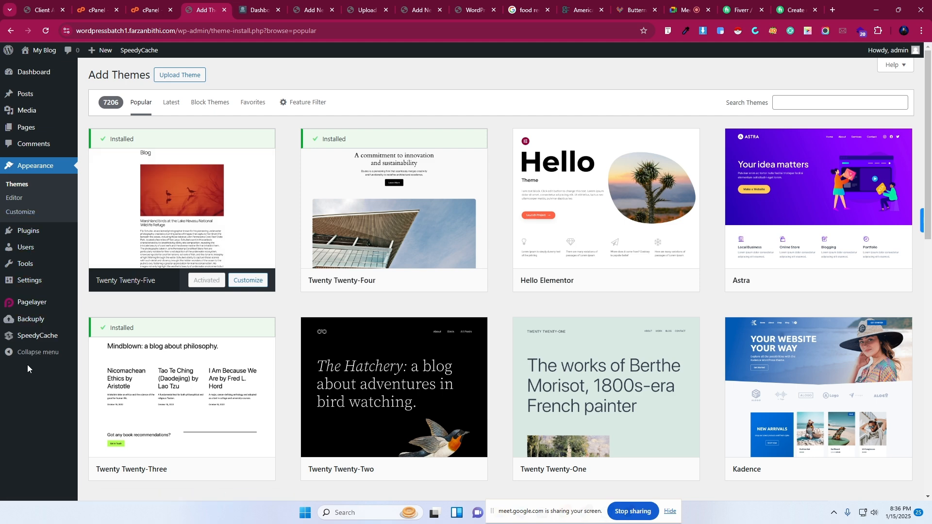
pyautogui.click(273, 4)
pyautogui.scroll(-4, 16, 358)
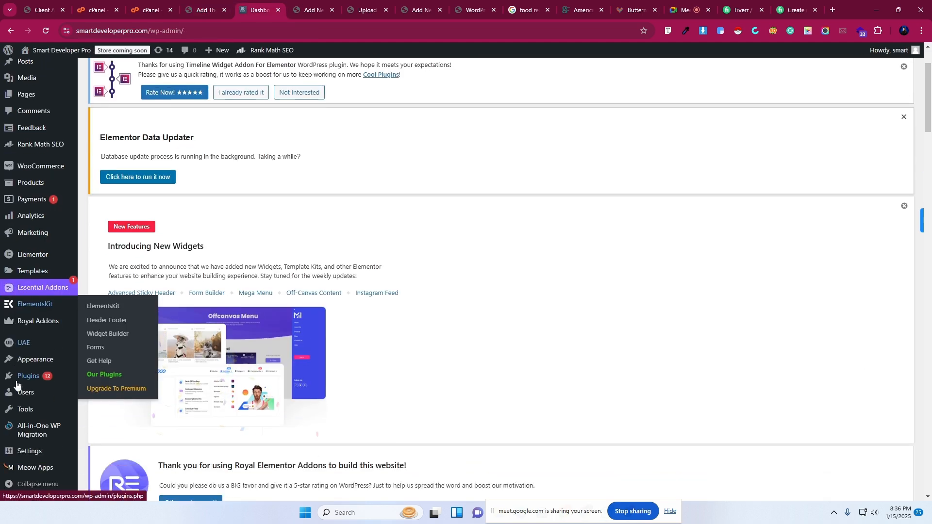
pyautogui.scroll(3, 46, 170)
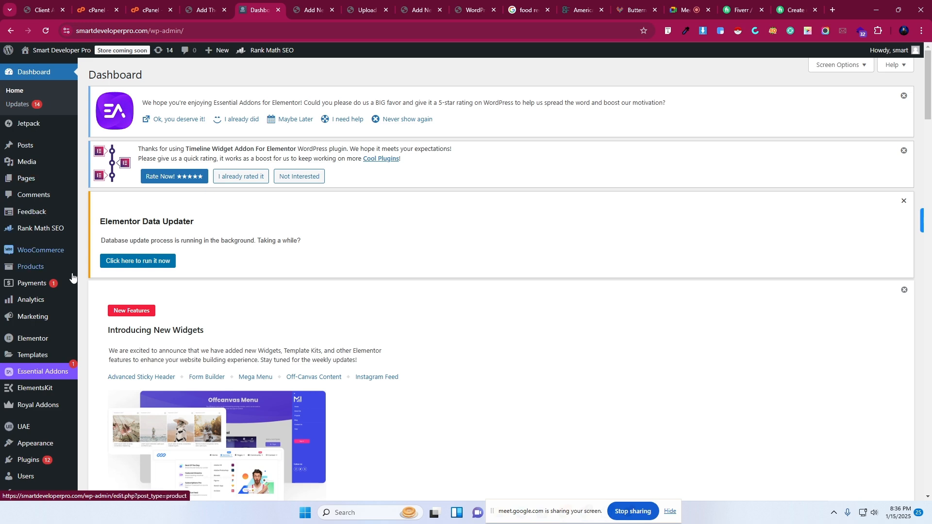
pyautogui.scroll(-6, 20, 427)
pyautogui.moveTo(19, 466)
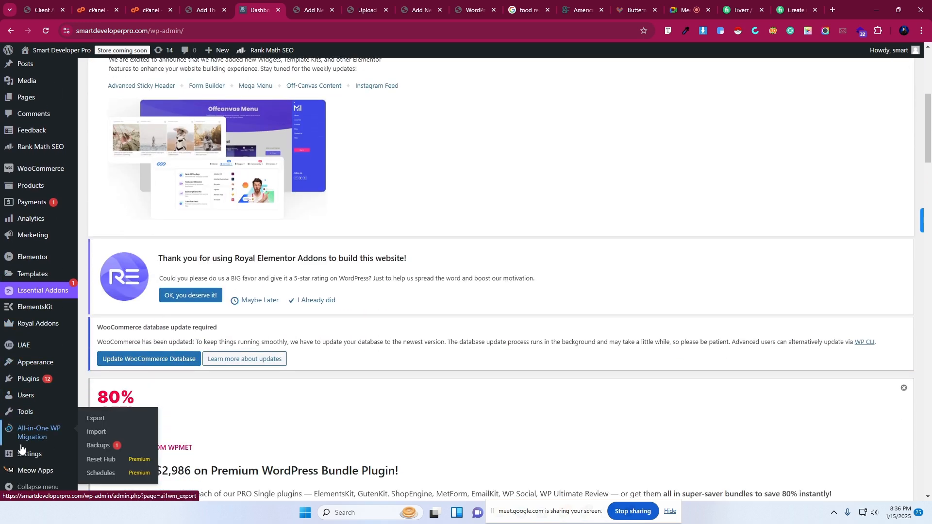
pyautogui.click(204, 10)
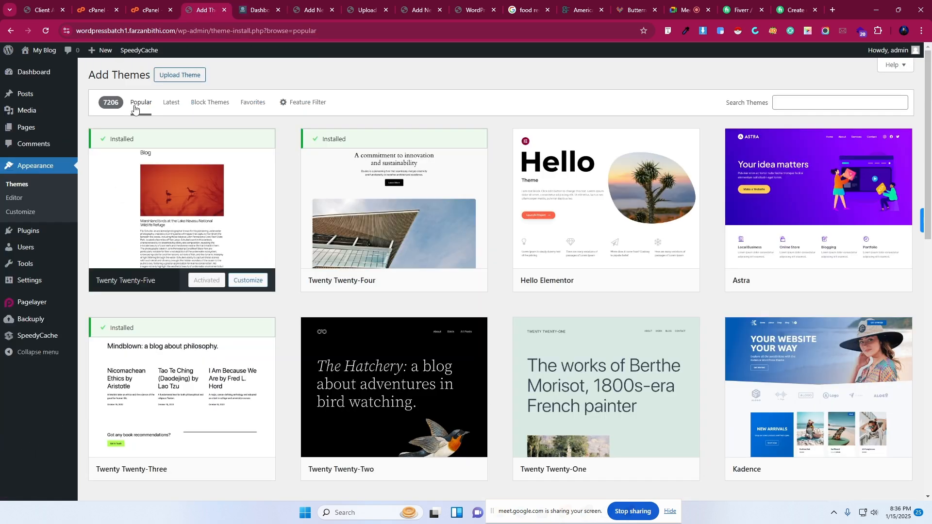
# Open the Installed Plugins list in a new tab, then return to the Add Themes page.
pyautogui.moveTo(29, 239)
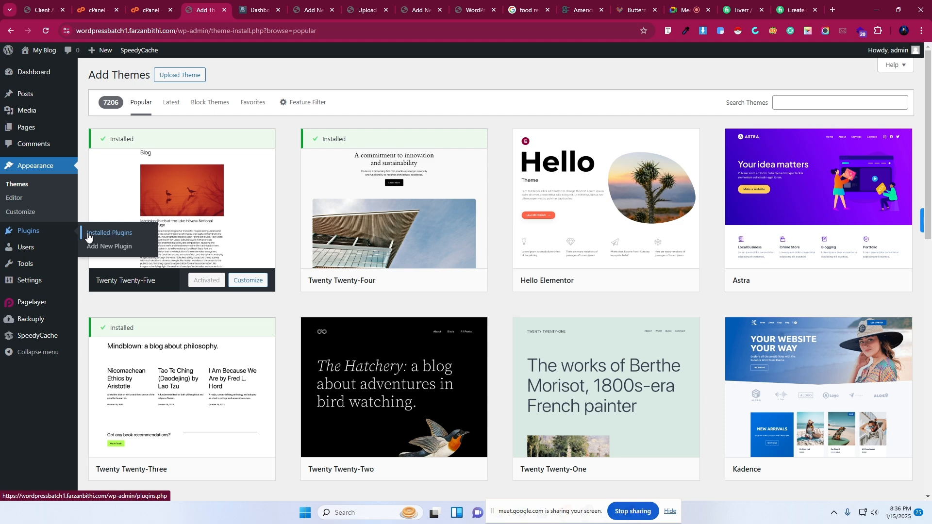
pyautogui.rightClick(118, 237)
pyautogui.click(147, 245)
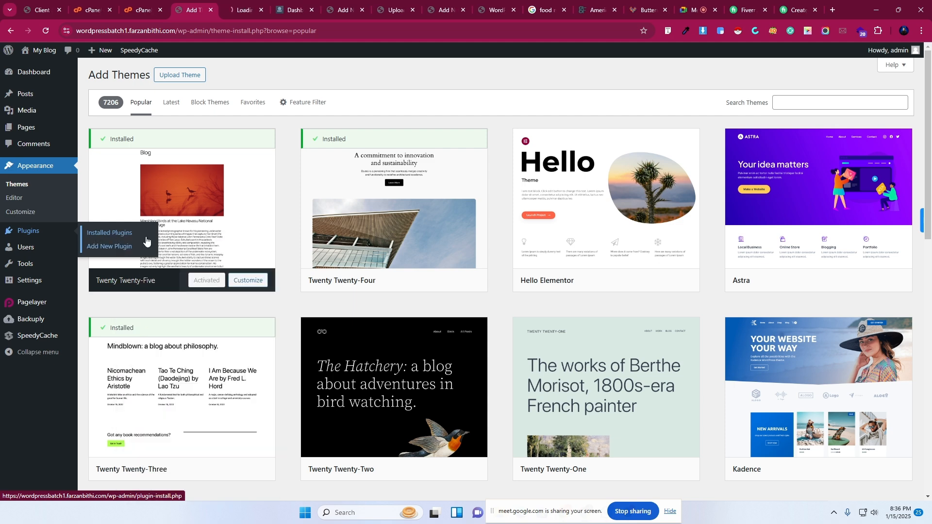
pyautogui.click(240, 9)
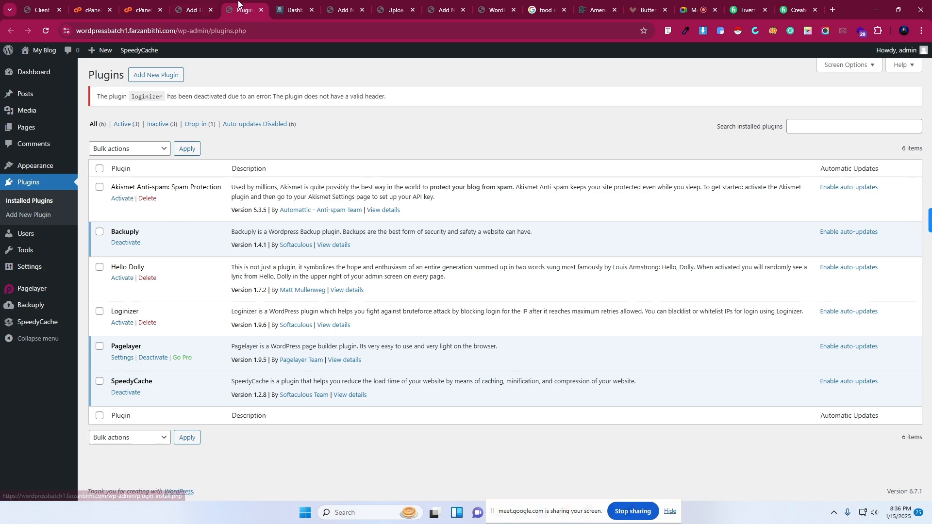
pyautogui.click(196, 4)
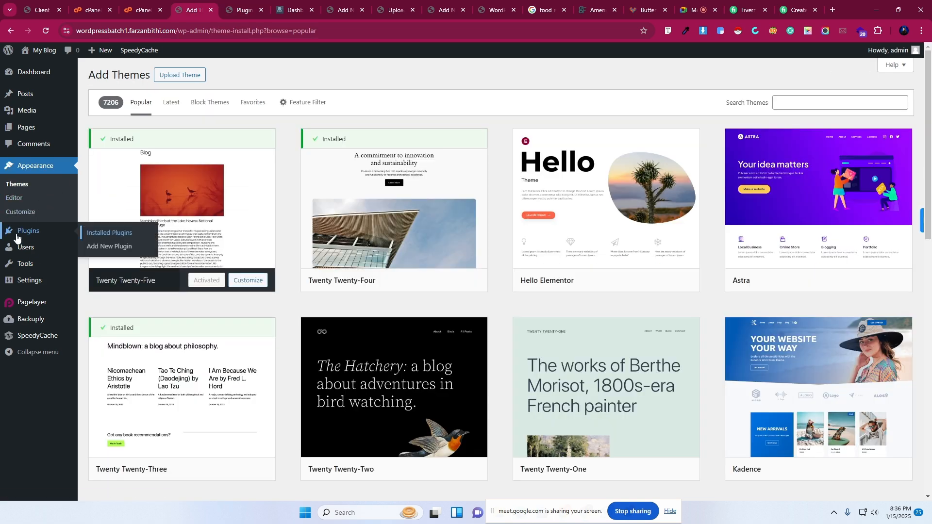
# Open Add New Plugin in its own tab and focus the Search Plugins box.
pyautogui.rightClick(120, 250)
pyautogui.click(148, 260)
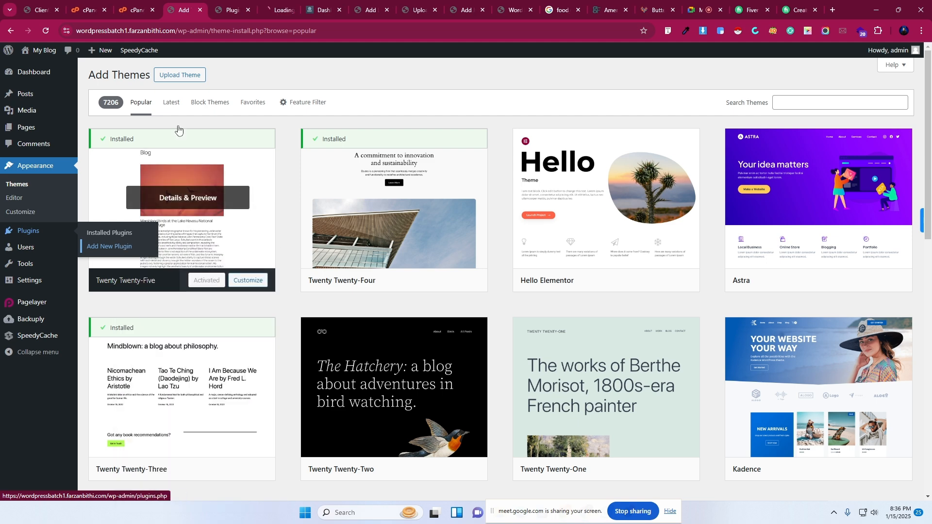
pyautogui.click(286, 4)
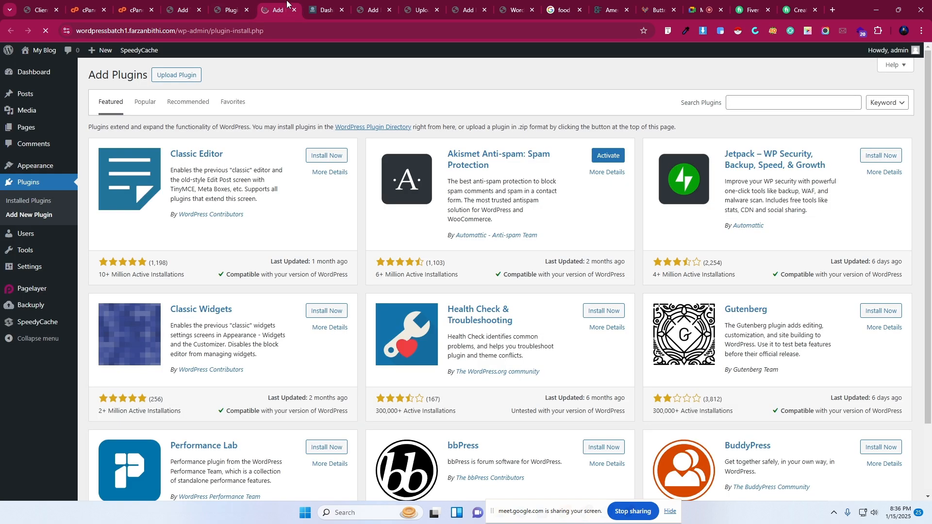
pyautogui.click(739, 106)
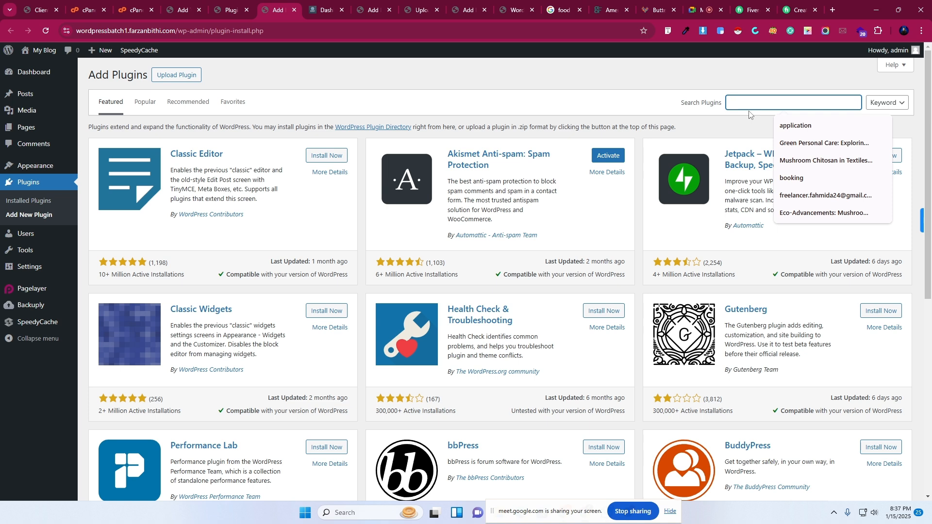
pyautogui.moveTo(51, 236)
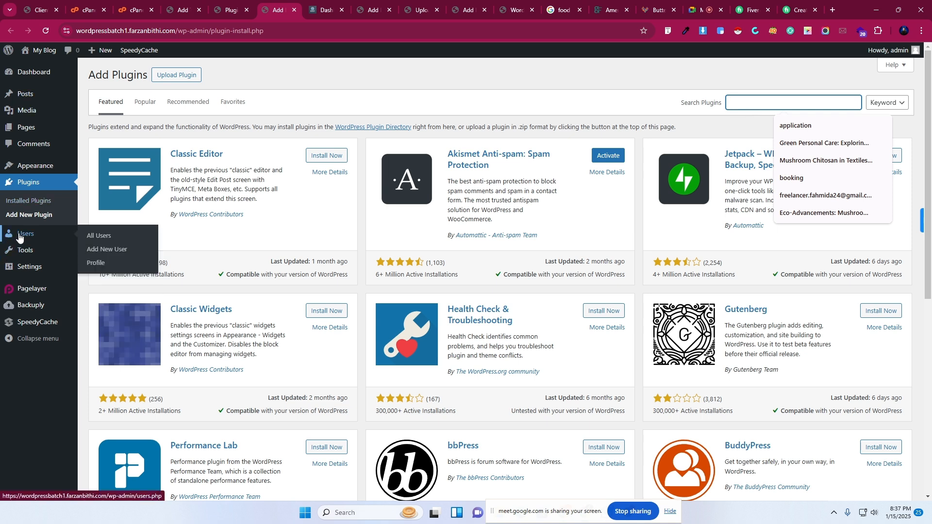
# View the All Users list and briefly select the admin account's email address.
pyautogui.click(94, 236)
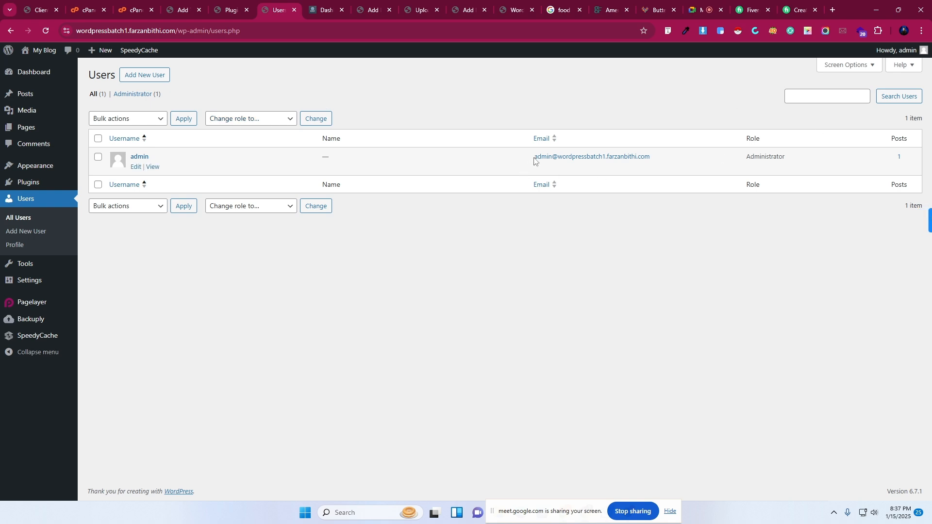
pyautogui.moveTo(534, 160); pyautogui.dragTo(661, 162)
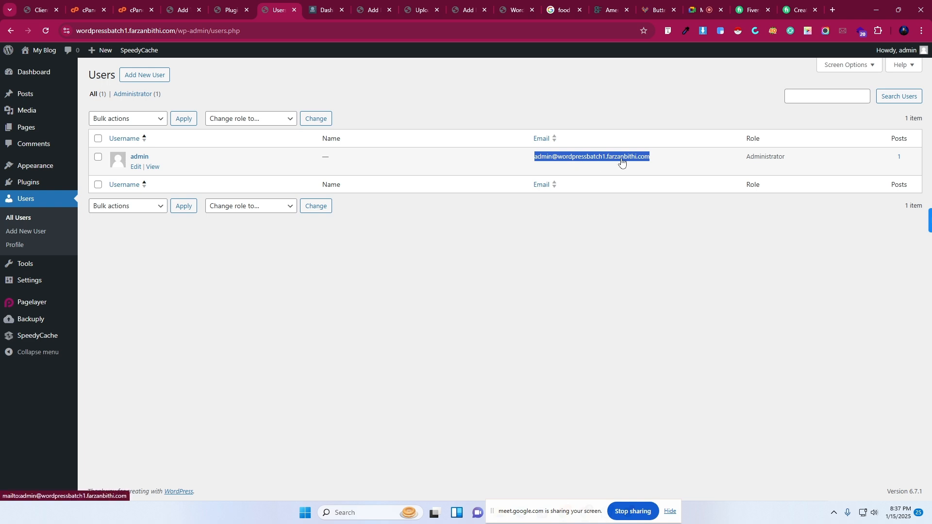
pyautogui.click(619, 226)
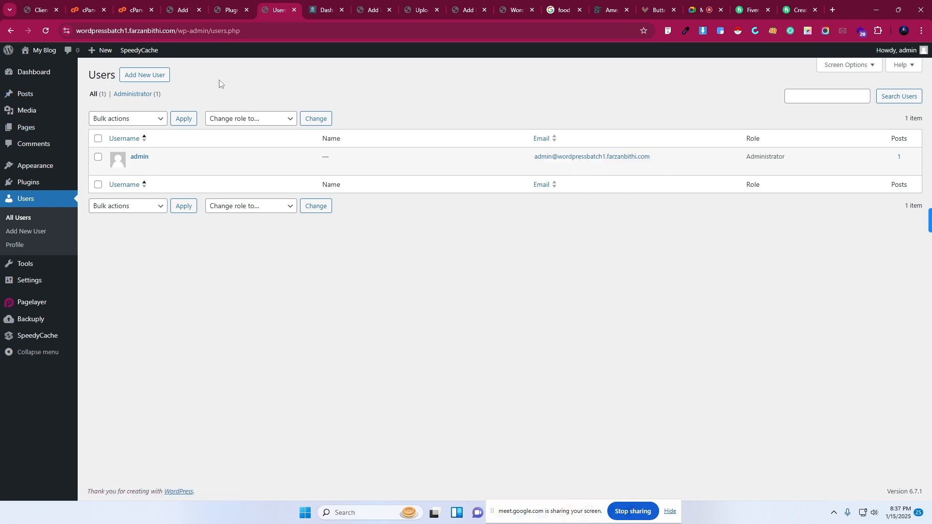
# Open the Add New User form in a new tab and enter the new username.
pyautogui.rightClick(137, 76)
pyautogui.click(161, 85)
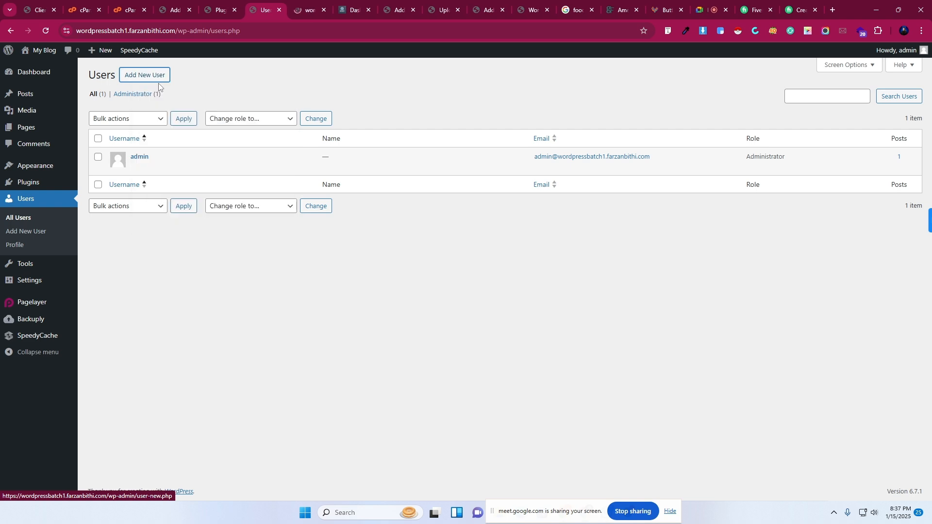
pyautogui.click(309, 9)
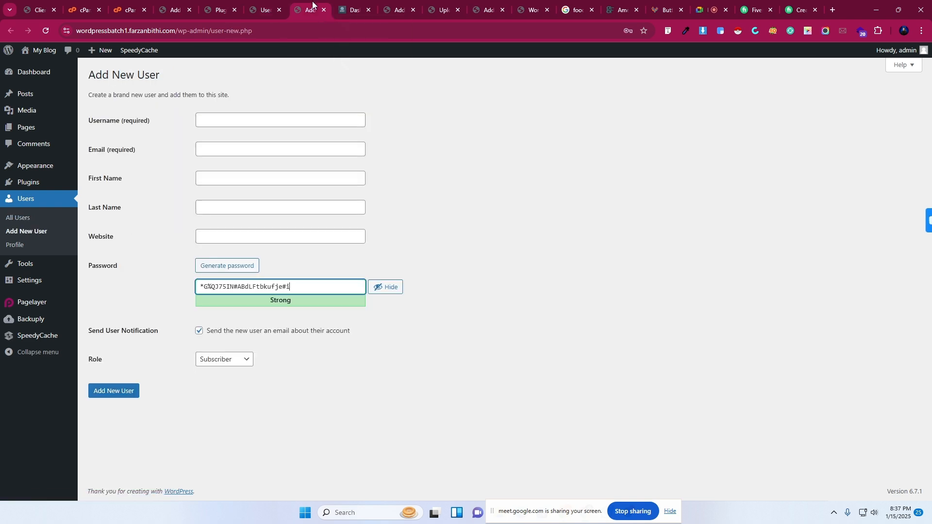
pyautogui.click(207, 124)
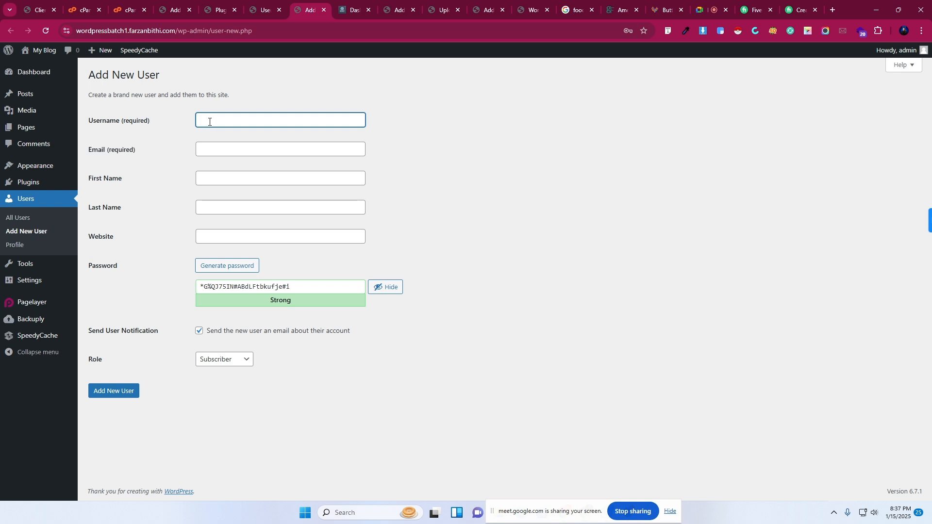
pyautogui.moveTo(528, 508); pyautogui.dragTo(154, 515)
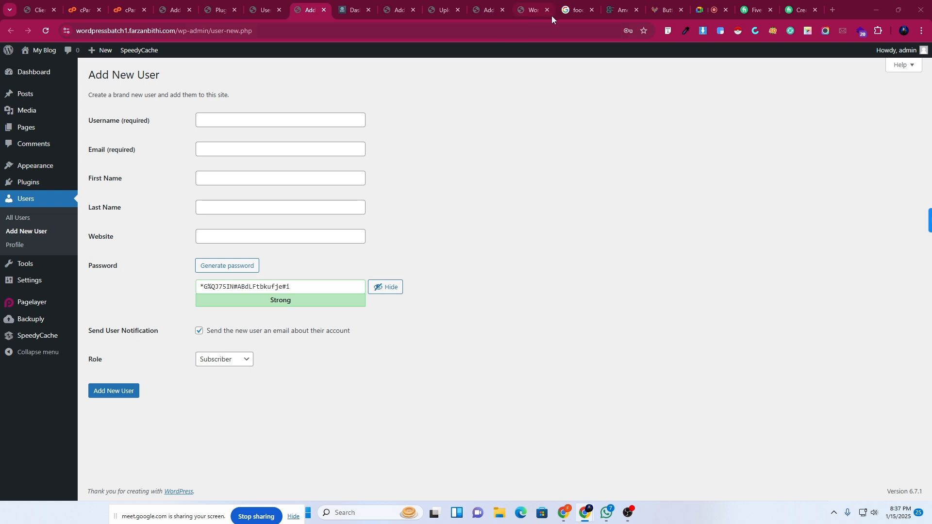
pyautogui.click(210, 117)
pyautogui.write('E')
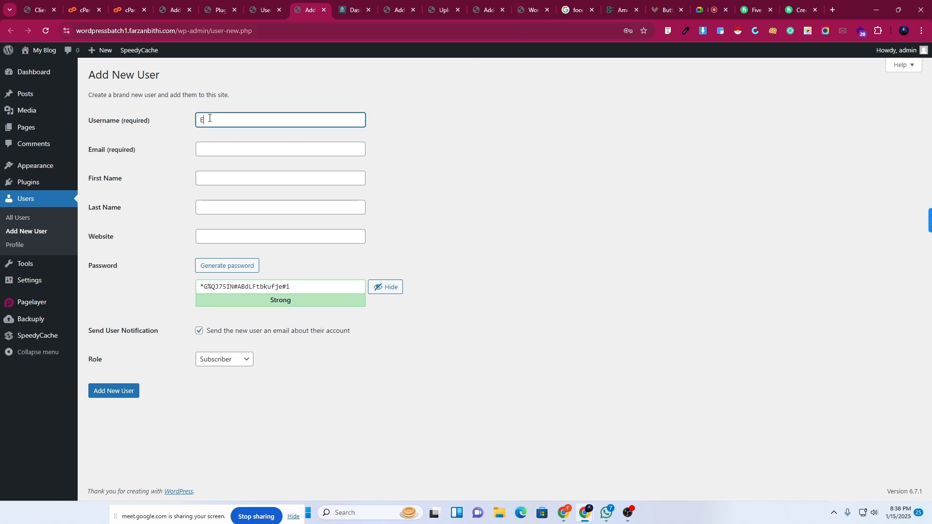
pyautogui.write('iya')
pyautogui.click(218, 154)
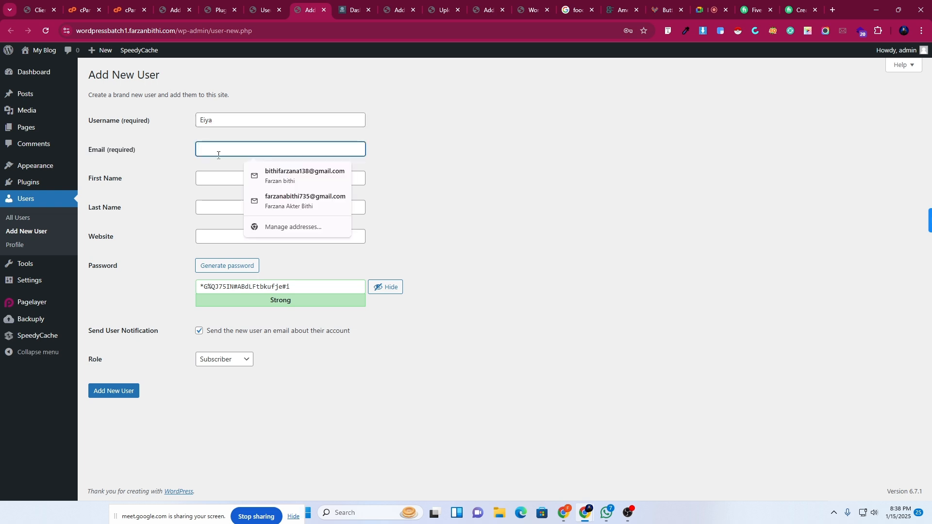
pyautogui.click(141, 204)
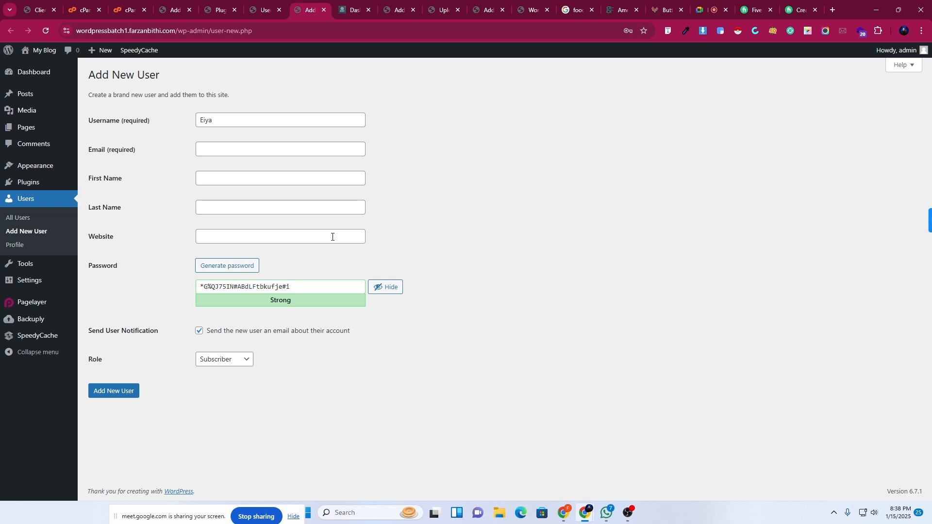
# Replace the generated password with a custom strong password, keeping the notification email checked.
pyautogui.click(250, 287)
pyautogui.moveTo(314, 289); pyautogui.dragTo(188, 288)
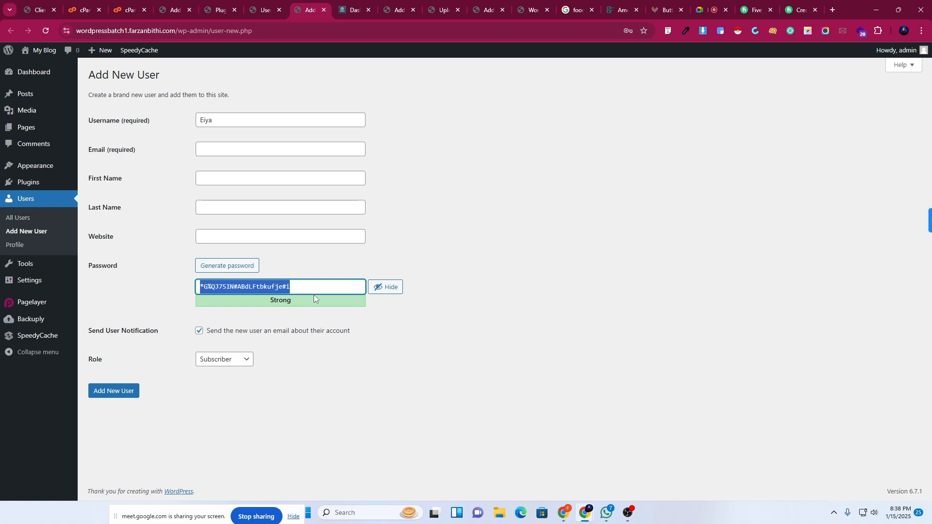
pyautogui.press('BackSpace')
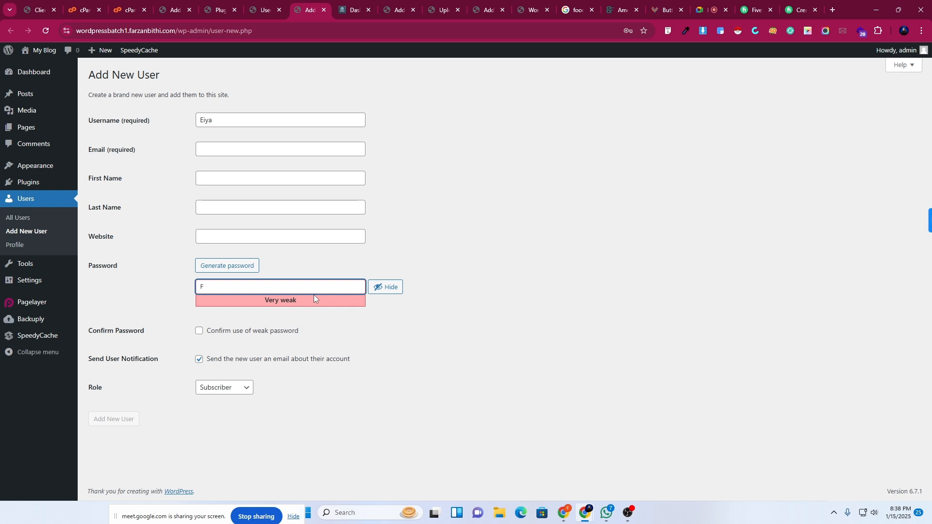
pyautogui.press('BackSpace')
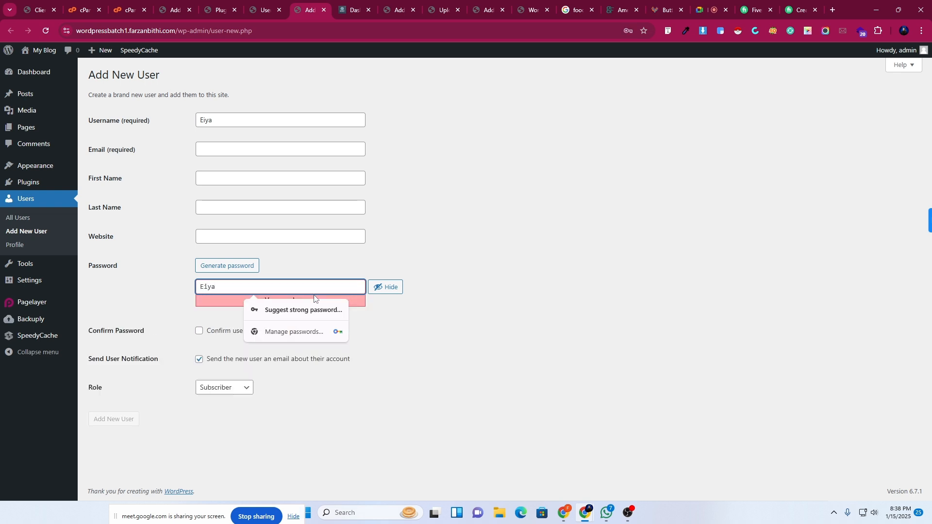
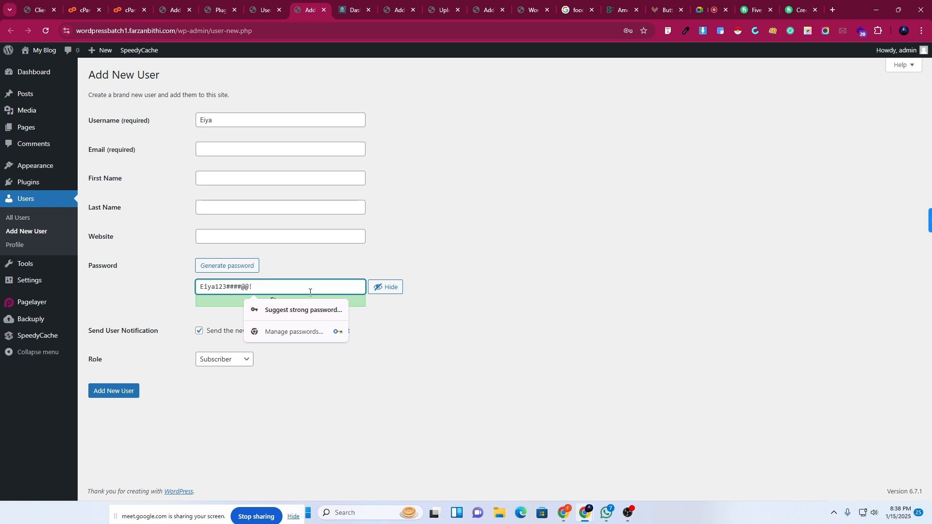
pyautogui.click(176, 304)
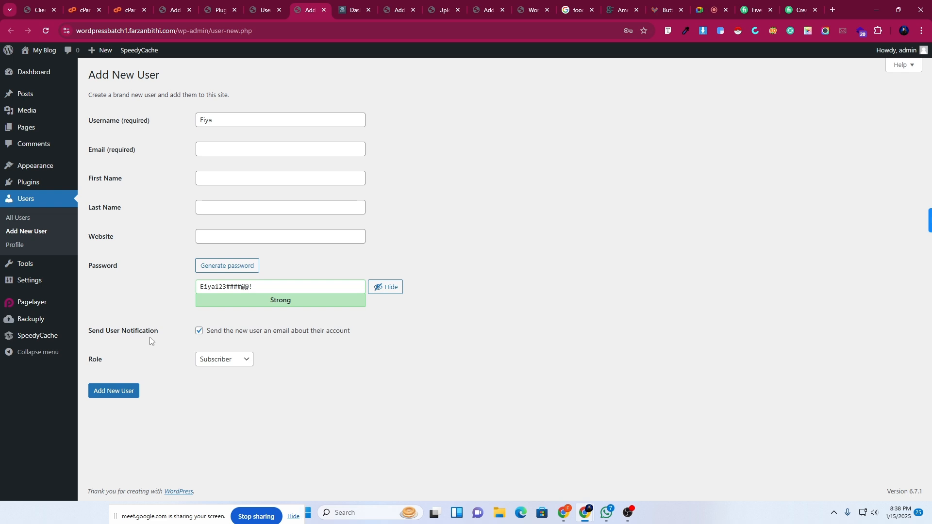
pyautogui.click(201, 336)
pyautogui.click(202, 335)
# Set the new user's Role to Administrator.
pyautogui.click(212, 365)
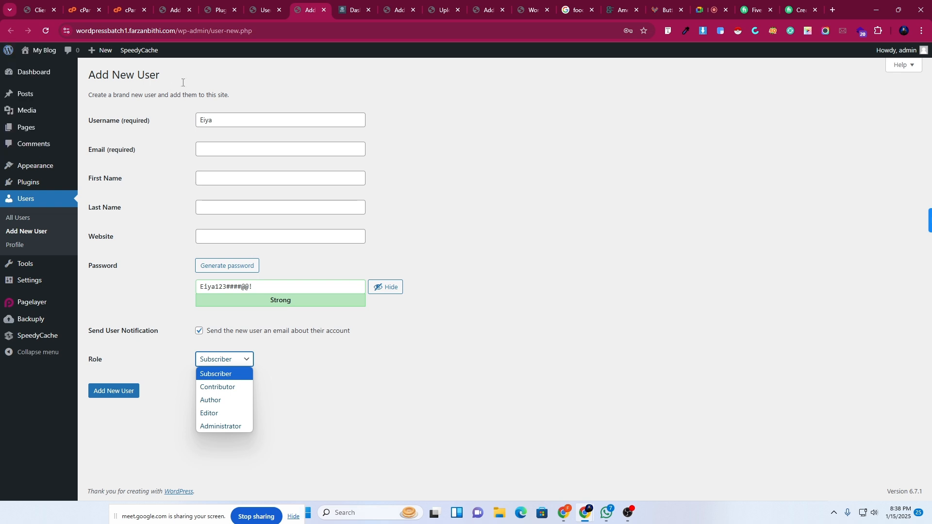
pyautogui.moveTo(38, 79)
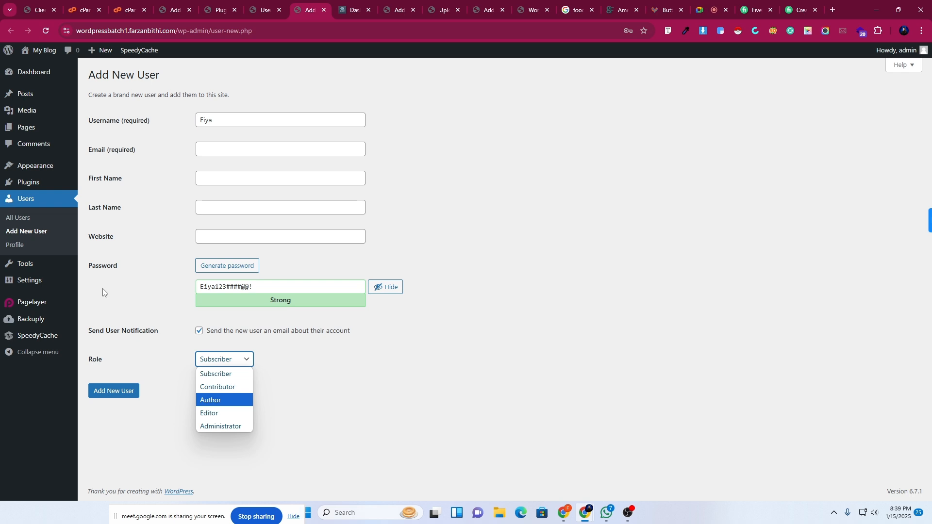
pyautogui.click(237, 427)
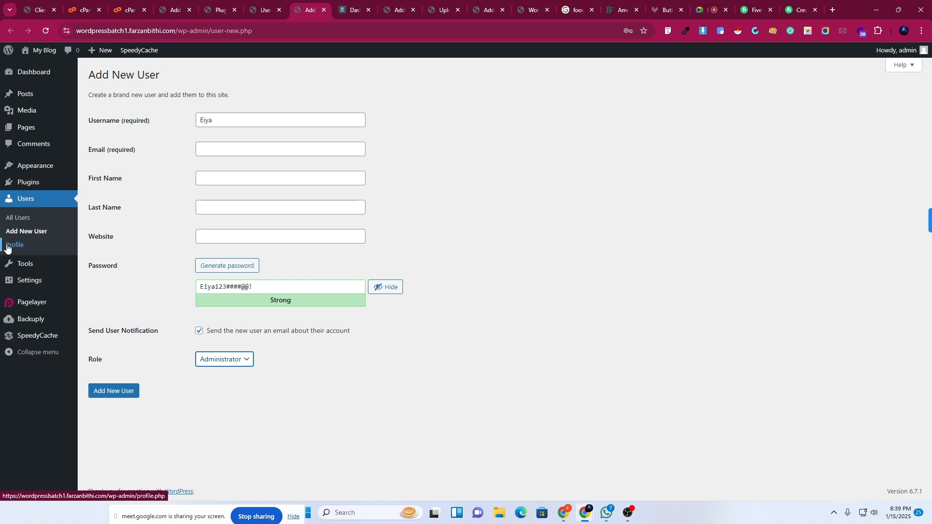
# Go to Settings › General and leave the unsaved user form.
pyautogui.moveTo(30, 279)
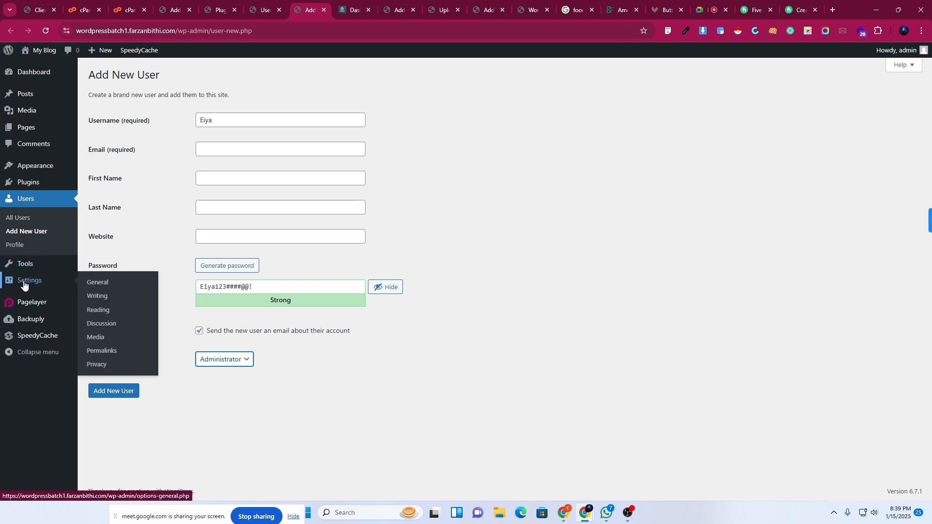
pyautogui.click(97, 282)
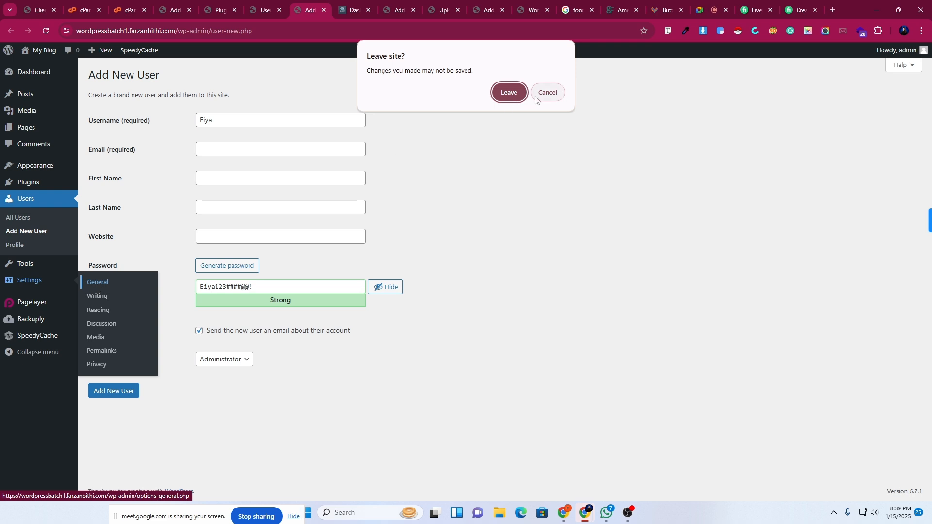
pyautogui.click(510, 93)
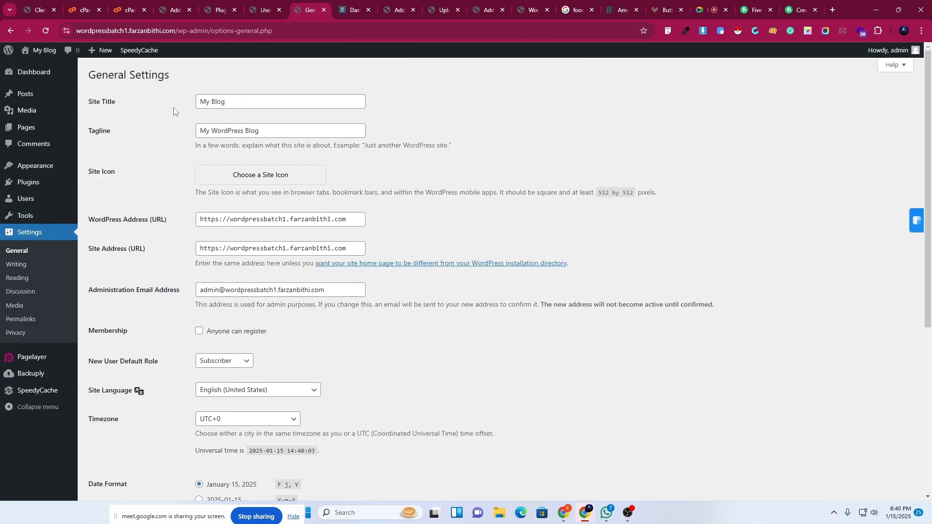
# Switch to the Smart Developer Pro dashboard, open Settings › General, and scroll to Site Title.
pyautogui.moveTo(46, 56)
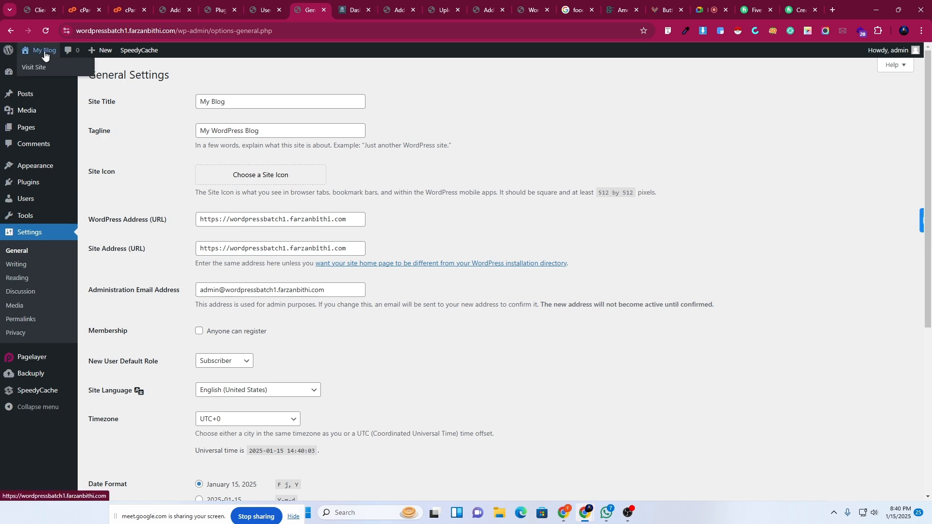
pyautogui.hotkey('ctrl', 'Tab')
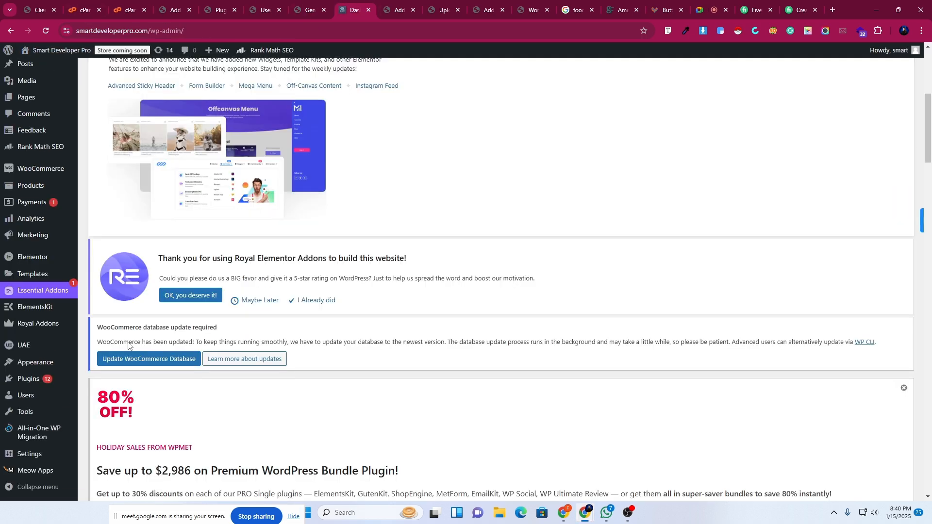
pyautogui.scroll(4, 58, 97)
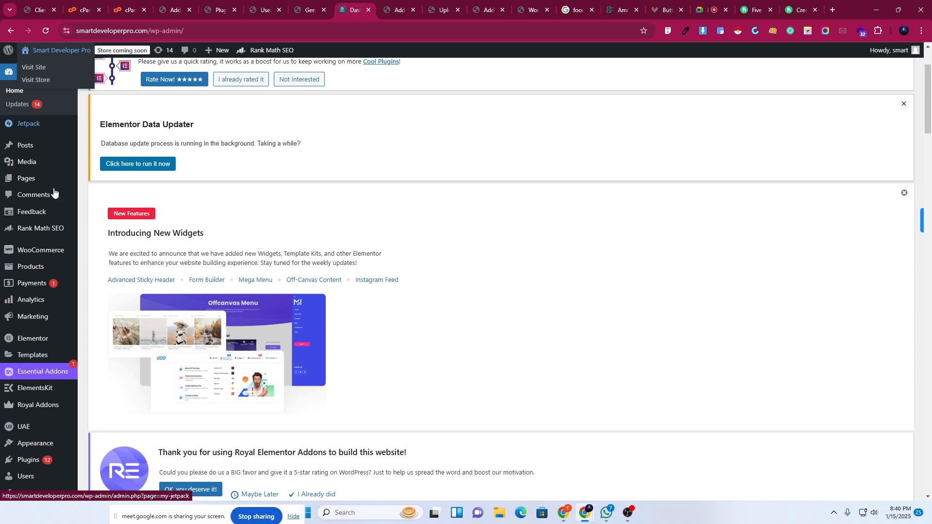
pyautogui.scroll(-6, 49, 292)
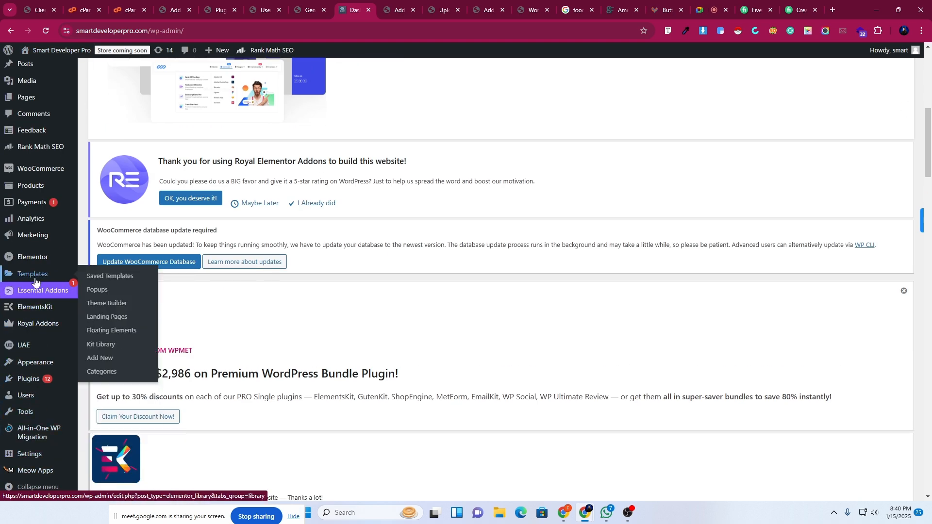
pyautogui.moveTo(27, 450)
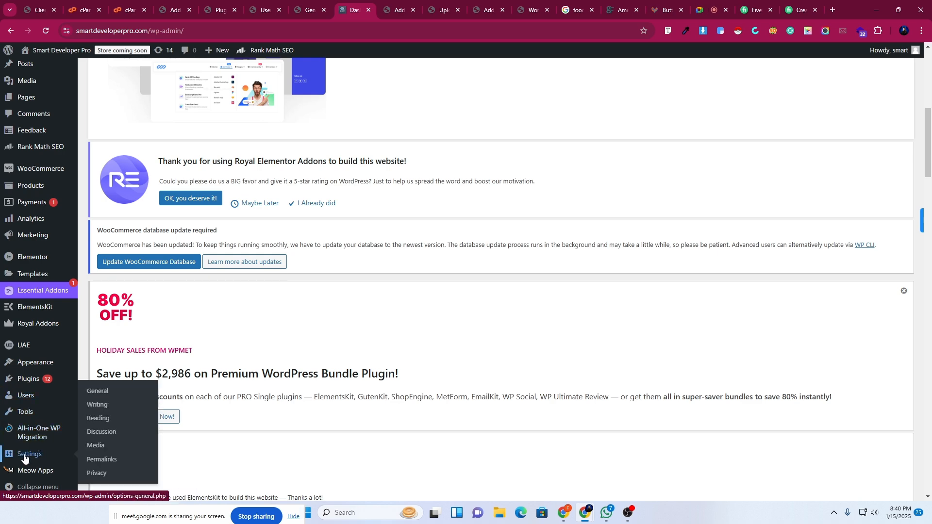
pyautogui.click(94, 396)
pyautogui.scroll(-10, 346, 320)
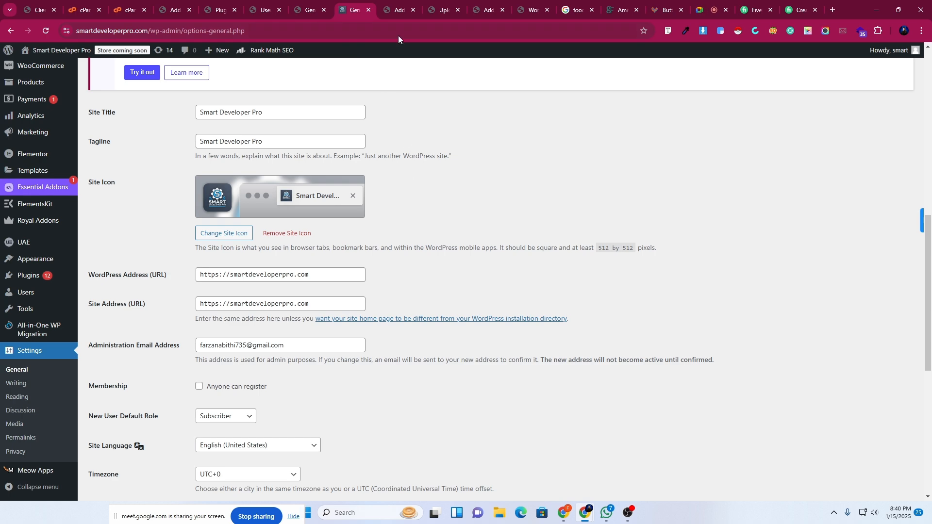
# Search Google in a new tab for site:smartdeveloperpro to check for indexed pages.
pyautogui.click(833, 9)
pyautogui.click(341, 31)
pyautogui.write('site')
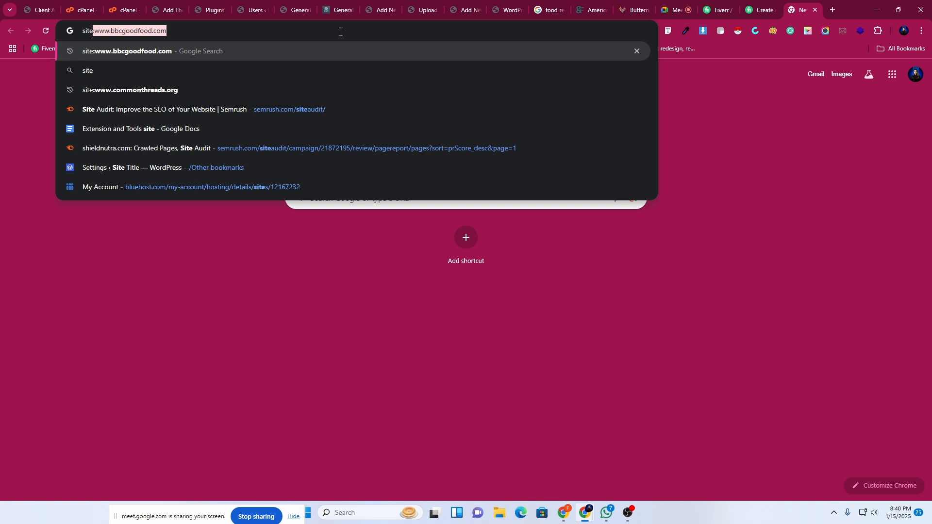
pyautogui.write(':sm')
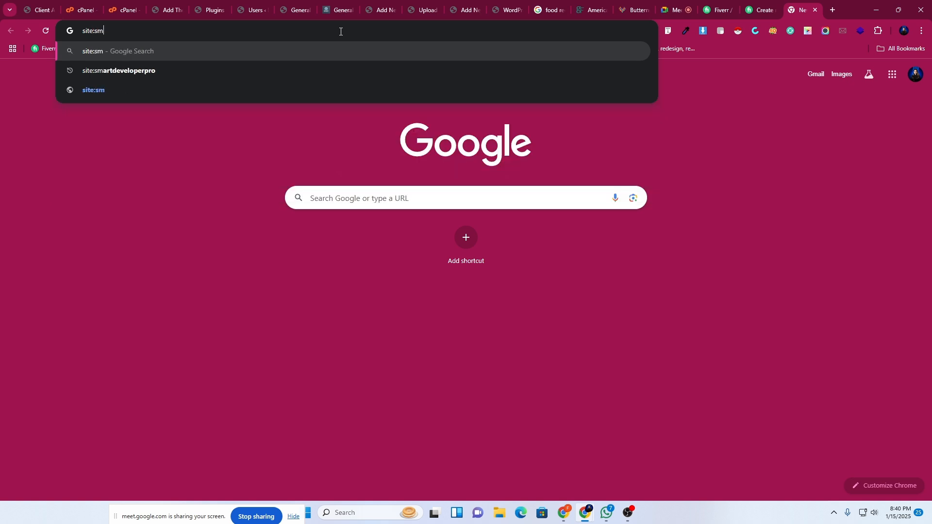
pyautogui.click(124, 77)
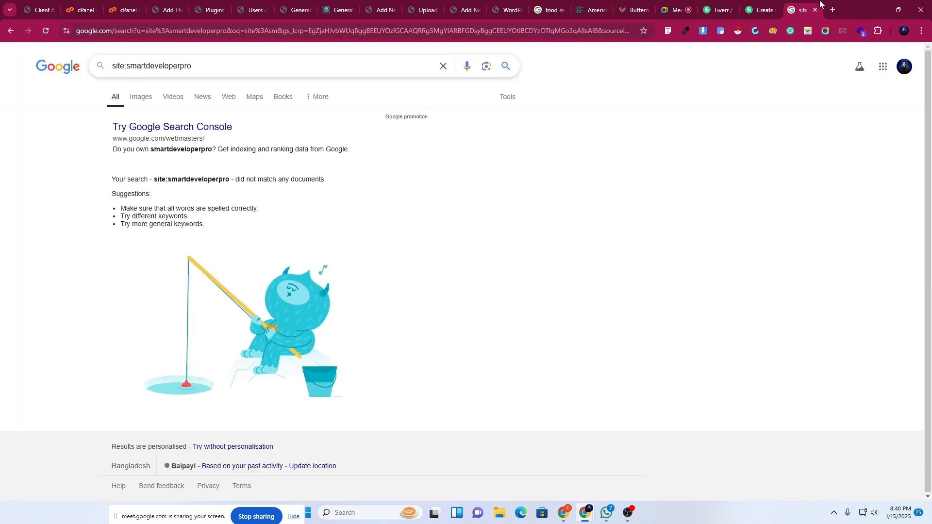
# Cycle through the Fiverr and Plugins tabs back to Smart Developer Pro's General Settings.
pyautogui.click(758, 10)
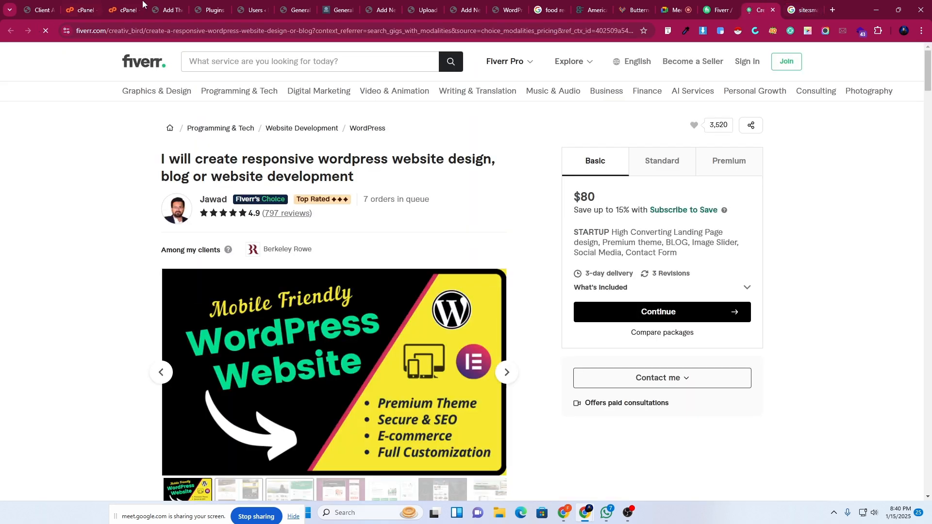
pyautogui.click(221, 4)
pyautogui.click(335, 4)
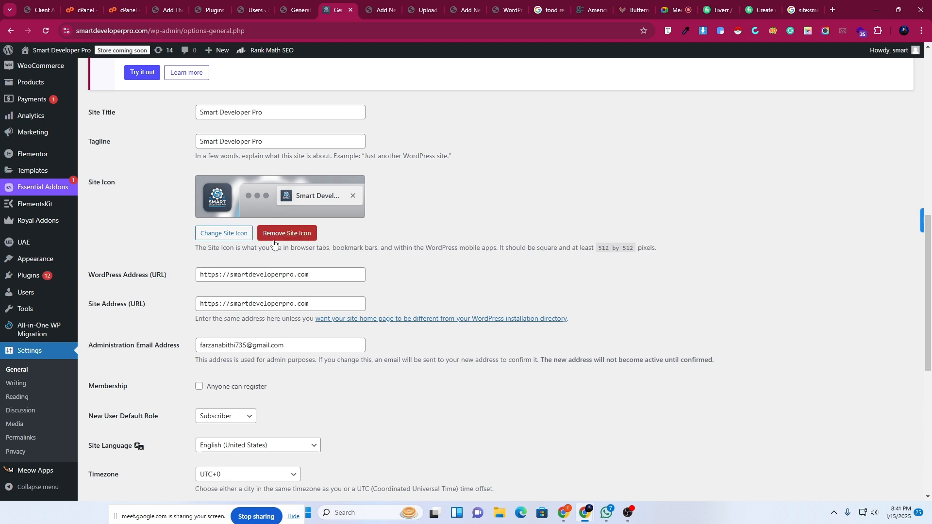
# Step through the Plugins, Add Themes and Users tabs, then open My Blog's Settings › General.
pyautogui.scroll(-2, 280, 199)
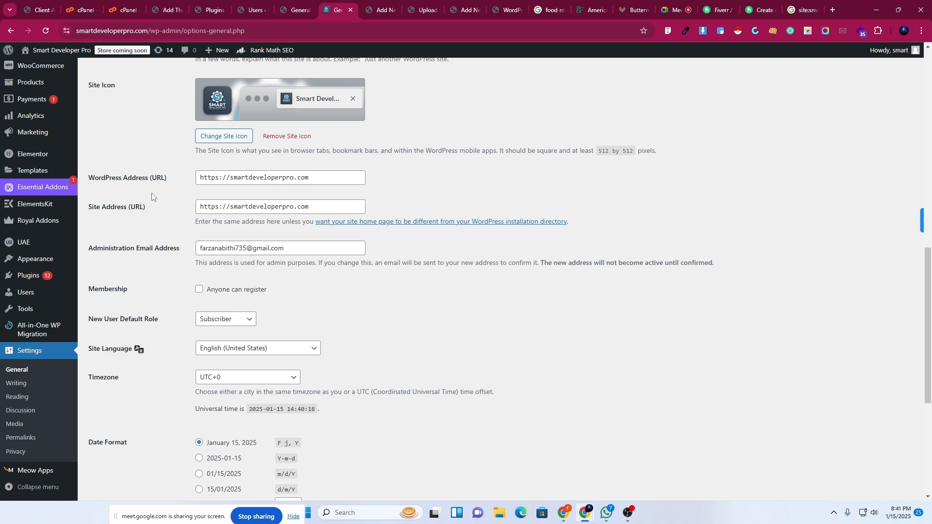
pyautogui.scroll(-1, 151, 193)
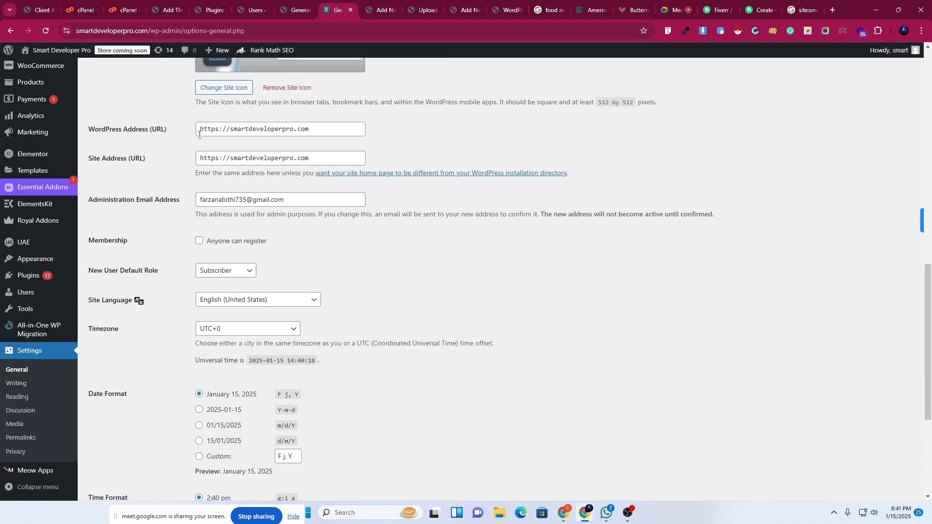
pyautogui.click(210, 5)
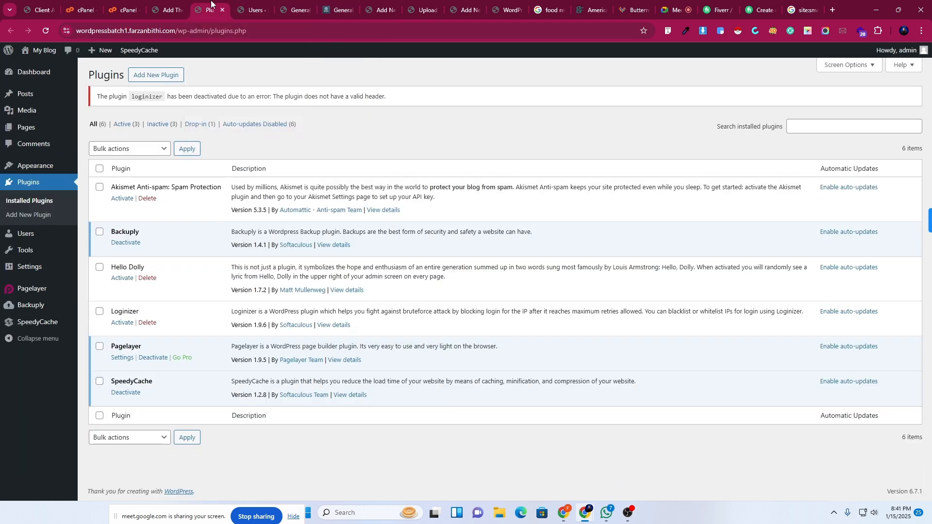
pyautogui.click(171, 6)
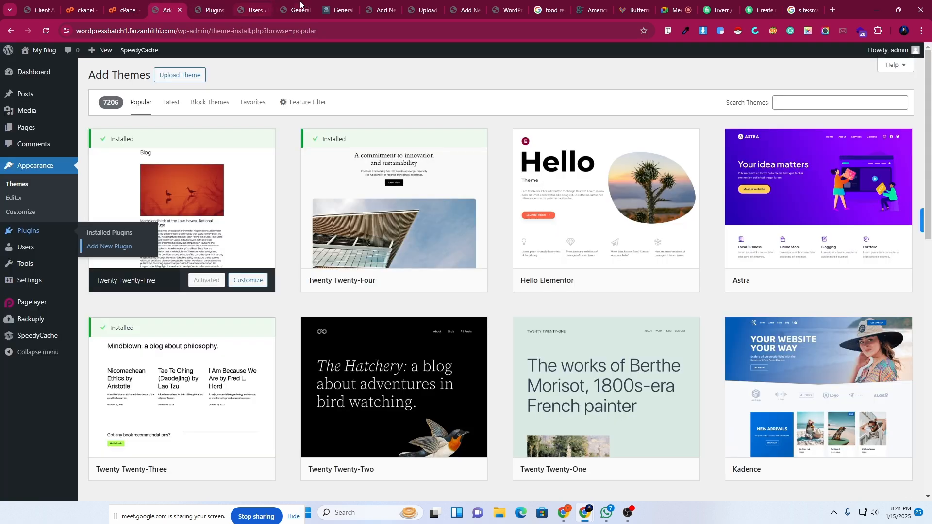
pyautogui.click(208, 10)
pyautogui.click(256, 7)
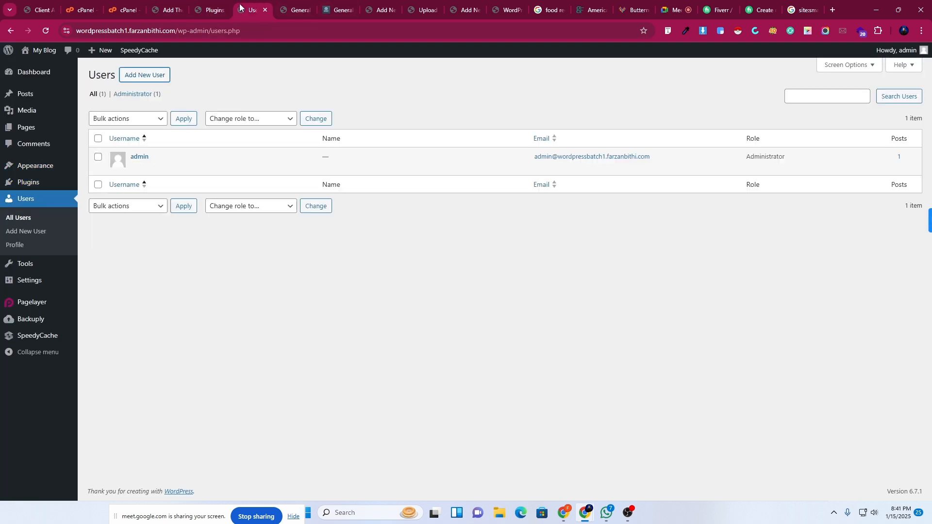
pyautogui.click(184, 10)
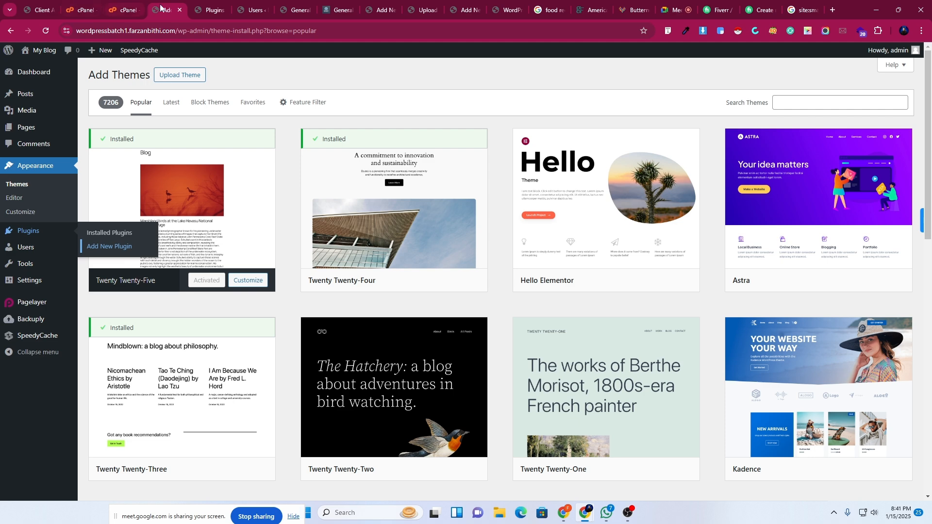
pyautogui.moveTo(69, 281)
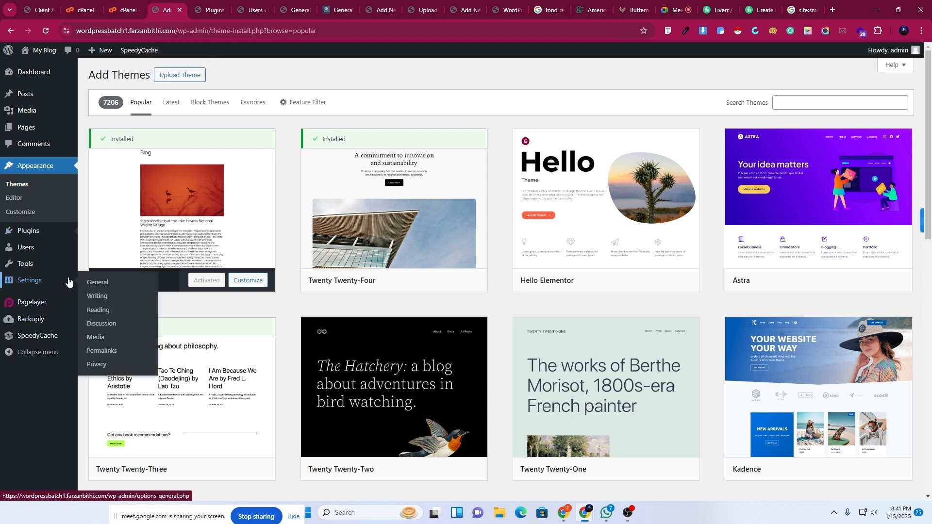
pyautogui.click(99, 283)
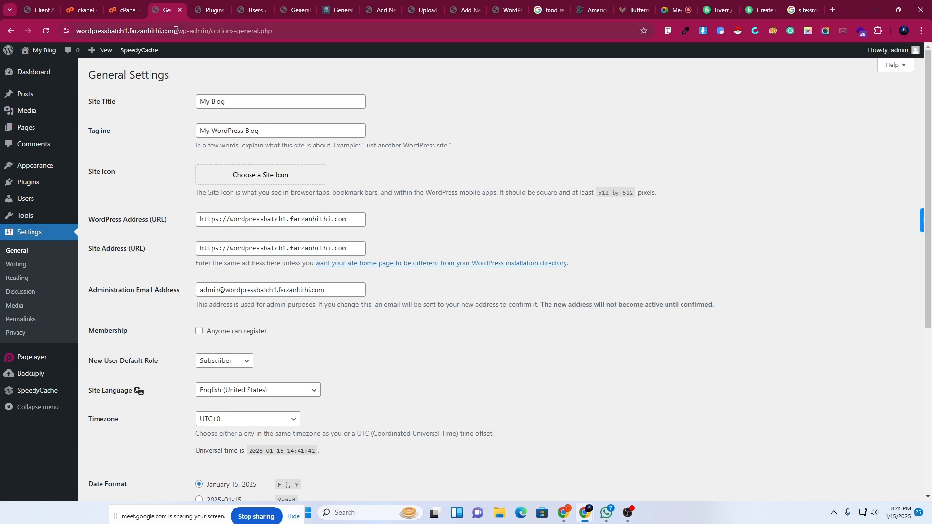
# Compare the My Blog and Smart Developer Pro domains and review the WordPress and Site Address fields.
pyautogui.moveTo(176, 30); pyautogui.dragTo(74, 31)
pyautogui.click(359, 3)
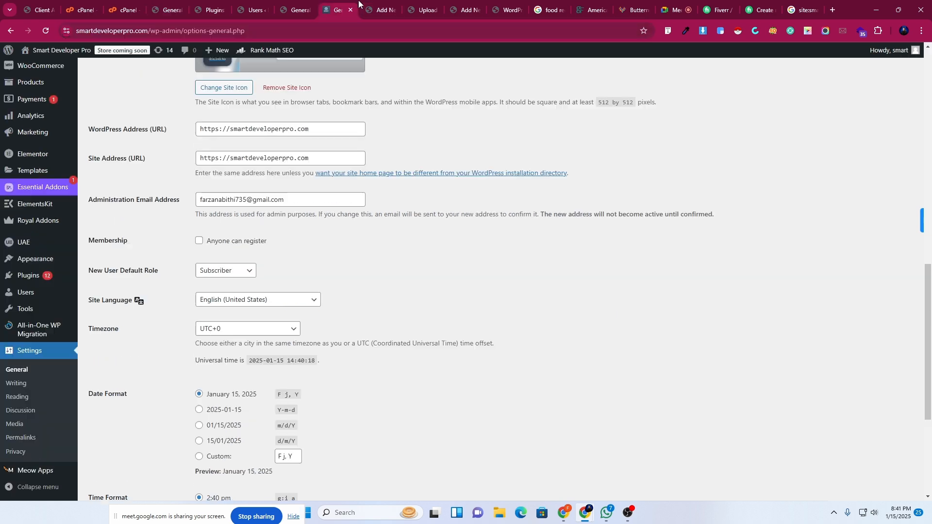
pyautogui.click(149, 30)
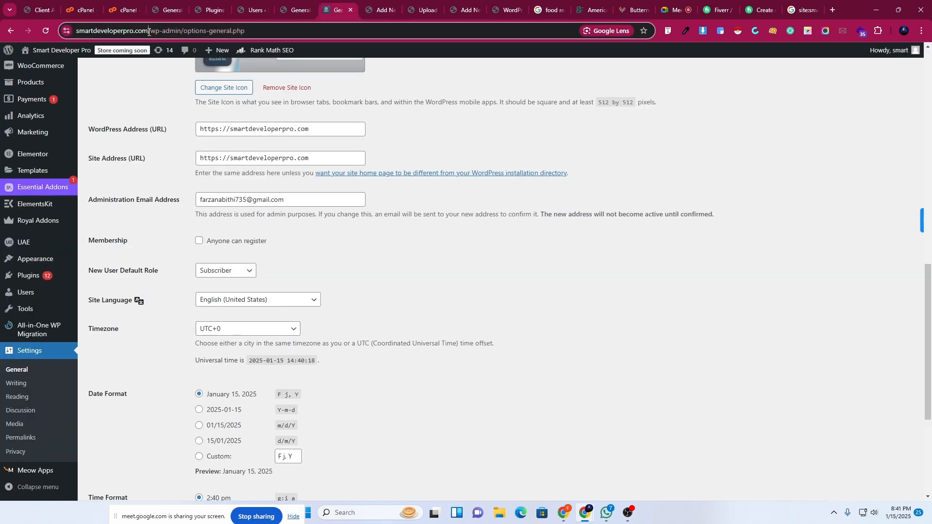
pyautogui.moveTo(148, 30); pyautogui.dragTo(77, 31)
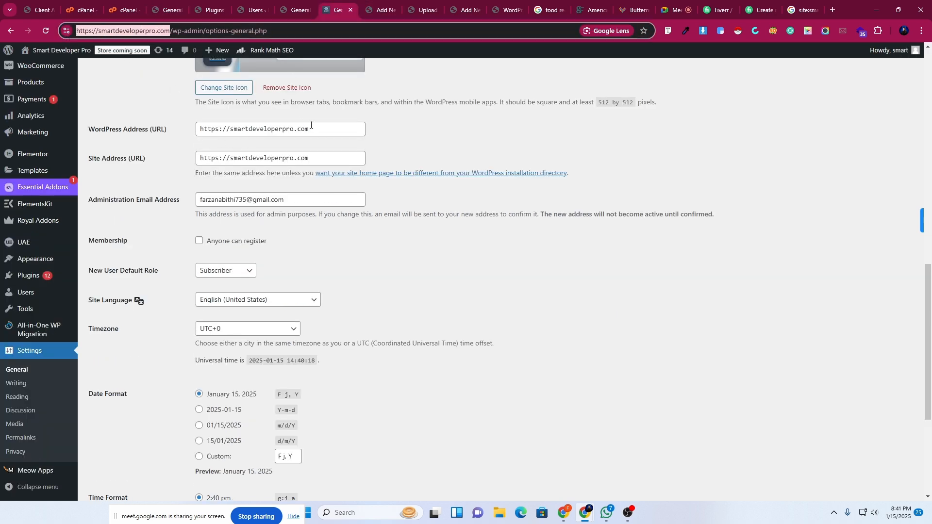
pyautogui.moveTo(311, 128); pyautogui.dragTo(196, 143)
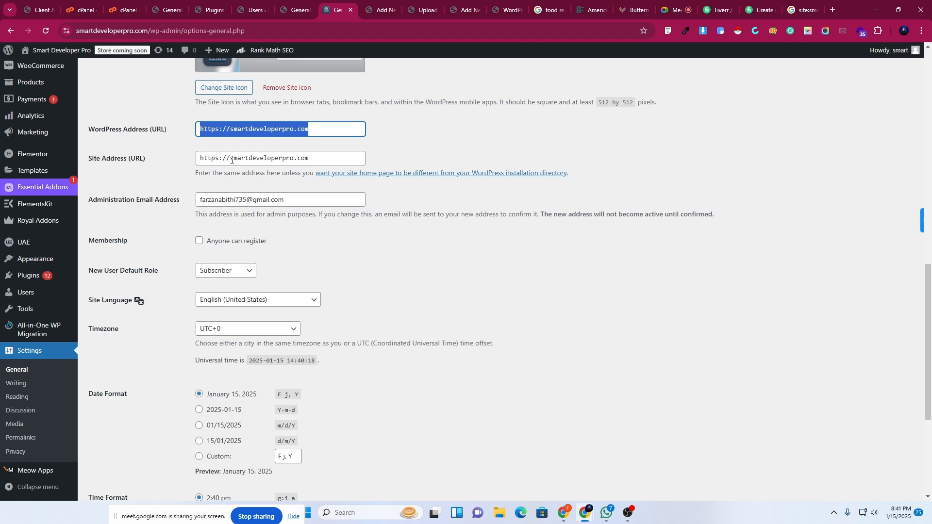
pyautogui.click(267, 158)
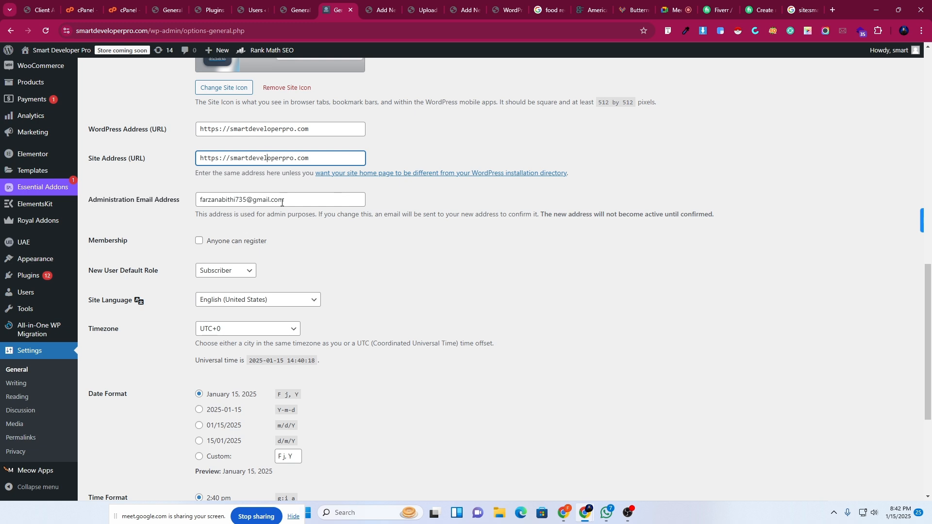
pyautogui.scroll(-4, 298, 384)
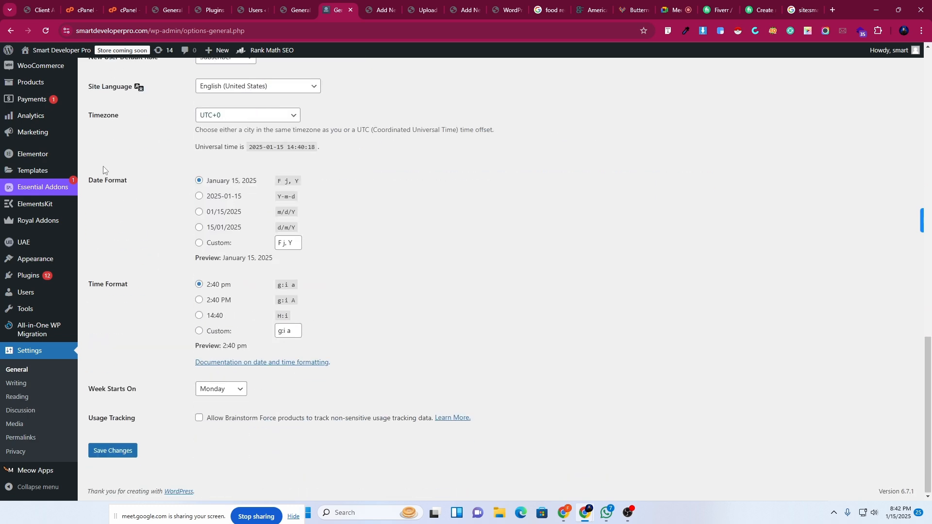
pyautogui.scroll(2, 187, 301)
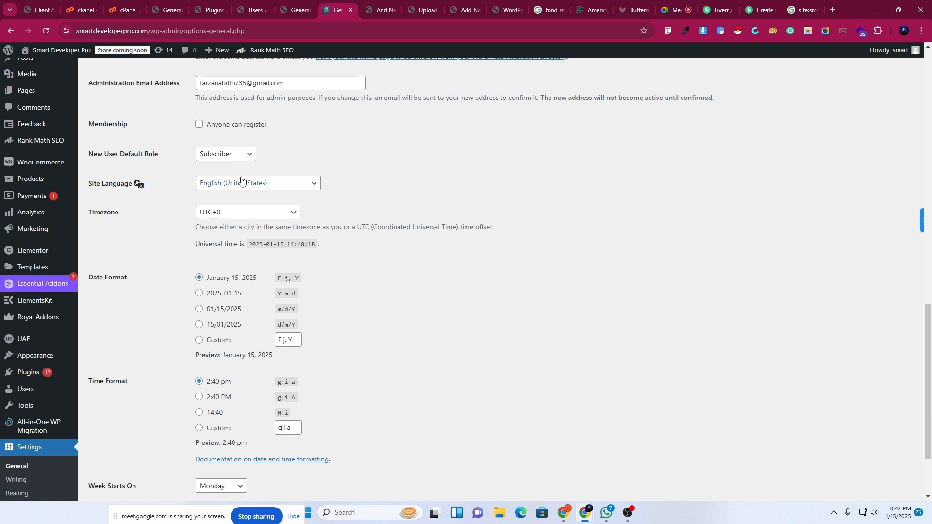
pyautogui.moveTo(29, 118)
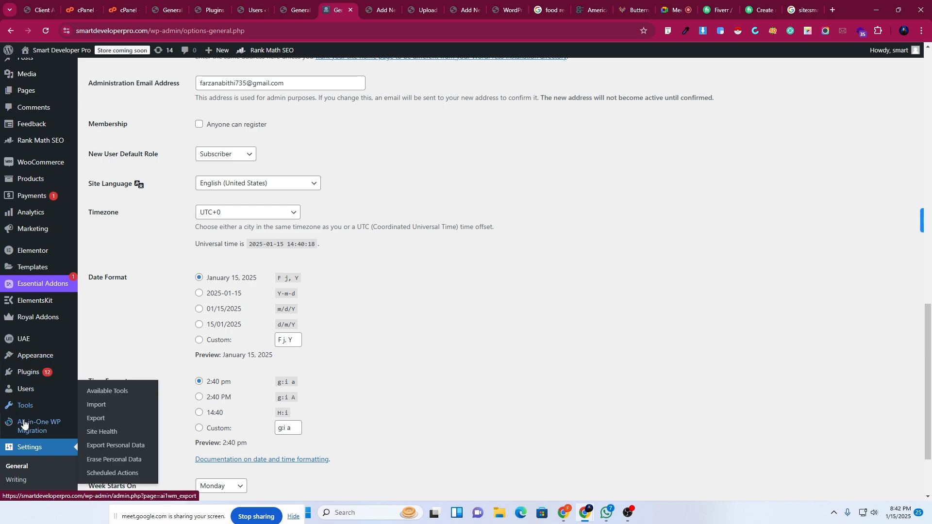
pyautogui.scroll(5, 22, 463)
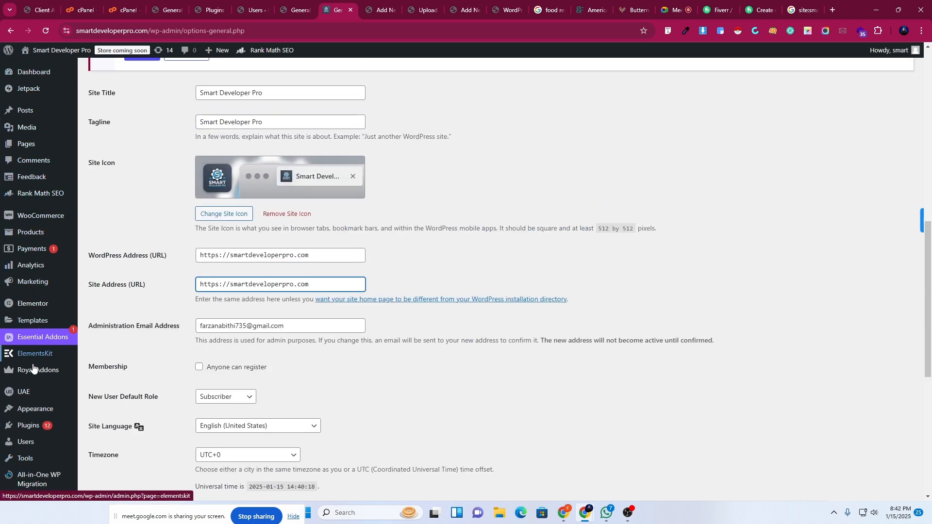
pyautogui.scroll(-4, 29, 451)
pyautogui.scroll(-3, 22, 270)
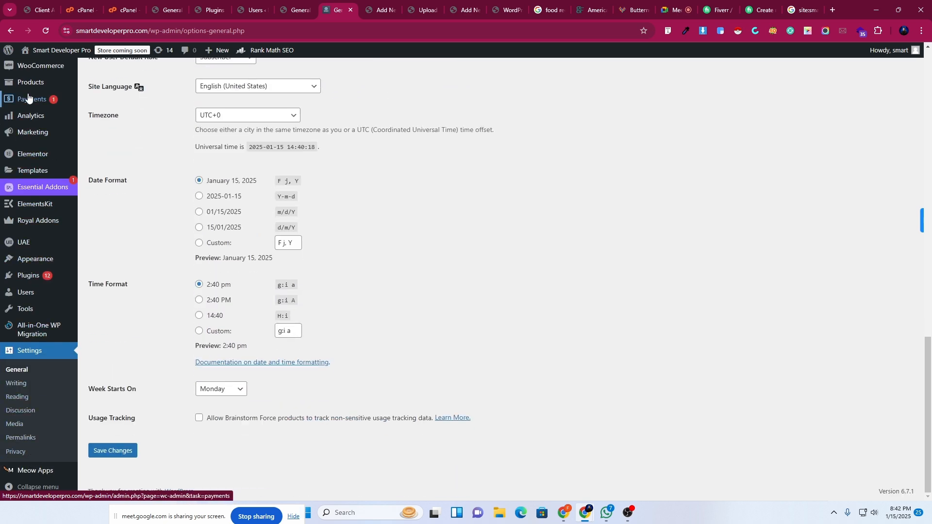
pyautogui.scroll(4, 21, 340)
pyautogui.moveTo(34, 146)
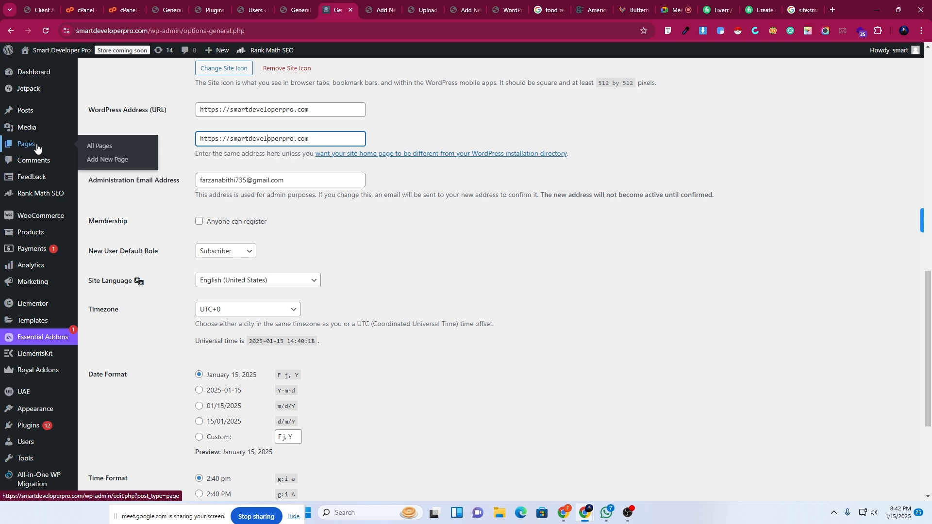
# Choose Български as the Site Language and save the changes.
pyautogui.click(280, 282)
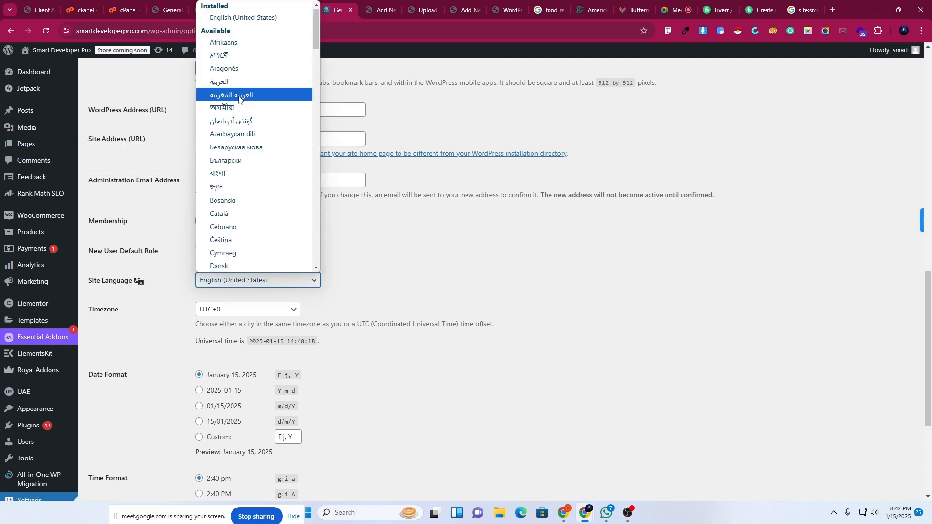
pyautogui.click(241, 163)
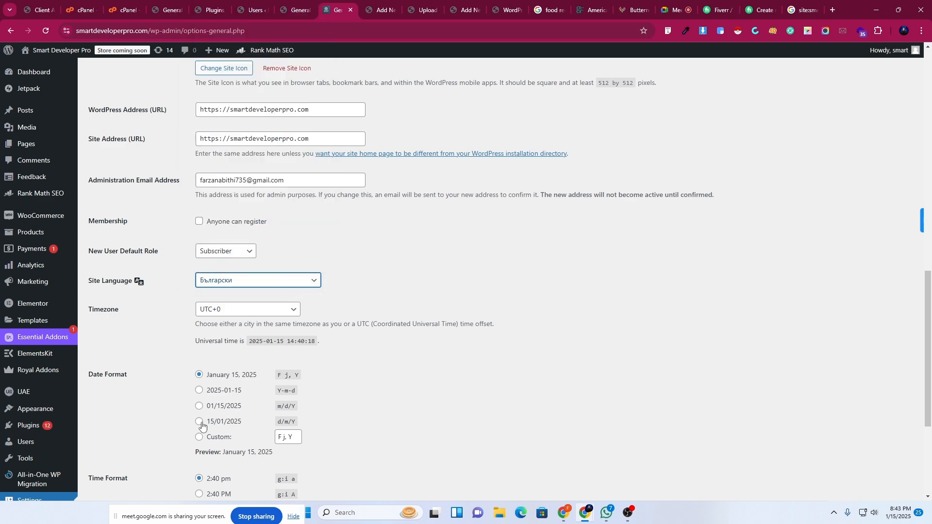
pyautogui.scroll(-4, 200, 434)
pyautogui.click(111, 450)
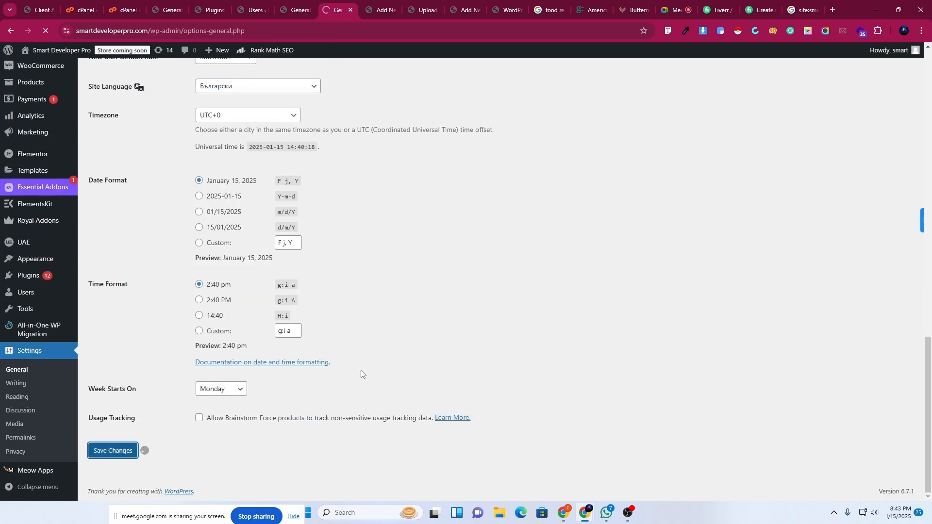
pyautogui.scroll(1, 360, 370)
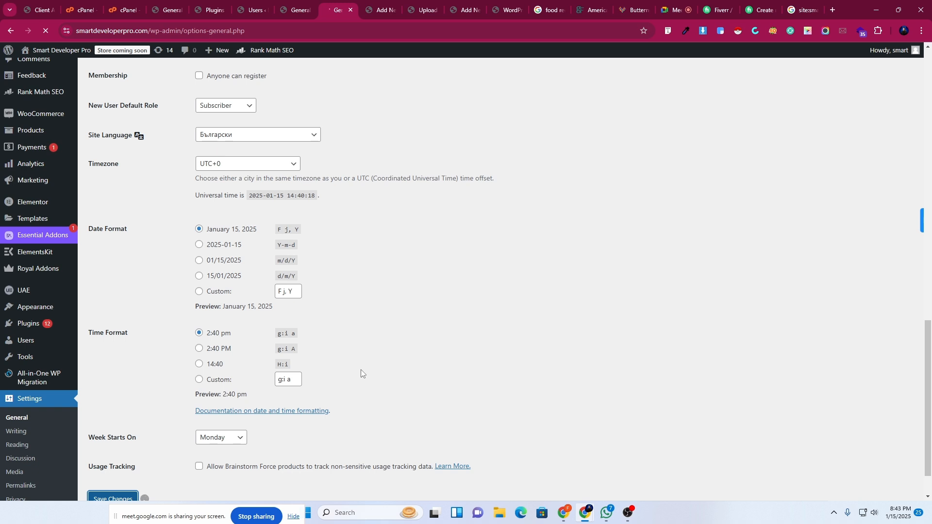
pyautogui.moveTo(38, 257)
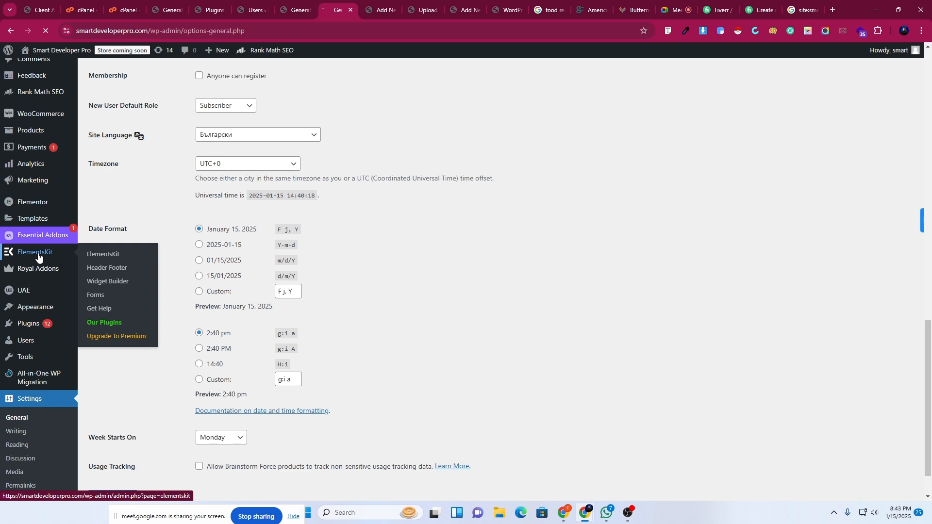
pyautogui.scroll(4, 15, 331)
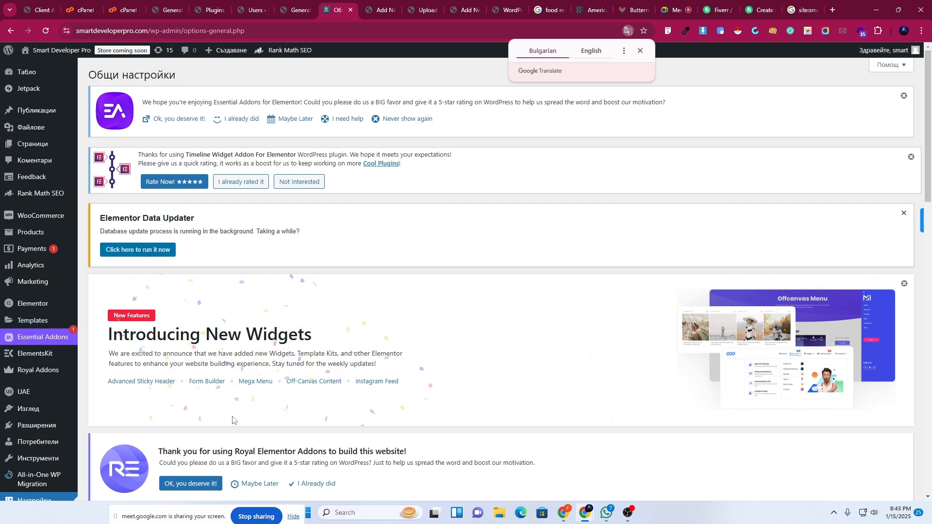
pyautogui.scroll(-2, 486, 422)
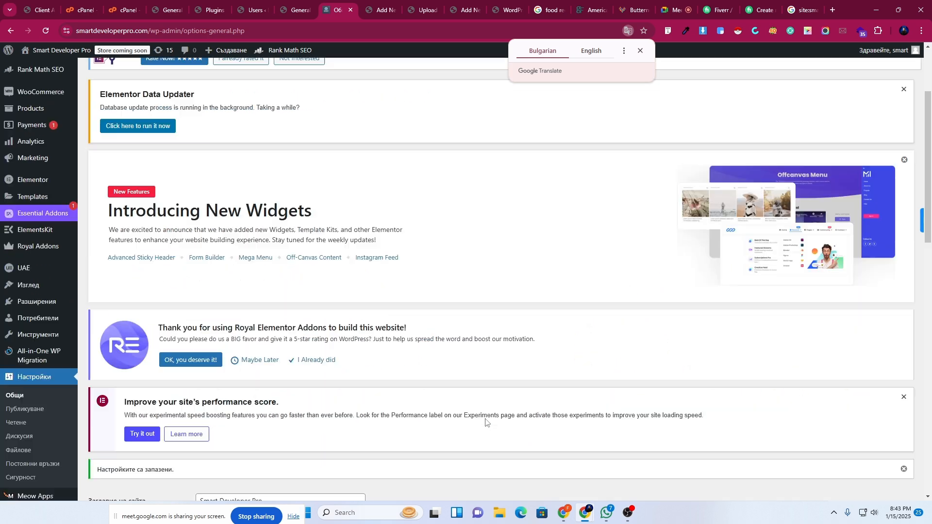
pyautogui.scroll(-4, 486, 422)
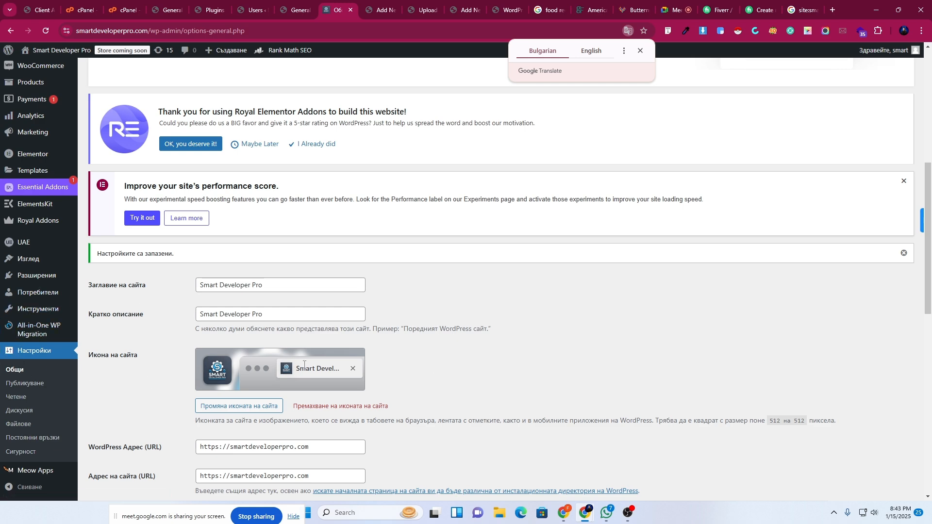
pyautogui.scroll(-4, 282, 359)
pyautogui.scroll(-3, 263, 356)
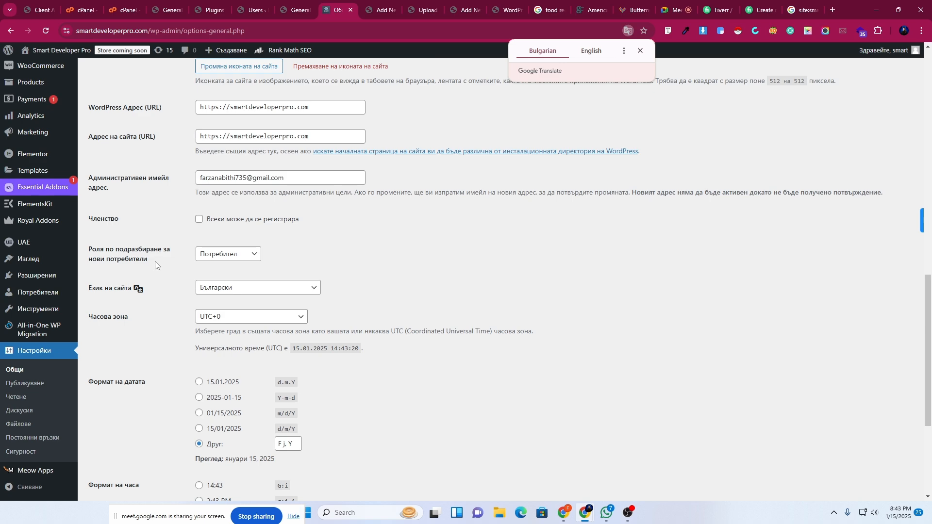
pyautogui.scroll(-3, 155, 261)
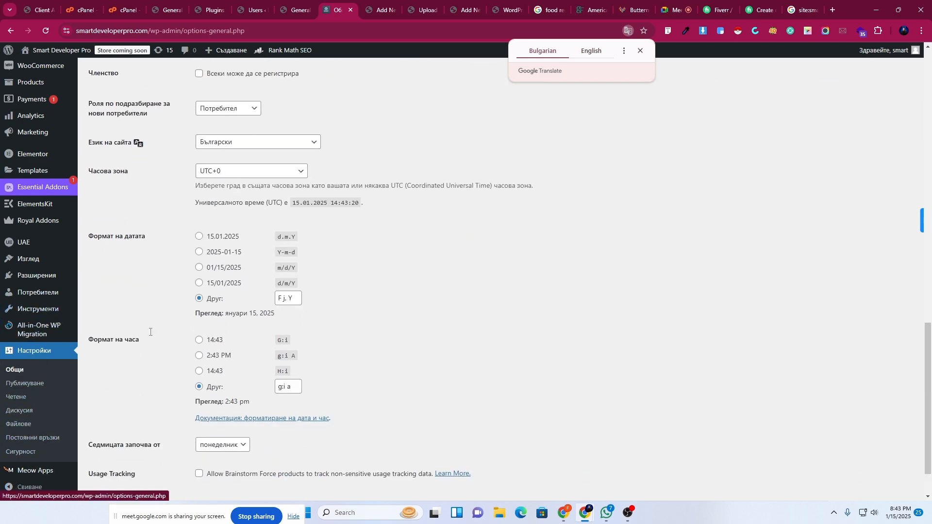
pyautogui.scroll(3, 194, 333)
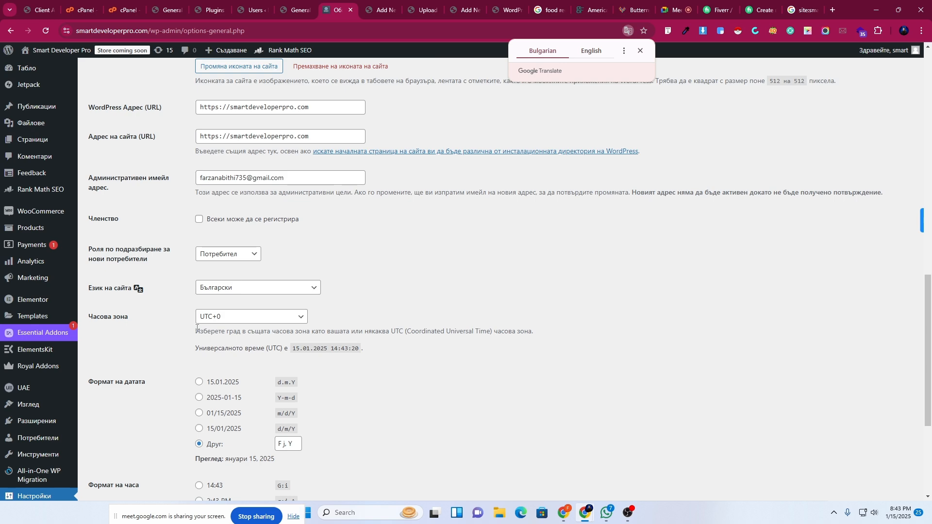
pyautogui.scroll(-4, 34, 350)
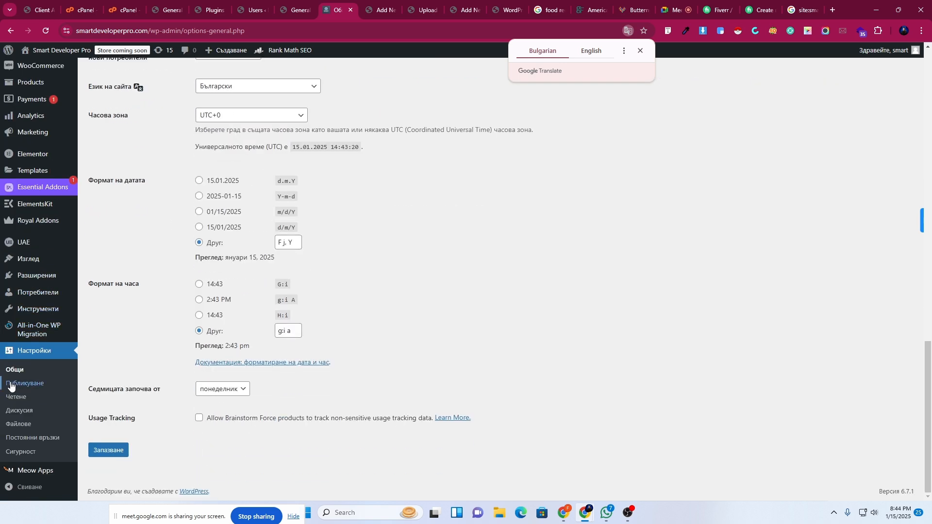
pyautogui.scroll(3, 39, 403)
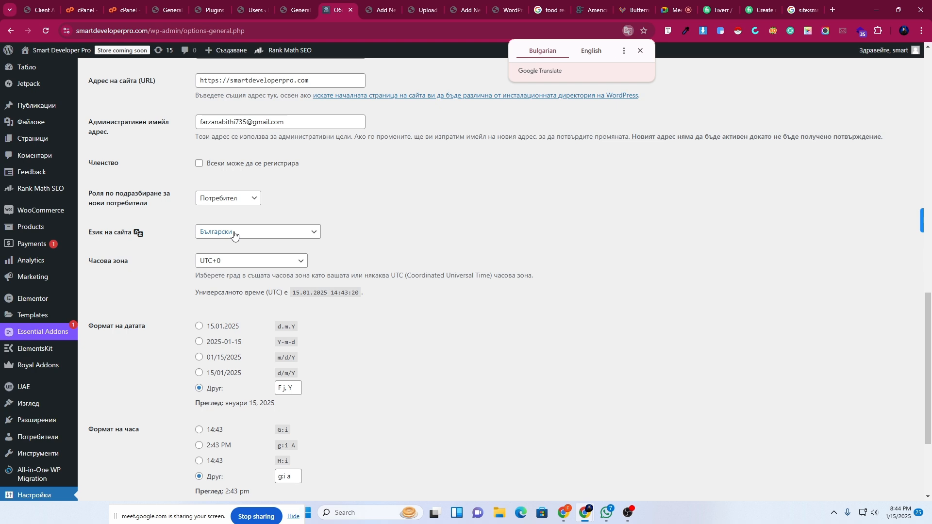
# Pick বাংলা in the Site Language dropdown and save the General Settings.
pyautogui.click(251, 236)
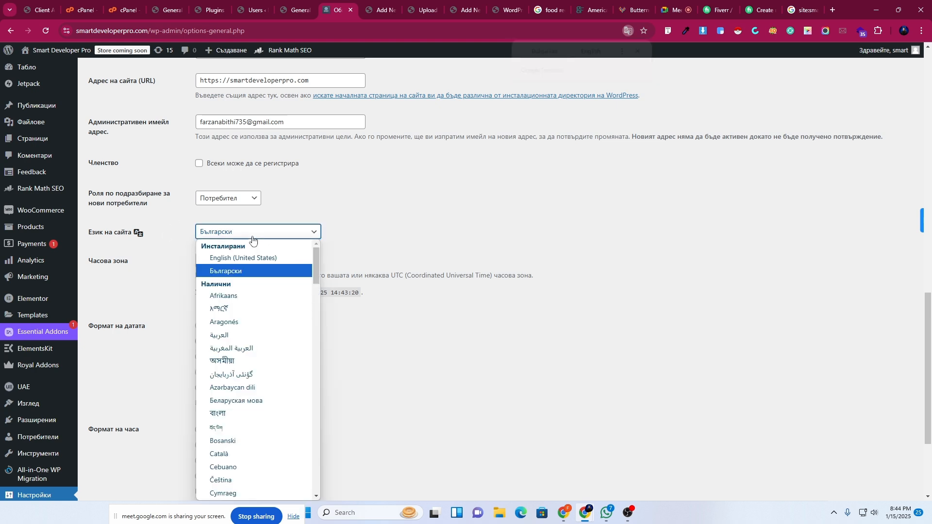
pyautogui.scroll(-1, 251, 426)
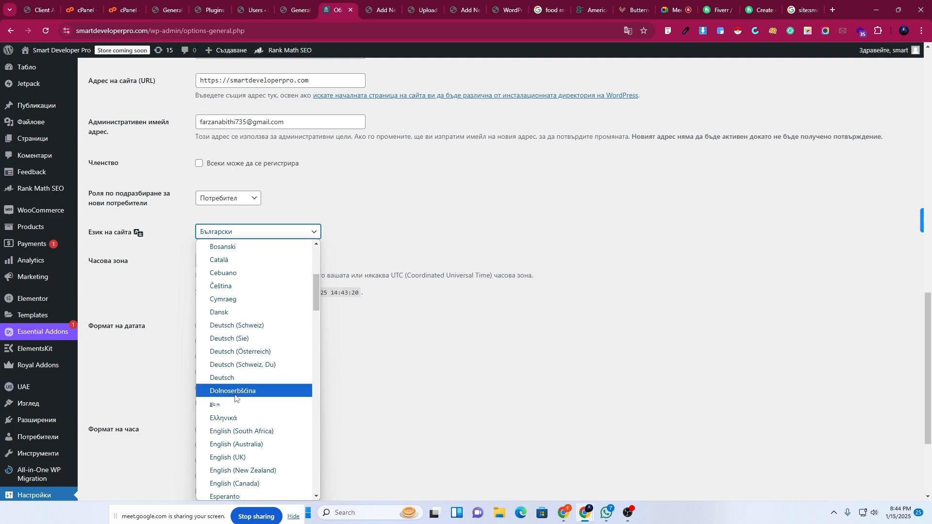
pyautogui.scroll(3, 226, 416)
pyautogui.click(226, 415)
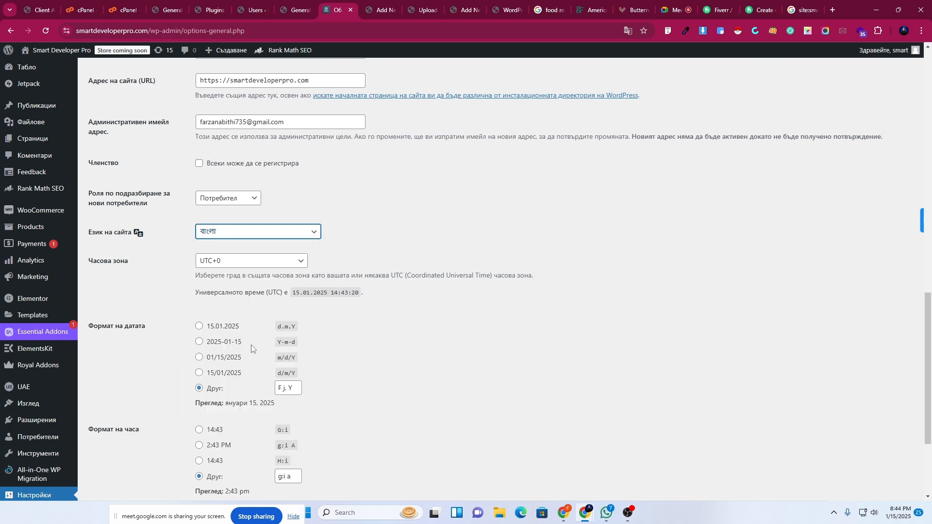
pyautogui.scroll(-3, 204, 417)
pyautogui.click(107, 451)
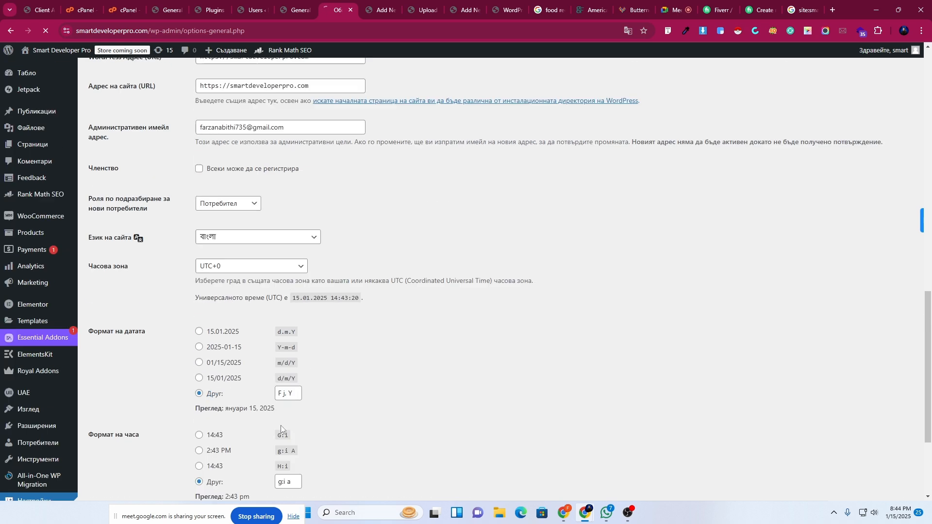
# Scroll through the reloaded General Settings page, now displayed in Bangla.
pyautogui.scroll(-9, 280, 425)
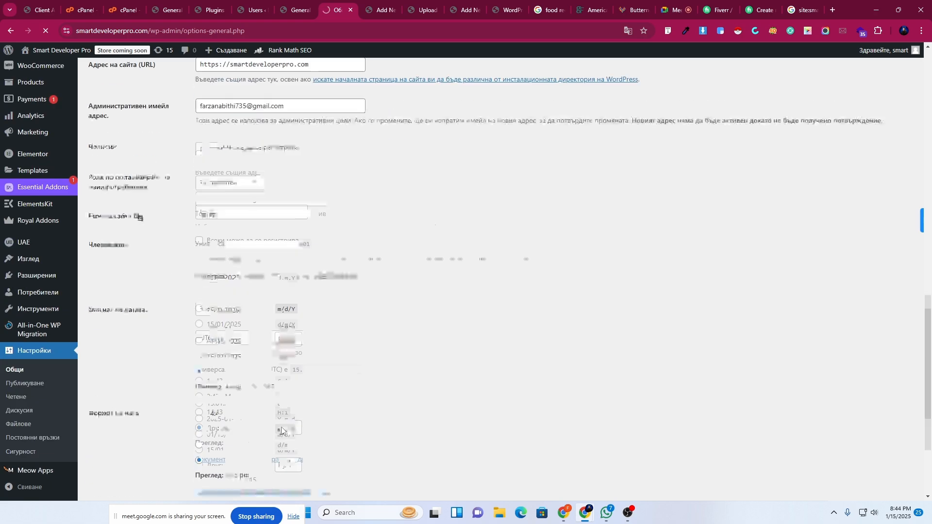
pyautogui.scroll(-9, 352, 322)
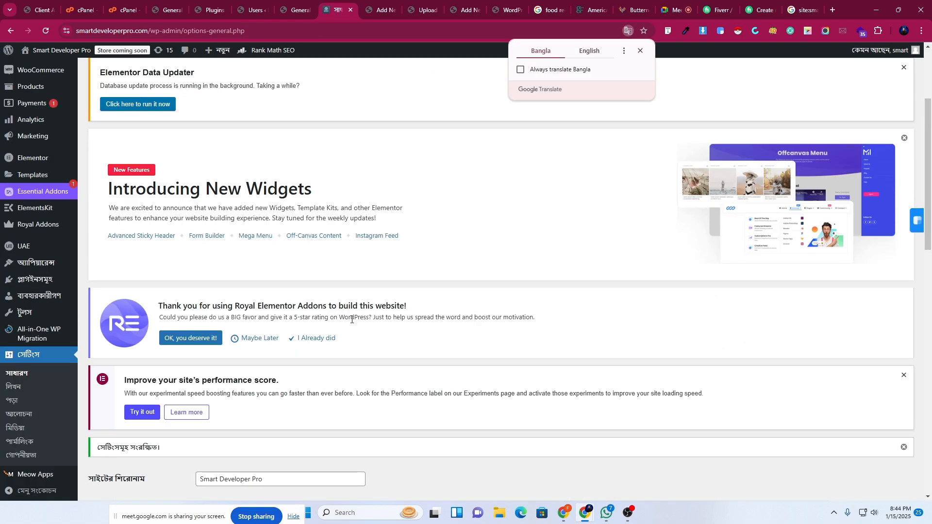
pyautogui.scroll(-8, 352, 320)
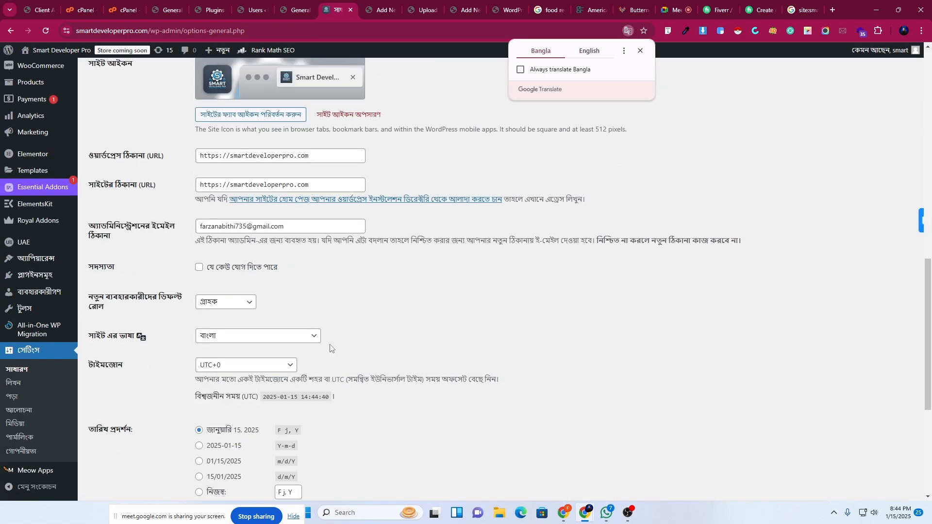
pyautogui.scroll(4, 32, 453)
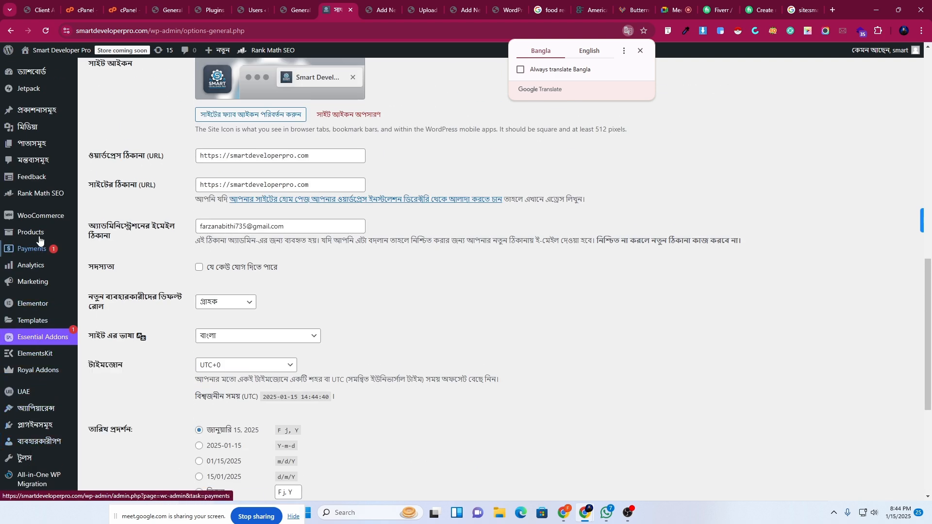
pyautogui.moveTo(40, 223)
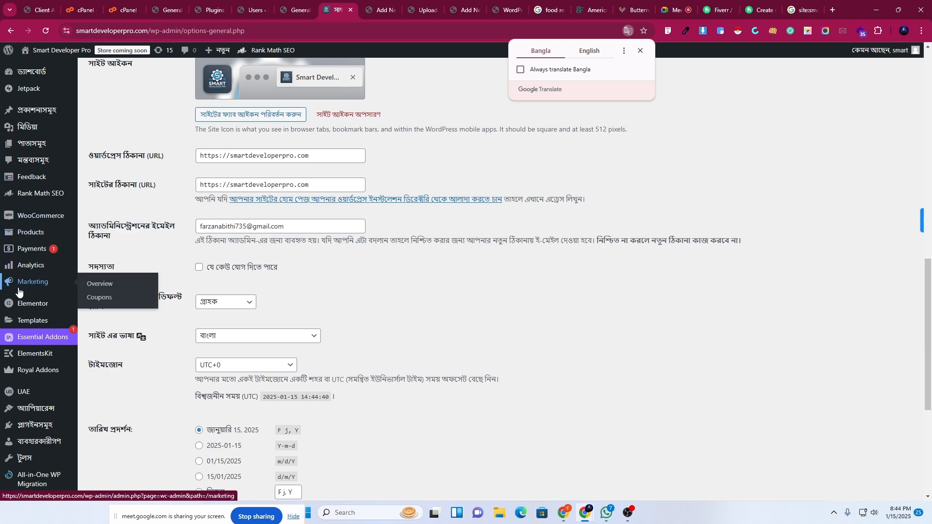
pyautogui.scroll(-3, 19, 339)
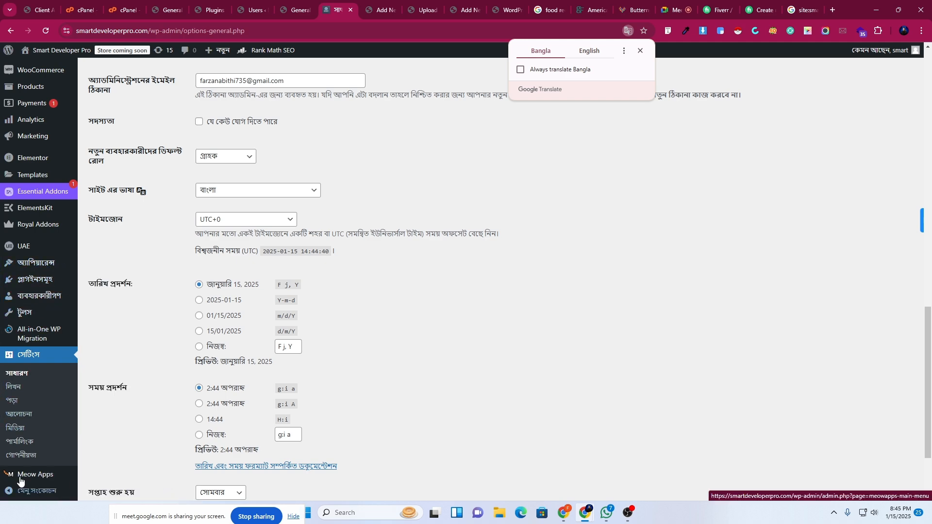
pyautogui.scroll(-2, 29, 436)
pyautogui.scroll(5, 29, 349)
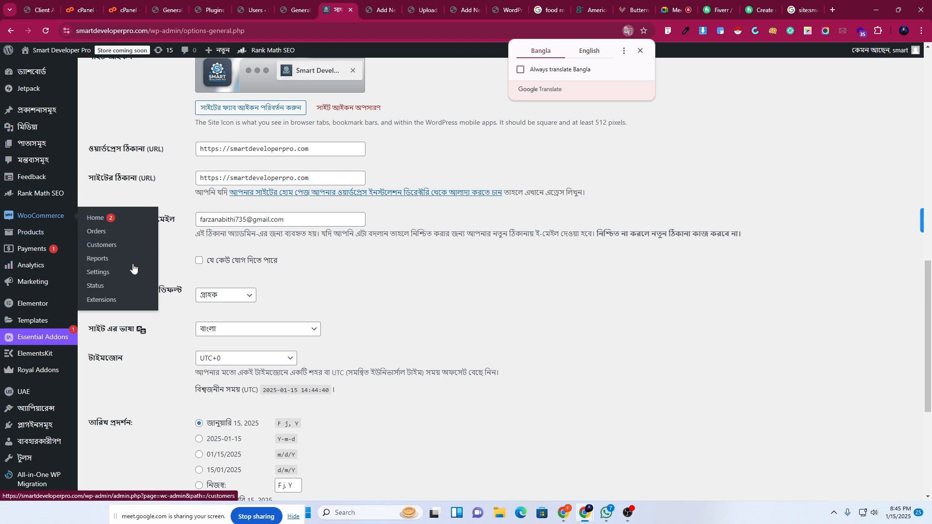
pyautogui.scroll(-1, 433, 306)
# After briefly picking English (United States), set Site Language to فارسی (افغانستان) and save.
pyautogui.scroll(-2, 433, 306)
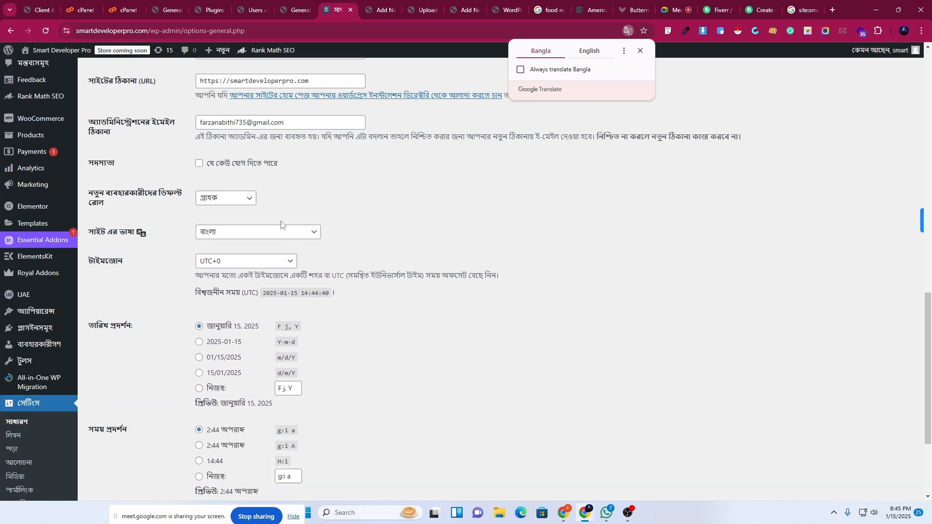
pyautogui.click(253, 236)
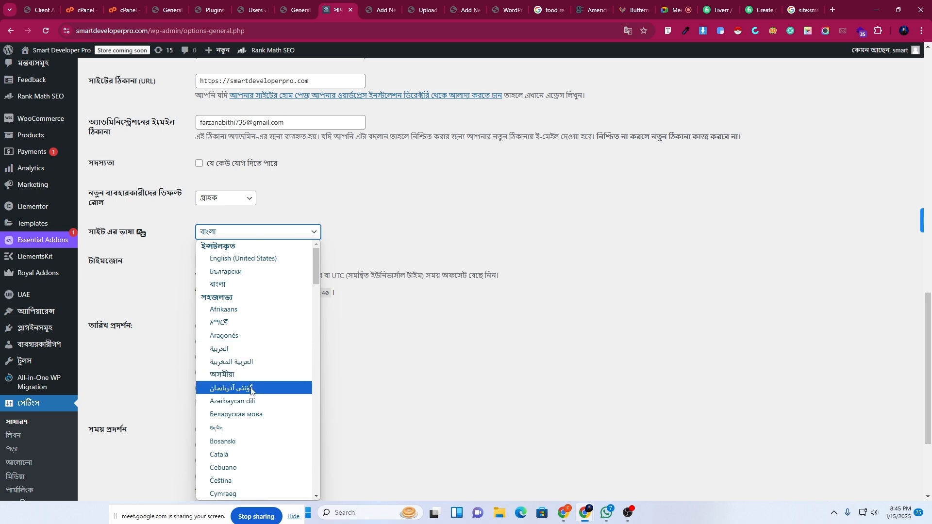
pyautogui.click(248, 261)
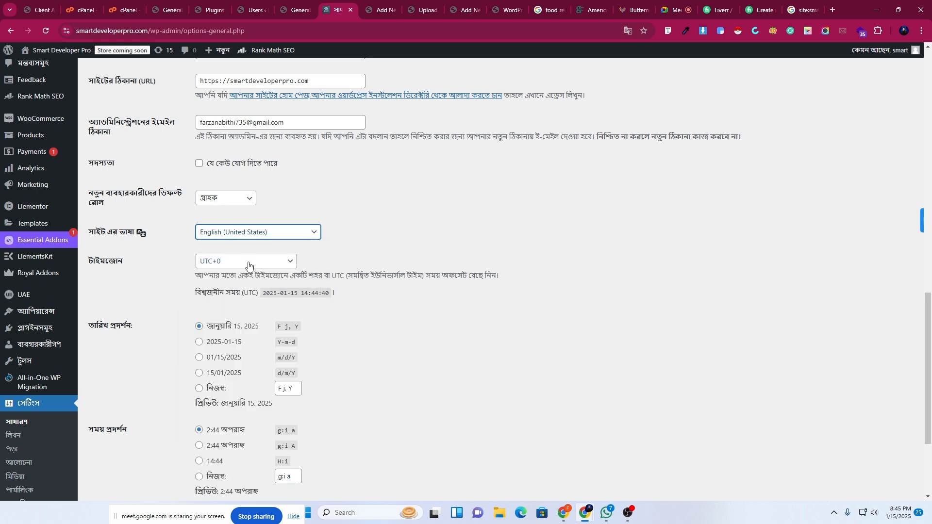
pyautogui.click(291, 233)
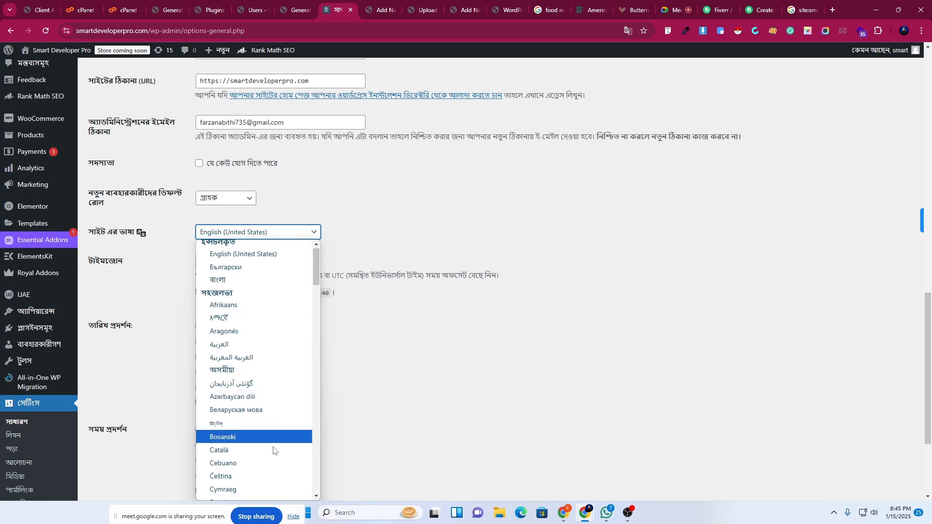
pyautogui.scroll(-8, 274, 451)
pyautogui.scroll(-3, 273, 450)
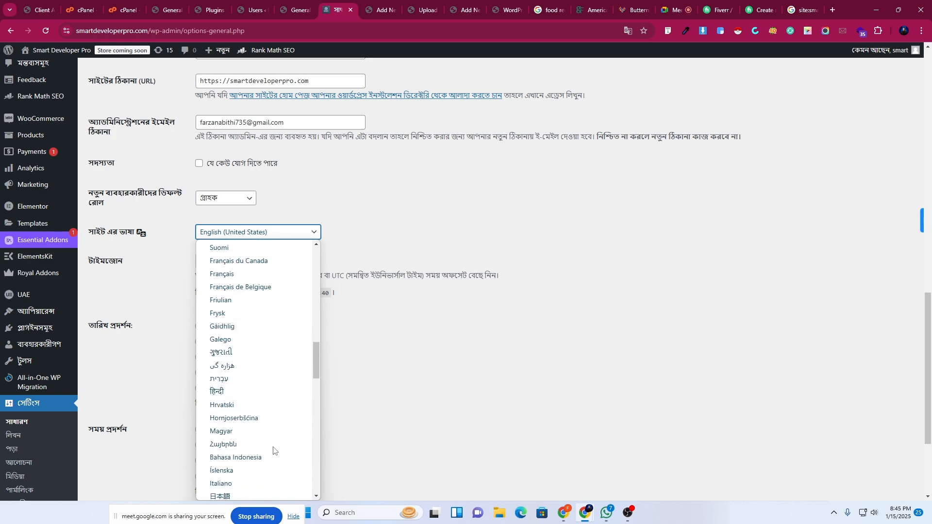
pyautogui.scroll(6, 272, 444)
pyautogui.click(234, 420)
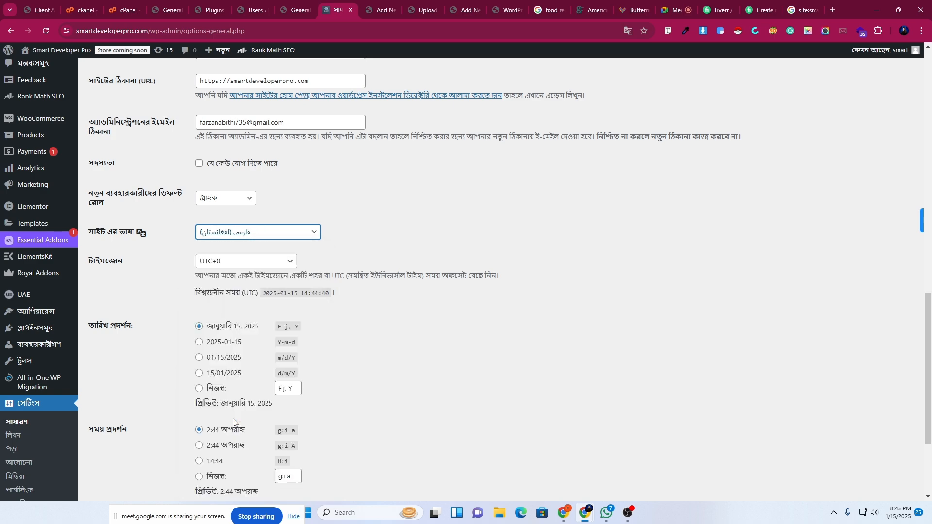
pyautogui.scroll(-3, 269, 388)
pyautogui.click(120, 450)
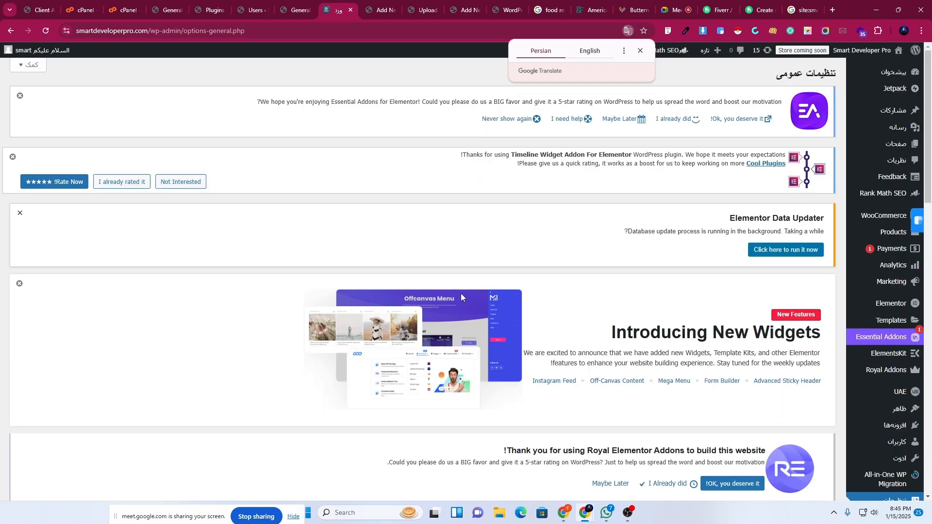
# Switch the Site Language to English (United States) and save the General settings.
pyautogui.scroll(-12, 554, 367)
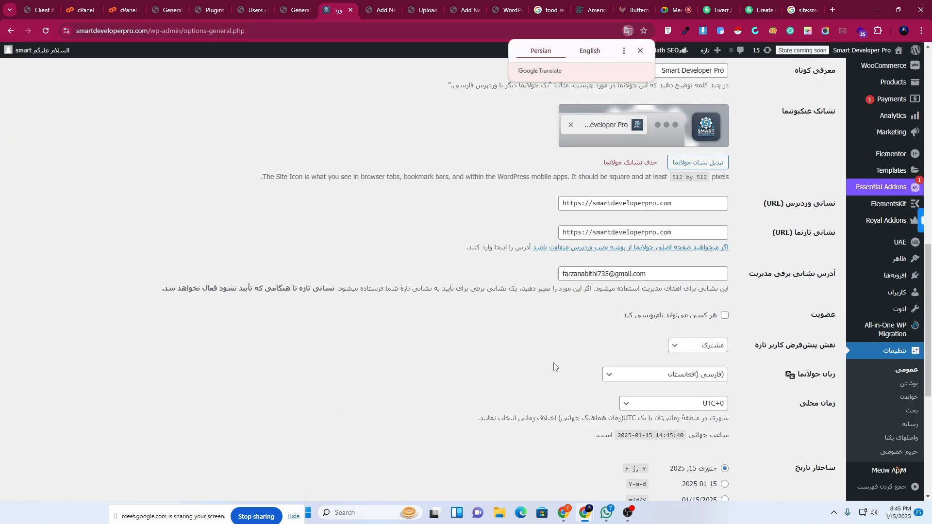
pyautogui.scroll(-6, 553, 364)
pyautogui.scroll(6, 553, 363)
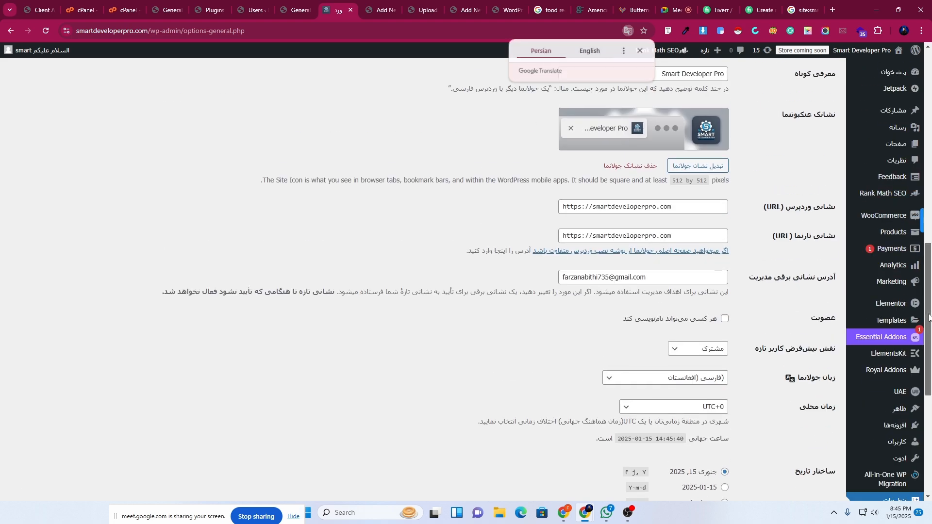
pyautogui.moveTo(929, 317); pyautogui.dragTo(930, 384)
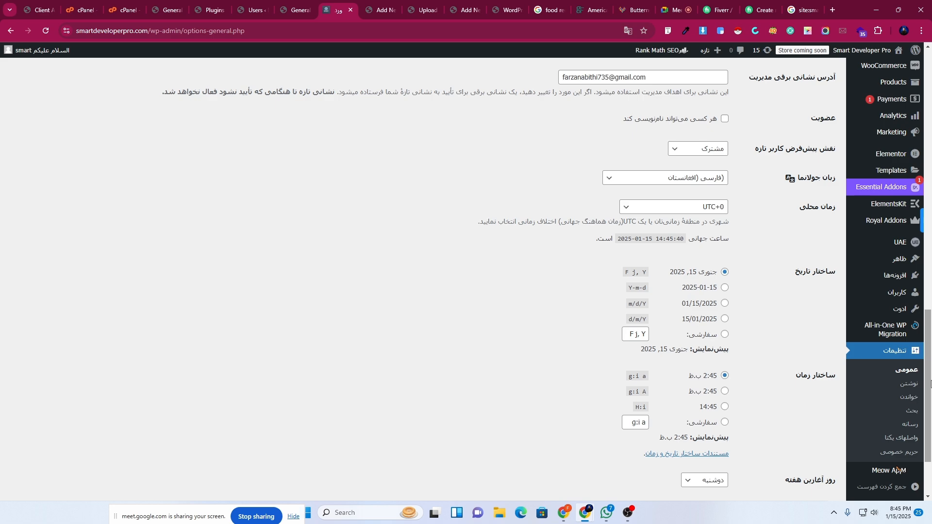
pyautogui.moveTo(930, 383); pyautogui.dragTo(930, 420)
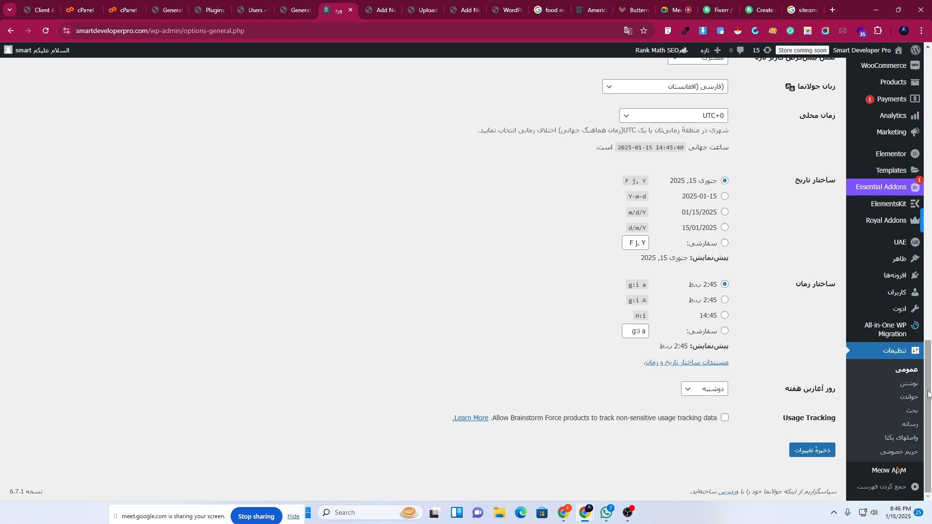
pyautogui.moveTo(931, 420); pyautogui.dragTo(930, 102)
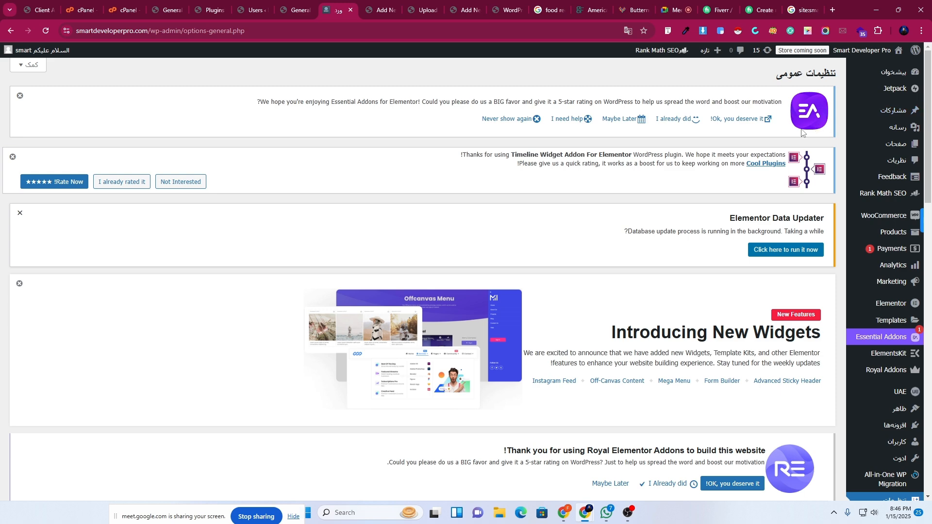
pyautogui.scroll(-10, 726, 301)
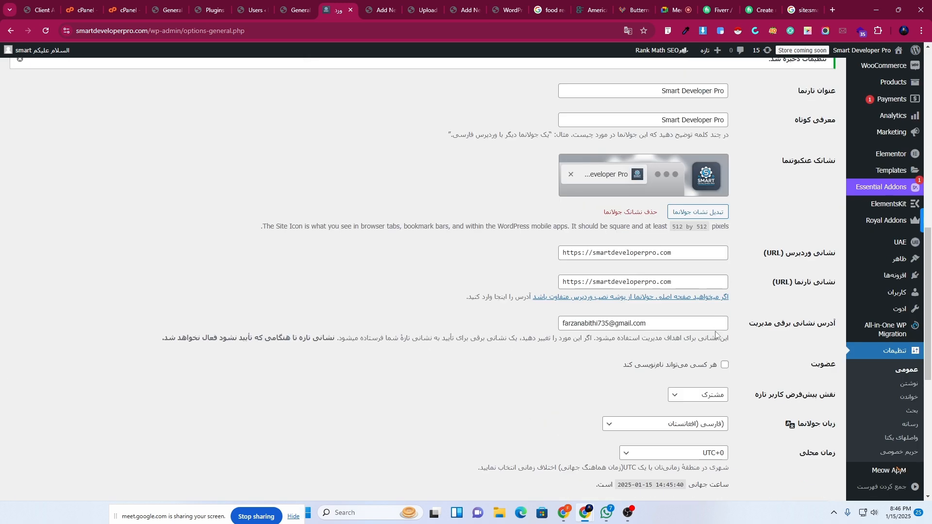
pyautogui.scroll(-4, 716, 335)
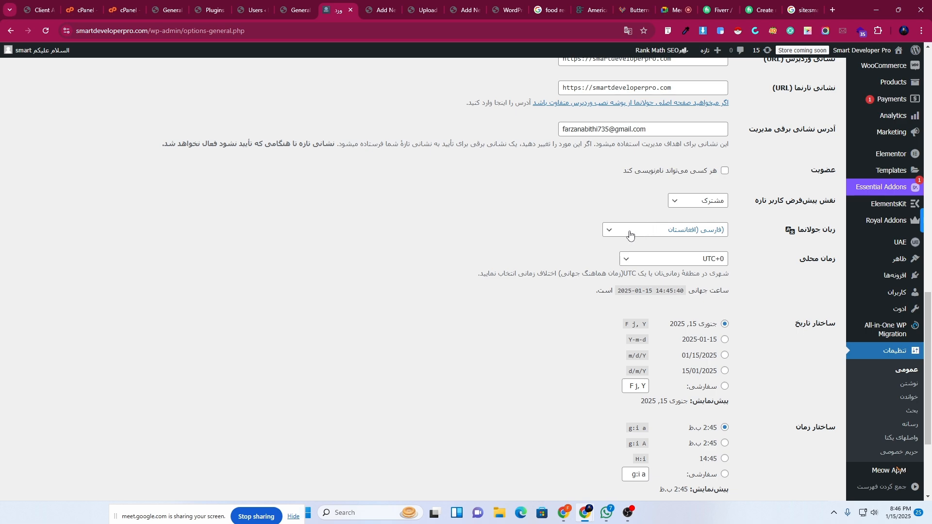
pyautogui.click(617, 230)
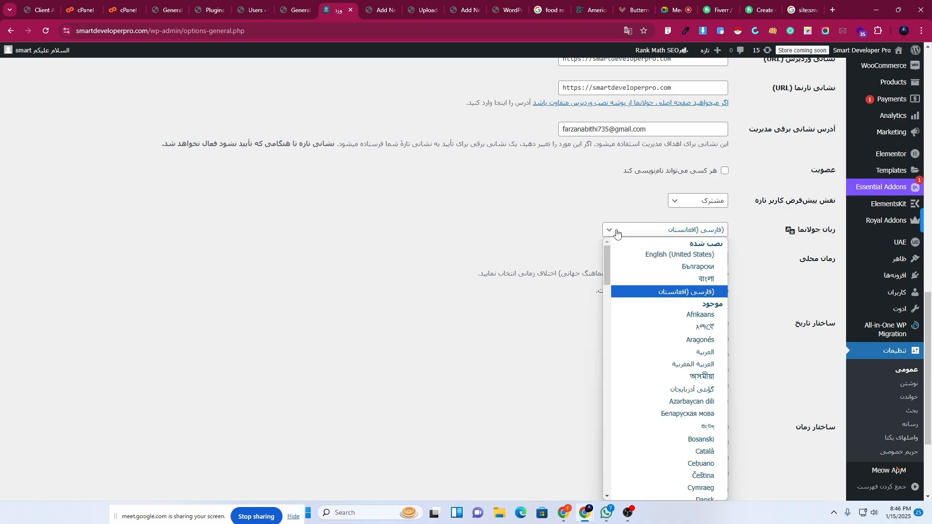
pyautogui.click(672, 255)
pyautogui.scroll(-3, 728, 378)
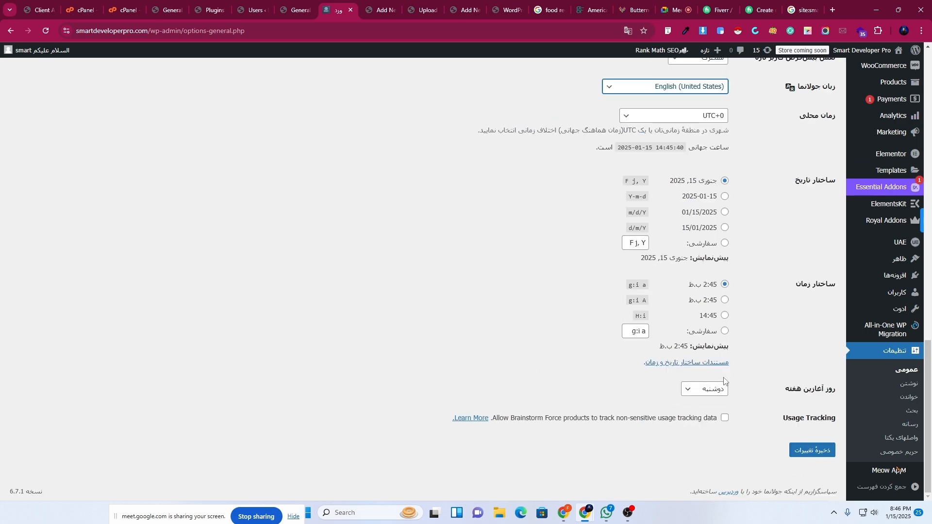
pyautogui.click(815, 451)
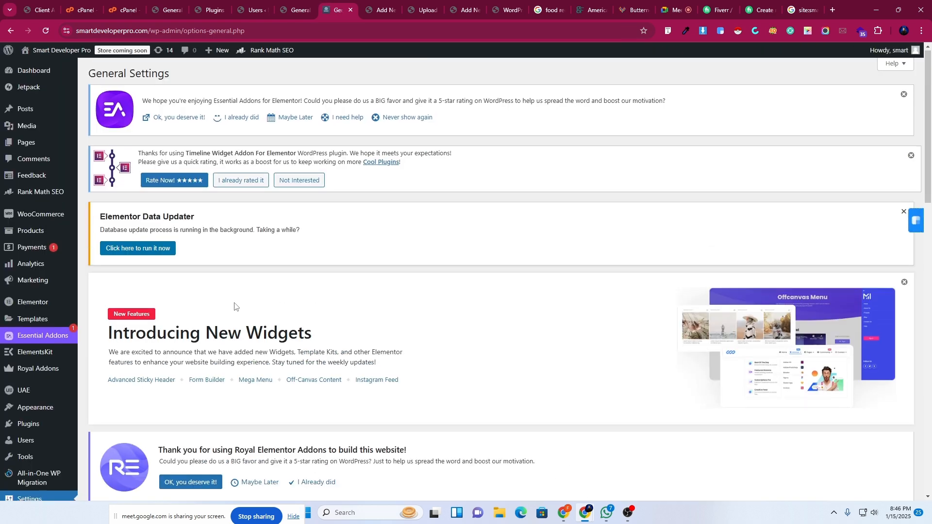
pyautogui.scroll(-18, 232, 307)
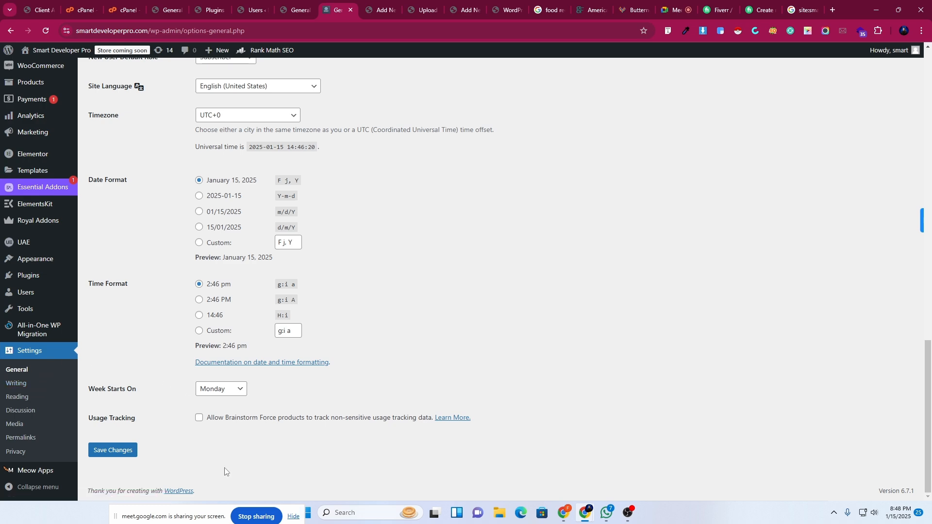
# Browse the settings page and open the Writing settings.
pyautogui.scroll(4, 232, 468)
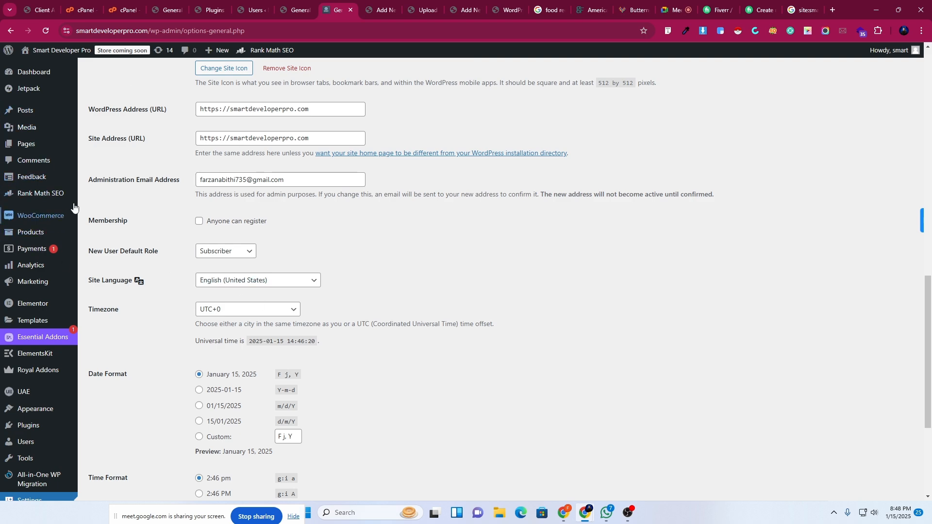
pyautogui.scroll(-4, 137, 88)
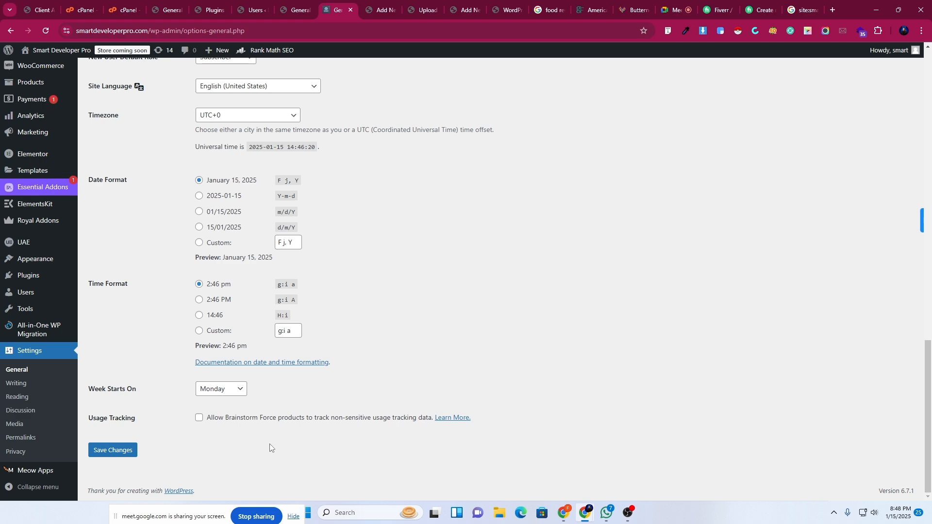
pyautogui.scroll(3, 269, 447)
pyautogui.scroll(-3, 269, 446)
pyautogui.scroll(3, 268, 446)
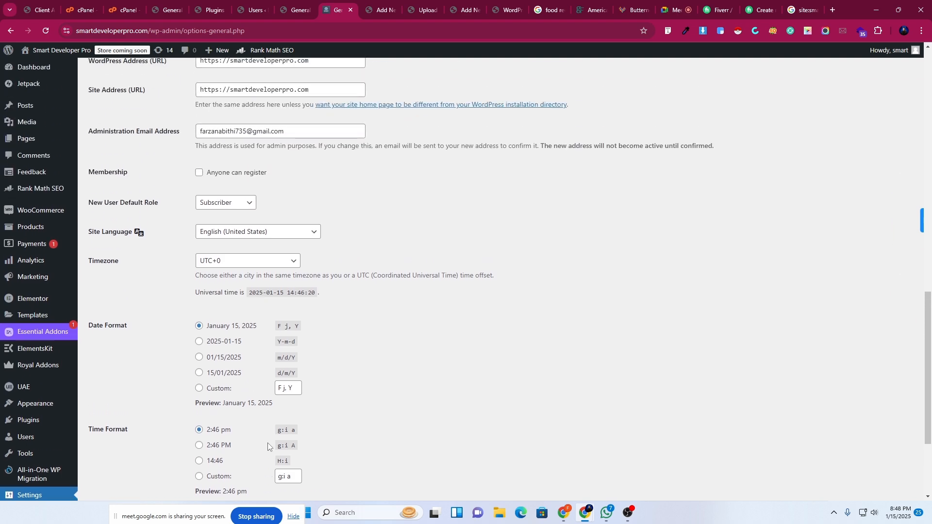
pyautogui.scroll(-3, 267, 443)
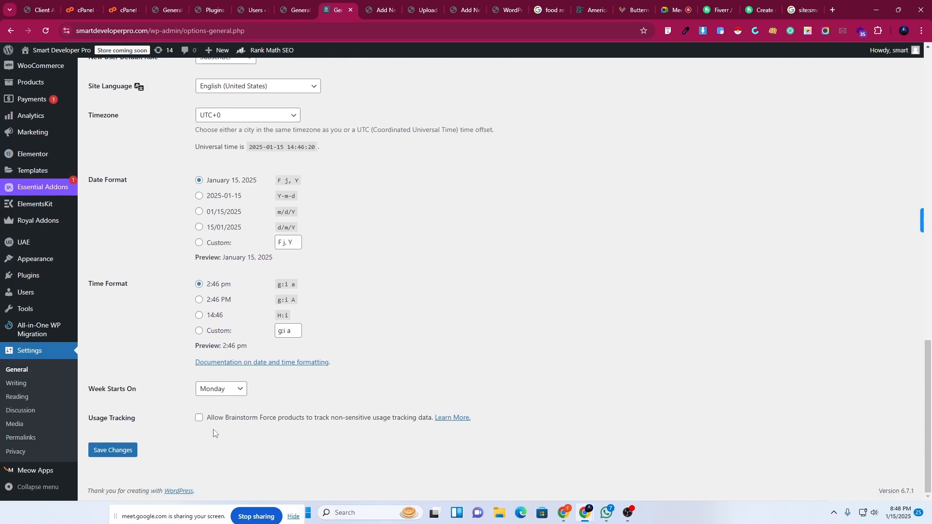
pyautogui.click(14, 383)
# Go from Writing settings to the Reading settings page.
pyautogui.scroll(-10, 370, 309)
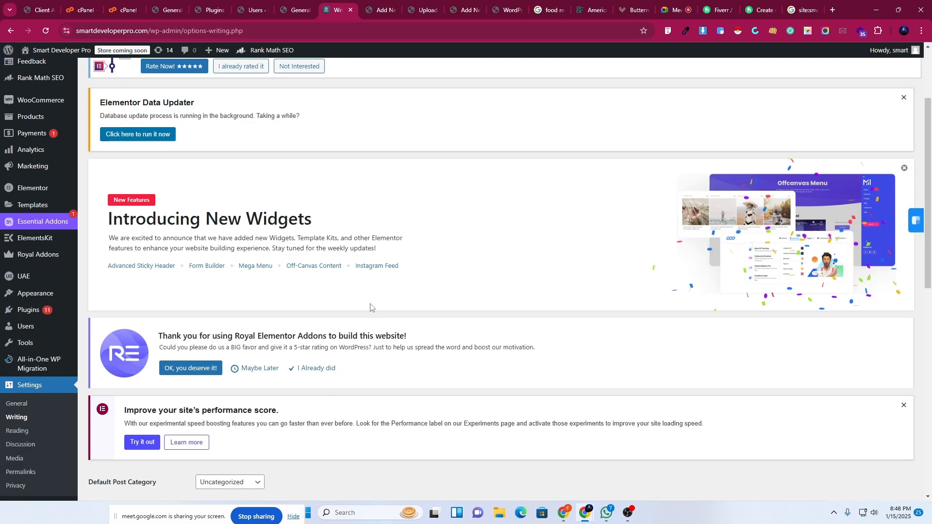
pyautogui.scroll(1, 371, 309)
pyautogui.scroll(-3, 370, 309)
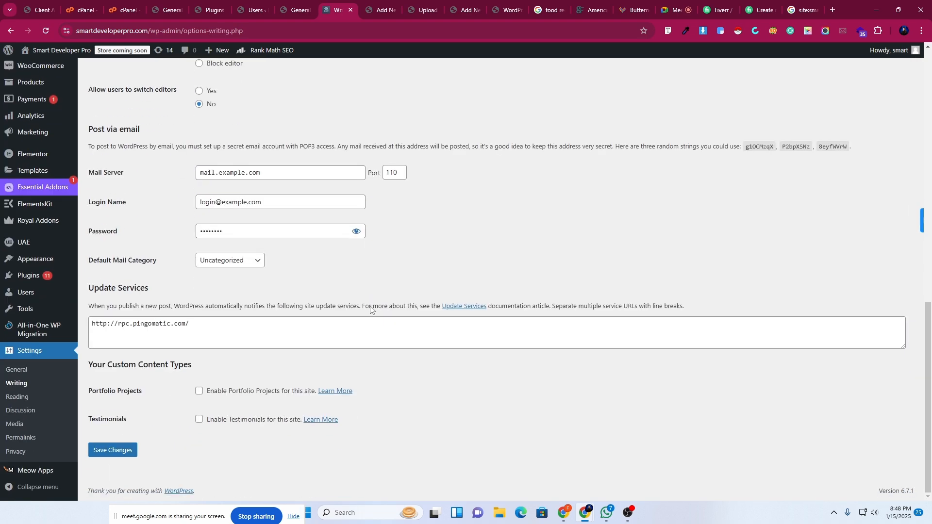
pyautogui.click(18, 398)
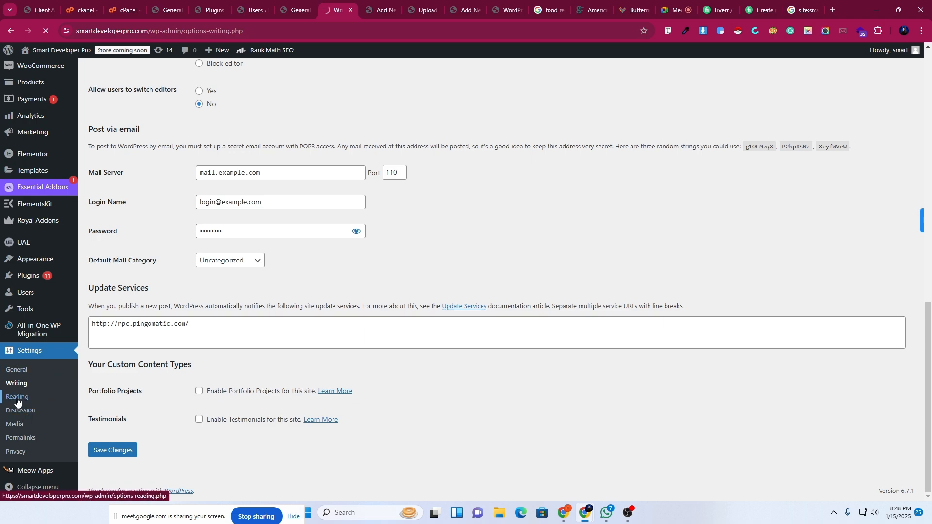
# Review the homepage and posts page dropdowns, leaving Home2 and Blog unchanged.
pyautogui.scroll(-8, 478, 299)
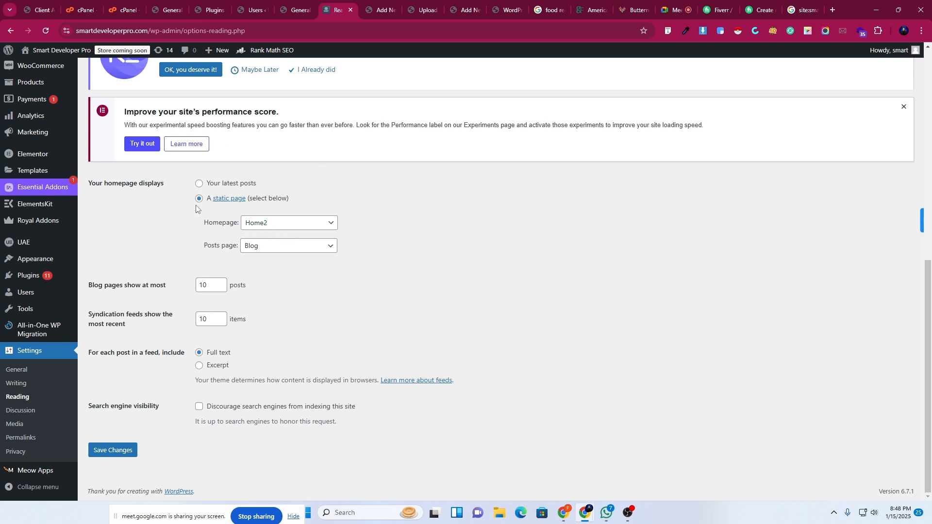
pyautogui.click(262, 222)
pyautogui.scroll(-3, 272, 439)
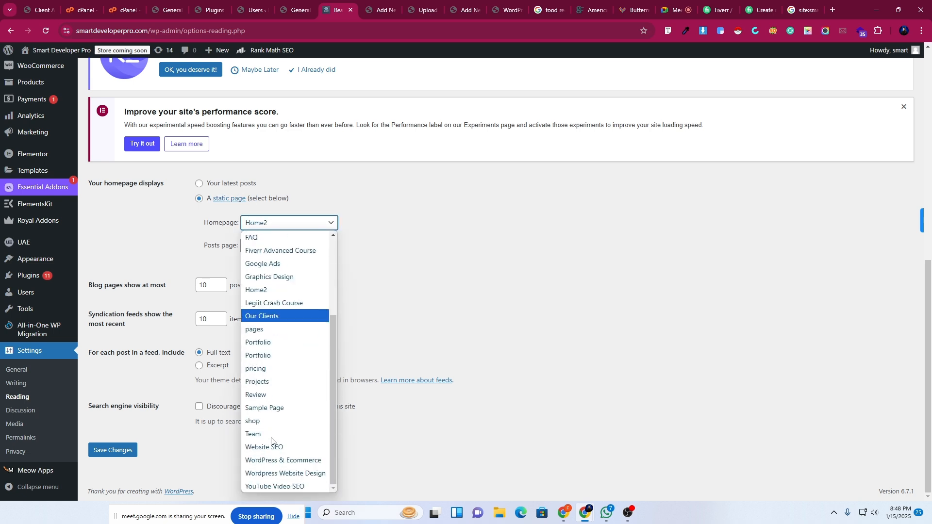
pyautogui.click(178, 235)
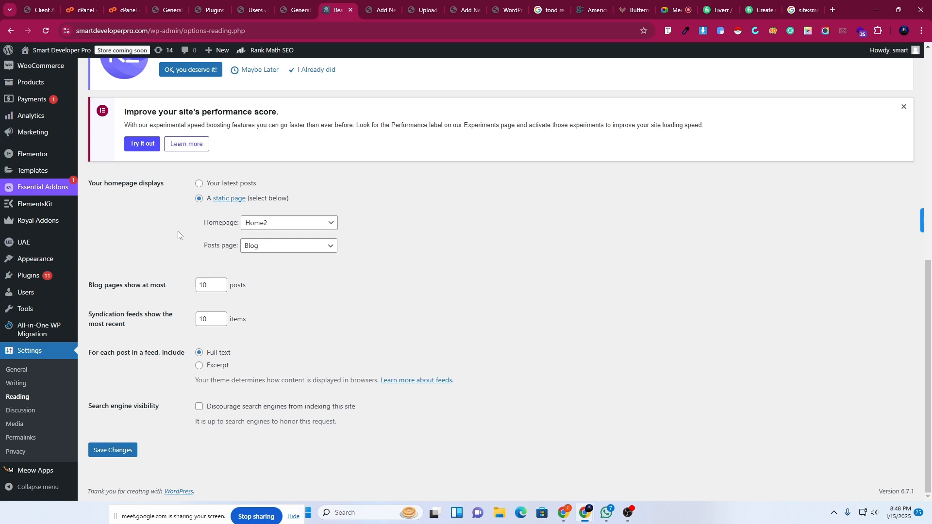
pyautogui.click(248, 249)
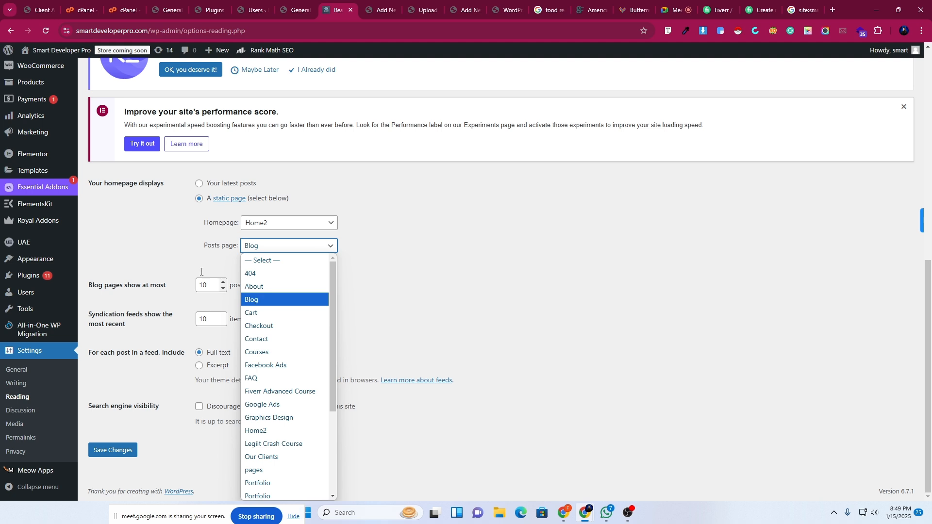
pyautogui.click(215, 240)
pyautogui.click(276, 225)
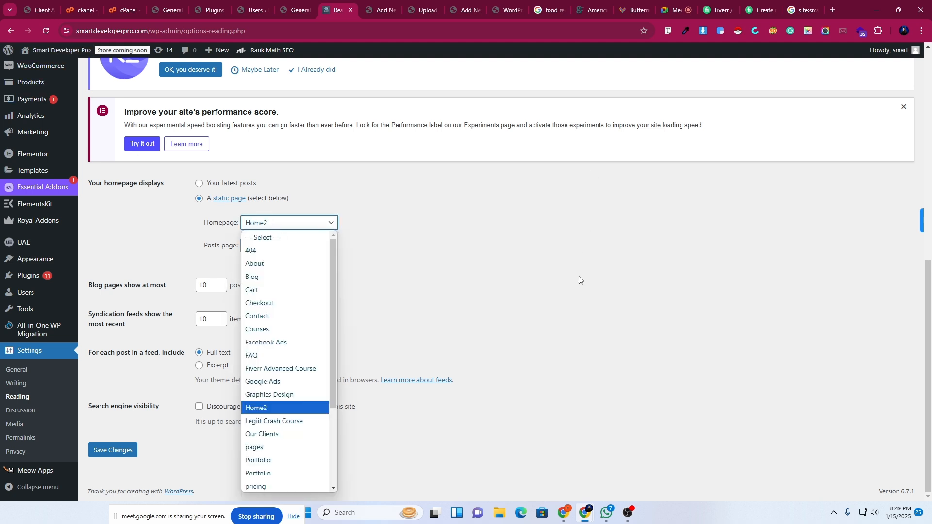
pyautogui.click(555, 257)
# Open the live site in a new tab to view its current homepage.
pyautogui.moveTo(35, 50)
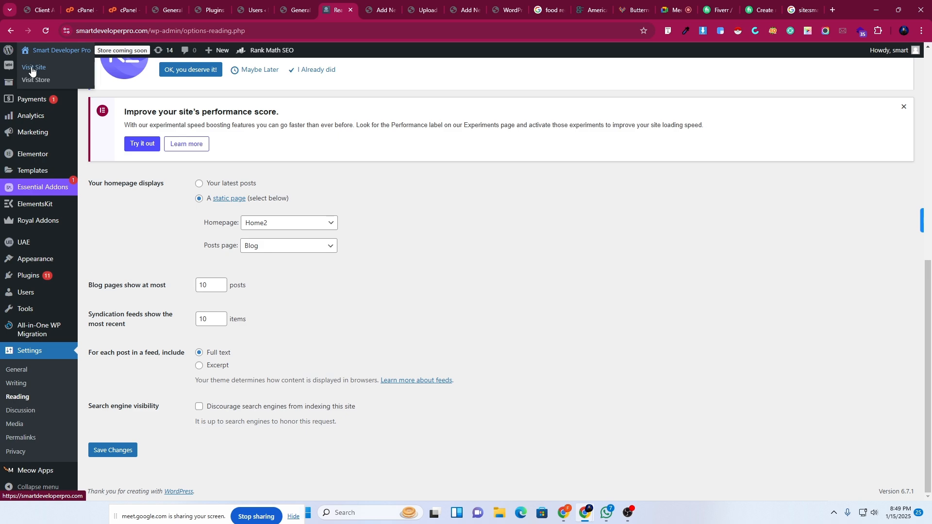
pyautogui.rightClick(33, 67)
pyautogui.click(65, 78)
pyautogui.click(369, 4)
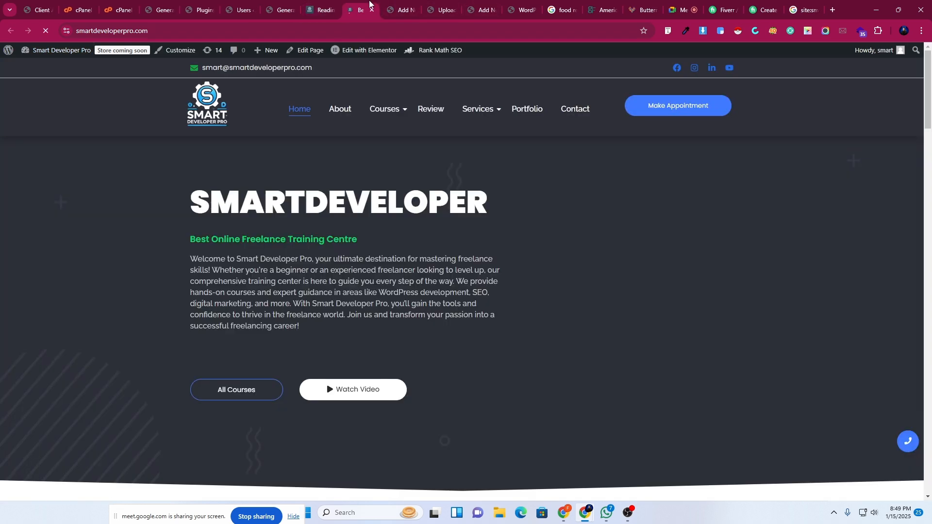
pyautogui.click(314, 4)
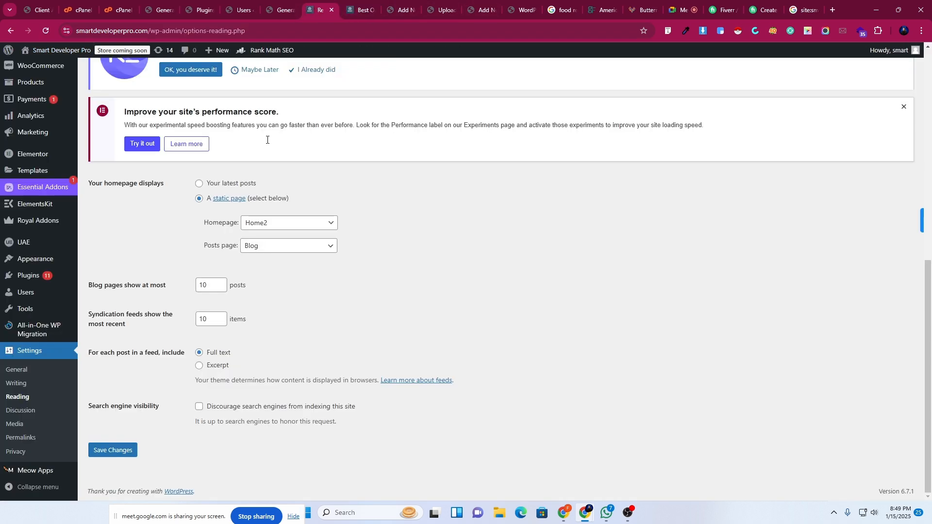
# Make Portfolio the static homepage and save the Reading settings.
pyautogui.click(285, 225)
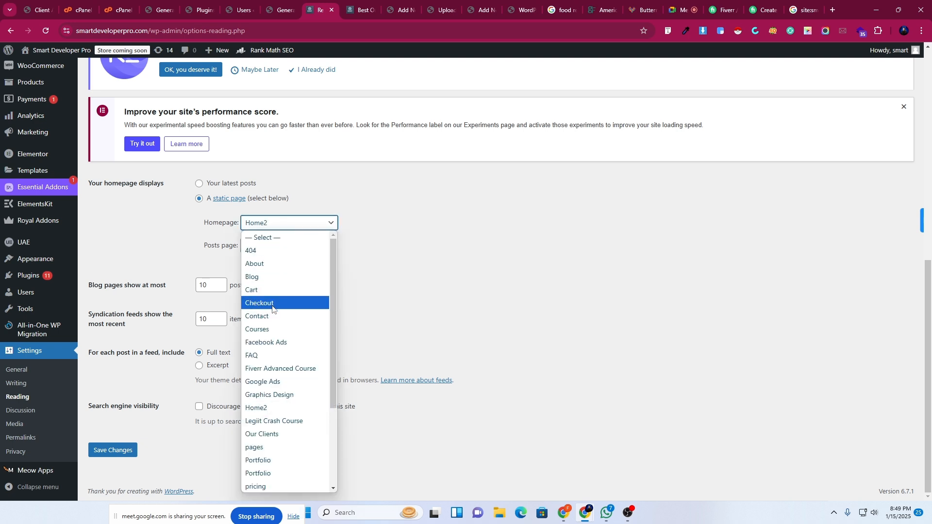
pyautogui.click(267, 472)
pyautogui.click(113, 450)
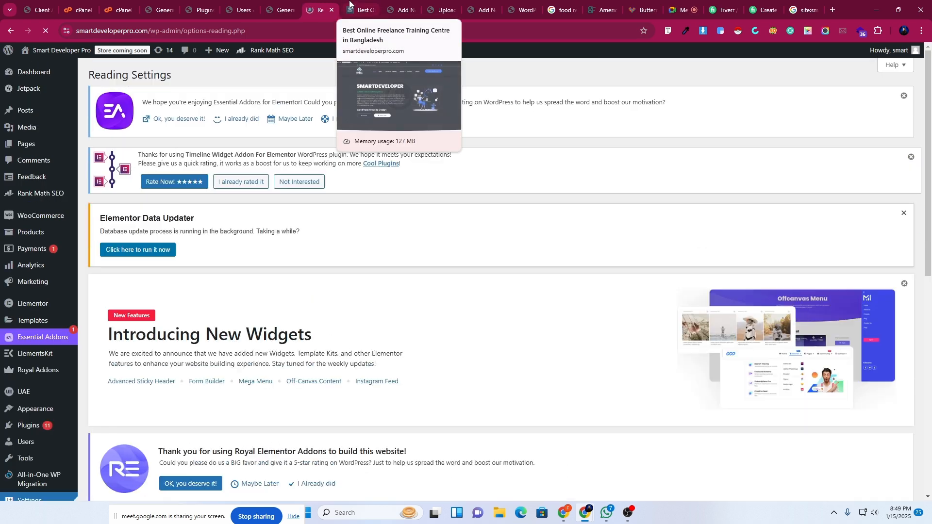
# Reload the live site tab to check the new Portfolio homepage.
pyautogui.click(350, 4)
pyautogui.click(46, 32)
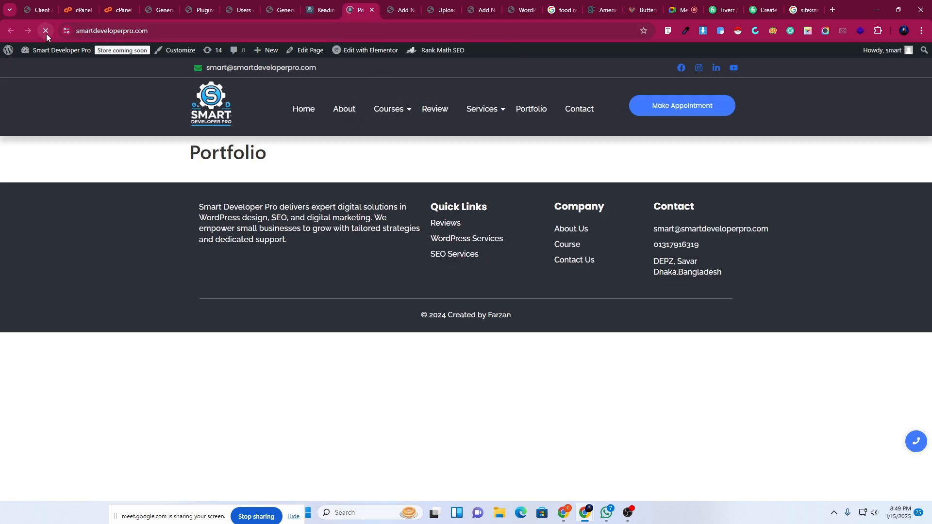
pyautogui.click(311, 4)
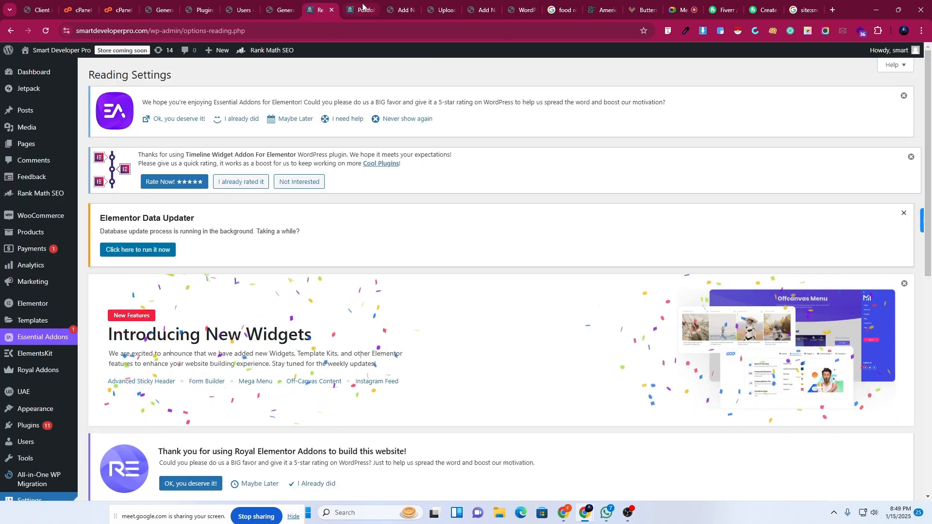
# Set Home2 back as the static homepage and save the Reading settings.
pyautogui.scroll(-10, 433, 407)
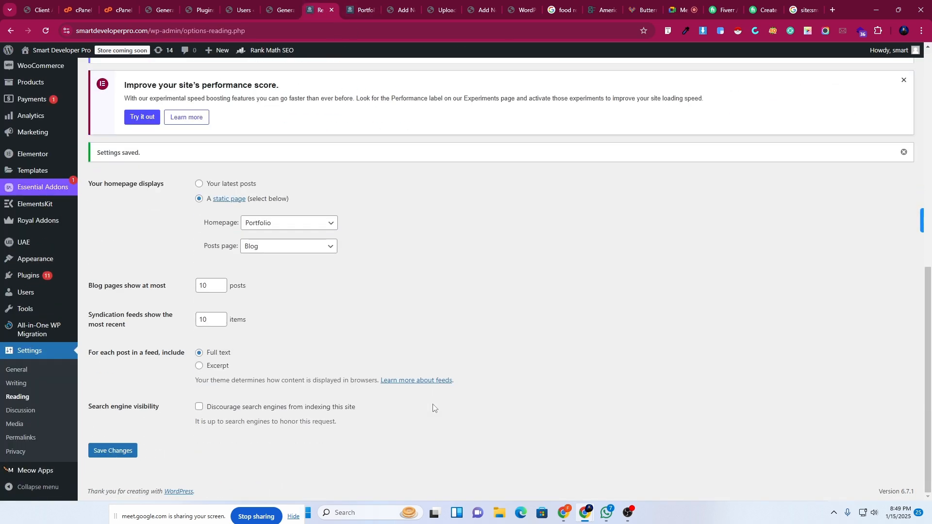
pyautogui.click(257, 223)
pyautogui.scroll(-3, 274, 482)
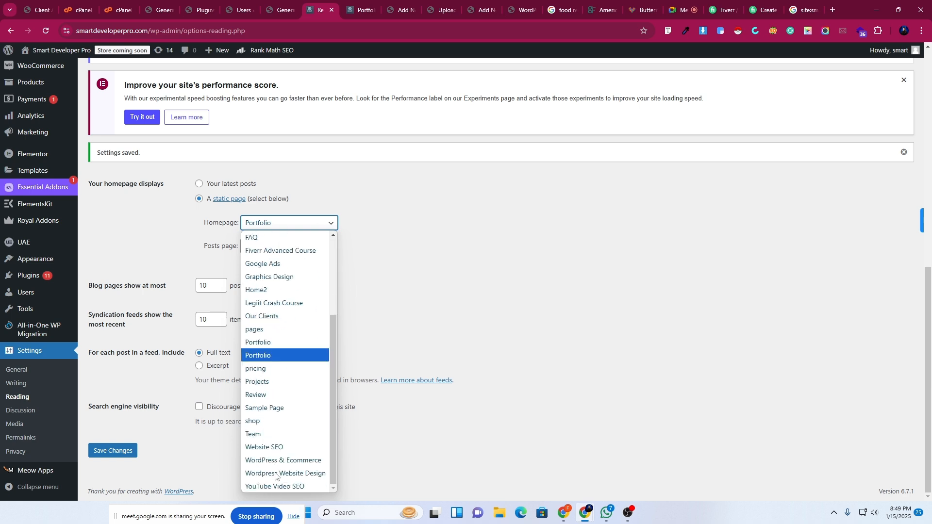
pyautogui.click(256, 290)
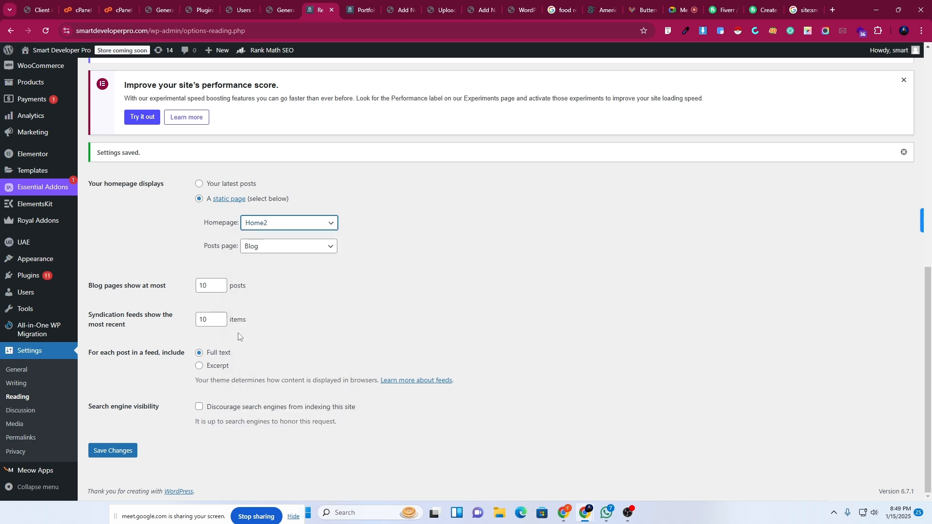
pyautogui.click(107, 450)
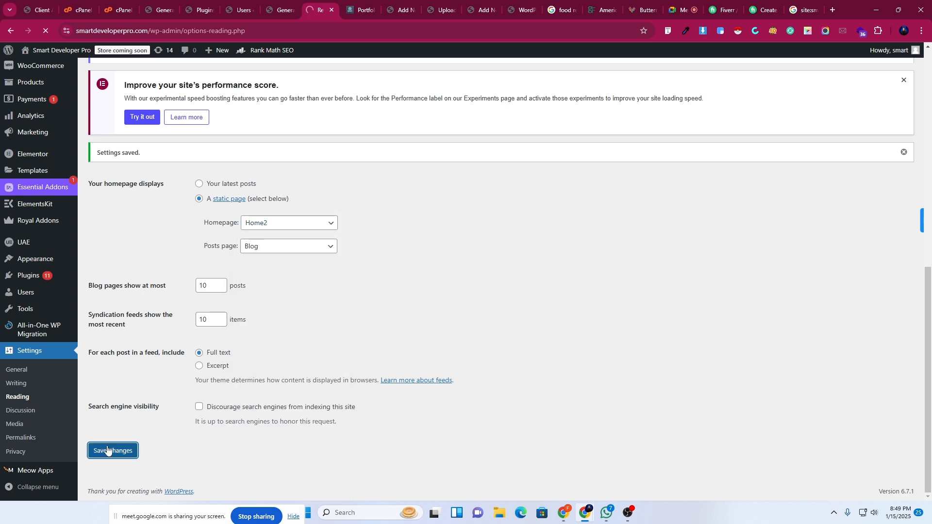
# Toggle the discourage-search-engines option and go to the Permalink settings.
pyautogui.scroll(-10, 320, 408)
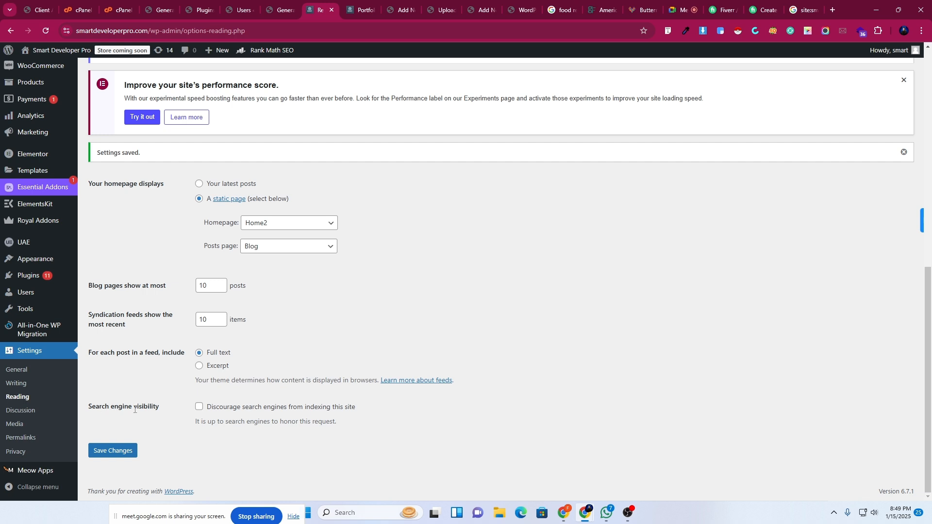
pyautogui.click(199, 408)
pyautogui.click(22, 438)
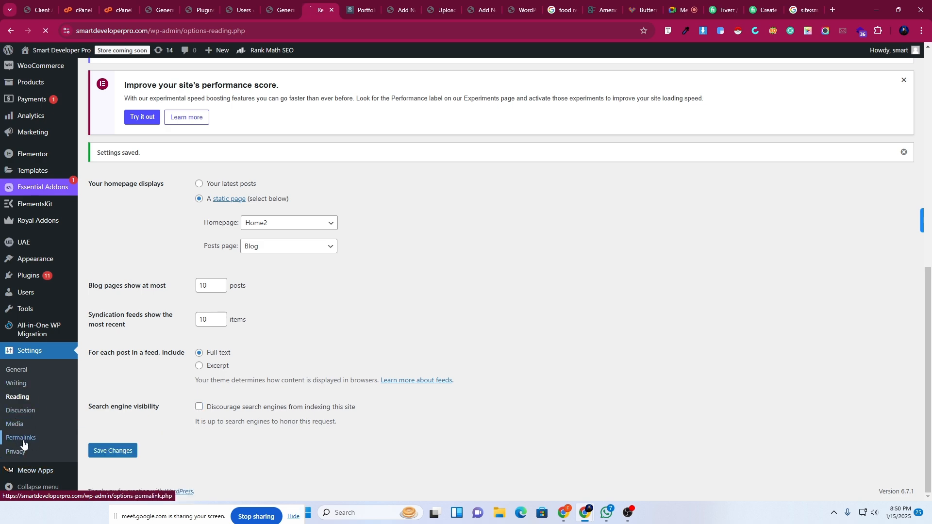
# Open the Portfolio page from the live site's menu in the other tab.
pyautogui.scroll(-3, 225, 343)
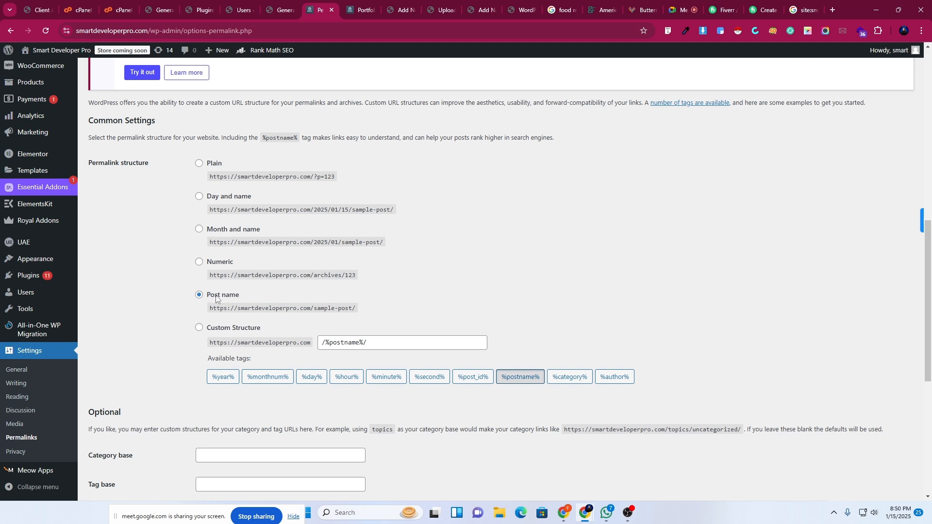
pyautogui.click(365, 6)
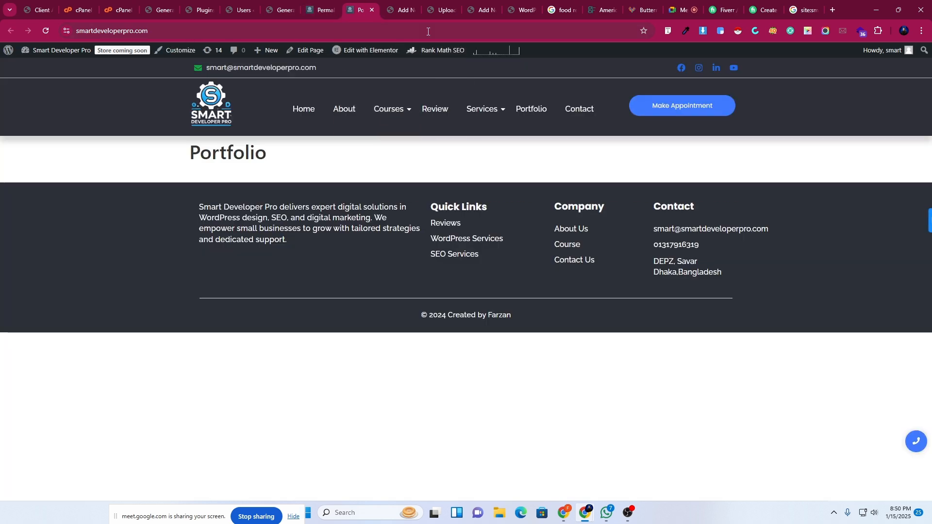
pyautogui.click(532, 112)
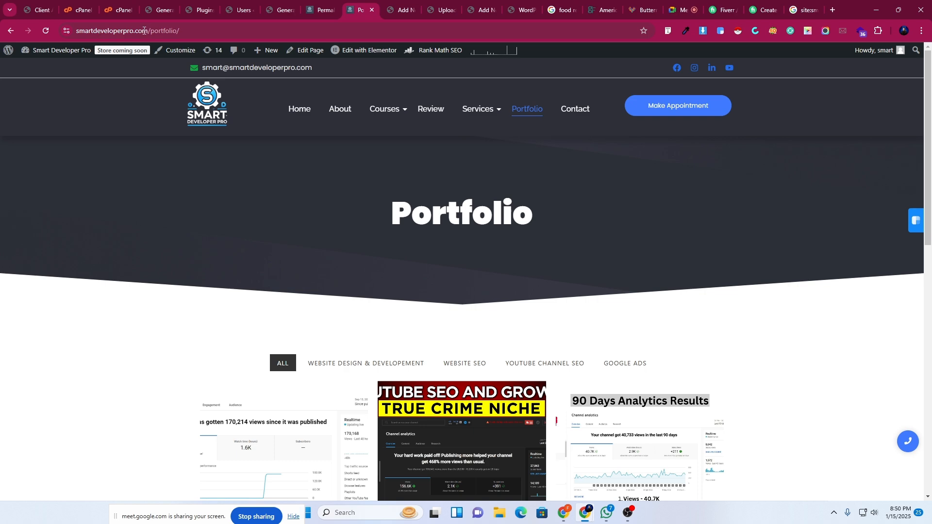
pyautogui.click(322, 10)
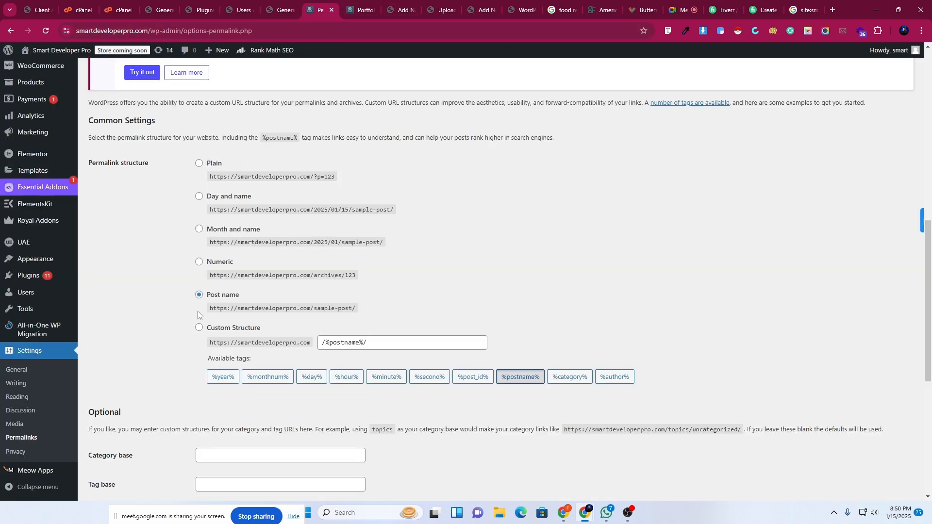
# Select the Day and name permalink structure and save it.
pyautogui.click(200, 197)
pyautogui.scroll(-6, 306, 384)
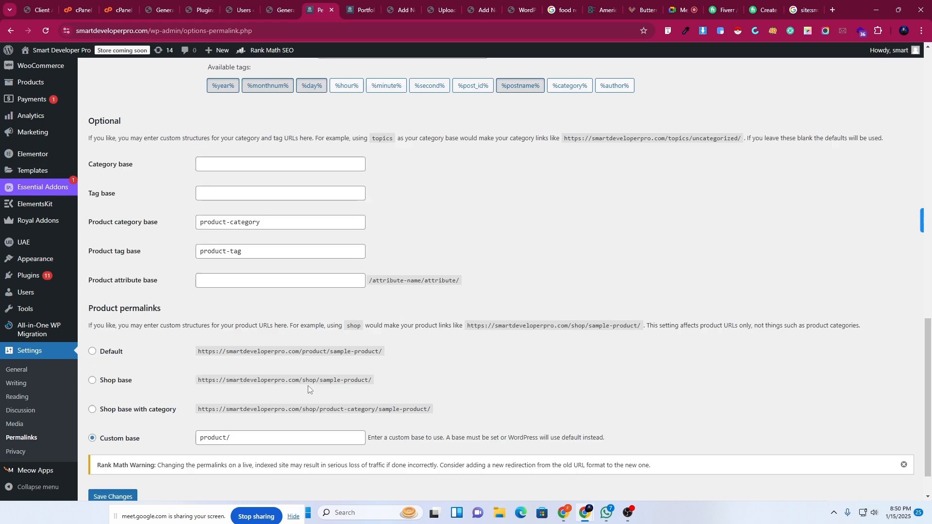
pyautogui.scroll(6, 307, 383)
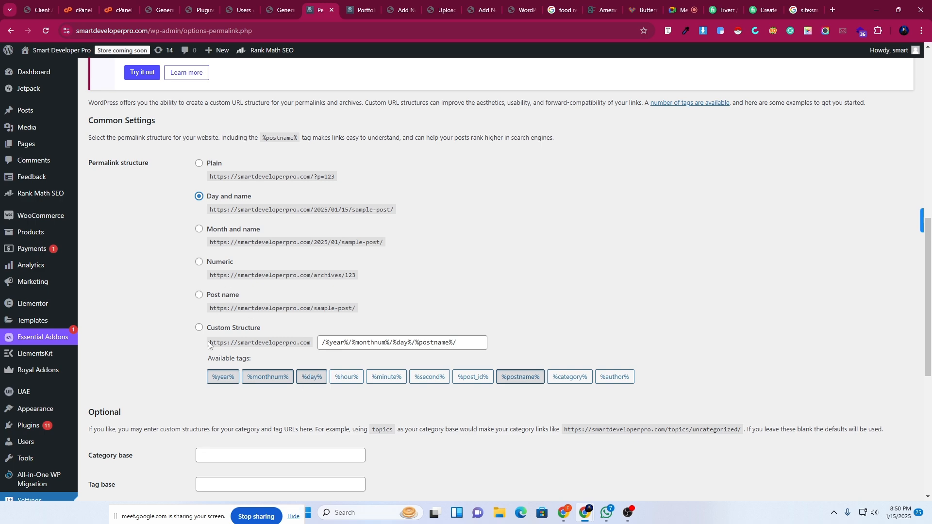
pyautogui.scroll(-6, 210, 346)
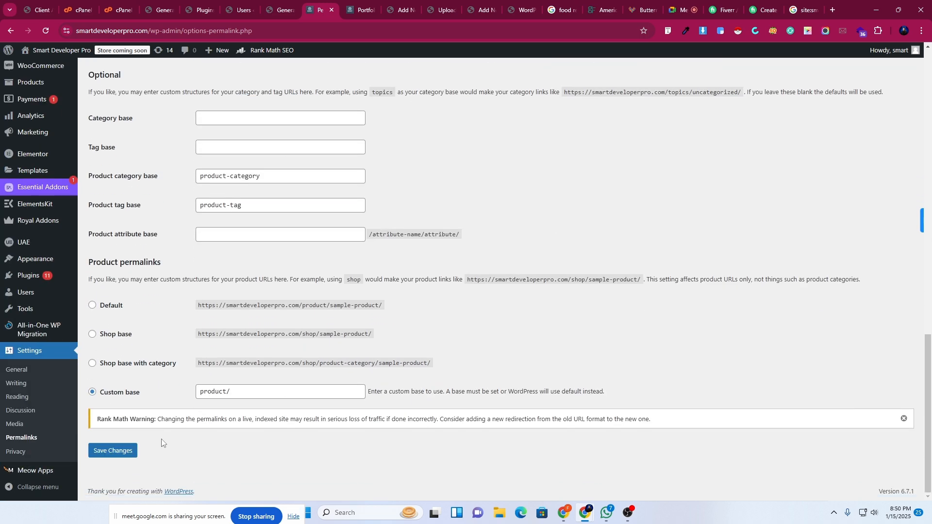
pyautogui.click(122, 449)
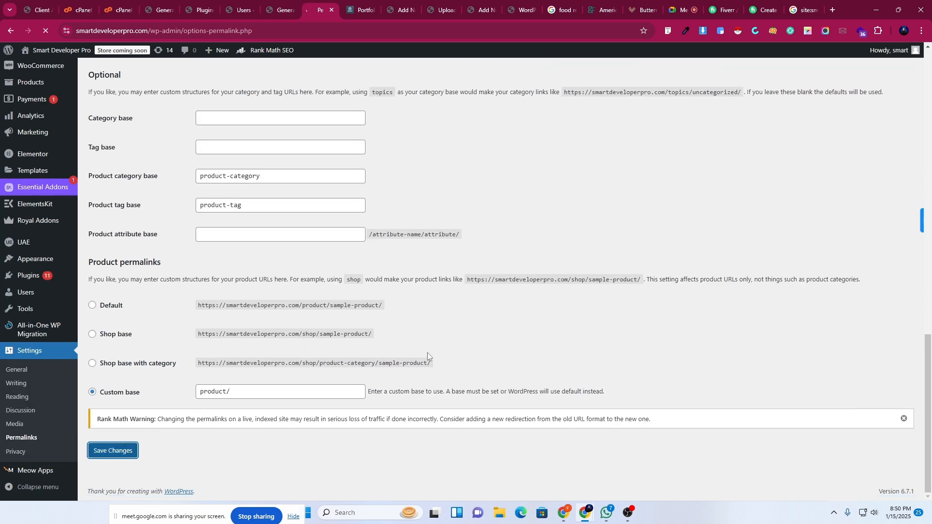
# Reload the live Portfolio page to test the new links.
pyautogui.hotkey('ctrl', 'Tab')
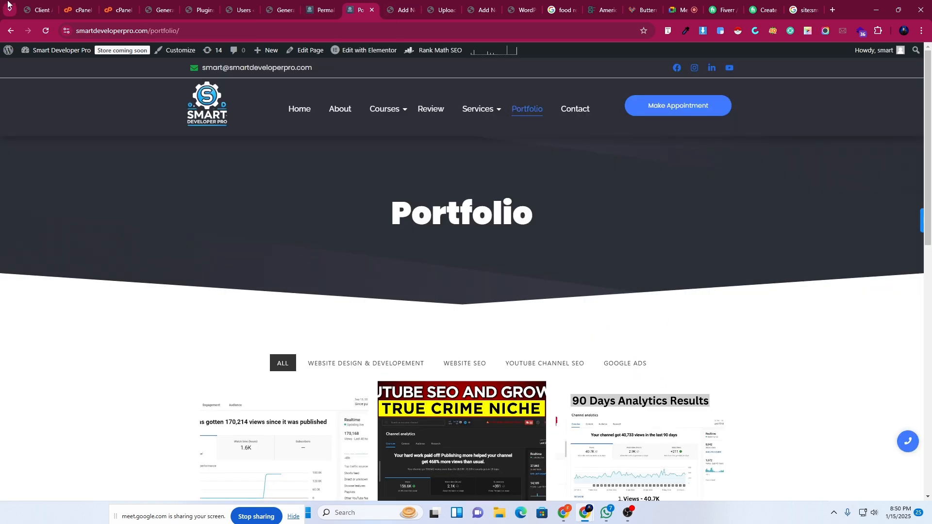
pyautogui.click(46, 30)
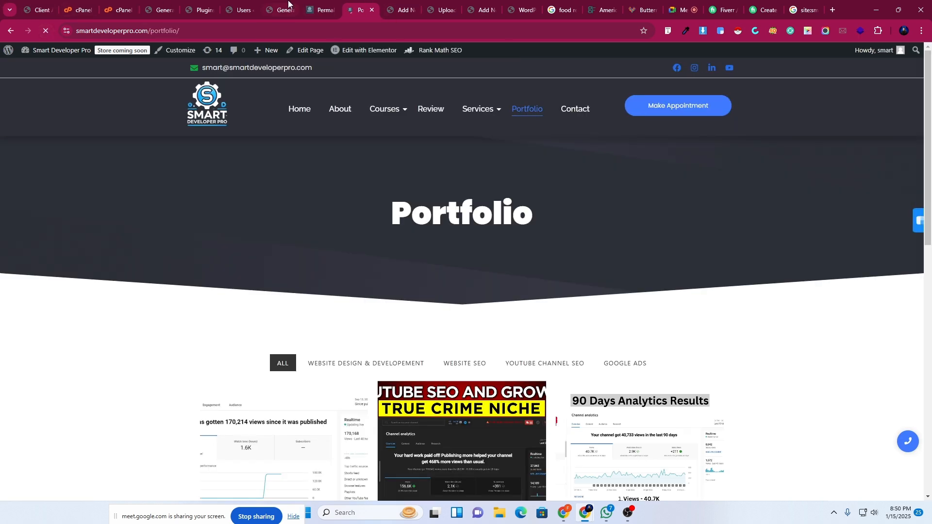
pyautogui.click(321, 10)
# Open Add New Post in a new tab and close the Portfolio page tab.
pyautogui.scroll(-7, 253, 426)
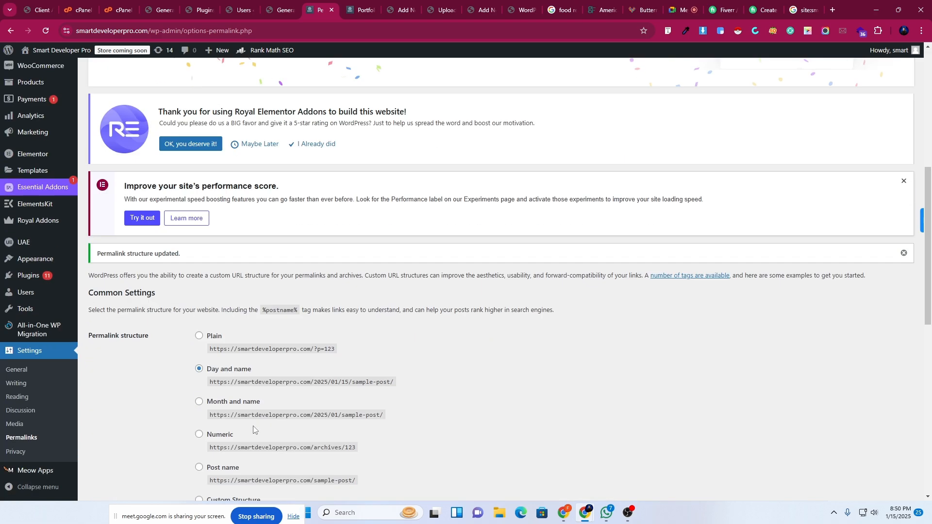
pyautogui.scroll(-5, 252, 426)
pyautogui.scroll(10, 253, 426)
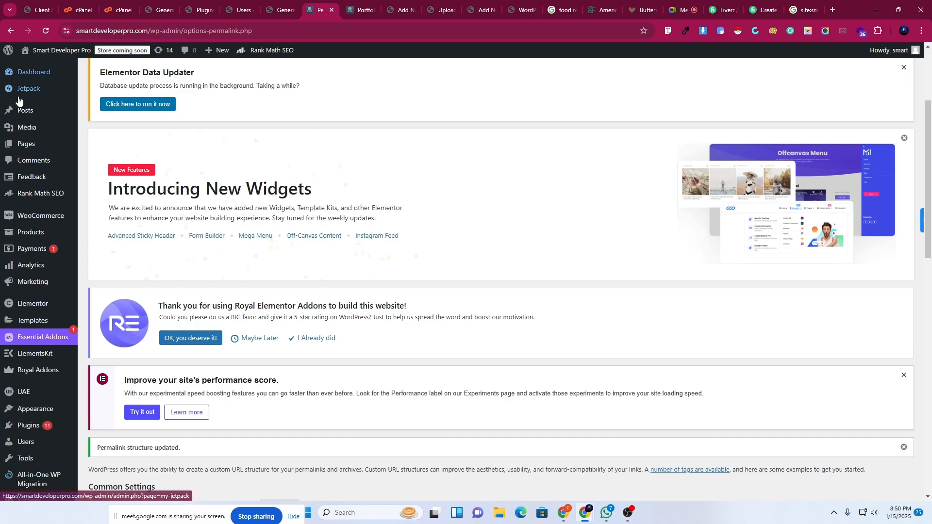
pyautogui.moveTo(29, 111)
pyautogui.rightClick(116, 131)
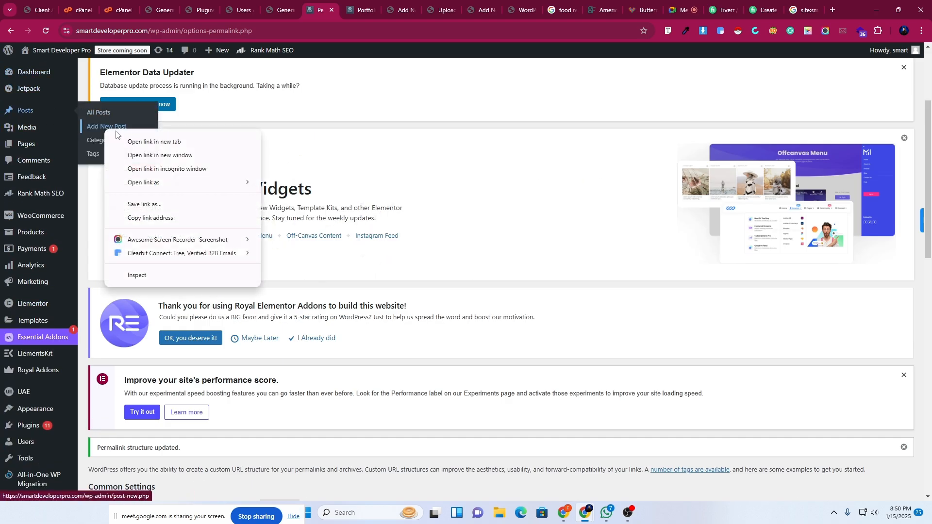
pyautogui.click(146, 142)
pyautogui.click(349, 4)
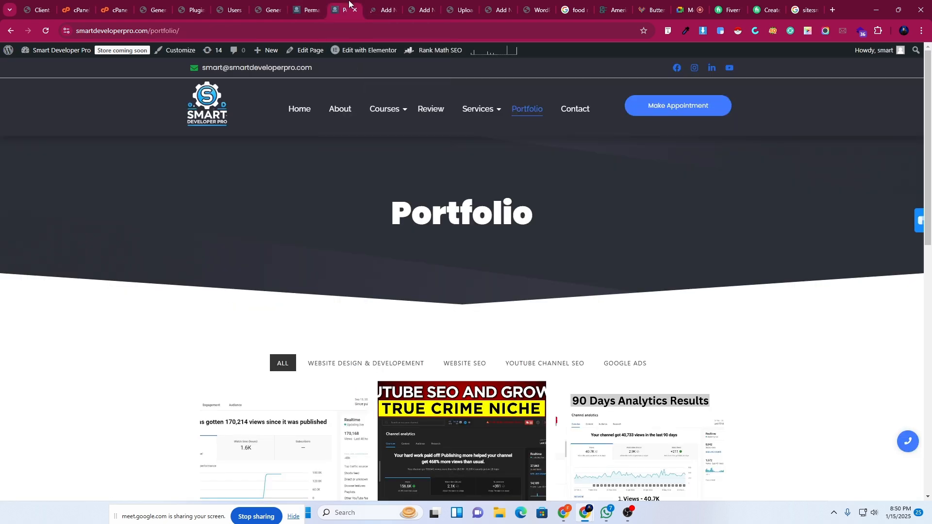
pyautogui.click(353, 11)
pyautogui.click(391, 6)
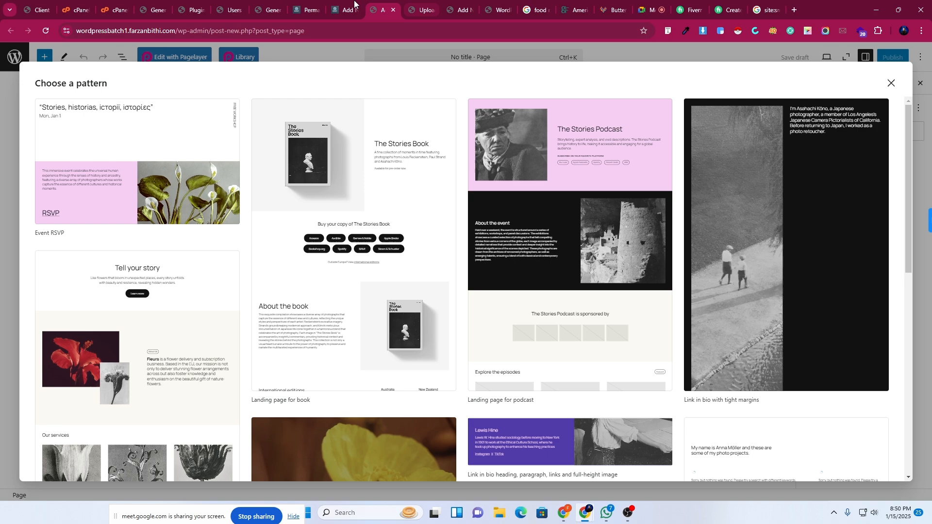
pyautogui.click(354, 4)
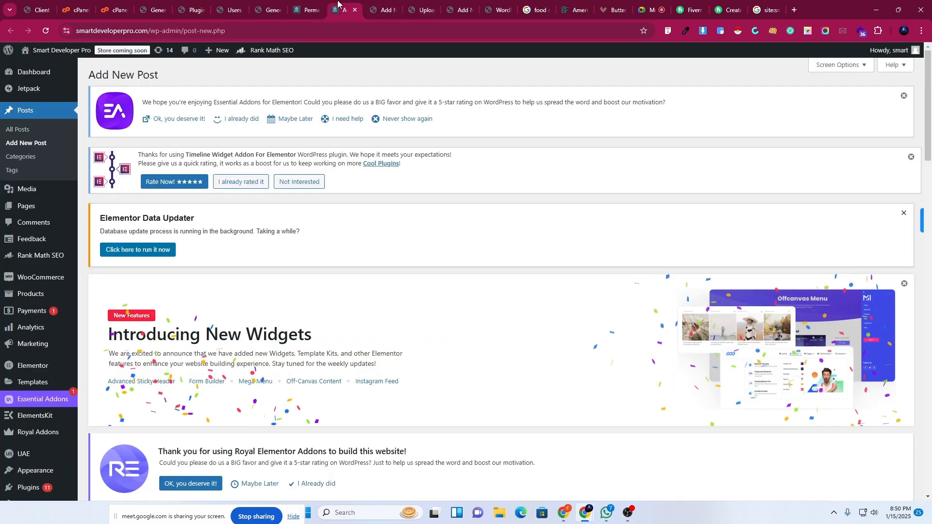
# Title the post 'Hello' and publish it.
pyautogui.scroll(-10, 314, 265)
pyautogui.scroll(5, 315, 265)
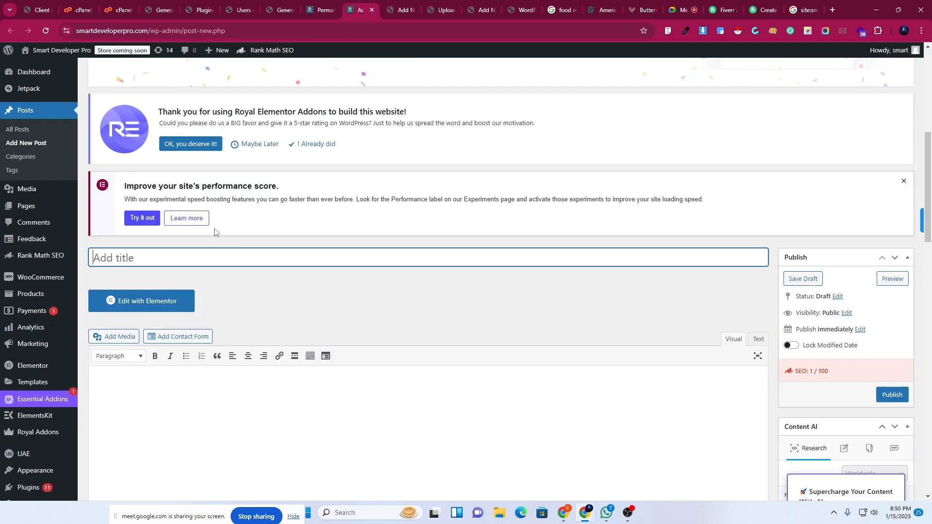
pyautogui.write('Hell')
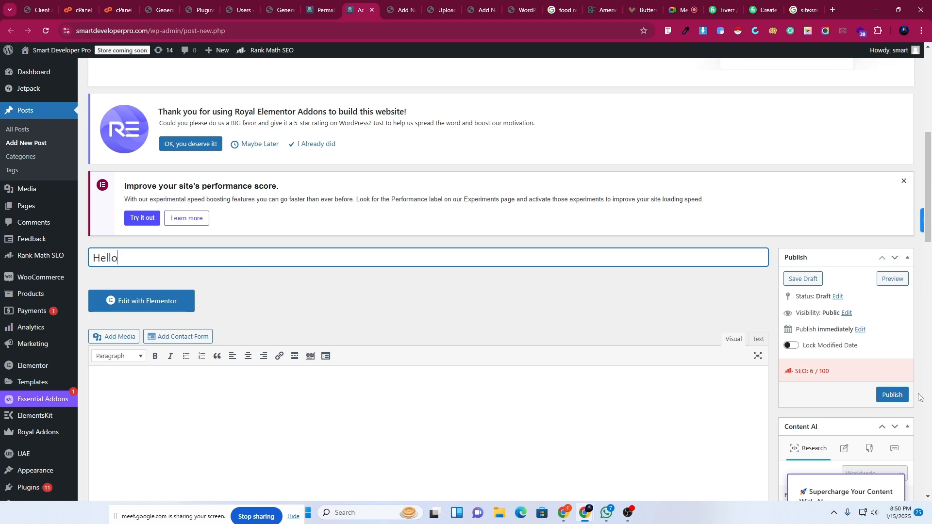
pyautogui.write('o')
pyautogui.click(891, 394)
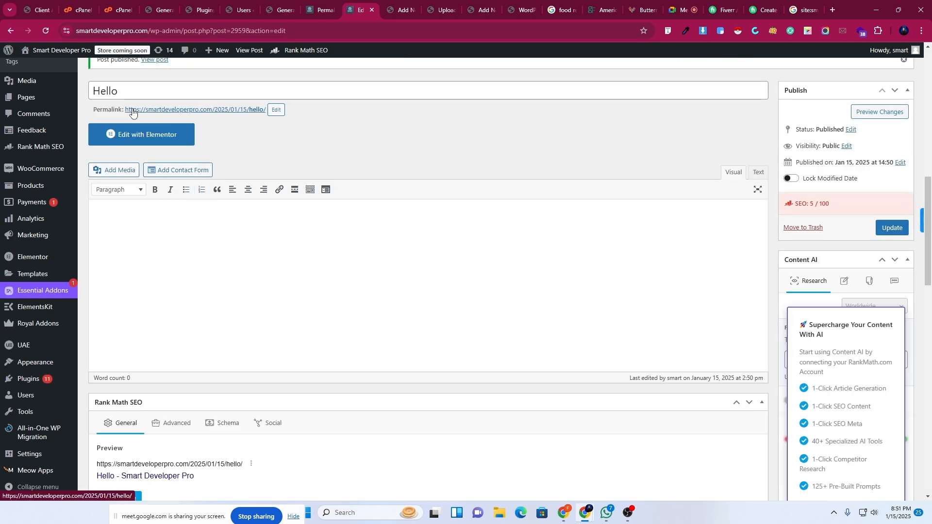
# Check the Hello post's current date-based address, then return to Permalinks.
pyautogui.click(318, 9)
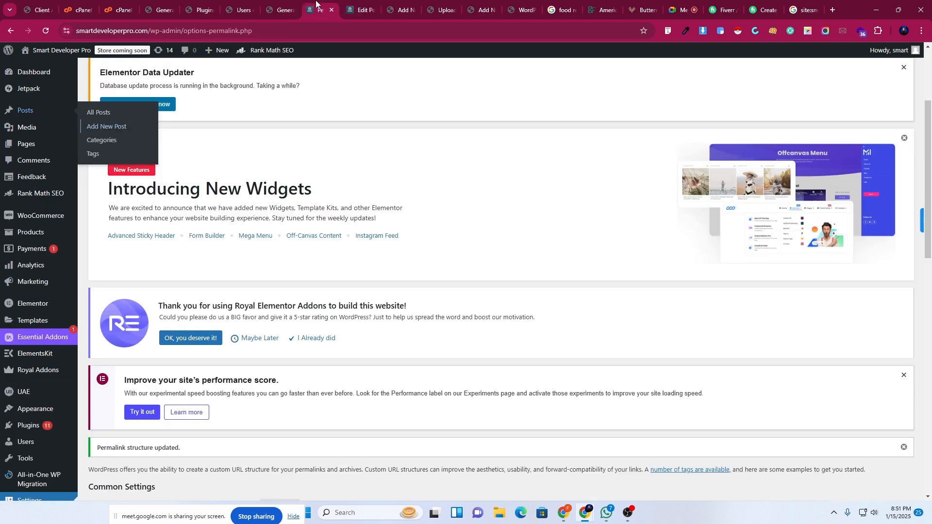
pyautogui.scroll(1, 351, 368)
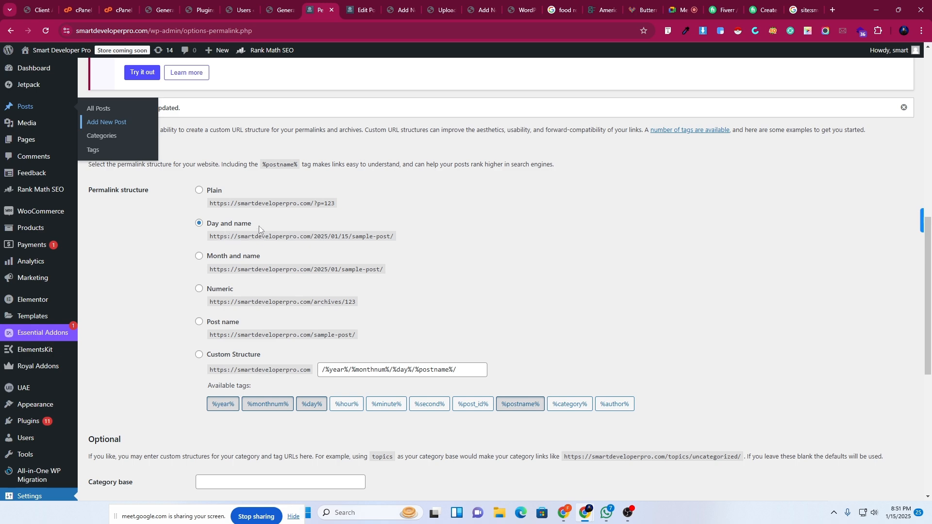
pyautogui.click(359, 10)
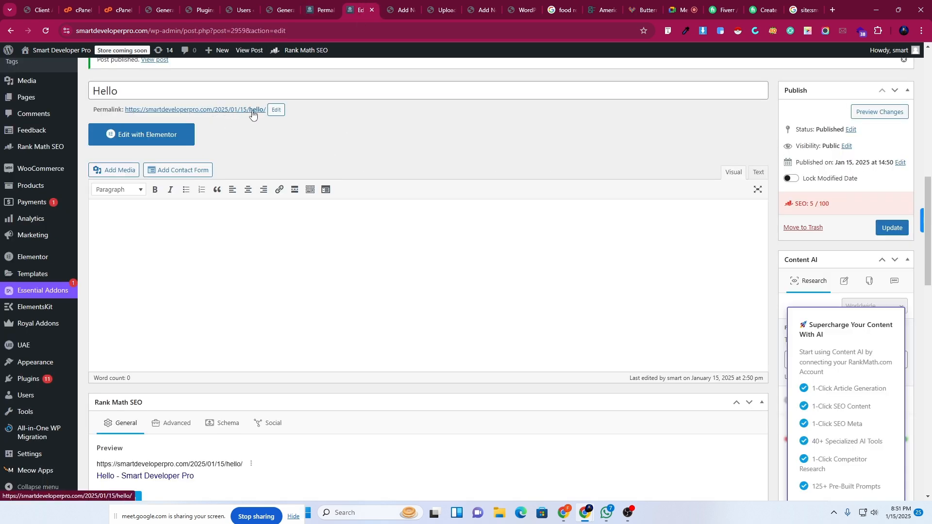
pyautogui.click(321, 10)
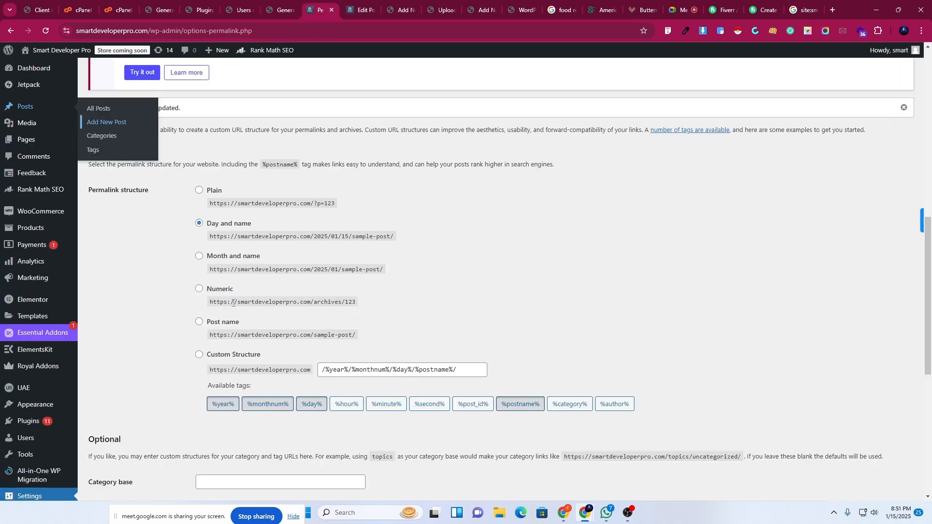
# Select the Post name permalink structure and save the settings.
pyautogui.click(199, 322)
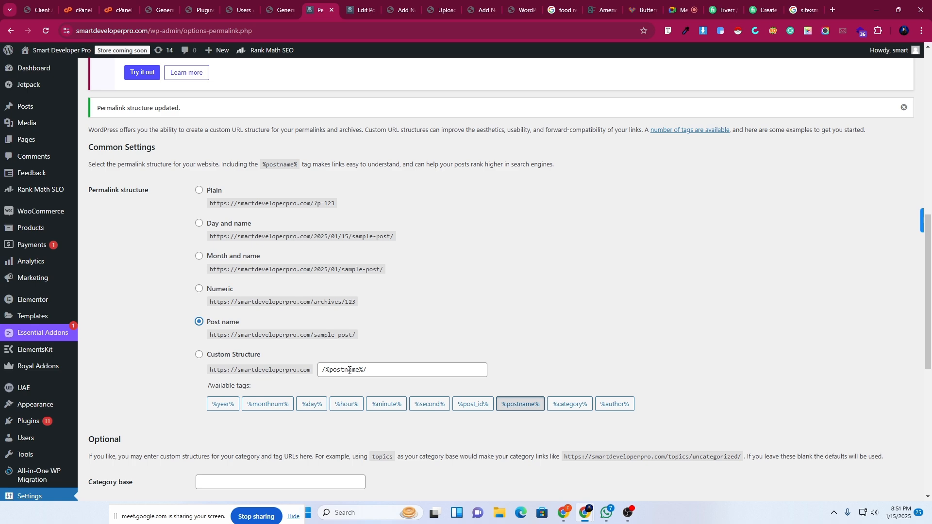
pyautogui.scroll(-5, 385, 373)
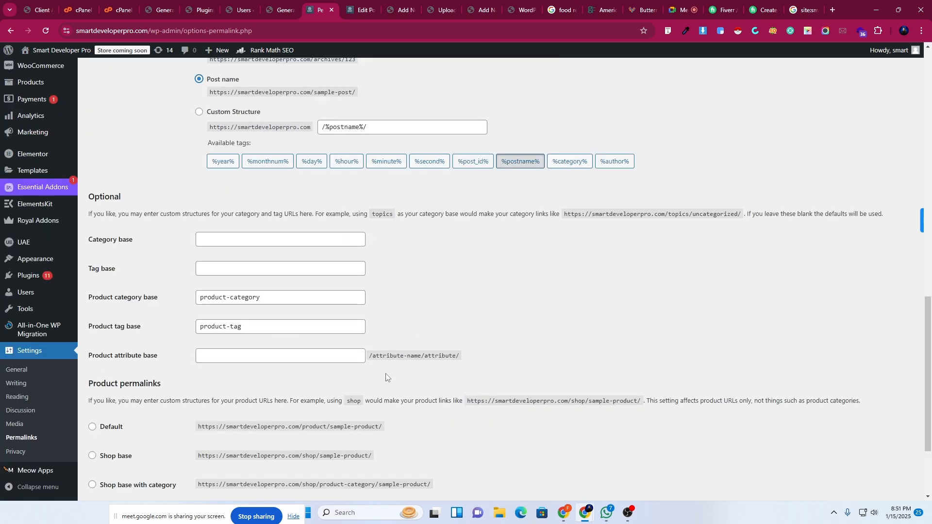
pyautogui.scroll(4, 386, 376)
pyautogui.scroll(-7, 385, 376)
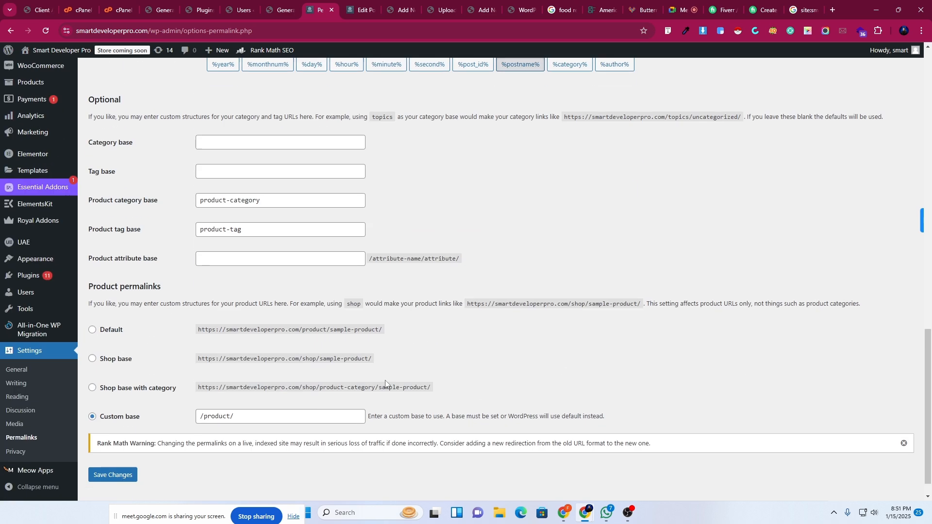
pyautogui.click(120, 451)
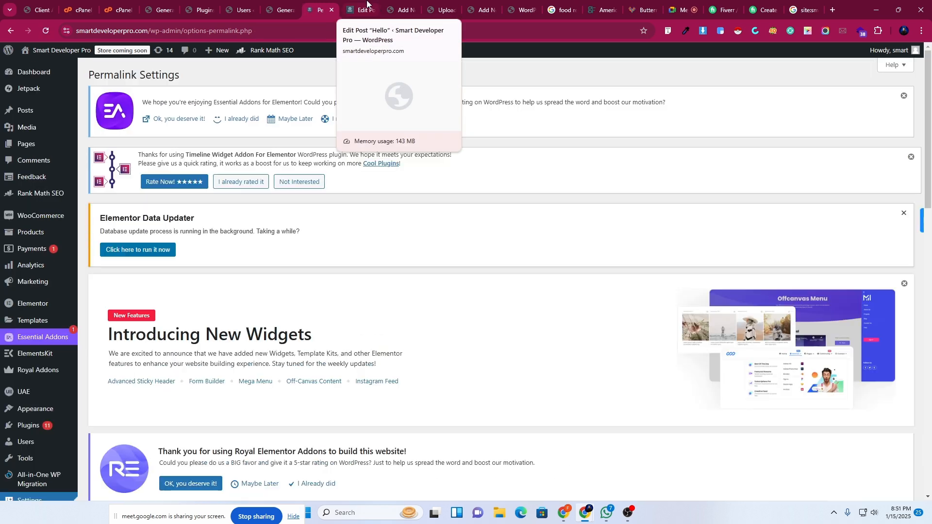
pyautogui.click(365, 6)
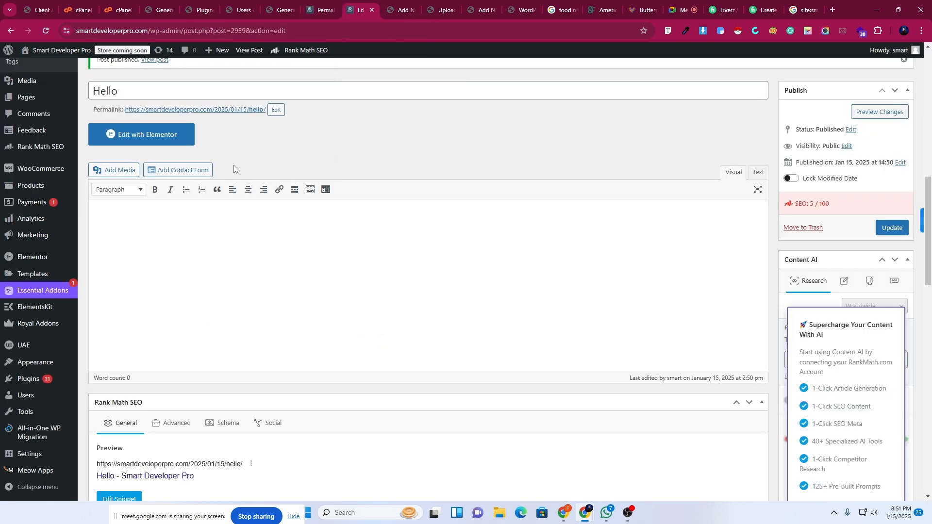
# Open the post's address in a new tab, then re-save the Post name permalinks.
pyautogui.rightClick(197, 112)
pyautogui.click(246, 124)
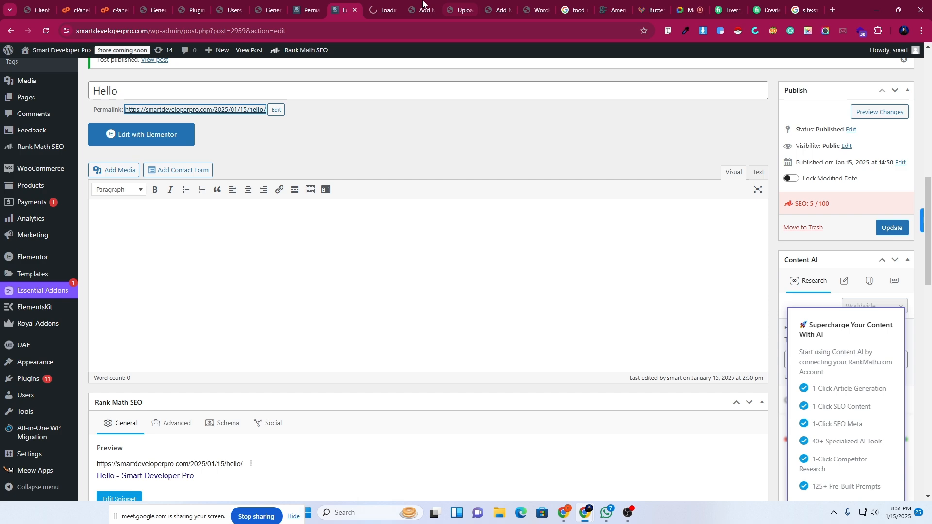
pyautogui.click(382, 10)
pyautogui.click(304, 10)
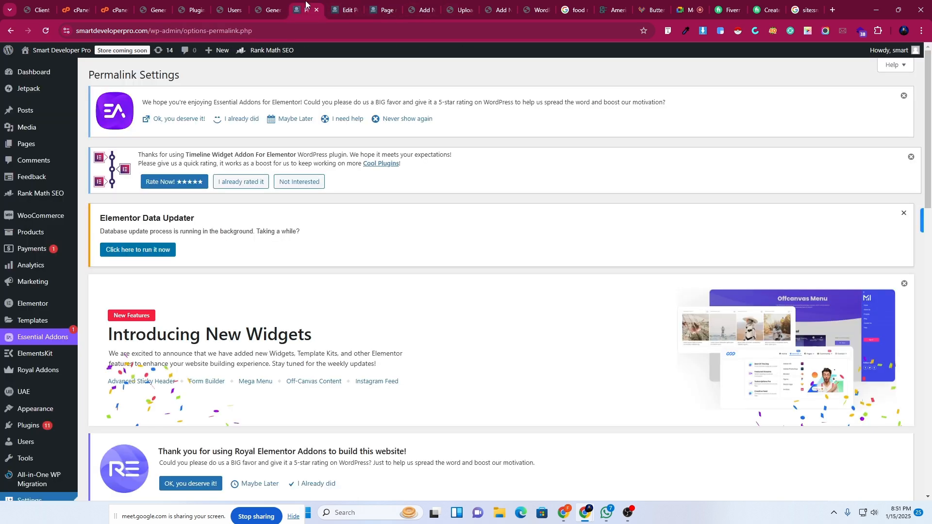
pyautogui.scroll(-5, 251, 245)
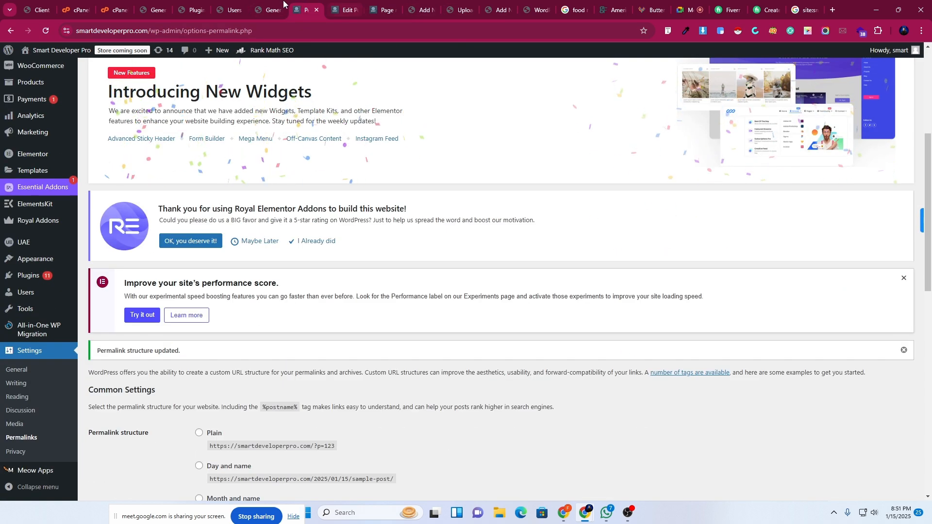
pyautogui.scroll(-13, 239, 388)
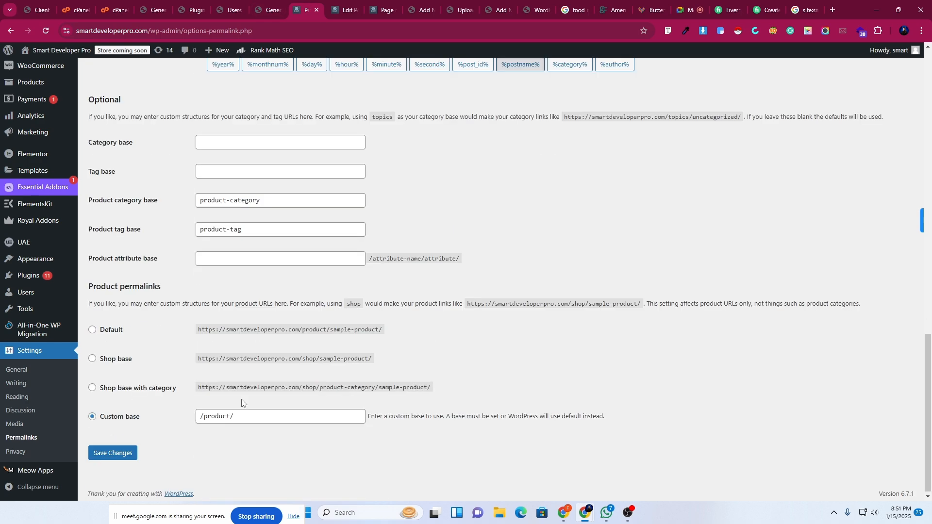
pyautogui.click(89, 451)
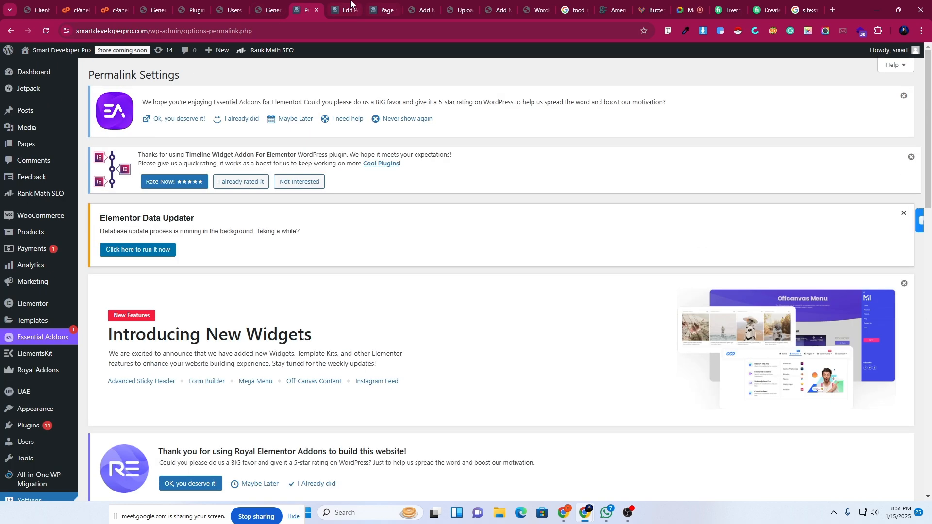
# Reload the Hello post editor and open its /hello/ address in a new tab.
pyautogui.click(346, 6)
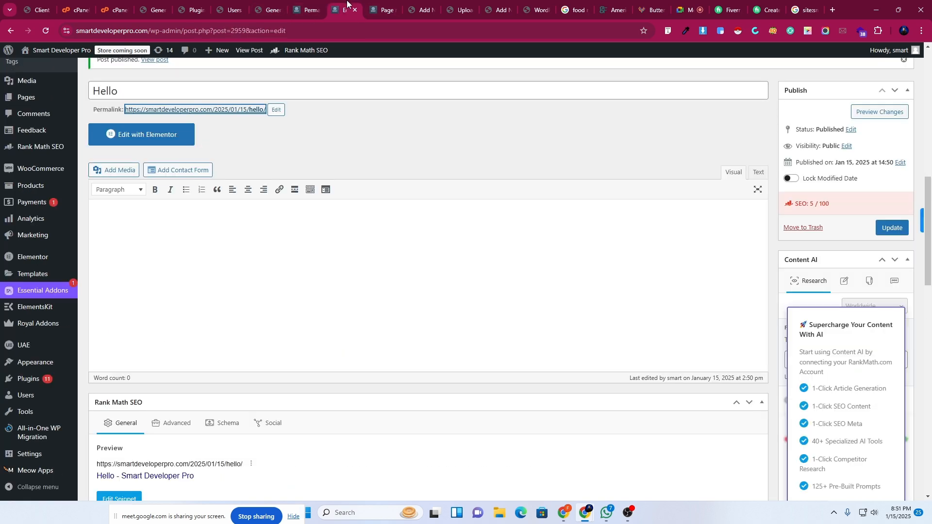
pyautogui.click(42, 32)
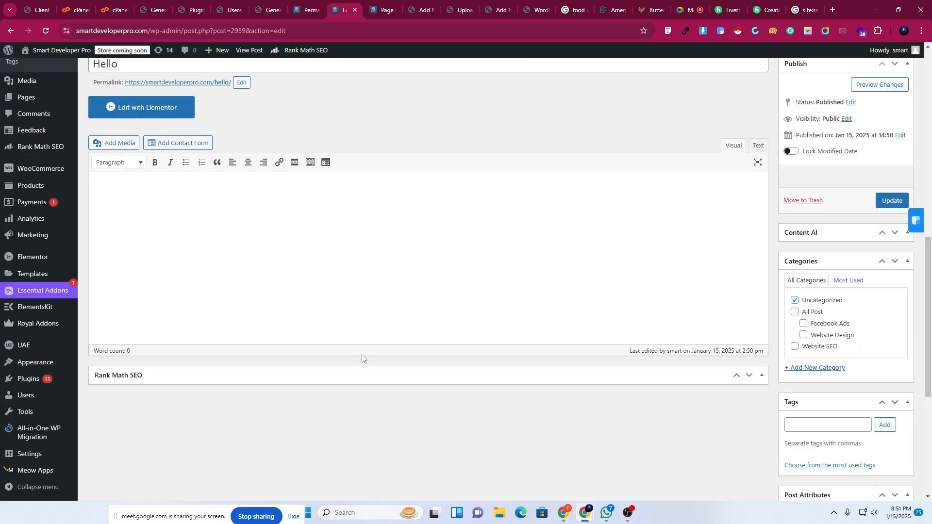
pyautogui.scroll(4, 269, 217)
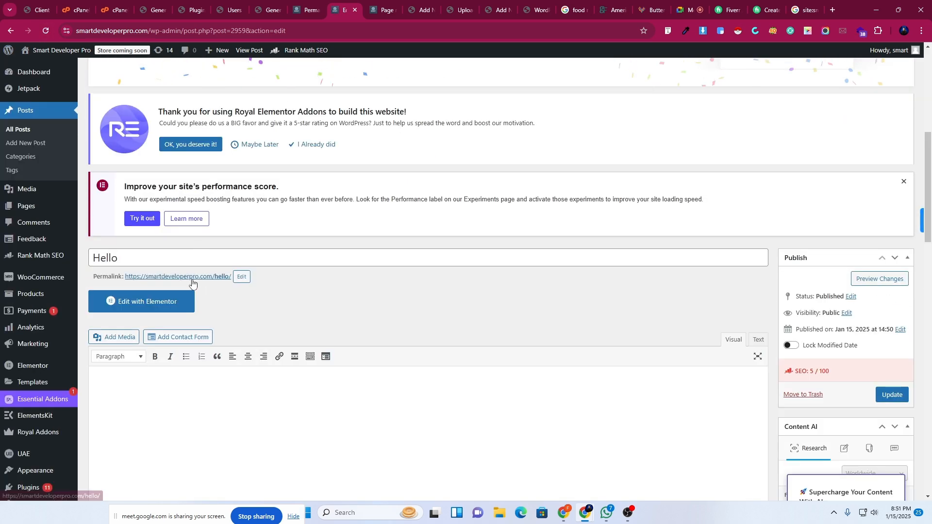
pyautogui.click(192, 280)
pyautogui.rightClick(192, 282)
pyautogui.click(228, 291)
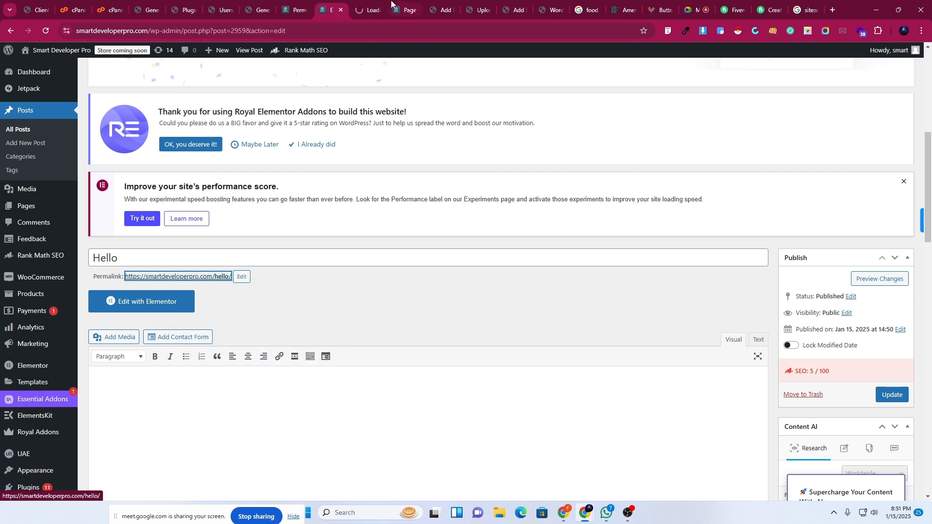
# Post a test comment 'dasdasd' on the live /hello/ post.
pyautogui.click(368, 10)
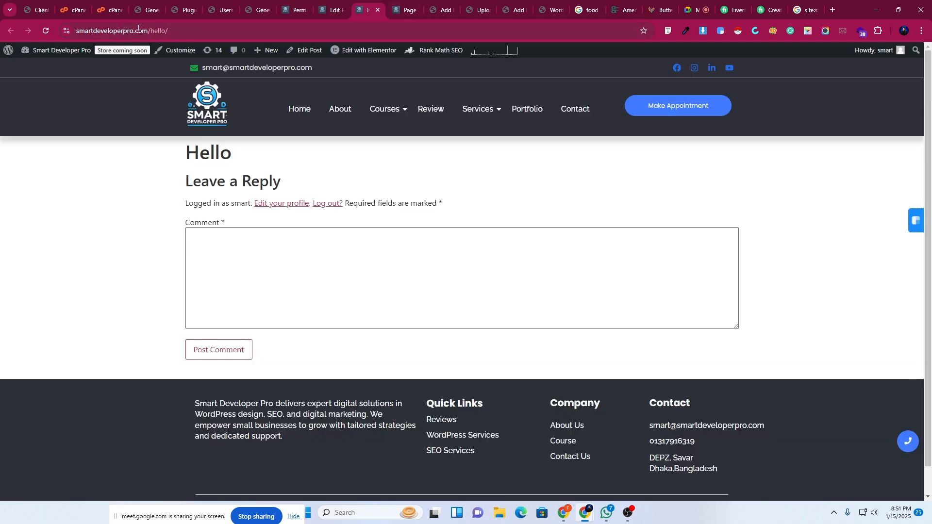
pyautogui.moveTo(152, 32); pyautogui.dragTo(185, 35)
pyautogui.click(104, 284)
pyautogui.click(210, 244)
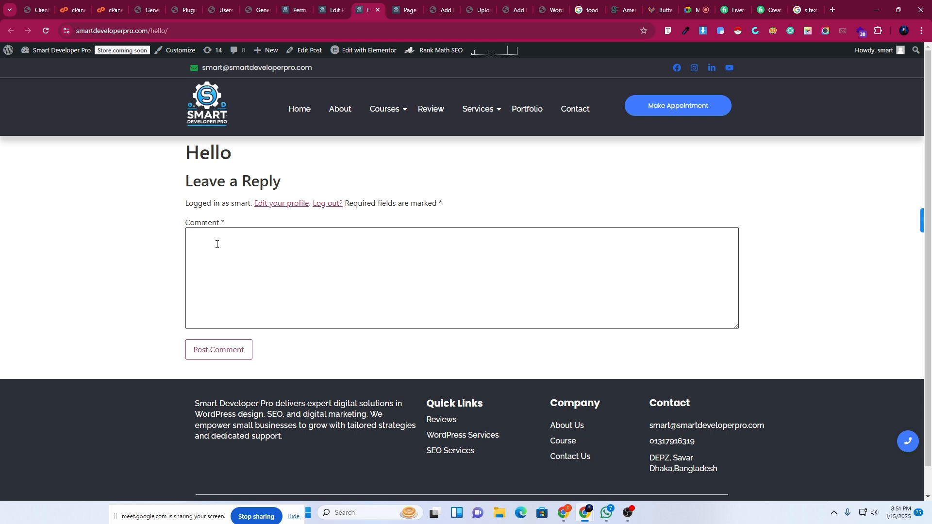
pyautogui.write('dasdasd')
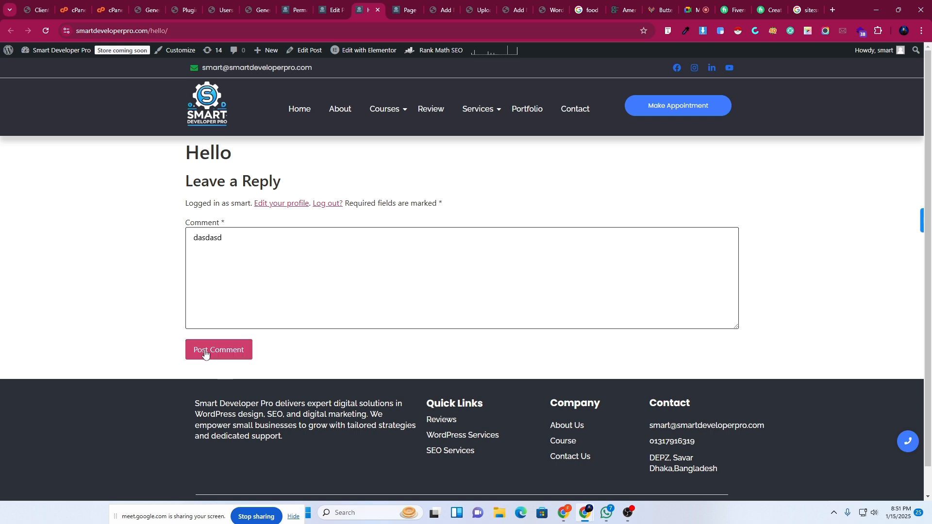
pyautogui.click(206, 353)
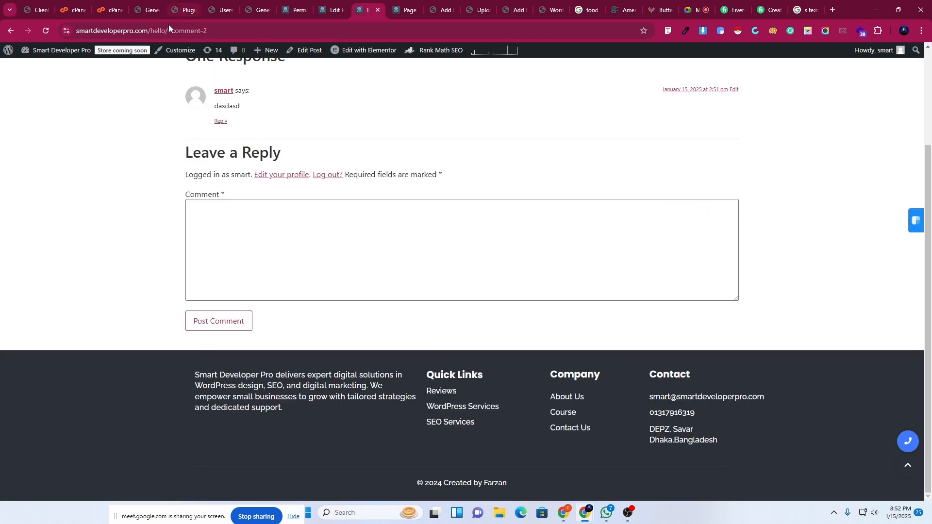
# Copy the Hello post's address from the browser's address bar.
pyautogui.moveTo(168, 32); pyautogui.dragTo(76, 30)
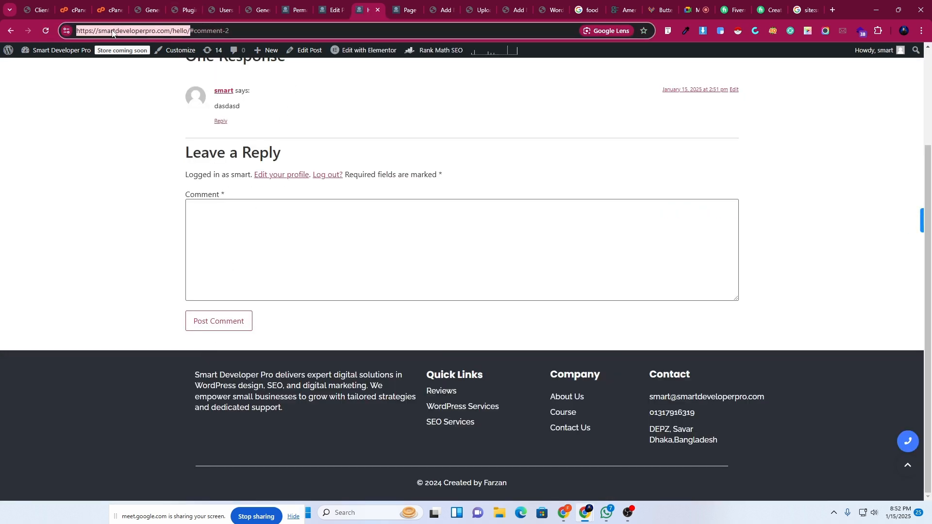
pyautogui.rightClick(112, 32)
pyautogui.click(144, 121)
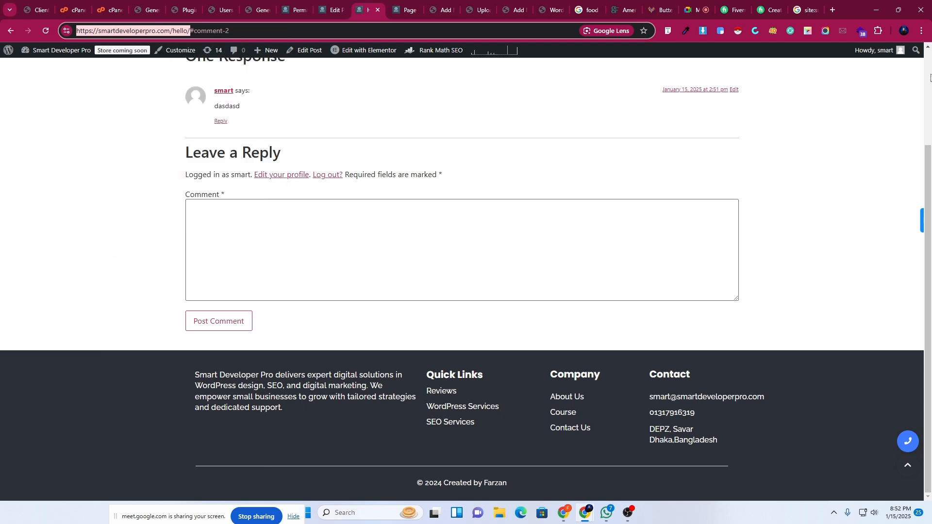
pyautogui.click(921, 32)
# Load the copied Hello post address in a new incognito window.
pyautogui.click(810, 106)
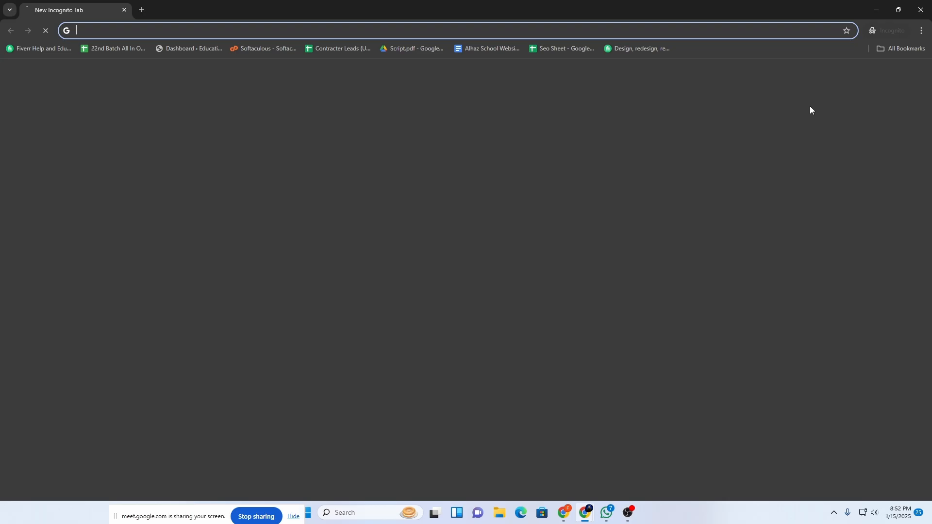
pyautogui.hotkey('ctrl', 'v')
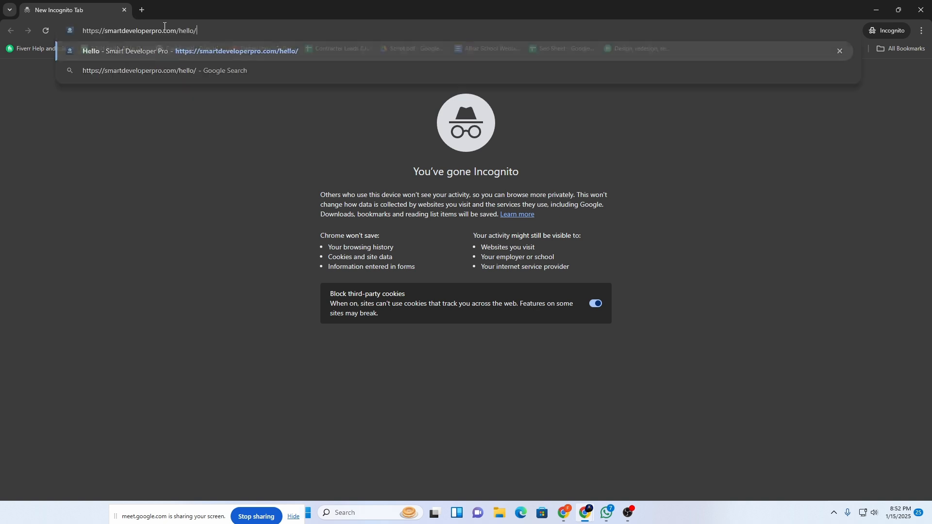
pyautogui.press('Return')
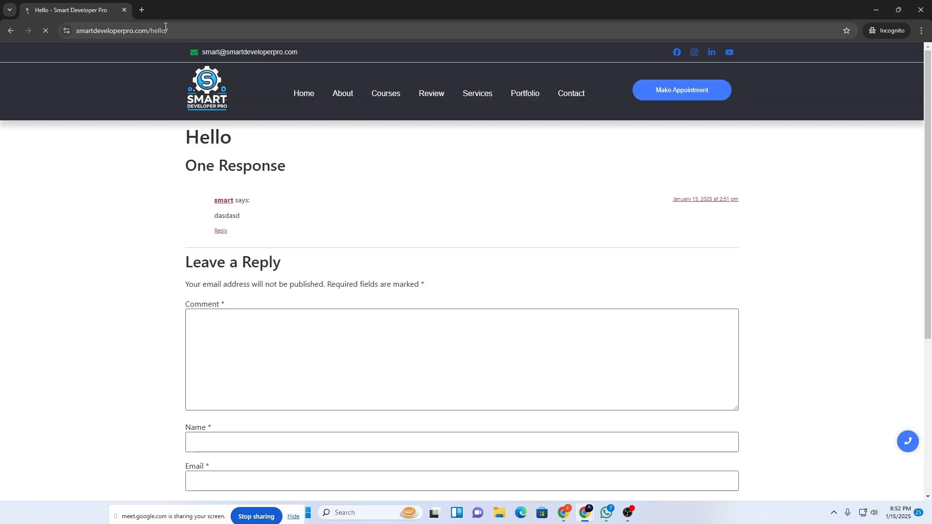
pyautogui.scroll(-3, 275, 329)
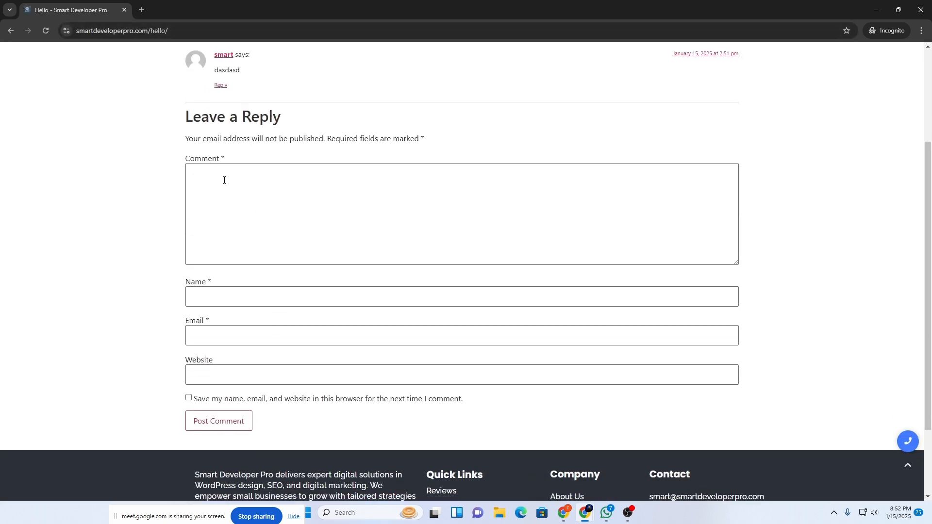
# Submit guest comment 'rrfrdfgdf' with a commenter name, autofilled email and website 'ff'.
pyautogui.click(203, 196)
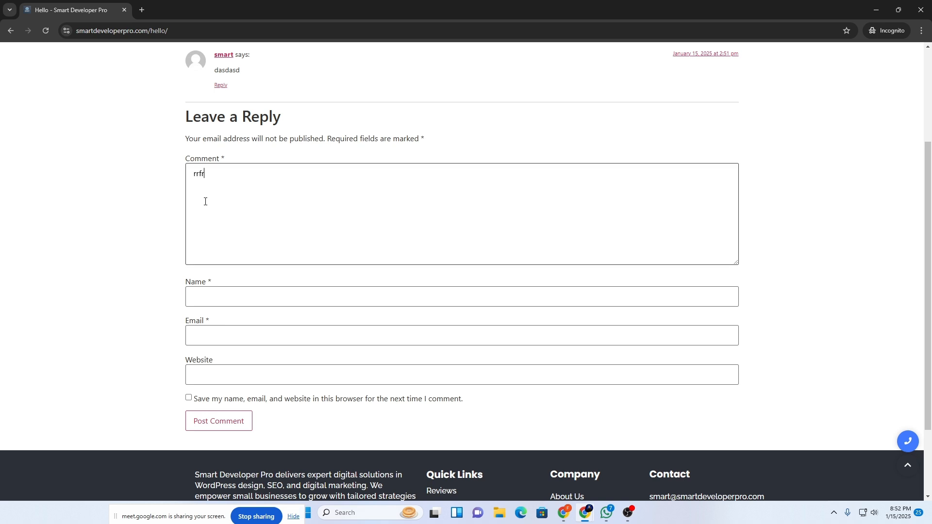
pyautogui.write('rrfrdfgdf')
pyautogui.click(223, 300)
pyautogui.write('farzan')
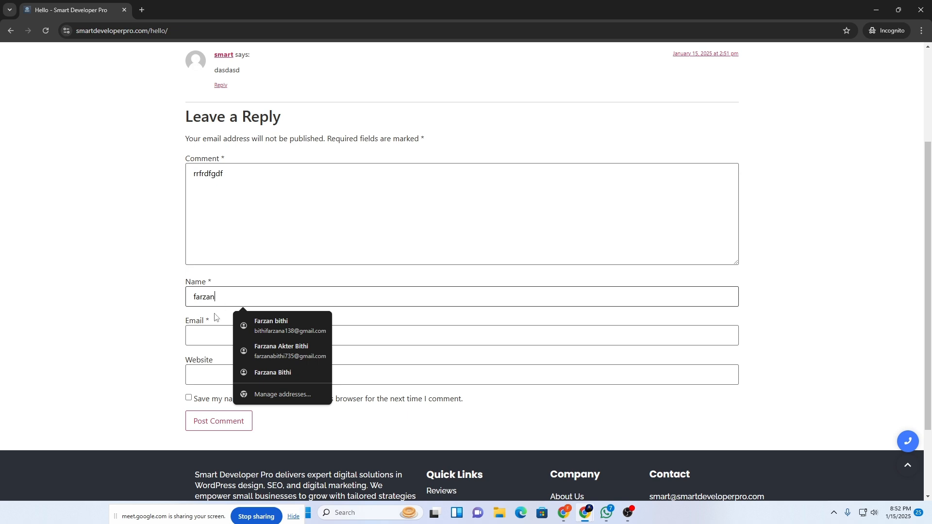
pyautogui.click(285, 366)
pyautogui.click(213, 377)
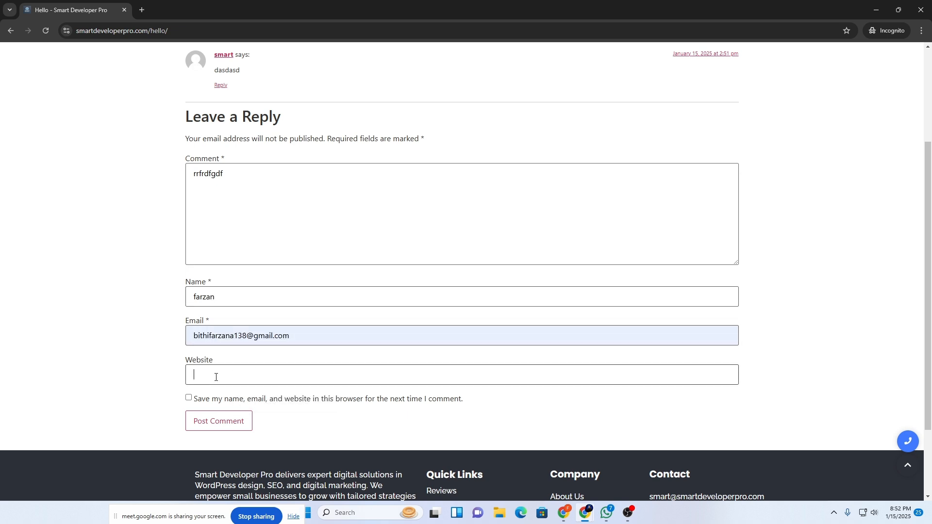
pyautogui.write('ff')
pyautogui.click(205, 422)
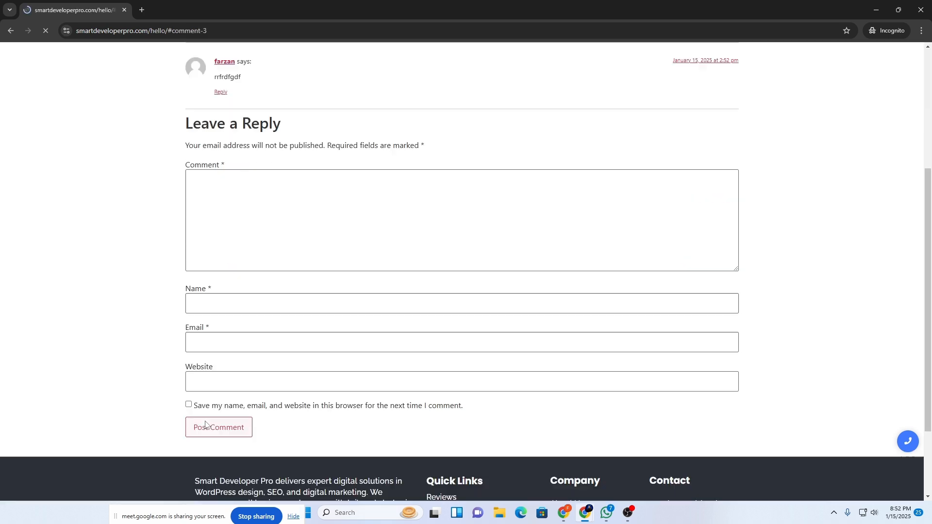
# Check the site Comments list to confirm both test comments appear on the Hello post.
pyautogui.click(874, 9)
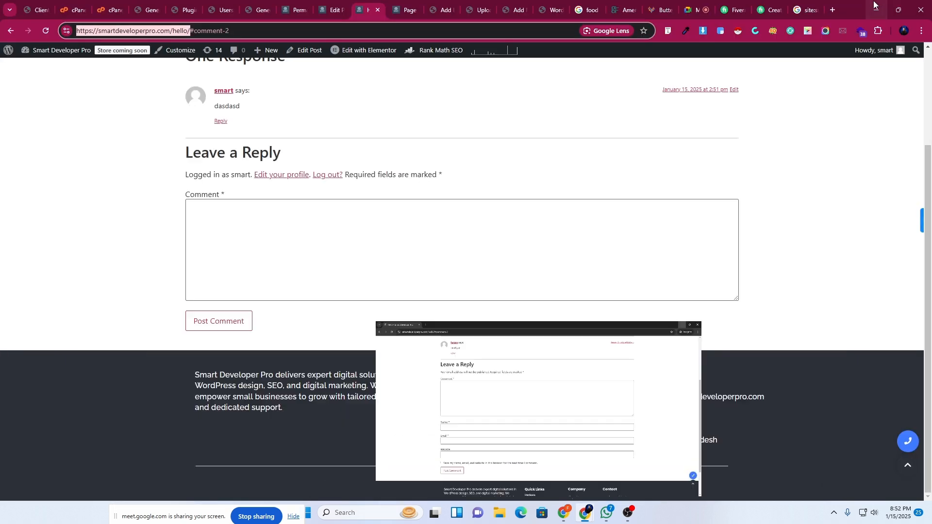
pyautogui.click(333, 4)
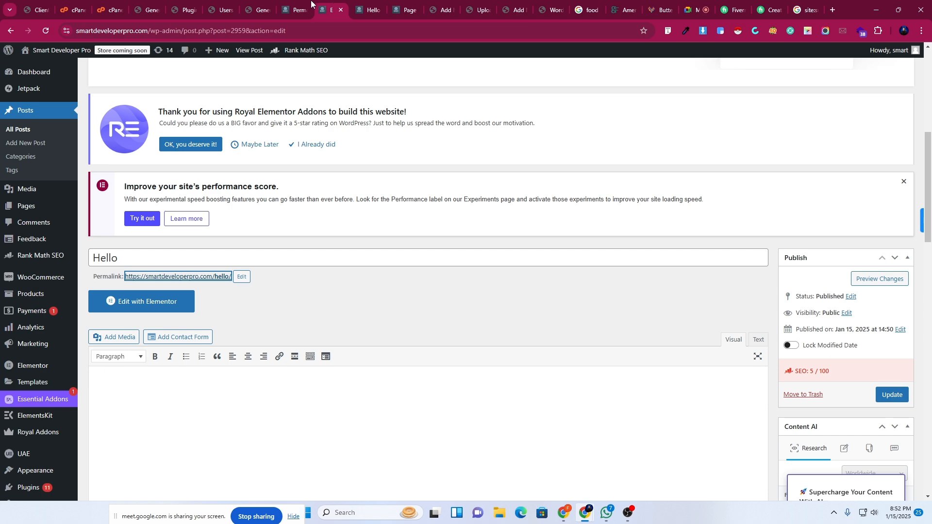
pyautogui.click(27, 224)
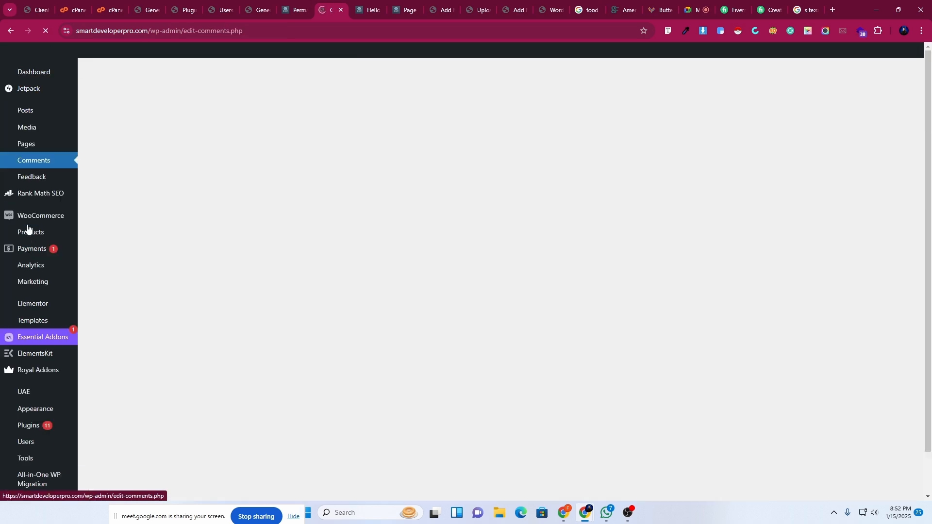
pyautogui.scroll(-9, 141, 359)
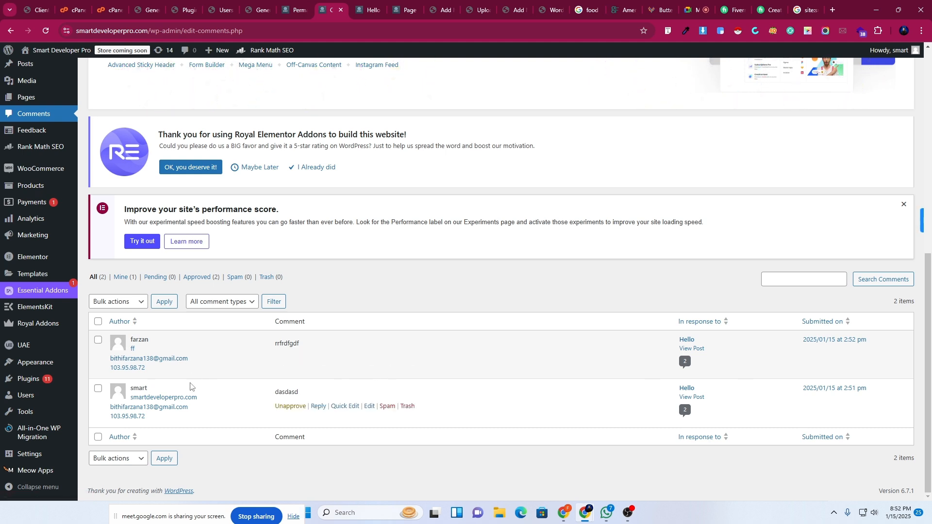
pyautogui.click(294, 10)
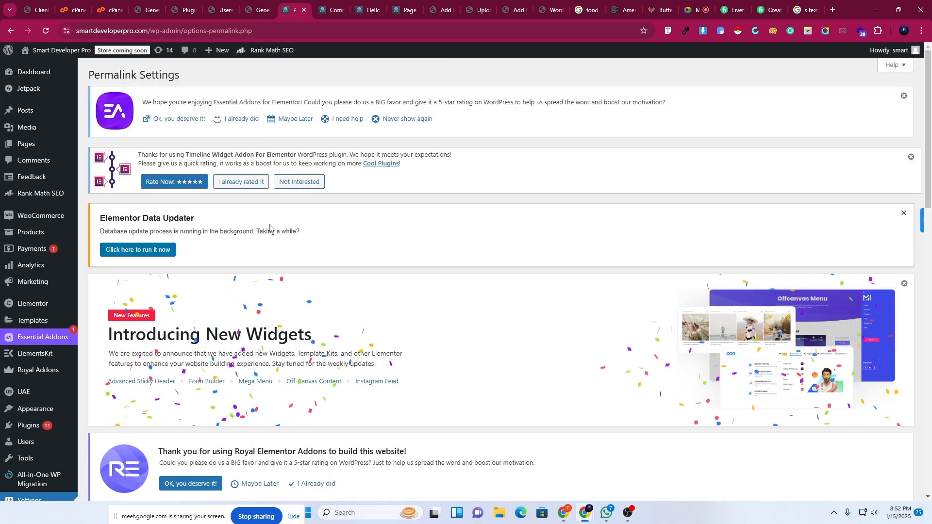
pyautogui.scroll(-10, 270, 228)
pyautogui.click(328, 9)
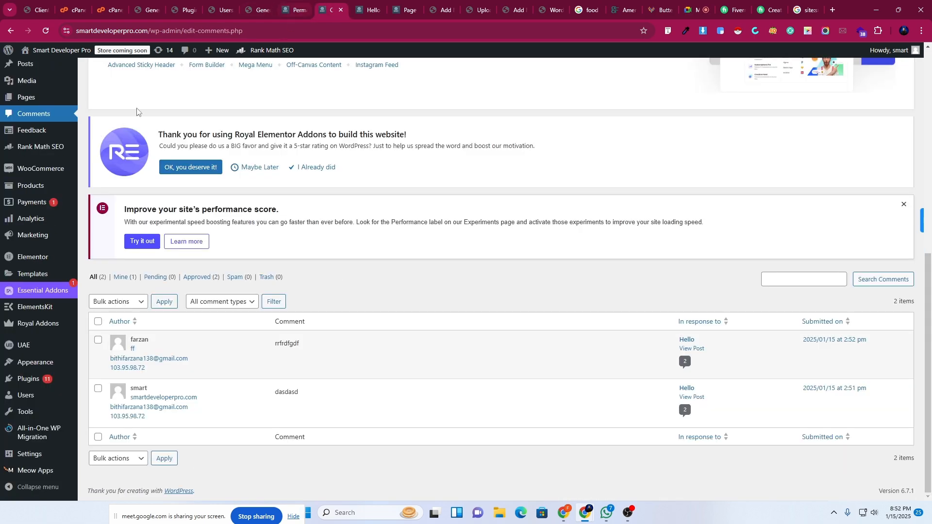
pyautogui.scroll(5, 138, 112)
# Look through All Posts, then go back to Permalink Settings still set to Post name.
pyautogui.moveTo(28, 113)
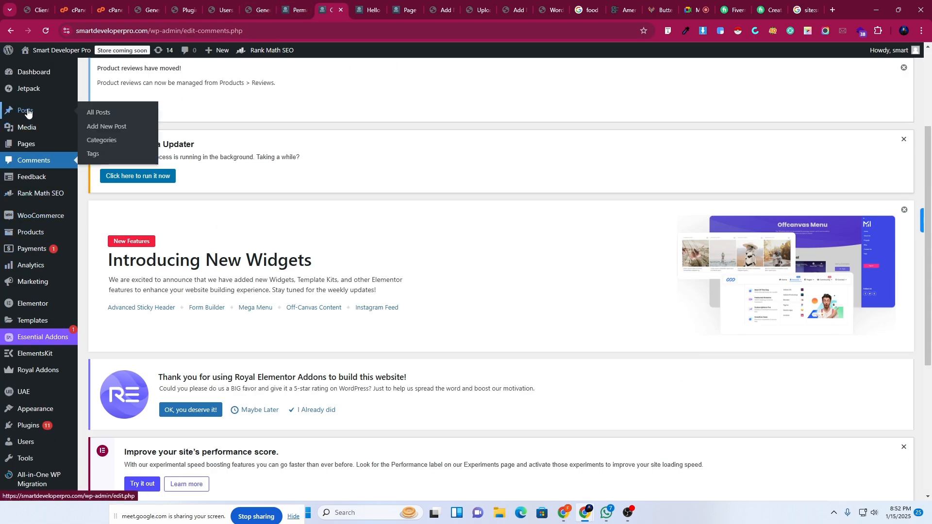
pyautogui.click(97, 113)
pyautogui.scroll(-8, 266, 340)
pyautogui.scroll(-3, 271, 396)
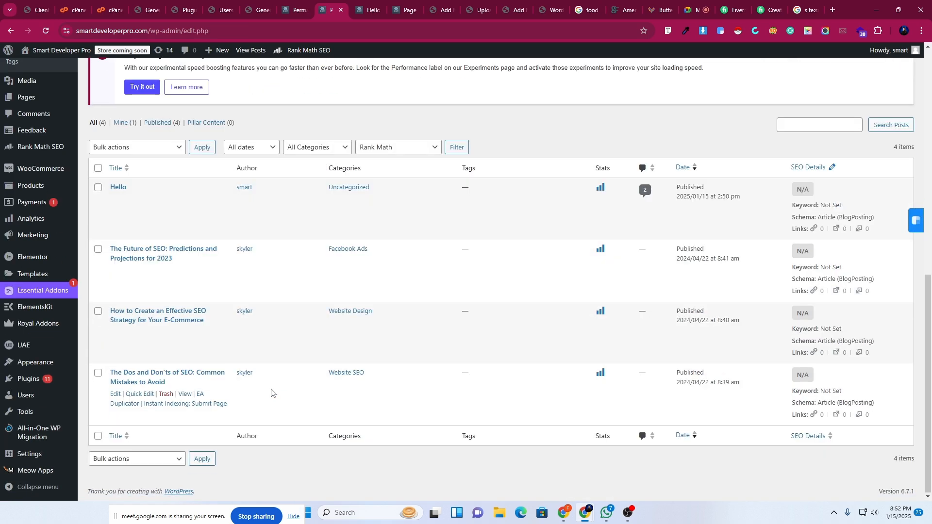
pyautogui.click(165, 199)
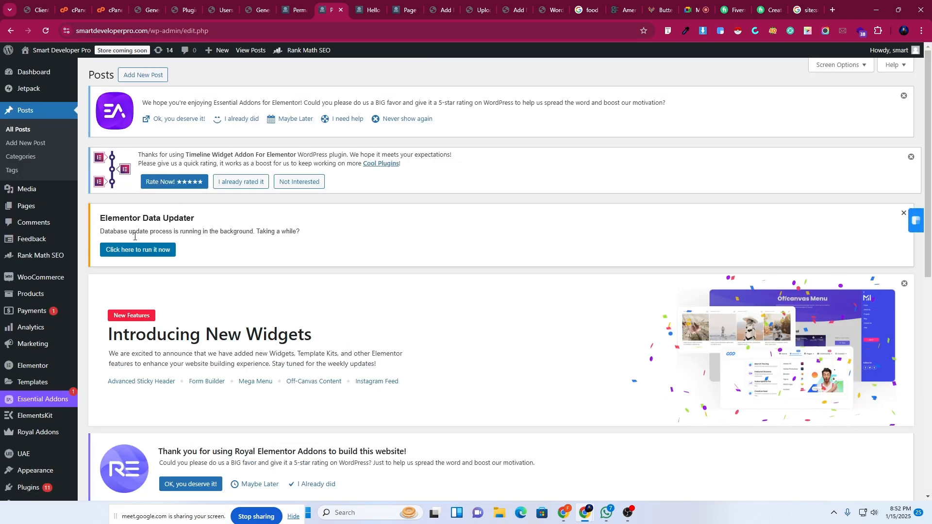
pyautogui.scroll(-1, 72, 341)
pyautogui.scroll(-5, 72, 341)
pyautogui.click(289, 2)
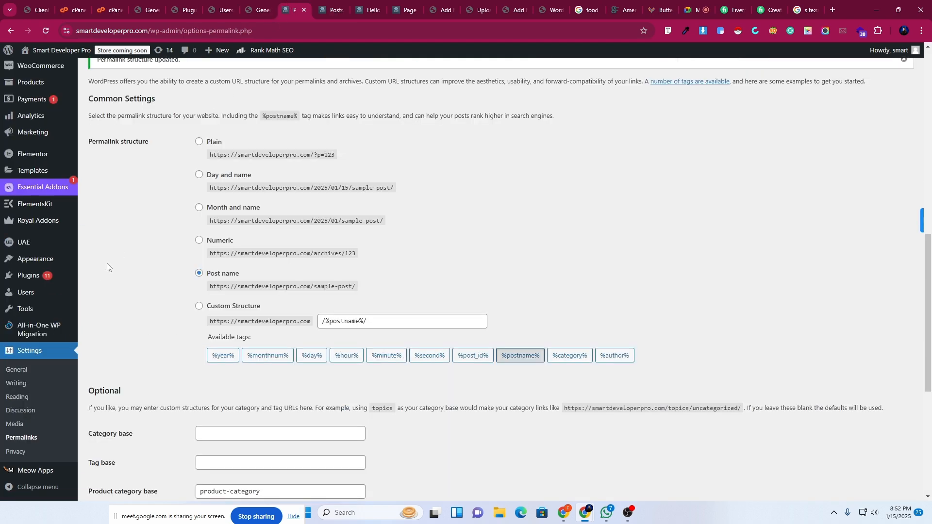
pyautogui.click(212, 5)
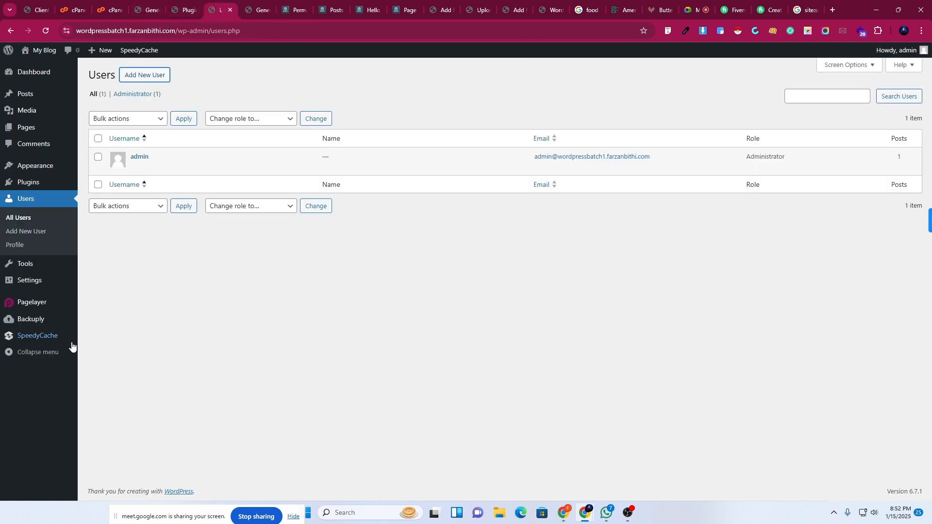
pyautogui.moveTo(30, 286)
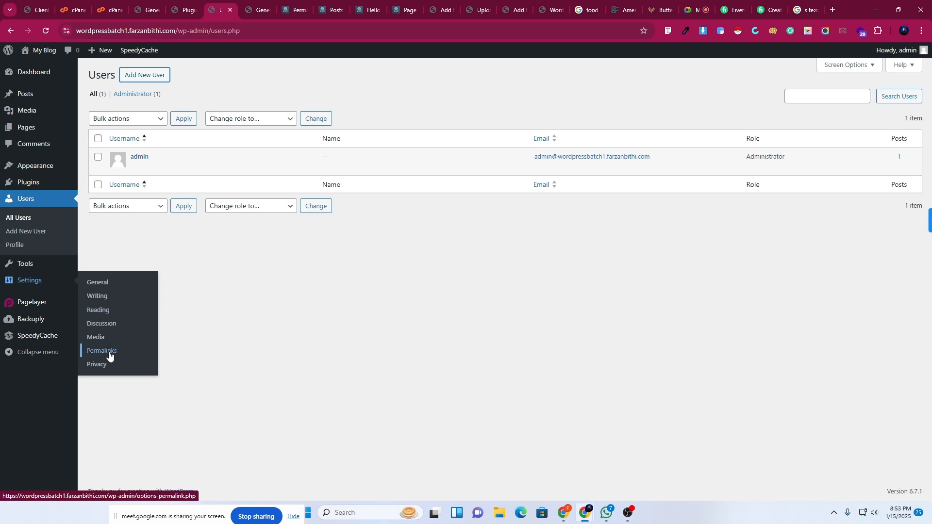
pyautogui.click(96, 368)
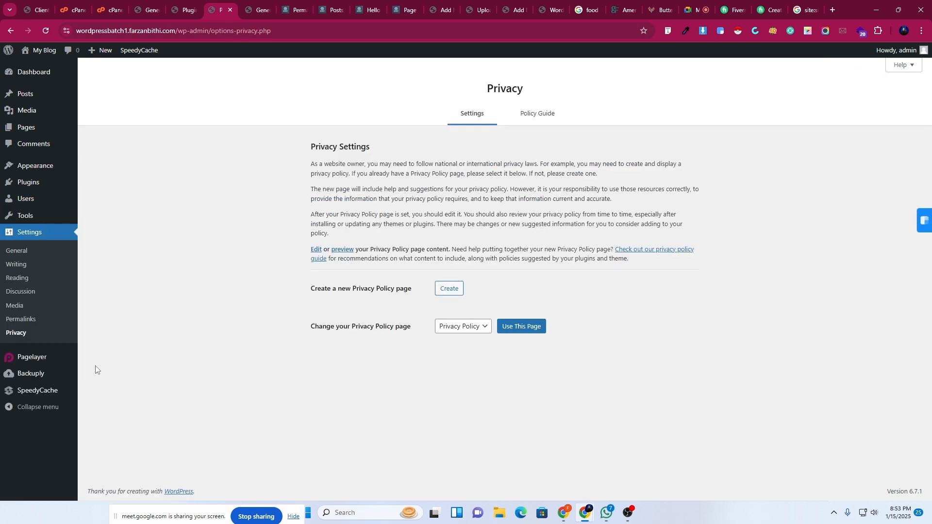
pyautogui.click(473, 329)
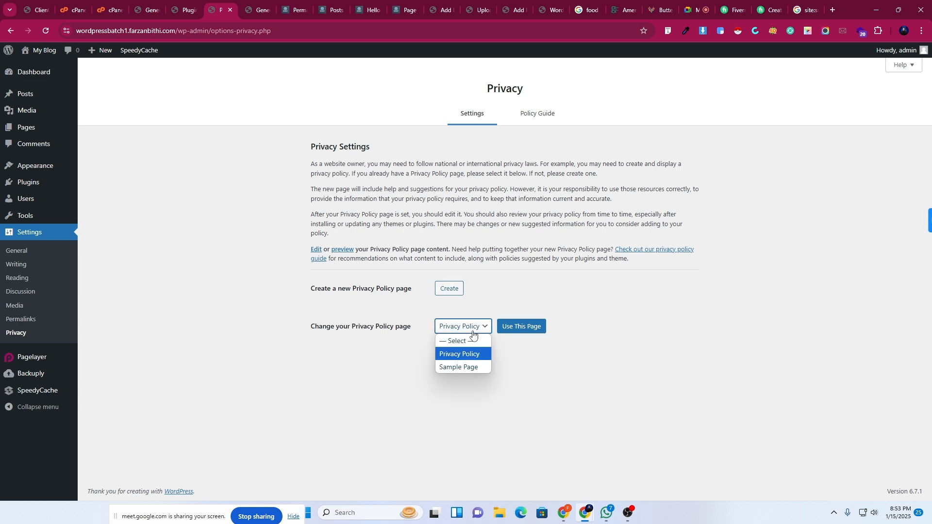
pyautogui.click(473, 331)
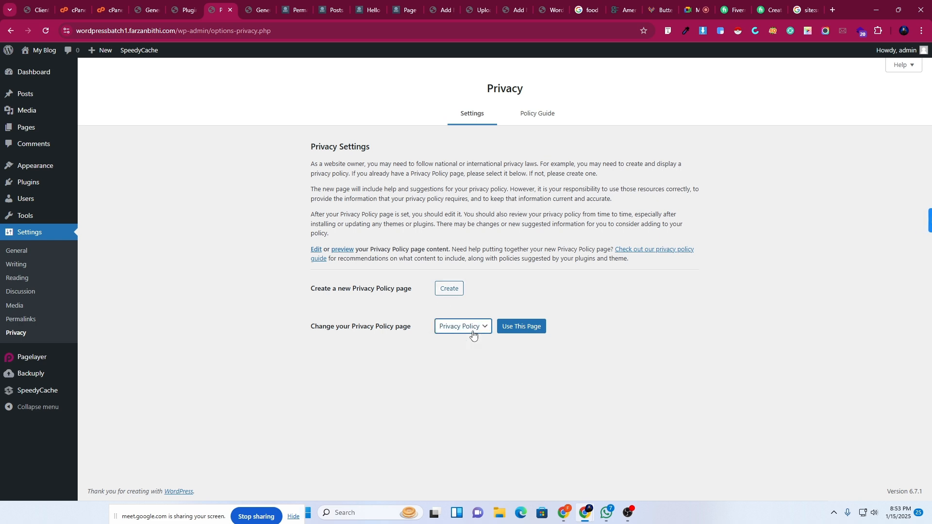
pyautogui.click(251, 4)
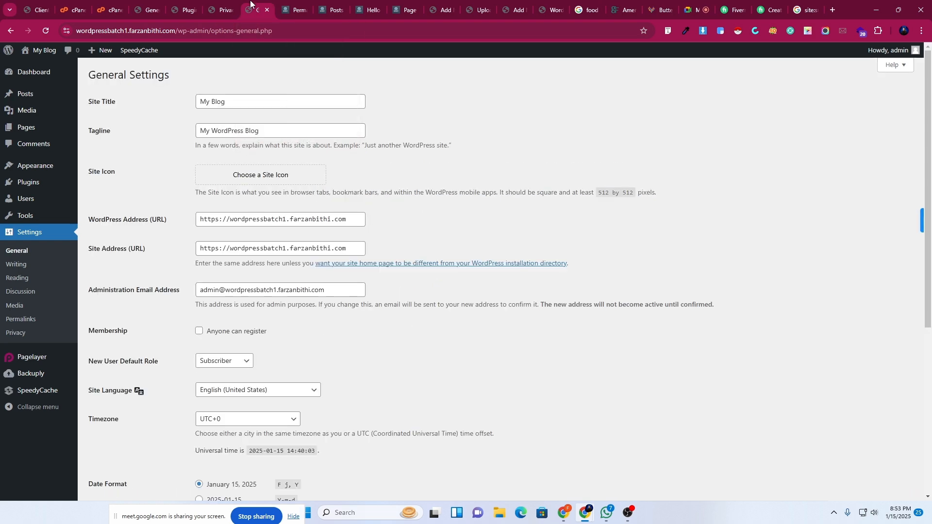
pyautogui.click(297, 5)
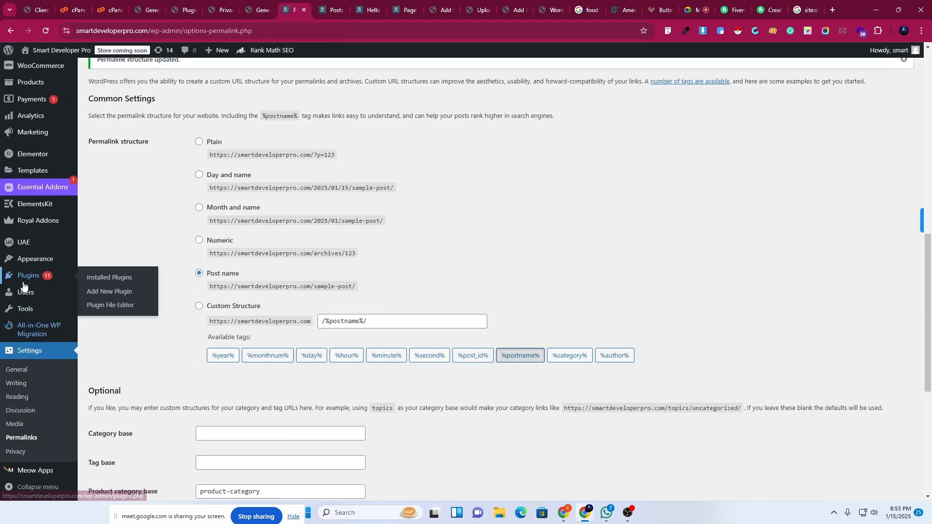
pyautogui.scroll(-1, 36, 339)
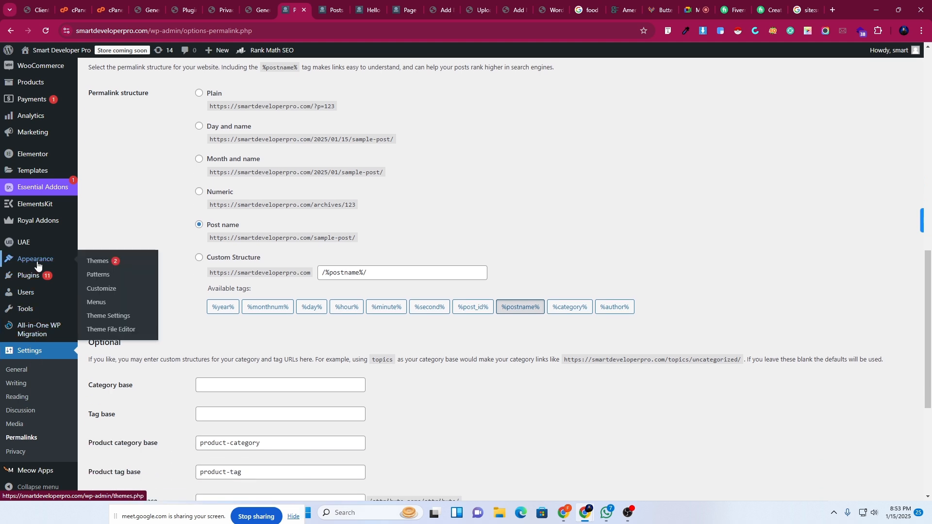
pyautogui.moveTo(34, 282)
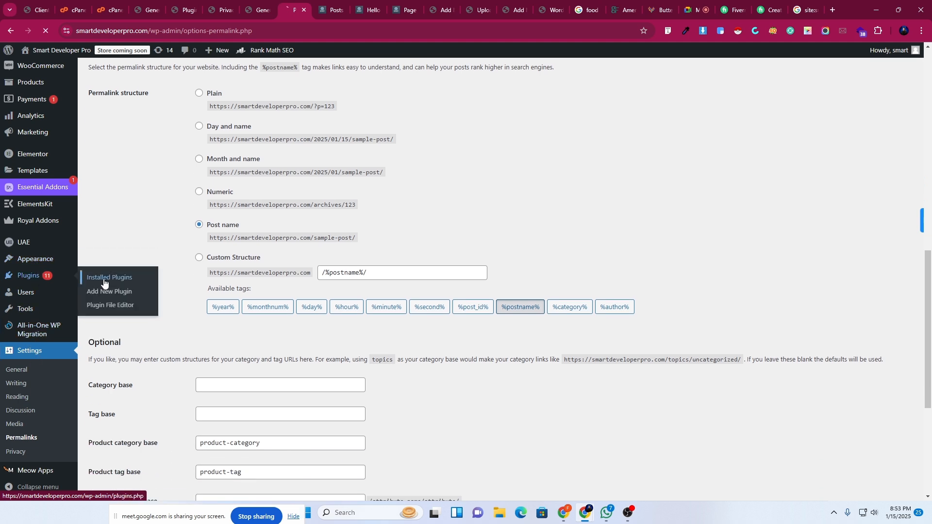
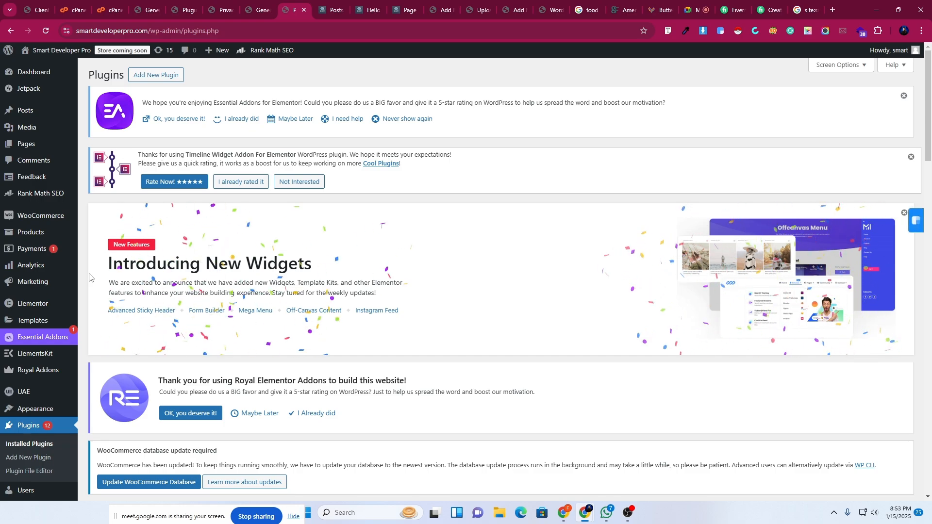
# Start updates for Yoast SEO, Ultimate Addons for Elementor Lite and Timeline Widget For Elementor.
pyautogui.scroll(-2, 312, 234)
pyautogui.scroll(-15, 311, 235)
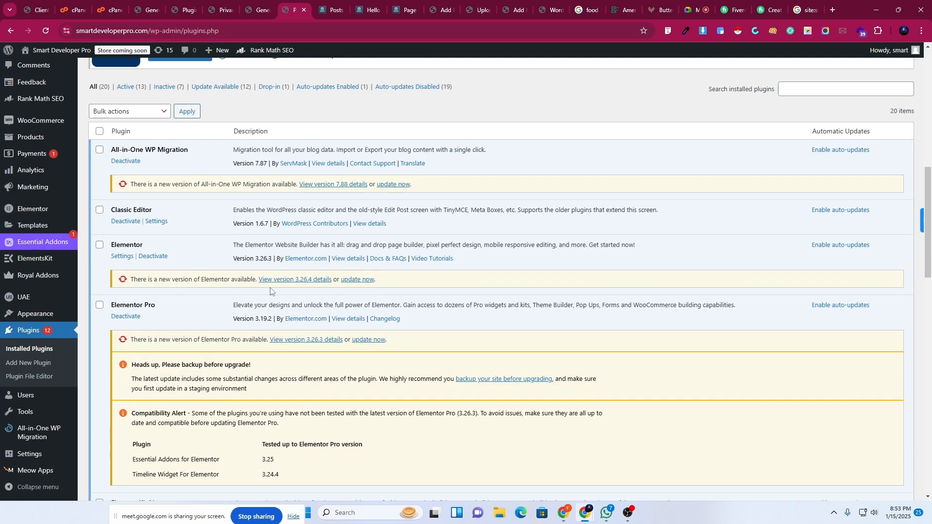
pyautogui.scroll(-5, 209, 274)
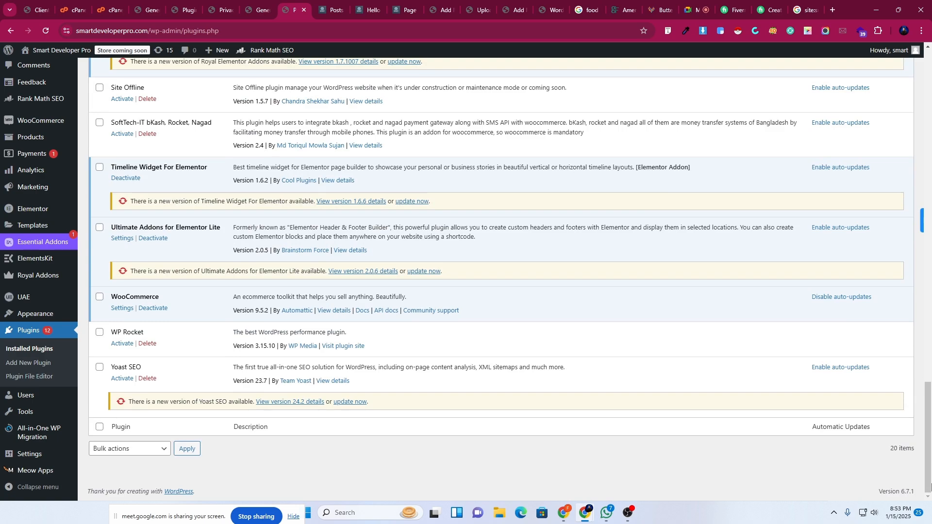
pyautogui.scroll(20, 929, 485)
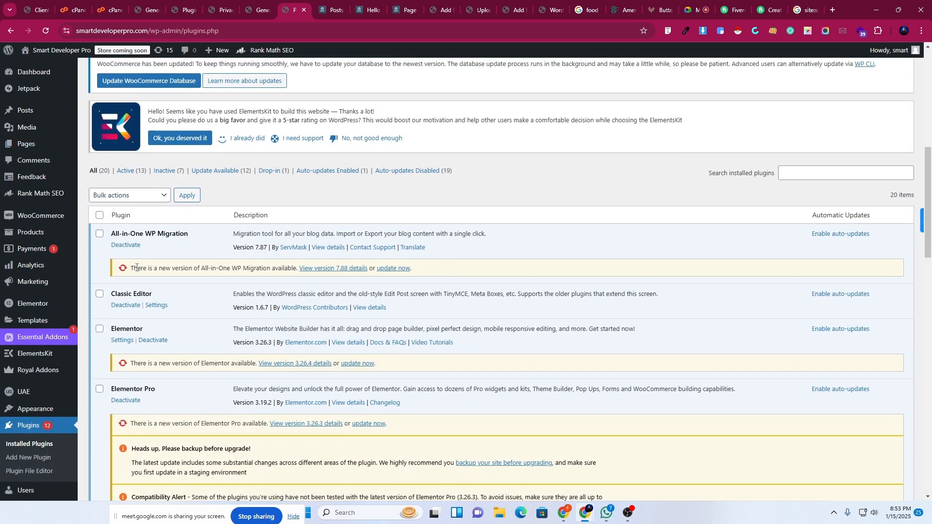
pyautogui.scroll(-4, 240, 266)
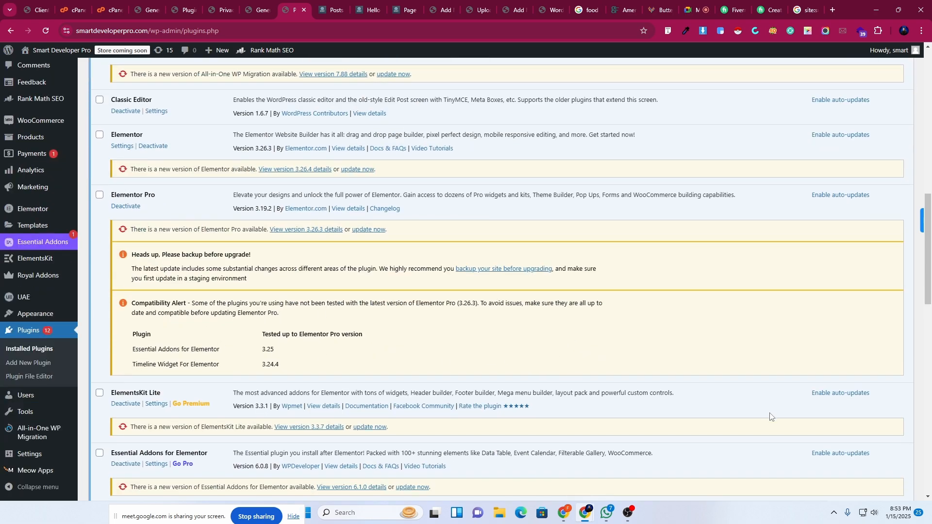
pyautogui.scroll(-6, 621, 450)
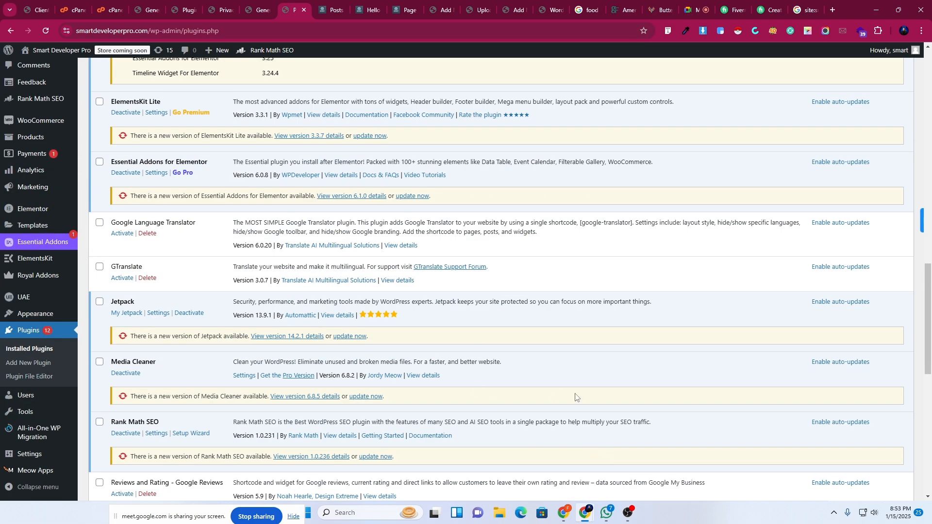
pyautogui.scroll(-8, 575, 397)
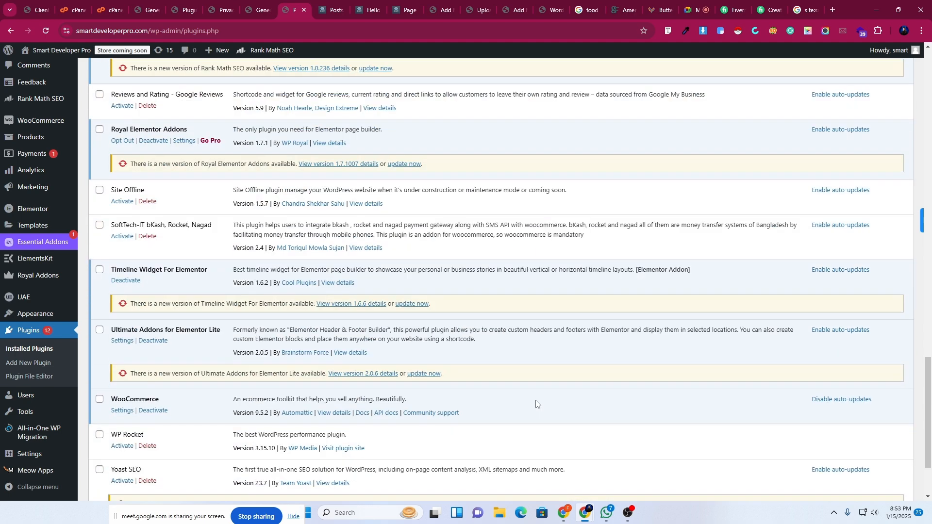
pyautogui.scroll(-3, 436, 417)
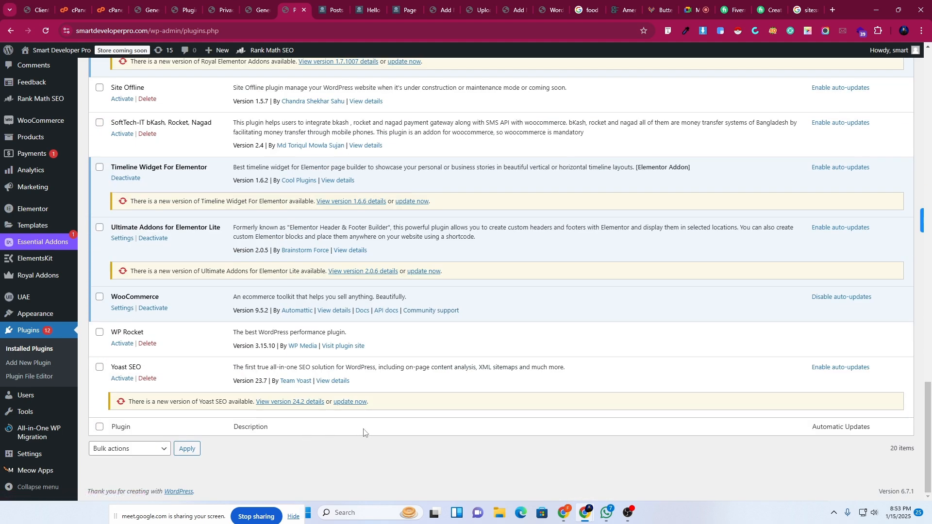
pyautogui.click(348, 402)
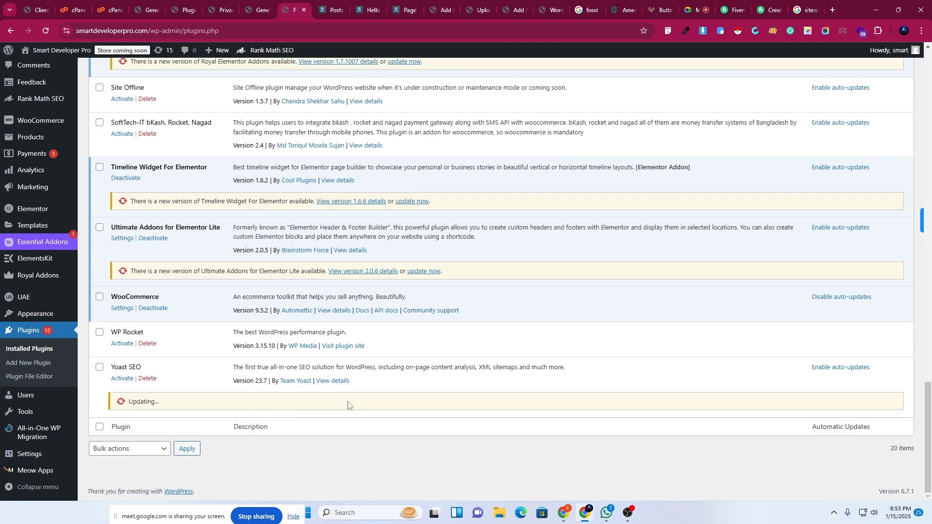
pyautogui.scroll(2, 347, 403)
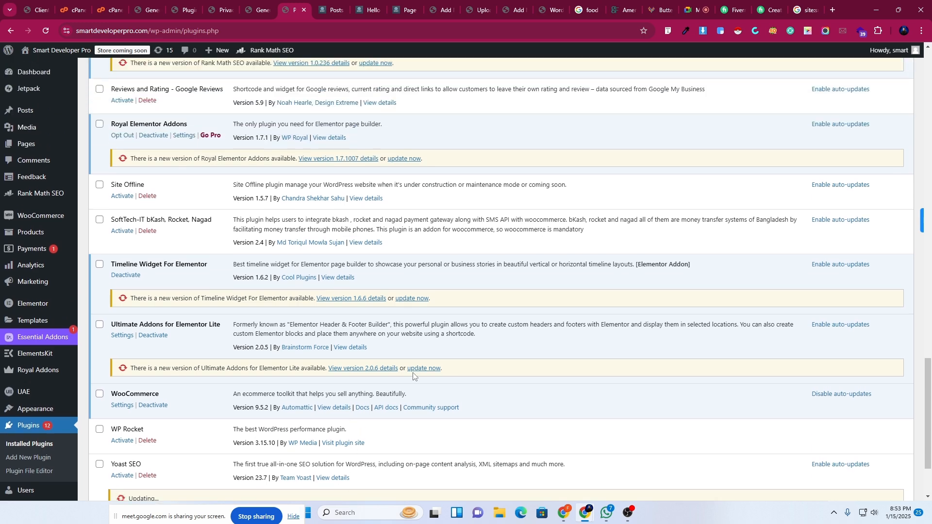
pyautogui.click(416, 368)
pyautogui.click(407, 298)
# Start updates for Royal Elementor Addons, Rank Math SEO, Media Cleaner, Jetpack and Essential Addons for Elementor.
pyautogui.scroll(3, 396, 326)
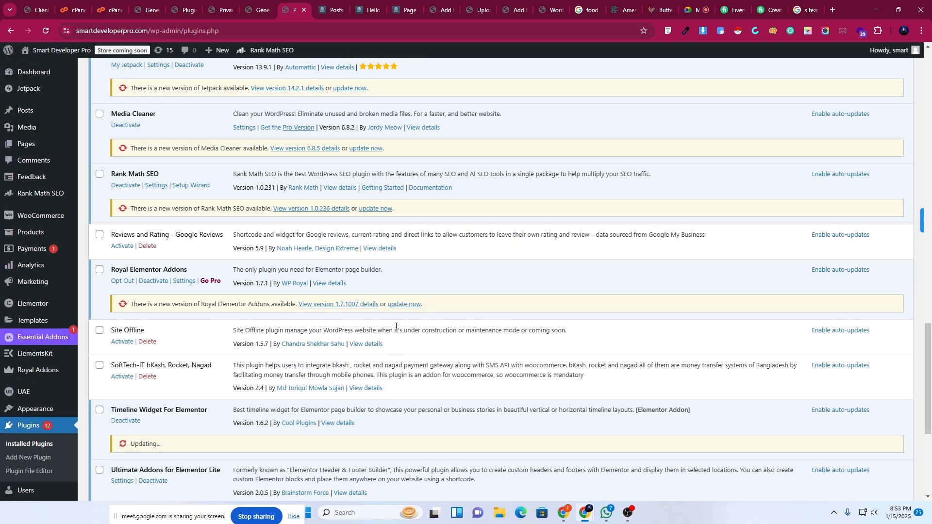
pyautogui.click(404, 304)
pyautogui.click(375, 208)
pyautogui.scroll(4, 397, 367)
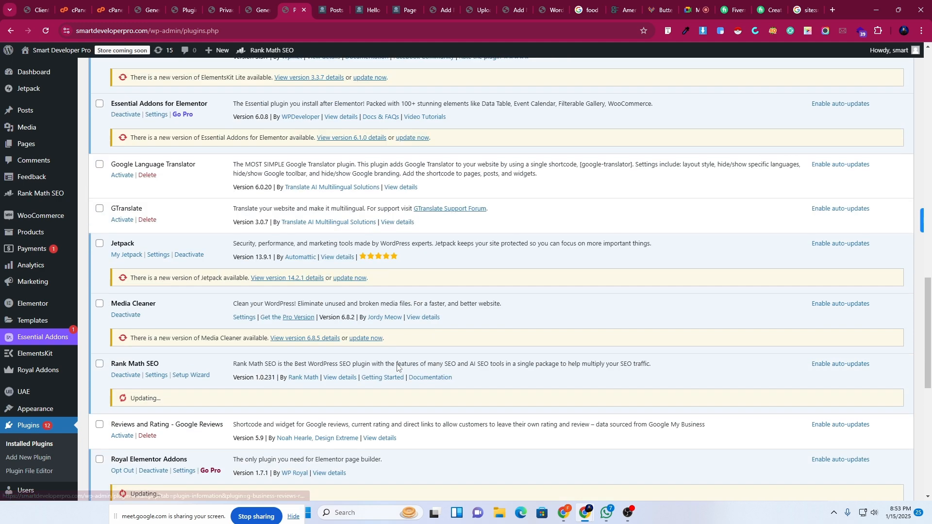
pyautogui.click(366, 343)
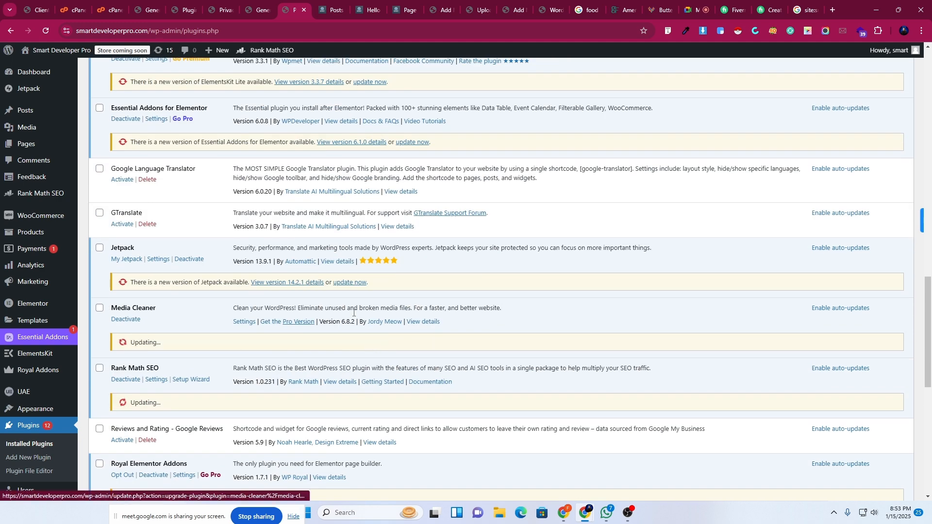
pyautogui.click(349, 283)
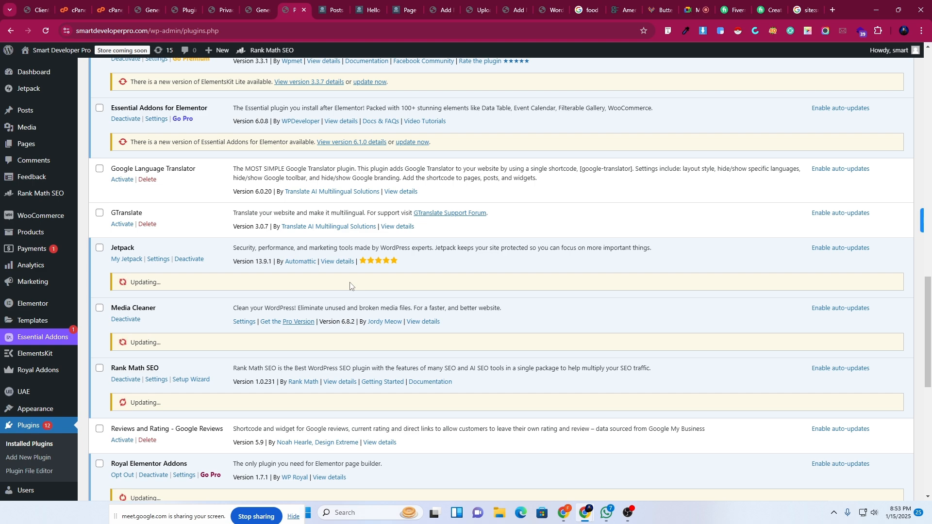
pyautogui.scroll(3, 352, 427)
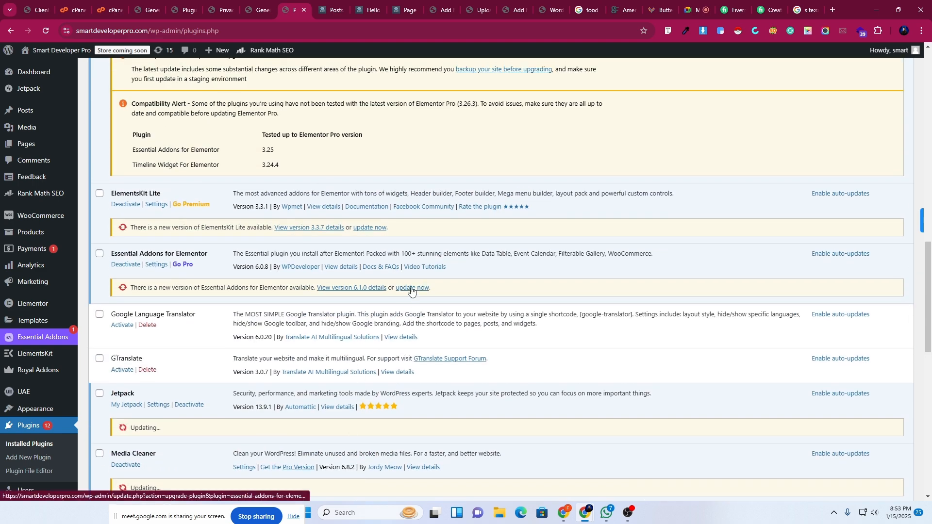
pyautogui.click(411, 288)
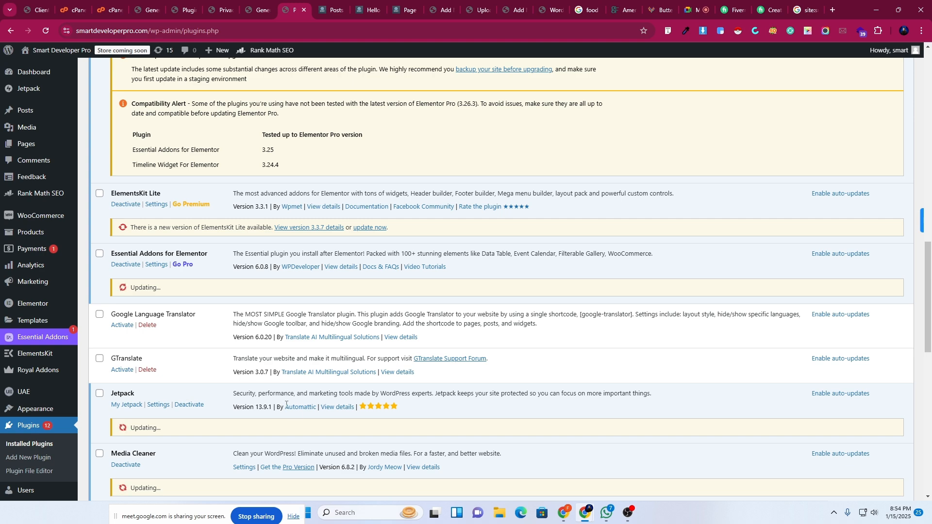
pyautogui.scroll(4, 291, 378)
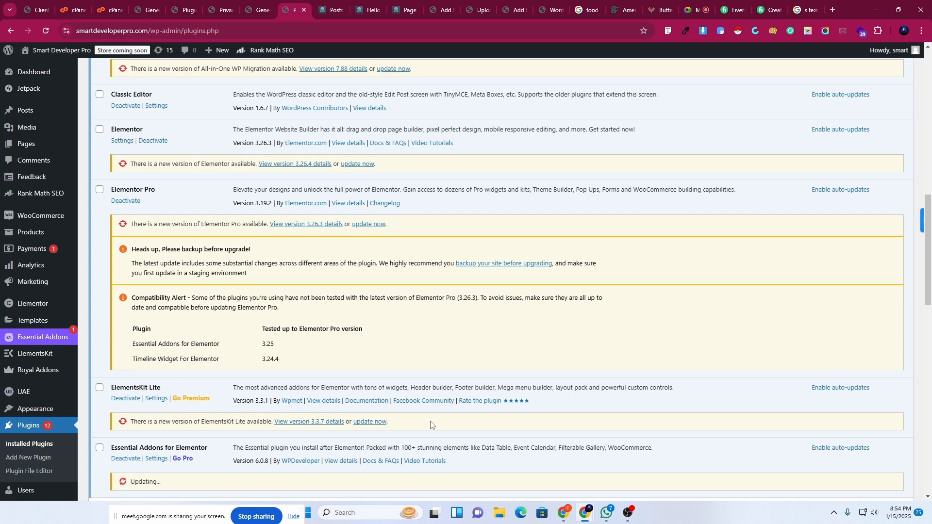
pyautogui.scroll(5, 348, 346)
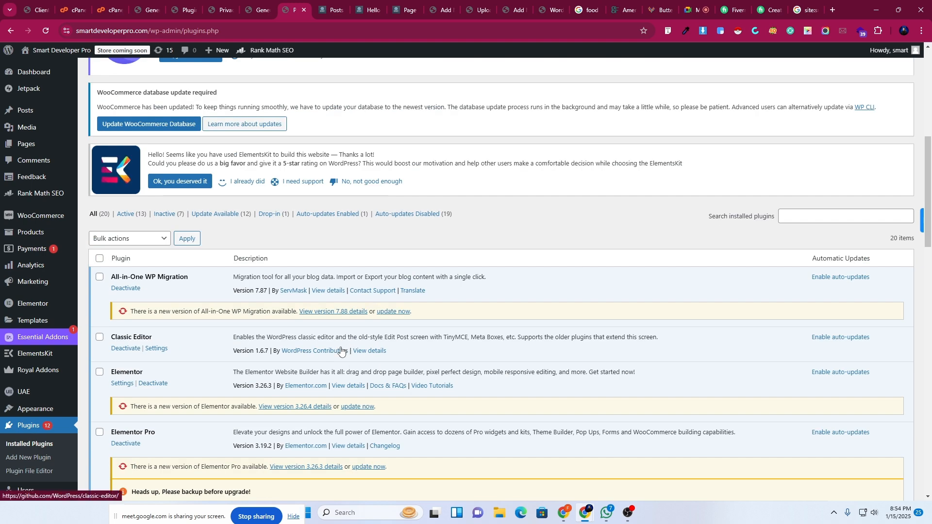
pyautogui.scroll(-5, 126, 366)
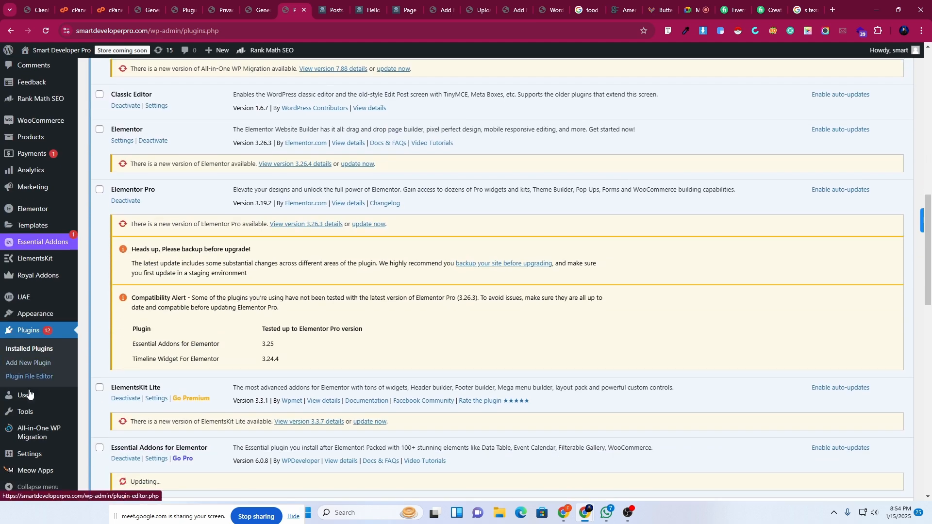
# Open the Themes page and the Theme File Editor each in a new tab.
pyautogui.rightClick(33, 369)
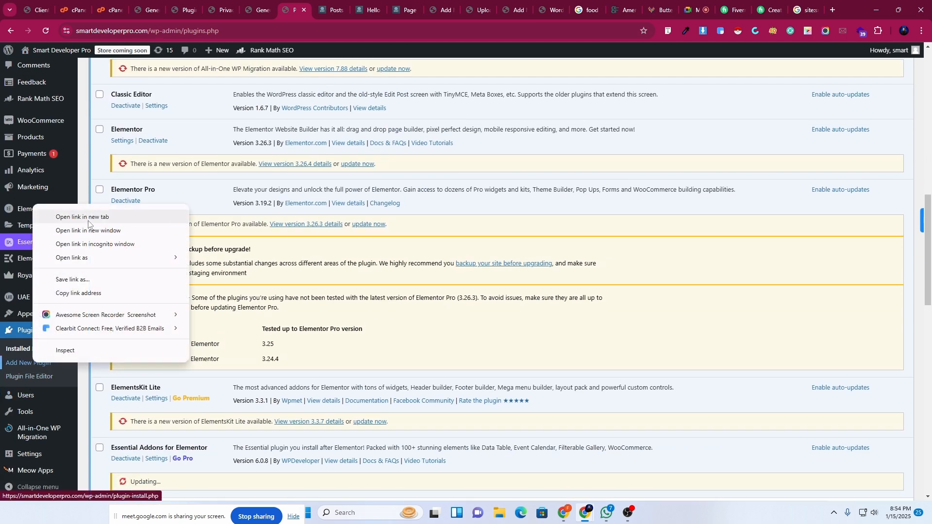
pyautogui.click(243, 216)
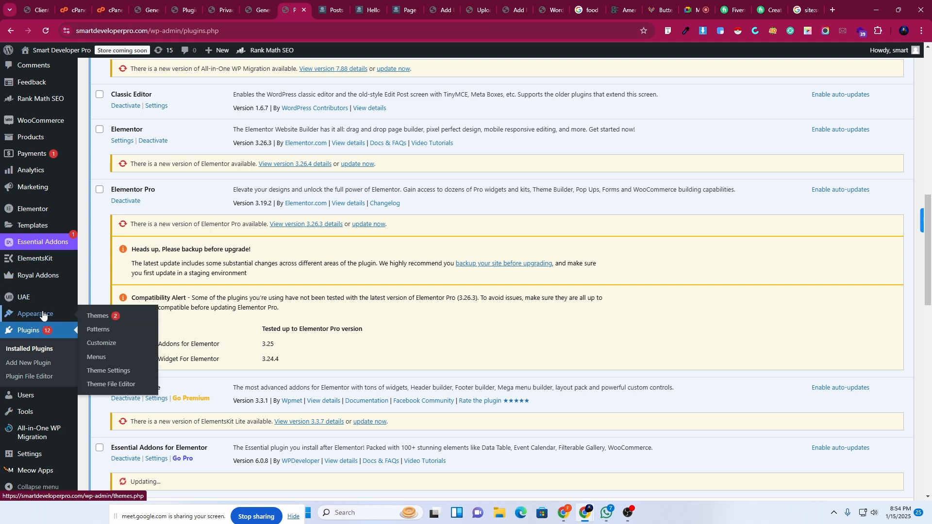
pyautogui.moveTo(46, 315)
pyautogui.rightClick(89, 319)
pyautogui.click(131, 327)
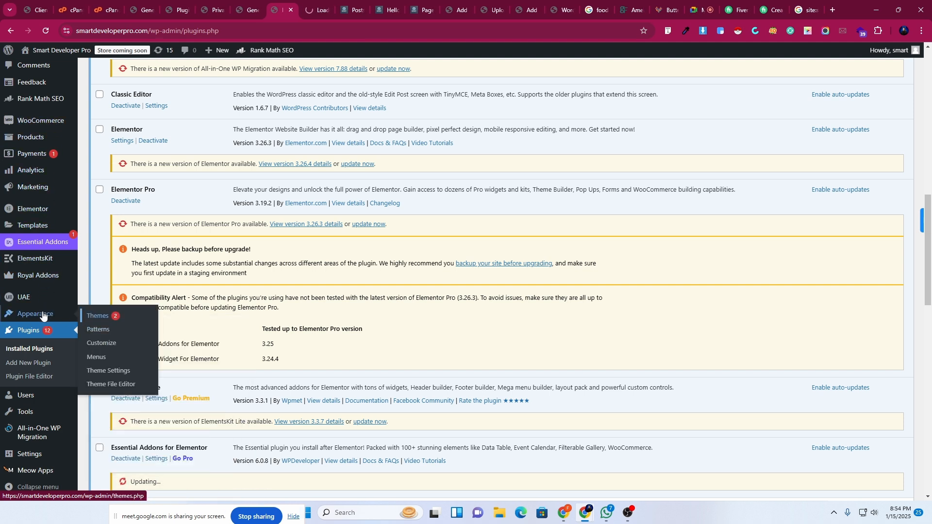
pyautogui.rightClick(105, 385)
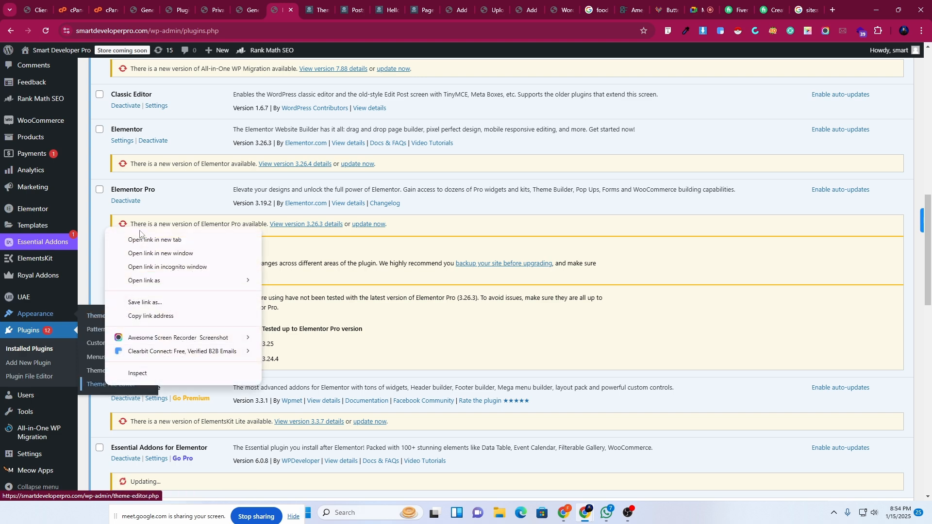
pyautogui.click(141, 240)
# On the Themes tab, start the Hello Elementor theme update.
pyautogui.hotkey('ctrl', 'Tab')
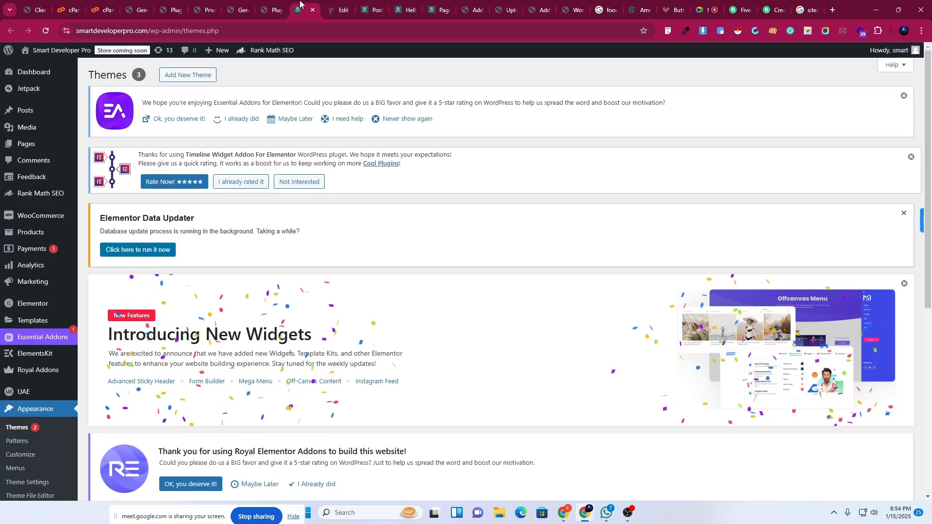
pyautogui.scroll(-4, 386, 348)
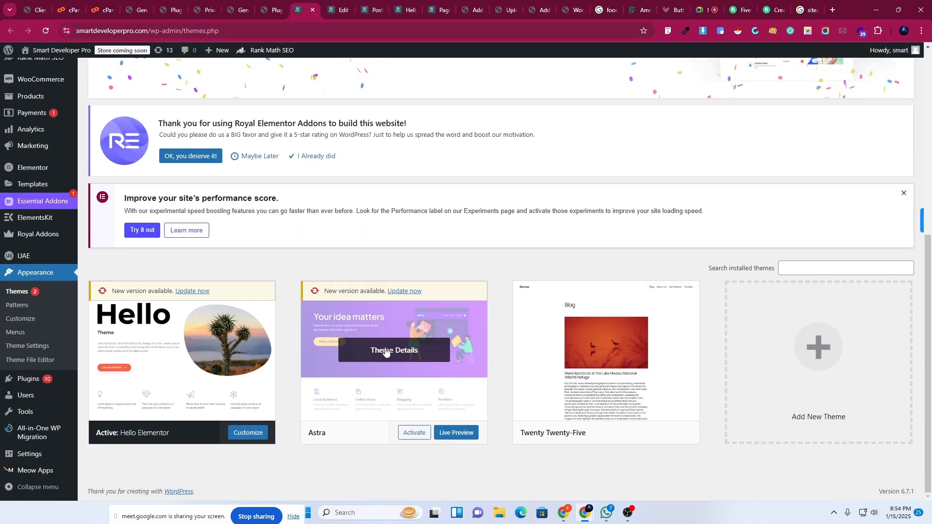
pyautogui.click(192, 292)
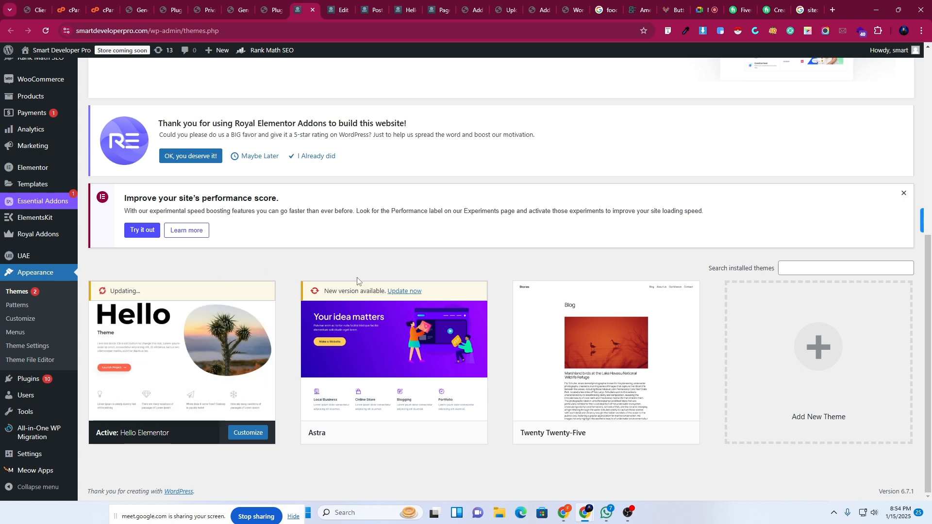
# Accept the file-editing warning, scroll through Hello Elementor's style.css, then go back to the Themes tab.
pyautogui.click(332, 2)
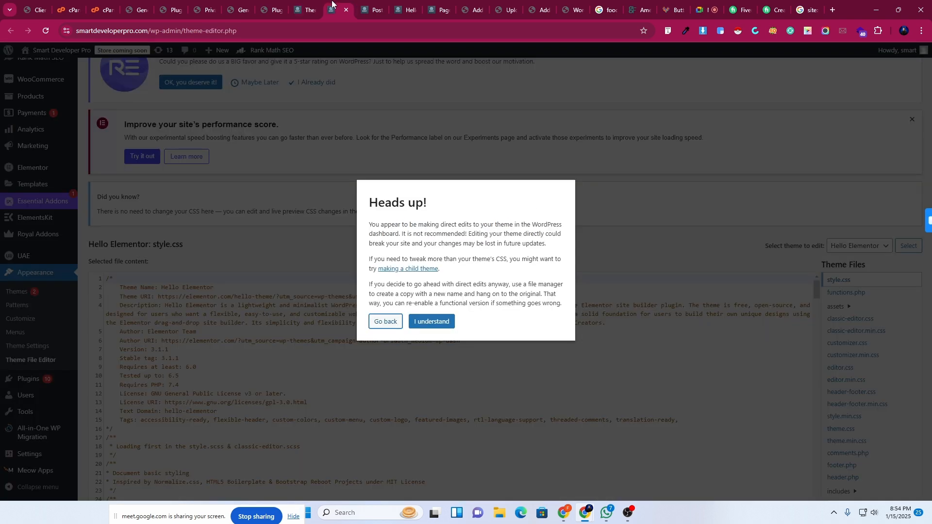
pyautogui.click(410, 323)
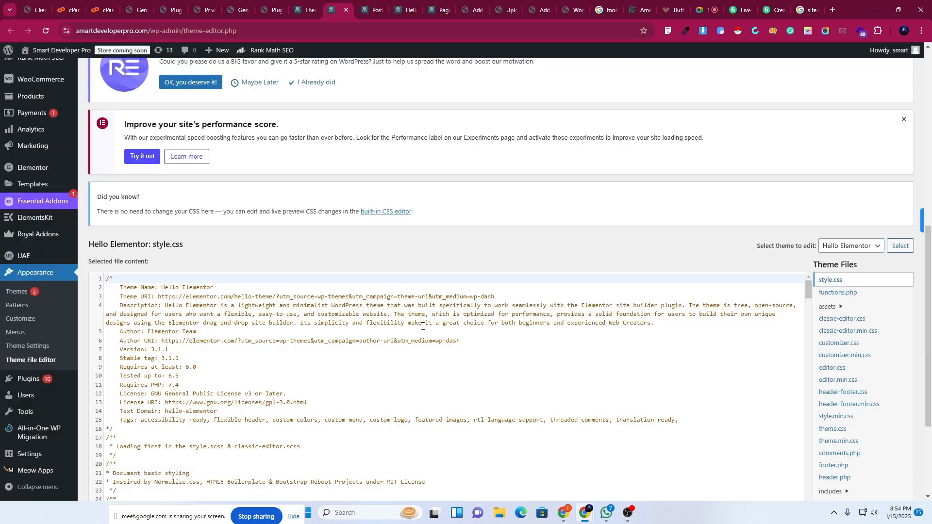
pyautogui.scroll(-4, 422, 349)
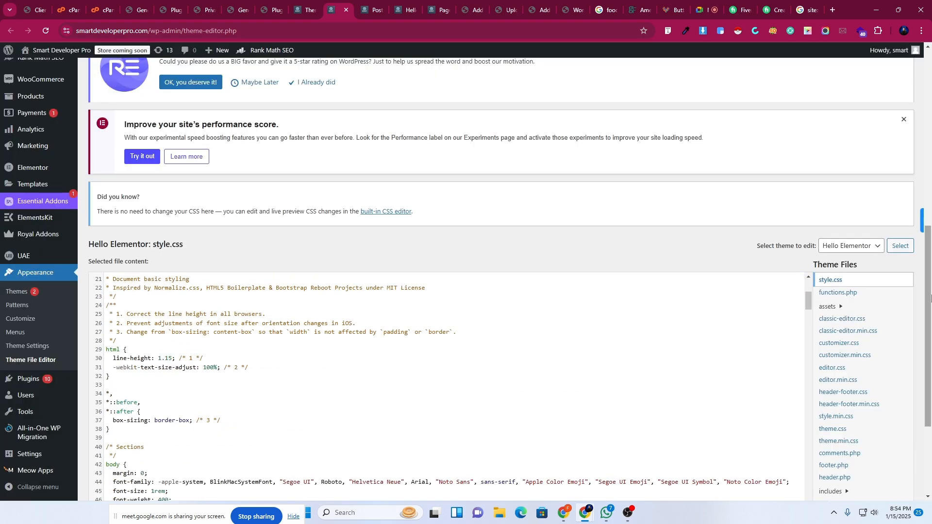
pyautogui.scroll(-3, 917, 303)
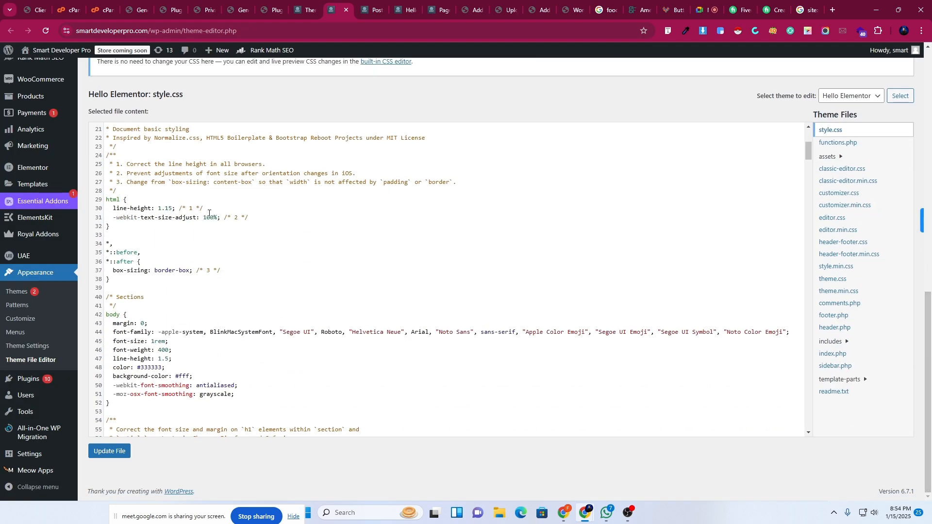
pyautogui.scroll(-5, 213, 322)
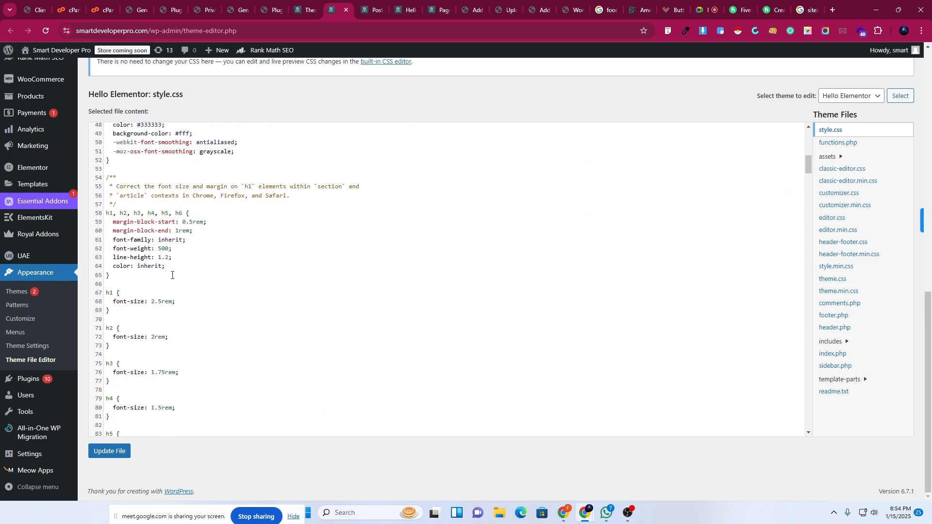
pyautogui.scroll(-10, 172, 275)
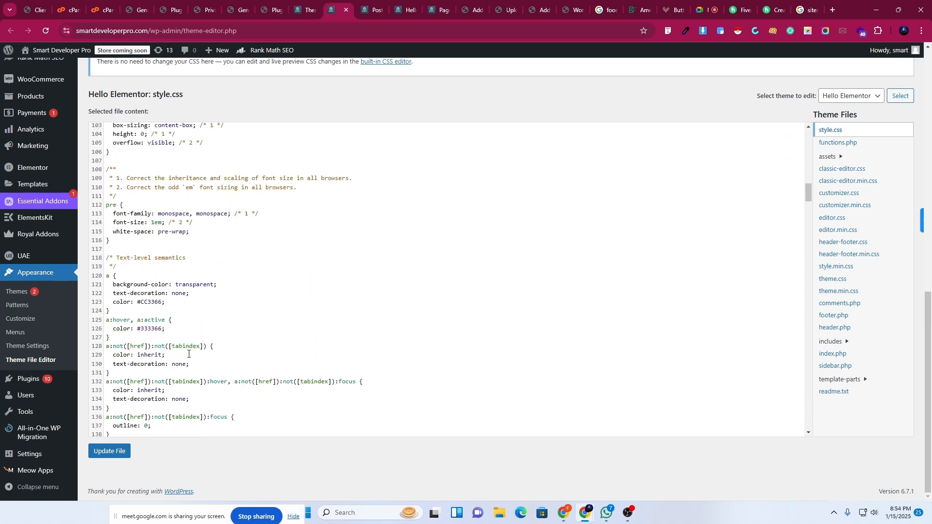
pyautogui.scroll(-14, 188, 354)
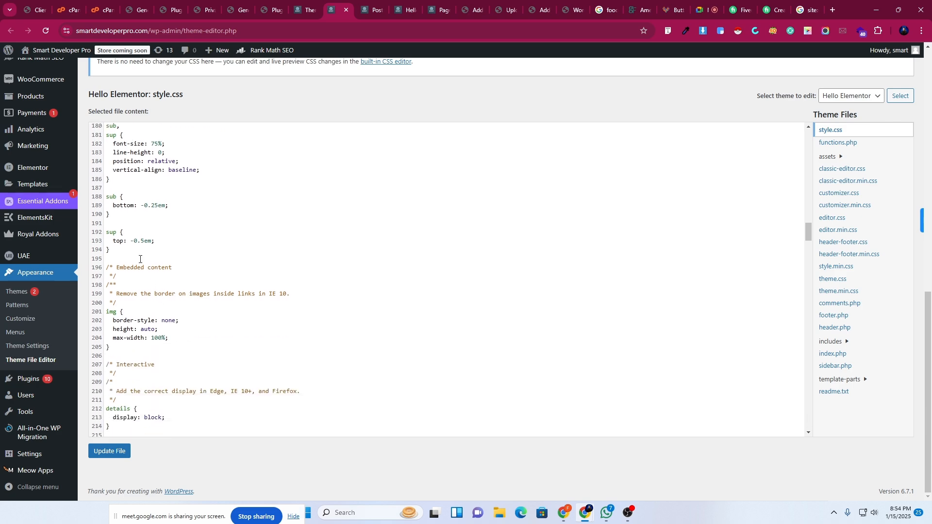
pyautogui.scroll(-13, 182, 350)
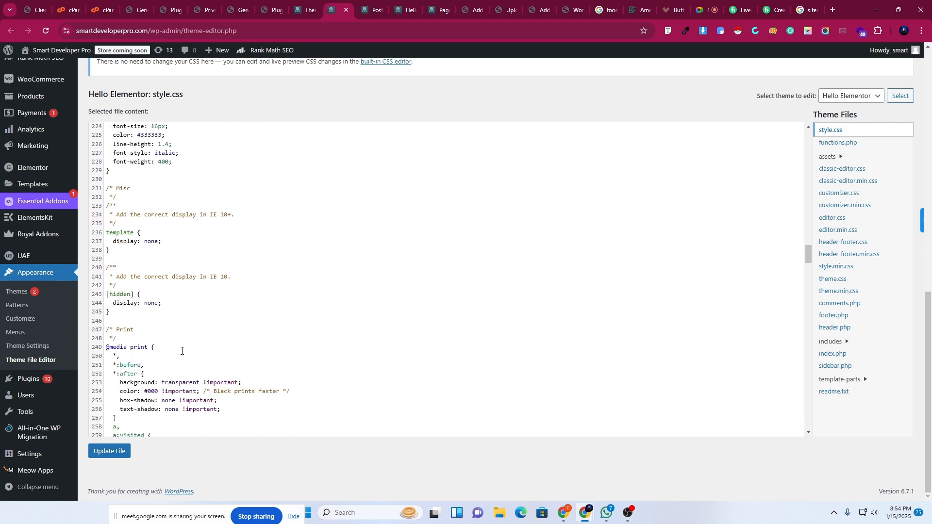
pyautogui.scroll(-14, 182, 350)
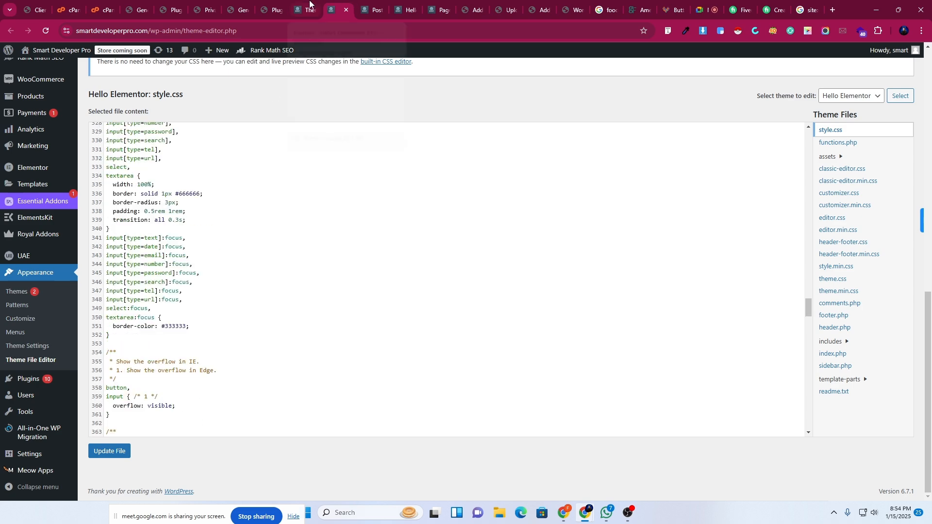
pyautogui.moveTo(310, 2)
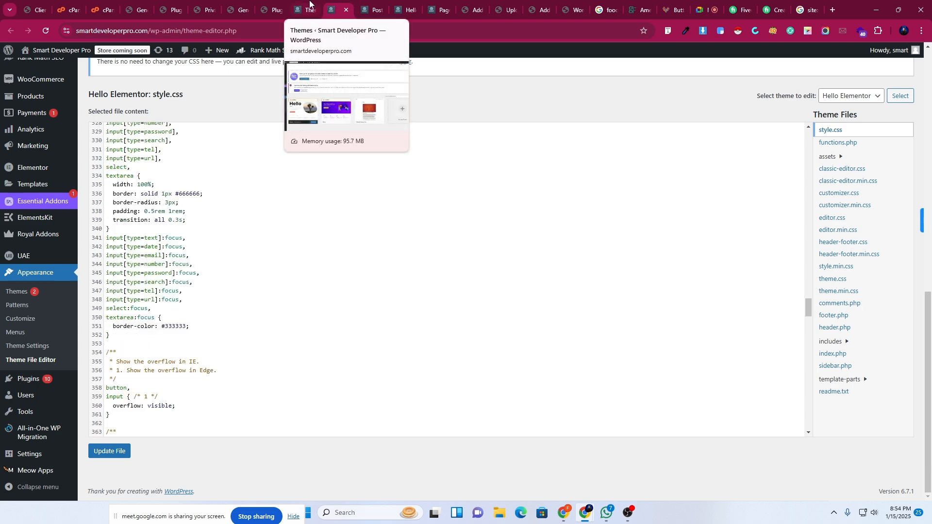
pyautogui.click(310, 2)
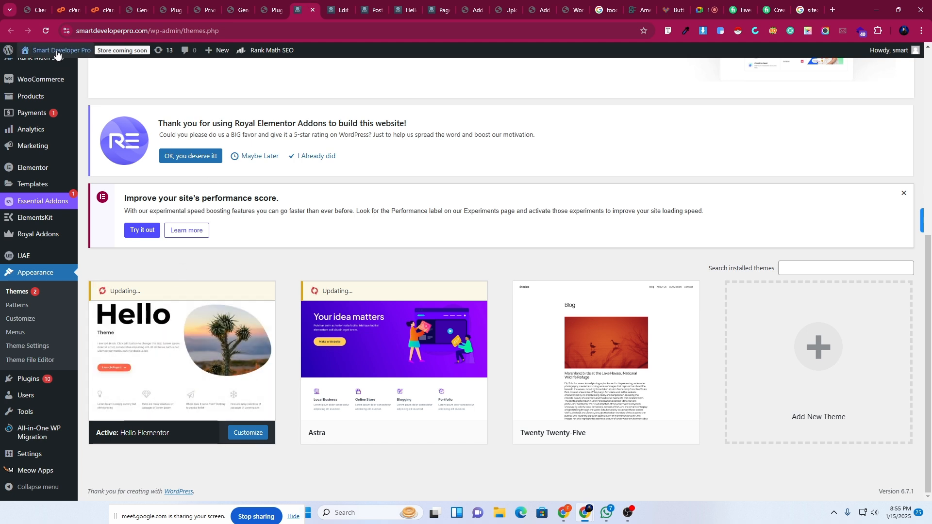
# Open the live Smart Developer Pro site in a new tab and scroll its homepage.
pyautogui.moveTo(53, 52)
pyautogui.rightClick(43, 70)
pyautogui.click(78, 77)
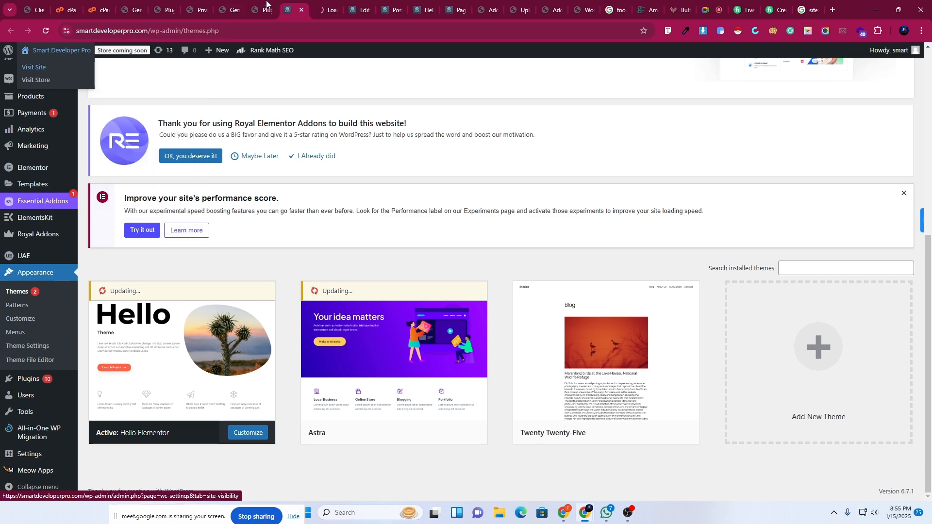
pyautogui.click(321, 5)
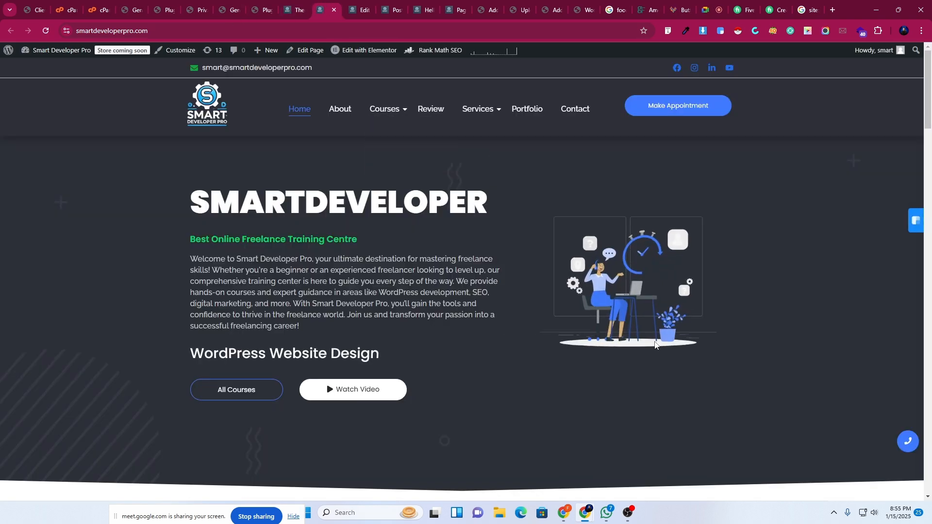
pyautogui.scroll(-7, 304, 388)
pyautogui.scroll(7, 301, 379)
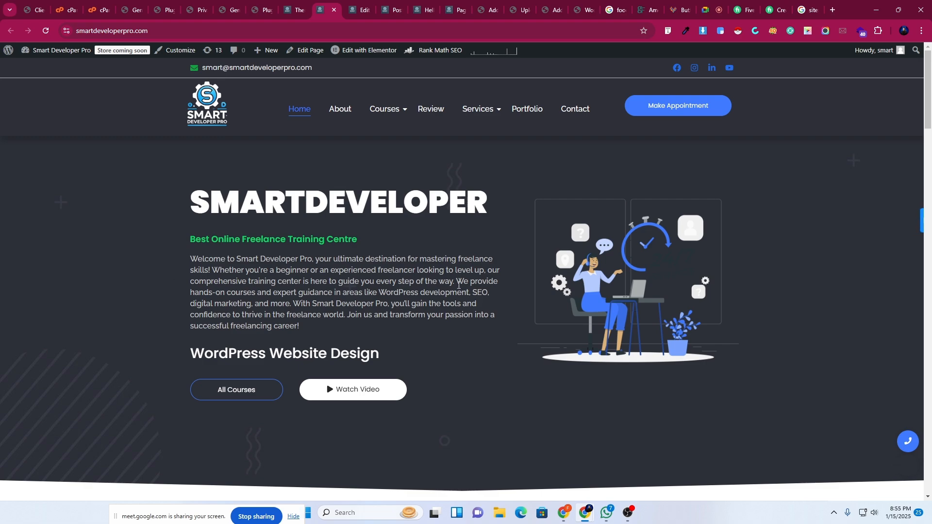
pyautogui.scroll(-20, 456, 291)
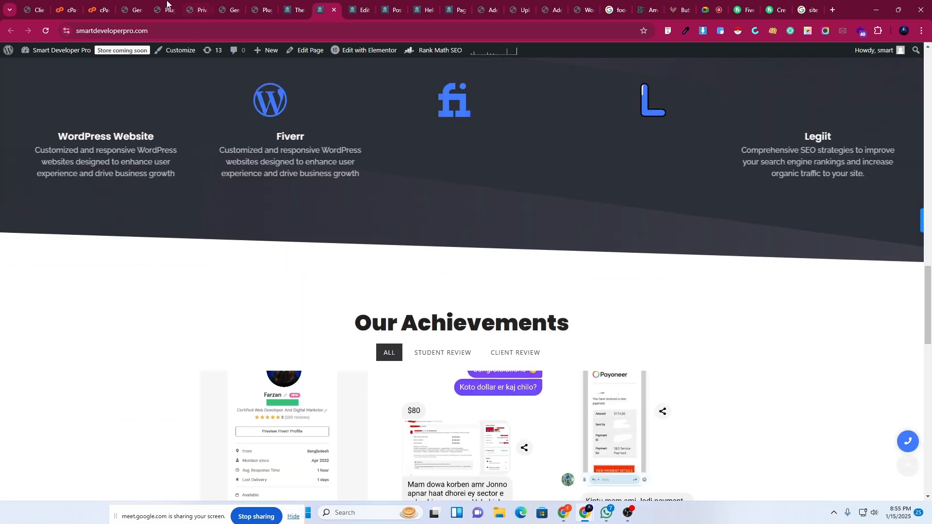
# On the My Blog admin, go to Appearance > Themes and browse themes to add.
pyautogui.click(167, 3)
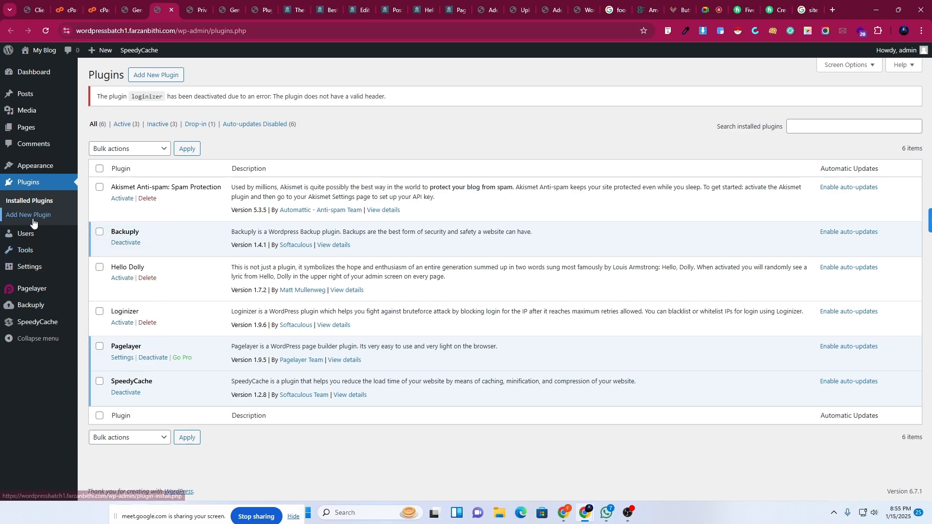
pyautogui.moveTo(30, 166)
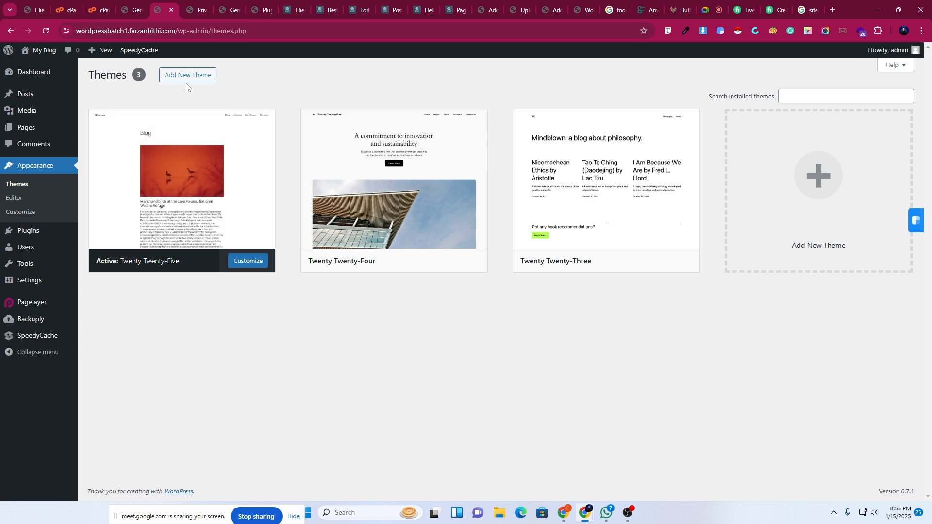
pyautogui.click(185, 76)
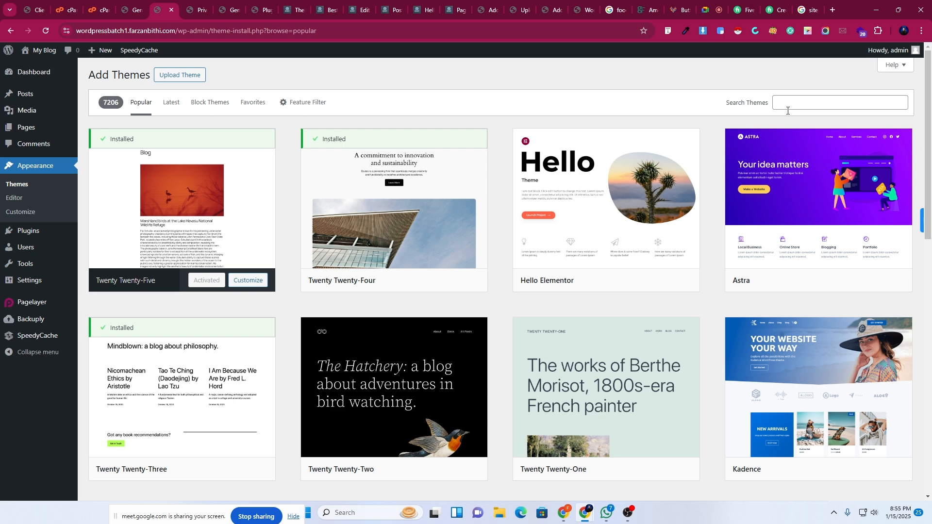
# Install the Hello Elementor theme from the Add Themes list and activate it.
pyautogui.moveTo(624, 254)
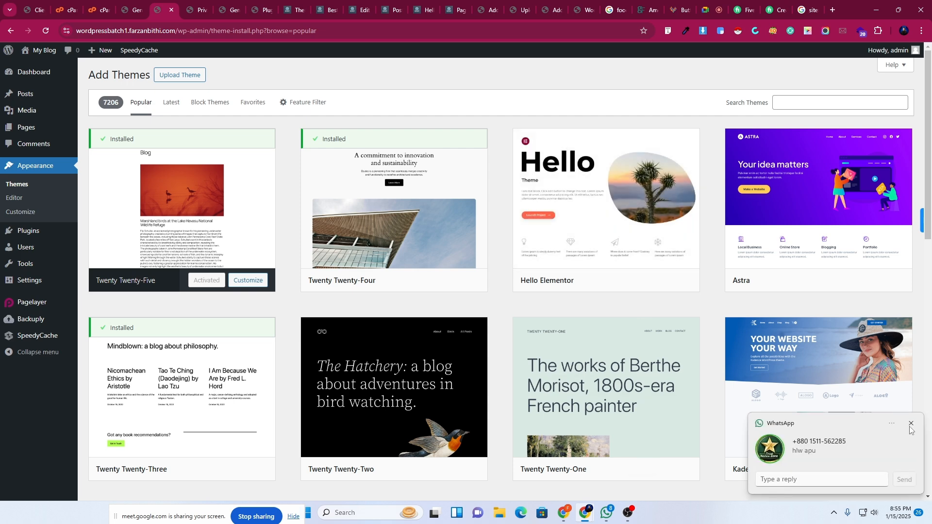
pyautogui.moveTo(783, 251)
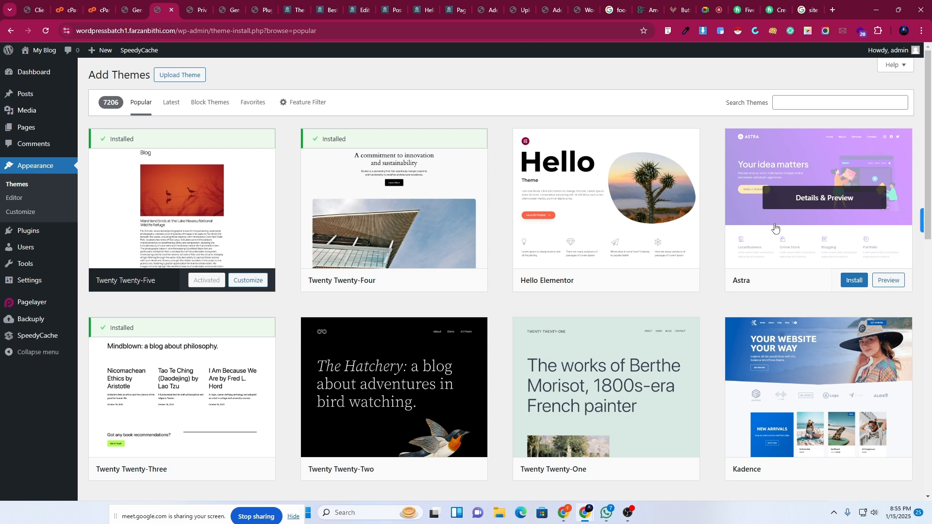
pyautogui.moveTo(553, 250)
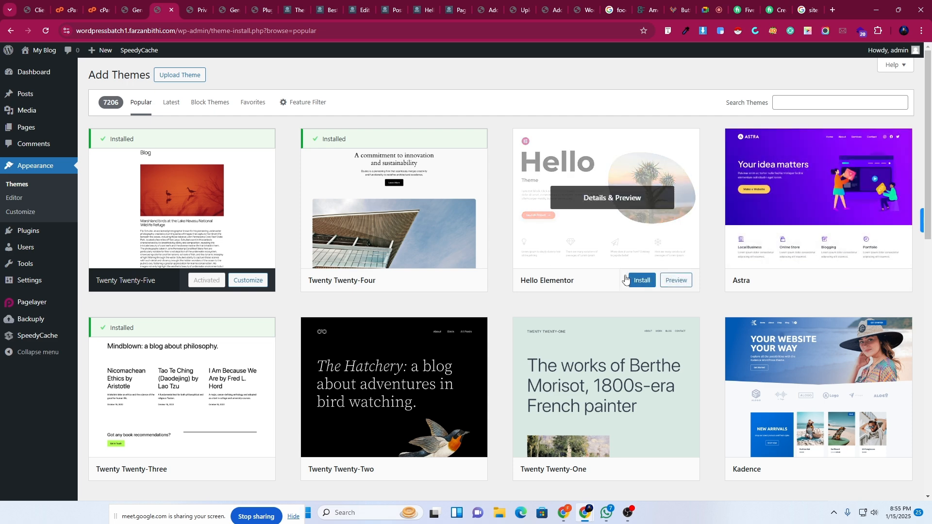
pyautogui.click(640, 281)
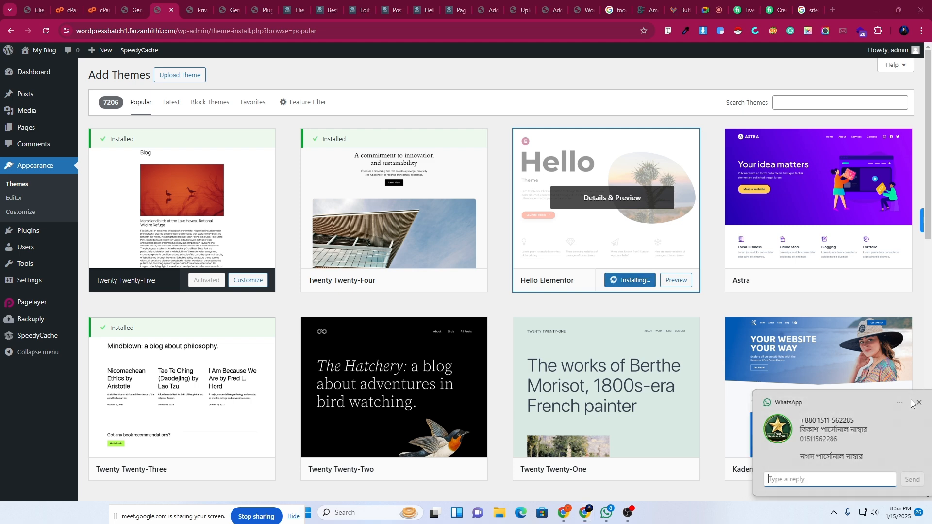
pyautogui.click(628, 281)
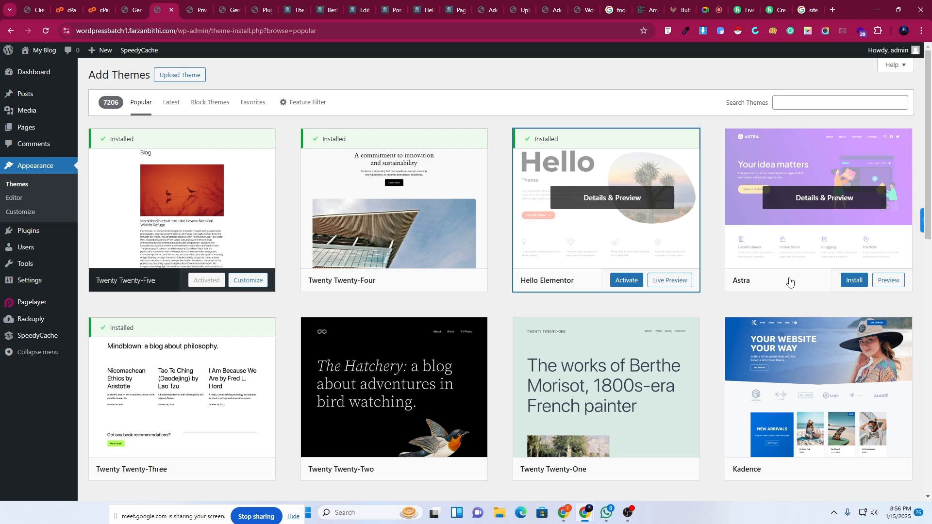
pyautogui.click(616, 284)
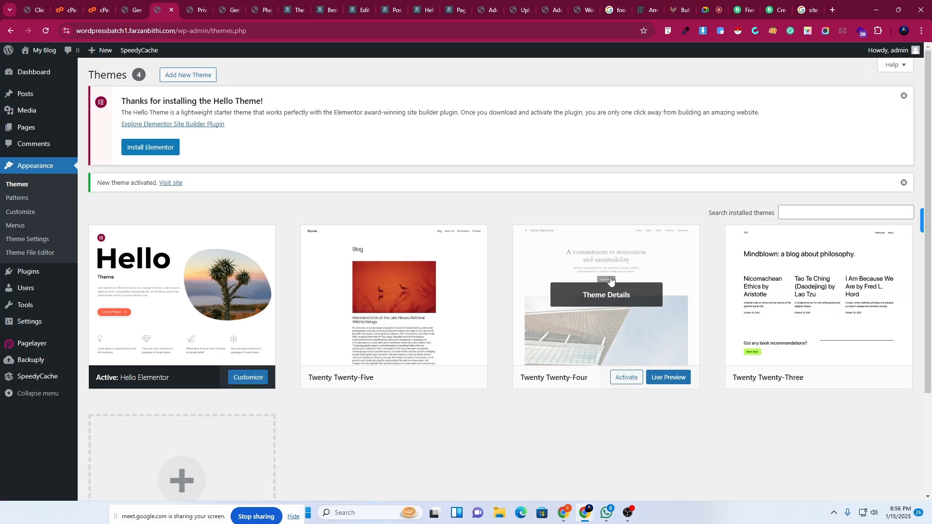
# Search the plugin directory for 'Elementor' from the Plugins page.
pyautogui.moveTo(43, 277)
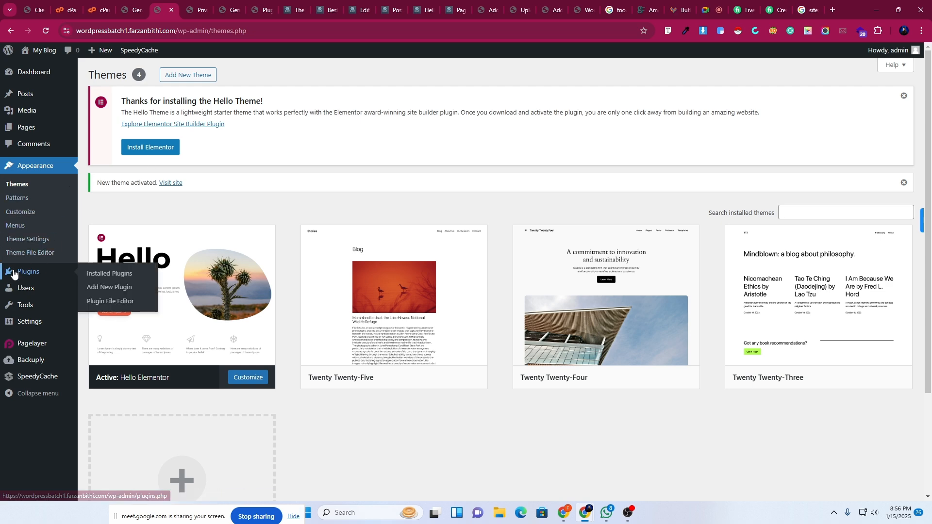
pyautogui.click(96, 274)
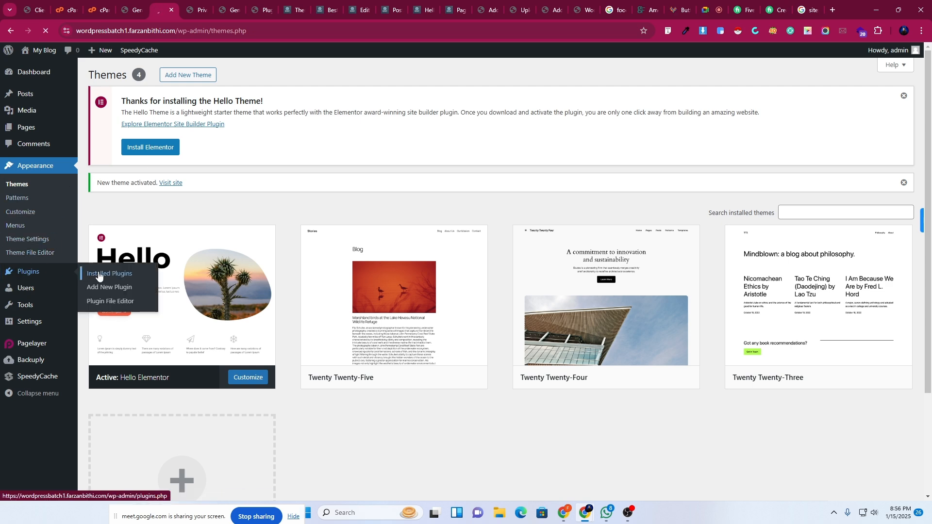
pyautogui.scroll(-2, 202, 423)
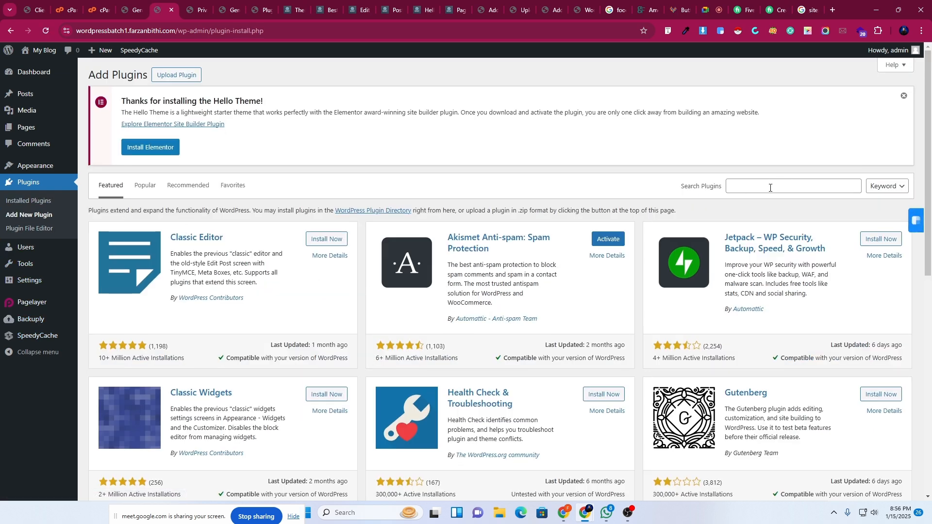
pyautogui.click(770, 188)
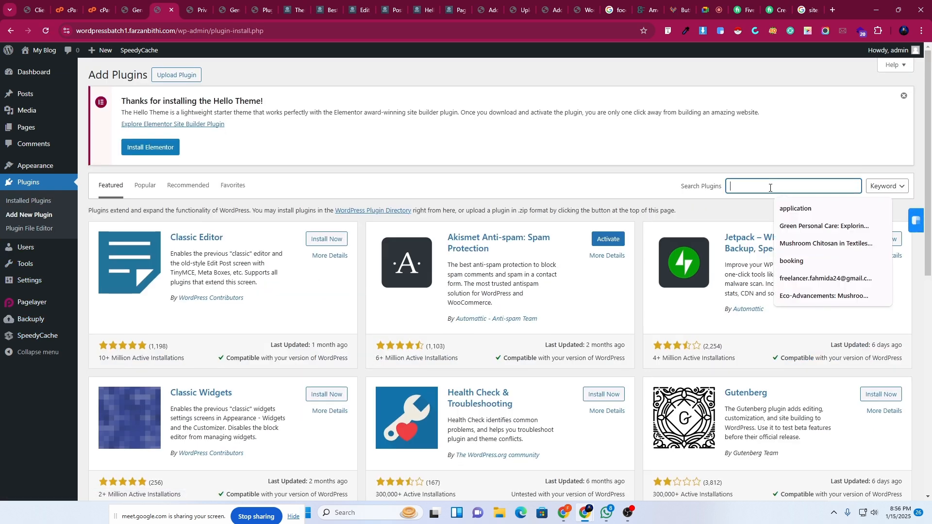
pyautogui.write('E')
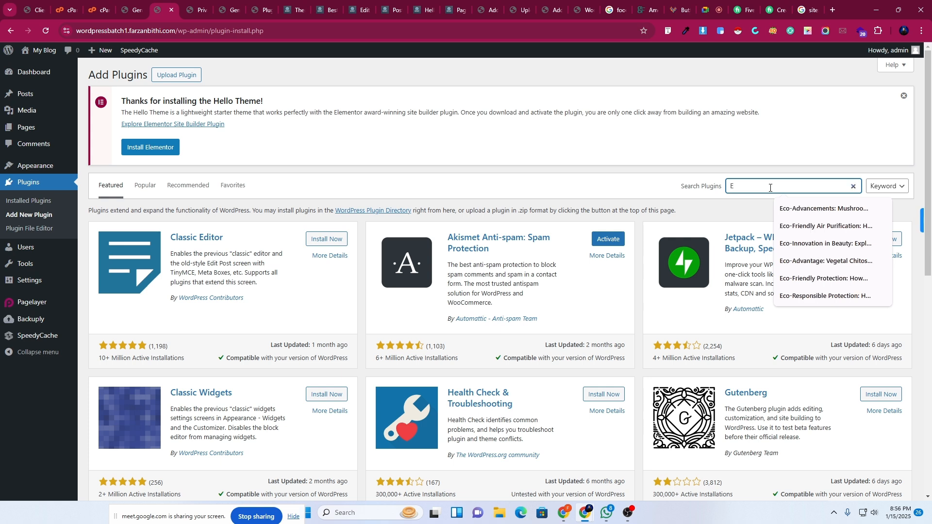
pyautogui.write('l')
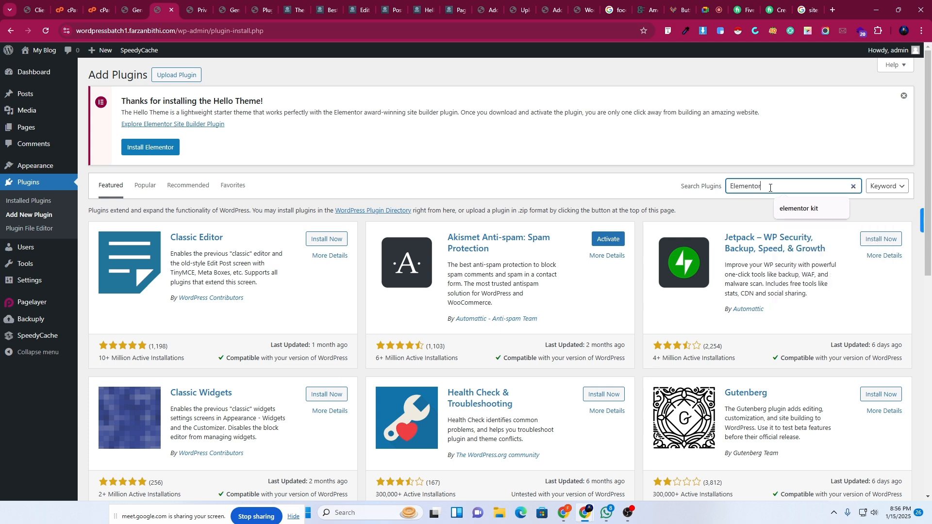
pyautogui.write('ementor')
pyautogui.press('Return')
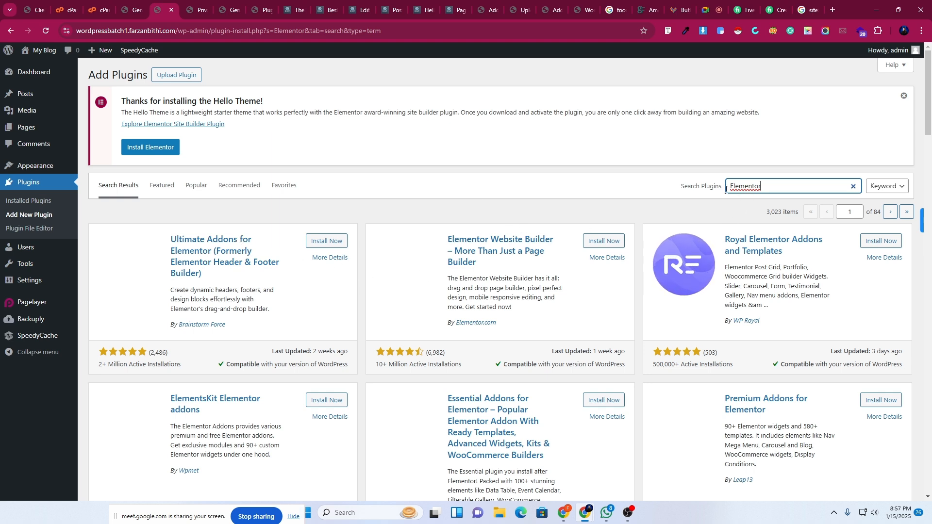
# Open the Installed Plugins page in a new tab, then return to the search results.
pyautogui.rightClick(27, 202)
pyautogui.click(51, 216)
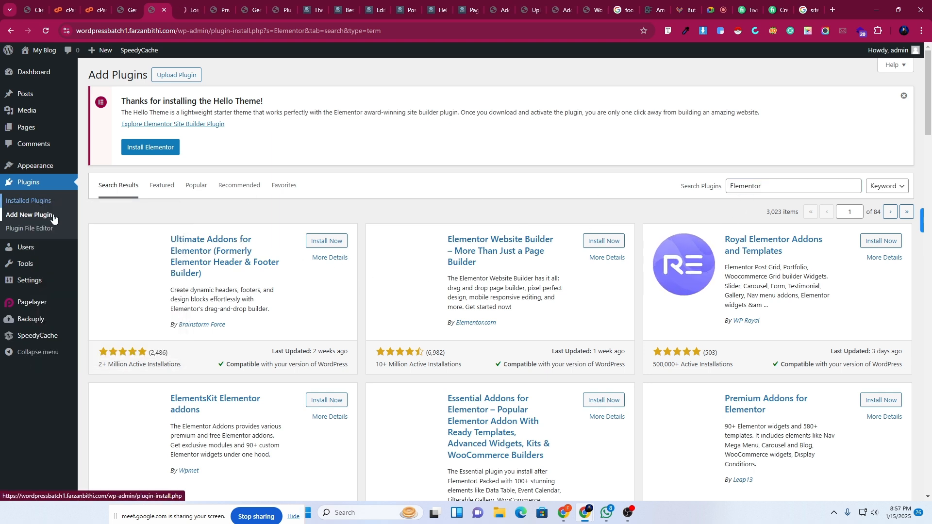
pyautogui.click(186, 5)
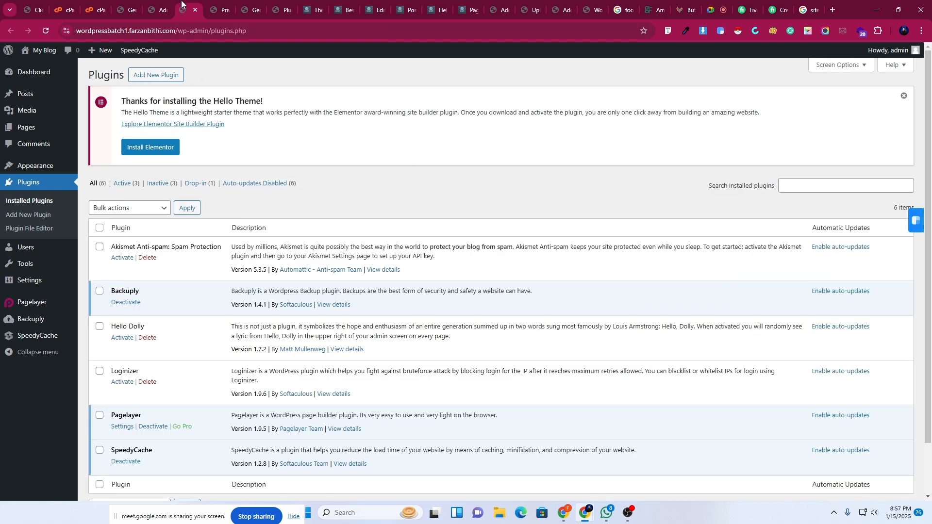
pyautogui.click(165, 8)
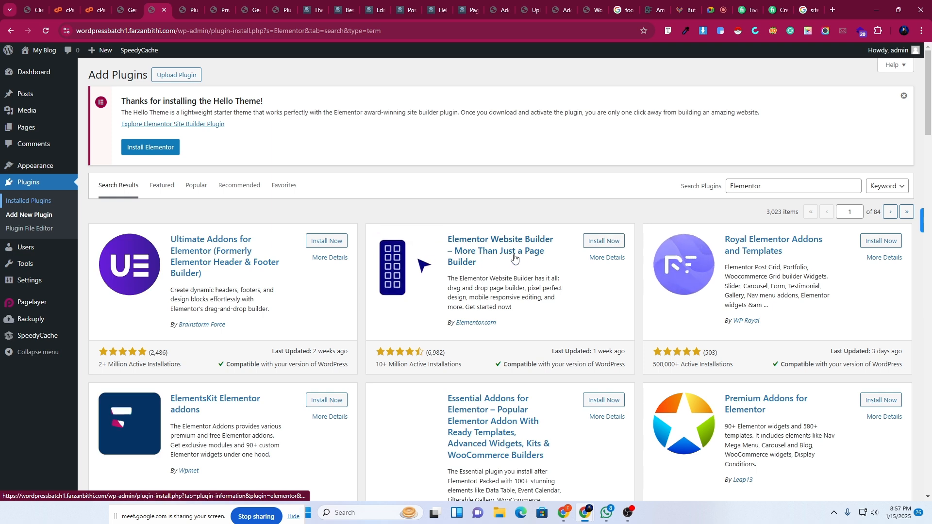
# Install the Elementor Website Builder plugin from the search results.
pyautogui.click(595, 246)
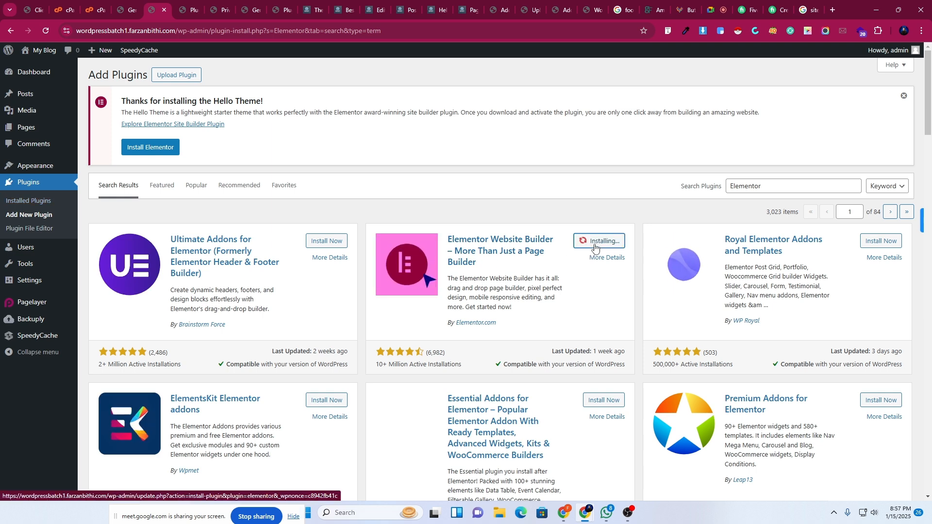
pyautogui.scroll(-2, 347, 381)
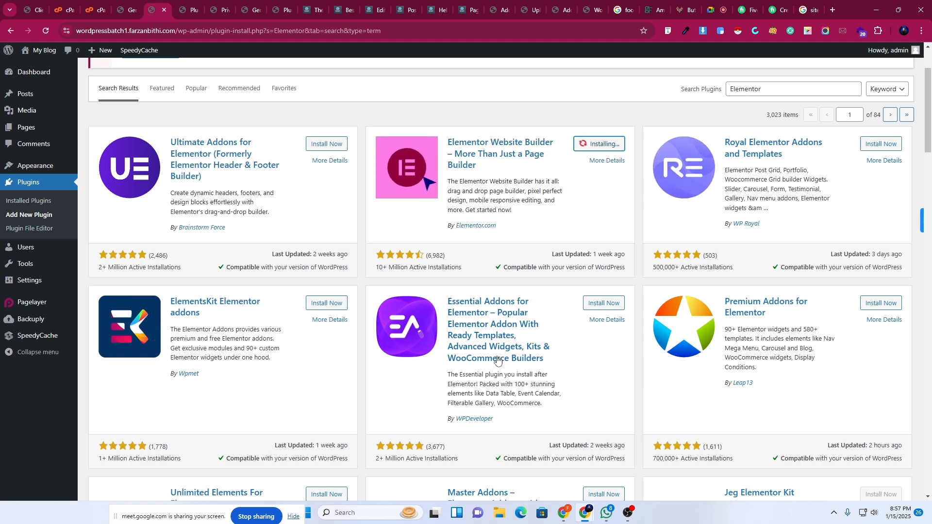
pyautogui.scroll(-5, 497, 360)
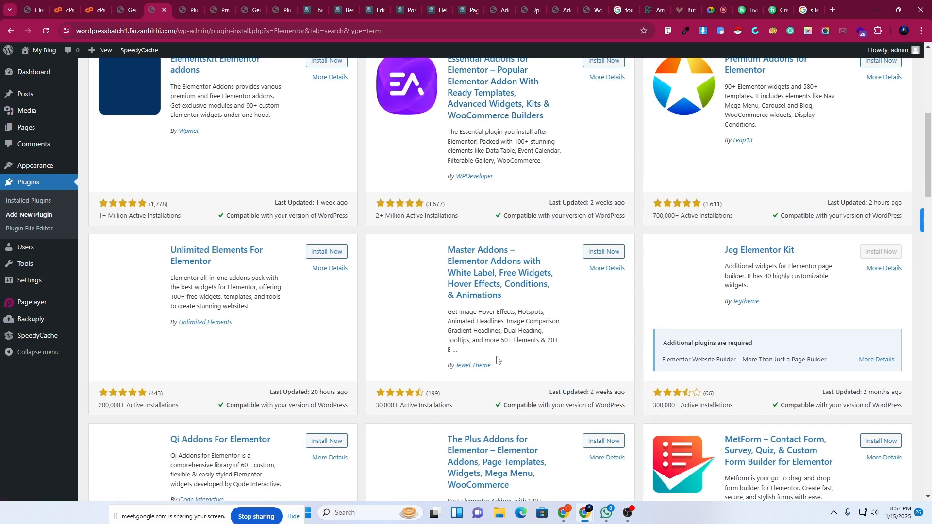
pyautogui.scroll(7, 496, 360)
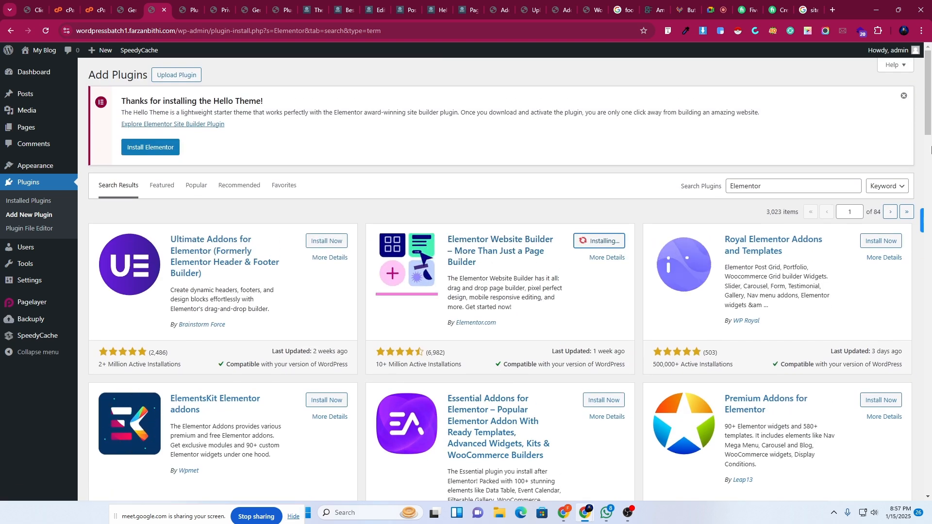
pyautogui.click(498, 518)
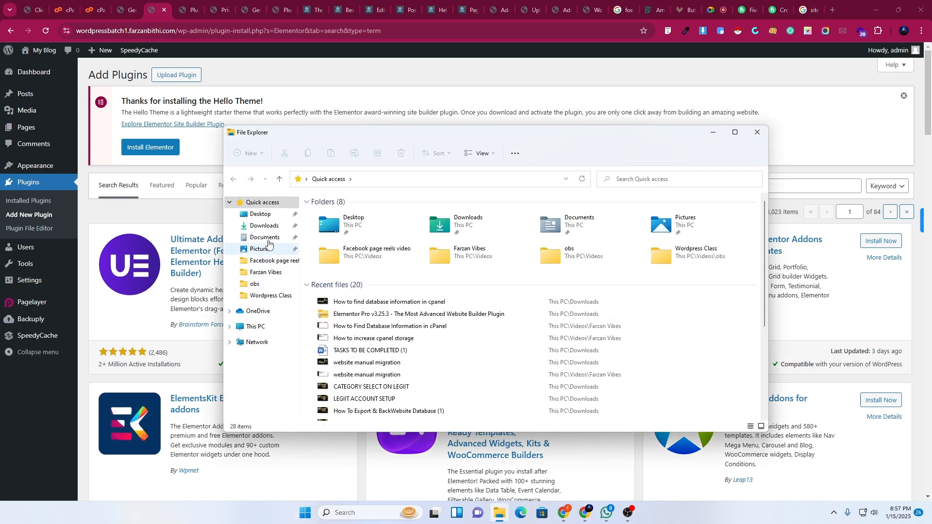
pyautogui.click(260, 226)
pyautogui.scroll(-5, 488, 316)
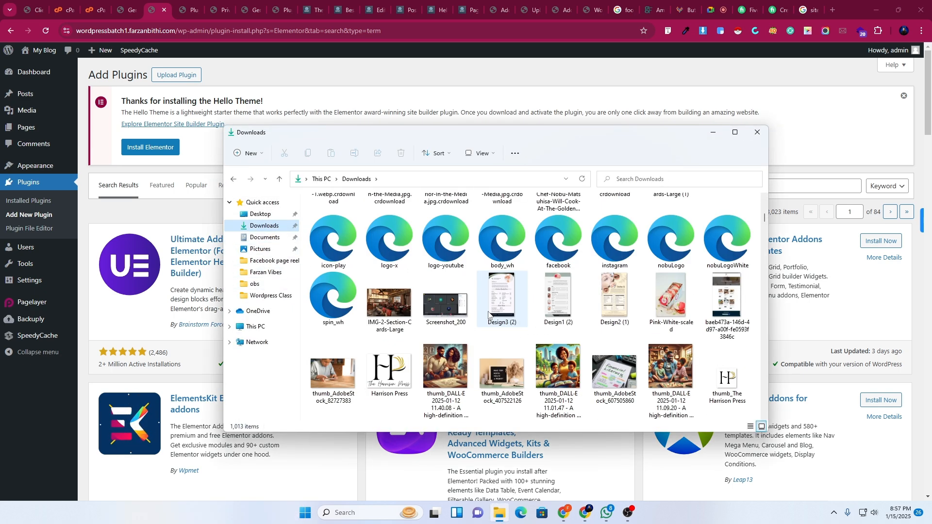
pyautogui.scroll(6, 488, 315)
pyautogui.click(710, 131)
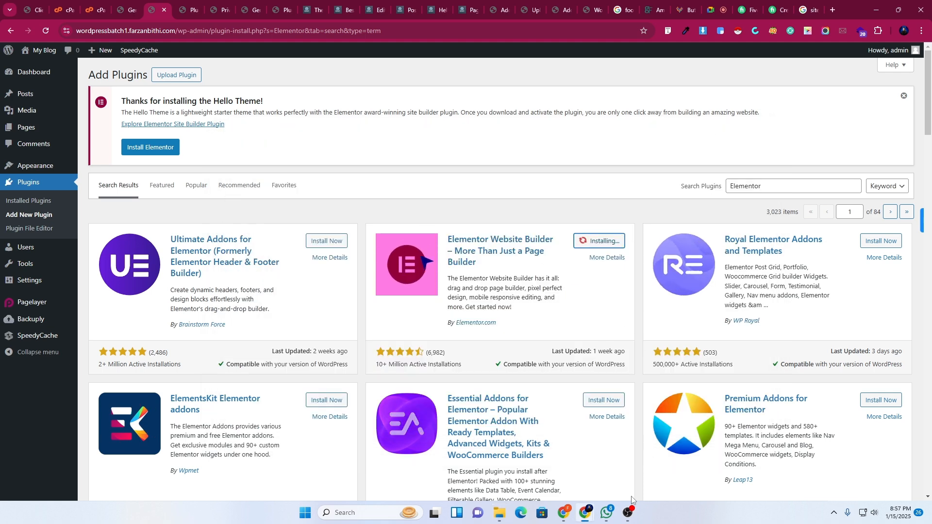
pyautogui.moveTo(631, 510)
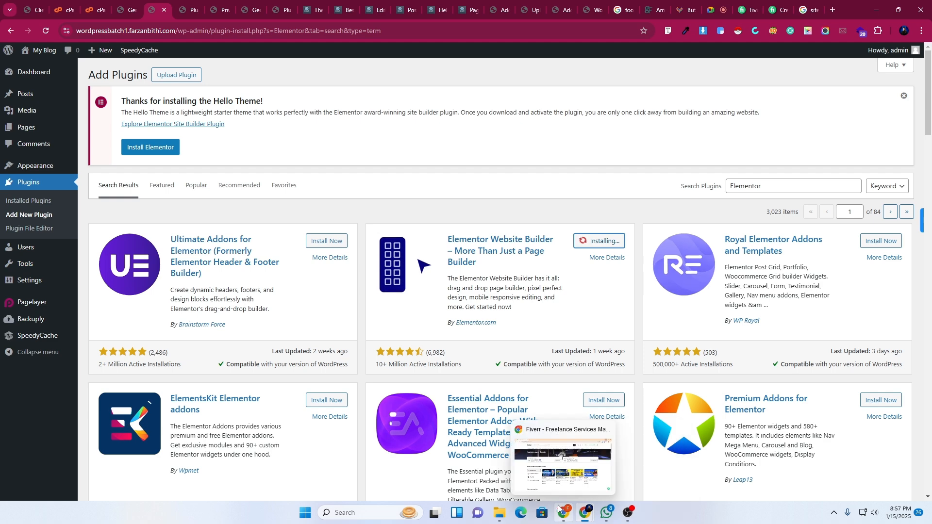
# In the Meet call, dismiss the call-time warning and look at chat and activities.
pyautogui.click(707, 6)
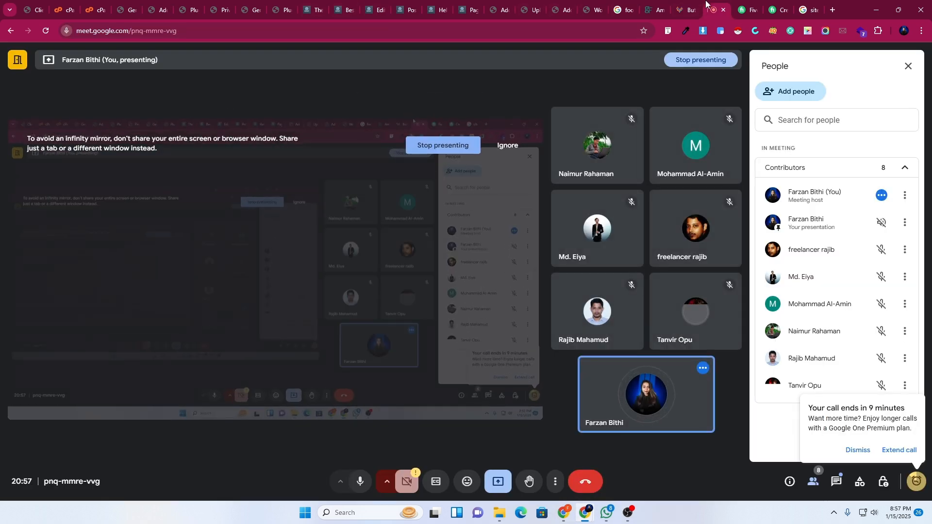
pyautogui.click(859, 450)
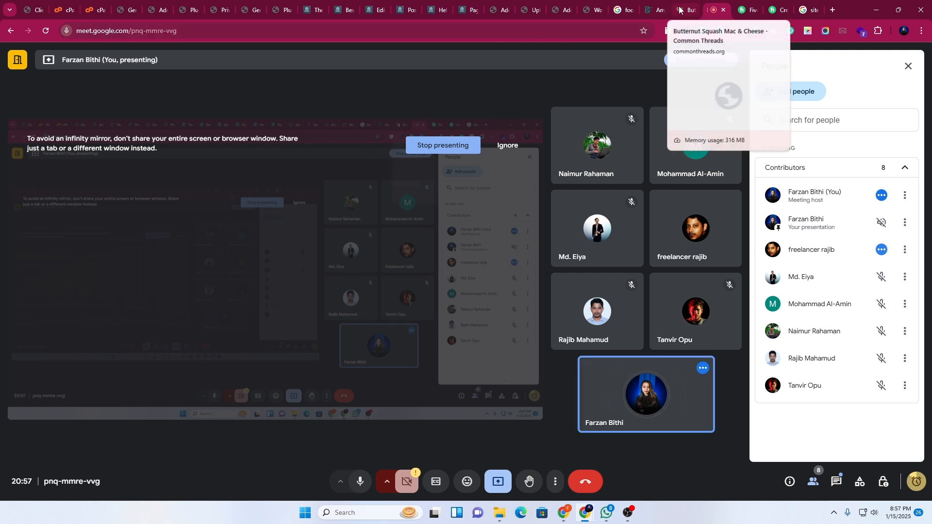
pyautogui.click(836, 484)
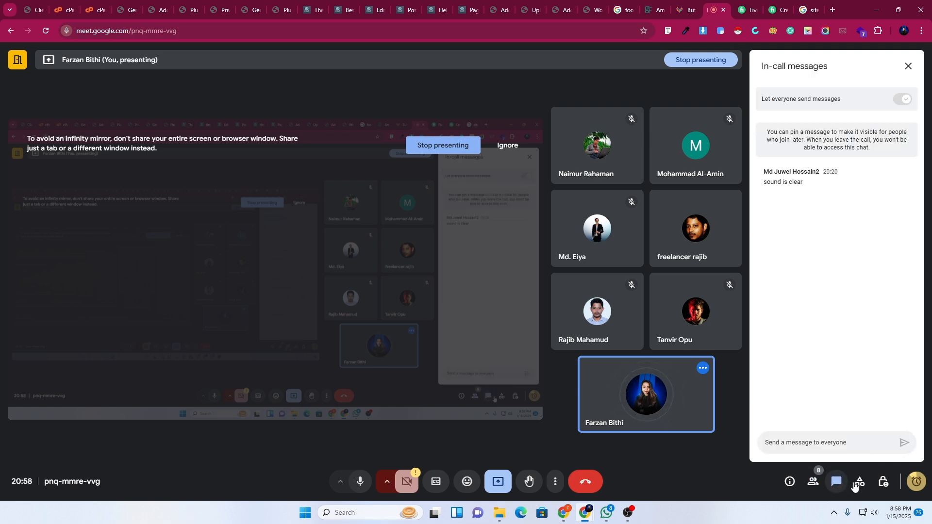
pyautogui.click(857, 484)
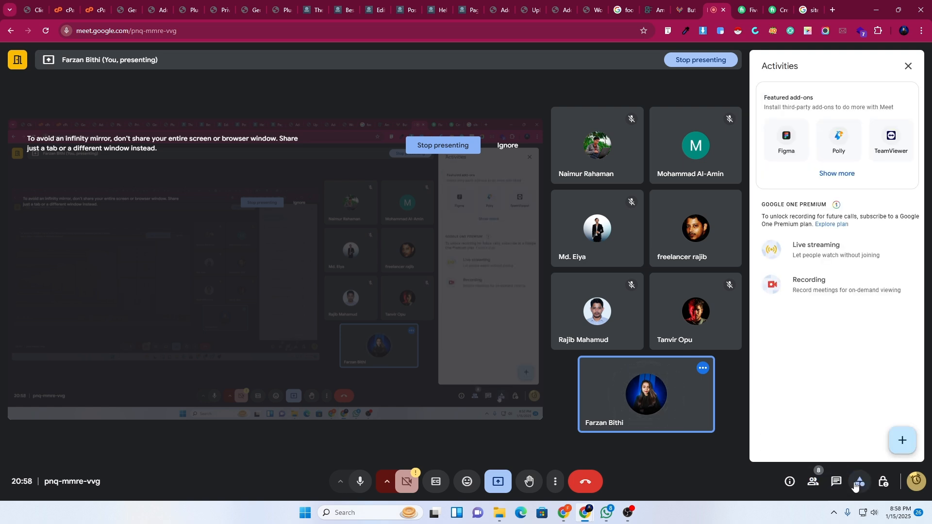
# Review the meeting's host controls, close the panel, and return to the WordPress Plugins tab.
pyautogui.click(879, 483)
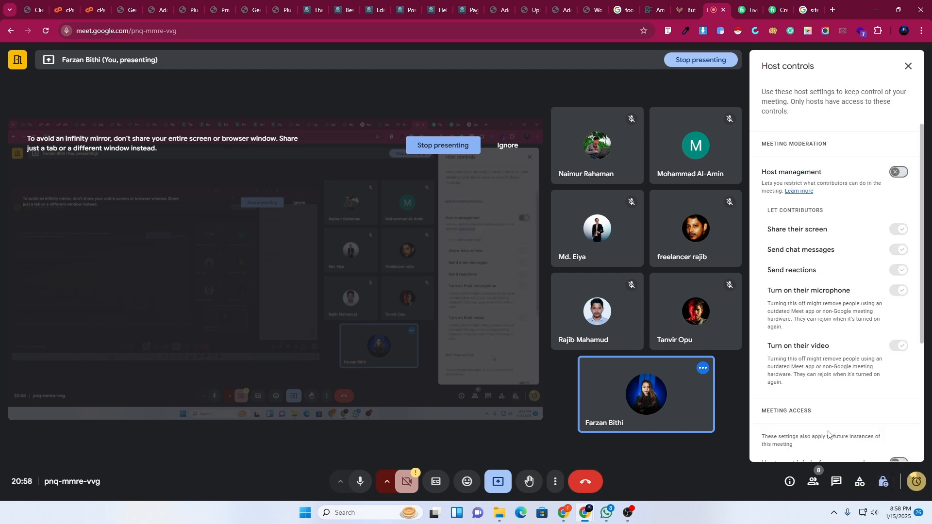
pyautogui.scroll(-5, 825, 434)
pyautogui.scroll(4, 820, 245)
pyautogui.scroll(-5, 876, 360)
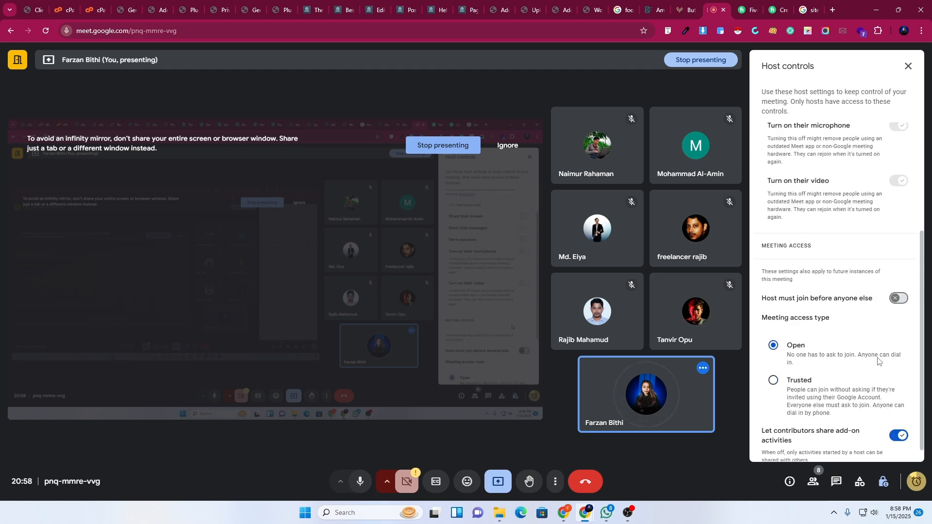
pyautogui.scroll(5, 876, 359)
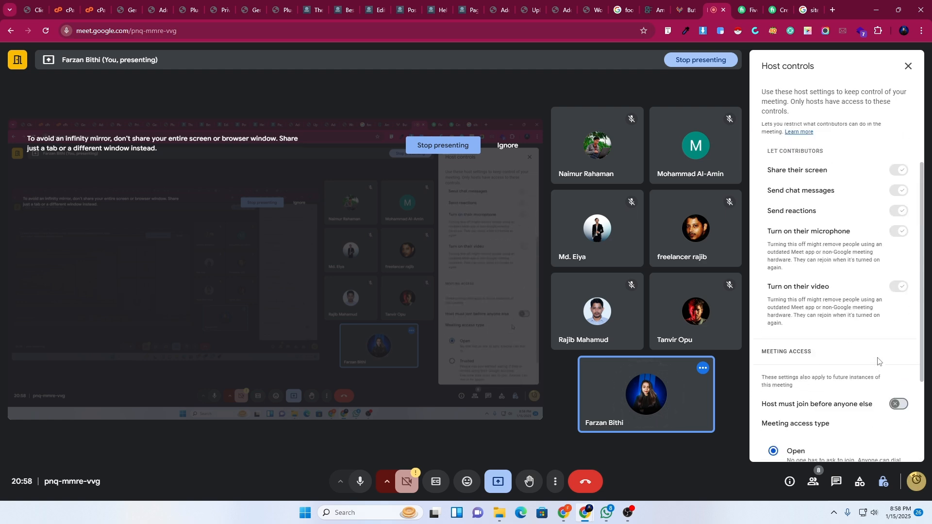
pyautogui.click(906, 67)
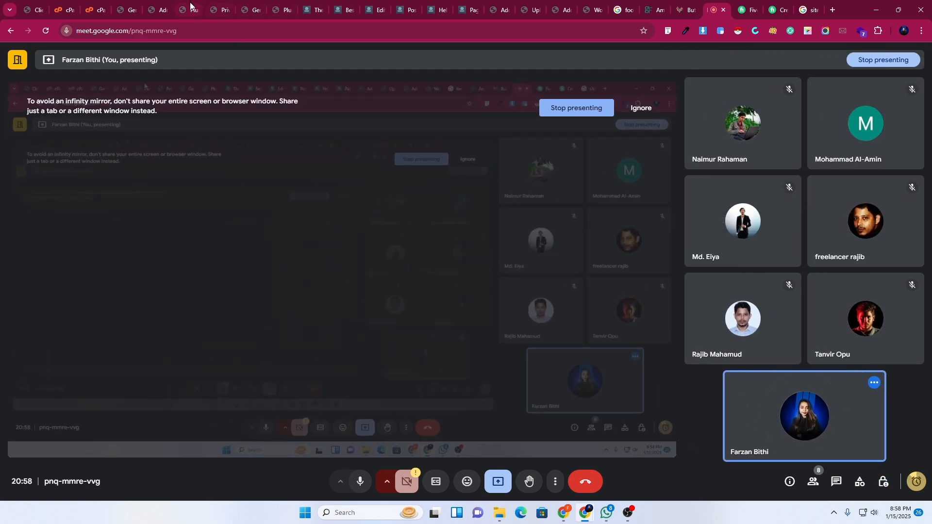
pyautogui.click(190, 6)
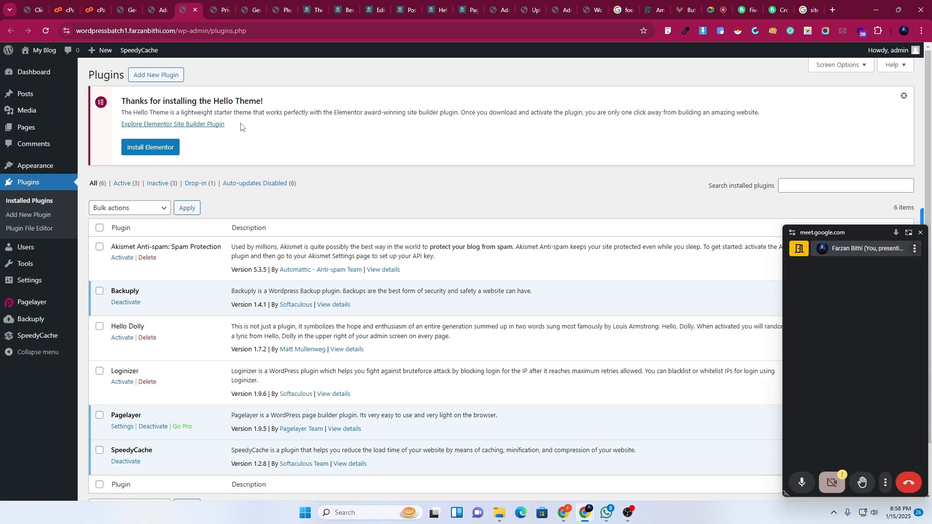
# Move the floating call window aside and activate Elementor Website Builder from the search results.
pyautogui.click(156, 5)
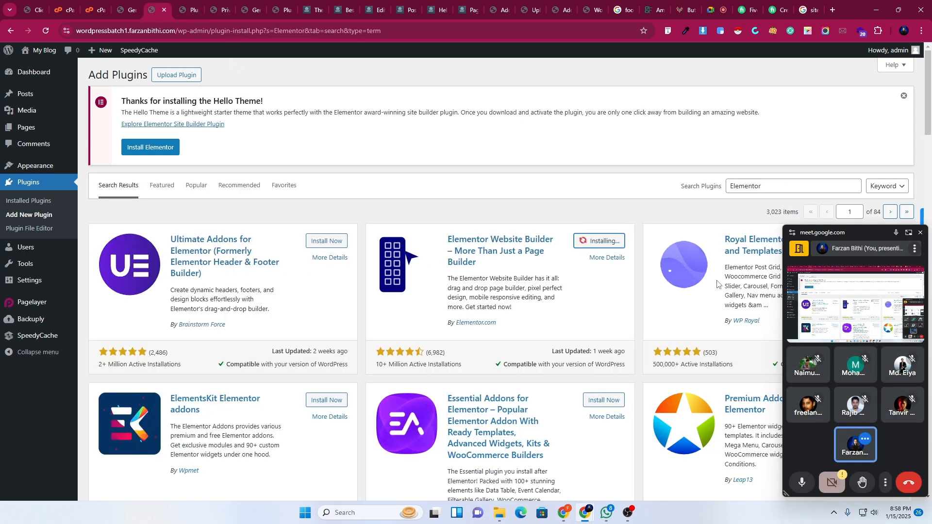
pyautogui.moveTo(846, 234); pyautogui.dragTo(69, 362)
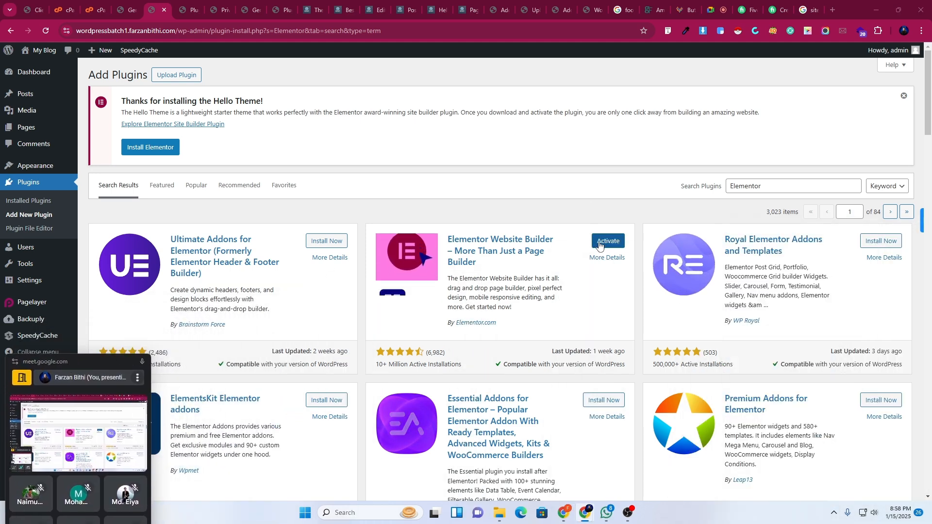
pyautogui.click(599, 246)
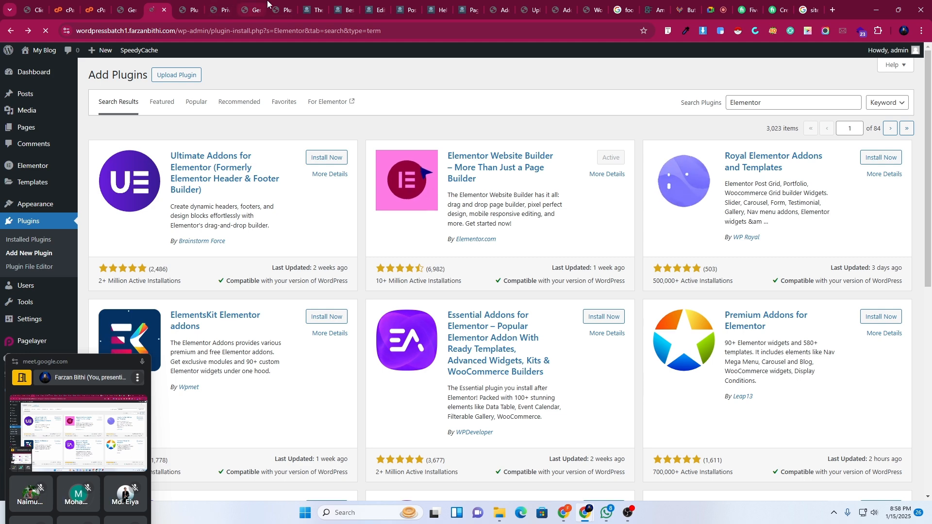
# Look through the open tabs: themes, smartdeveloperpro homepage, plugins, privacy and general settings.
pyautogui.click(309, 5)
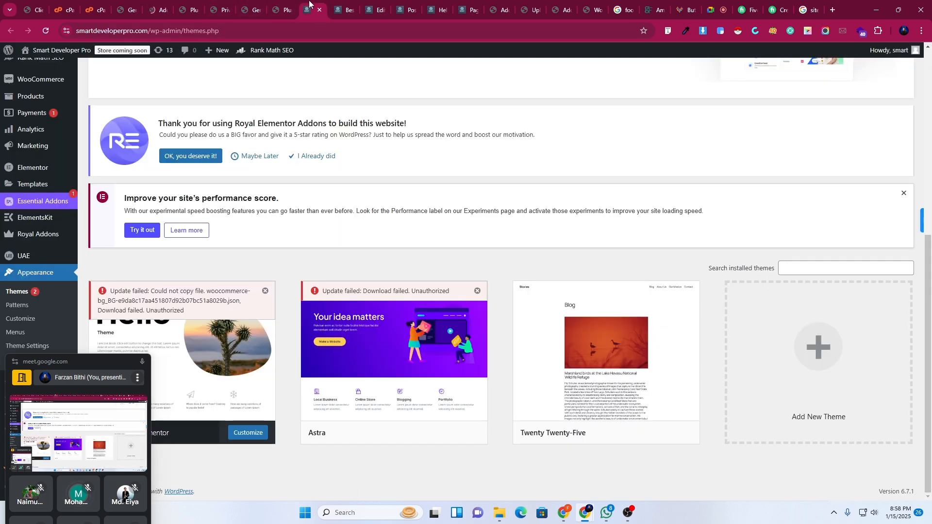
pyautogui.click(350, 4)
pyautogui.scroll(5, 299, 369)
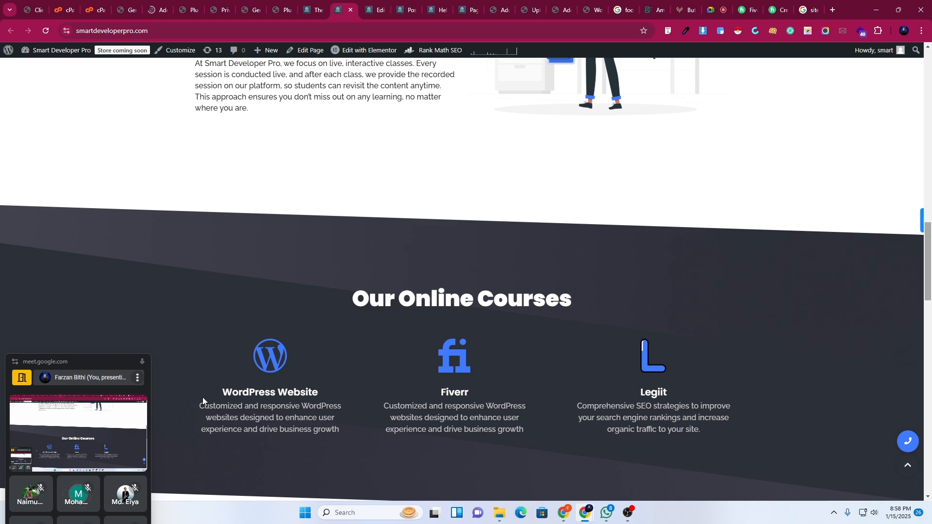
pyautogui.scroll(15, 840, 360)
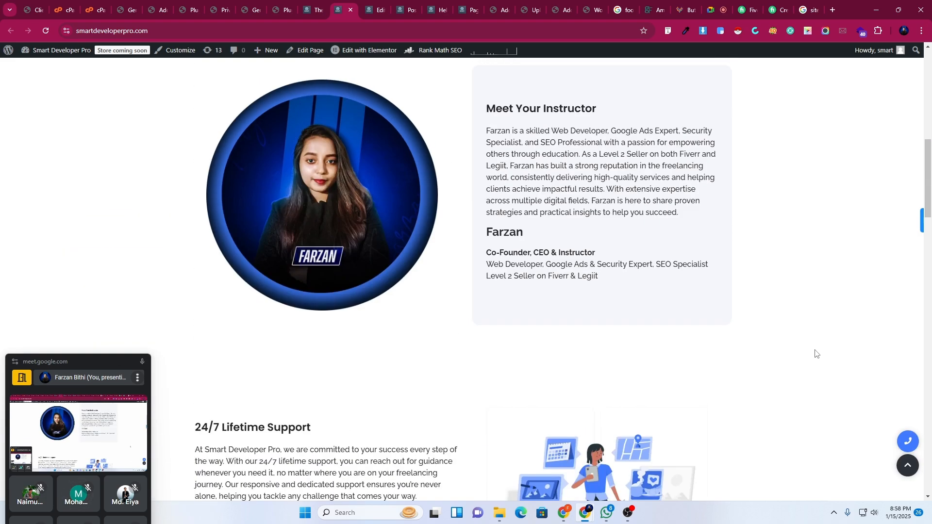
pyautogui.scroll(2, 804, 352)
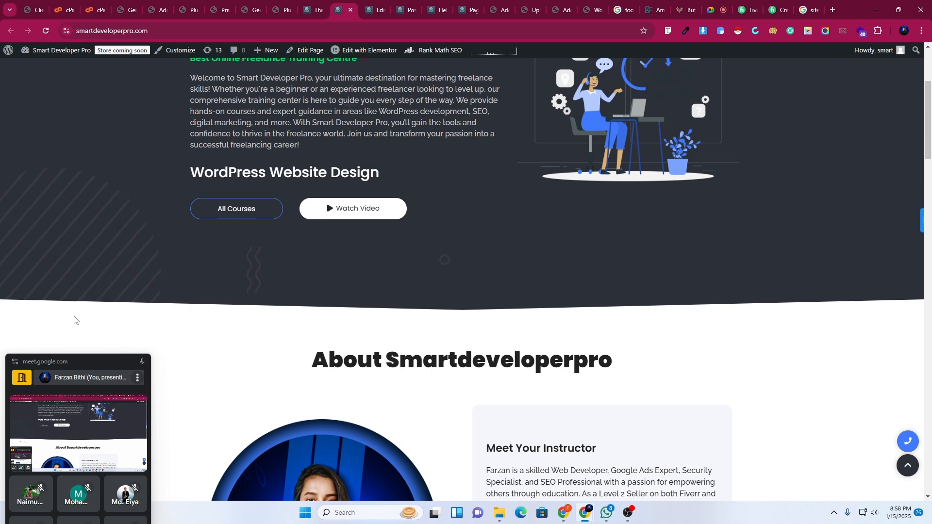
pyautogui.scroll(4, 864, 369)
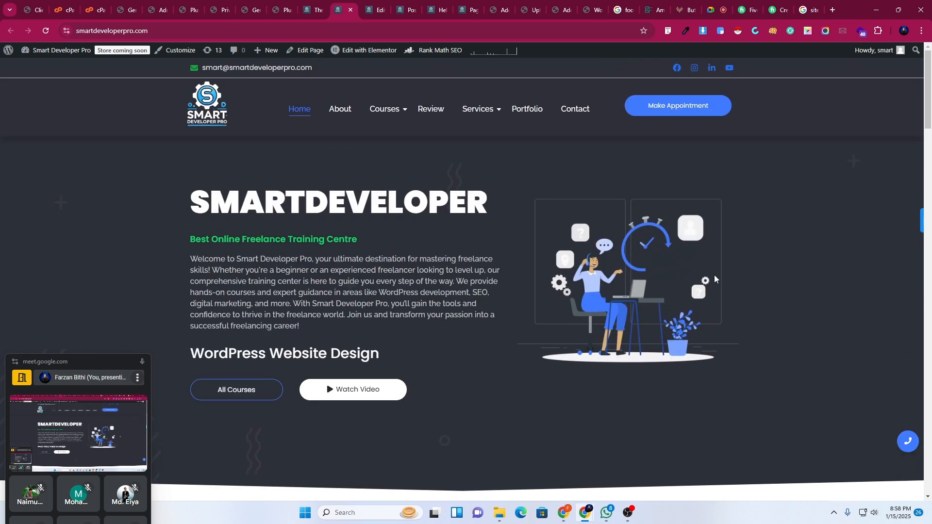
pyautogui.click(153, 6)
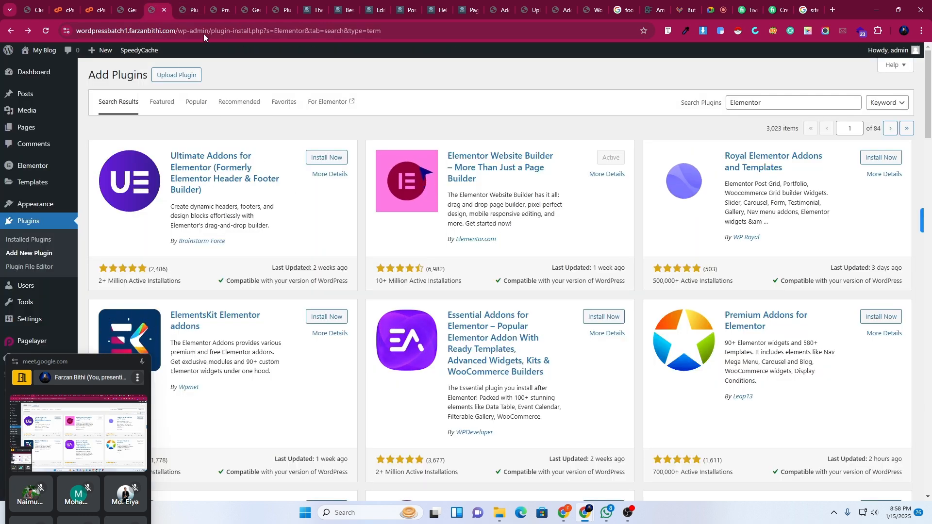
pyautogui.click(194, 6)
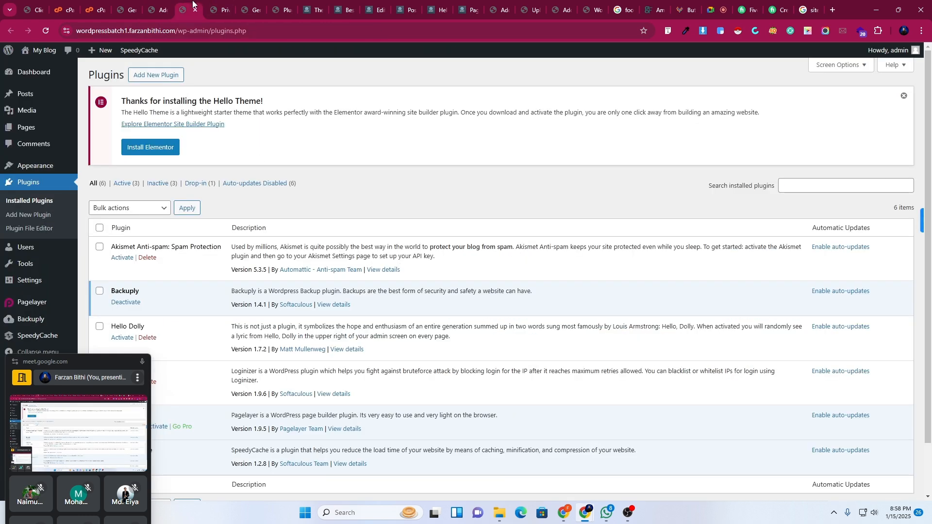
pyautogui.click(224, 5)
pyautogui.click(254, 5)
pyautogui.click(292, 5)
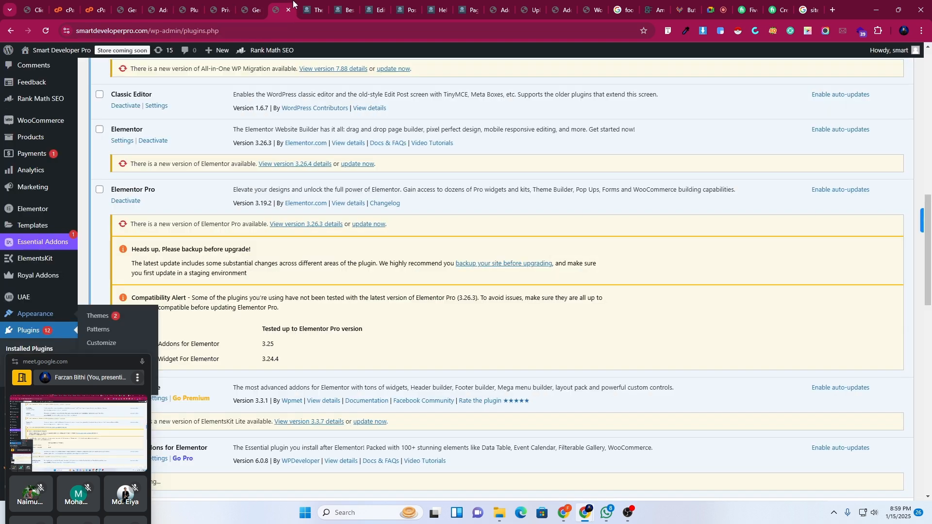
pyautogui.click(157, 5)
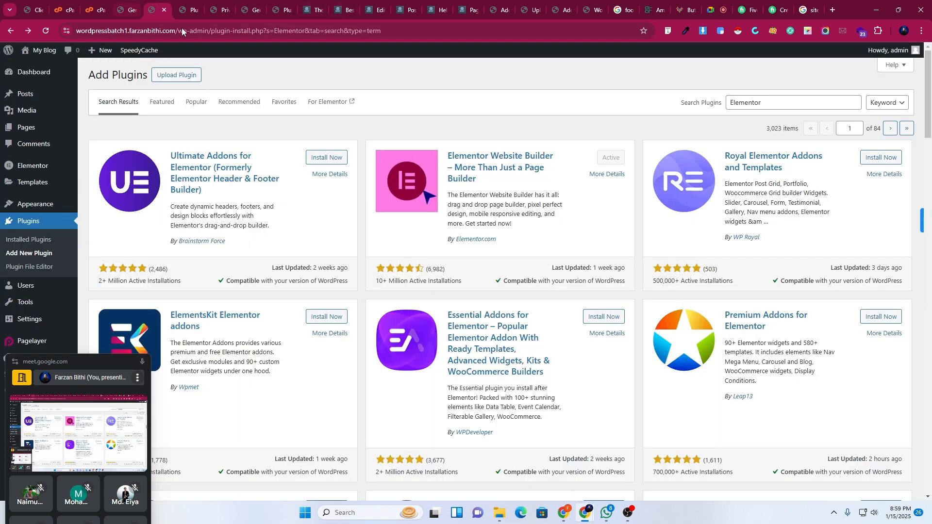
# Move the call window to the bottom right and open Pages > All Pages in a new tab.
pyautogui.moveTo(72, 363); pyautogui.dragTo(868, 349)
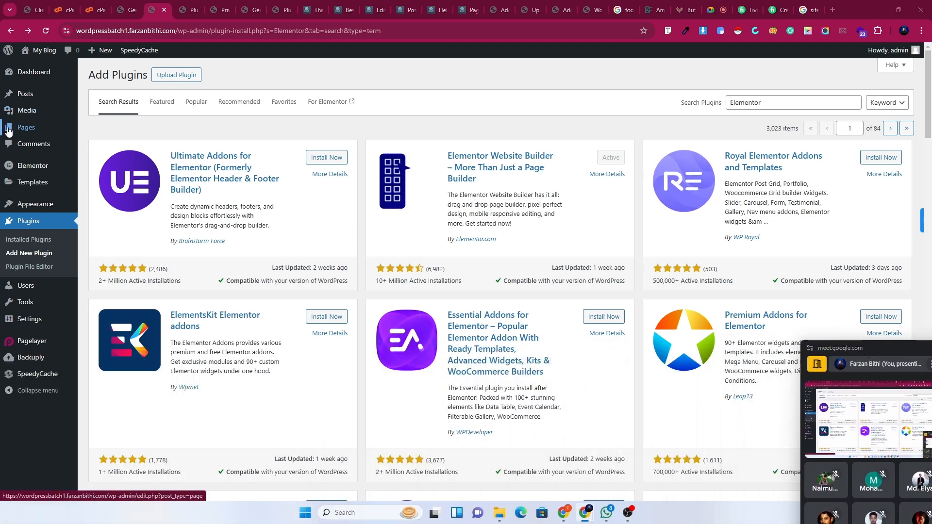
pyautogui.moveTo(40, 130)
pyautogui.rightClick(97, 130)
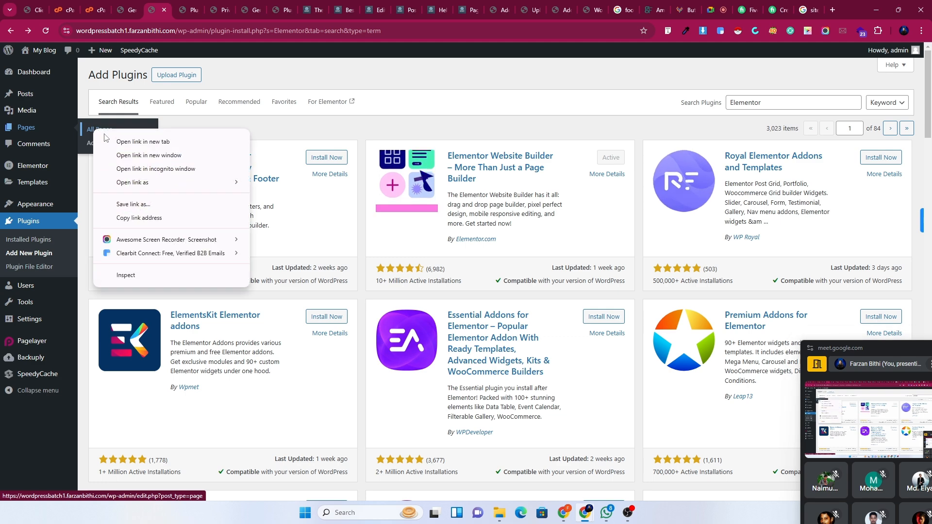
pyautogui.click(109, 141)
# Add a new page titled 'Home', publish it, and open it with Edit with Elementor.
pyautogui.click(181, 6)
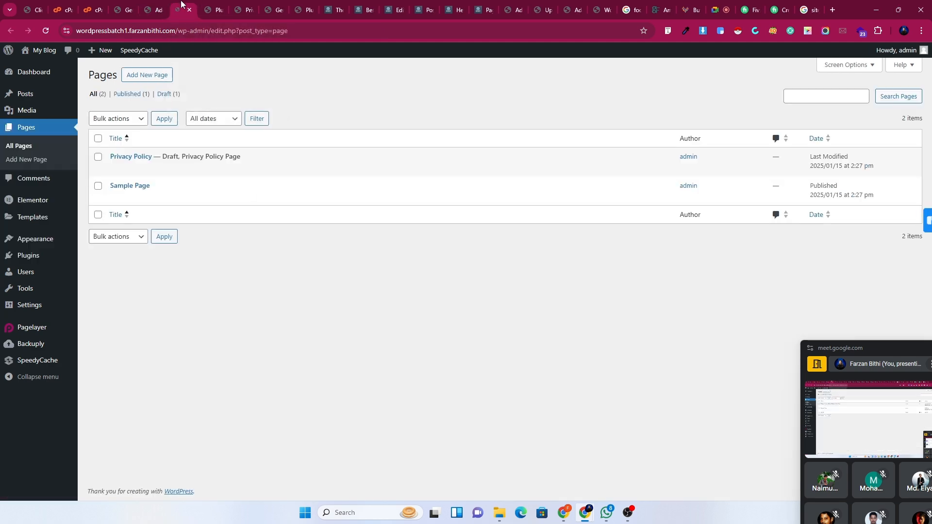
pyautogui.click(148, 76)
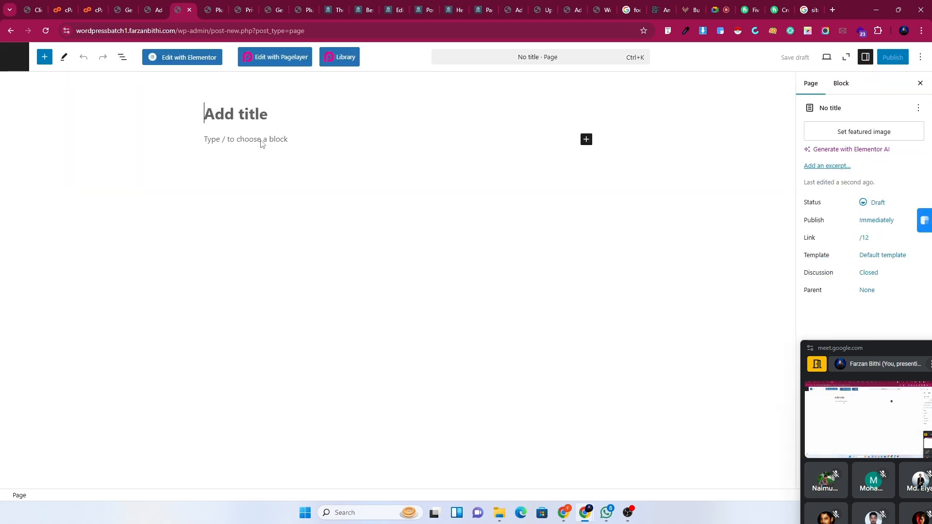
pyautogui.write('Hom')
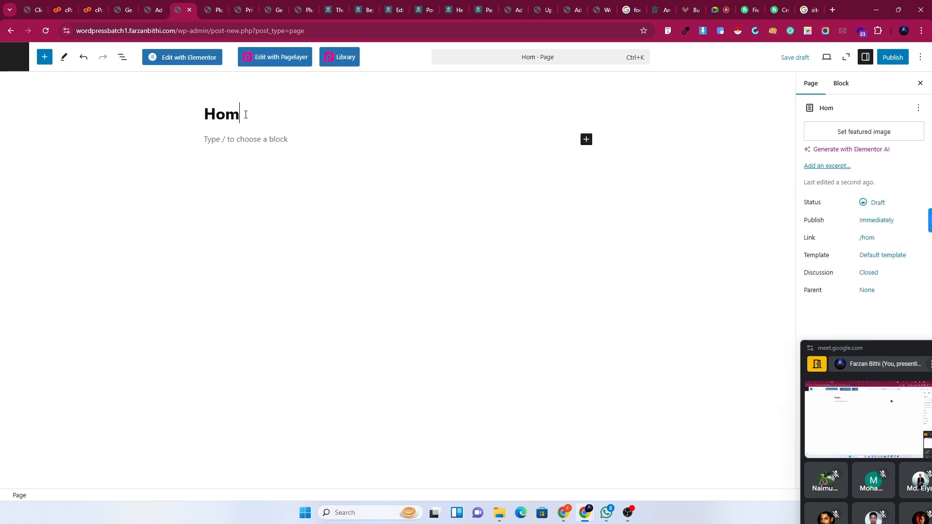
pyautogui.write('e')
pyautogui.click(886, 62)
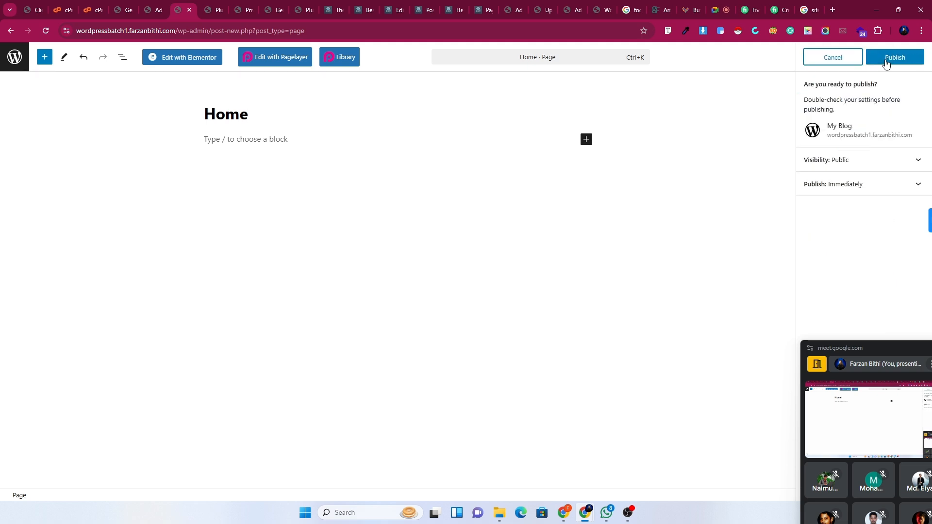
pyautogui.click(888, 59)
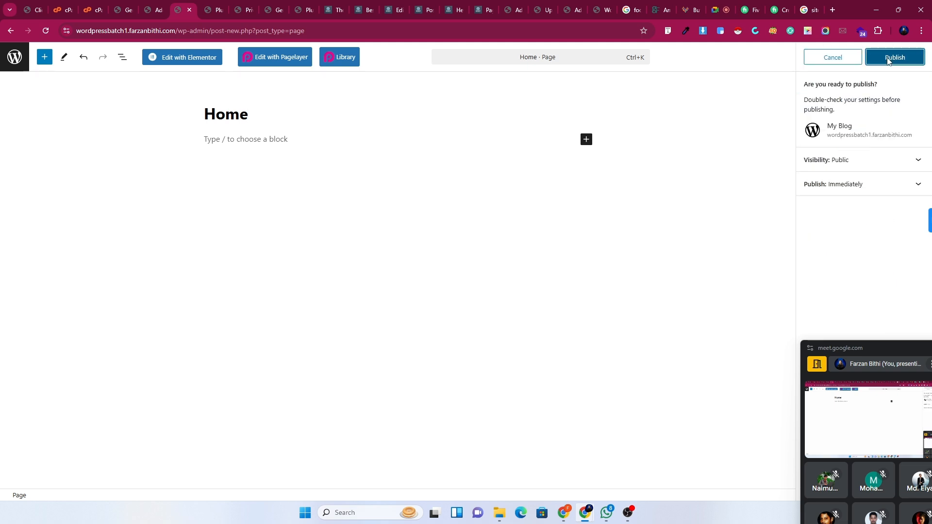
pyautogui.click(182, 63)
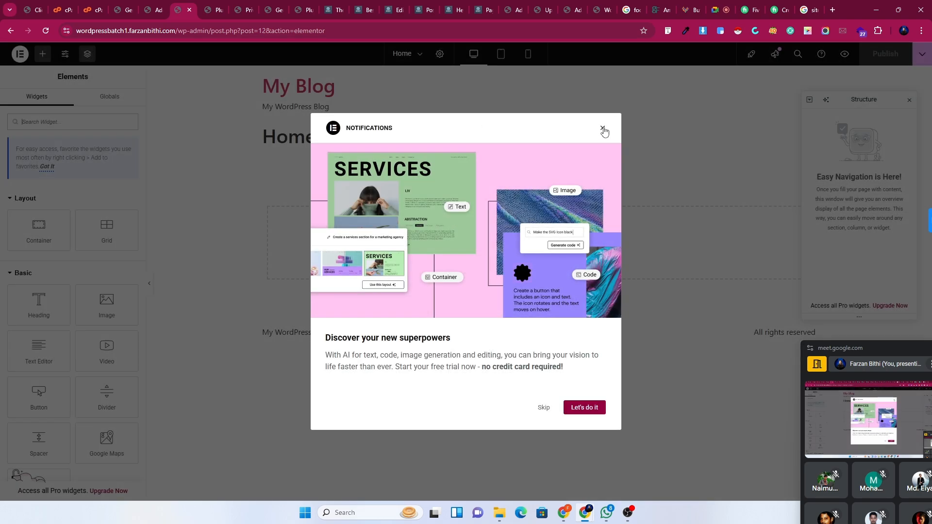
# Dismiss the notifications popup and add a Flexbox container with a row structure.
pyautogui.click(602, 129)
pyautogui.click(519, 237)
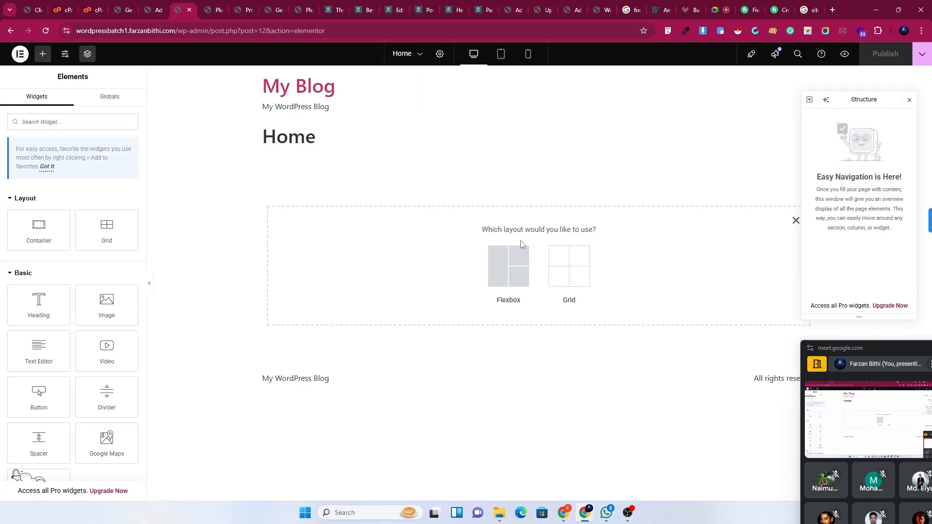
pyautogui.click(521, 246)
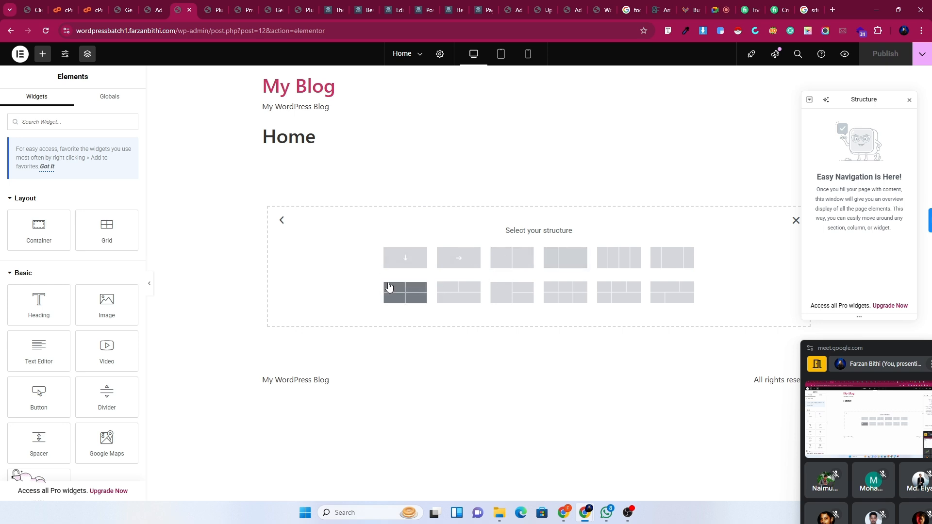
pyautogui.click(463, 264)
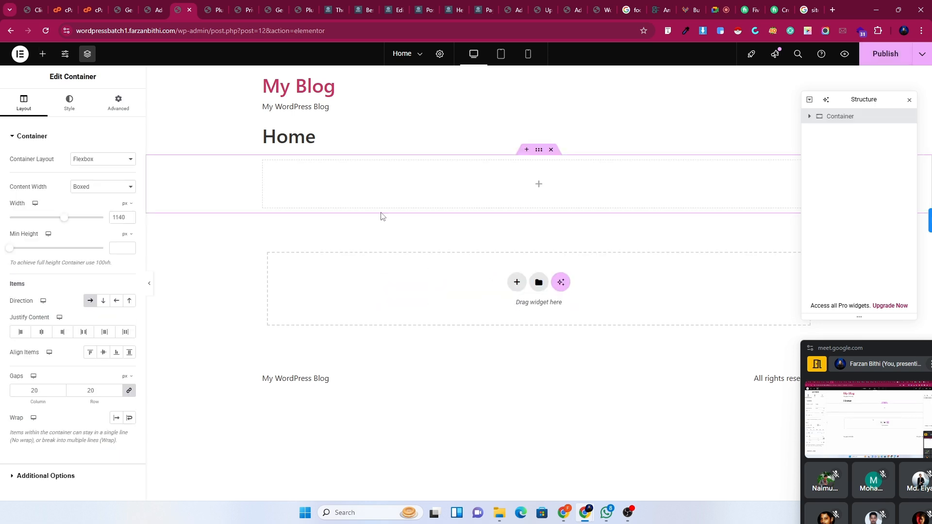
# Drop a Heading, an Image and a YouTube Video widget into the row container.
pyautogui.click(43, 54)
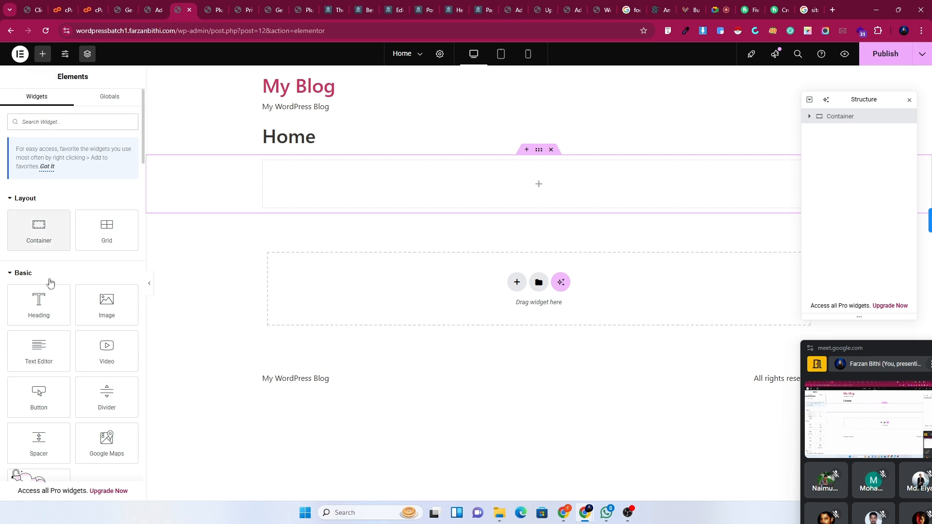
pyautogui.moveTo(36, 306); pyautogui.dragTo(429, 212)
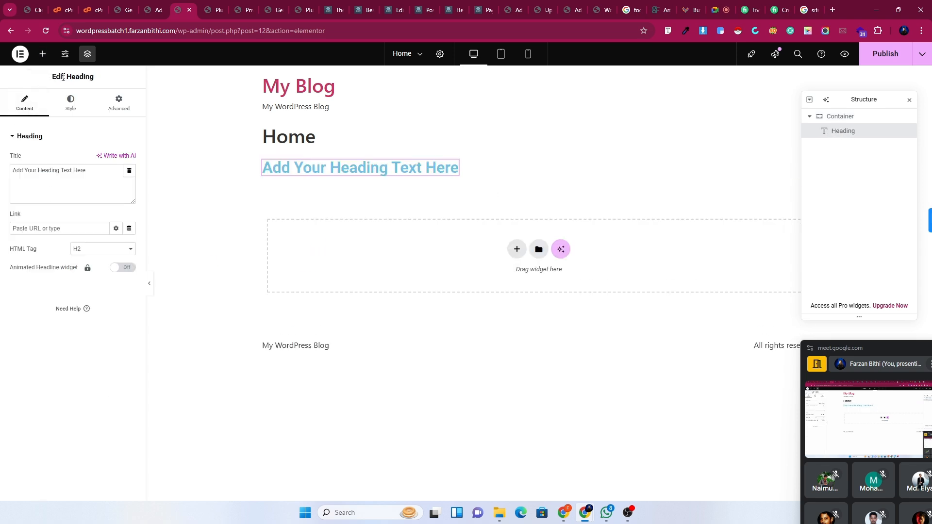
pyautogui.click(39, 57)
pyautogui.moveTo(104, 303); pyautogui.dragTo(374, 175)
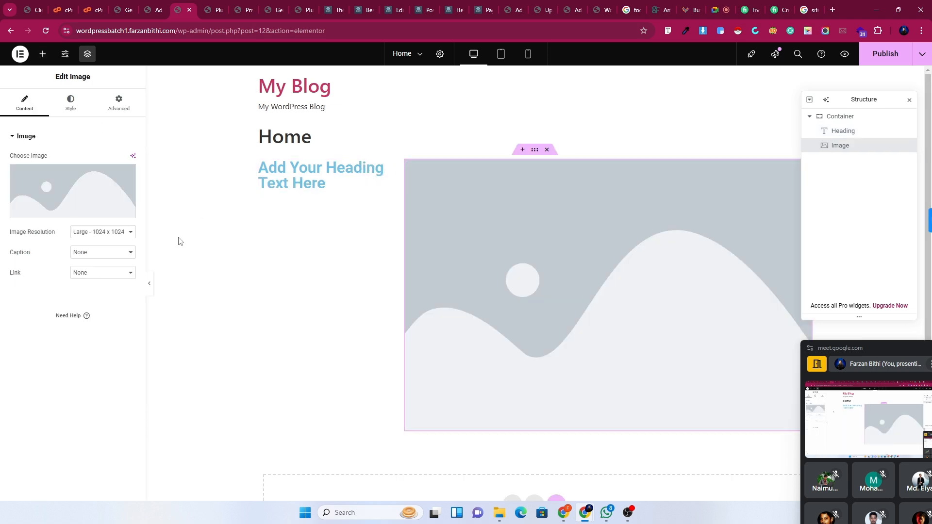
pyautogui.click(42, 54)
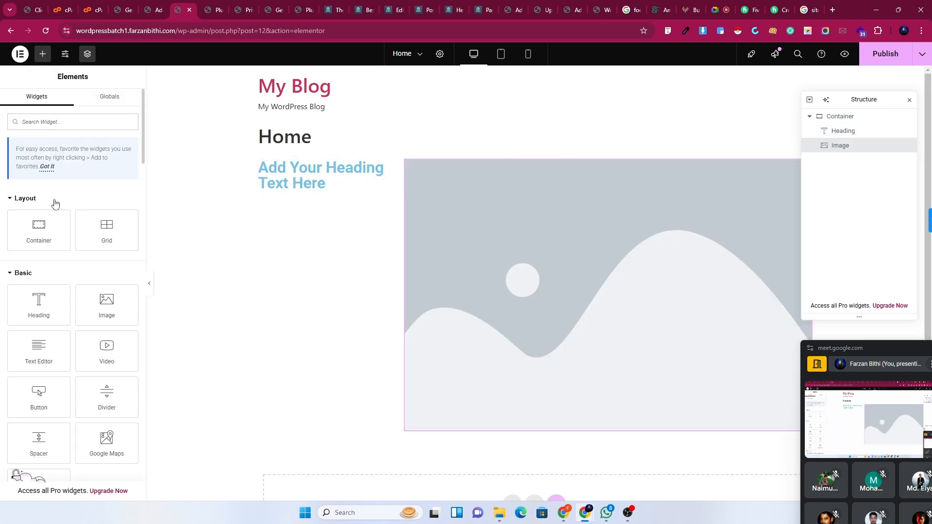
pyautogui.moveTo(107, 348); pyautogui.dragTo(513, 180)
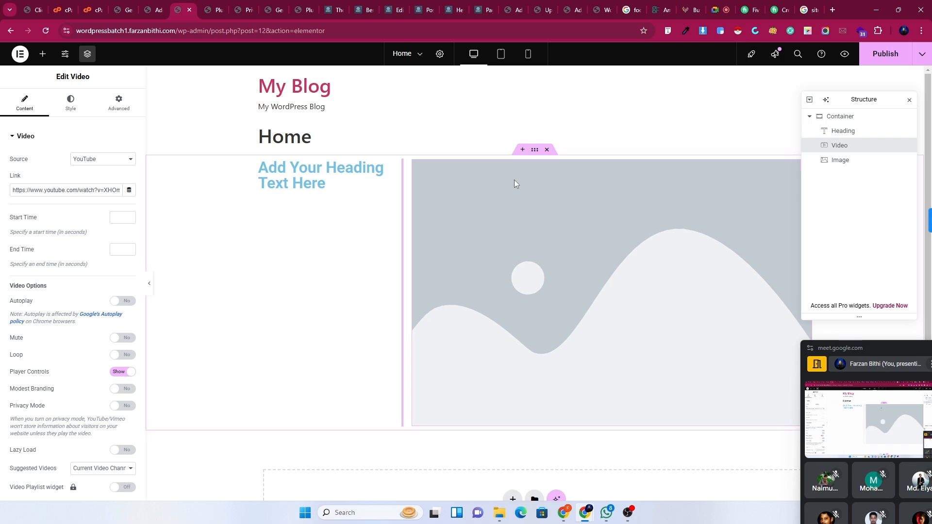
# Place the video after the image, then try moving it below the image.
pyautogui.moveTo(462, 167); pyautogui.dragTo(522, 181)
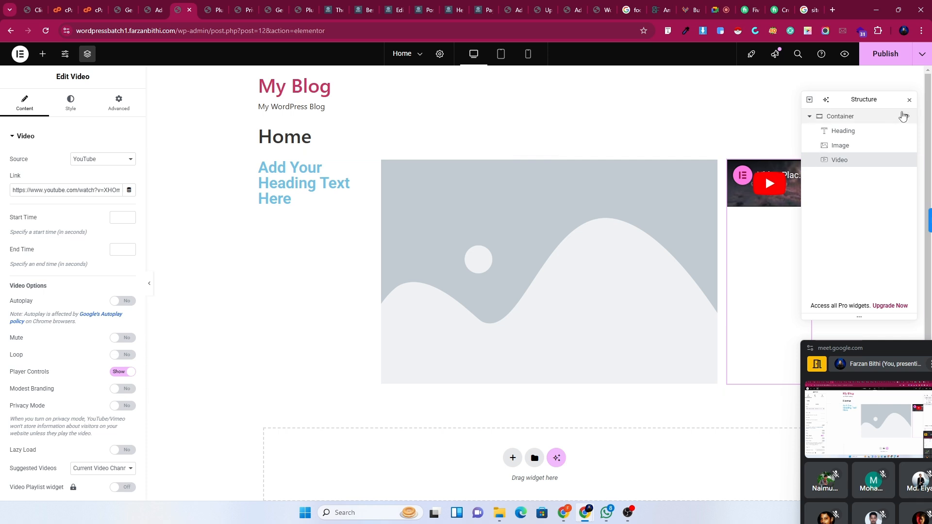
pyautogui.click(909, 104)
pyautogui.moveTo(803, 167); pyautogui.dragTo(488, 457)
# Add an empty one-column Flexbox container below the row and move the YouTube video into it.
pyautogui.scroll(-2, 488, 456)
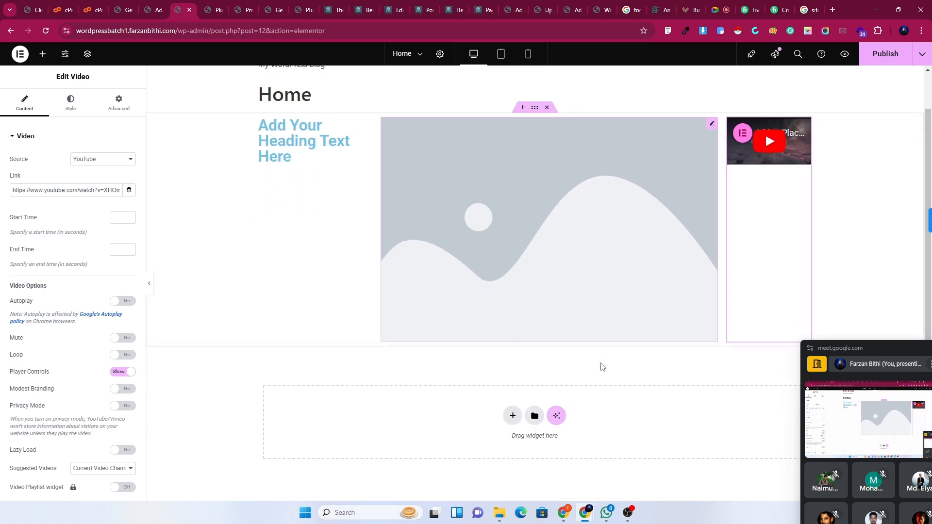
pyautogui.click(512, 392)
pyautogui.click(503, 417)
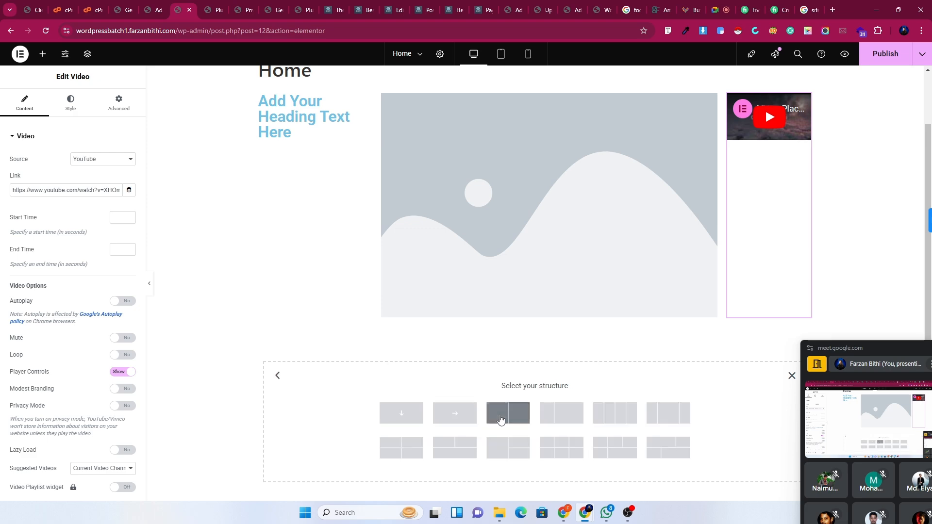
pyautogui.click(401, 415)
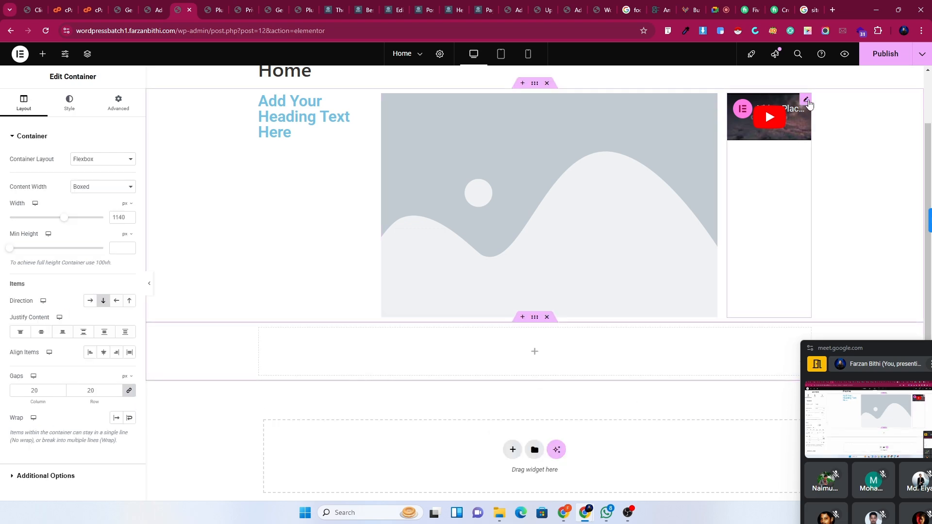
pyautogui.moveTo(807, 104); pyautogui.dragTo(547, 345)
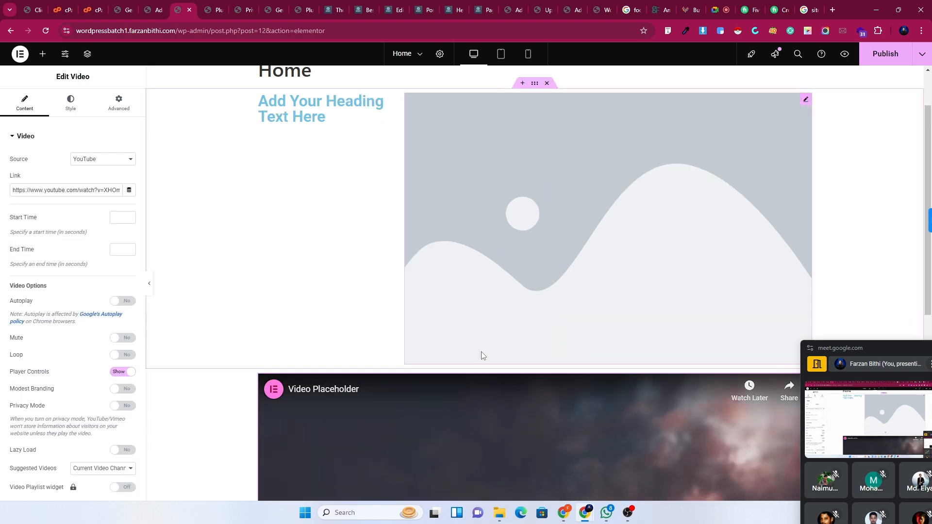
# Start another Flexbox section at the bottom of the page, leaving its structure picker open.
pyautogui.scroll(-6, 481, 356)
pyautogui.click(43, 55)
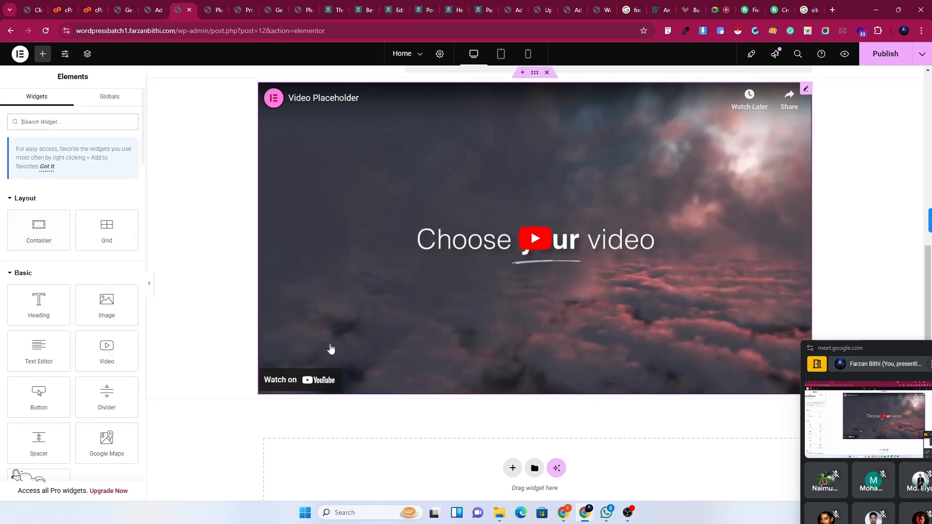
pyautogui.scroll(-2, 475, 374)
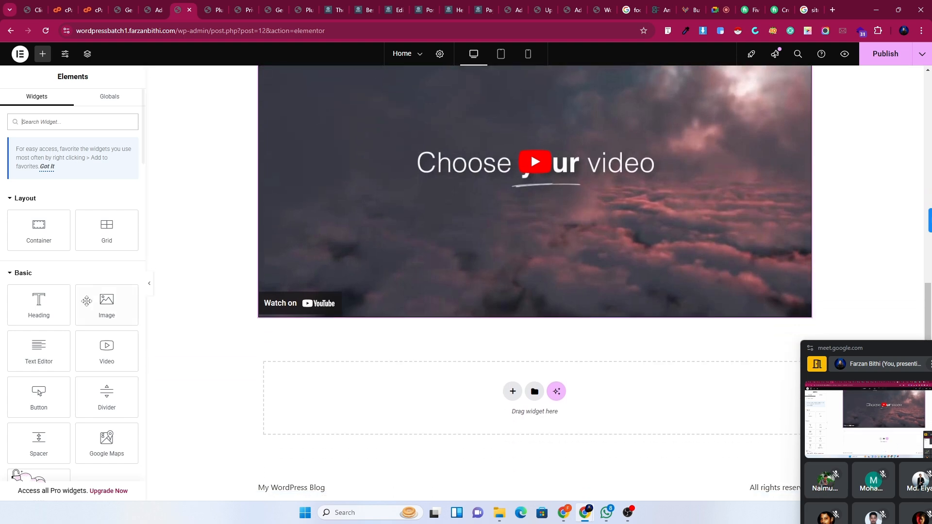
pyautogui.click(513, 399)
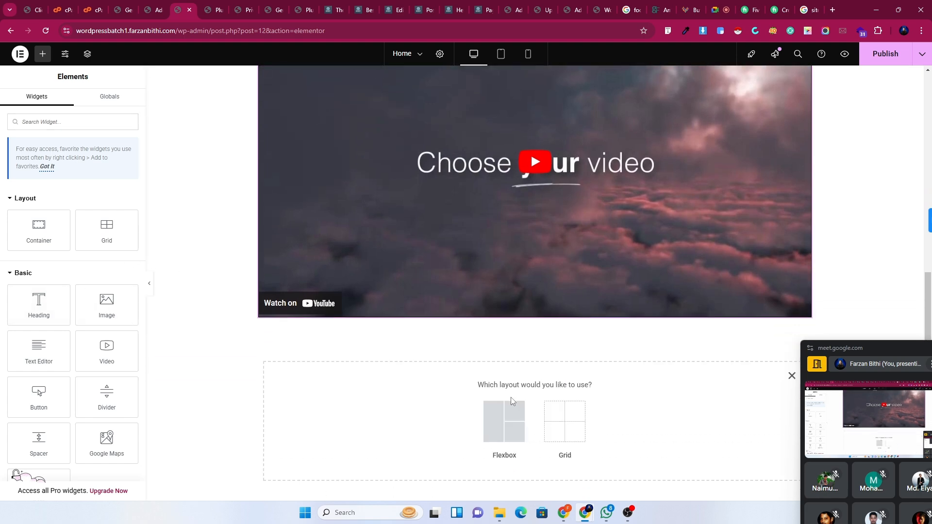
pyautogui.click(505, 416)
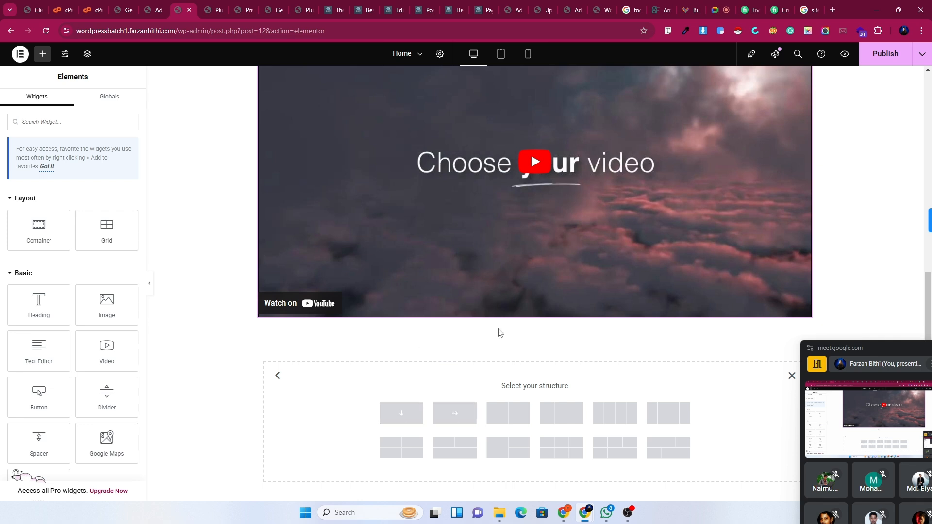
pyautogui.scroll(8, 411, 432)
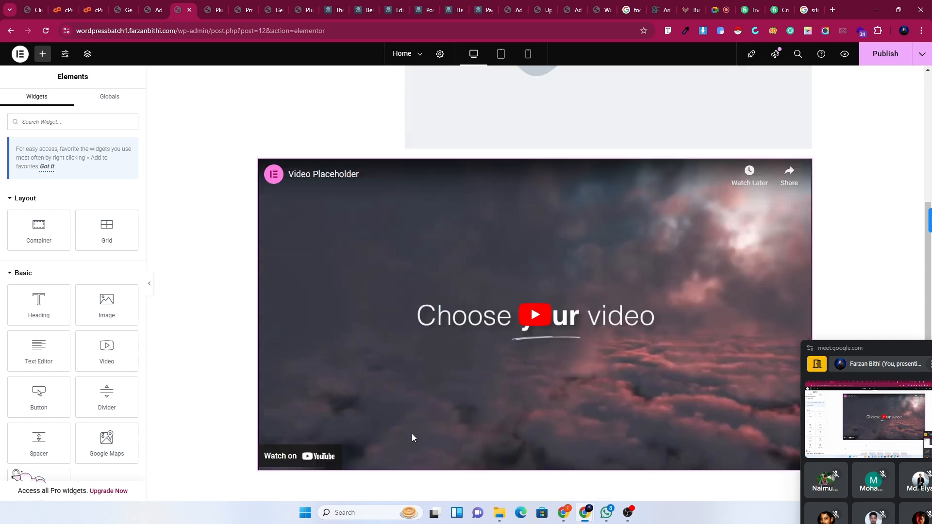
pyautogui.scroll(-9, 480, 420)
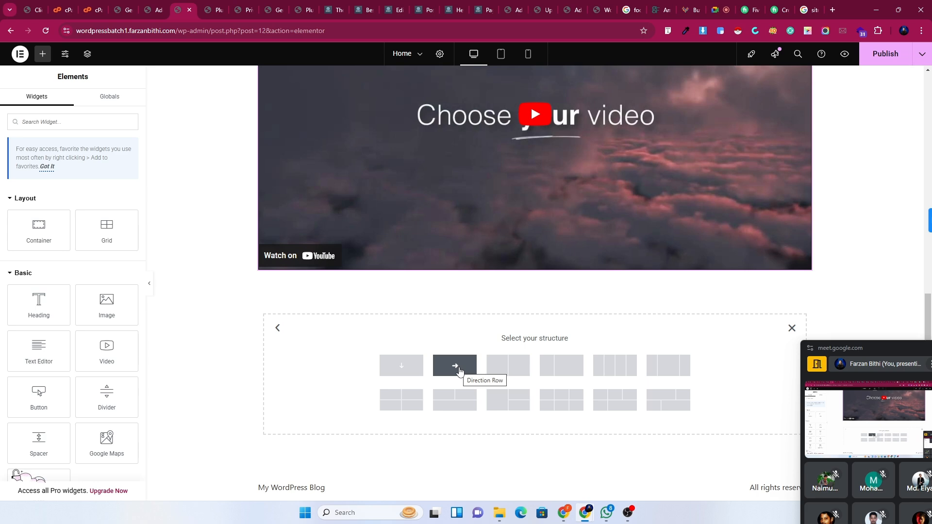
pyautogui.scroll(6, 460, 373)
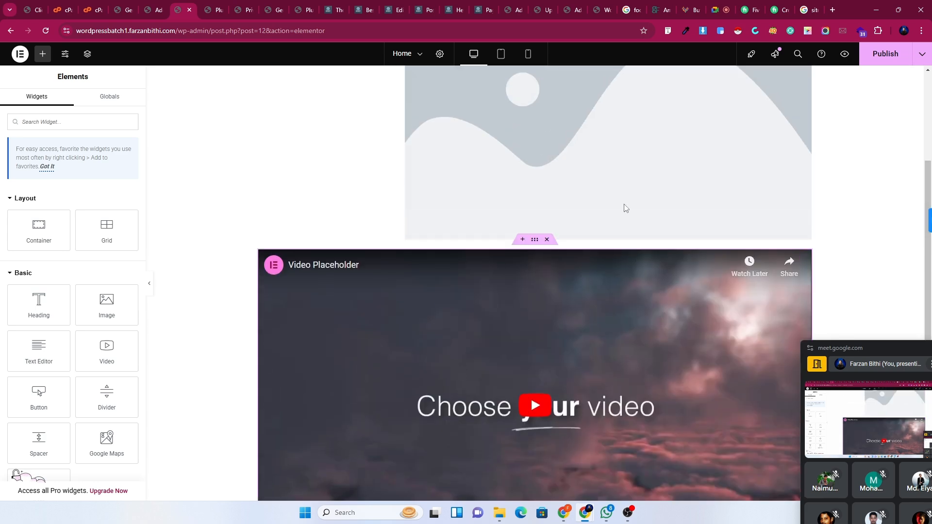
pyautogui.scroll(-5, 416, 331)
pyautogui.scroll(-1, 416, 331)
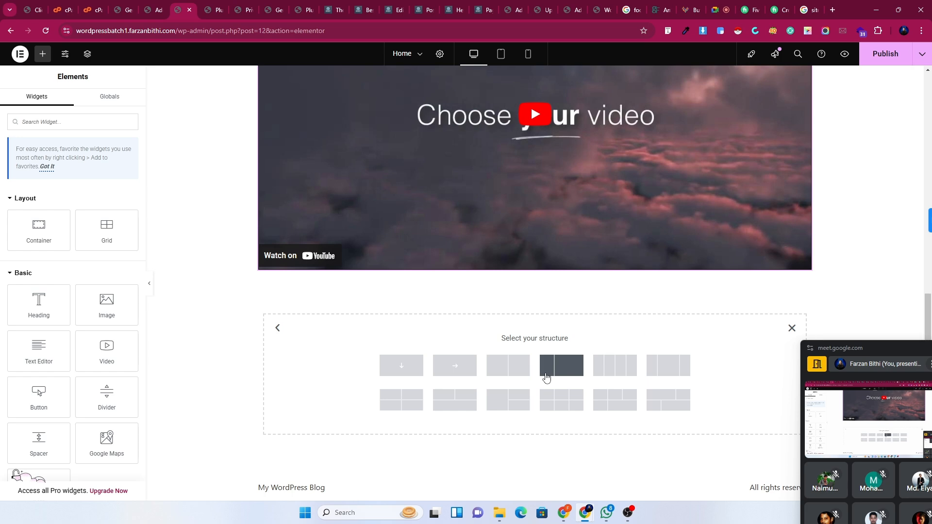
# Go to Elementor Settings > Features and scroll to the Stable Features list showing Container.
pyautogui.click(160, 5)
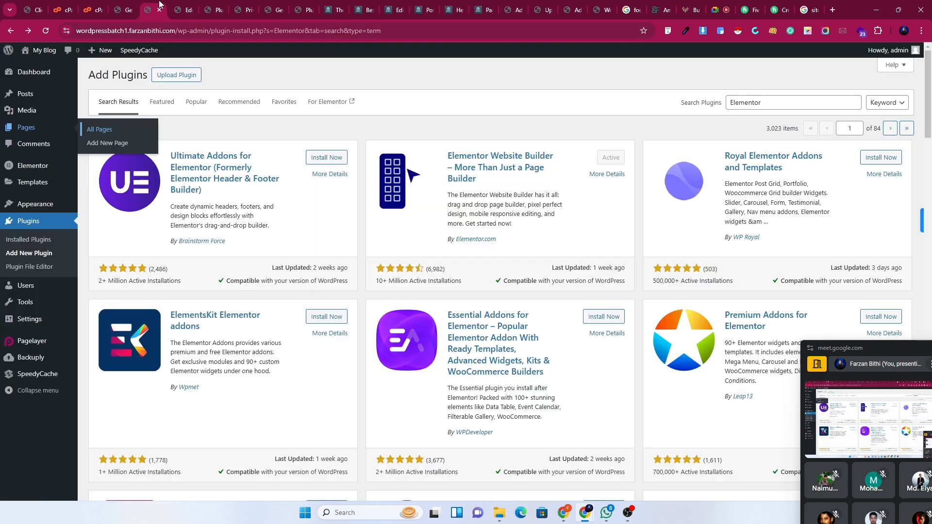
pyautogui.moveTo(28, 284)
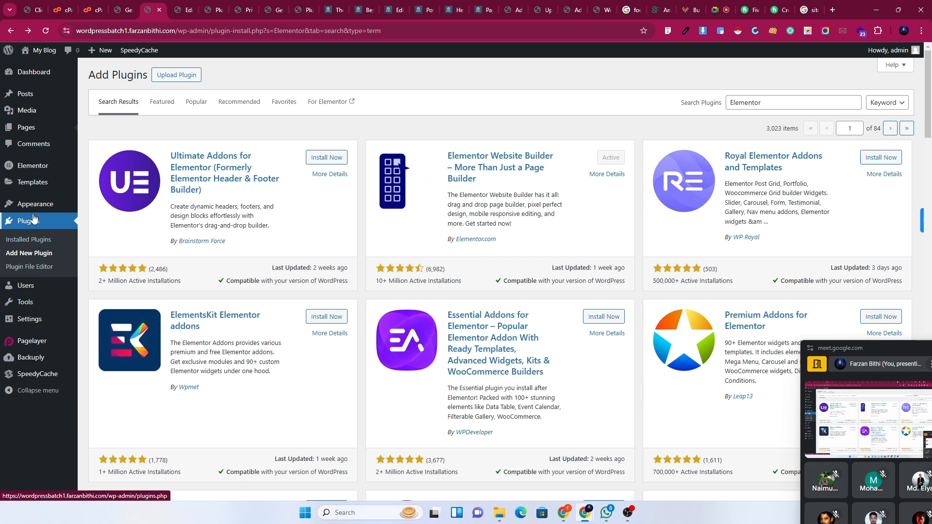
pyautogui.moveTo(51, 170)
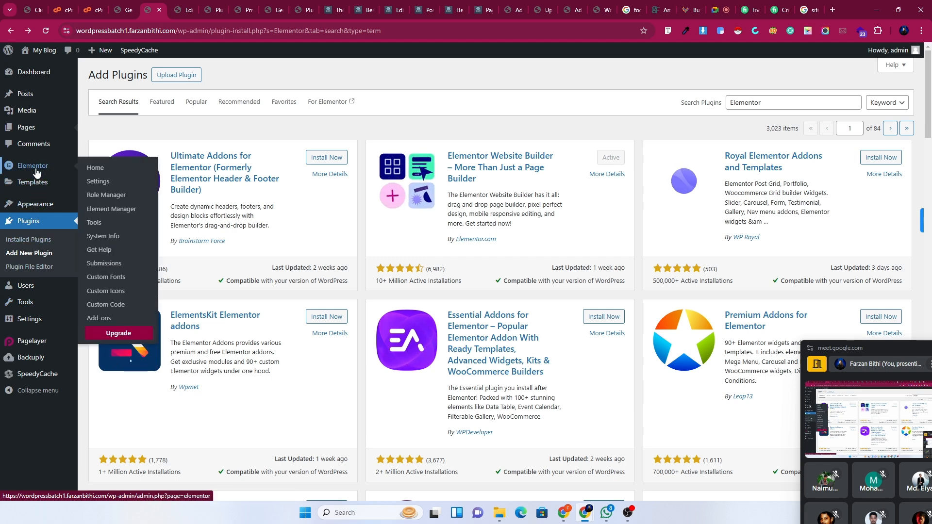
pyautogui.click(94, 183)
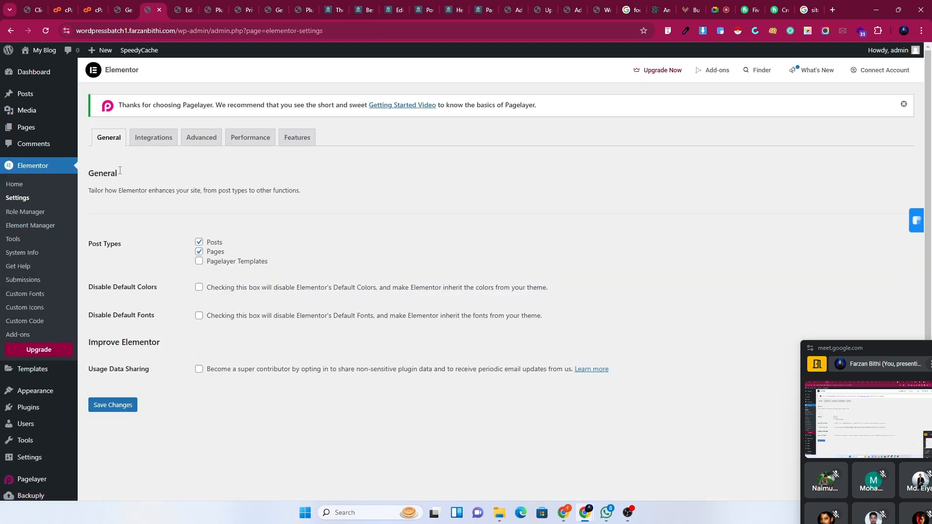
pyautogui.click(296, 142)
pyautogui.scroll(-10, 280, 381)
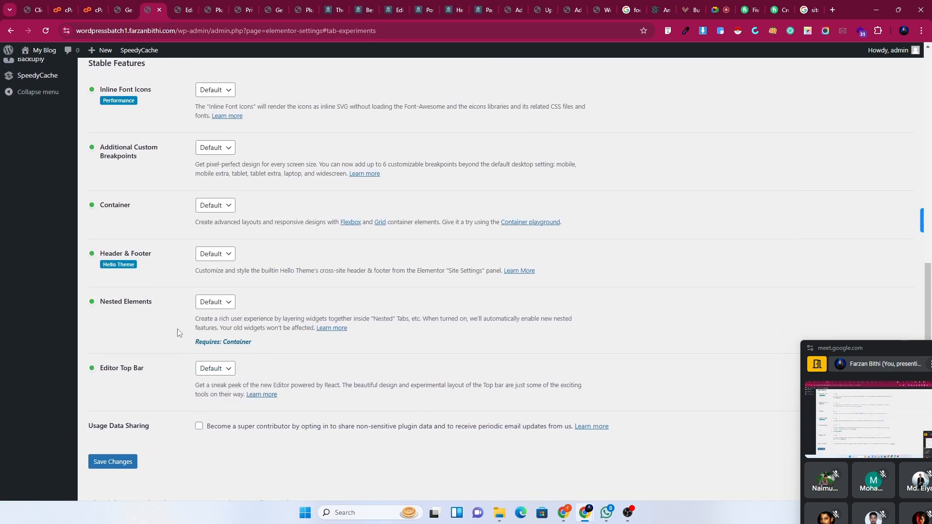
# Set the Container feature to Inactive and confirm the deactivation.
pyautogui.click(206, 207)
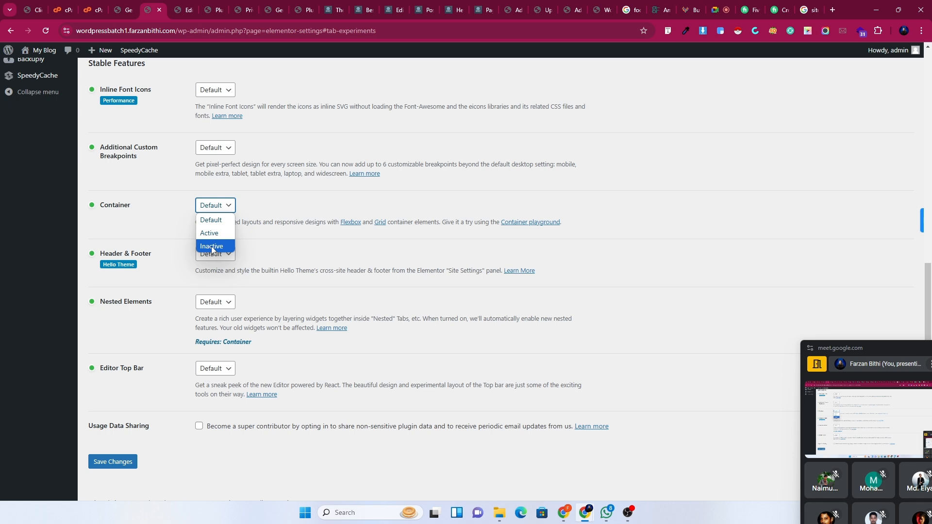
pyautogui.click(170, 247)
pyautogui.click(229, 207)
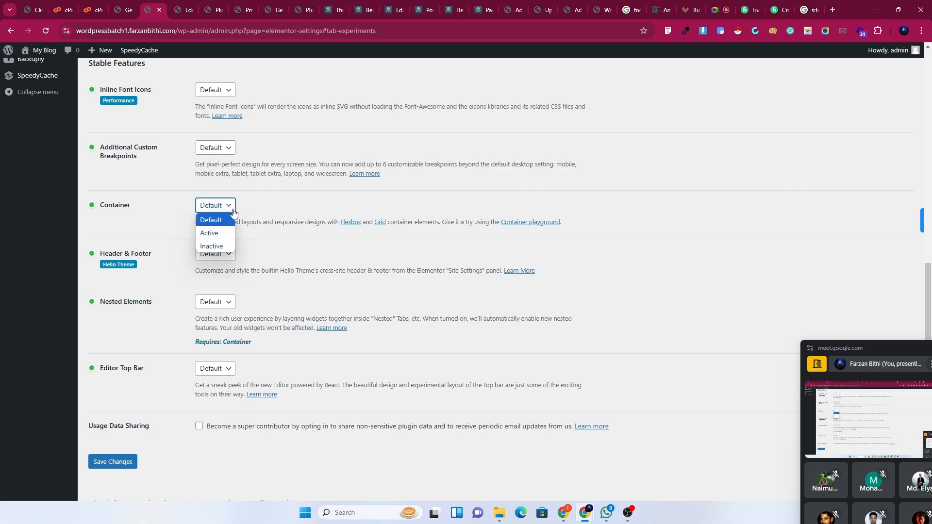
pyautogui.click(221, 247)
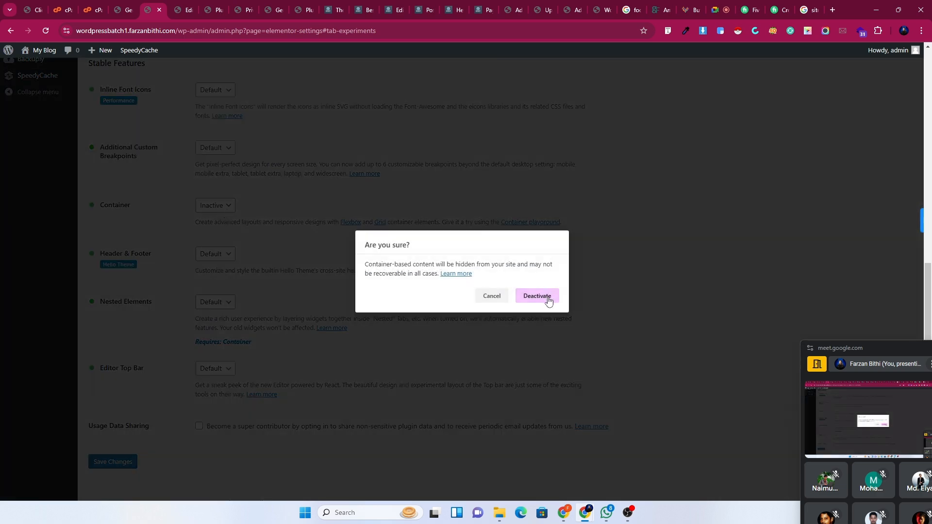
pyautogui.click(536, 296)
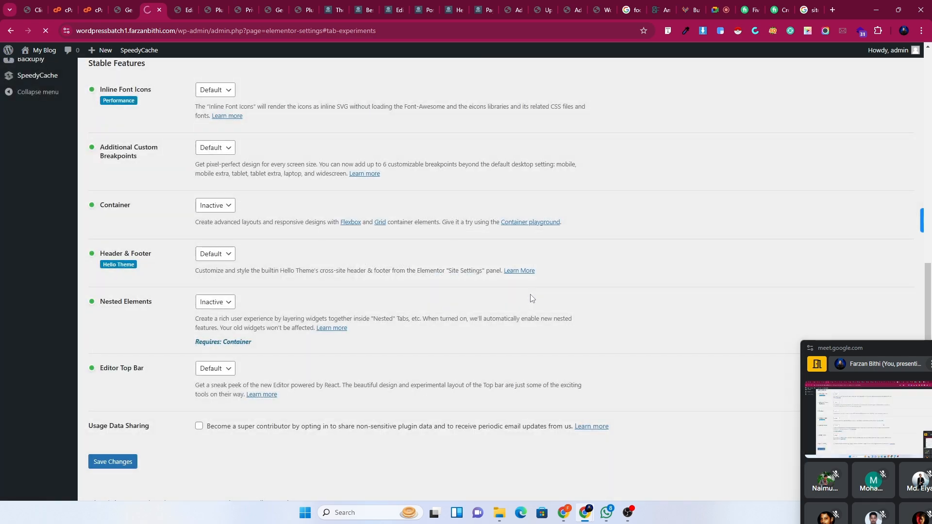
# Save the Elementor feature settings with Save Changes.
pyautogui.scroll(-6, 197, 387)
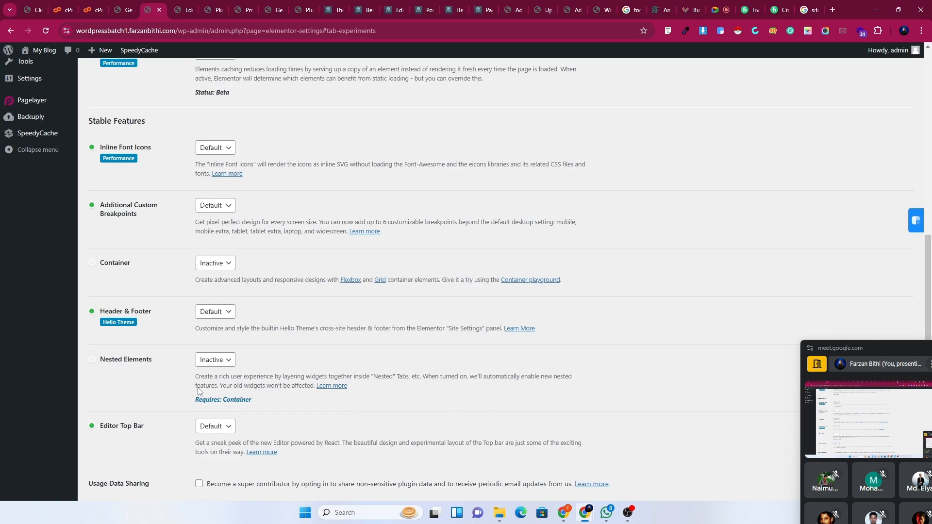
pyautogui.scroll(-2, 218, 311)
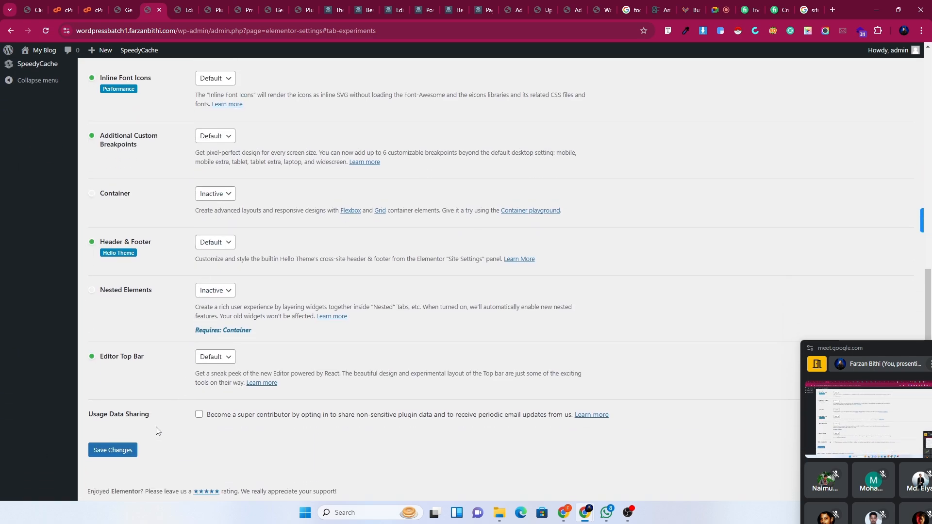
pyautogui.click(118, 449)
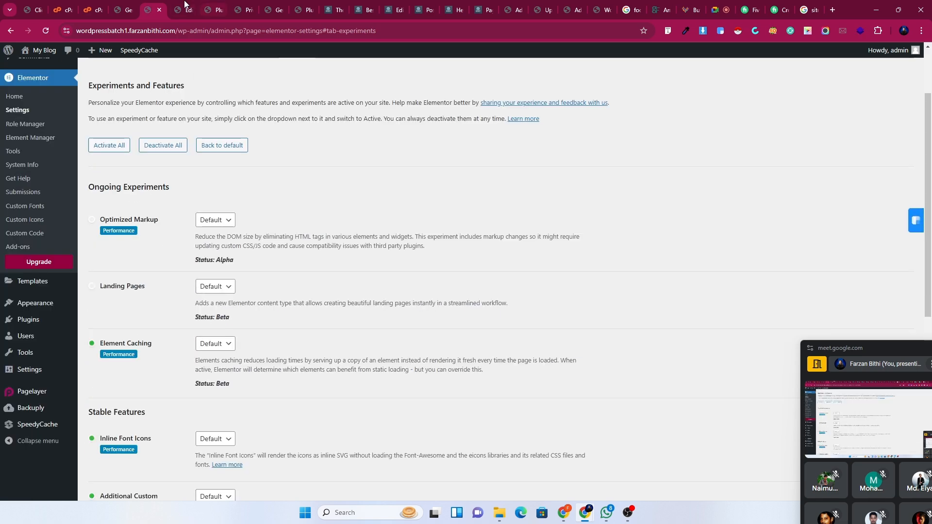
# Reload the Elementor editor despite unsaved changes and close the productivity checklist popup.
pyautogui.click(178, 5)
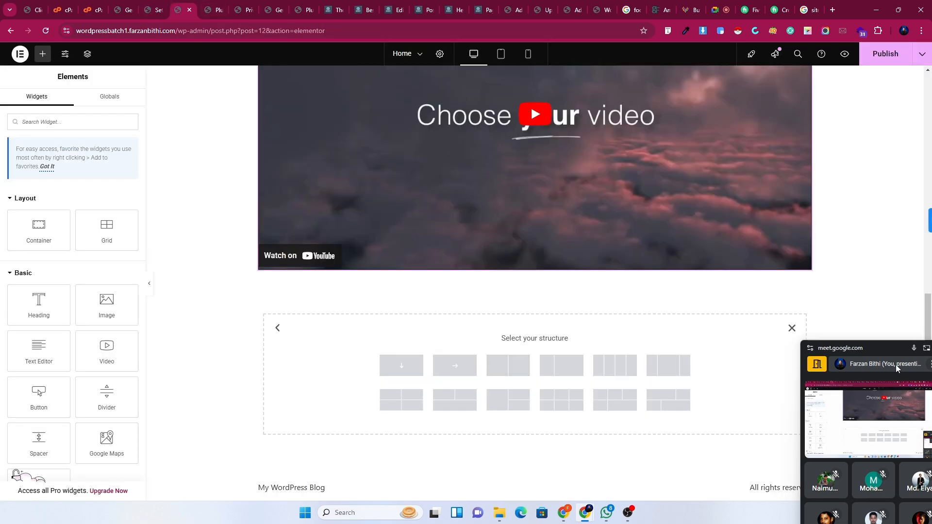
pyautogui.moveTo(847, 348); pyautogui.dragTo(84, 496)
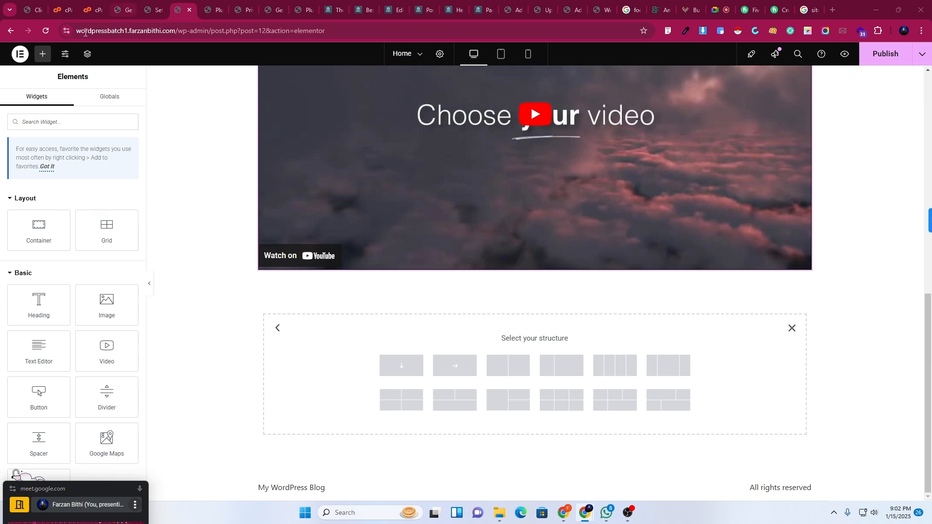
pyautogui.click(44, 32)
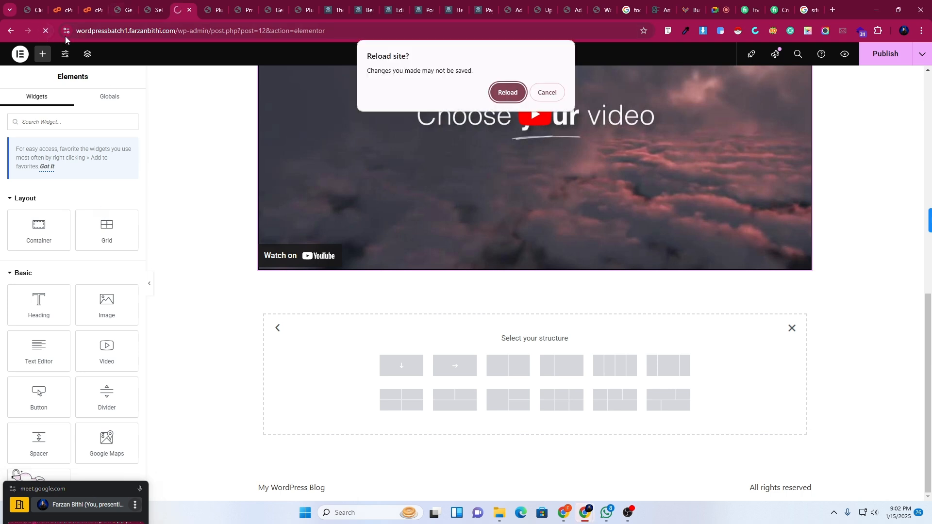
pyautogui.click(502, 95)
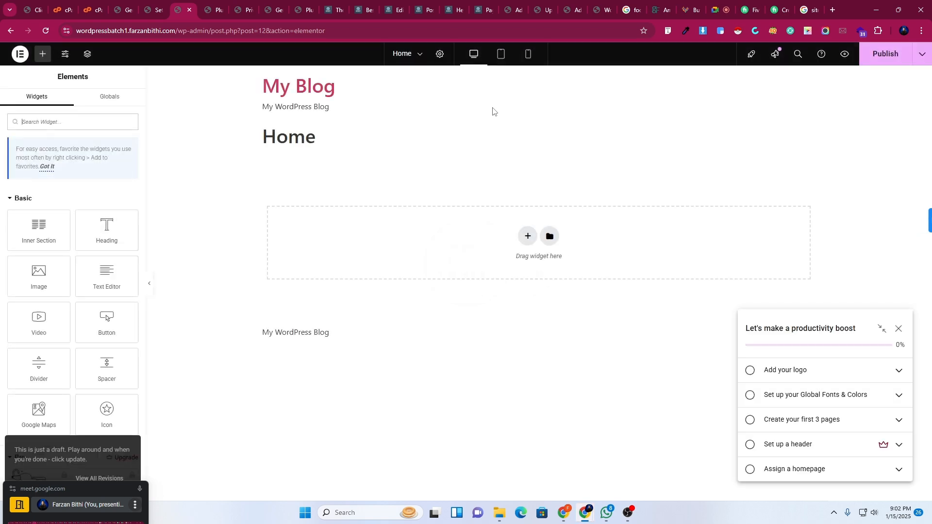
pyautogui.moveTo(804, 325); pyautogui.dragTo(817, 401)
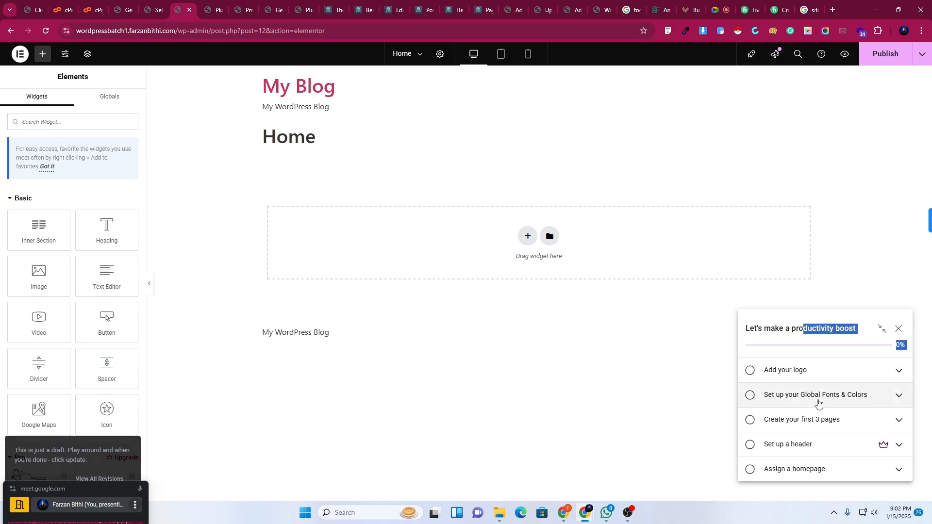
pyautogui.moveTo(815, 321); pyautogui.dragTo(855, 317)
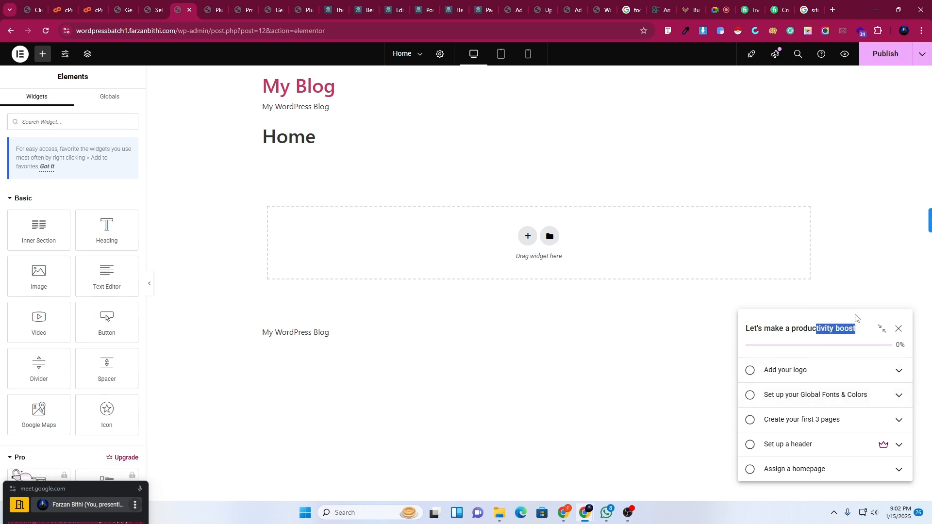
pyautogui.click(898, 330)
# Dismiss the launchpad checklist tip and add a new single-column section.
pyautogui.click(869, 142)
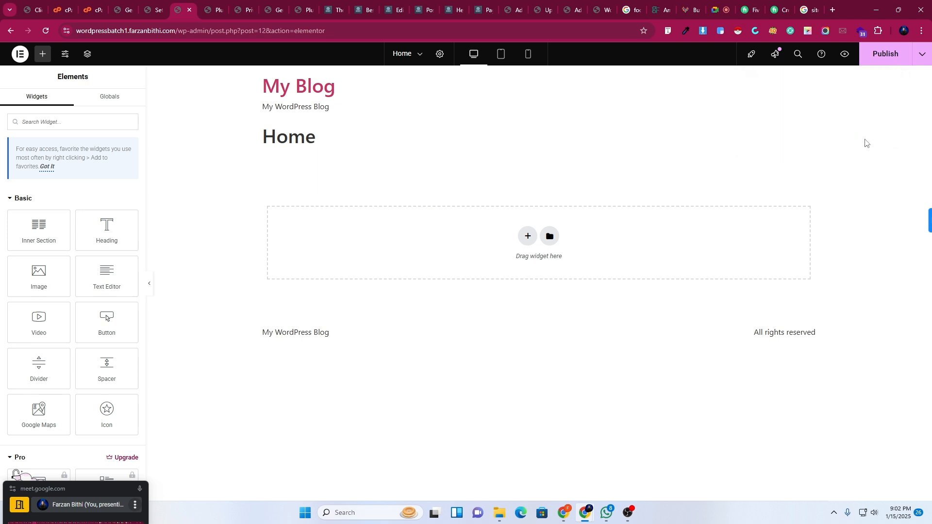
pyautogui.click(528, 236)
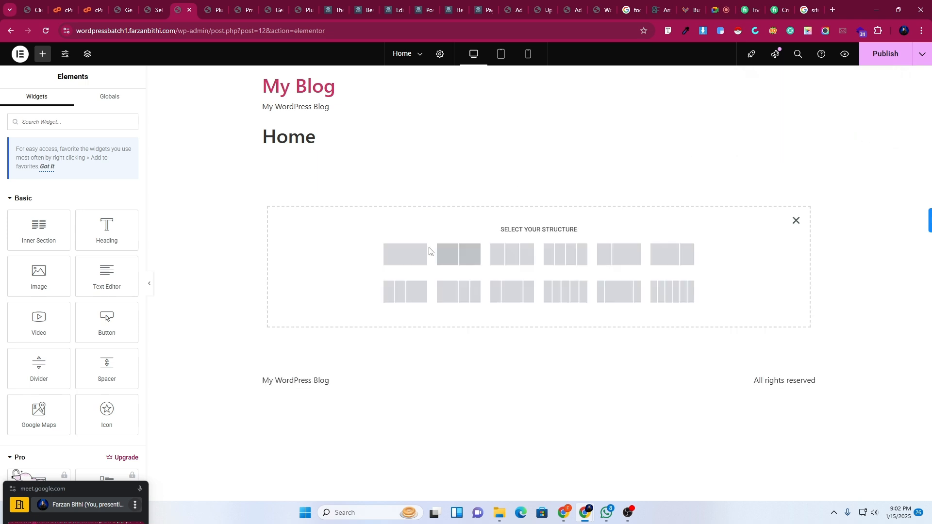
pyautogui.click(399, 262)
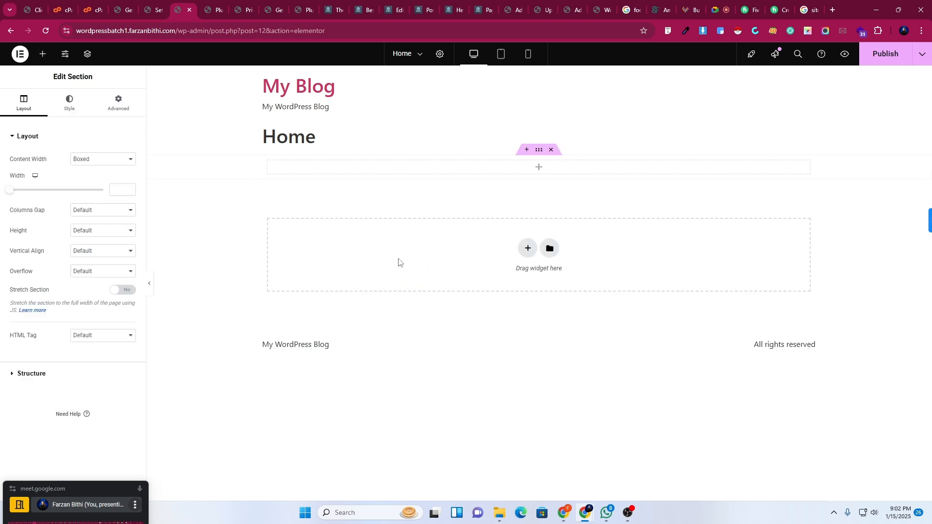
# Drop a Heading, a Button and an Image widget into the new section.
pyautogui.click(44, 56)
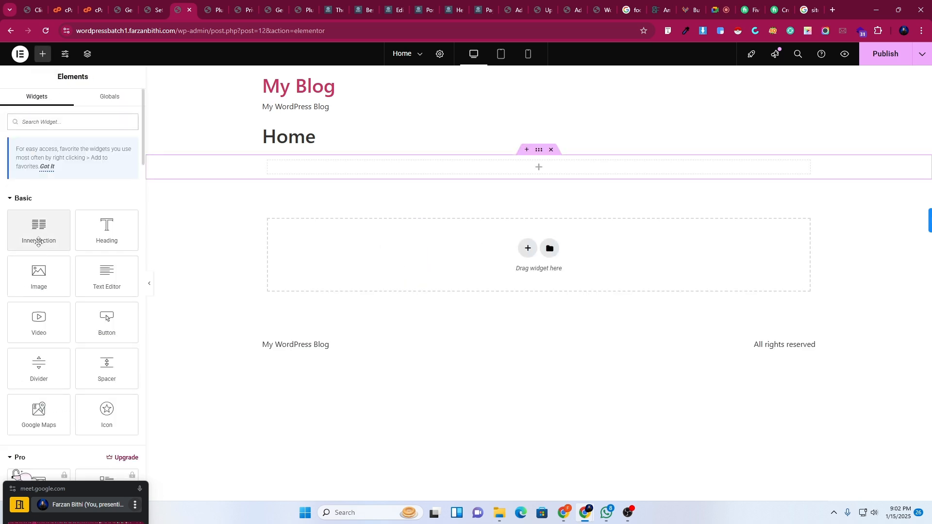
pyautogui.moveTo(100, 239); pyautogui.dragTo(416, 169)
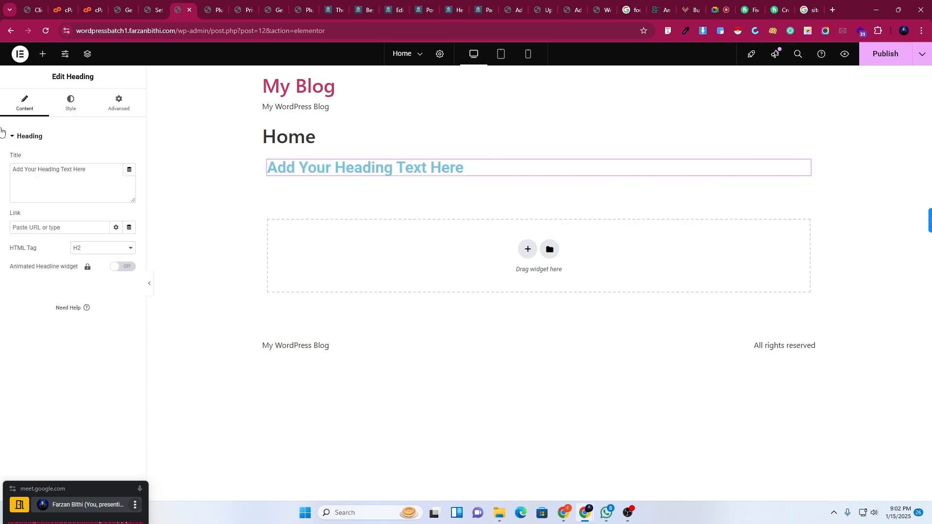
pyautogui.click(42, 54)
pyautogui.moveTo(97, 329); pyautogui.dragTo(361, 184)
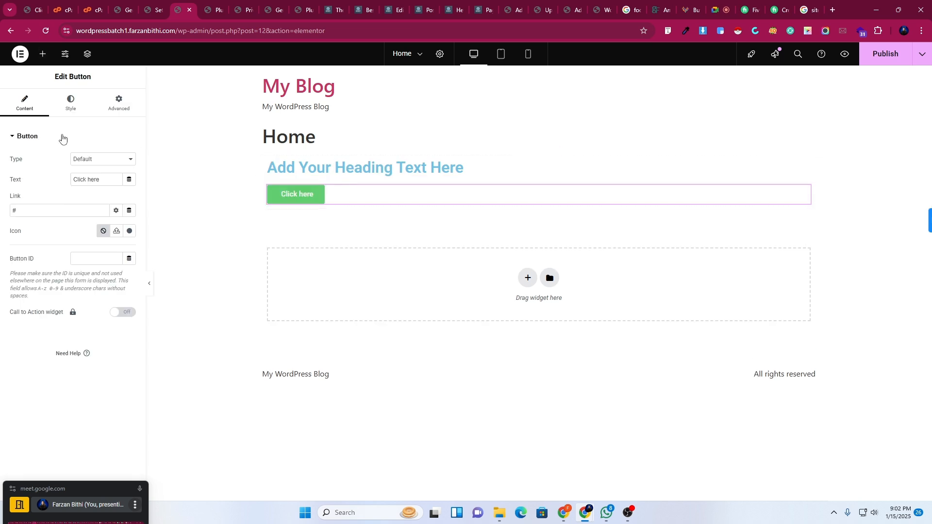
pyautogui.click(43, 54)
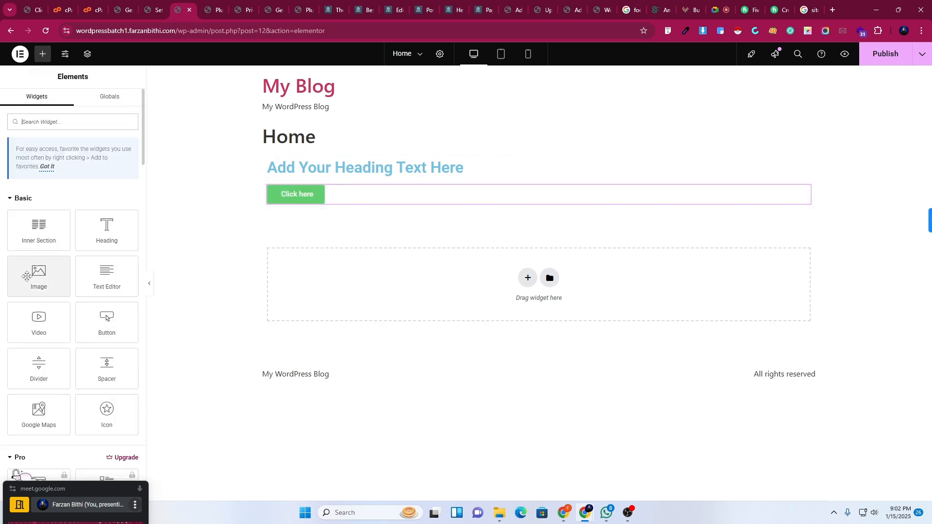
pyautogui.moveTo(39, 274); pyautogui.dragTo(335, 175)
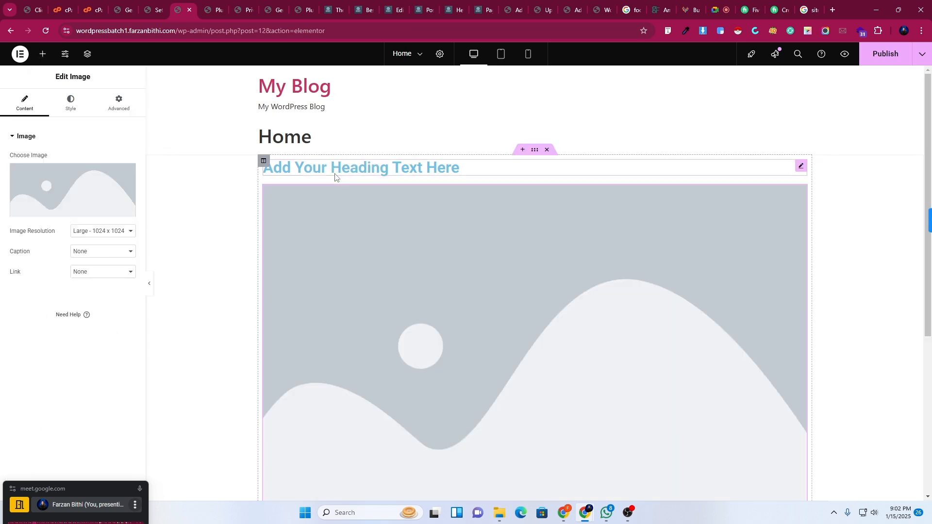
# Add a second column and move the image into it, keeping heading and Click here button left.
pyautogui.scroll(-5, 381, 194)
pyautogui.scroll(5, 418, 318)
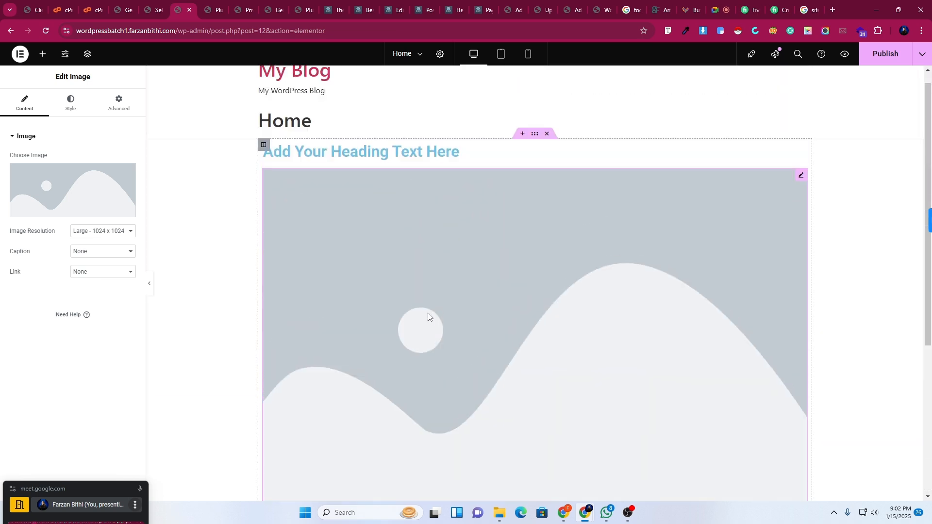
pyautogui.scroll(-5, 386, 315)
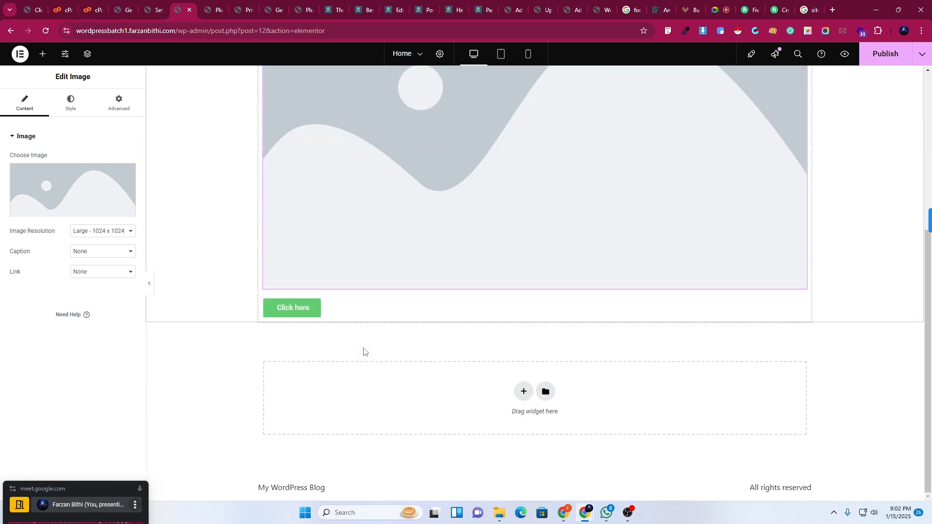
pyautogui.scroll(5, 364, 351)
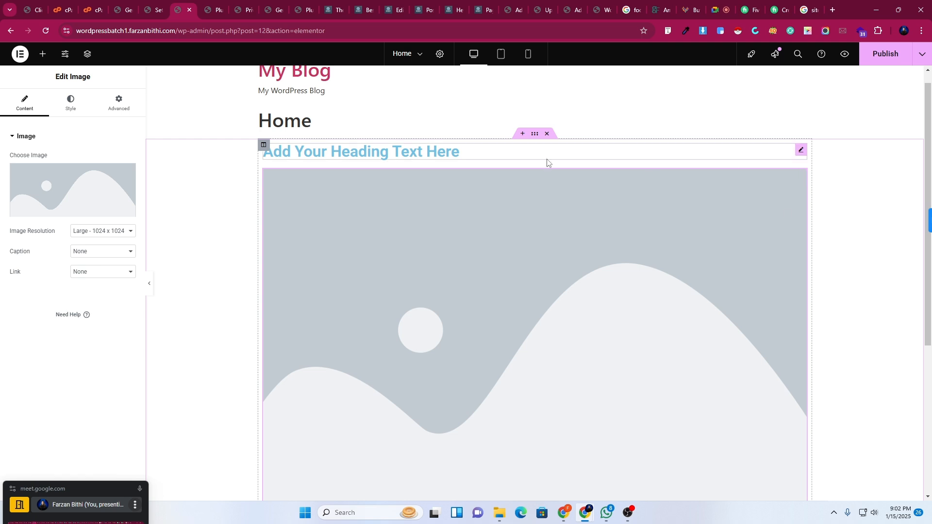
pyautogui.scroll(-4, 336, 277)
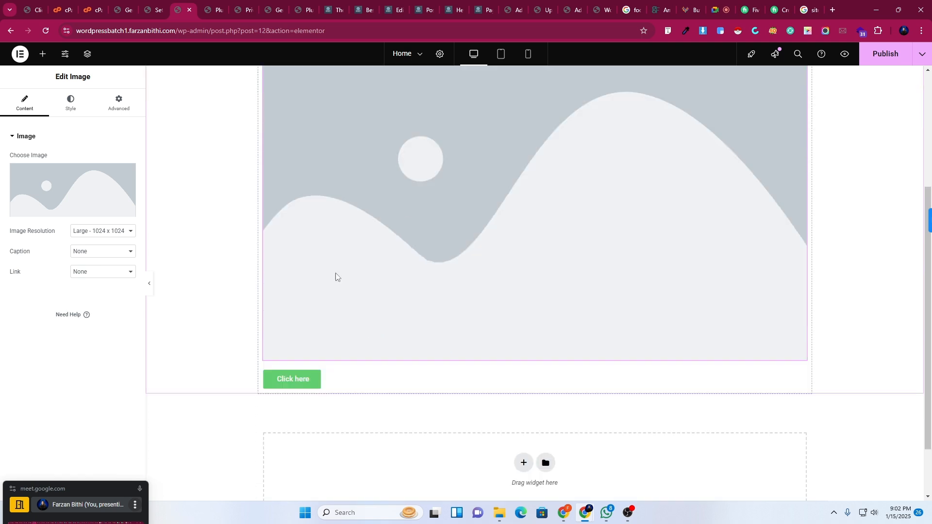
pyautogui.scroll(4, 312, 239)
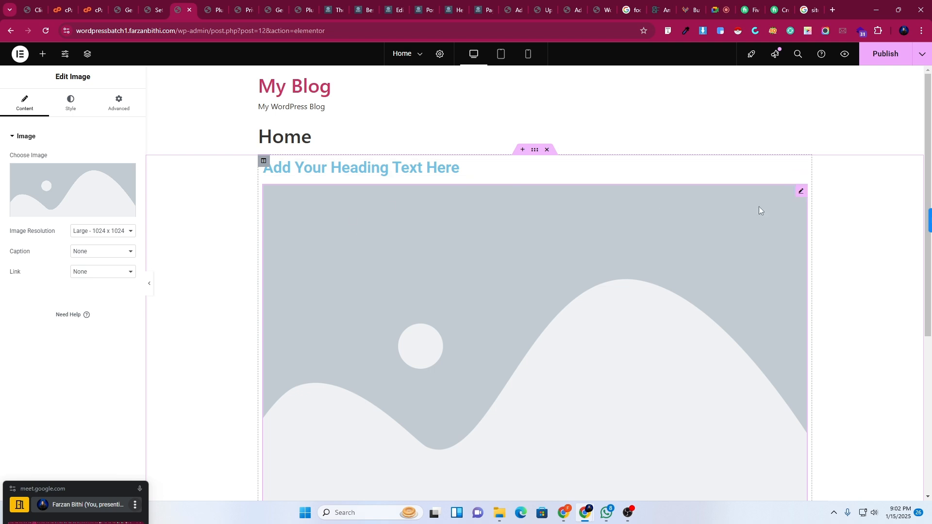
pyautogui.rightClick(264, 167)
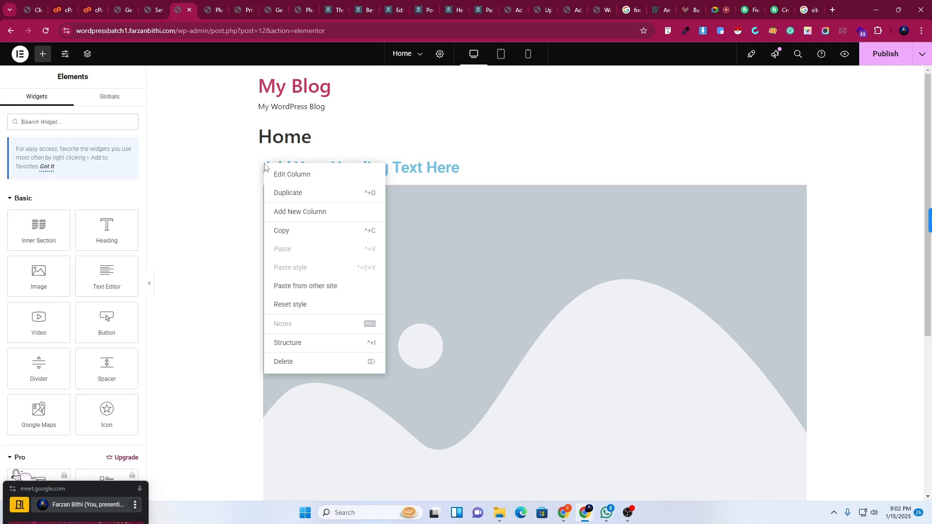
pyautogui.click(318, 211)
pyautogui.moveTo(520, 197); pyautogui.dragTo(641, 207)
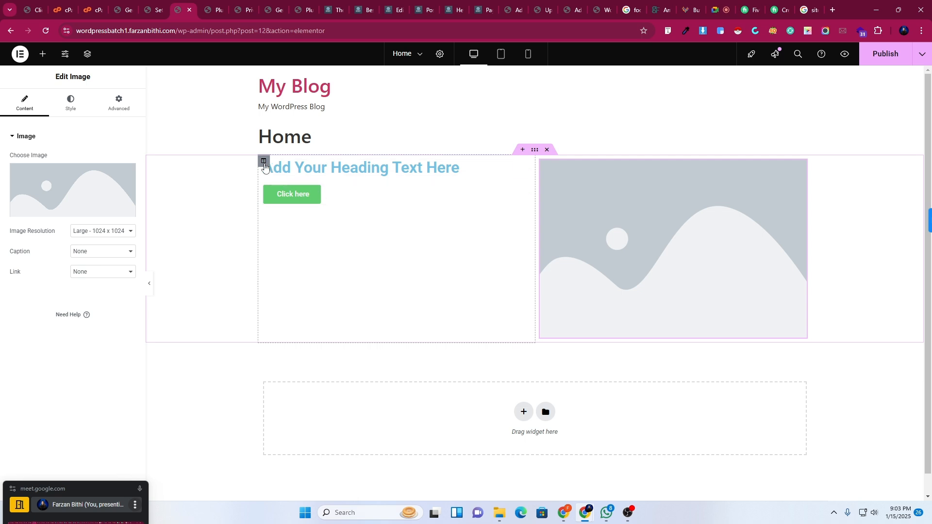
pyautogui.click(306, 289)
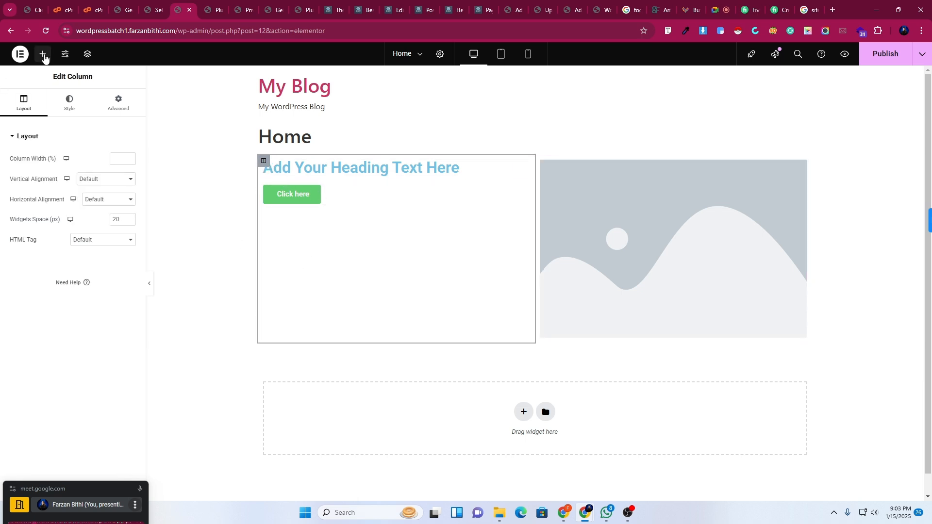
# Add a two-column Inner Section below the Click here button.
pyautogui.click(43, 54)
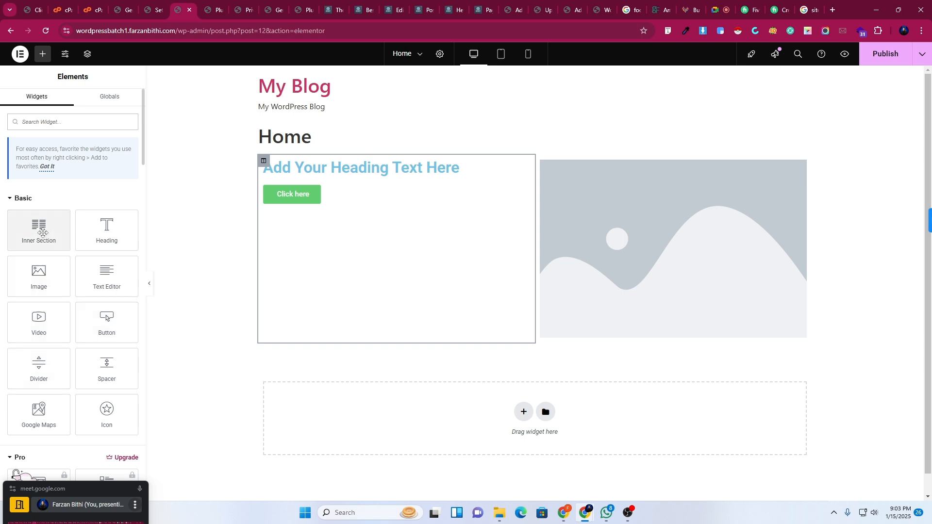
pyautogui.moveTo(39, 229); pyautogui.dragTo(323, 202)
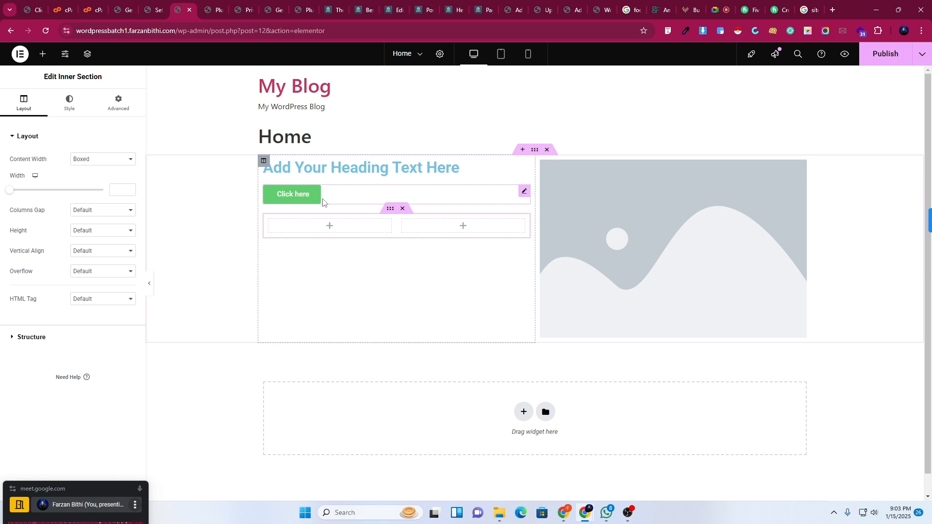
pyautogui.click(43, 54)
pyautogui.moveTo(99, 284)
pyautogui.mouseDown()
pyautogui.moveTo(209, 263)
pyautogui.moveTo(109, 275)
pyautogui.moveTo(104, 286)
pyautogui.mouseUp()
# Put an Image Box titled 'This is the heading' into the inner section's left column.
pyautogui.scroll(-4, 68, 402)
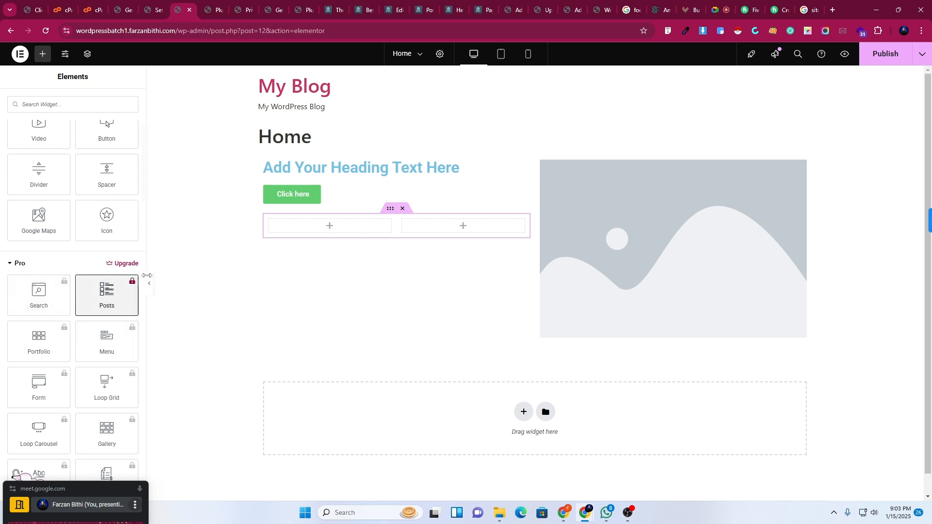
pyautogui.scroll(-5, 80, 339)
pyautogui.scroll(-10, 80, 339)
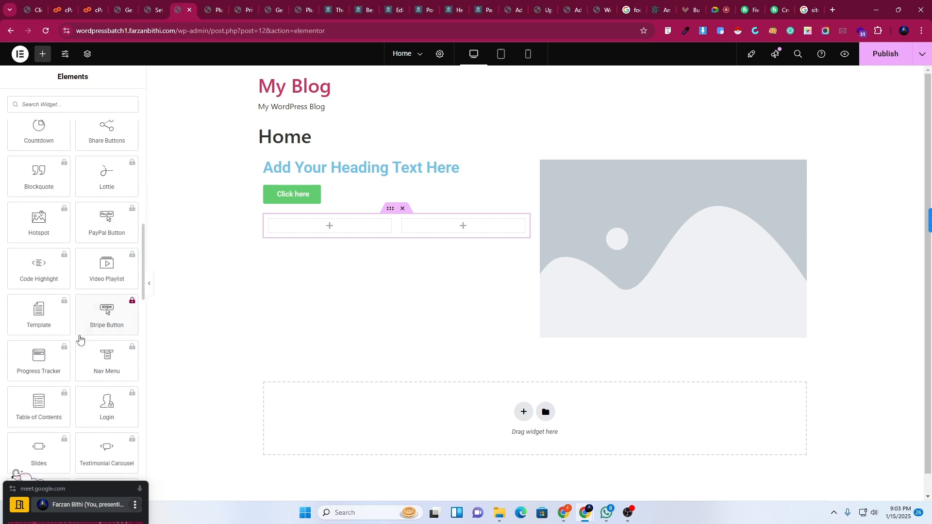
pyautogui.scroll(-9, 35, 398)
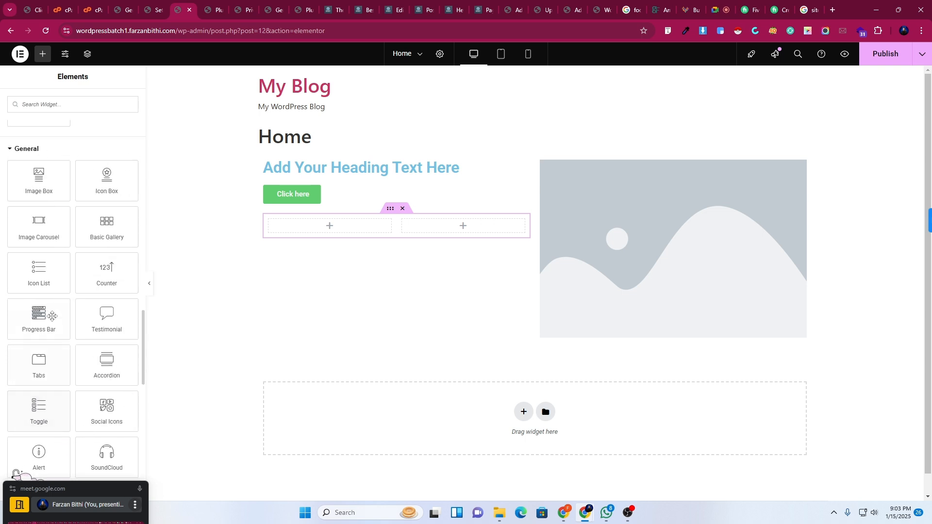
pyautogui.scroll(5, 40, 394)
pyautogui.scroll(1, 40, 394)
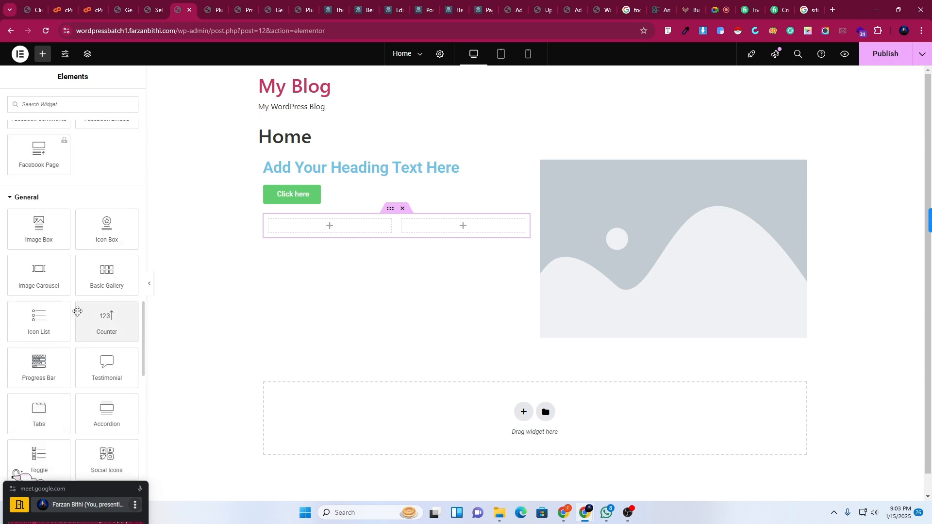
pyautogui.moveTo(39, 228); pyautogui.dragTo(321, 220)
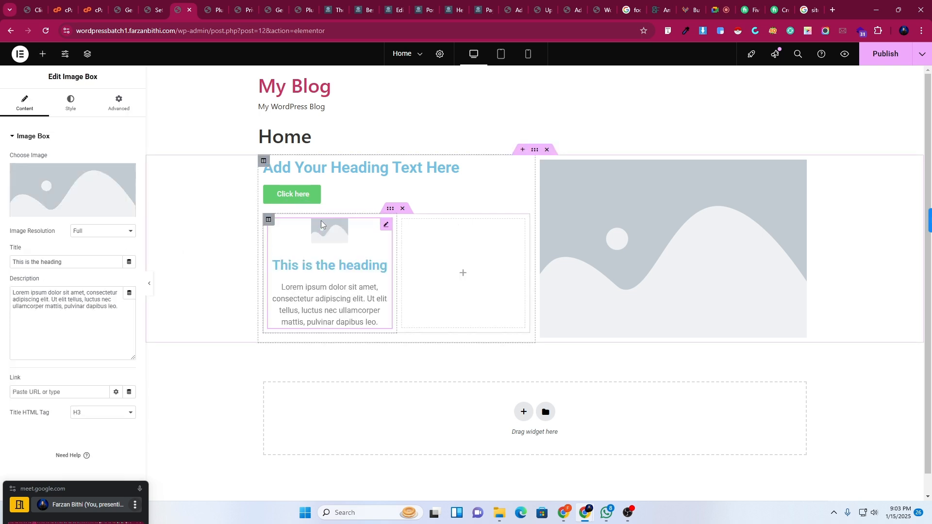
pyautogui.click(42, 62)
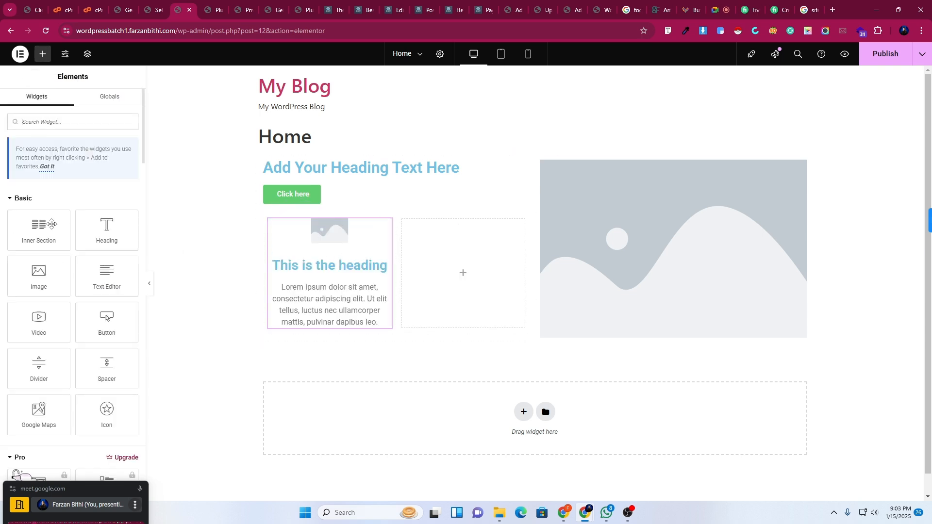
# Add an image to the right inner column and an empty two-column Inner Section under the heading text.
pyautogui.moveTo(43, 277); pyautogui.dragTo(432, 290)
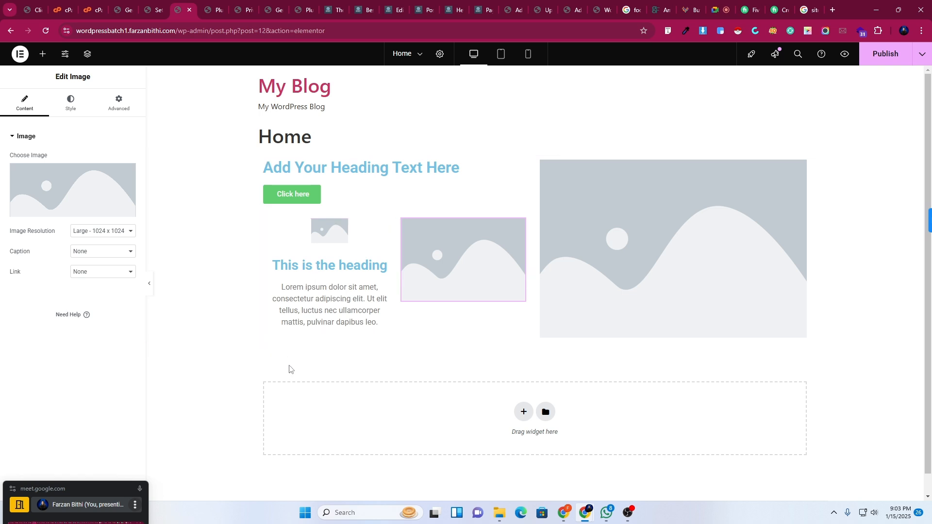
pyautogui.click(43, 53)
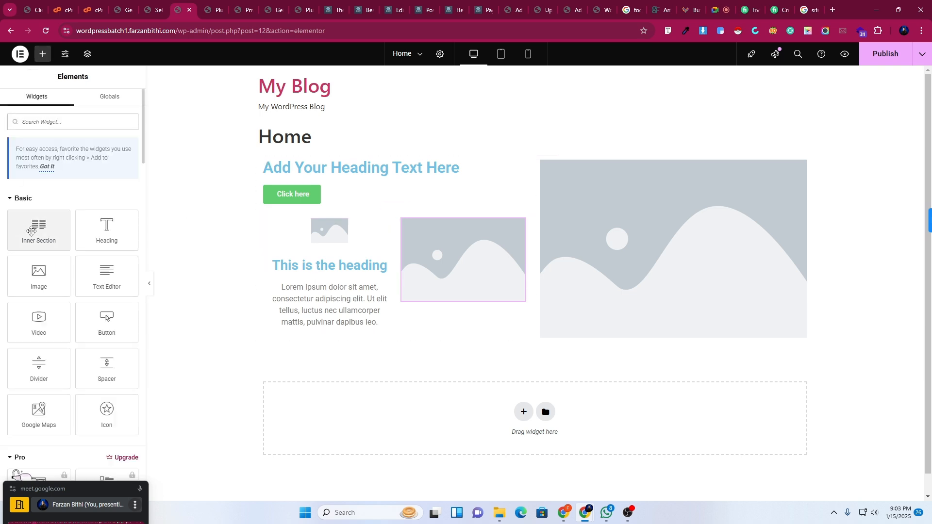
pyautogui.moveTo(31, 231); pyautogui.dragTo(371, 332)
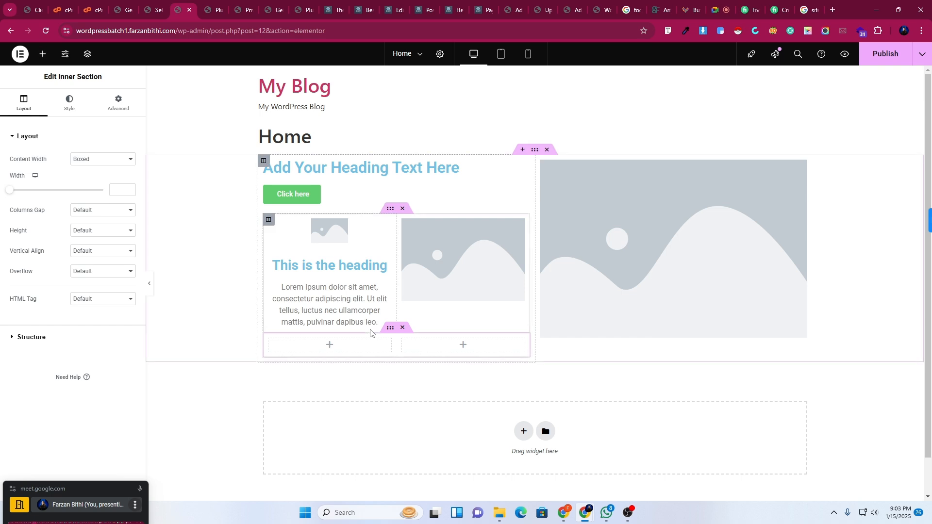
# Copy the new inner section and try twice to drop another Inner Section onto the page.
pyautogui.rightClick(389, 328)
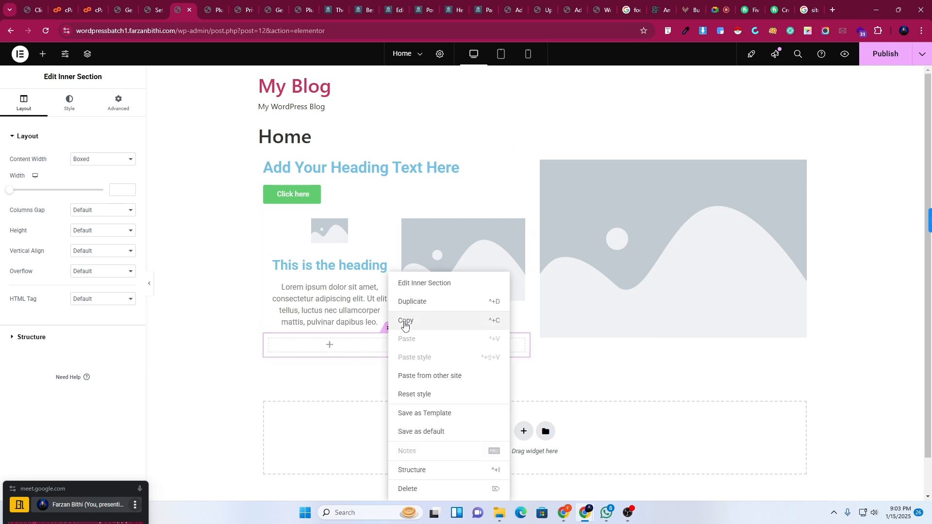
pyautogui.click(406, 322)
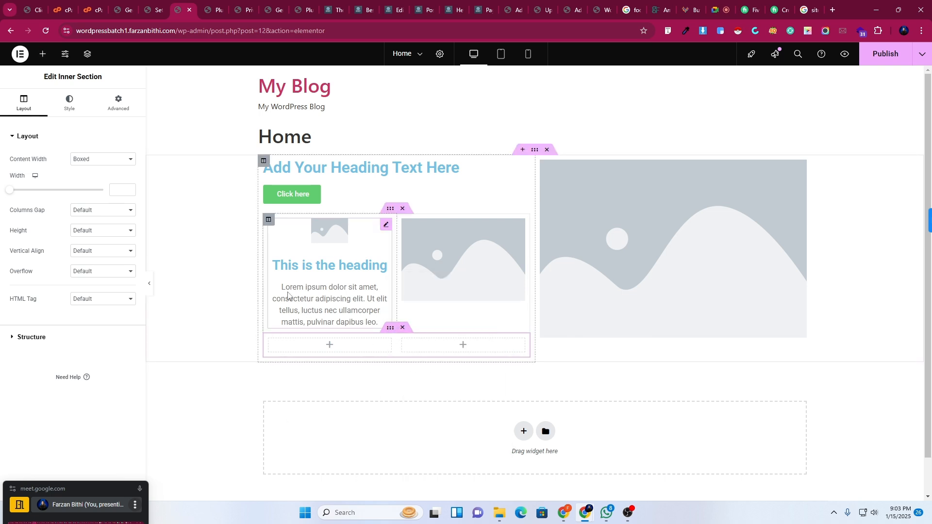
pyautogui.click(42, 54)
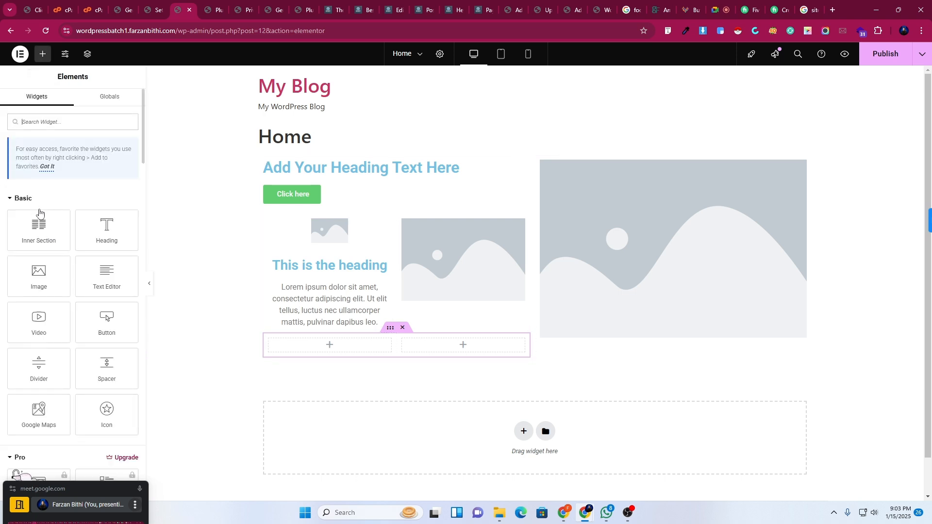
pyautogui.moveTo(39, 212); pyautogui.dragTo(316, 281)
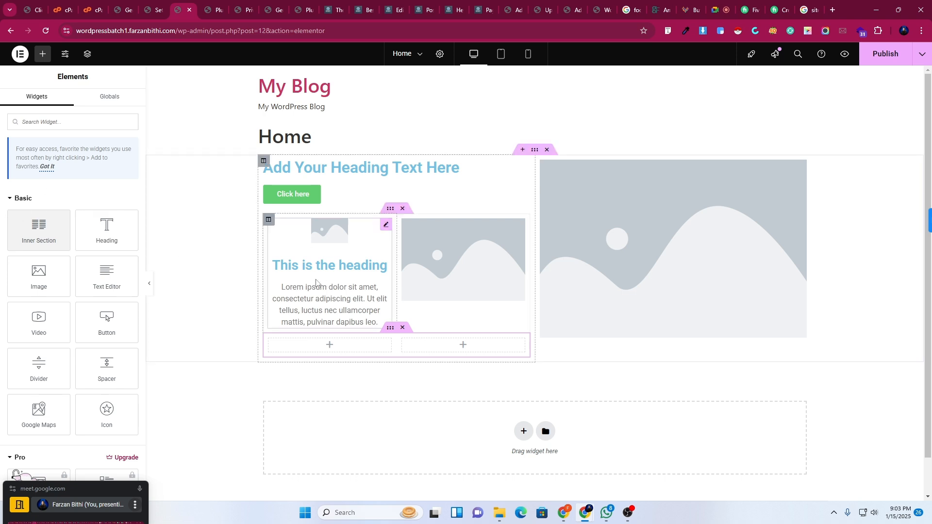
pyautogui.moveTo(39, 226); pyautogui.dragTo(323, 298)
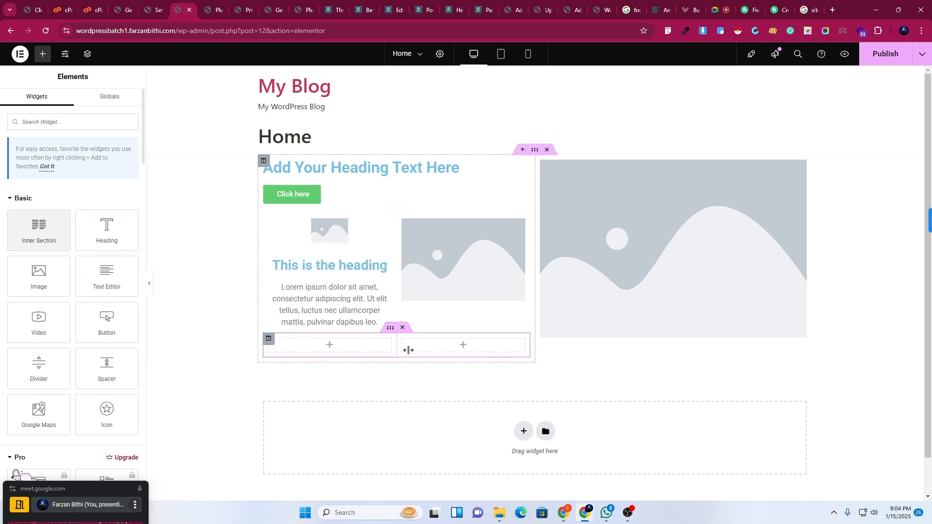
# Copy the inner section and paste it into the left column.
pyautogui.rightClick(389, 328)
pyautogui.click(399, 327)
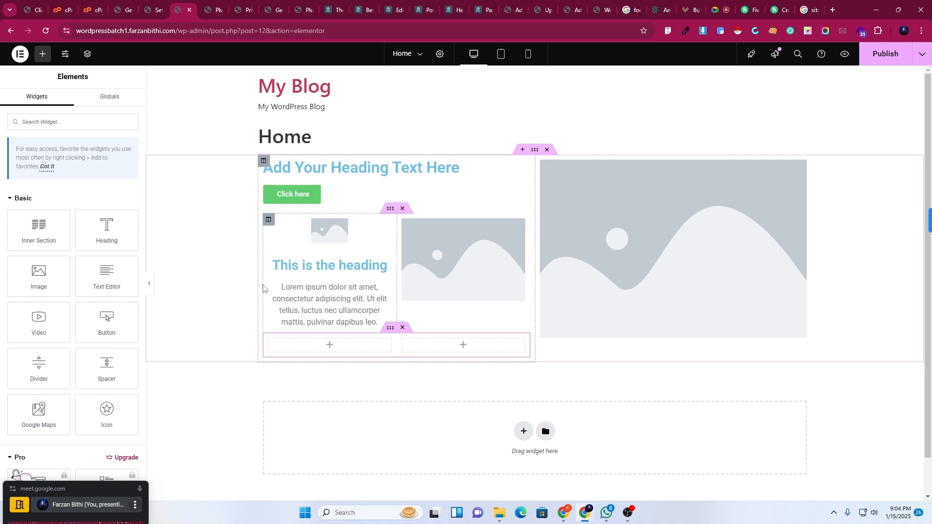
pyautogui.rightClick(265, 310)
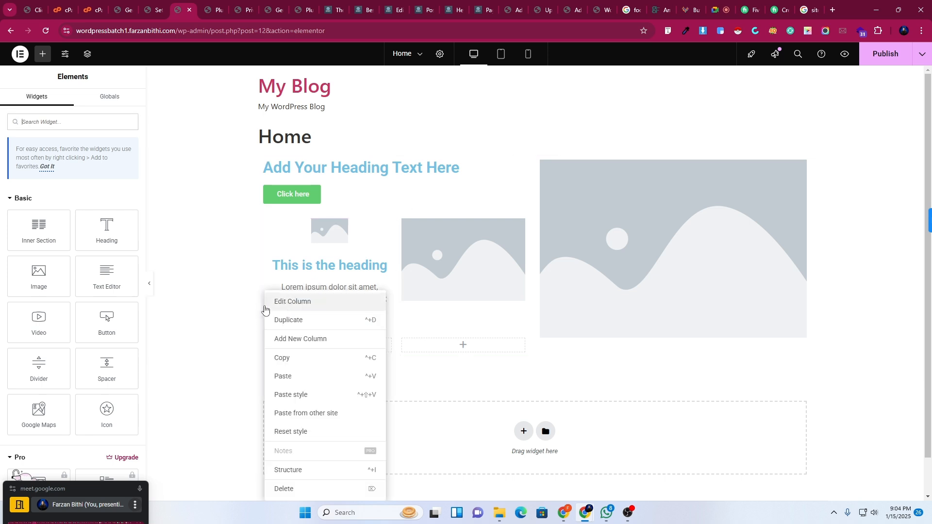
pyautogui.click(282, 376)
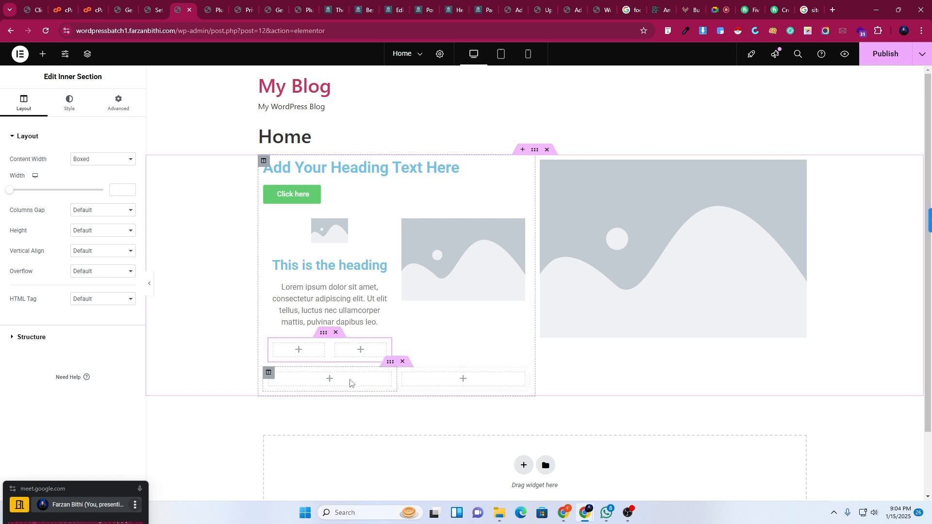
# Delete the two empty two-column inner sections and switch to the Google Meet call.
pyautogui.click(402, 362)
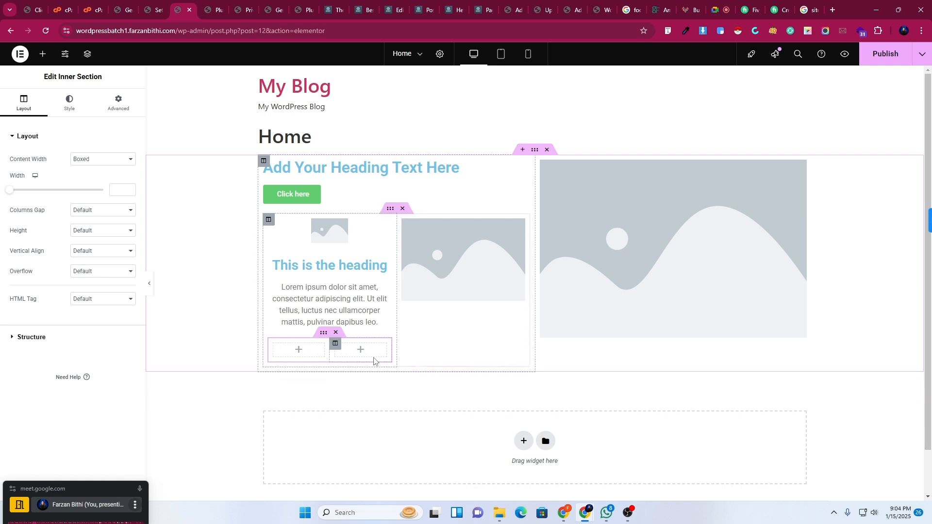
pyautogui.click(336, 333)
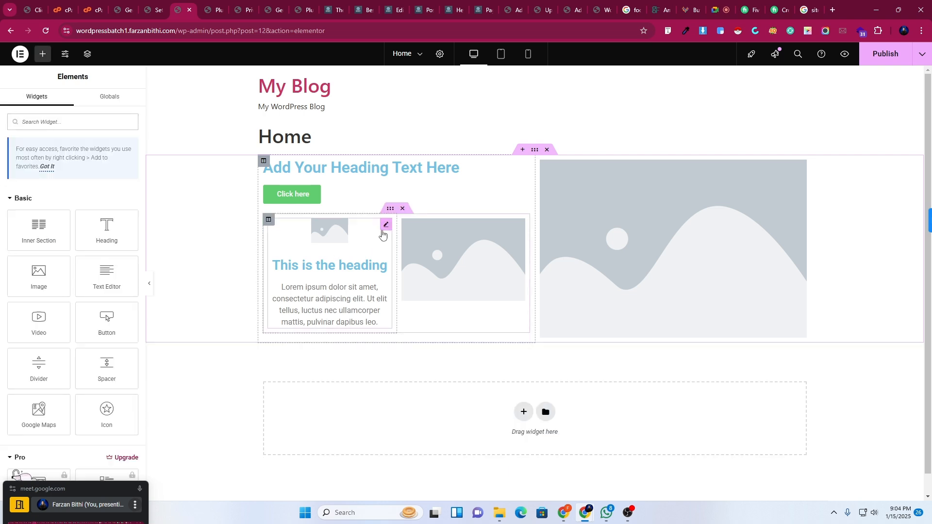
pyautogui.moveTo(571, 519)
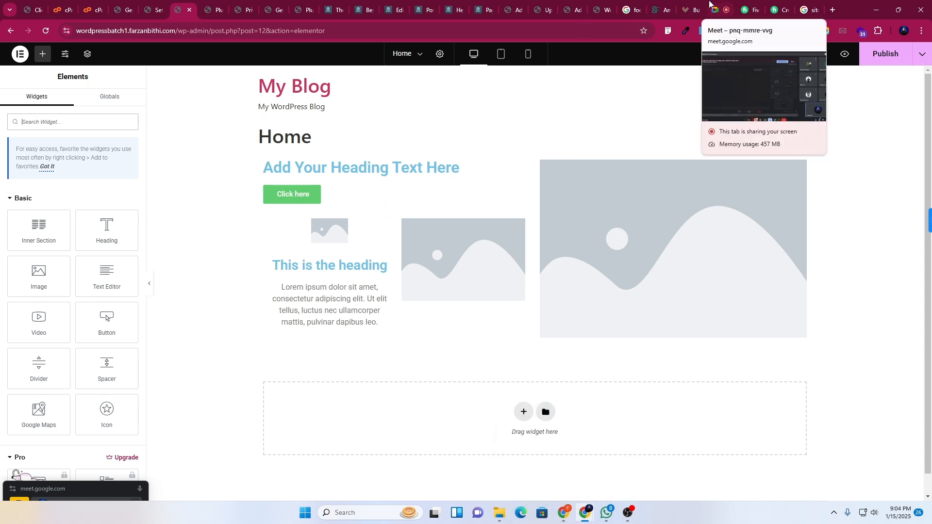
pyautogui.click(715, 4)
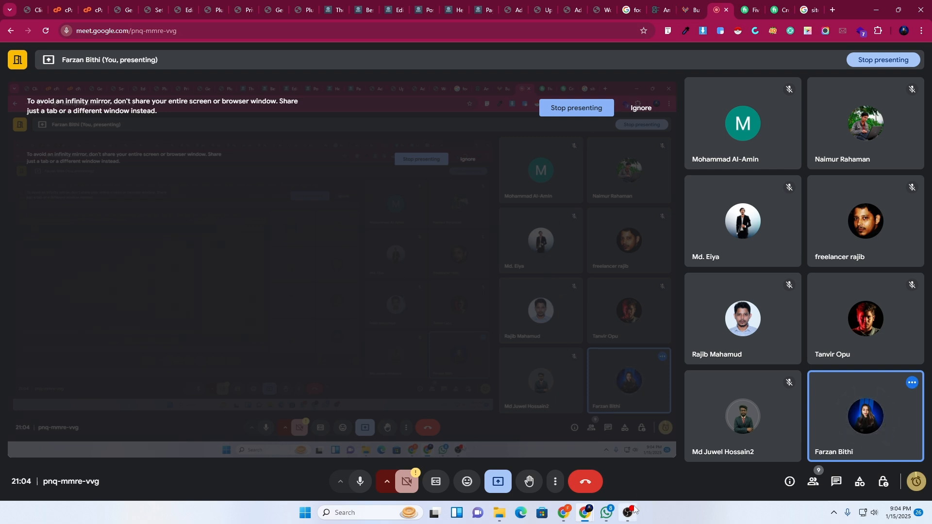
pyautogui.moveTo(628, 513)
pyautogui.click(624, 458)
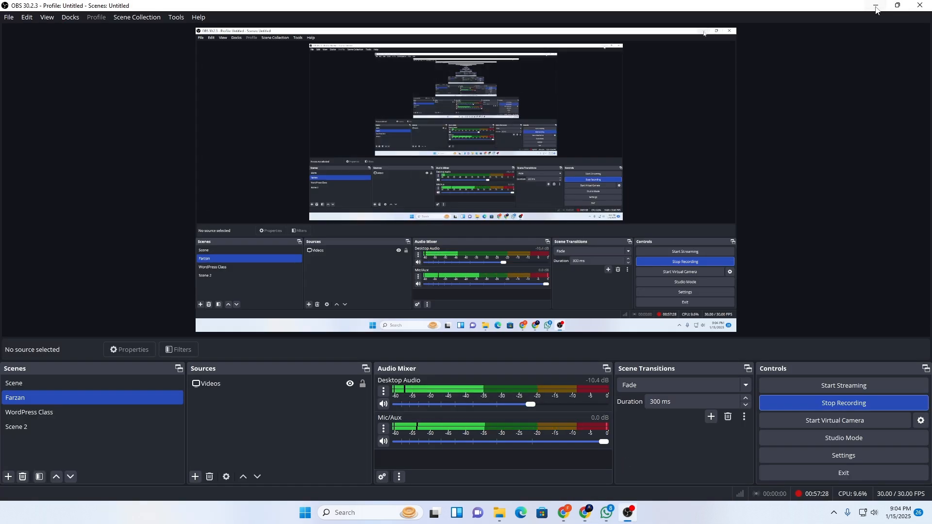
pyautogui.click(876, 6)
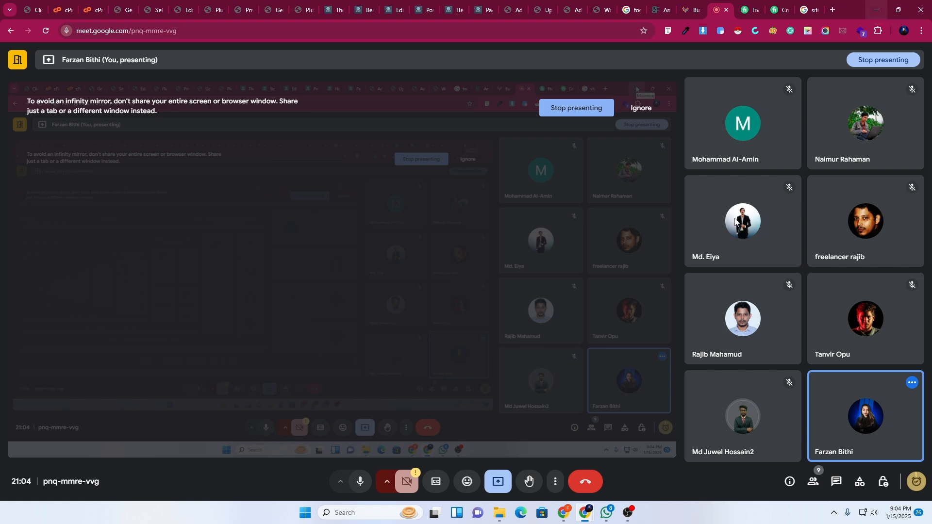
pyautogui.moveTo(626, 515)
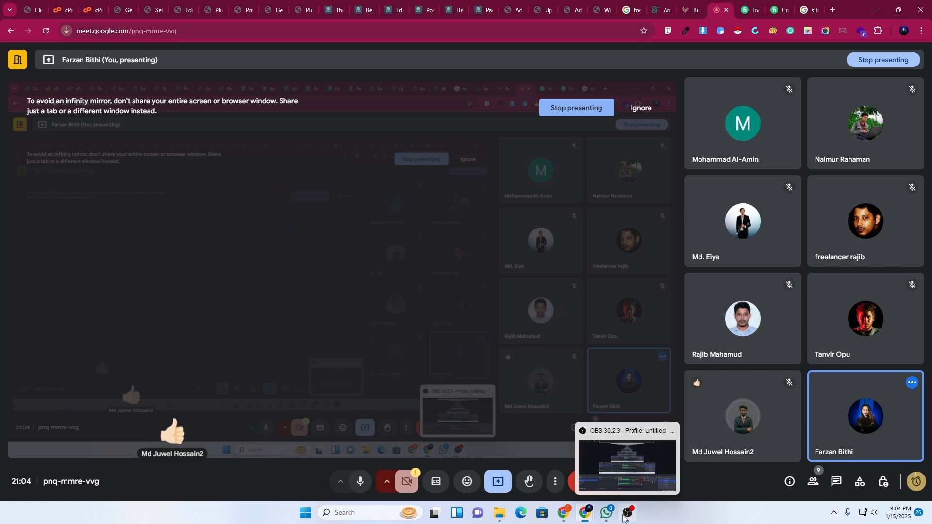
pyautogui.click(624, 478)
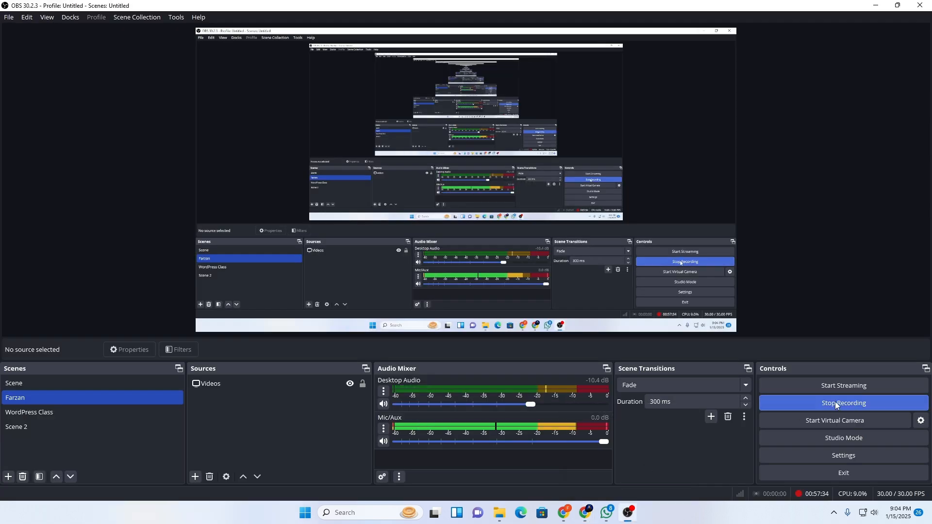
pyautogui.click(876, 6)
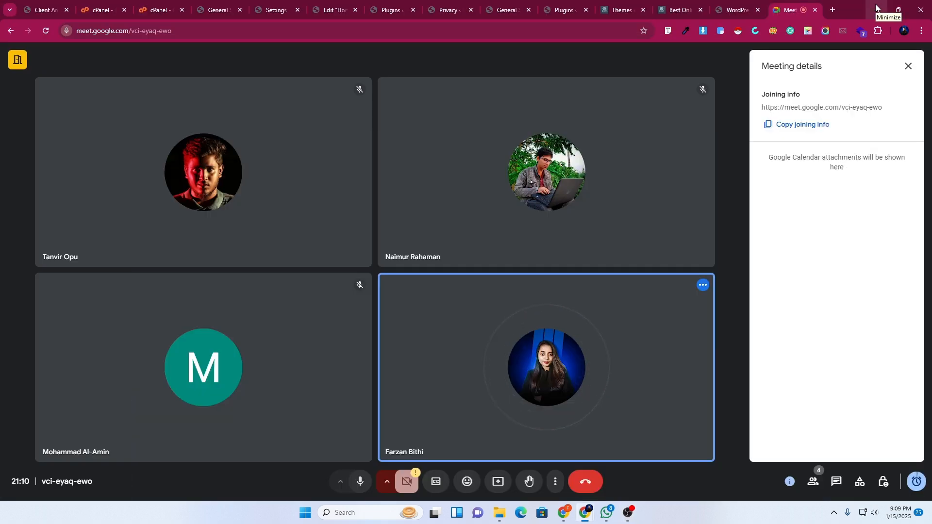
pyautogui.moveTo(544, 322)
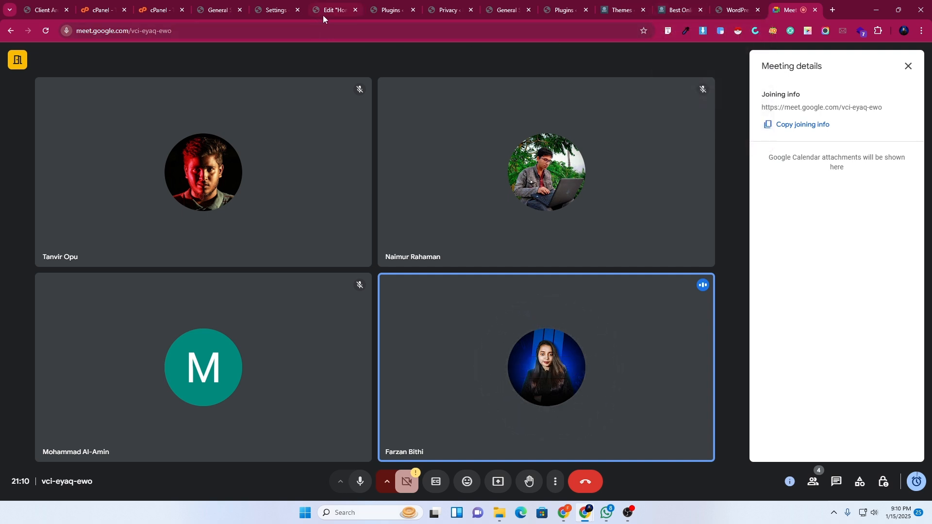
# Move the floating call window aside and open Plugins > Add New Plugin on My Blog.
pyautogui.click(345, 5)
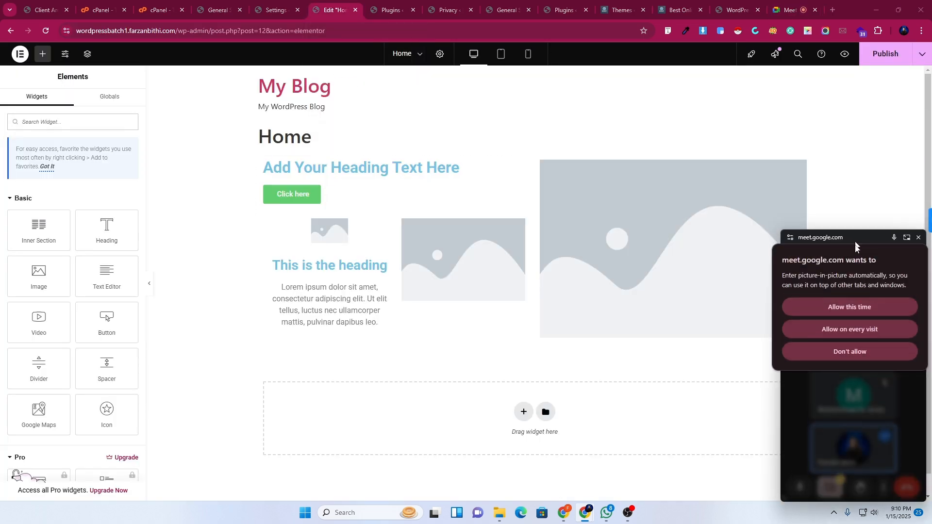
pyautogui.moveTo(856, 246); pyautogui.dragTo(859, 306)
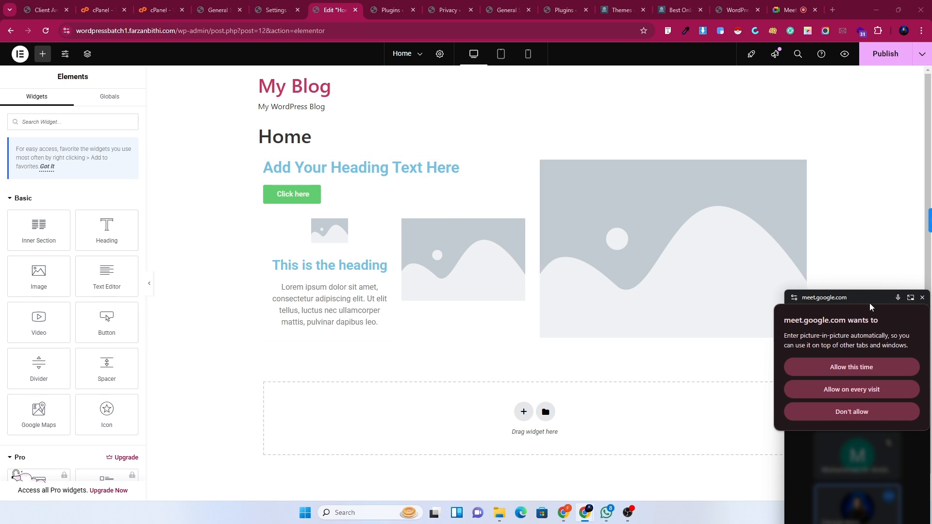
pyautogui.moveTo(869, 303); pyautogui.dragTo(853, 486)
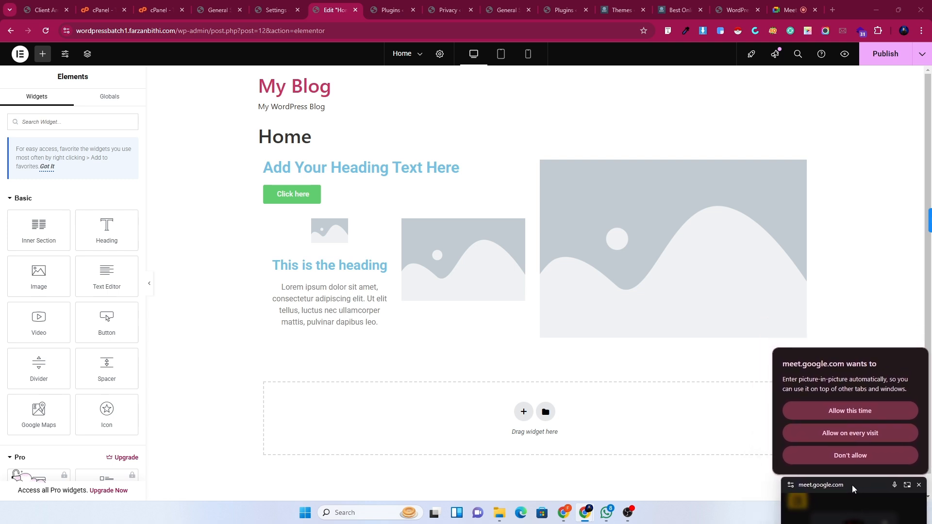
pyautogui.scroll(-1, 588, 356)
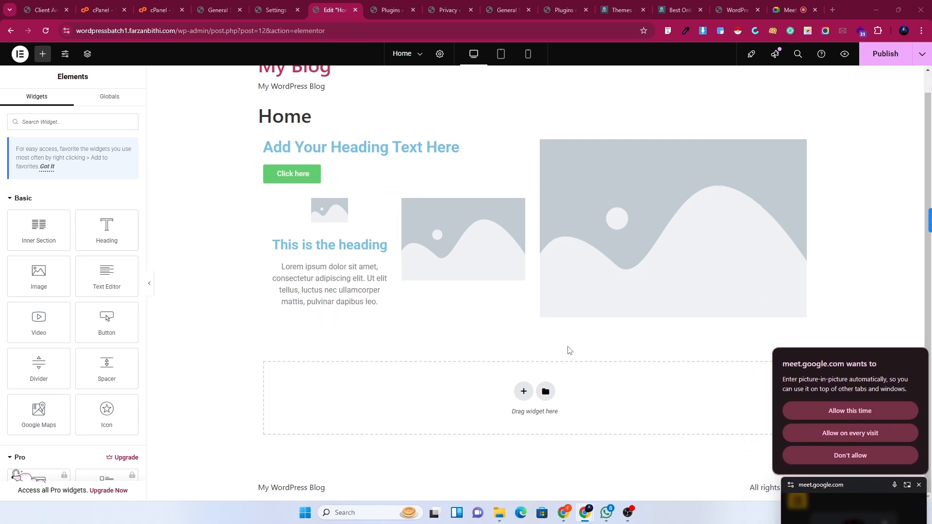
pyautogui.scroll(-4, 133, 319)
pyautogui.click(273, 8)
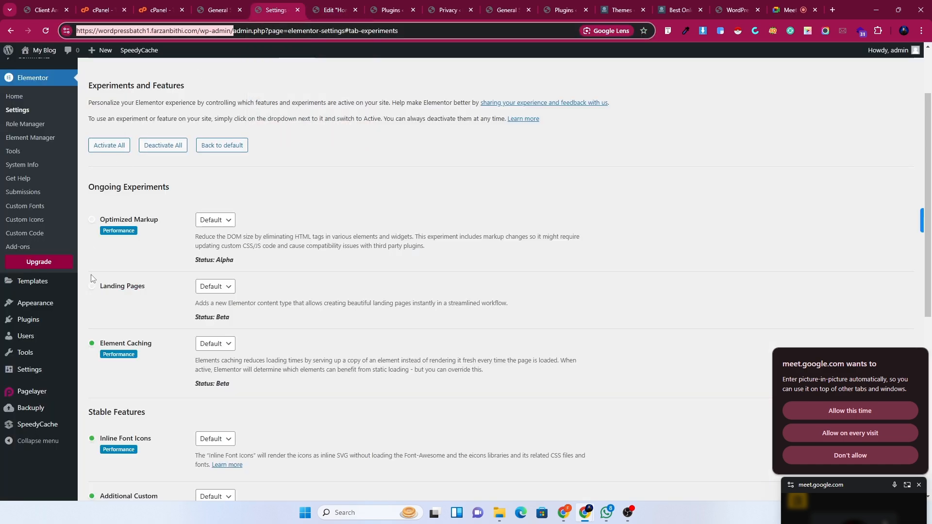
pyautogui.moveTo(31, 325)
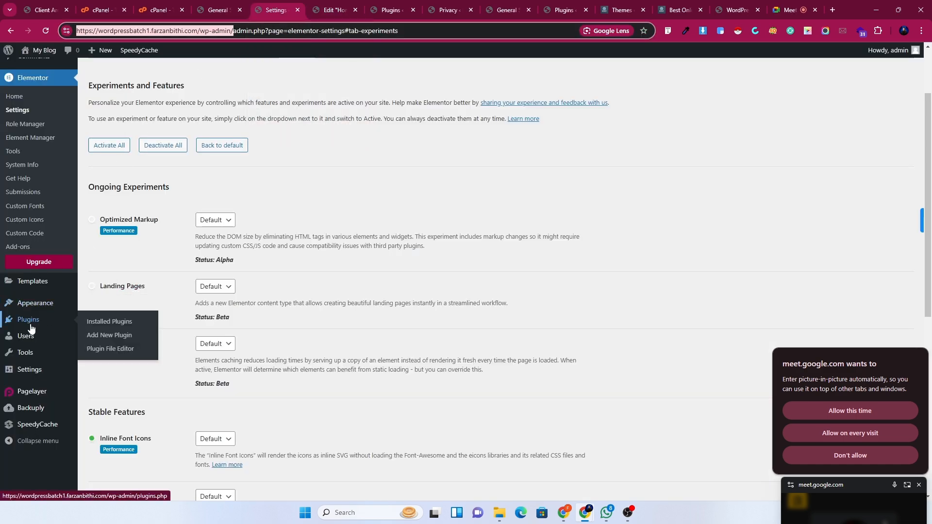
pyautogui.click(106, 337)
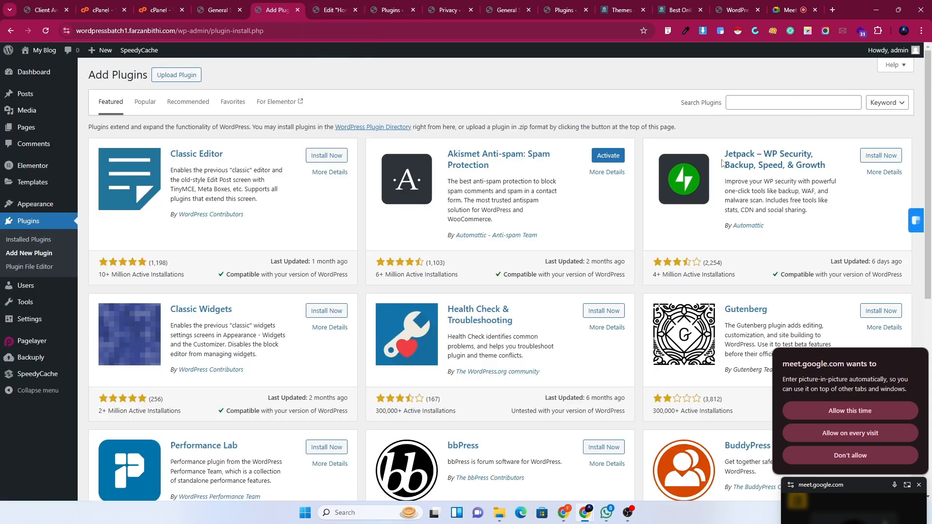
# Choose the Elementor Pro zip from Downloads for upload, then start Present now in Google Meet.
pyautogui.click(165, 81)
pyautogui.click(427, 162)
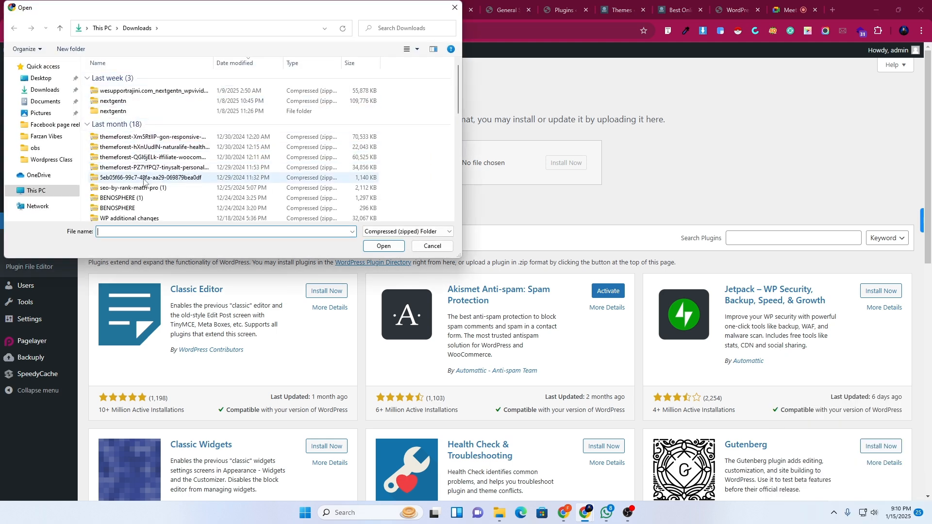
pyautogui.scroll(-1, 146, 181)
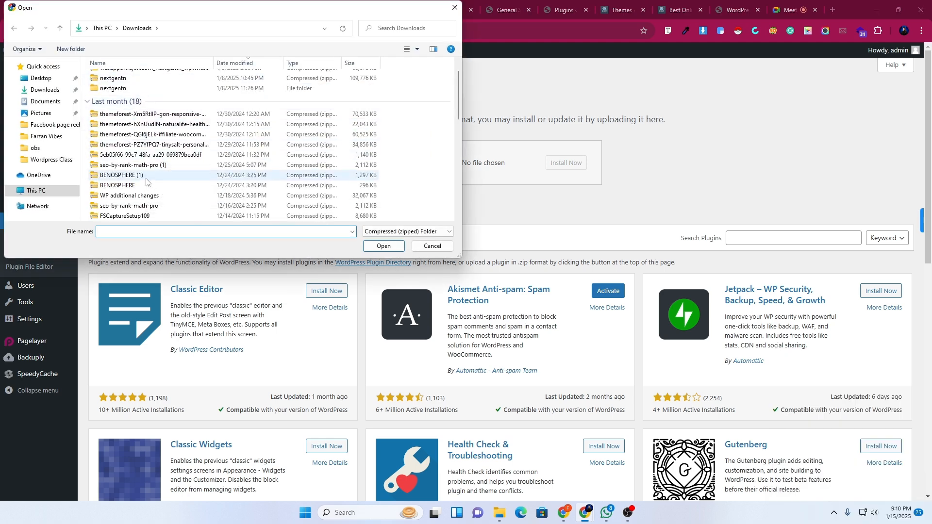
pyautogui.scroll(-1, 145, 182)
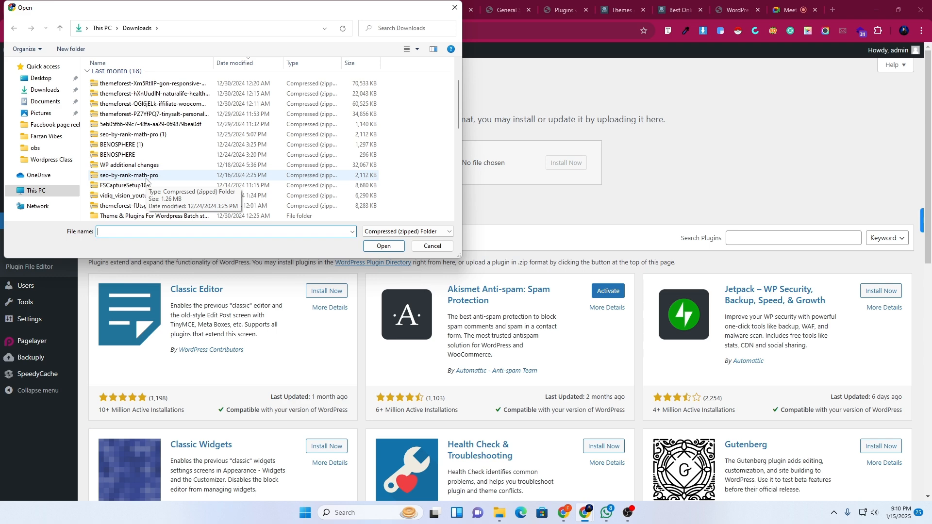
pyautogui.scroll(-2, 146, 181)
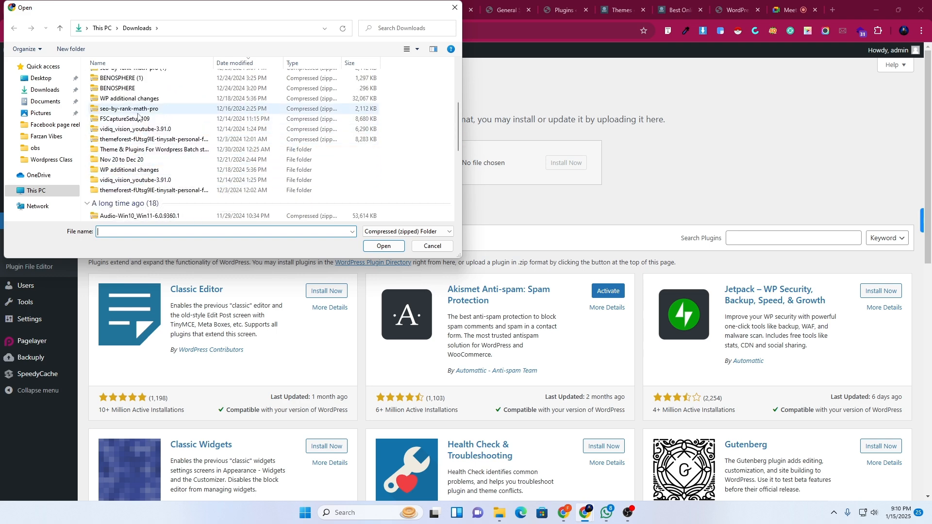
pyautogui.scroll(-2, 144, 180)
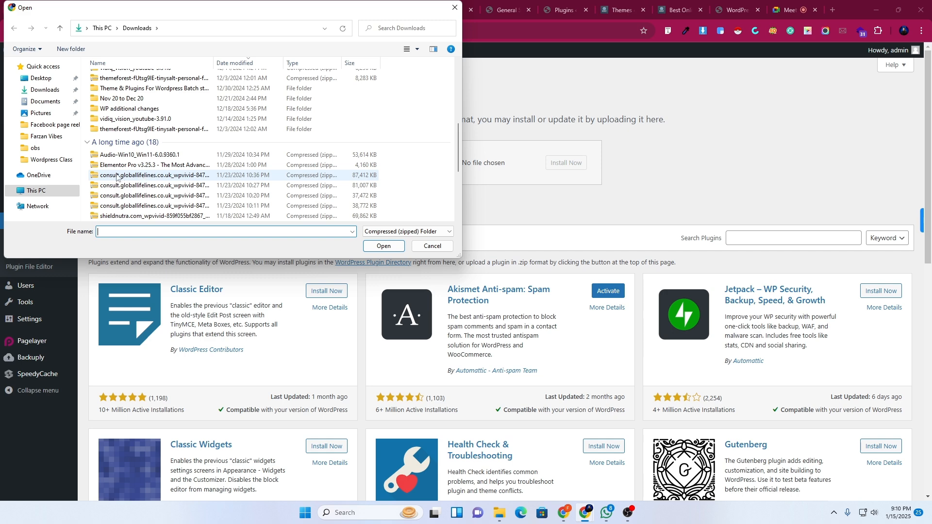
pyautogui.click(117, 165)
pyautogui.click(383, 246)
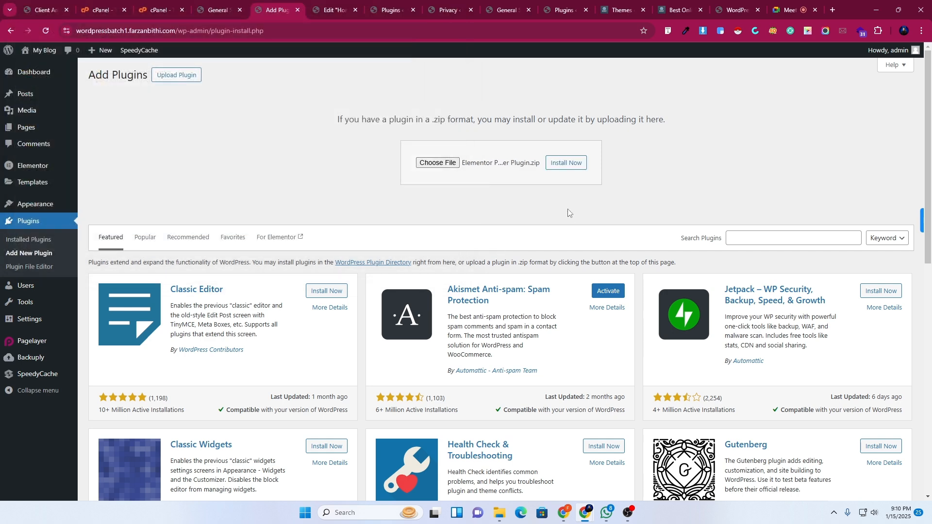
pyautogui.click(782, 4)
pyautogui.click(499, 482)
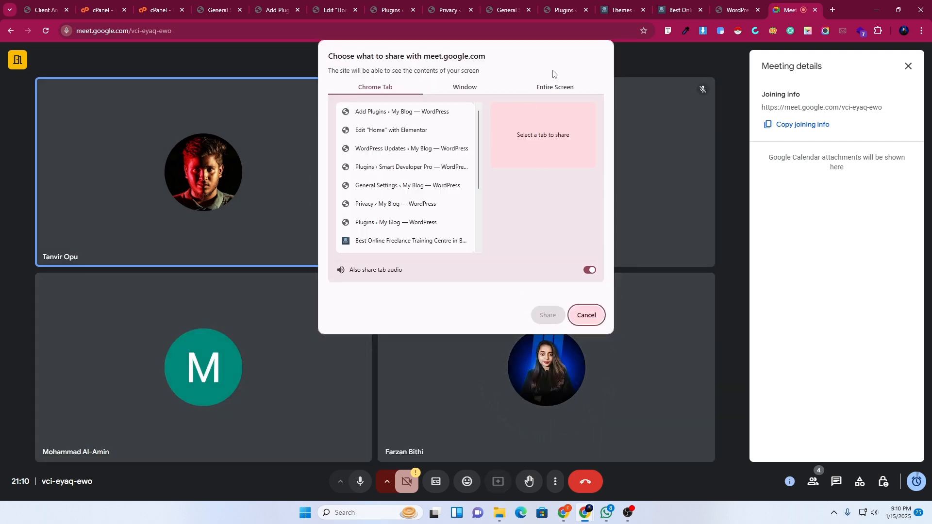
# Share the entire screen in Google Meet and return to the Add Plugins tab.
pyautogui.click(554, 87)
pyautogui.click(454, 209)
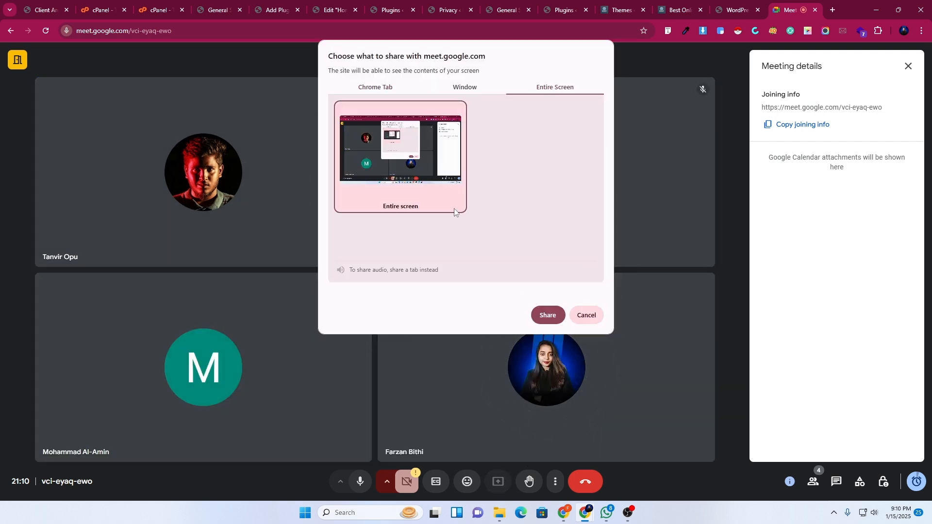
pyautogui.click(543, 316)
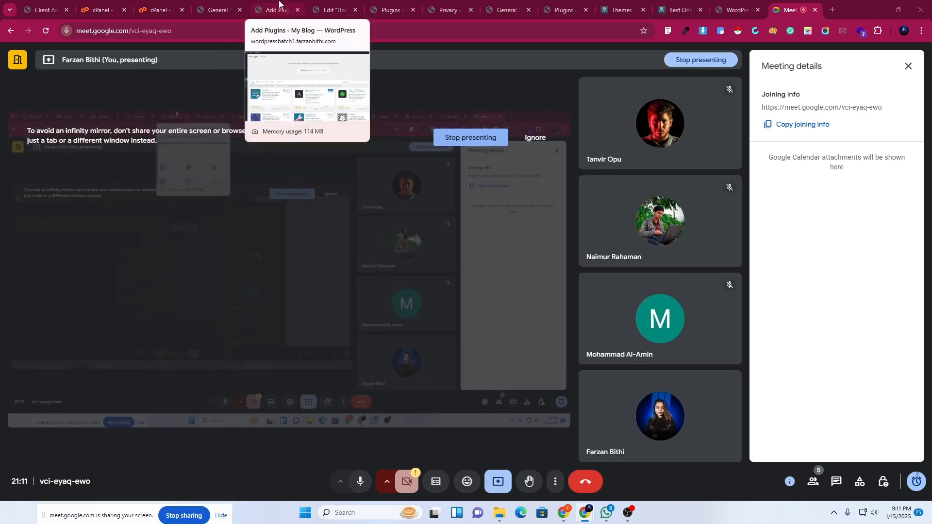
pyautogui.click(279, 7)
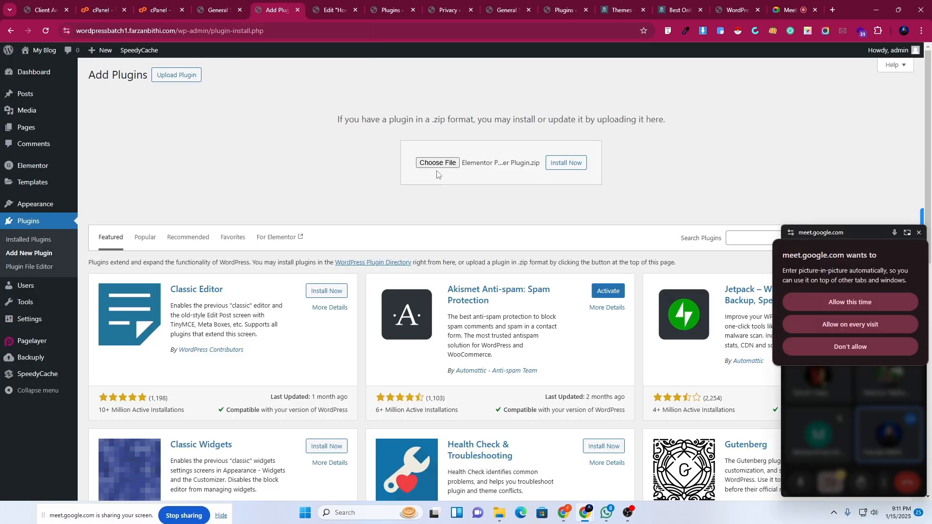
# Upload the Elementor Pro zip via Upload Plugin and Install Now; it fails on upload_max_filesize.
pyautogui.click(30, 240)
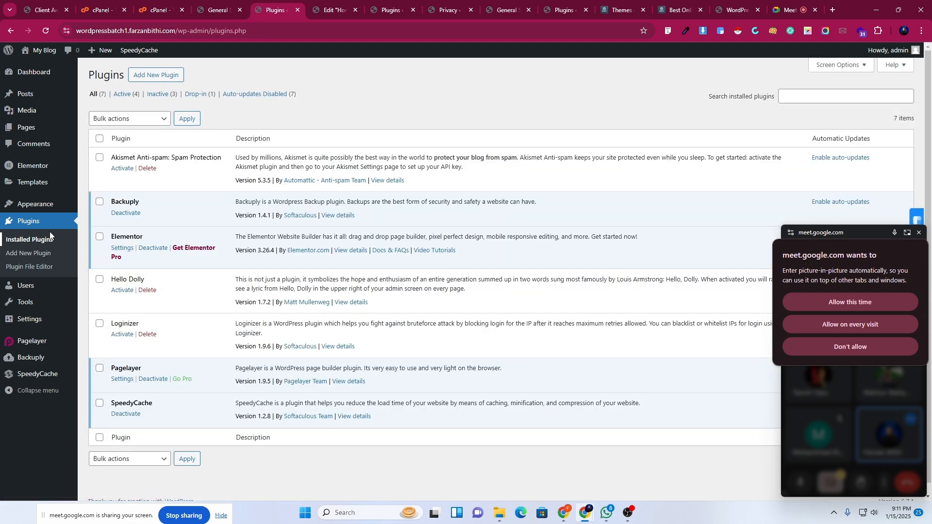
pyautogui.click(153, 82)
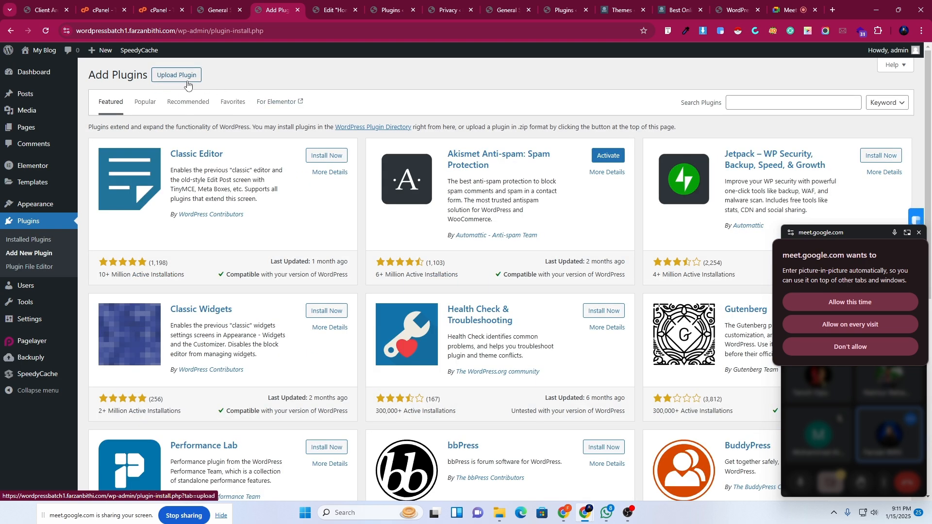
pyautogui.click(181, 80)
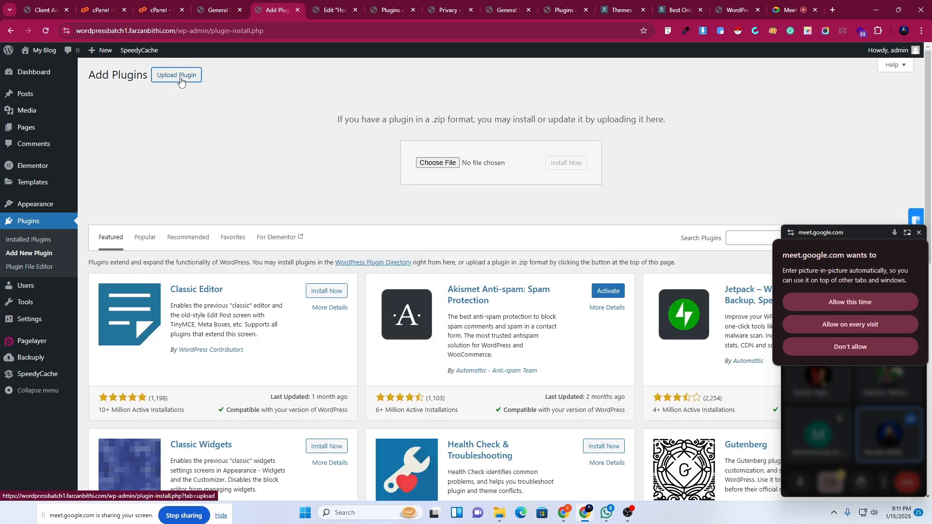
pyautogui.click(432, 167)
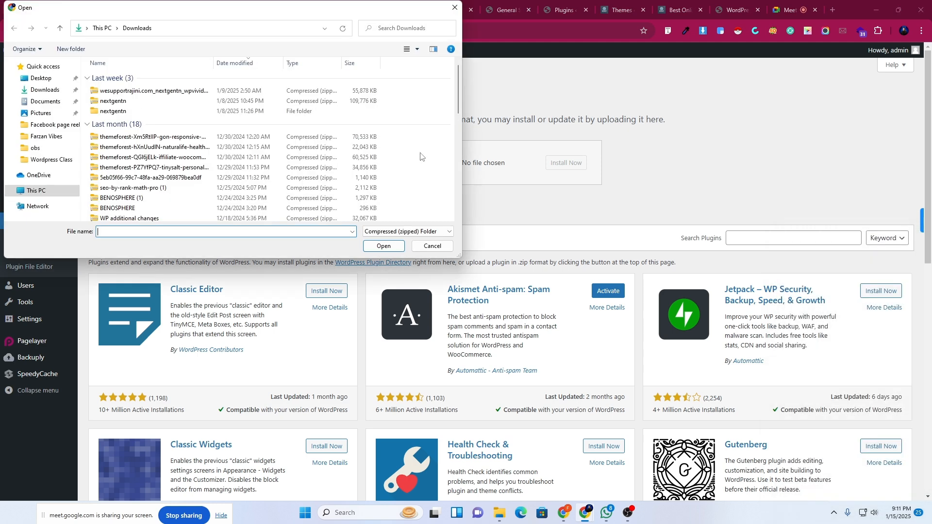
pyautogui.scroll(-2, 145, 189)
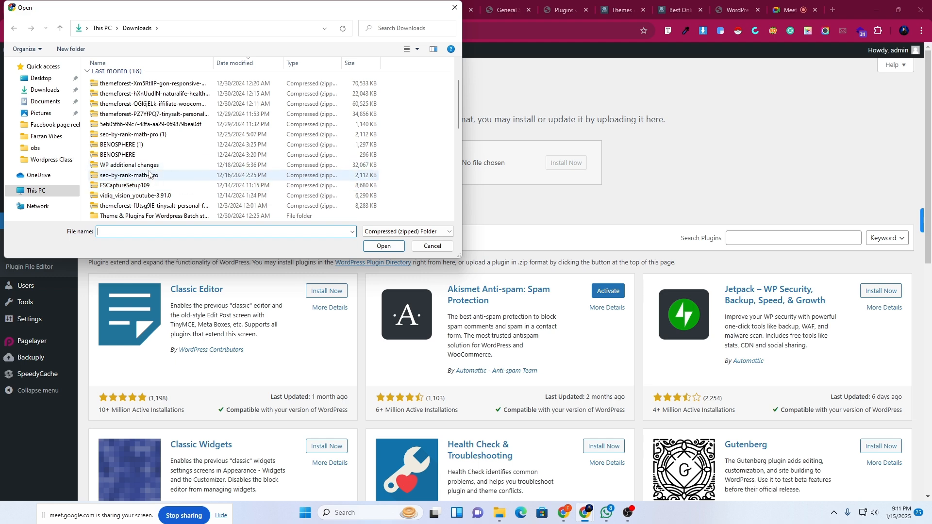
pyautogui.scroll(-3, 147, 194)
pyautogui.scroll(-2, 148, 187)
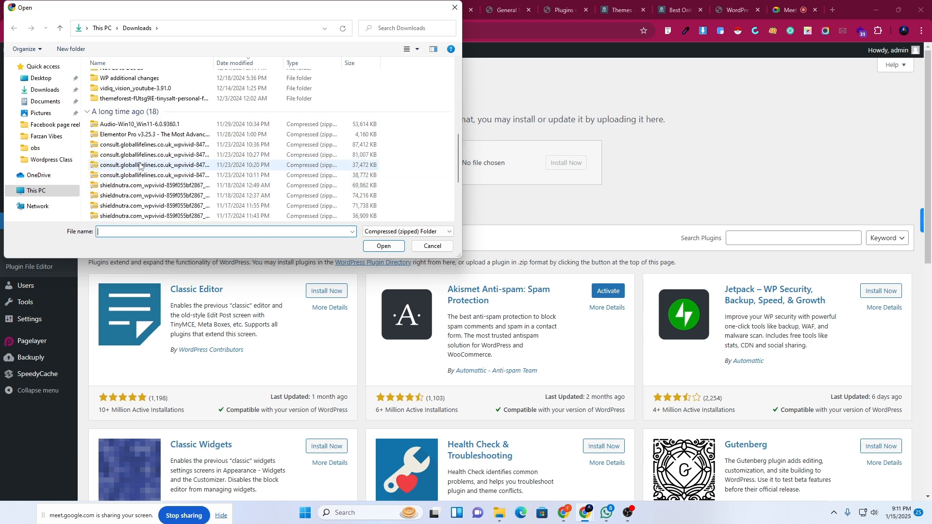
pyautogui.click(151, 135)
pyautogui.click(383, 245)
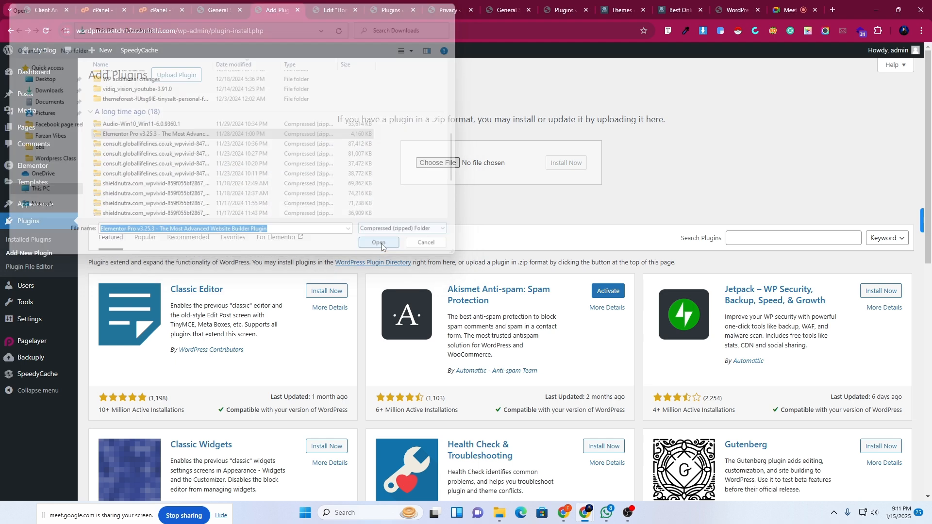
pyautogui.click(559, 167)
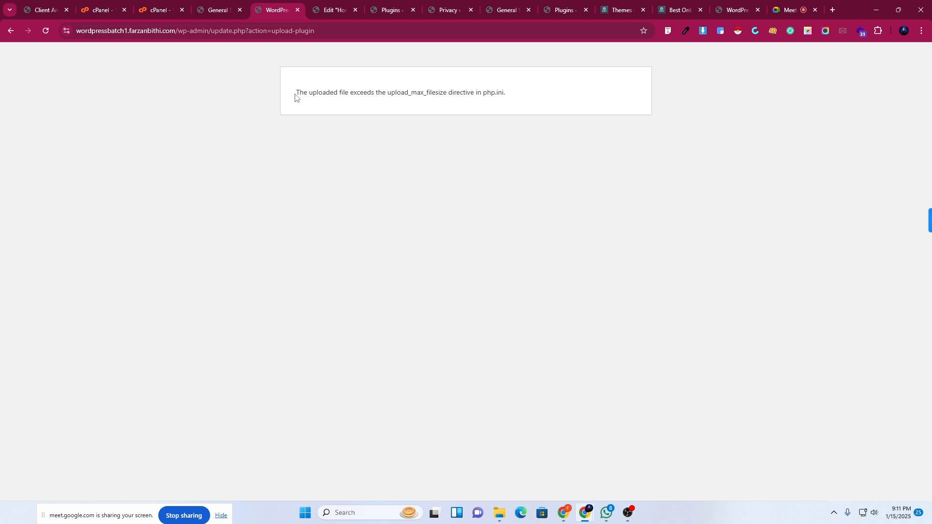
# Search the cPanel tools for 'php' and try opening the MultiPHP INI Editor.
pyautogui.click(155, 10)
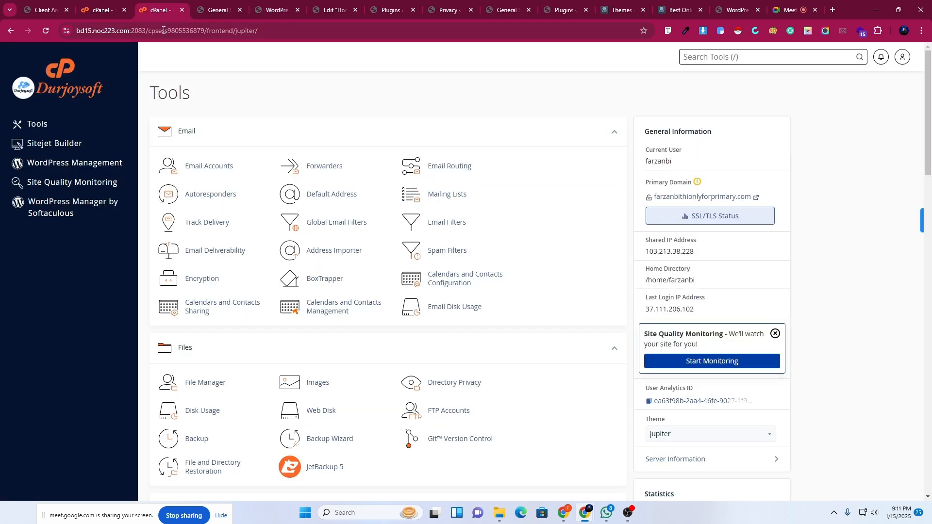
pyautogui.scroll(-5, 462, 453)
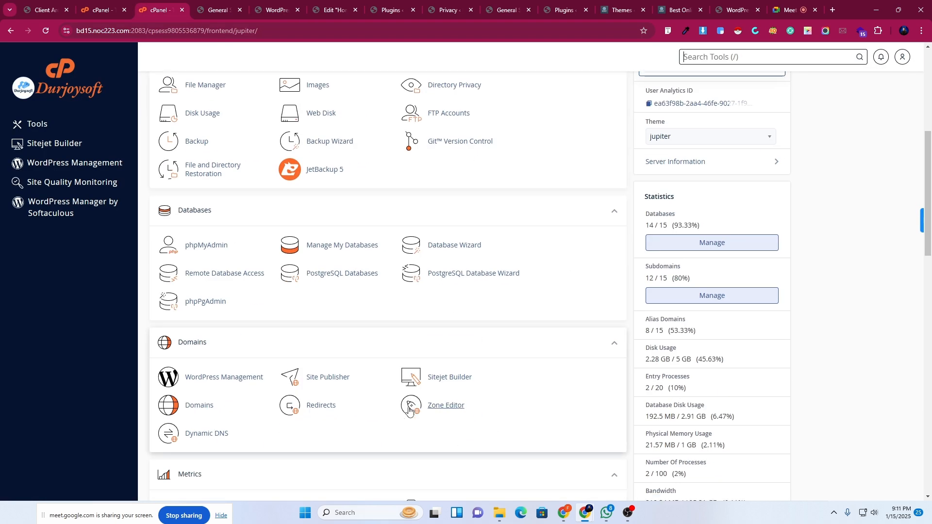
pyautogui.scroll(-3, 409, 411)
pyautogui.scroll(-10, 409, 411)
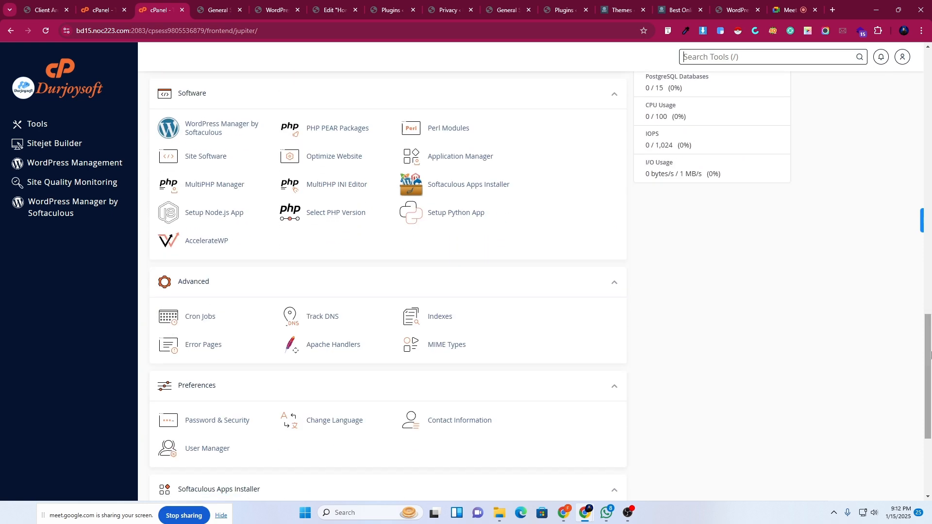
pyautogui.scroll(8, 376, 379)
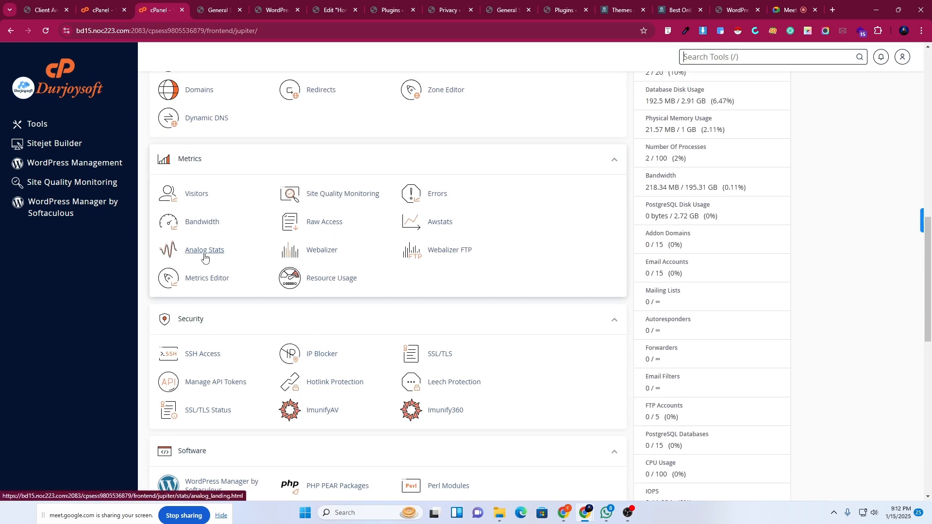
pyautogui.scroll(3, 204, 257)
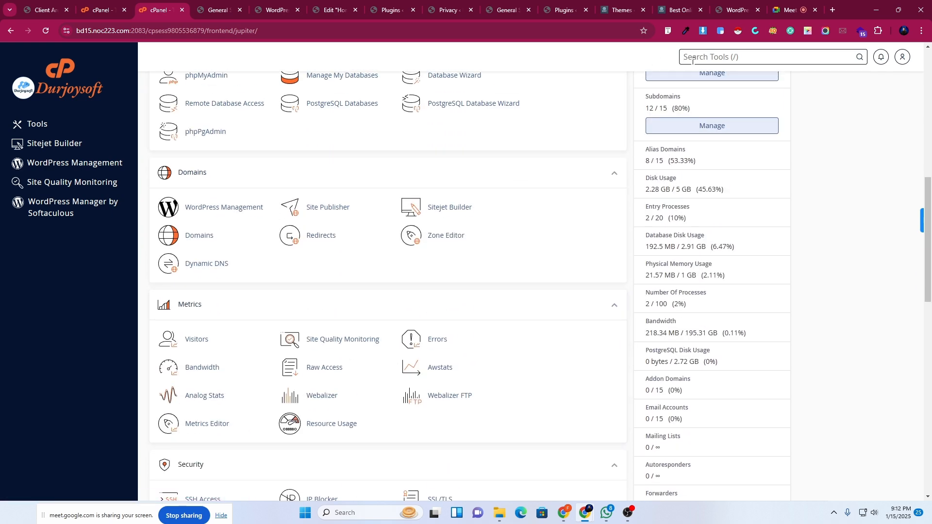
pyautogui.write('/php')
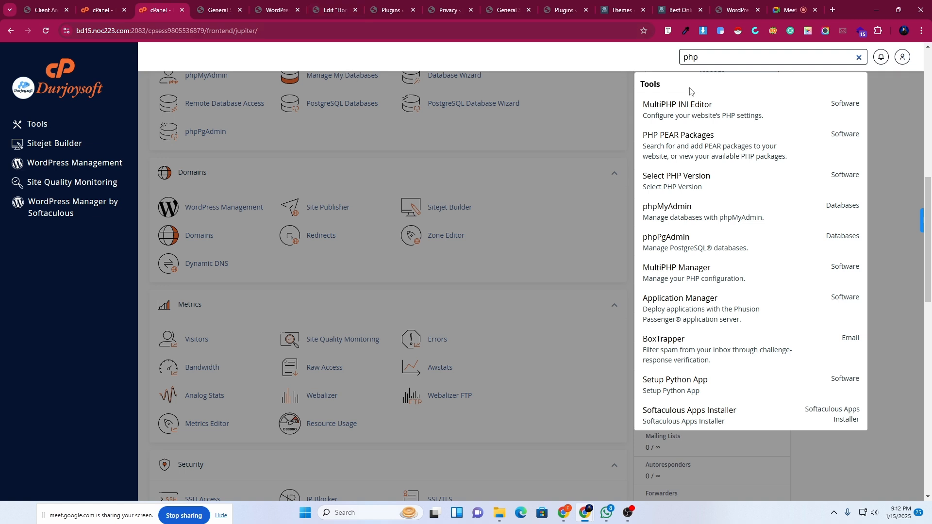
pyautogui.click(703, 118)
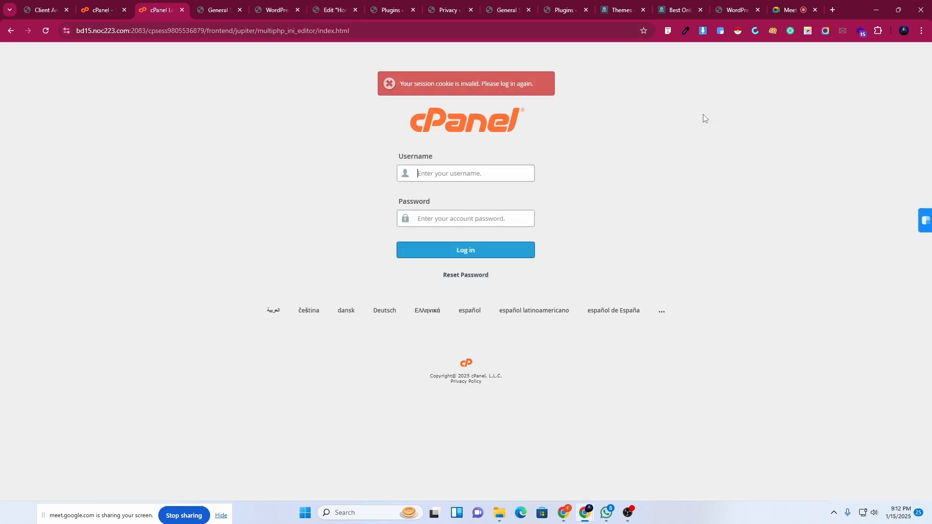
# Close the expired cPanel tab and log back in to the hosting client area.
pyautogui.click(210, 5)
pyautogui.click(269, 5)
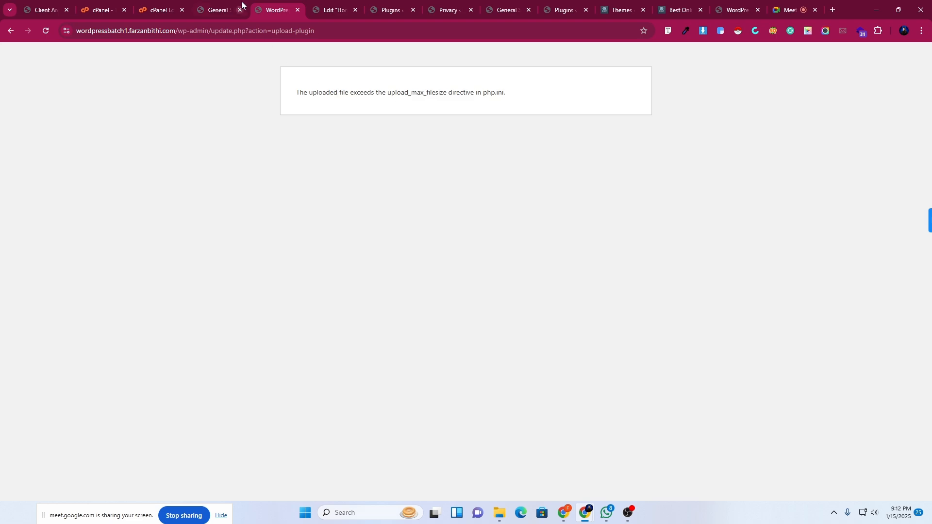
pyautogui.click(223, 7)
pyautogui.click(161, 7)
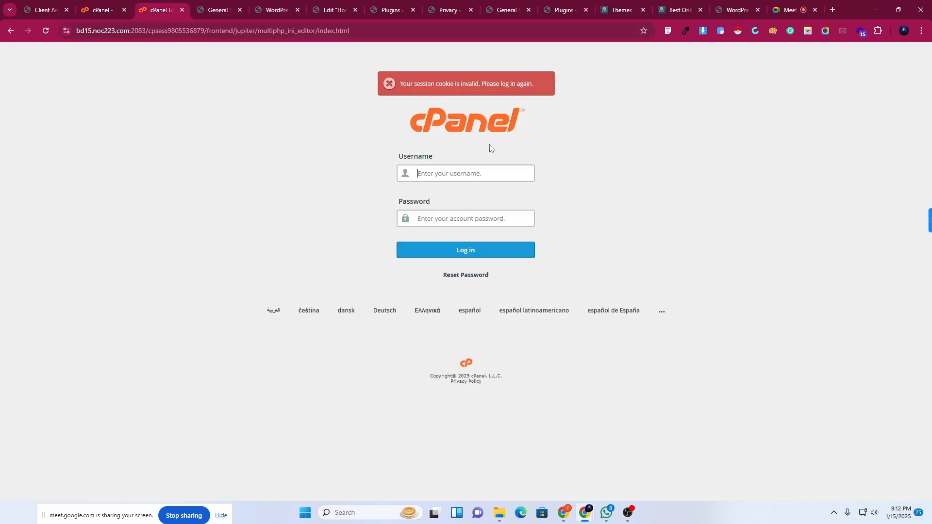
pyautogui.click(436, 173)
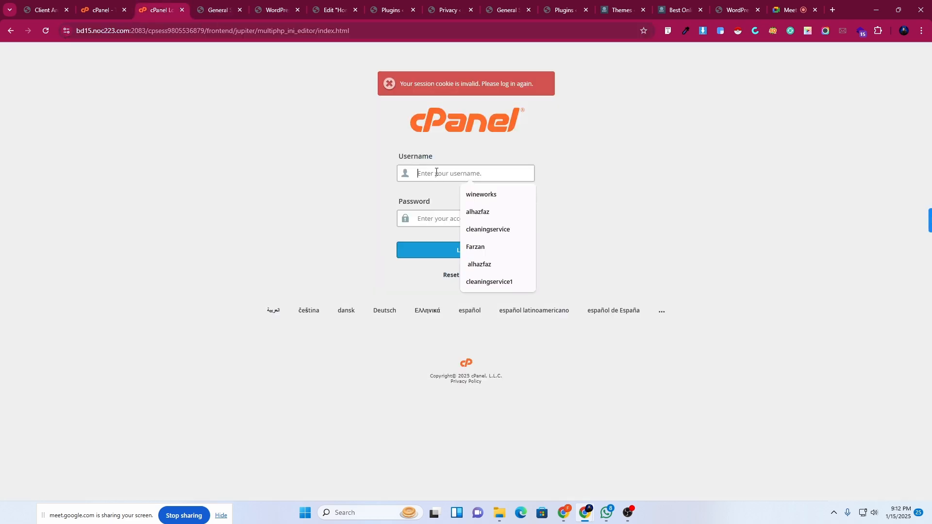
pyautogui.click(101, 13)
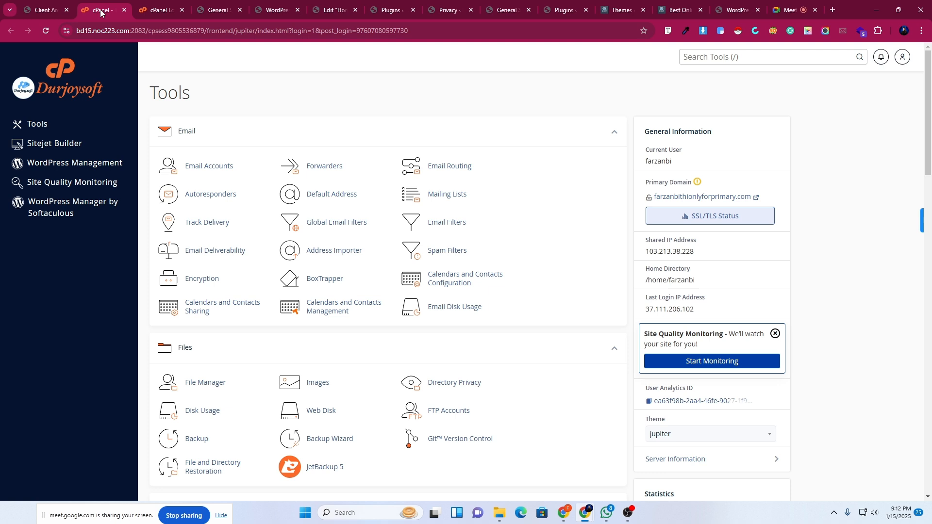
pyautogui.click(45, 30)
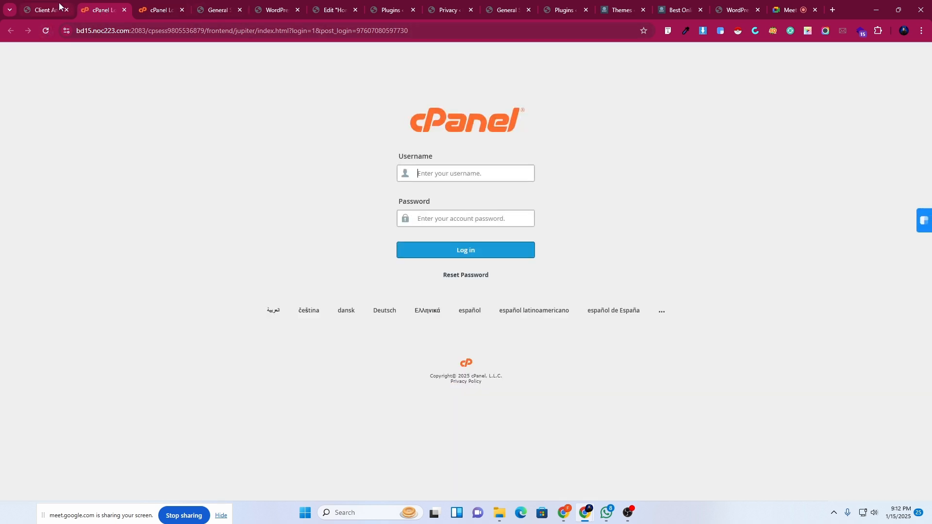
pyautogui.click(59, 4)
pyautogui.click(124, 10)
pyautogui.click(124, 10)
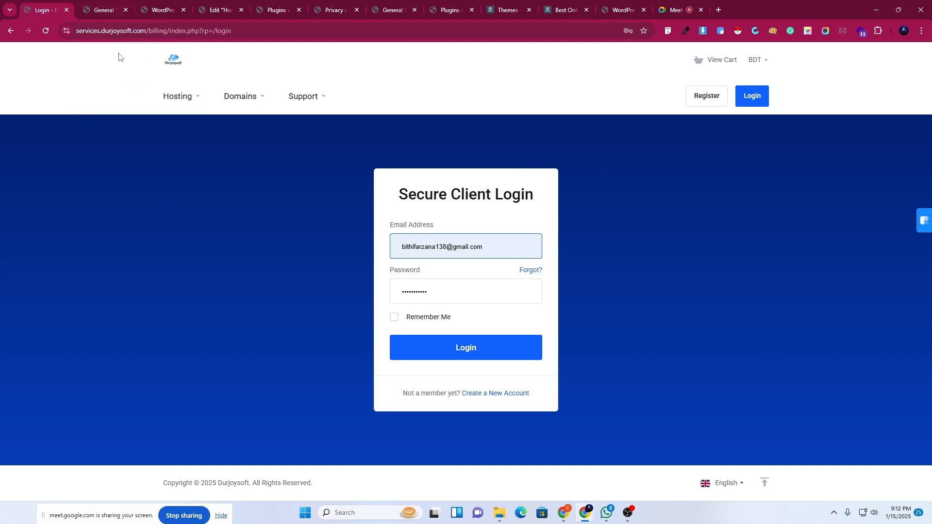
pyautogui.click(464, 347)
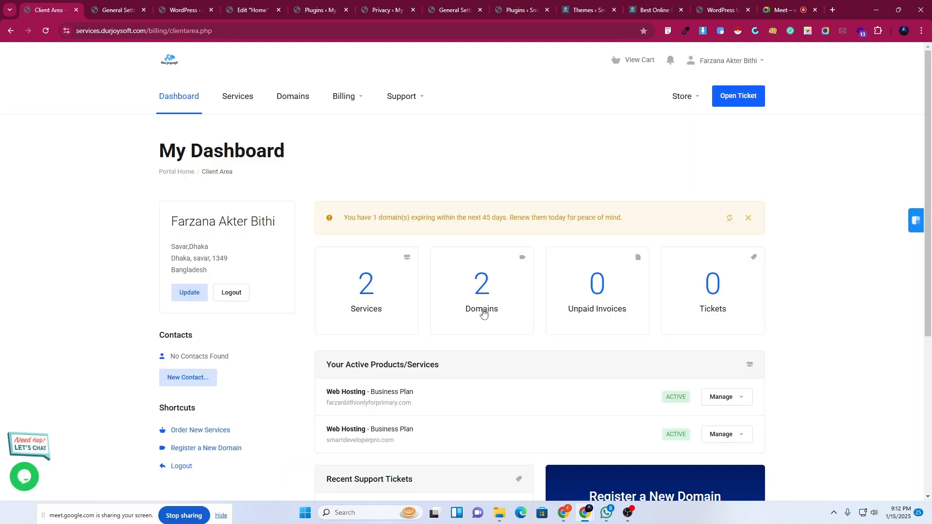
# From the hosting plan's Manage options enter cPanel, search 'PHP' and open MultiPHP INI Editor.
pyautogui.scroll(-3, 731, 288)
pyautogui.click(719, 251)
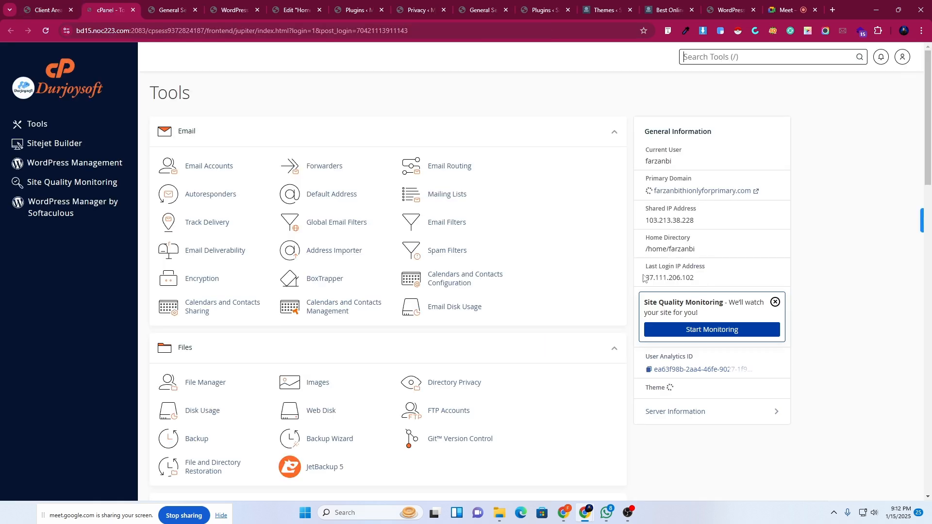
pyautogui.click(694, 58)
pyautogui.write('PHP')
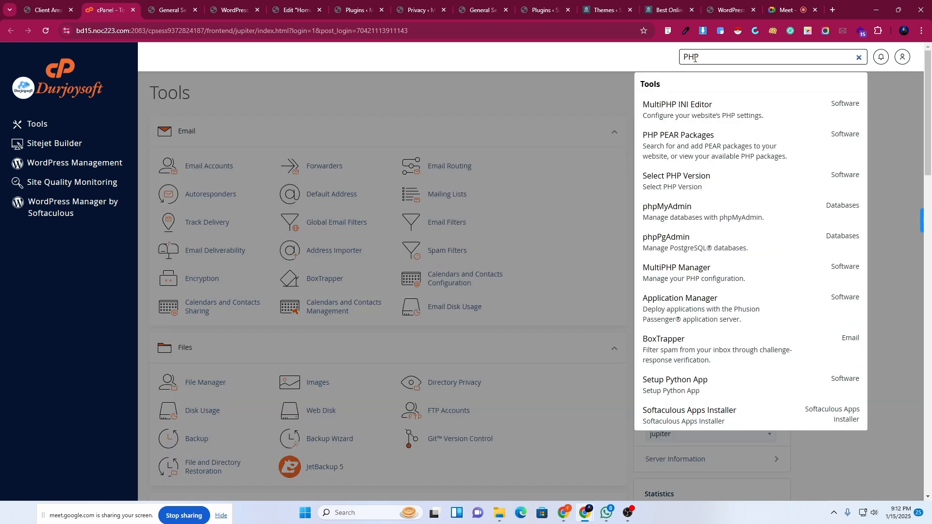
pyautogui.click(695, 116)
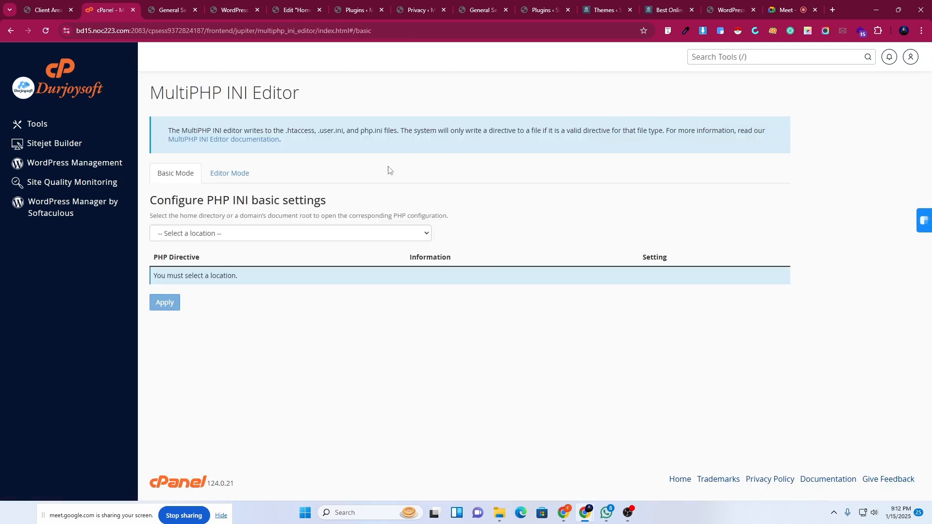
# Select wordpressbatch1.farzanbithi.com as the location in the MultiPHP INI Editor.
pyautogui.click(206, 239)
pyautogui.click(206, 234)
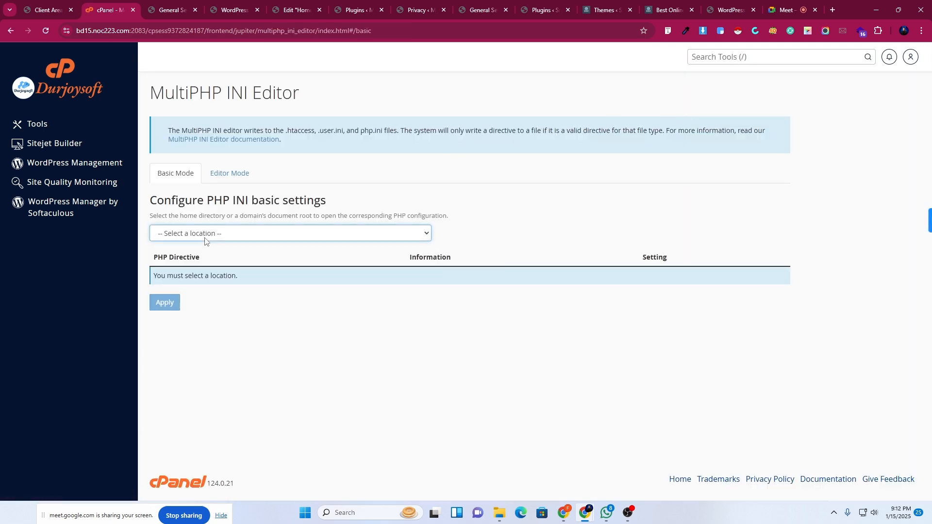
pyautogui.click(241, 5)
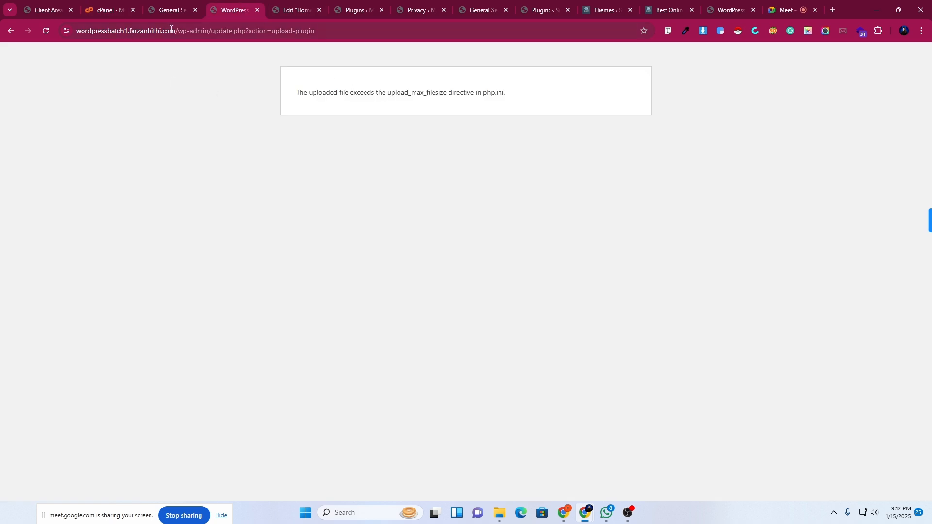
pyautogui.moveTo(171, 29); pyautogui.dragTo(68, 36)
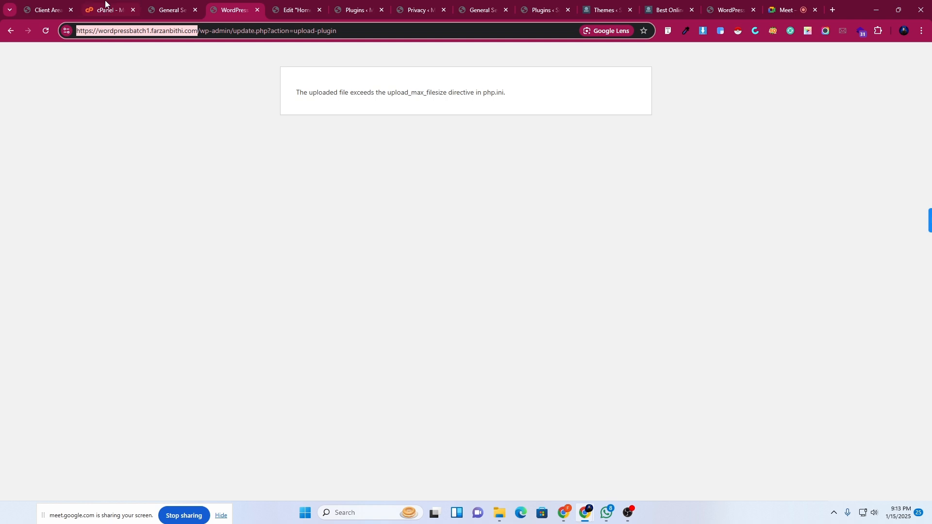
pyautogui.click(106, 4)
pyautogui.click(239, 236)
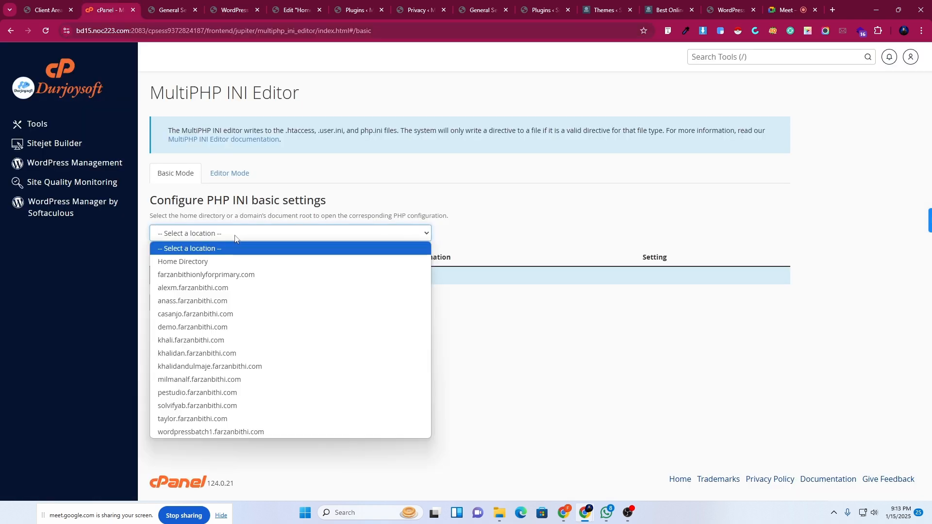
pyautogui.click(213, 432)
# Change memory_limit from 128M to 512M and apply the setting.
pyautogui.scroll(-3, 825, 299)
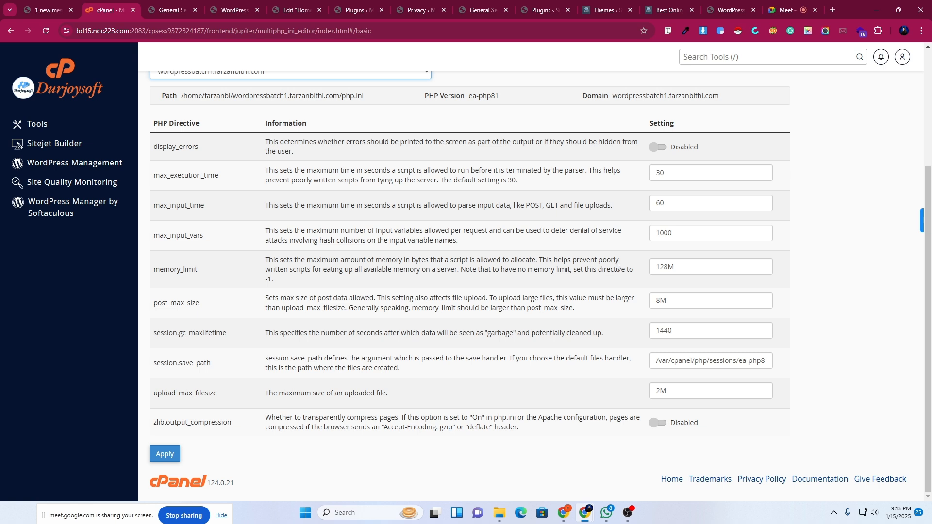
pyautogui.click(673, 268)
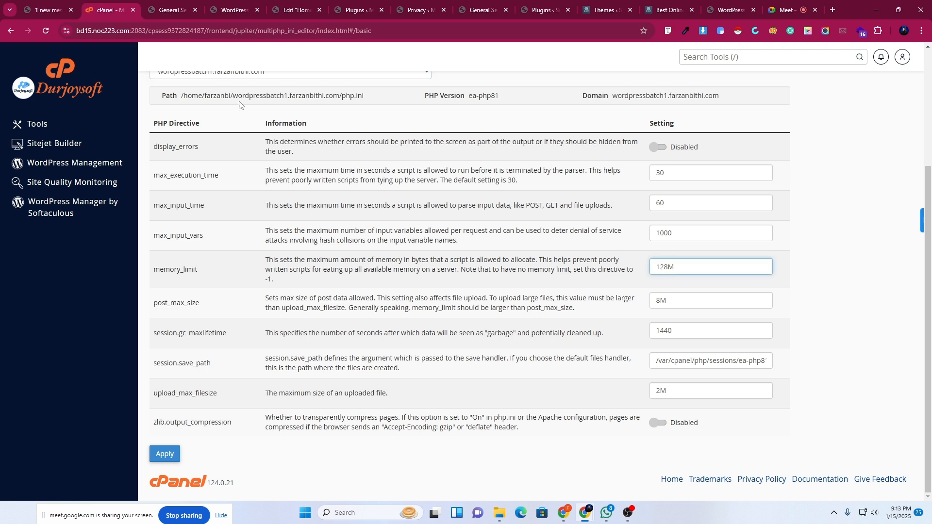
pyautogui.moveTo(678, 269); pyautogui.dragTo(635, 280)
pyautogui.click(675, 268)
pyautogui.write('512')
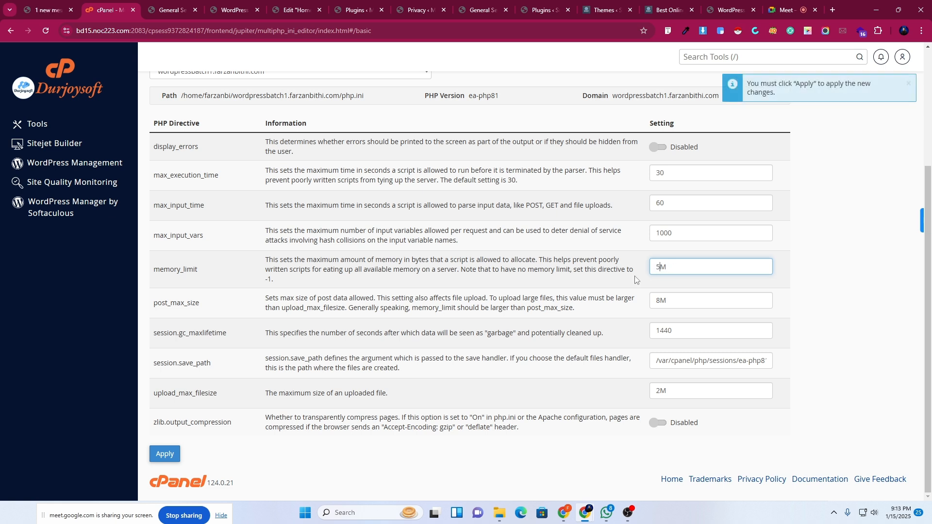
pyautogui.click(569, 473)
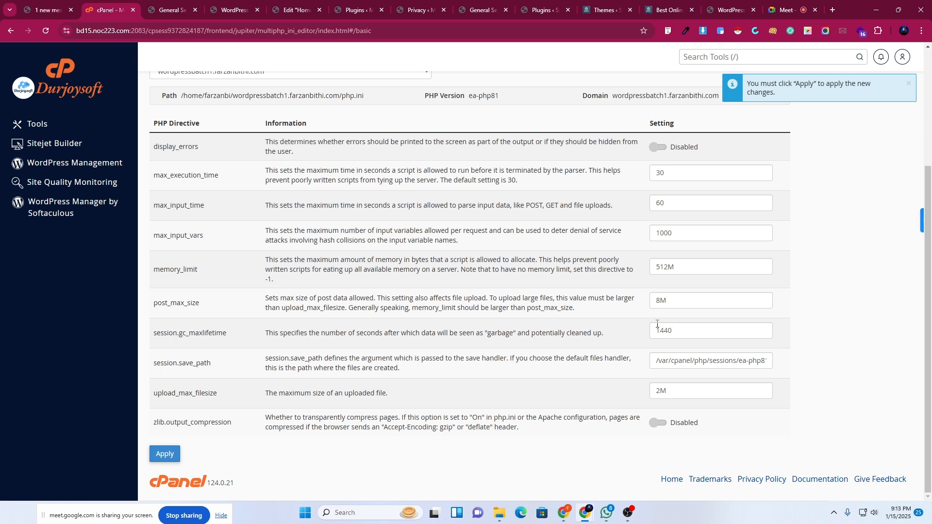
pyautogui.click(230, 4)
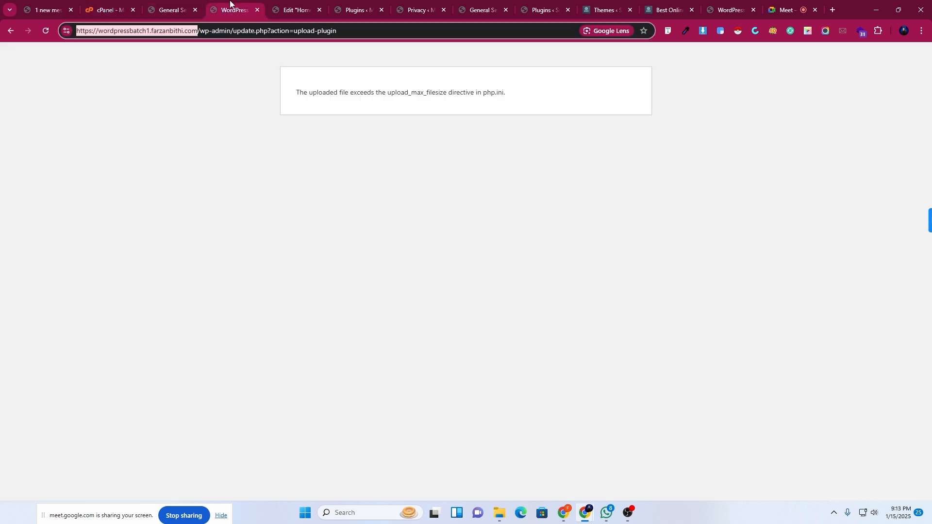
pyautogui.click(116, 8)
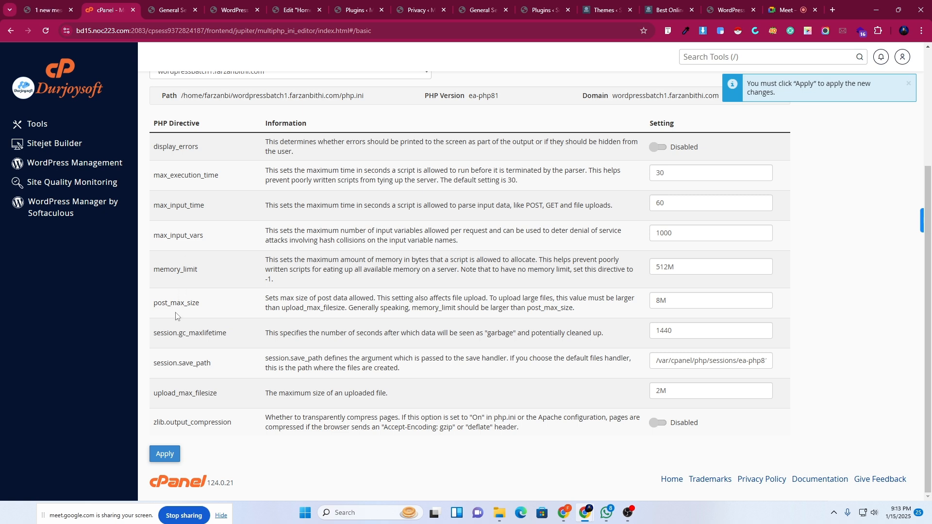
pyautogui.click(166, 457)
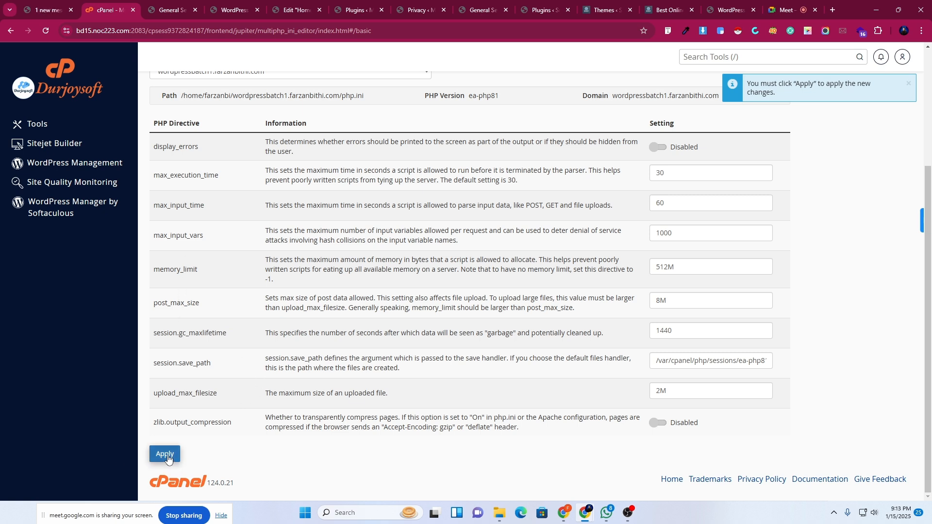
pyautogui.click(222, 4)
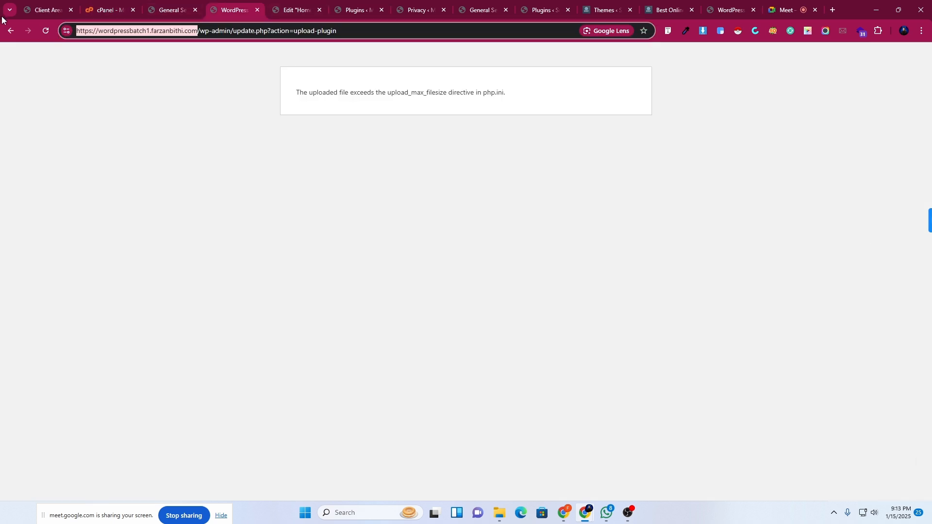
# Reload the failed upload page, confirm form resubmission, and close the extra error tab.
pyautogui.click(46, 31)
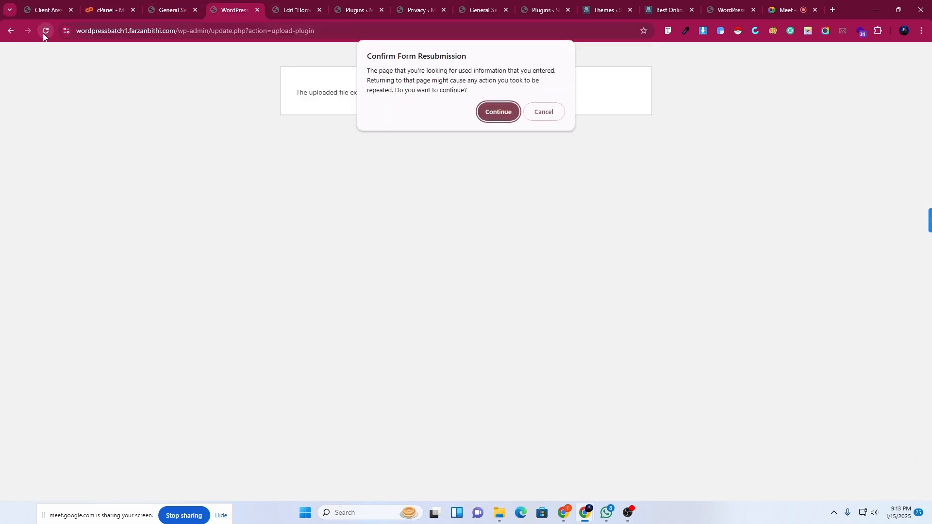
pyautogui.click(488, 113)
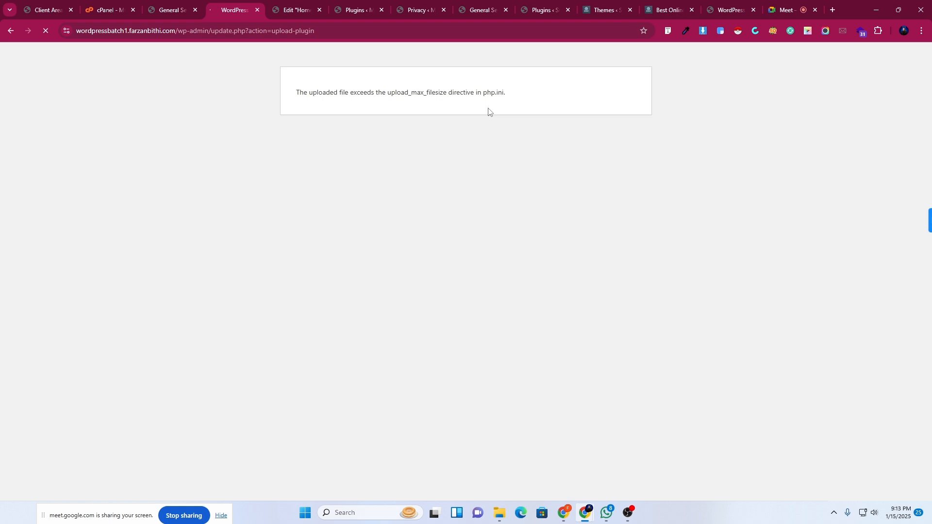
pyautogui.click(173, 9)
pyautogui.click(257, 10)
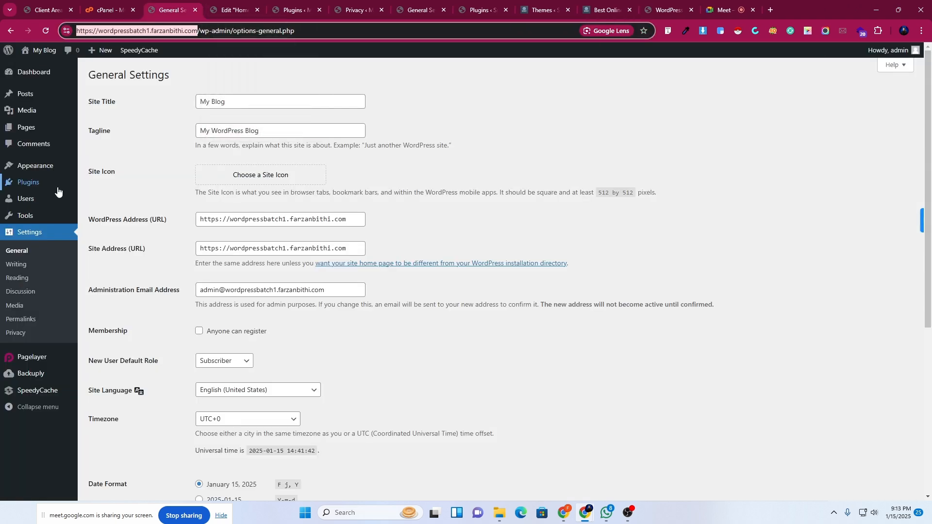
# Open Upload Plugin in a new tab, choose the Elementor Pro zip, and Install Now again.
pyautogui.moveTo(42, 181)
pyautogui.click(105, 198)
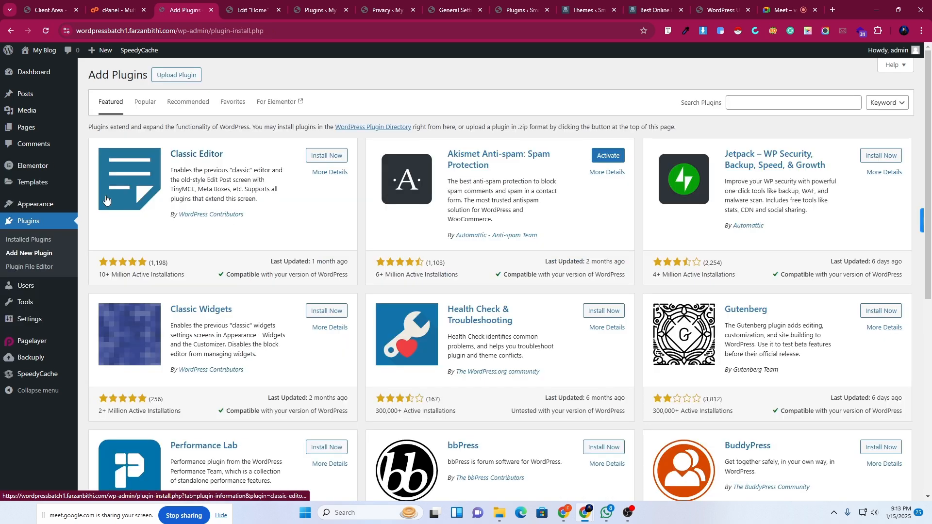
pyautogui.rightClick(183, 74)
pyautogui.click(197, 88)
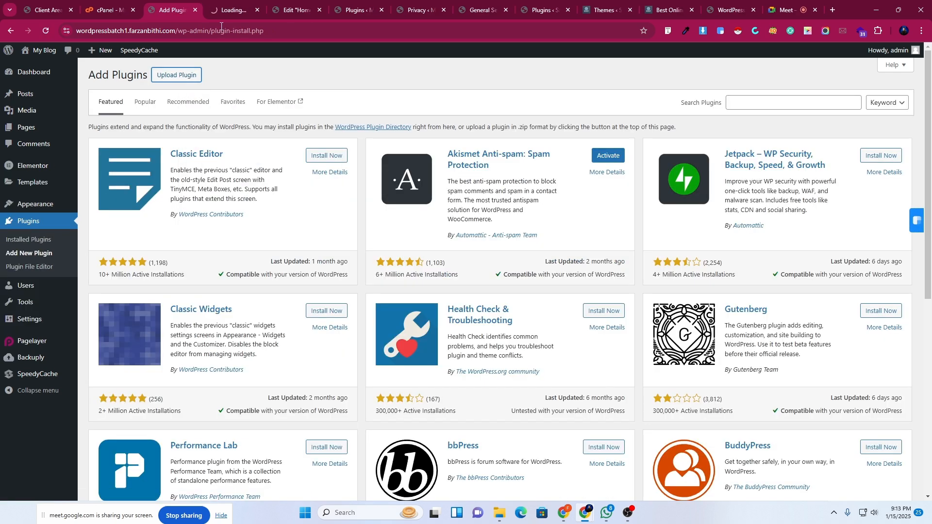
pyautogui.click(233, 10)
pyautogui.click(441, 162)
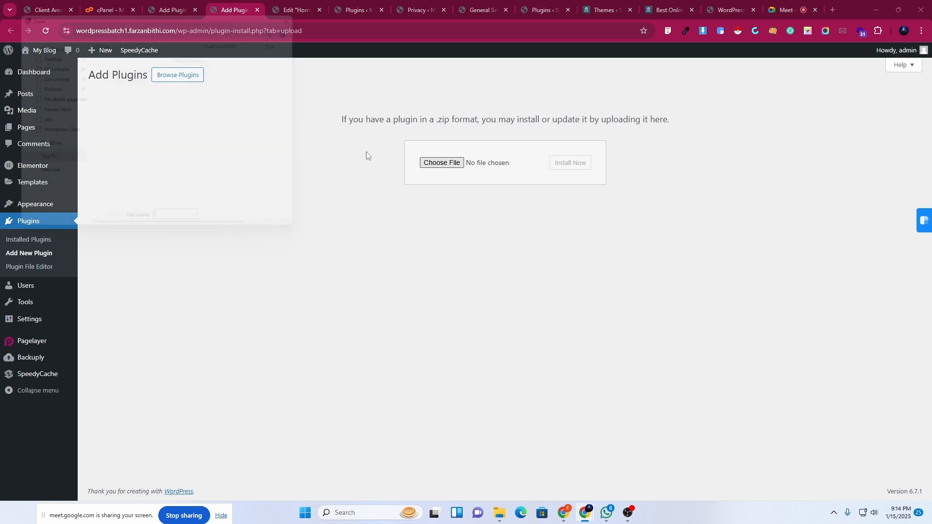
pyautogui.scroll(-5, 133, 202)
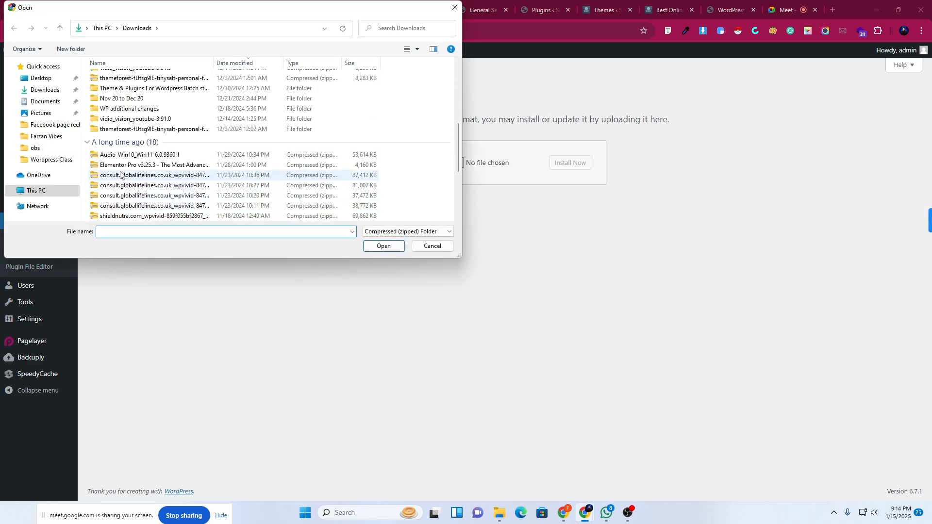
pyautogui.click(141, 164)
pyautogui.click(383, 246)
pyautogui.click(575, 170)
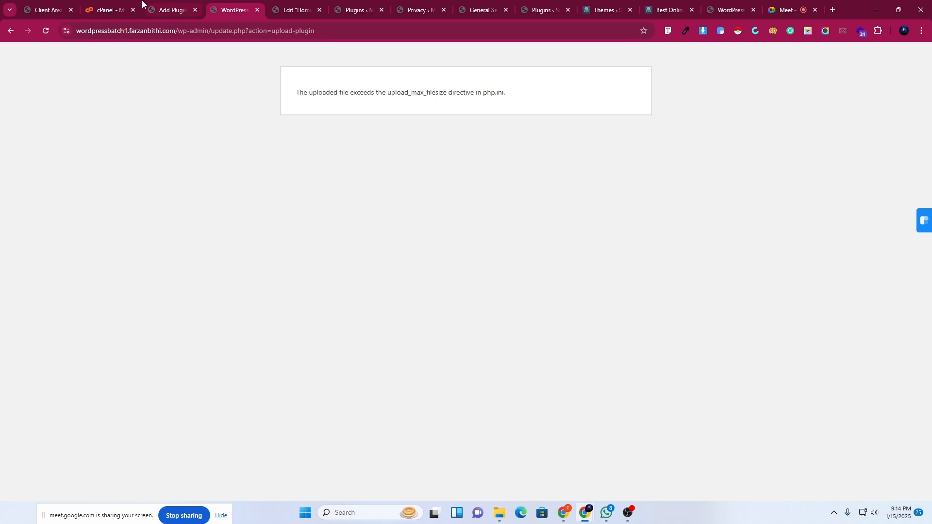
# Change max_input_time 60→300, max_execution_time to 300, upload_max_filesize 2M→512M, and apply.
pyautogui.click(125, 5)
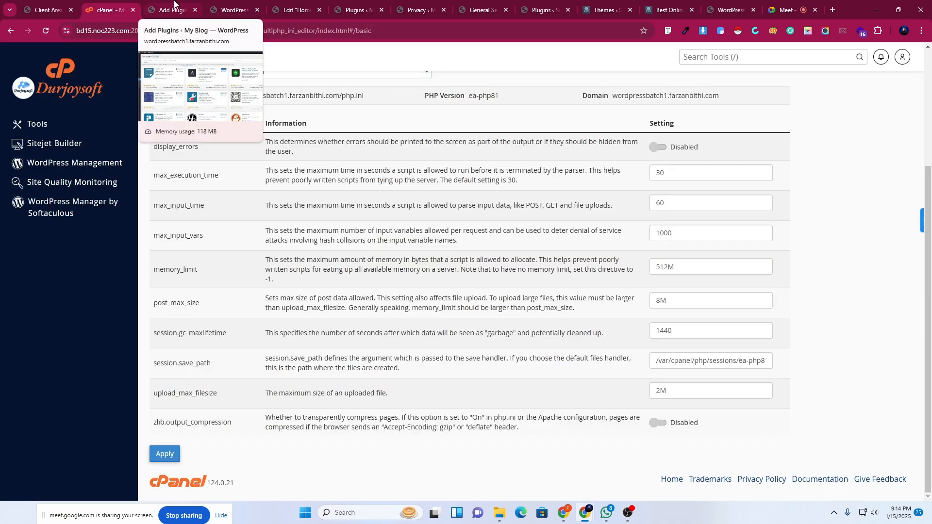
pyautogui.moveTo(670, 209); pyautogui.dragTo(614, 209)
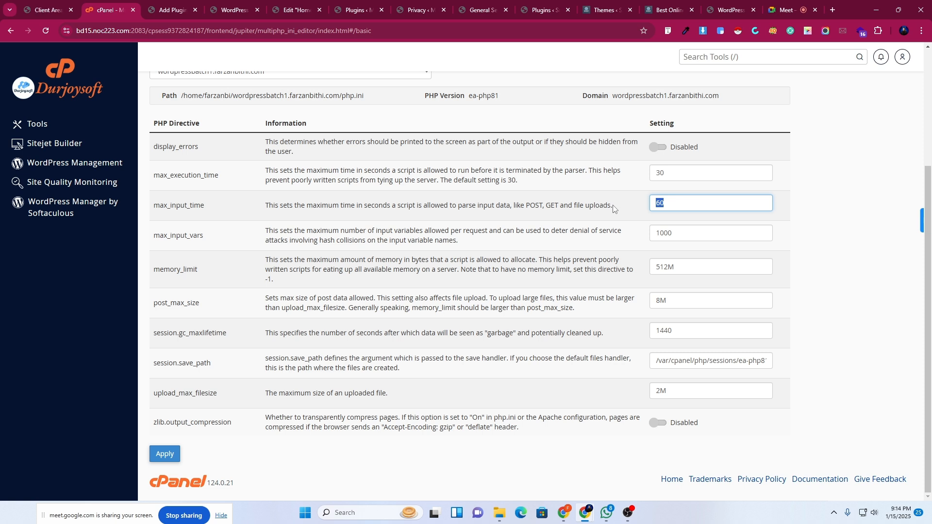
pyautogui.write('300')
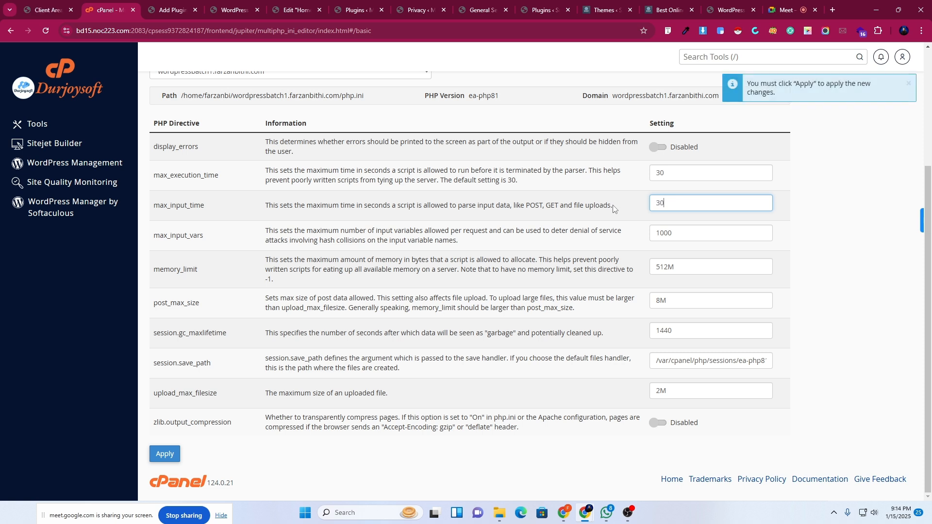
pyautogui.click(672, 175)
pyautogui.write('0')
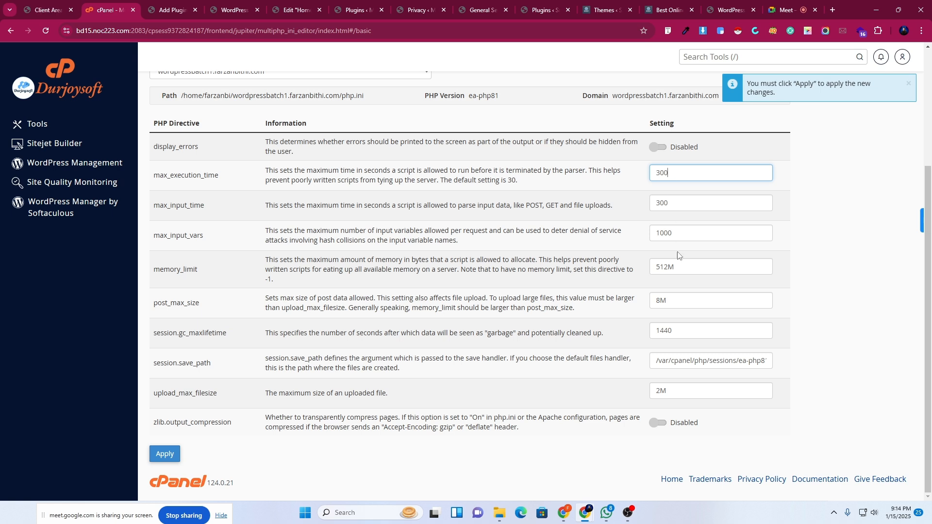
pyautogui.click(675, 237)
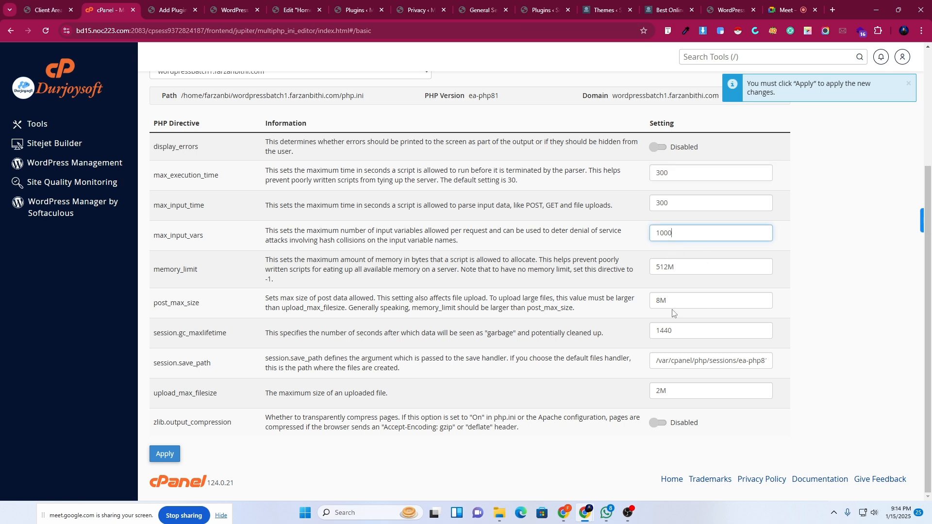
pyautogui.click(668, 270)
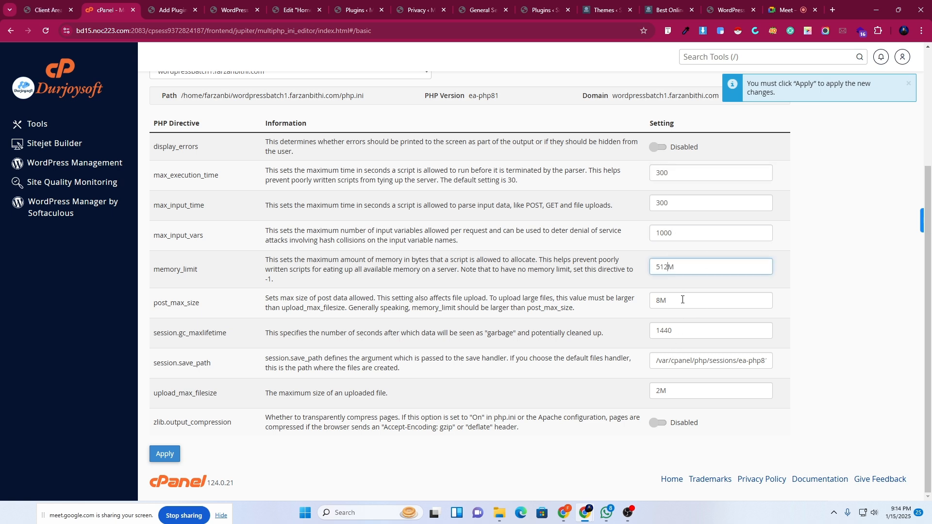
pyautogui.click(660, 392)
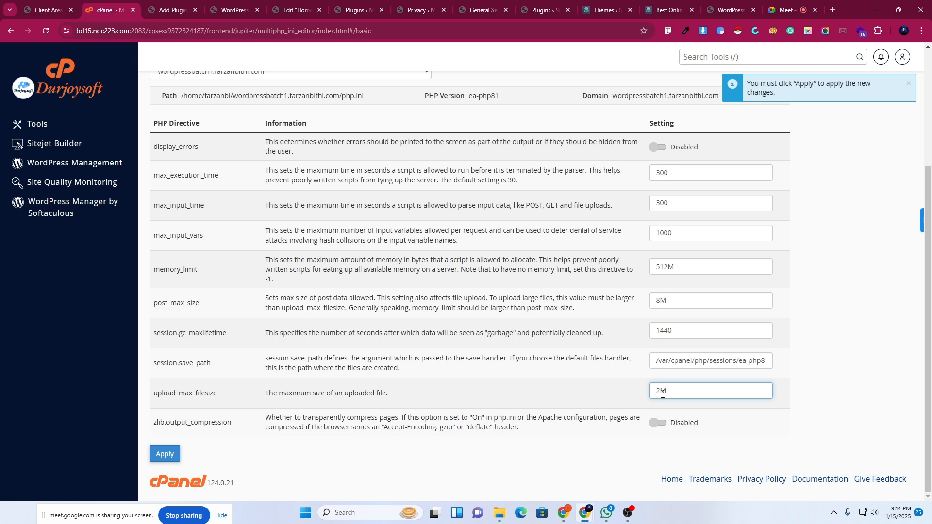
pyautogui.moveTo(660, 391); pyautogui.dragTo(656, 392)
pyautogui.write('512')
pyautogui.click(161, 457)
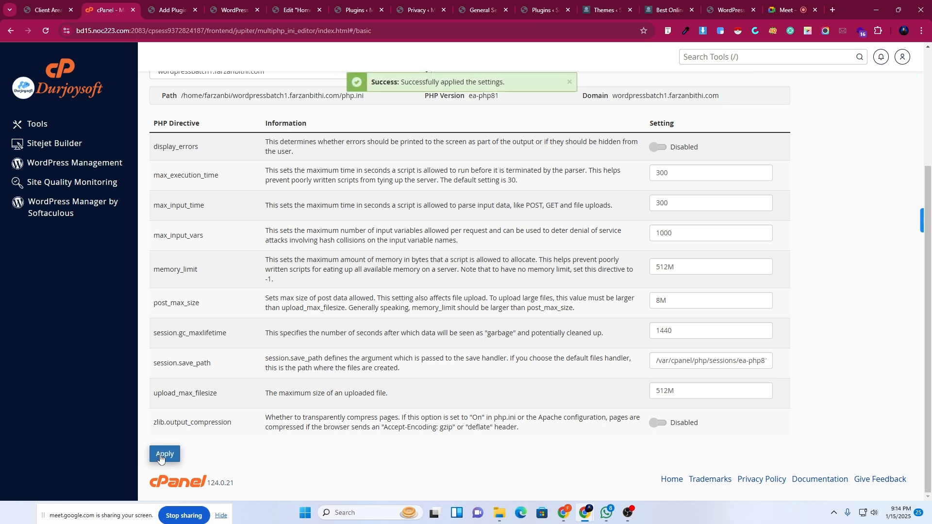
# Reload the WordPress upload error page and confirm resubmission to retry the Elementor Pro install.
pyautogui.click(236, 4)
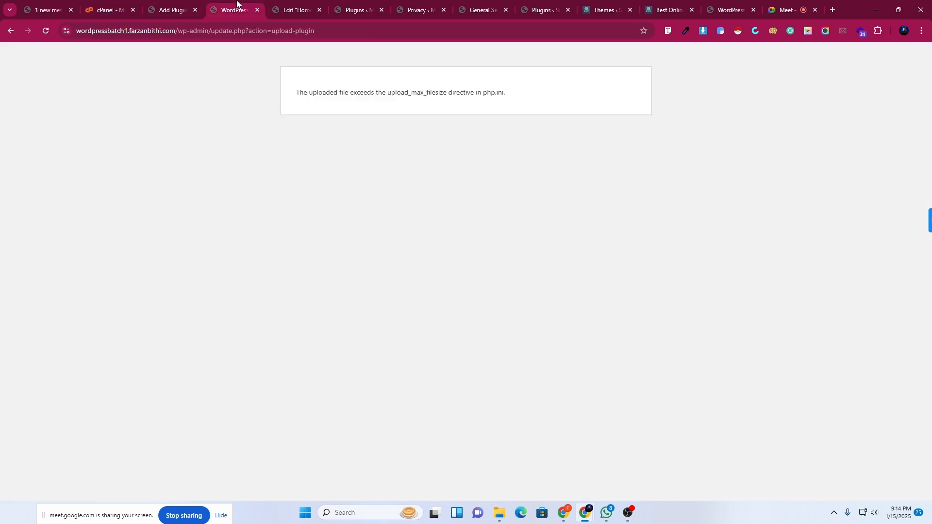
pyautogui.click(46, 31)
pyautogui.click(497, 113)
pyautogui.click(779, 3)
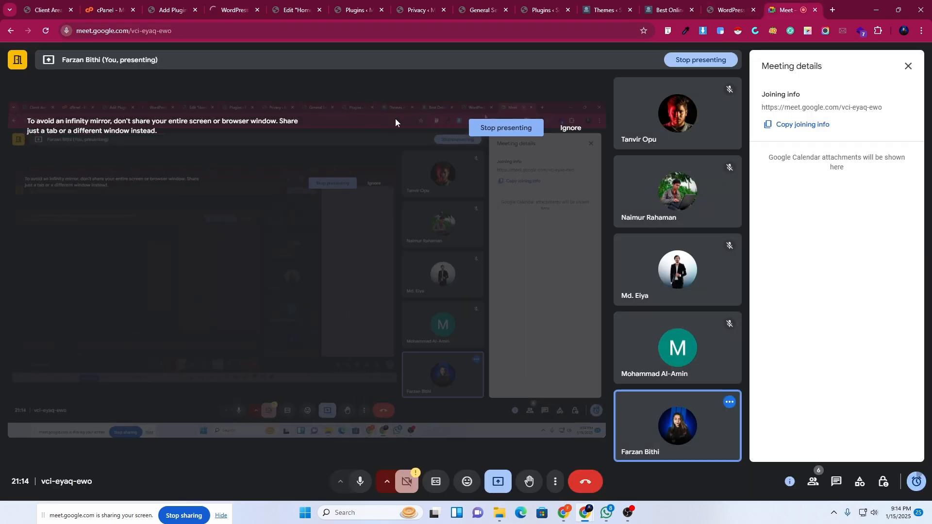
pyautogui.click(219, 7)
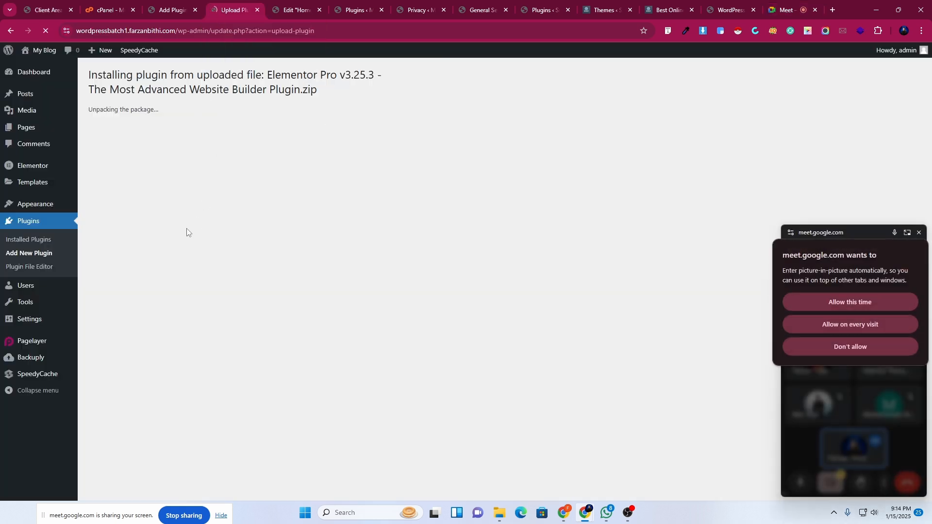
pyautogui.click(106, 7)
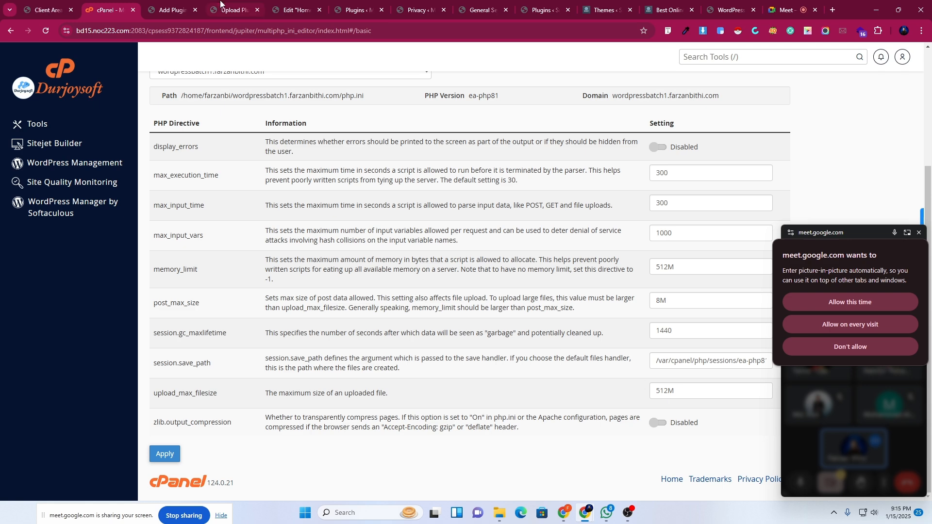
# Activate the freshly installed Elementor Pro 3.25.3 plugin from the upload result page.
pyautogui.click(232, 10)
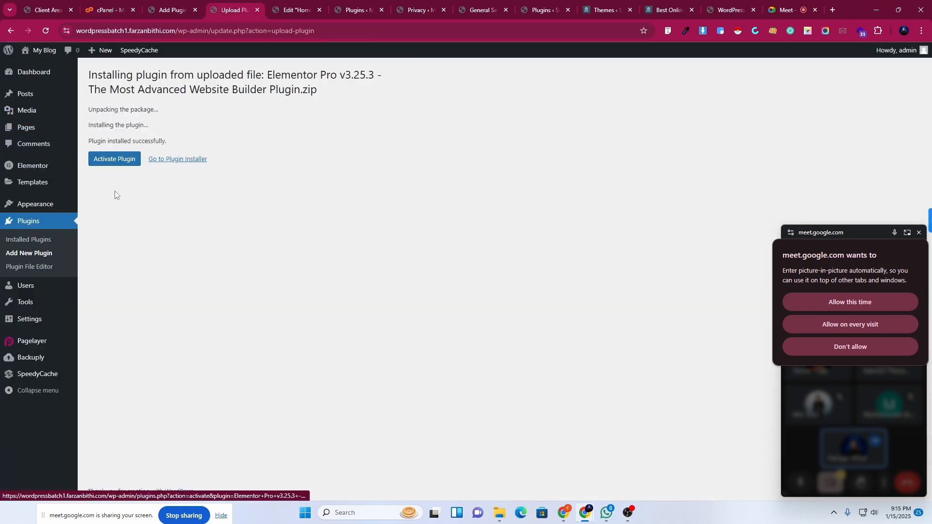
pyautogui.click(111, 163)
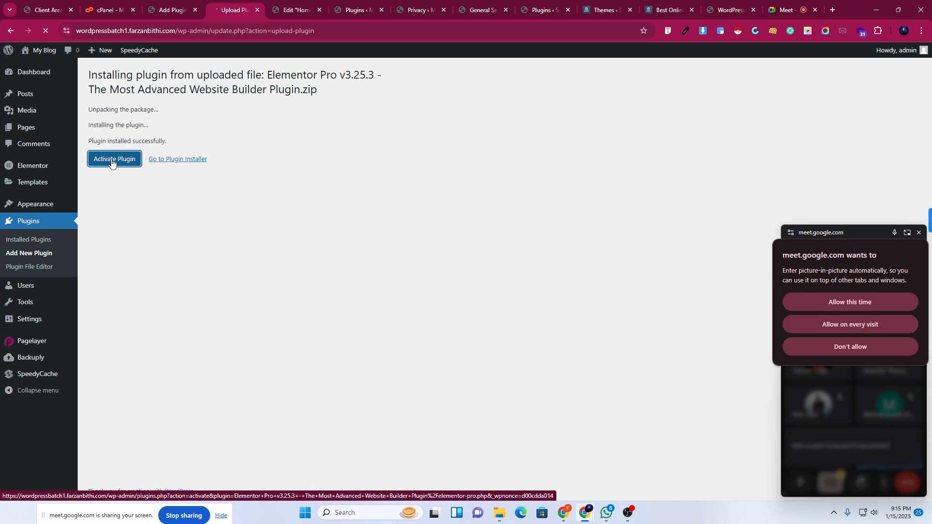
pyautogui.scroll(-2, 175, 352)
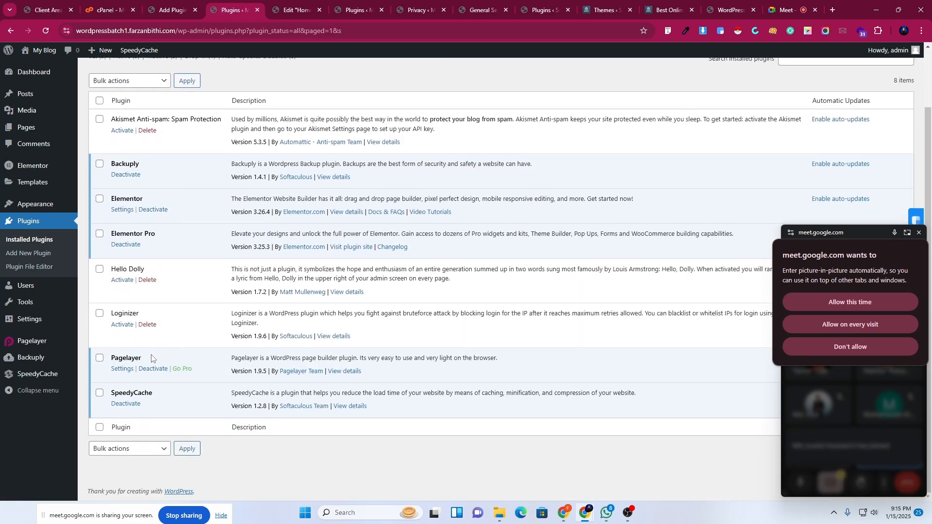
# Publish the Home page and open its preview in a new tab.
pyautogui.click(296, 5)
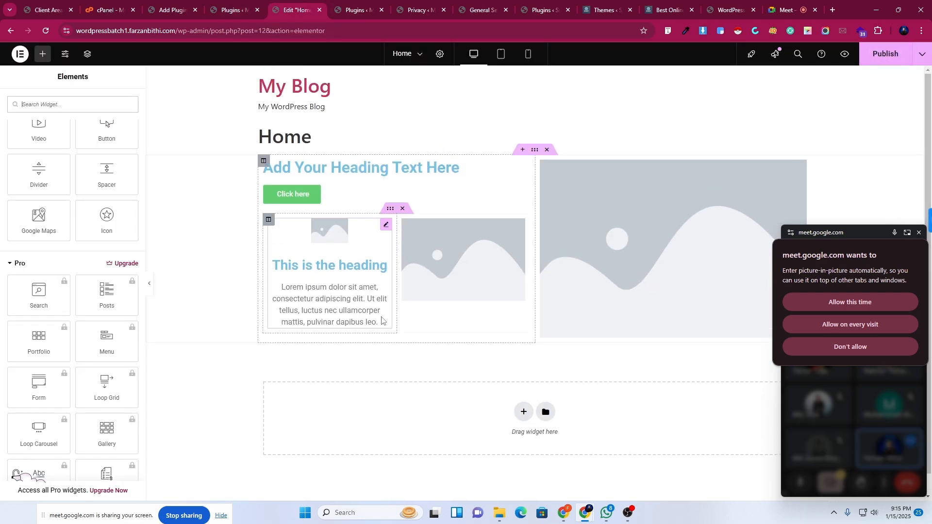
pyautogui.moveTo(873, 234); pyautogui.dragTo(838, 474)
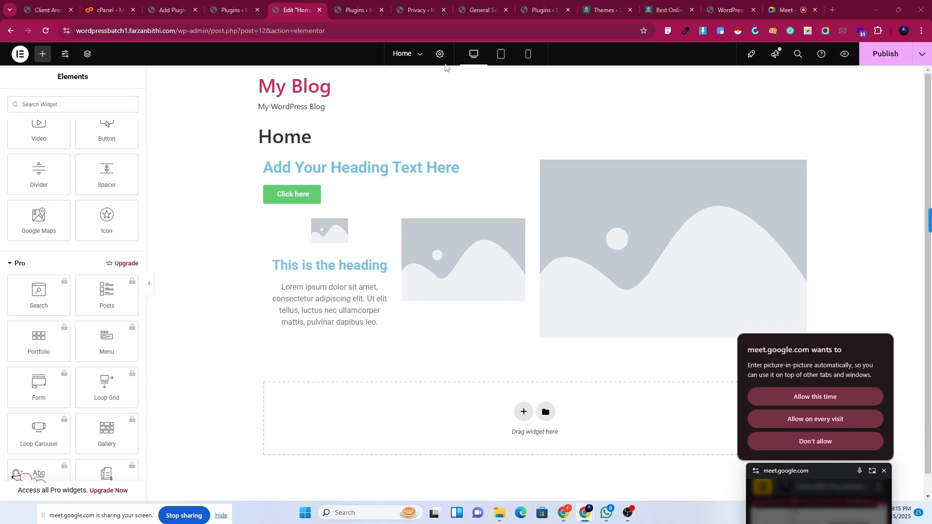
pyautogui.click(891, 55)
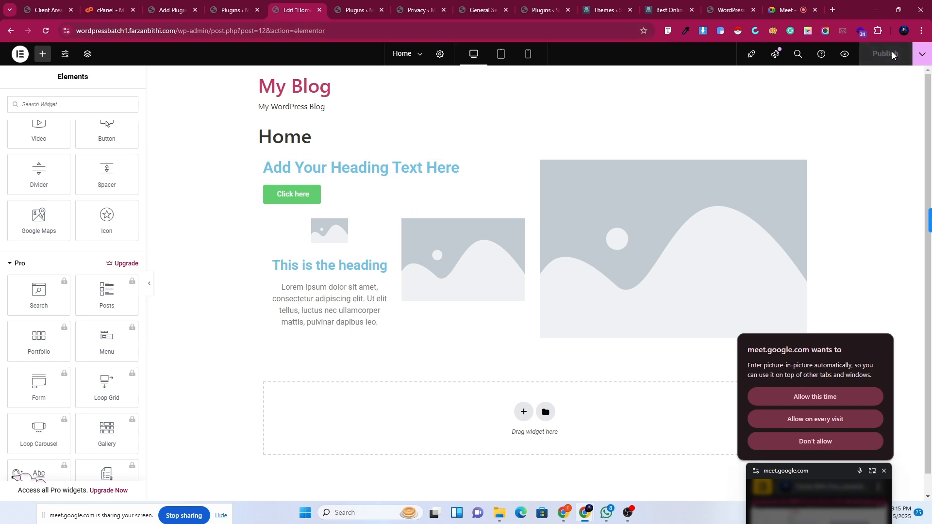
pyautogui.click(845, 53)
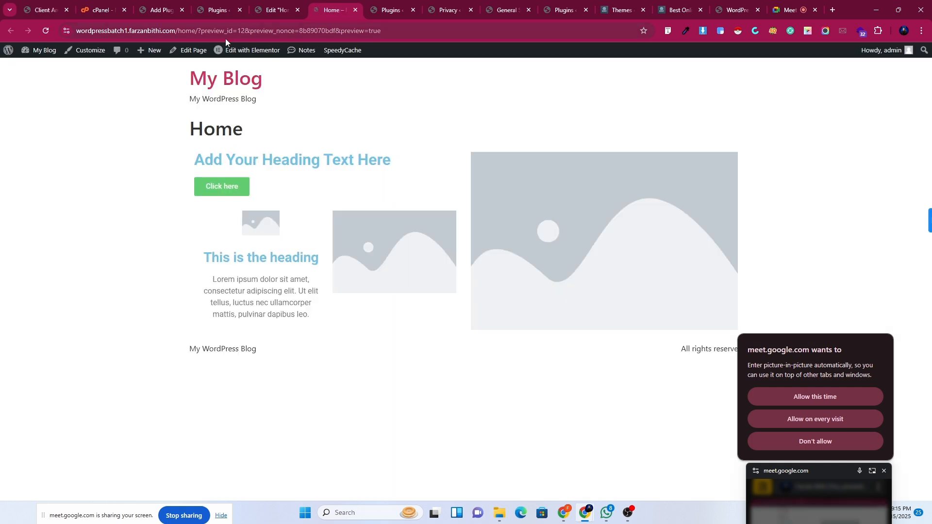
# Reload the Home page editor so the Pro widgets appear in the panel.
pyautogui.click(278, 10)
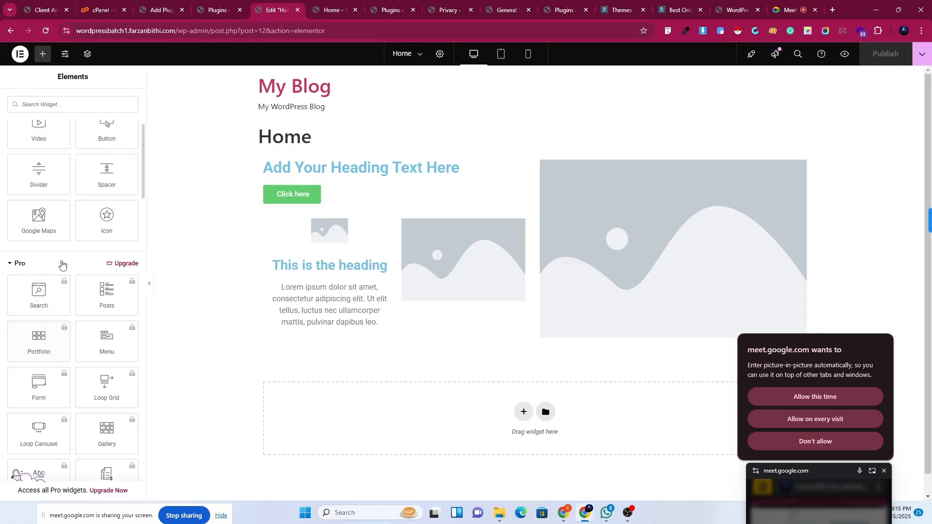
pyautogui.scroll(-4, 69, 391)
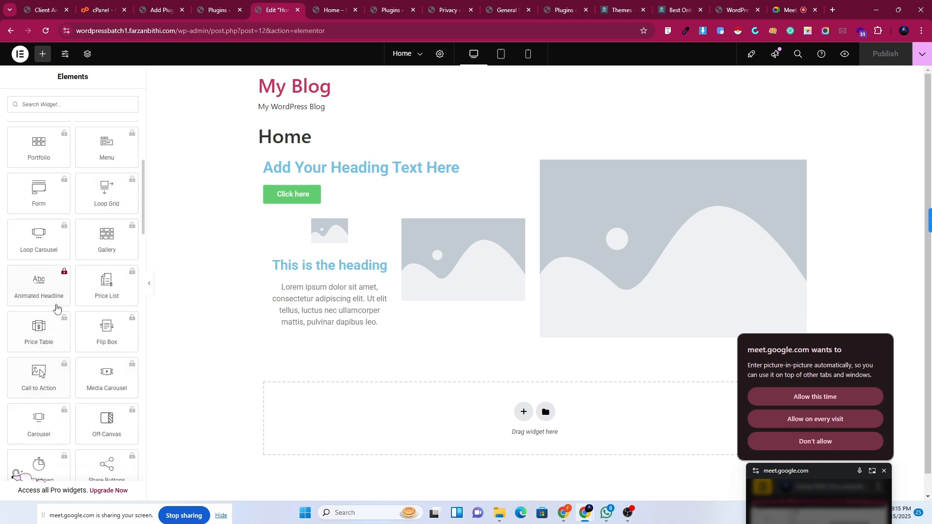
pyautogui.scroll(3, 62, 391)
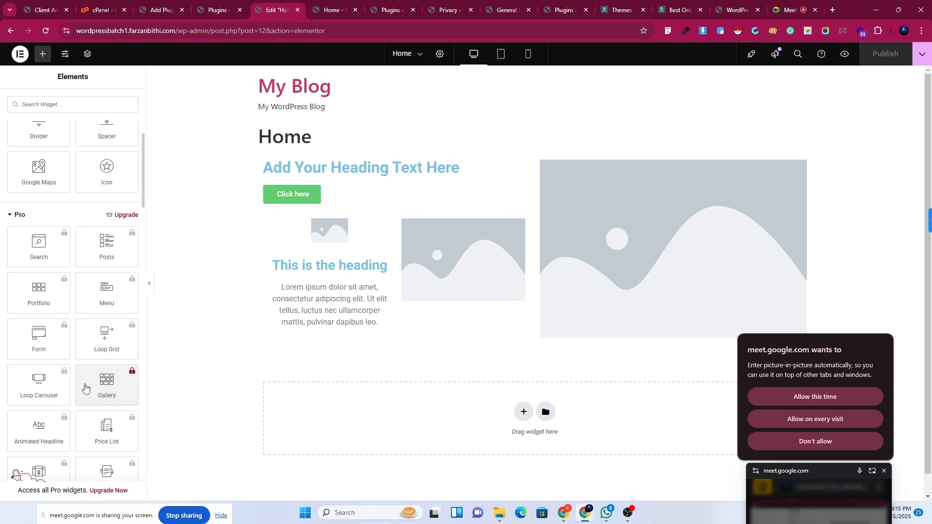
pyautogui.scroll(-4, 85, 387)
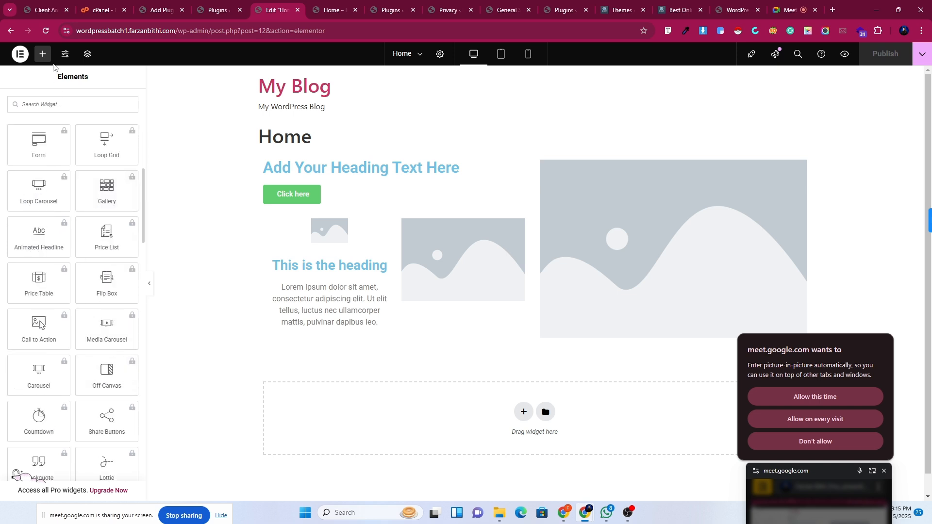
pyautogui.click(45, 31)
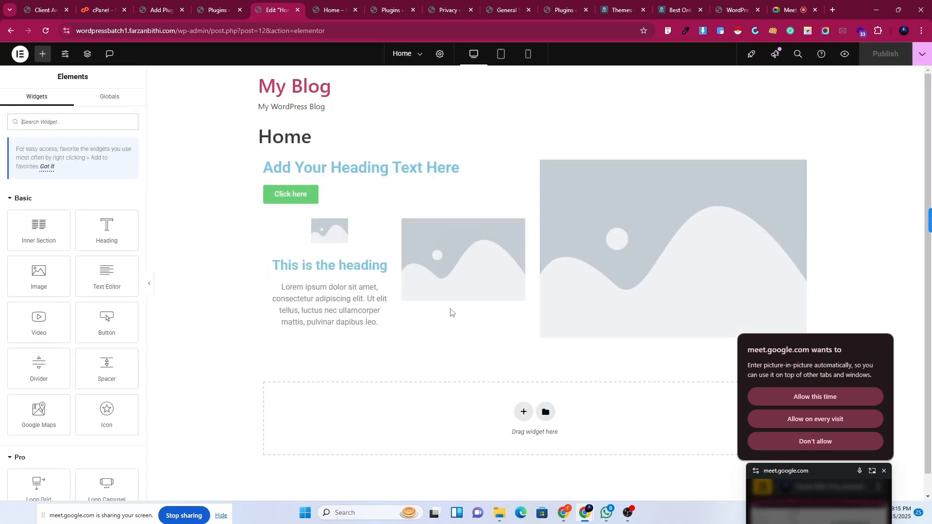
# Place a Pro Posts widget below the middle image.
pyautogui.scroll(-3, 81, 369)
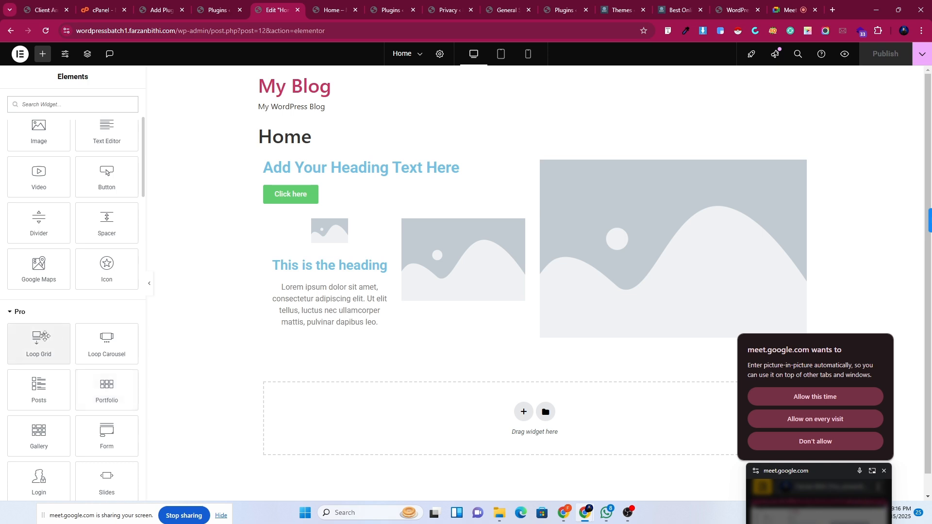
pyautogui.scroll(-3, 62, 342)
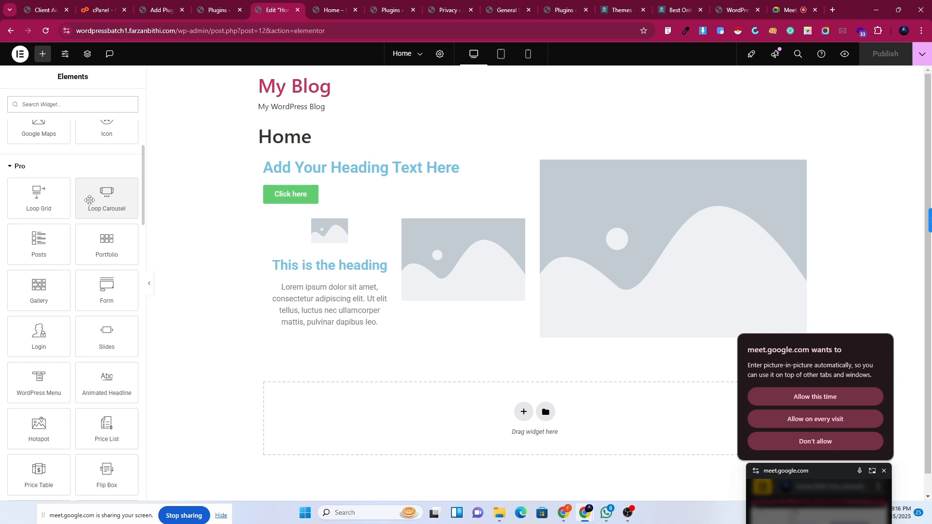
pyautogui.moveTo(39, 242); pyautogui.dragTo(402, 279)
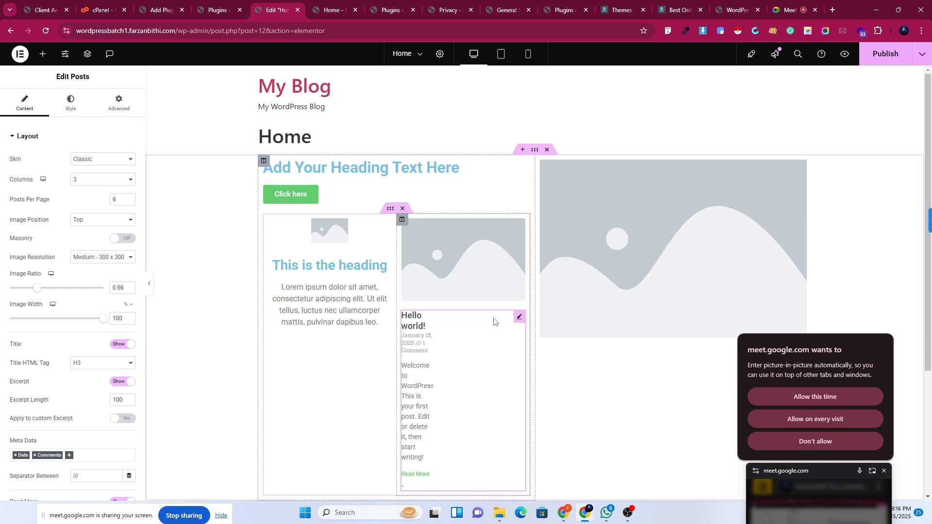
pyautogui.scroll(-2, 469, 354)
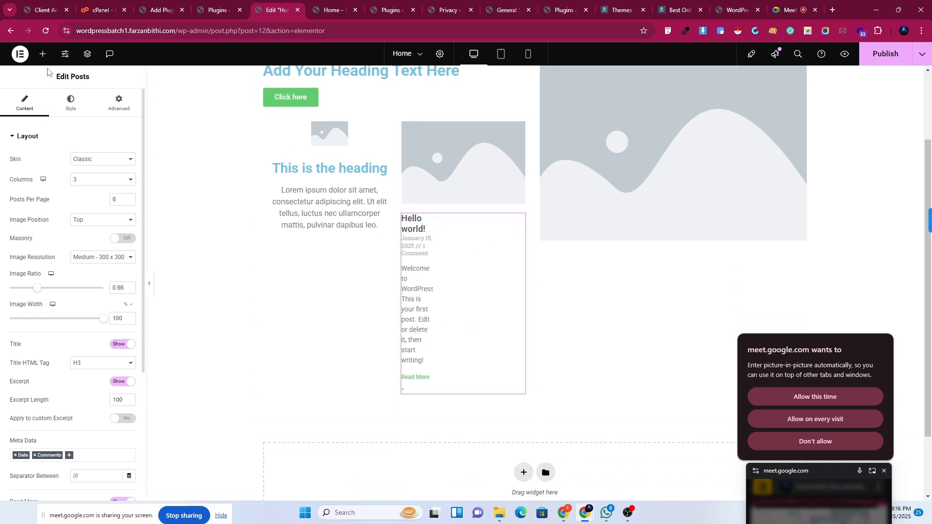
# Add a Portfolio widget (3 columns, 6 posts) beneath the posts, allowing meeting picture-in-picture once.
pyautogui.click(43, 55)
pyautogui.scroll(-5, 29, 310)
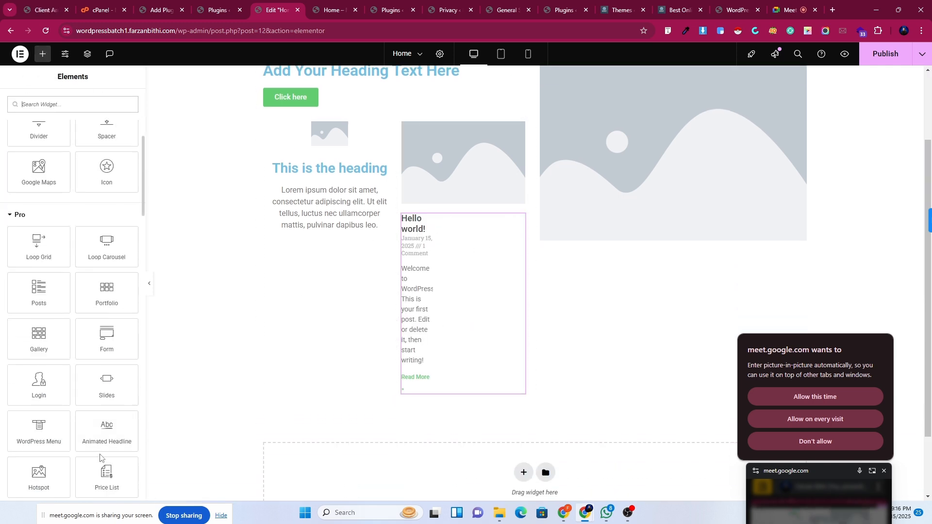
pyautogui.scroll(-2, 97, 427)
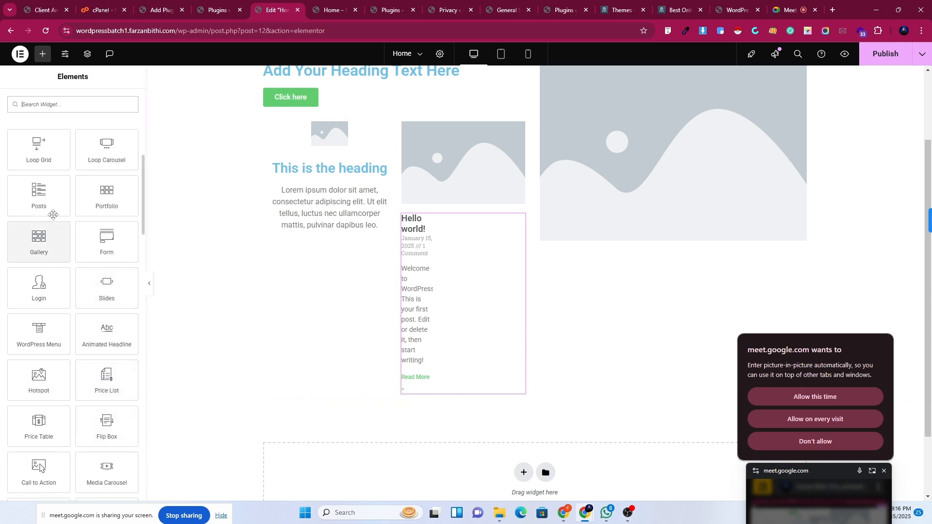
pyautogui.moveTo(104, 199); pyautogui.dragTo(398, 394)
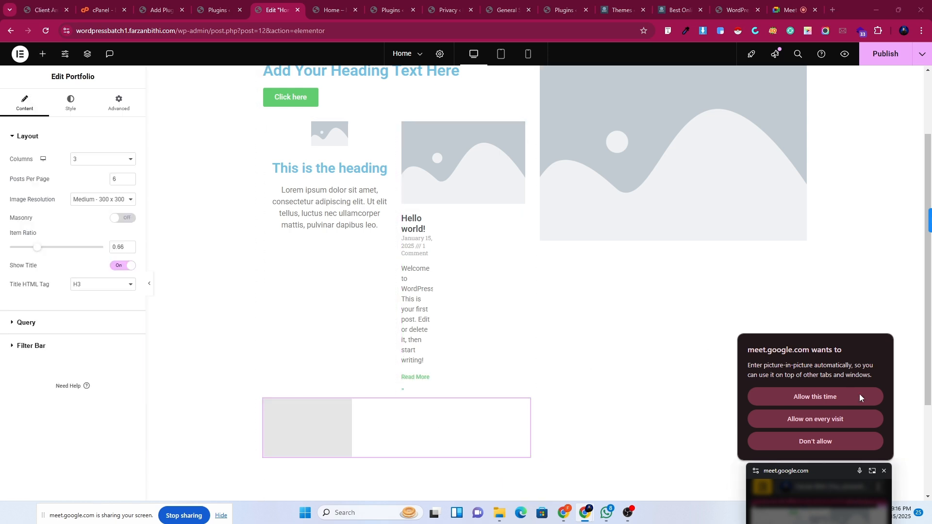
pyautogui.click(800, 397)
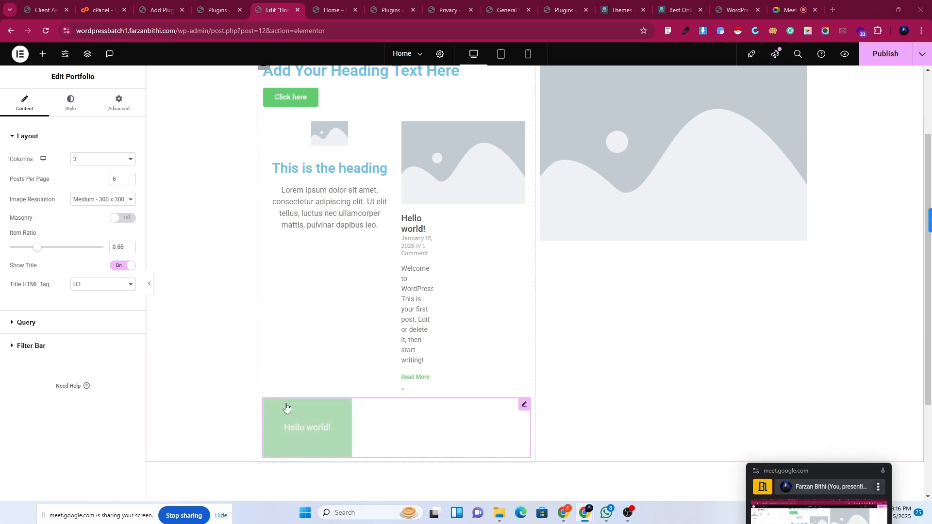
pyautogui.scroll(-3, 287, 408)
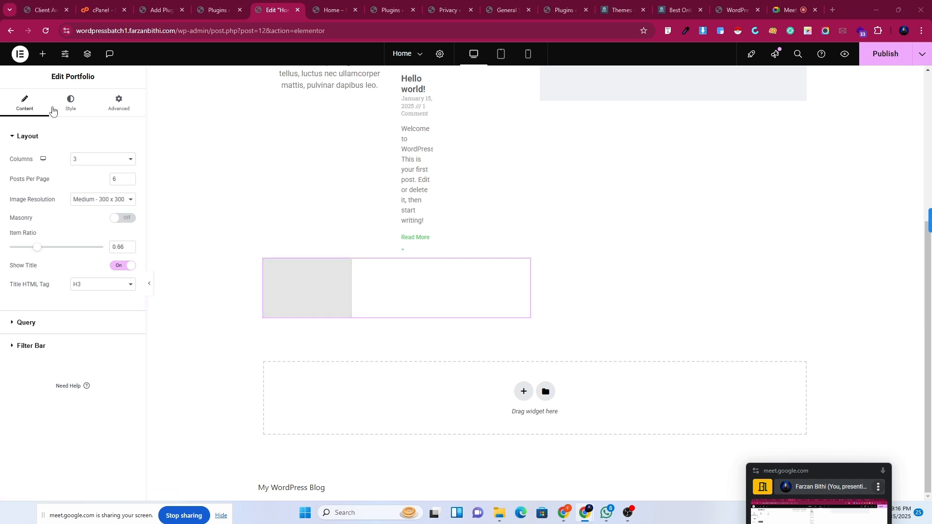
pyautogui.click(42, 55)
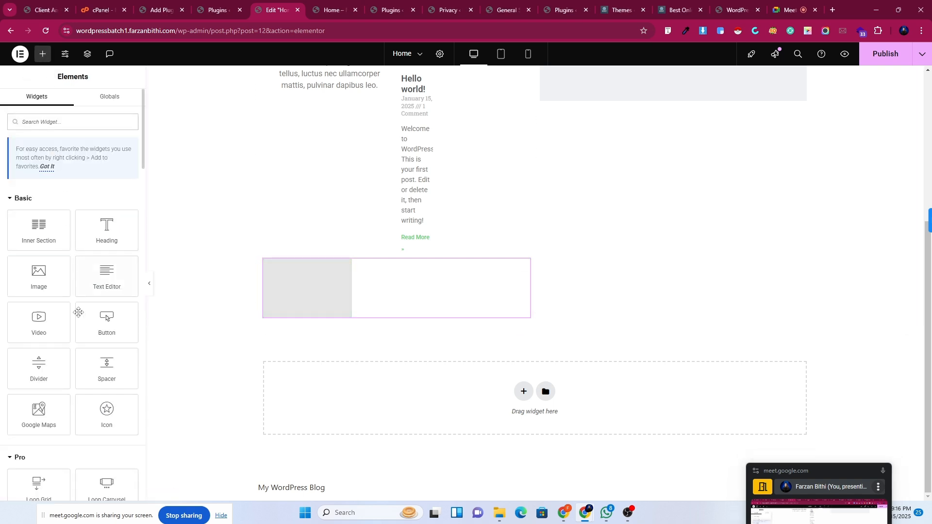
pyautogui.scroll(-8, 78, 312)
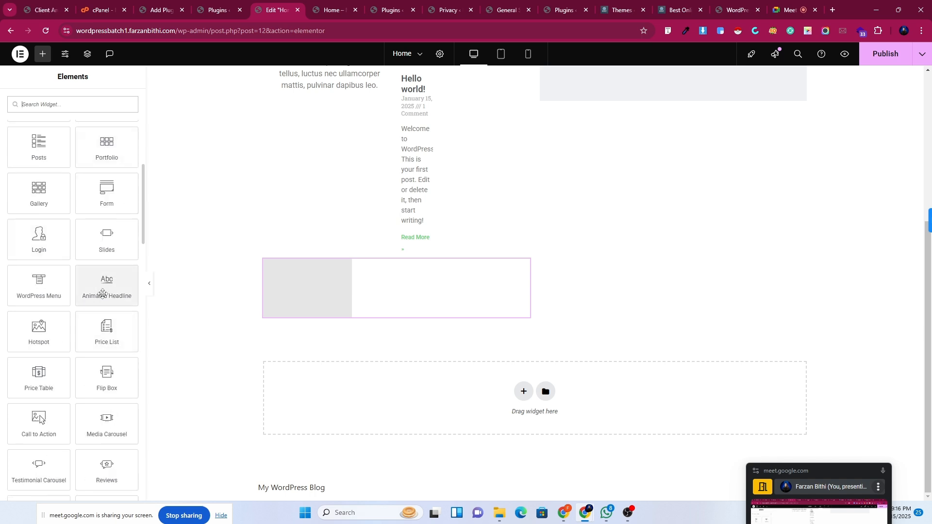
# Create a new single-column section and drop a Gallery widget into it.
pyautogui.click(523, 391)
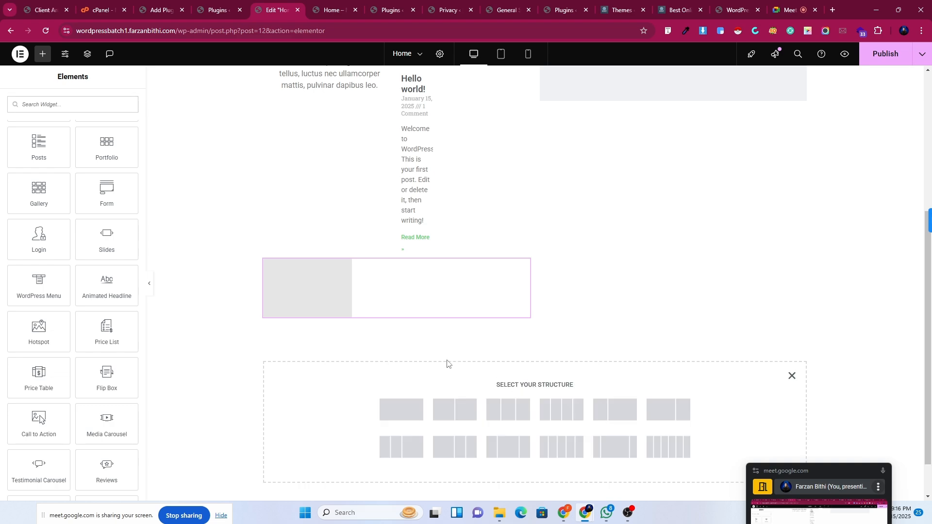
pyautogui.click(393, 420)
pyautogui.scroll(5, 445, 407)
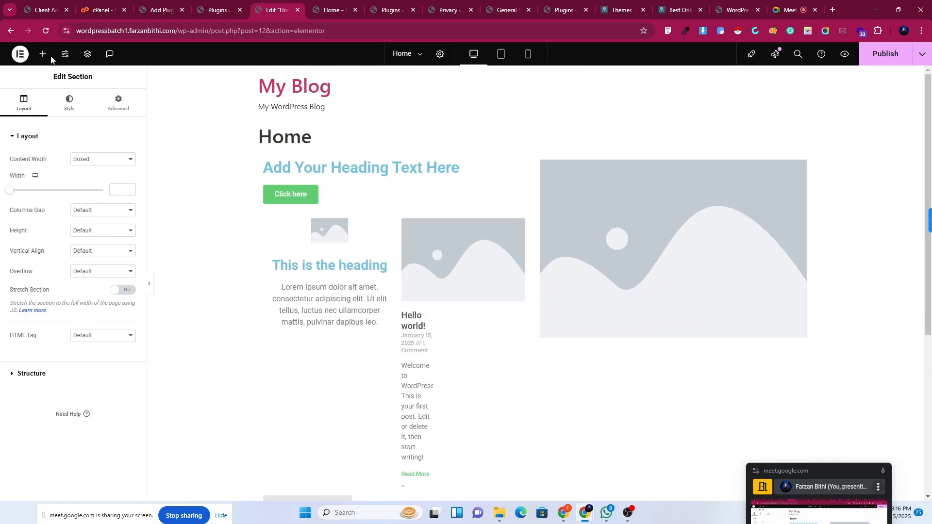
pyautogui.click(43, 53)
pyautogui.scroll(-5, 553, 362)
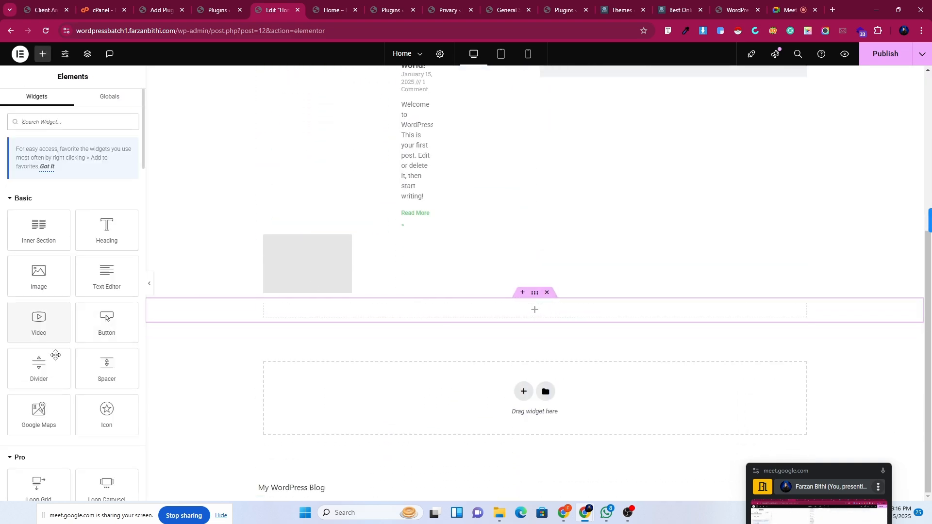
pyautogui.scroll(-6, 74, 427)
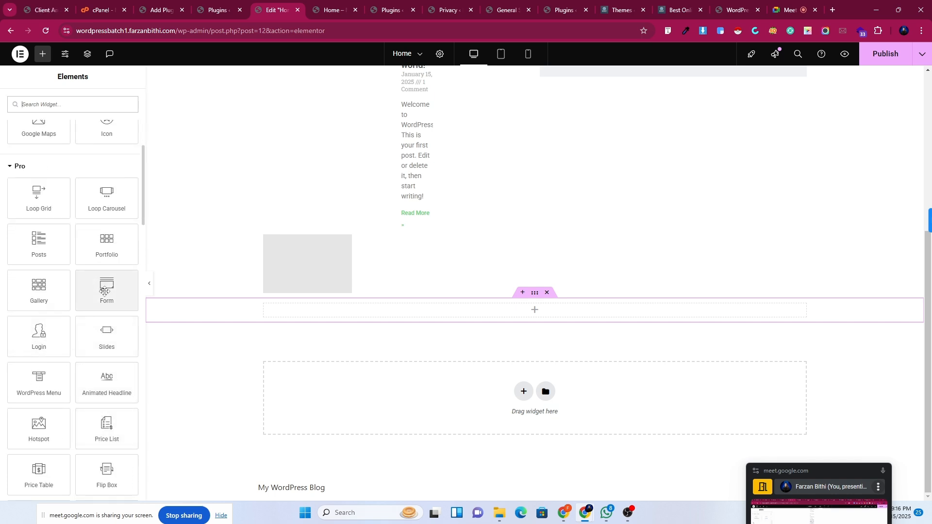
pyautogui.moveTo(50, 286); pyautogui.dragTo(464, 307)
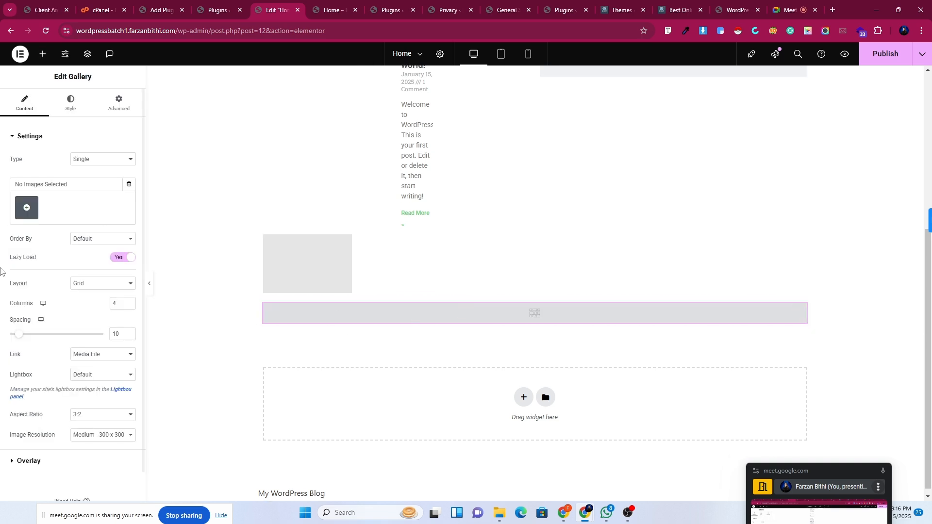
# Fill the gallery with the cPanel thumbnail and a newly uploaded 'website manual migration' image.
pyautogui.click(24, 213)
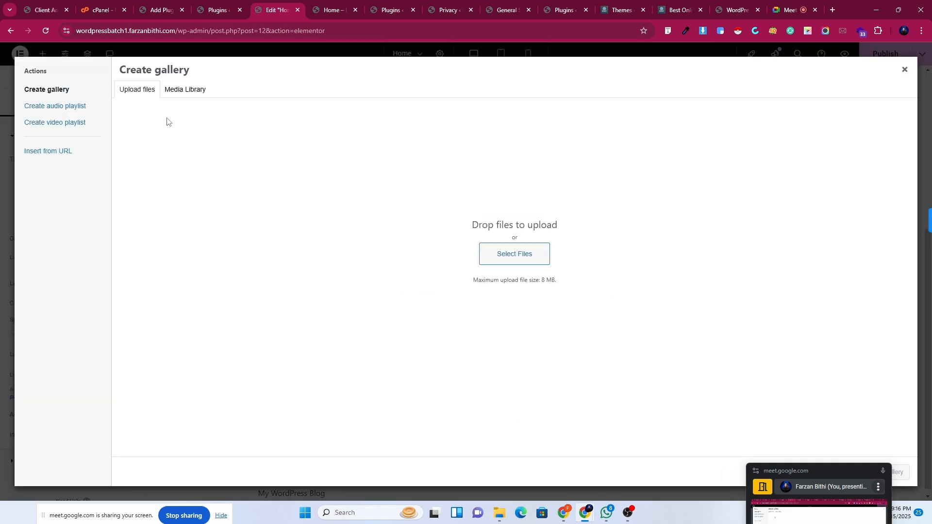
pyautogui.click(183, 92)
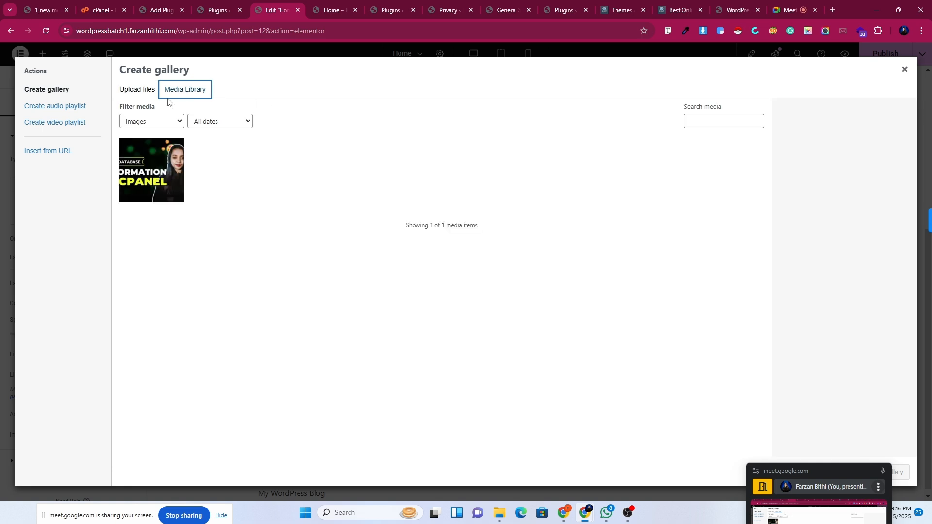
pyautogui.click(140, 165)
pyautogui.click(138, 91)
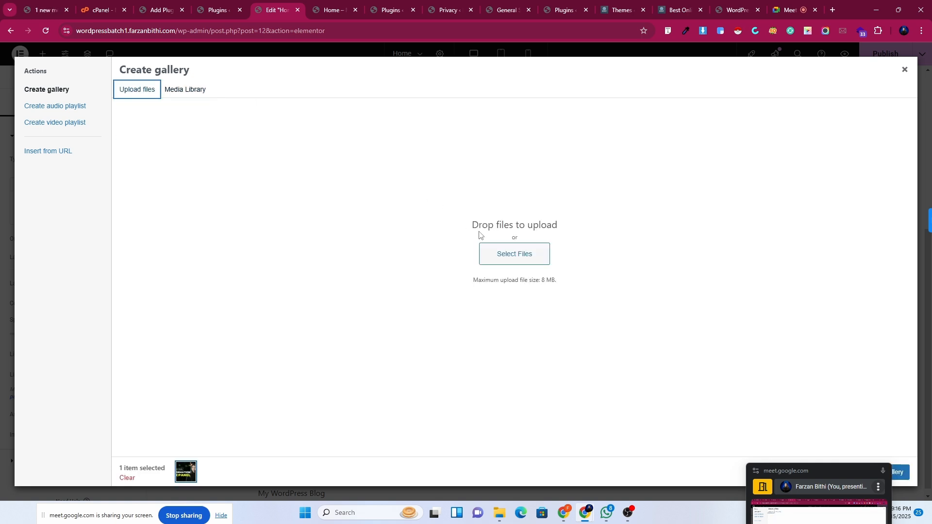
pyautogui.click(502, 253)
pyautogui.click(133, 126)
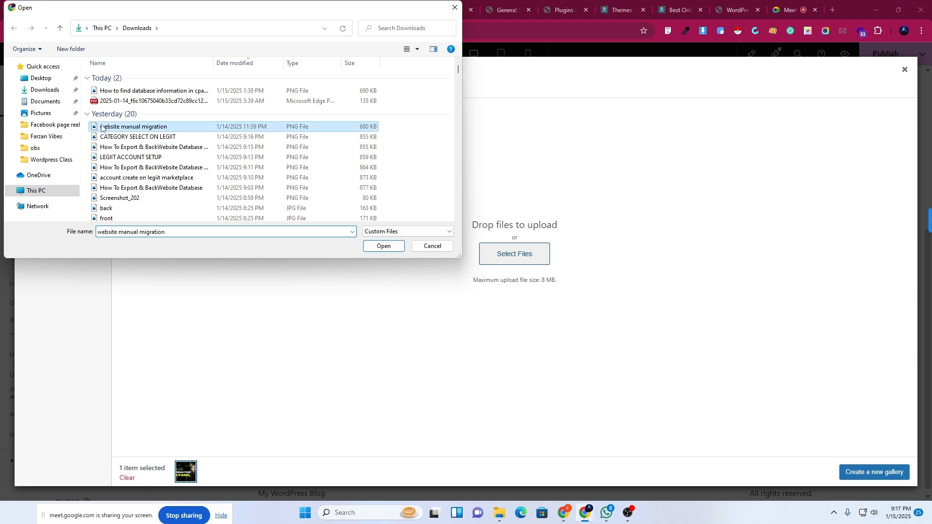
pyautogui.click(384, 246)
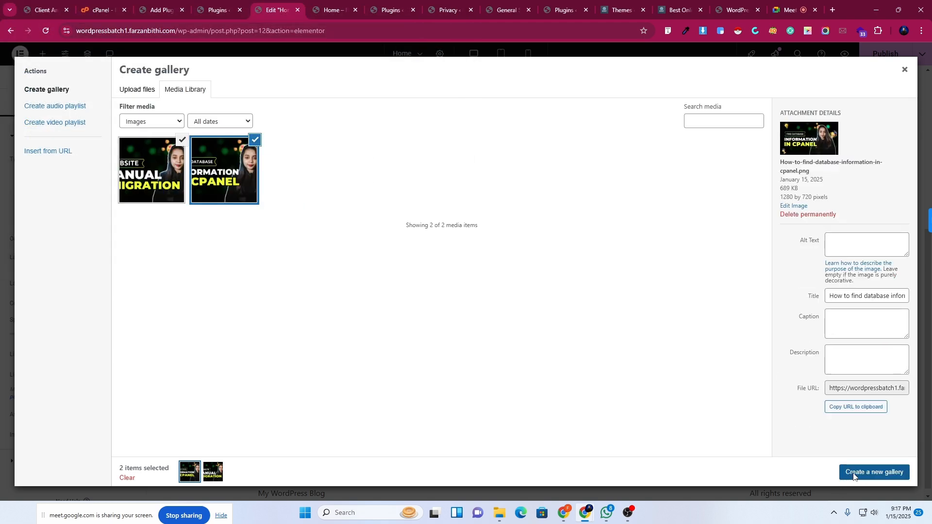
pyautogui.click(853, 476)
pyautogui.click(877, 472)
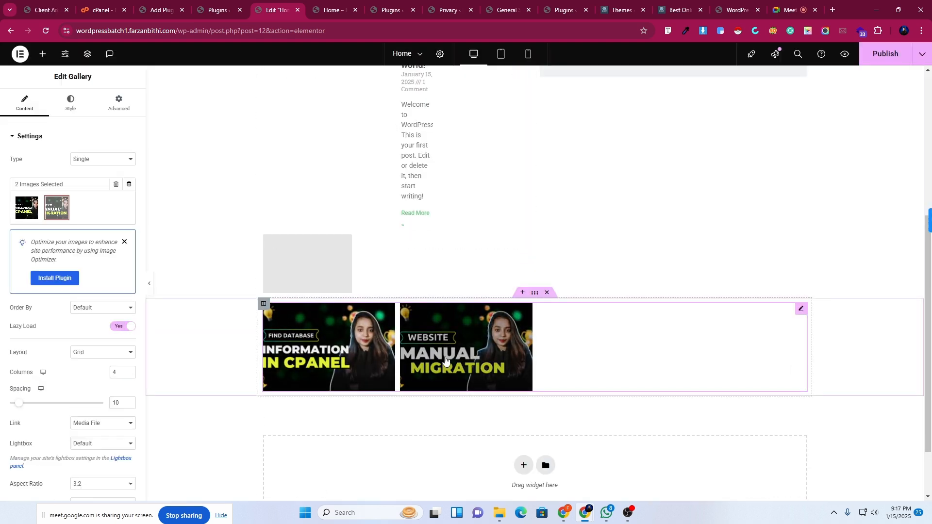
# Switch the gallery layout to Justified, then to Masonry.
pyautogui.click(93, 353)
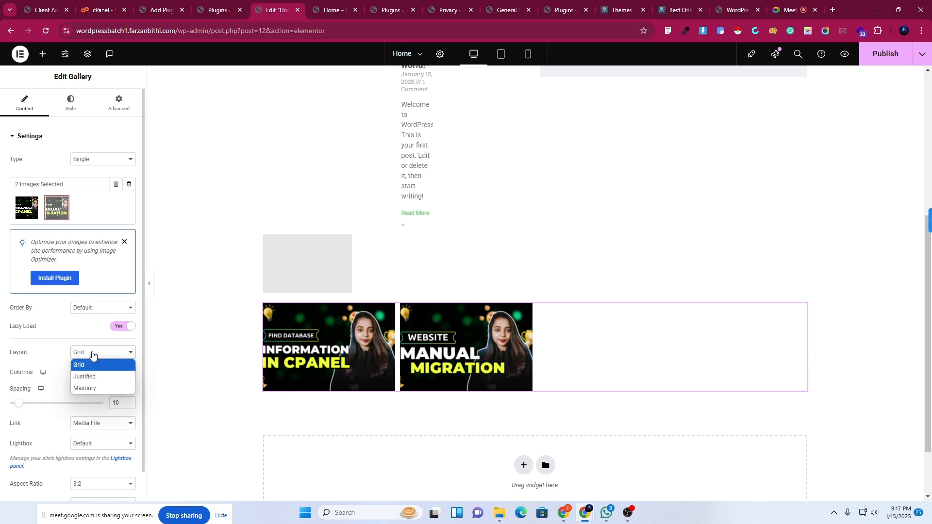
pyautogui.click(87, 377)
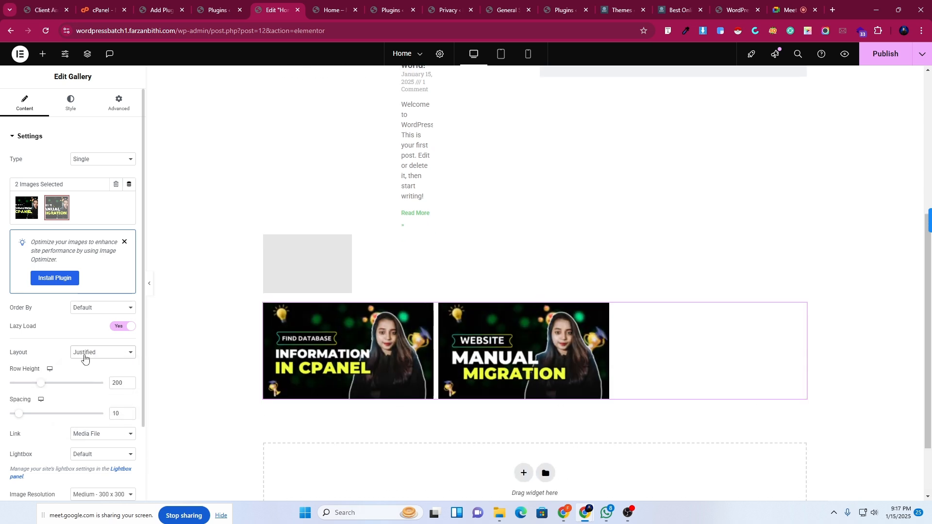
pyautogui.click(84, 358)
pyautogui.click(85, 387)
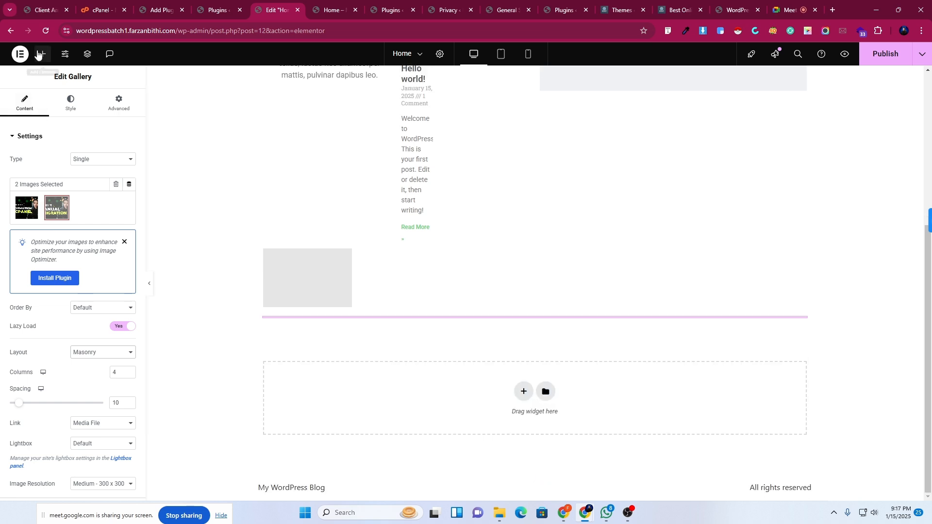
pyautogui.click(42, 55)
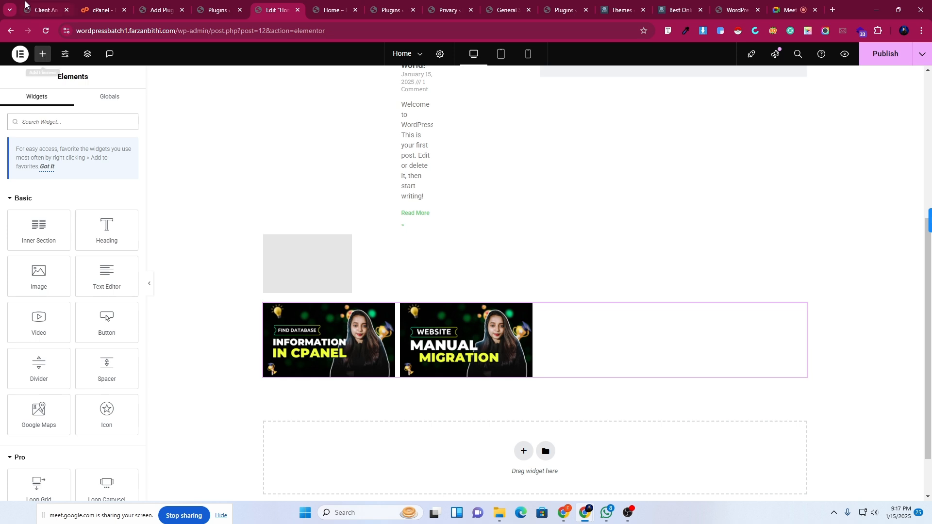
# Add an Animated Headline below the gallery with Rotating style, trying Flip then settling on Blinds.
pyautogui.scroll(-9, 113, 428)
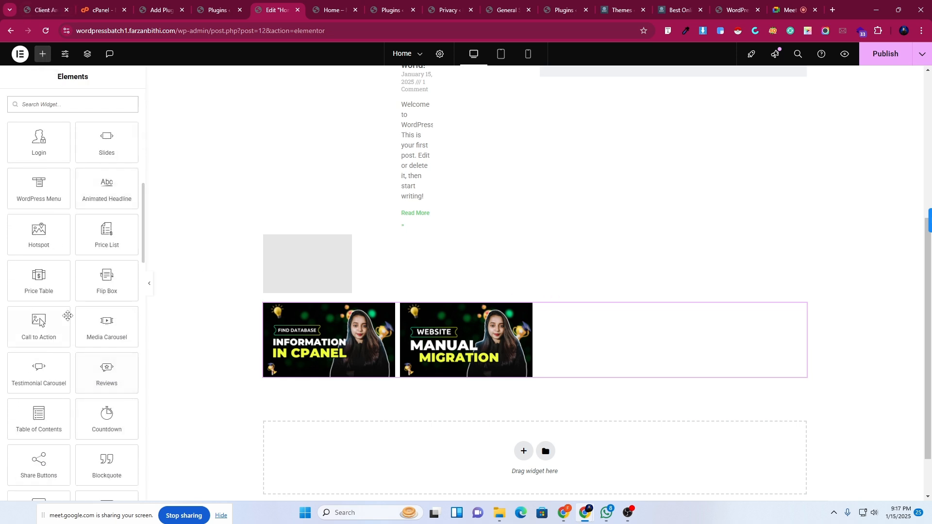
pyautogui.moveTo(107, 189); pyautogui.dragTo(437, 374)
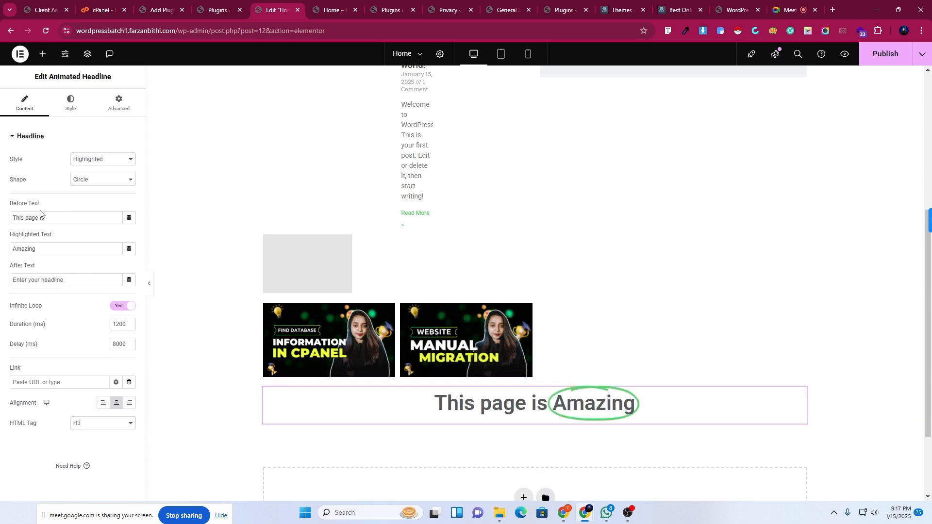
pyautogui.click(86, 163)
pyautogui.click(87, 183)
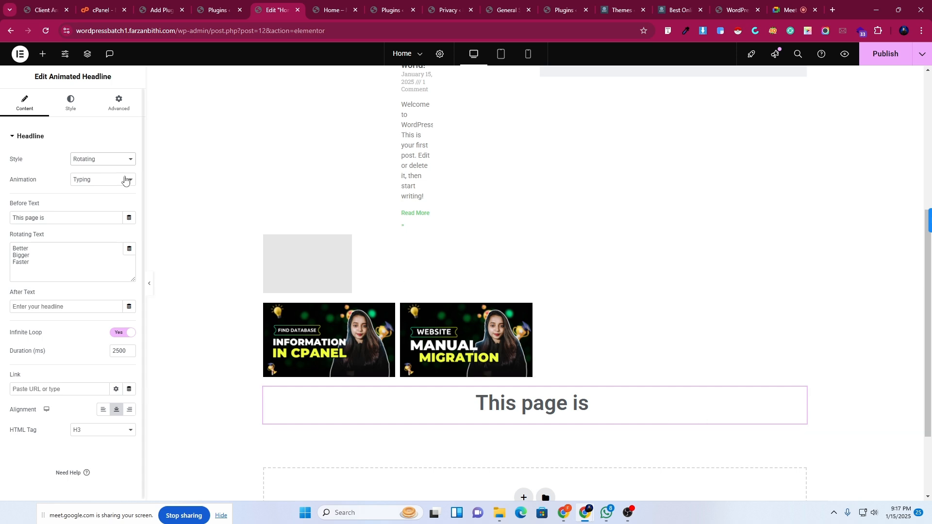
pyautogui.click(82, 181)
pyautogui.click(81, 215)
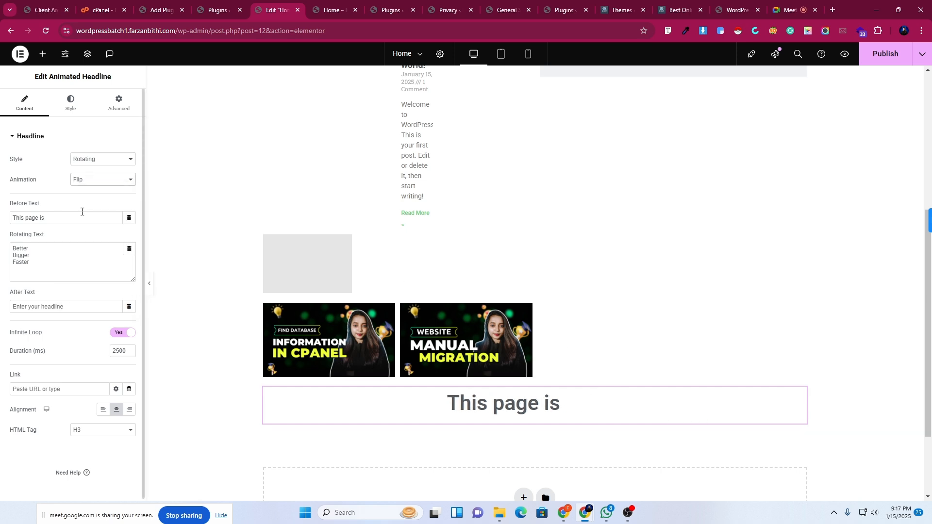
pyautogui.click(90, 183)
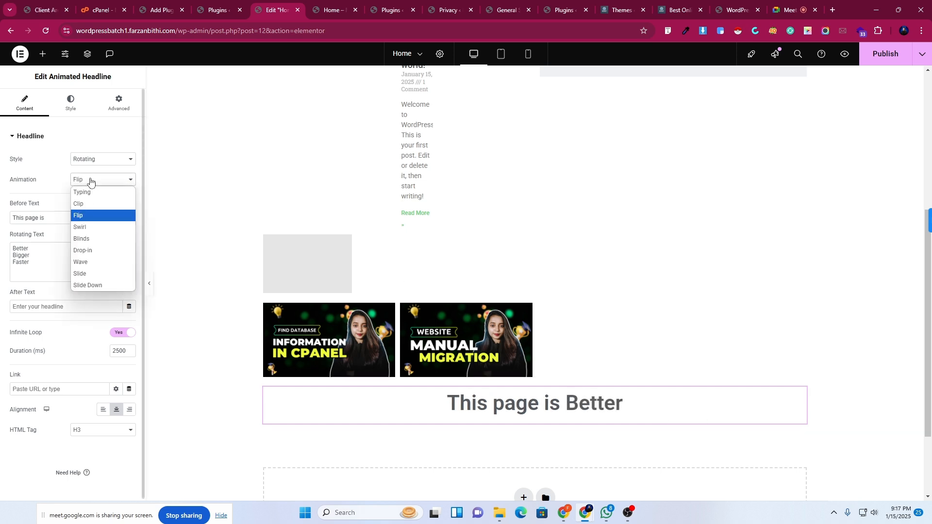
pyautogui.click(82, 240)
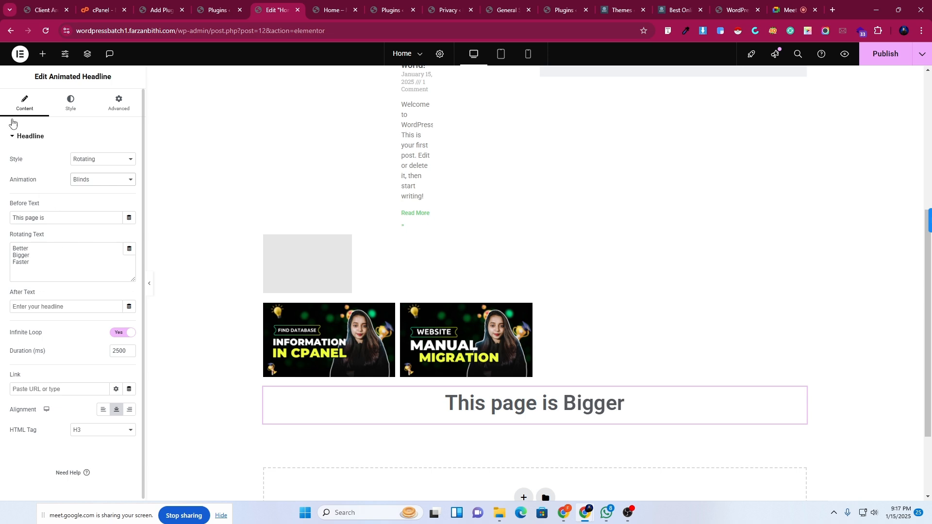
pyautogui.click(43, 54)
pyautogui.scroll(-10, 116, 347)
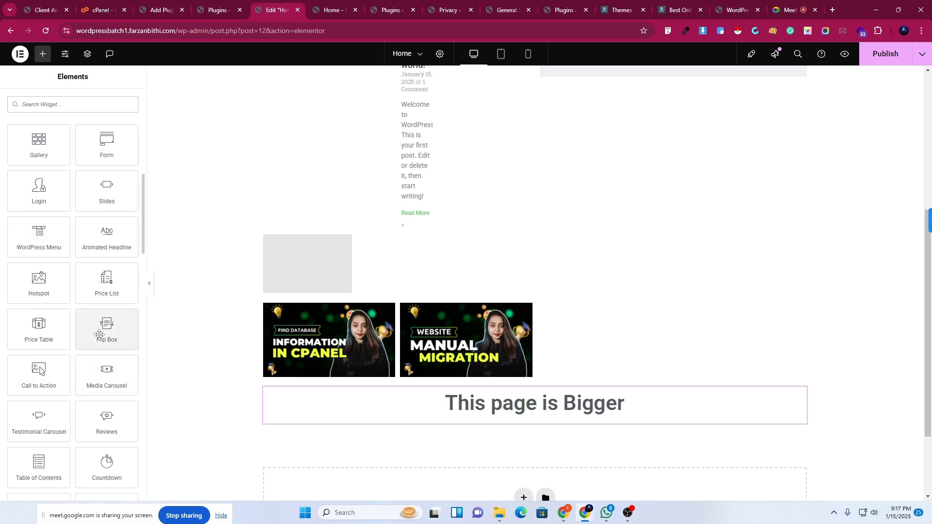
# Drop a Flip Box below the animated headline, showing a star front and Click Here back.
pyautogui.moveTo(107, 334); pyautogui.dragTo(427, 423)
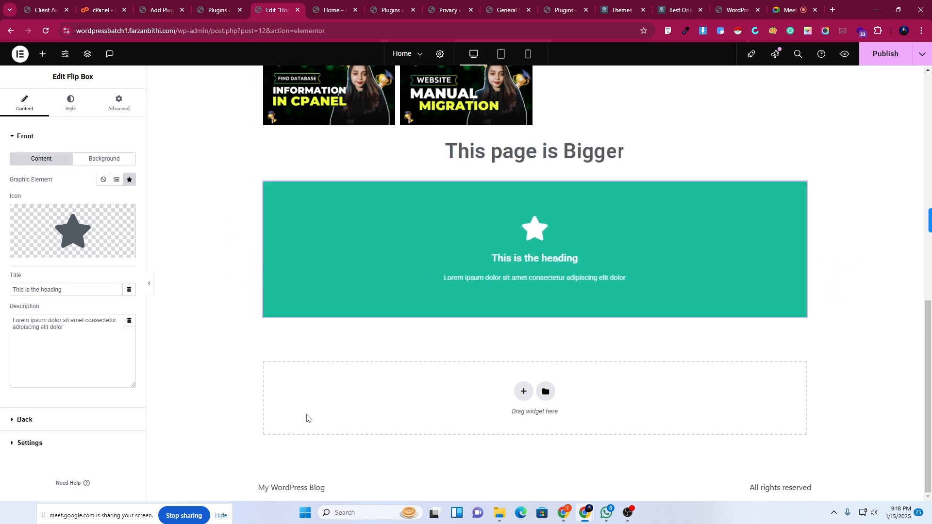
# Add a Testimonial Carousel below the flip box and preview its second and third slides.
pyautogui.click(43, 56)
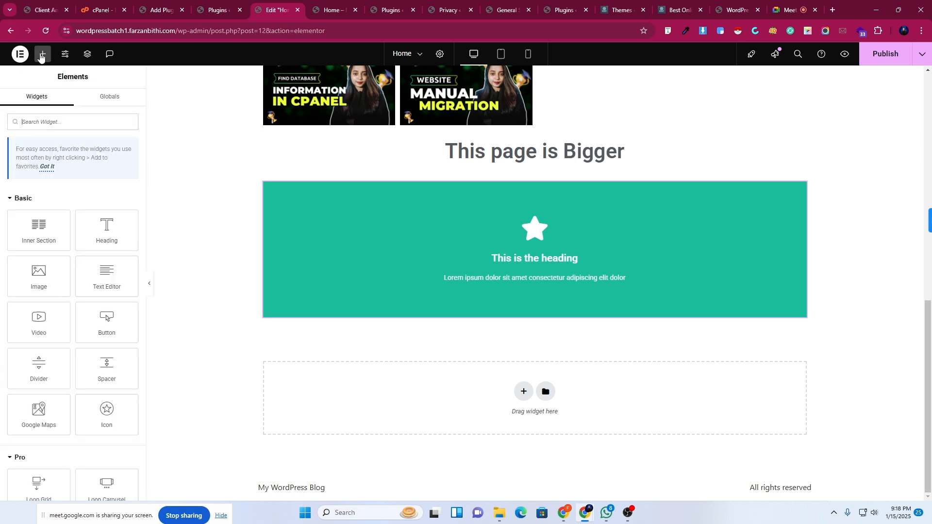
pyautogui.scroll(-10, 32, 401)
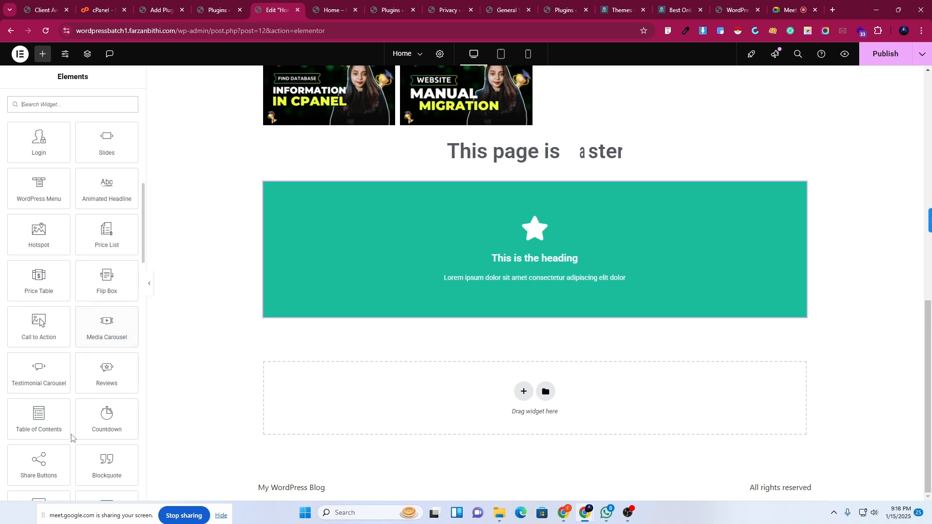
pyautogui.scroll(-3, 53, 427)
pyautogui.moveTo(39, 228); pyautogui.dragTo(523, 313)
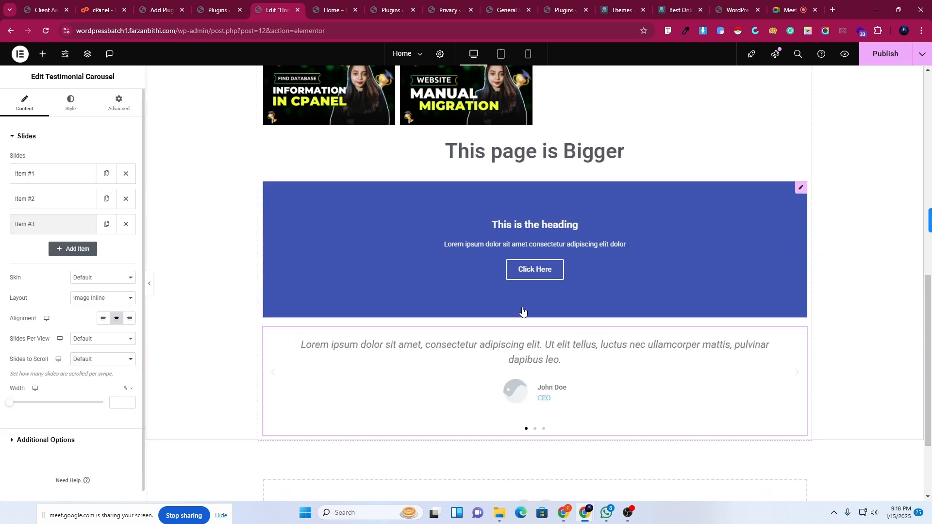
pyautogui.click(535, 429)
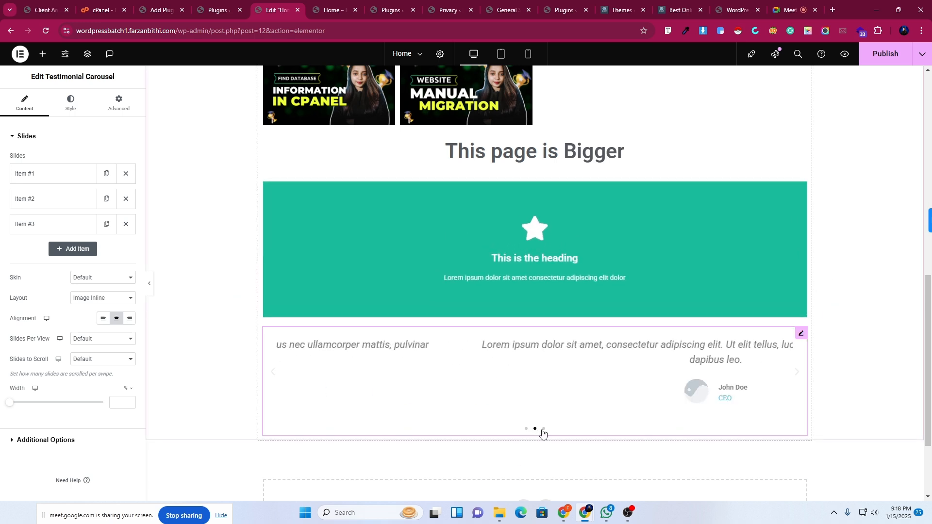
pyautogui.click(544, 428)
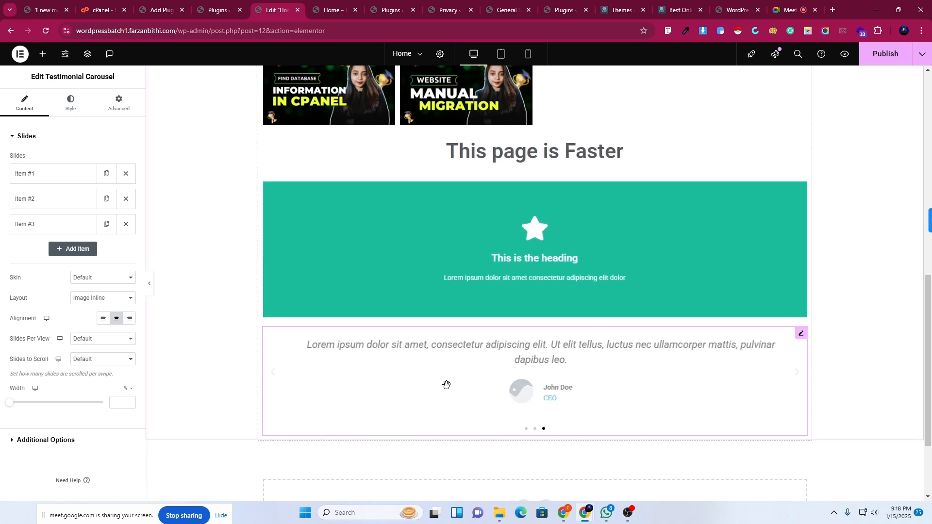
# Add a Facebook Like button widget beneath the testimonial carousel.
pyautogui.click(43, 54)
pyautogui.scroll(-10, 84, 429)
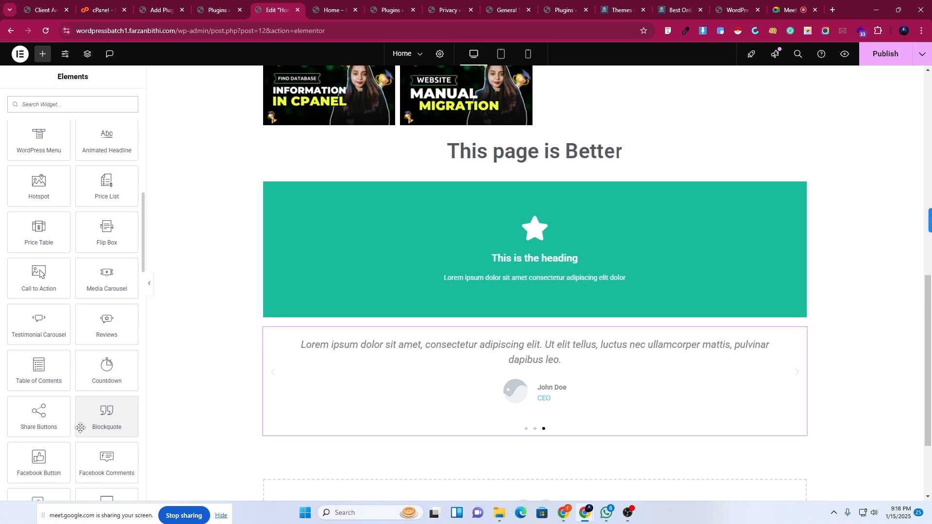
pyautogui.scroll(-2, 88, 327)
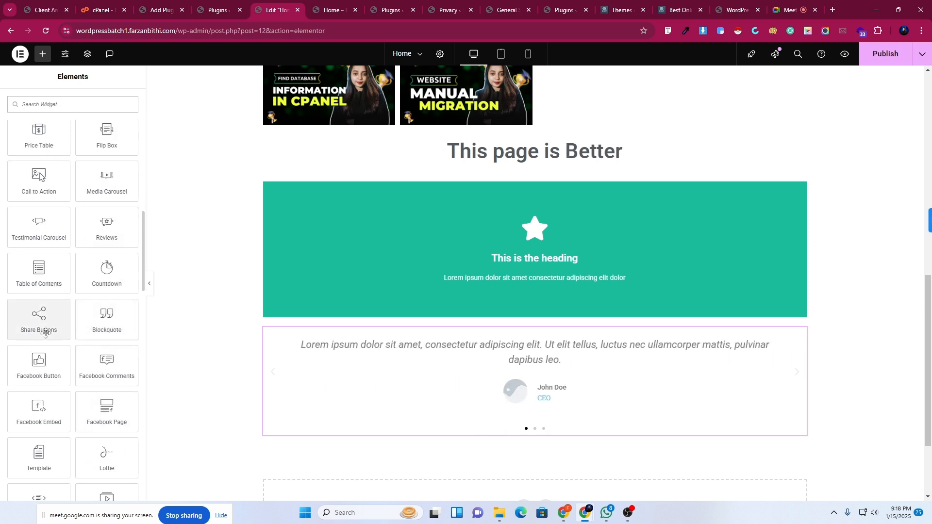
pyautogui.scroll(-1, 39, 326)
pyautogui.moveTo(38, 322); pyautogui.dragTo(451, 436)
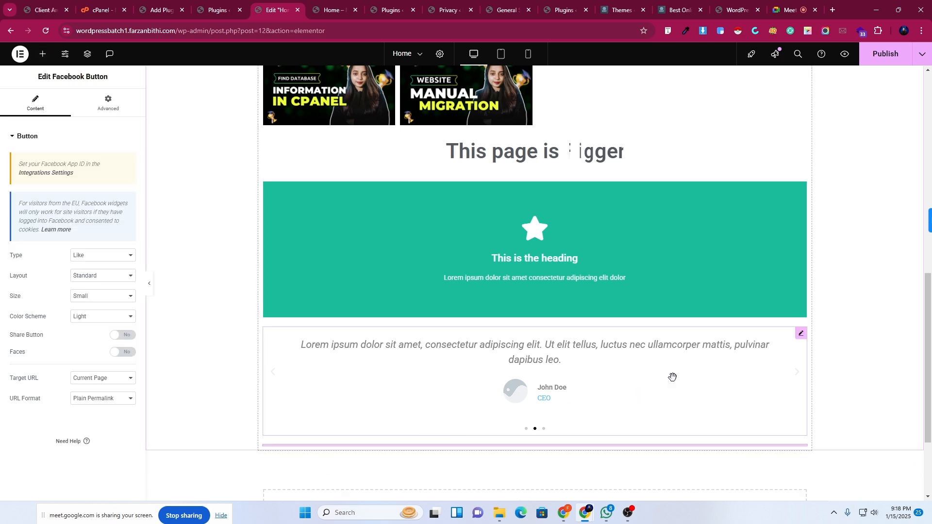
# Scroll past the rendered Facebook Like button and browse down the Elements widget list.
pyautogui.scroll(-3, 517, 352)
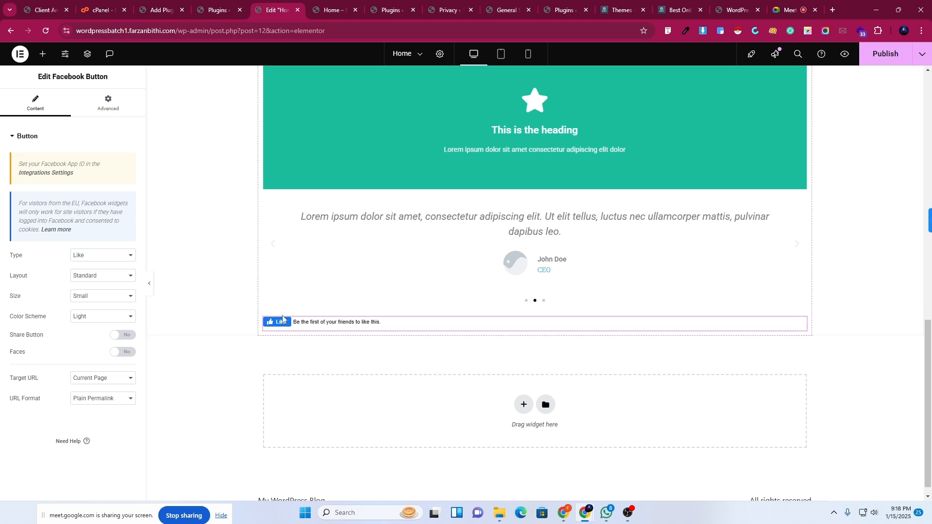
pyautogui.click(43, 61)
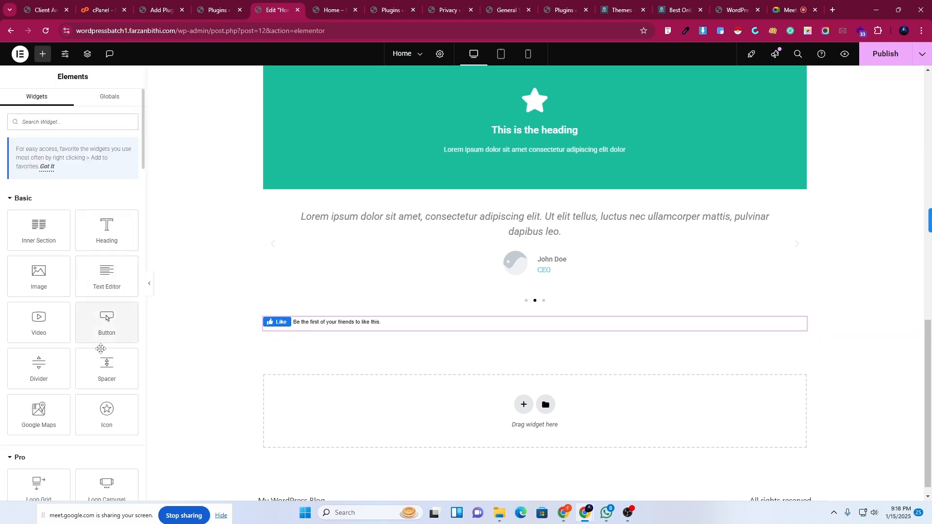
pyautogui.scroll(-10, 103, 350)
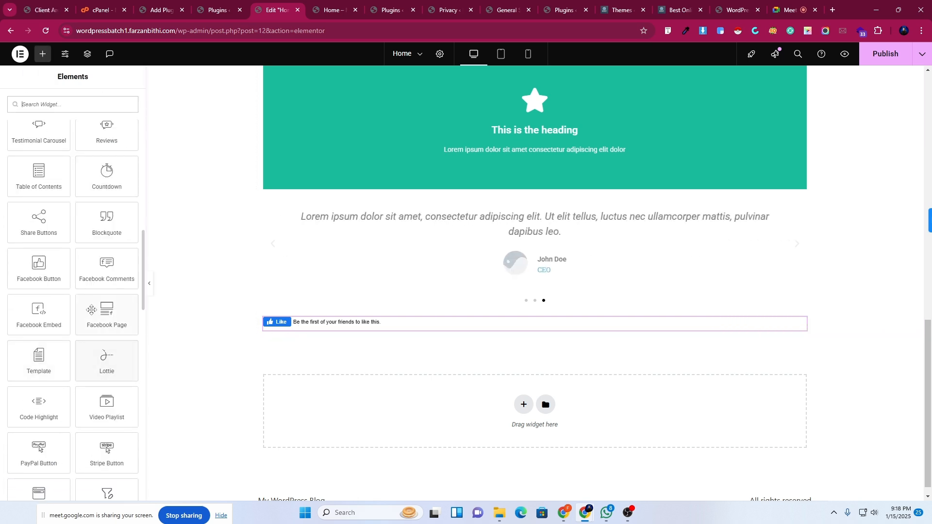
pyautogui.scroll(-2, 95, 341)
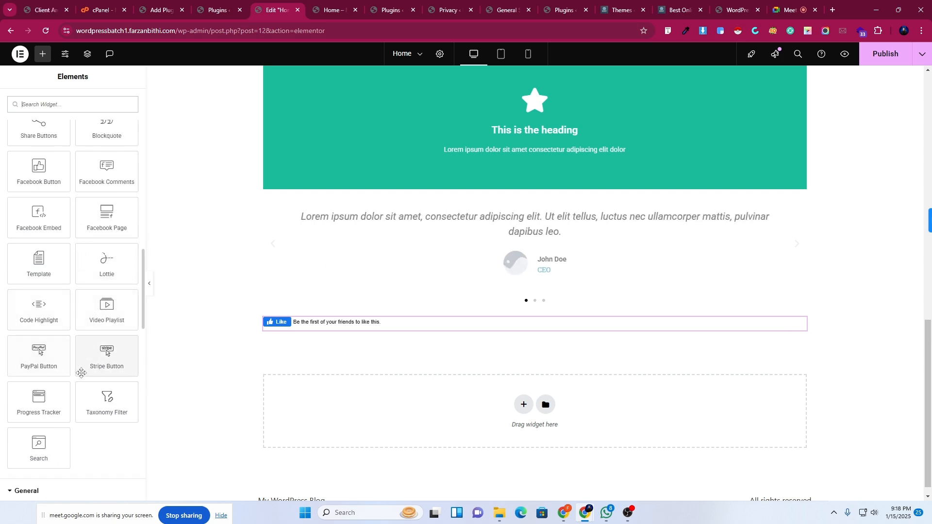
# Drop a Video Playlist with three Sample Video items below the Facebook Like box and preview it.
pyautogui.moveTo(97, 307); pyautogui.dragTo(415, 328)
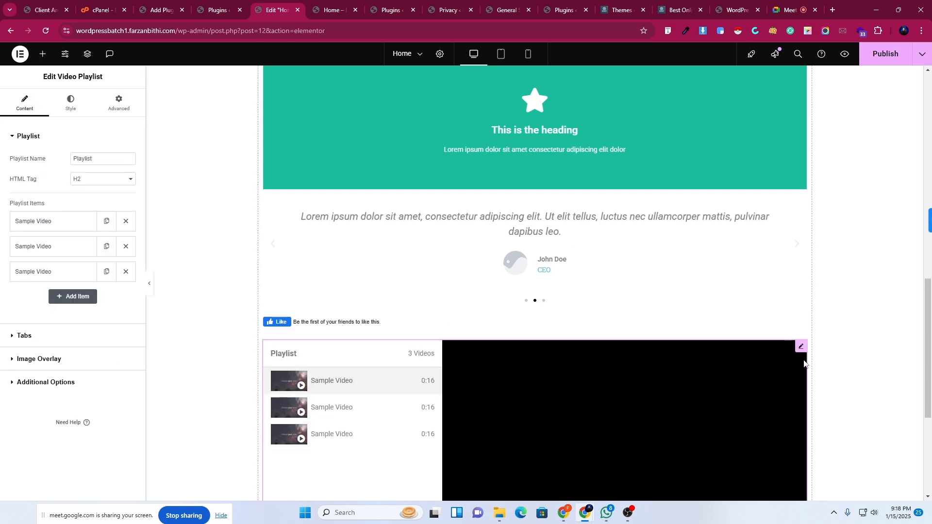
pyautogui.scroll(-3, 573, 362)
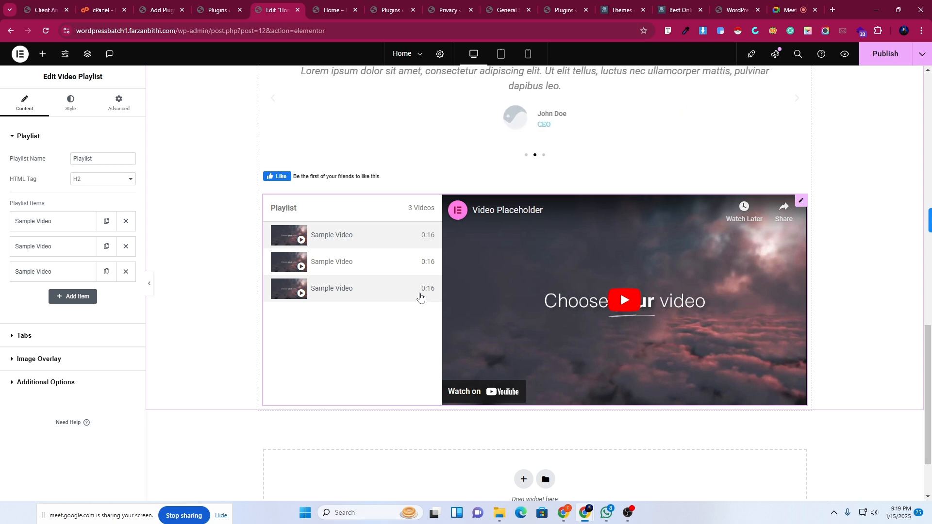
pyautogui.scroll(-2, 420, 295)
pyautogui.scroll(2, 420, 295)
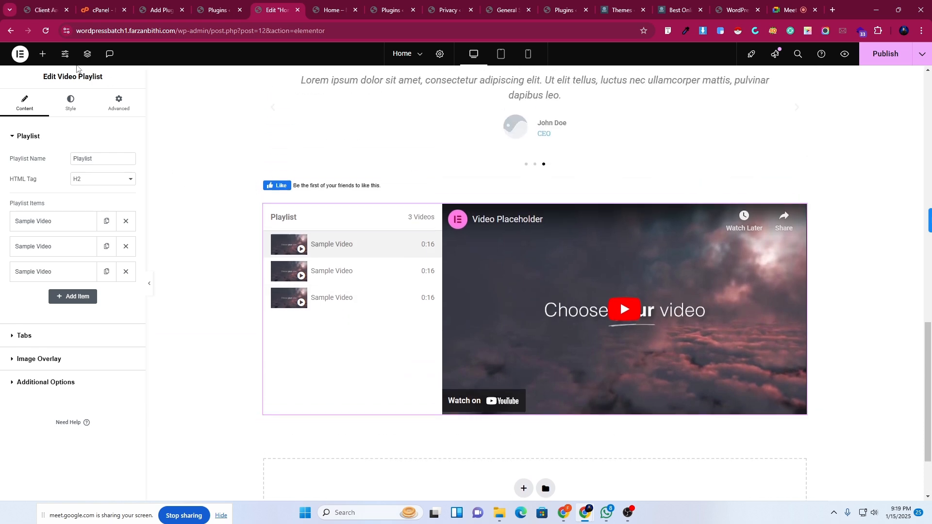
# Expand the Site, Single and WordPress widget categories, then view the Installed Plugins list.
pyautogui.click(43, 54)
pyautogui.scroll(-15, 80, 396)
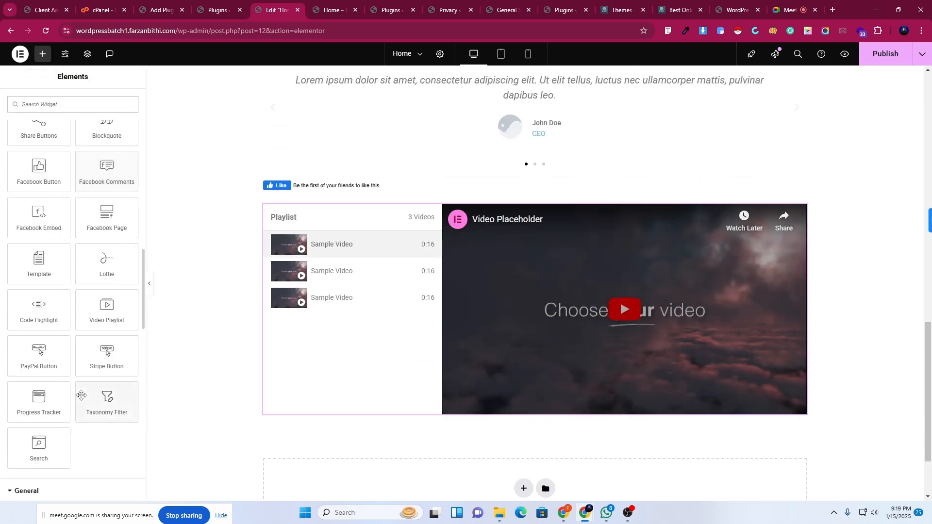
pyautogui.scroll(-5, 81, 398)
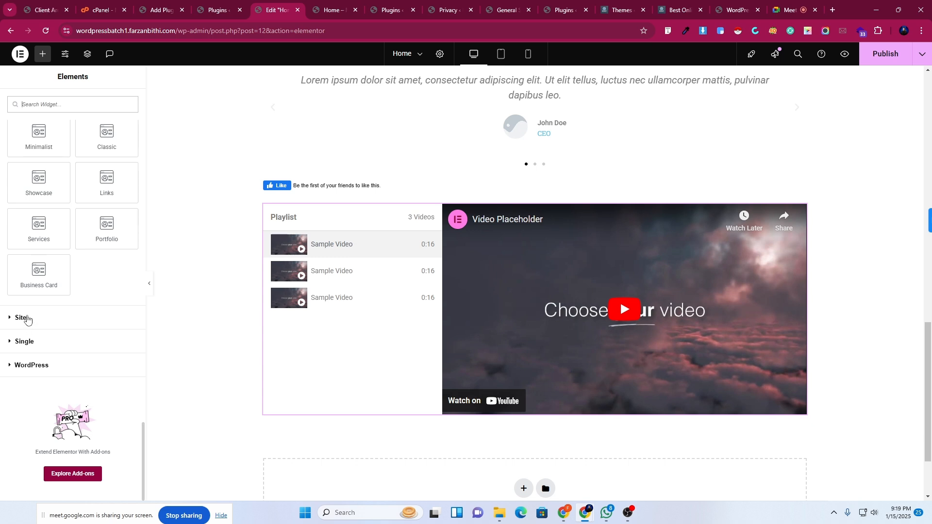
pyautogui.click(27, 319)
pyautogui.scroll(-3, 56, 374)
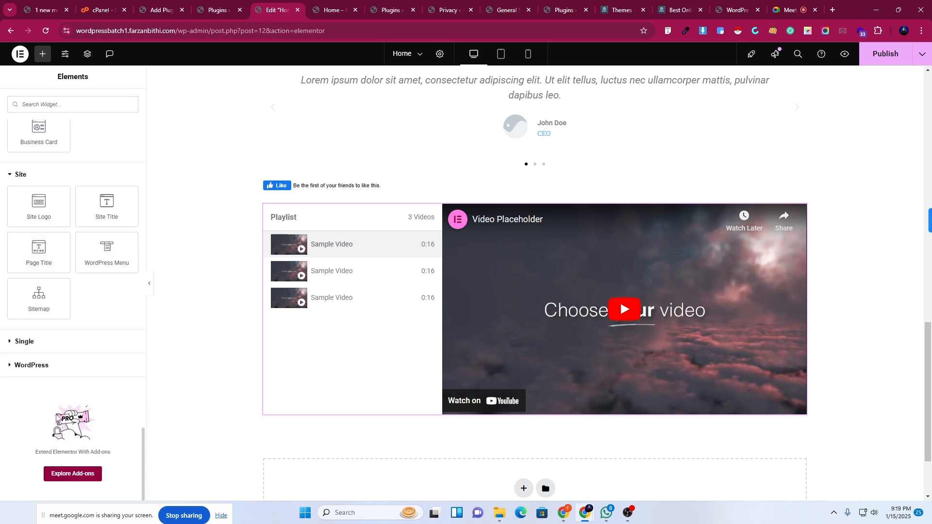
pyautogui.click(24, 341)
pyautogui.scroll(-4, 53, 335)
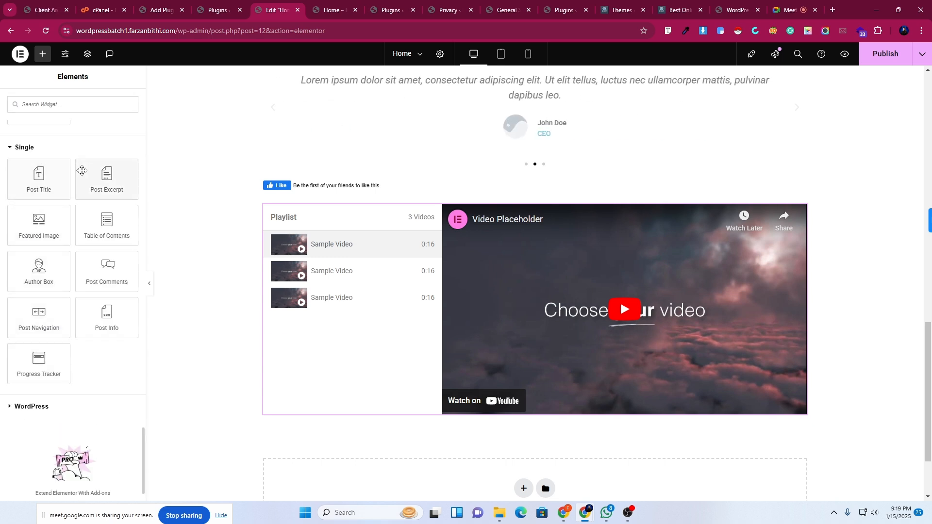
pyautogui.click(32, 406)
pyautogui.scroll(-5, 73, 410)
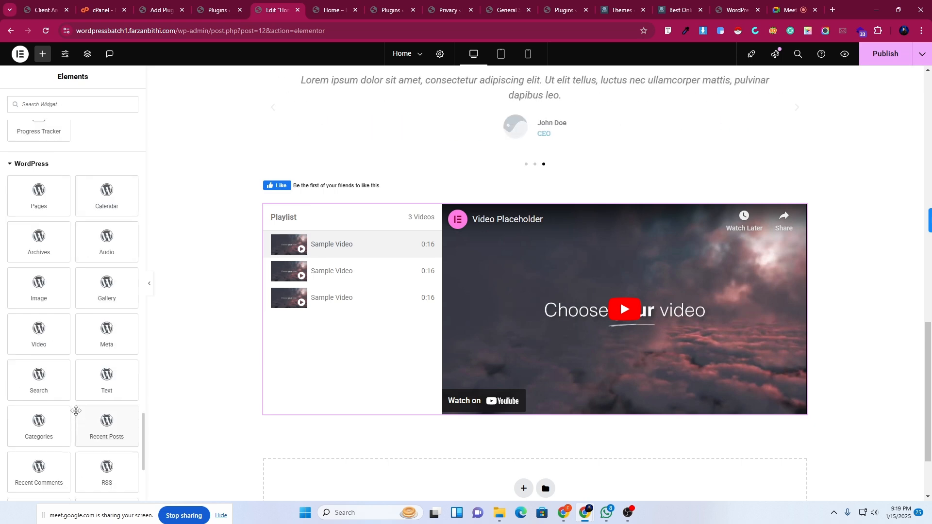
pyautogui.click(211, 4)
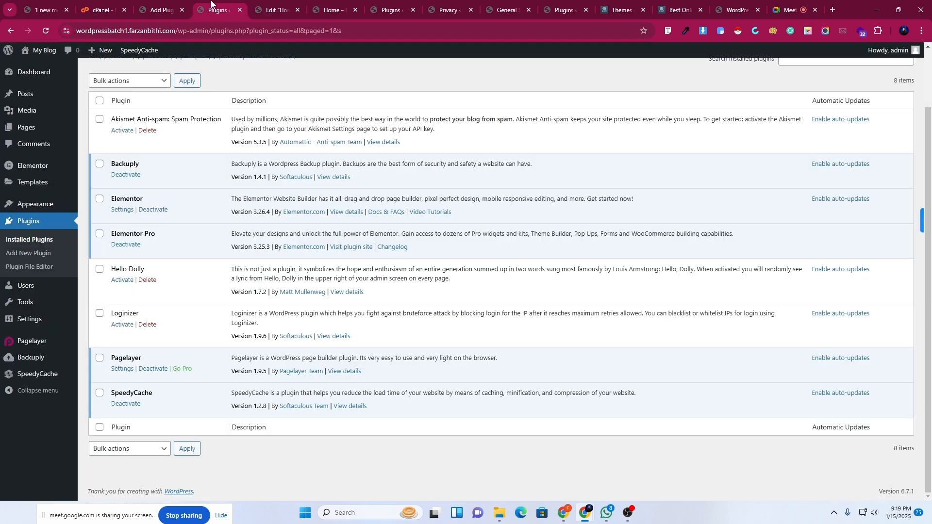
# Search the Add Plugins directory for 'HAPPY ELEMENTOR ADDONS'.
pyautogui.click(26, 256)
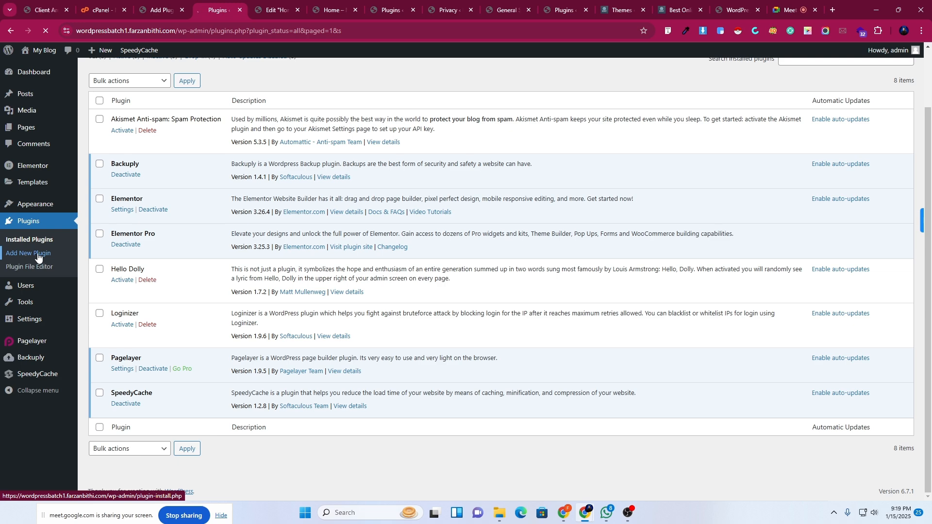
pyautogui.click(750, 103)
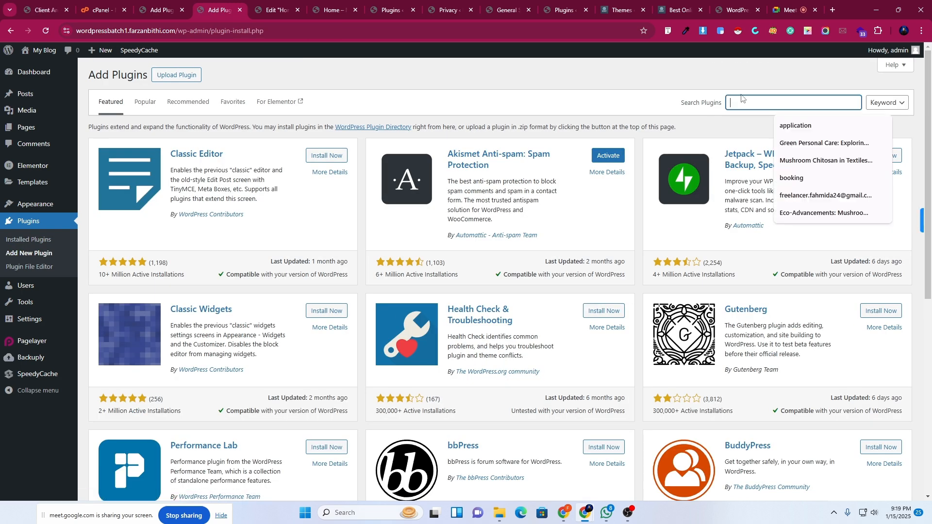
pyautogui.write('HAPPY ELEMENTOR ADDONS')
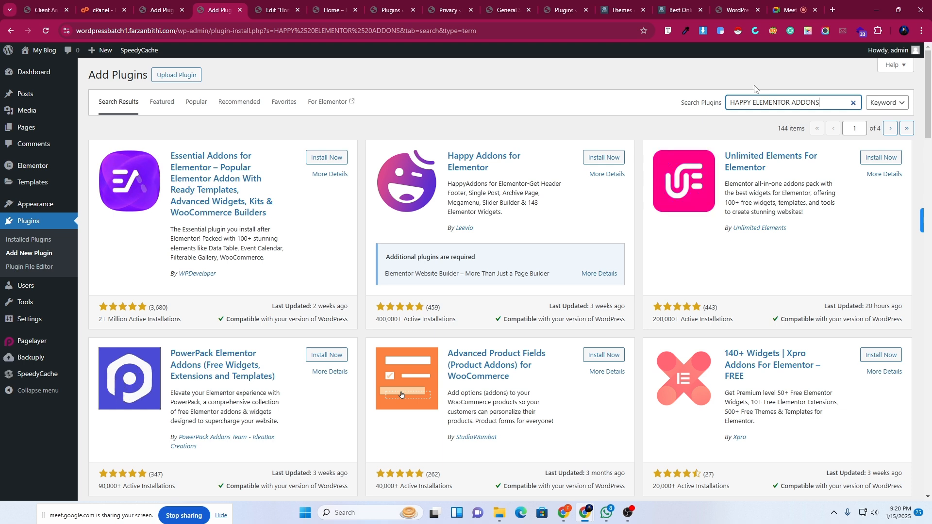
# Install and activate the Essential Addons for Elementor plugin from its search result card.
pyautogui.click(319, 163)
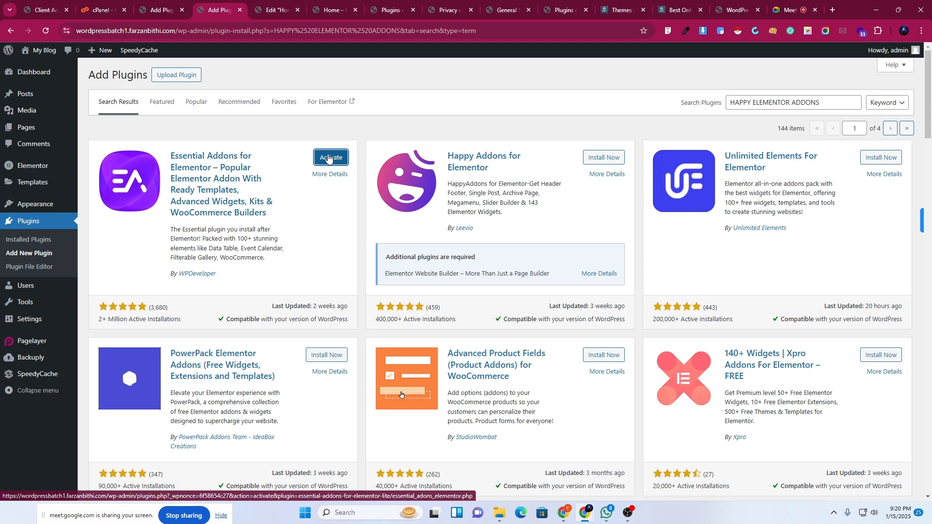
pyautogui.click(331, 158)
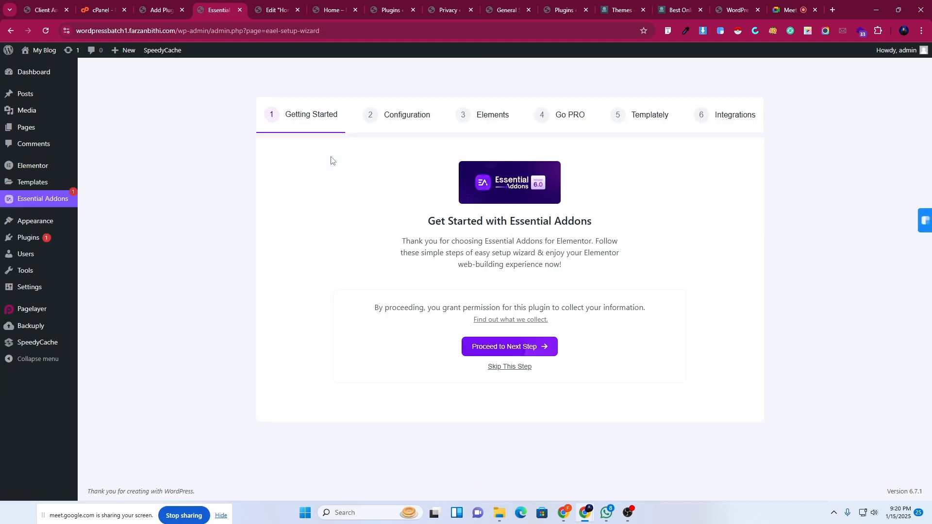
# Run through the Essential Addons setup wizard, skipping Getting Started and Templately, and finish it.
pyautogui.click(519, 367)
pyautogui.click(735, 446)
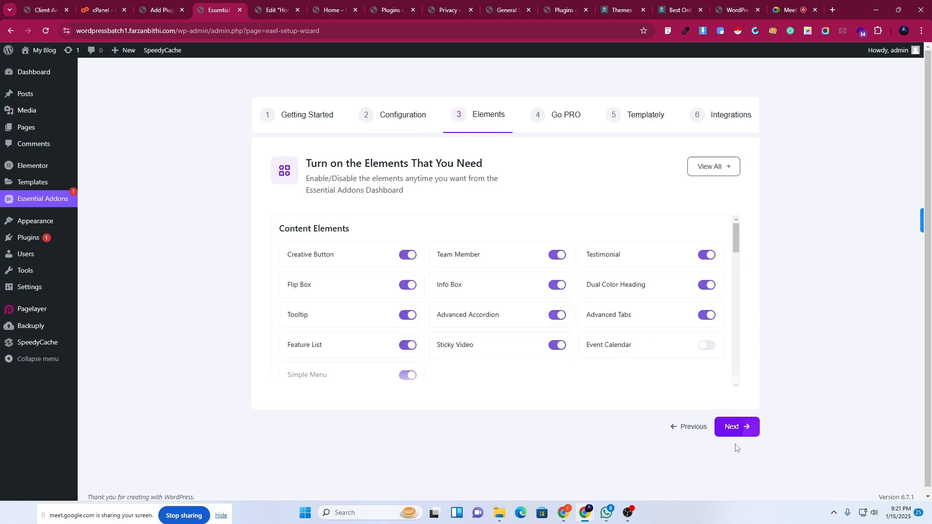
pyautogui.scroll(-4, 706, 275)
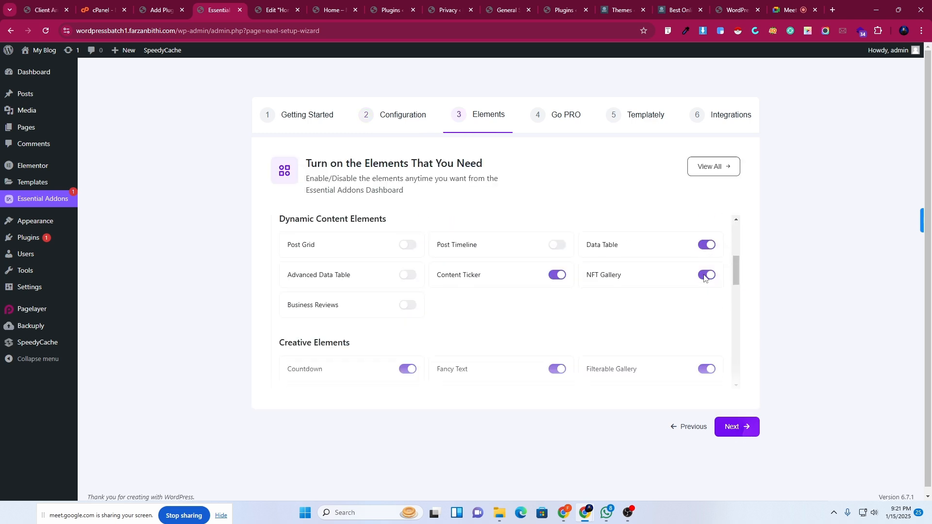
pyautogui.moveTo(735, 273); pyautogui.dragTo(729, 214)
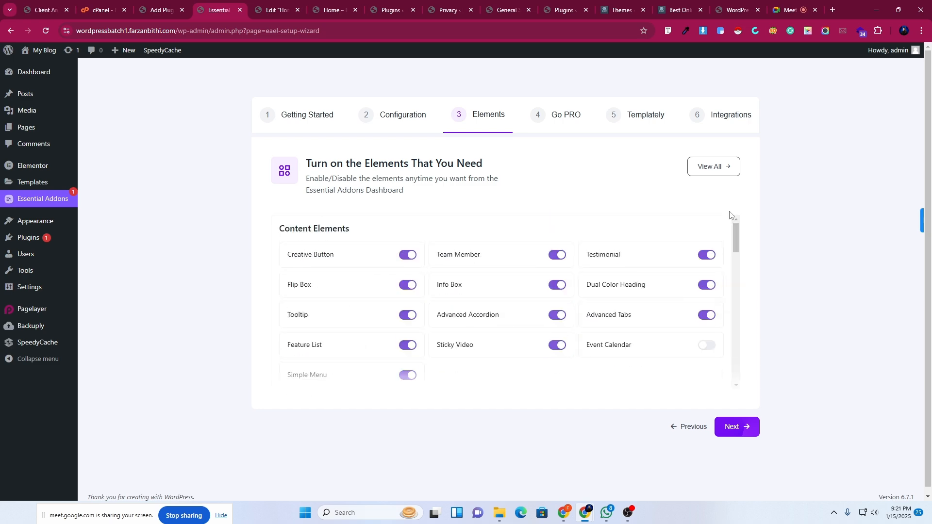
pyautogui.click(745, 426)
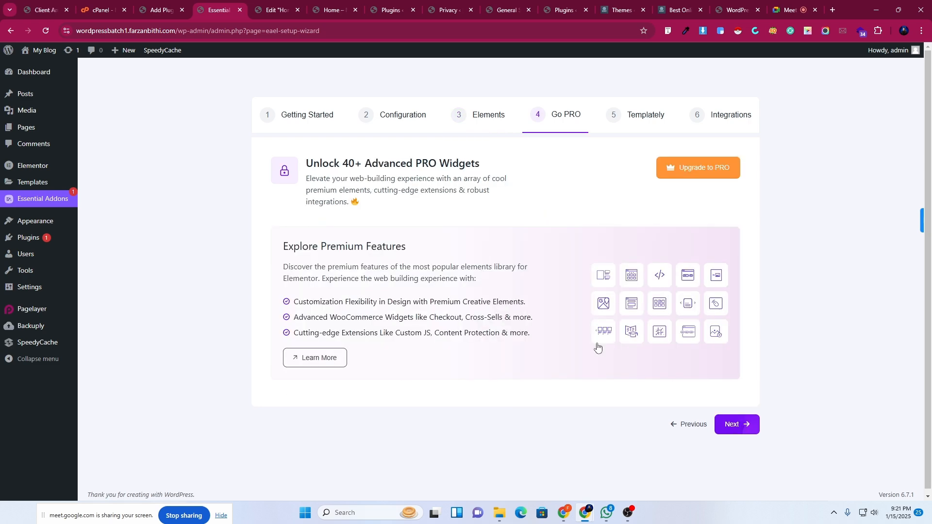
pyautogui.click(736, 426)
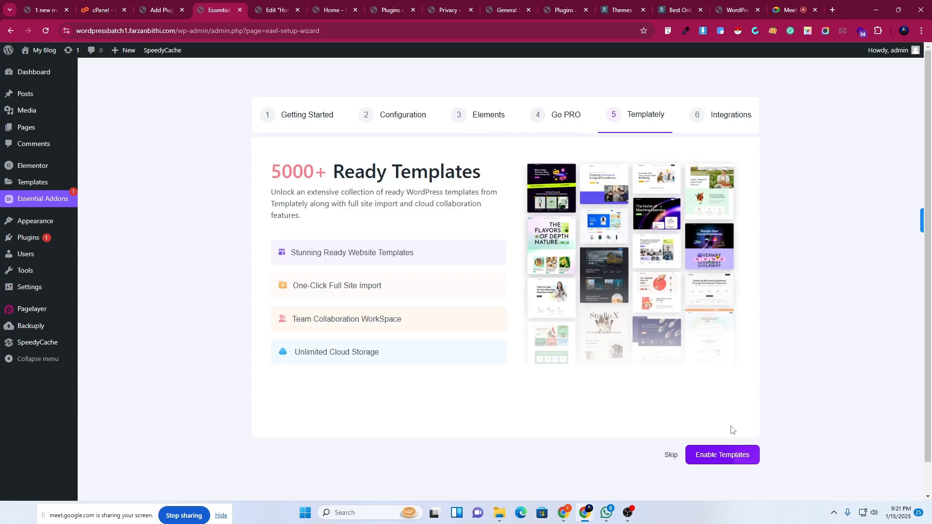
pyautogui.click(672, 457)
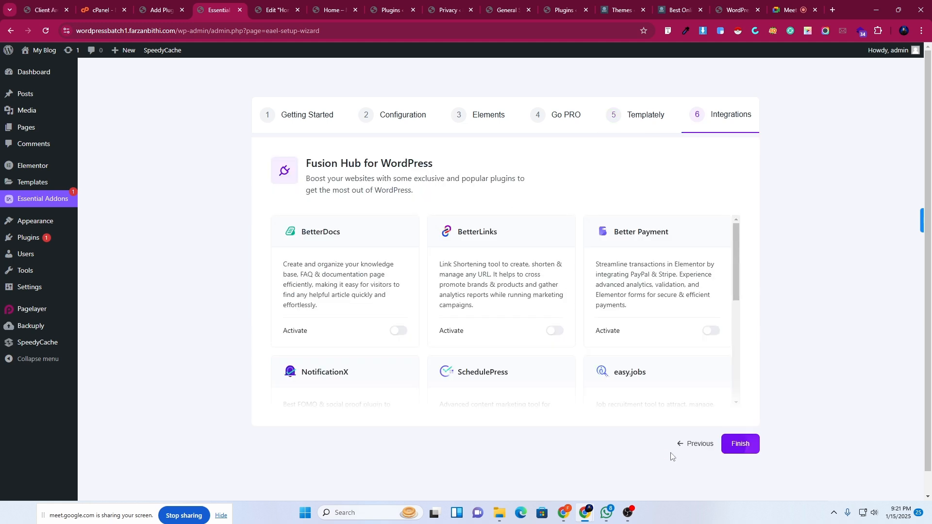
pyautogui.click(745, 446)
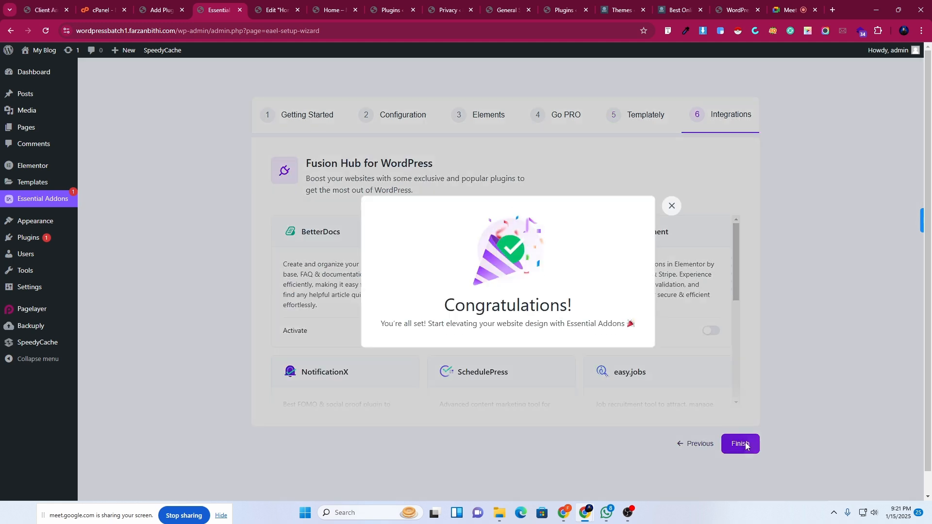
# Go back to the Installed Plugins list, then switch over to the Google Meet call.
pyautogui.click(47, 30)
pyautogui.click(11, 31)
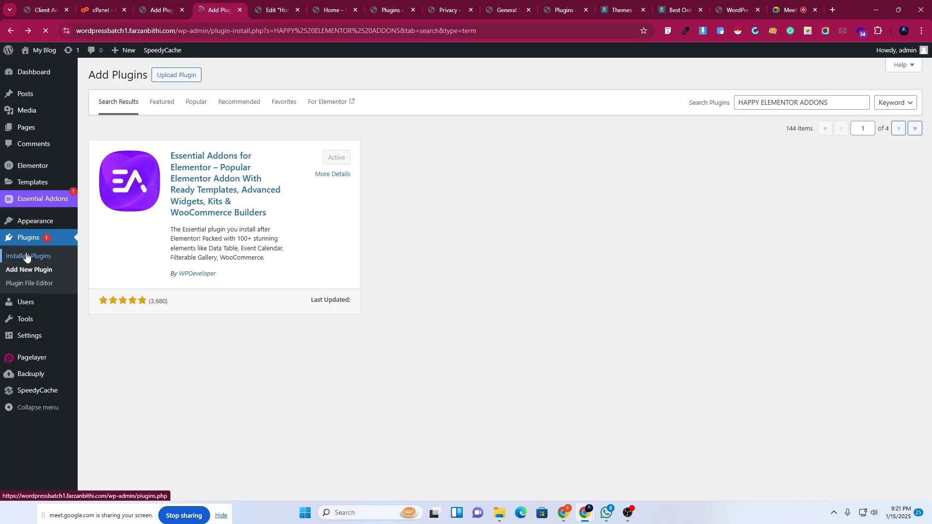
pyautogui.click(26, 257)
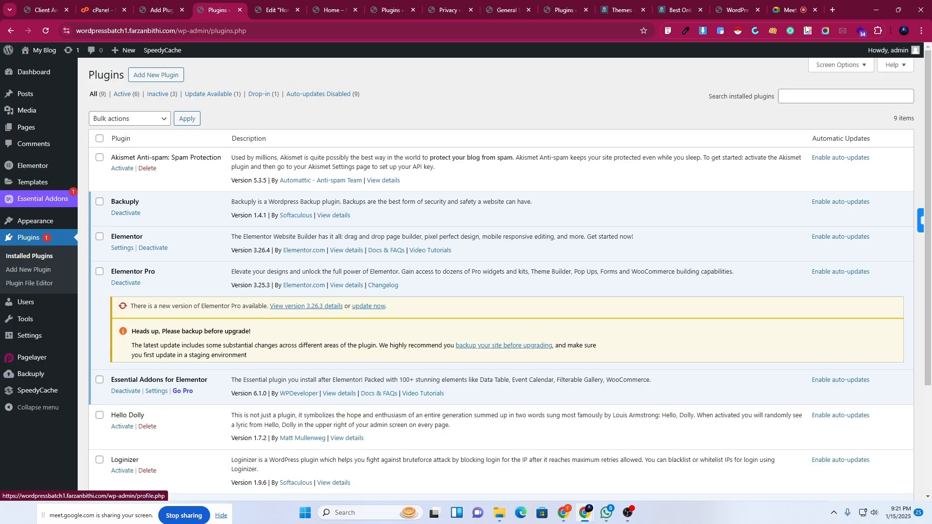
pyautogui.click(789, 10)
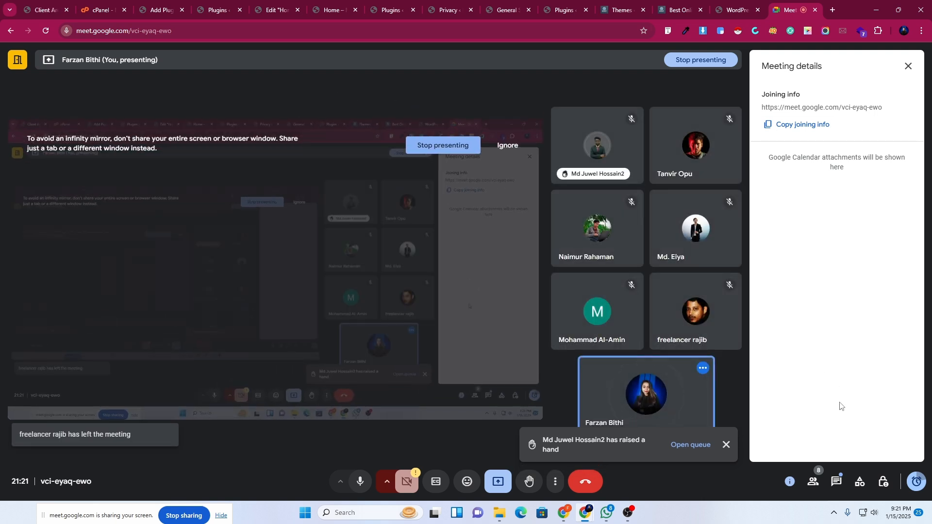
# Open Meet's in-call messages to read the attendee's question, briefly checking and minimizing OBS.
pyautogui.click(836, 487)
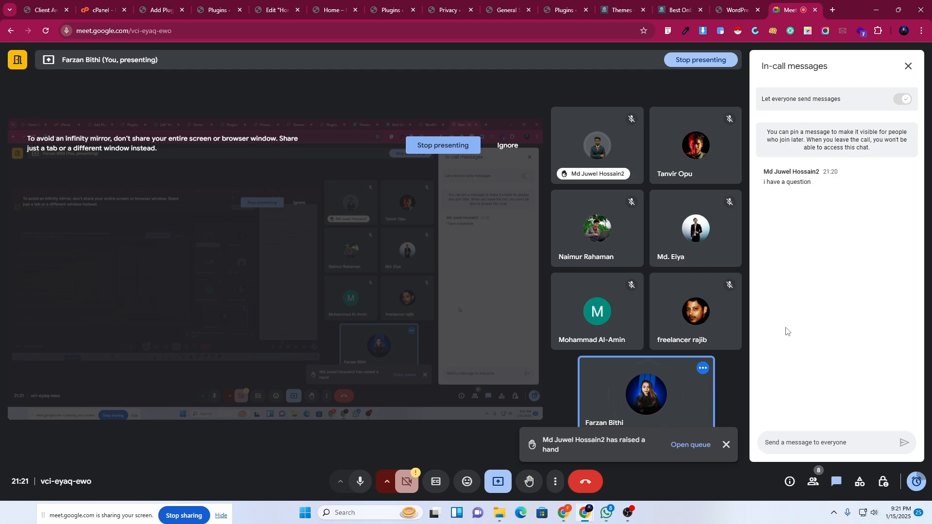
pyautogui.click(631, 519)
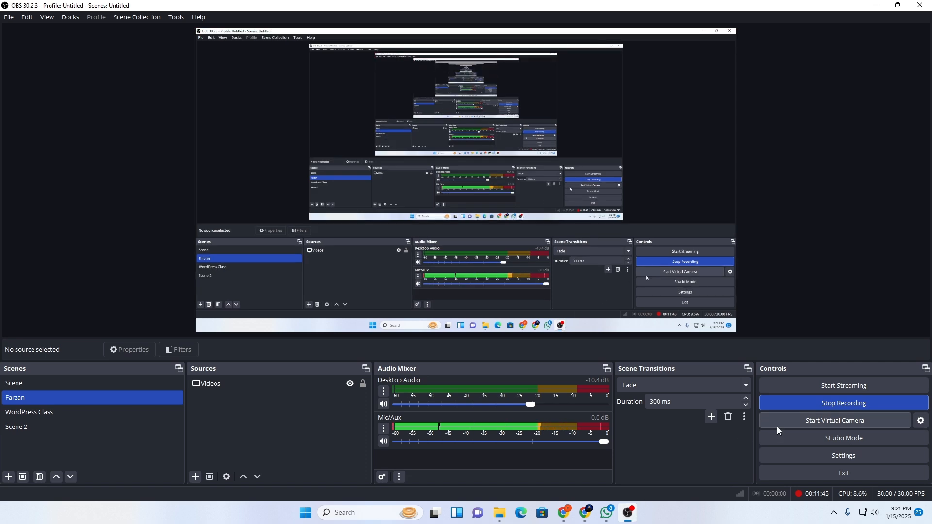
pyautogui.click(876, 5)
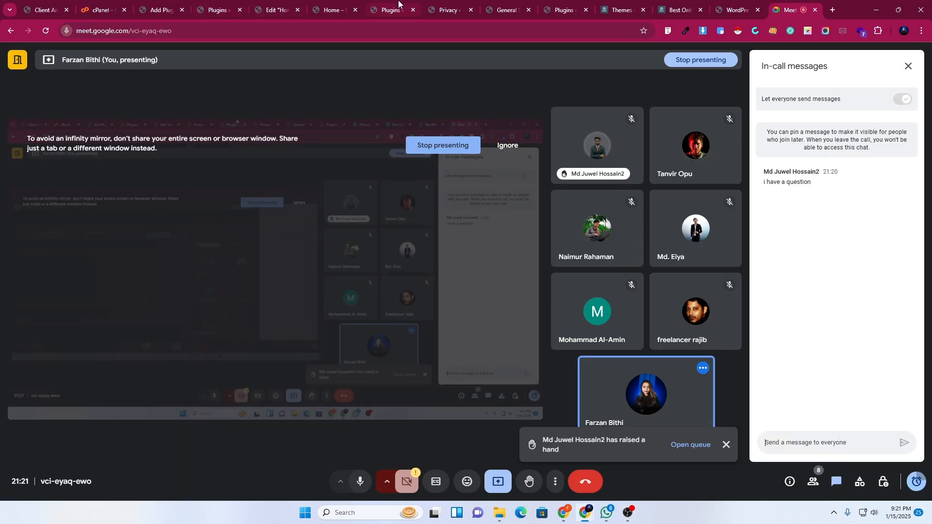
# Review the Installed Plugins list of 9 plugins, confirming Essential Addons for Elementor is active.
pyautogui.click(398, 6)
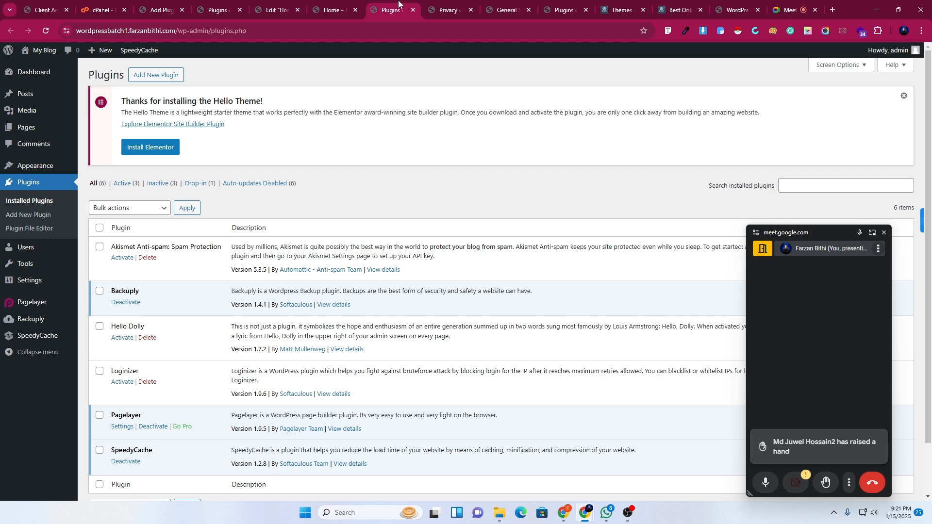
pyautogui.click(331, 4)
pyautogui.click(275, 7)
pyautogui.click(209, 4)
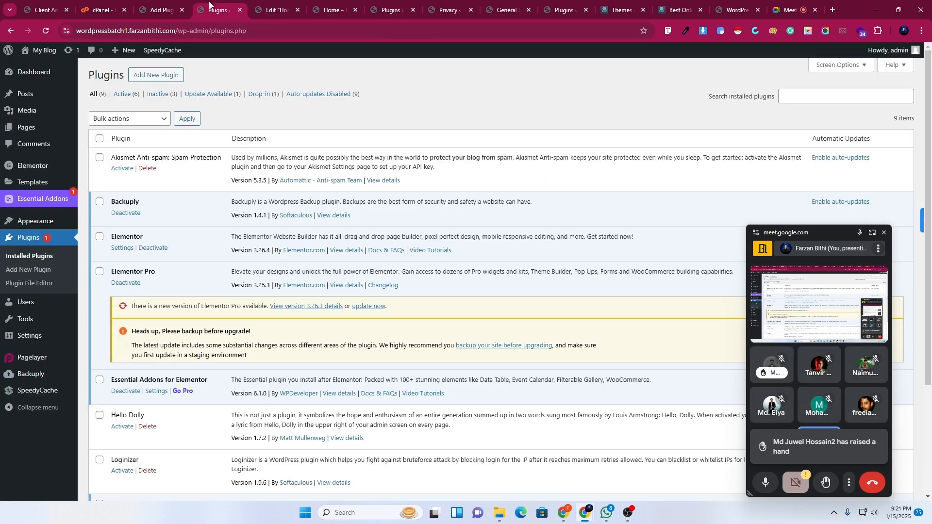
pyautogui.scroll(-3, 129, 301)
pyautogui.scroll(3, 128, 300)
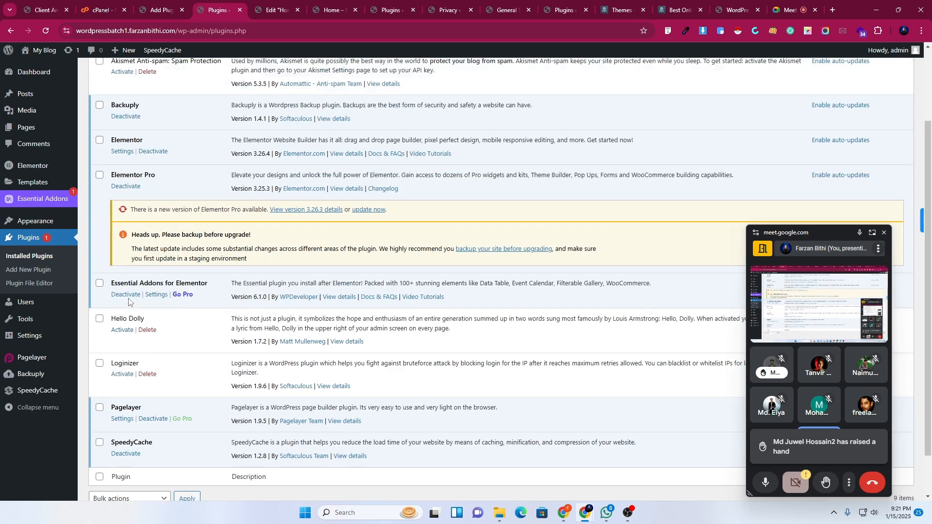
pyautogui.click(151, 8)
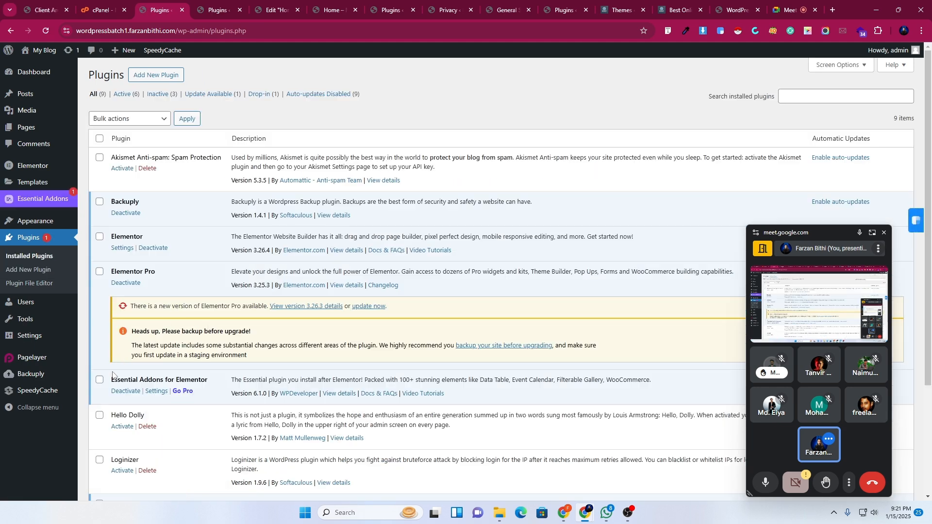
pyautogui.scroll(-3, 201, 358)
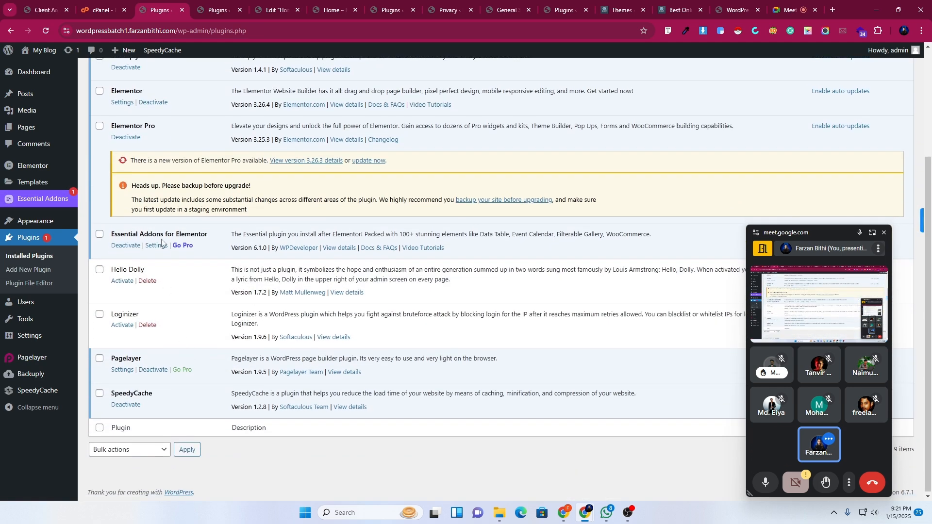
pyautogui.scroll(2, 199, 293)
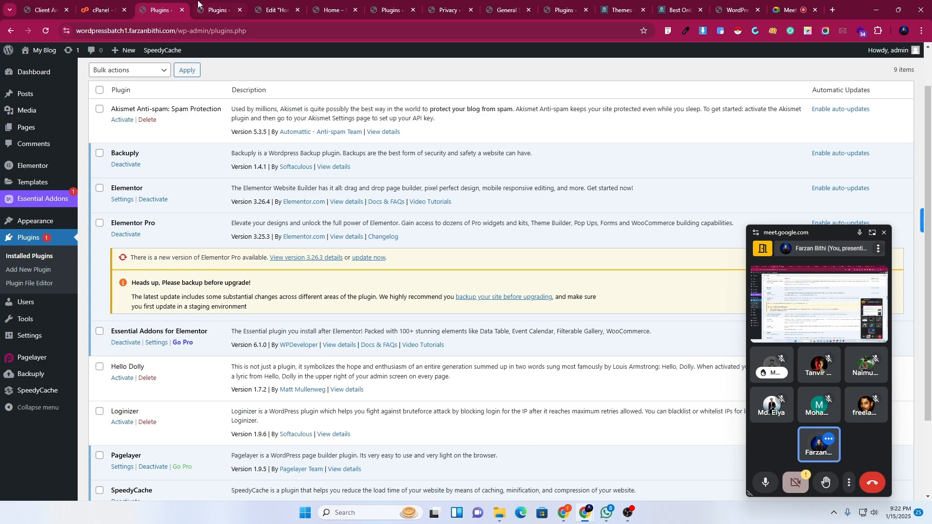
pyautogui.click(207, 3)
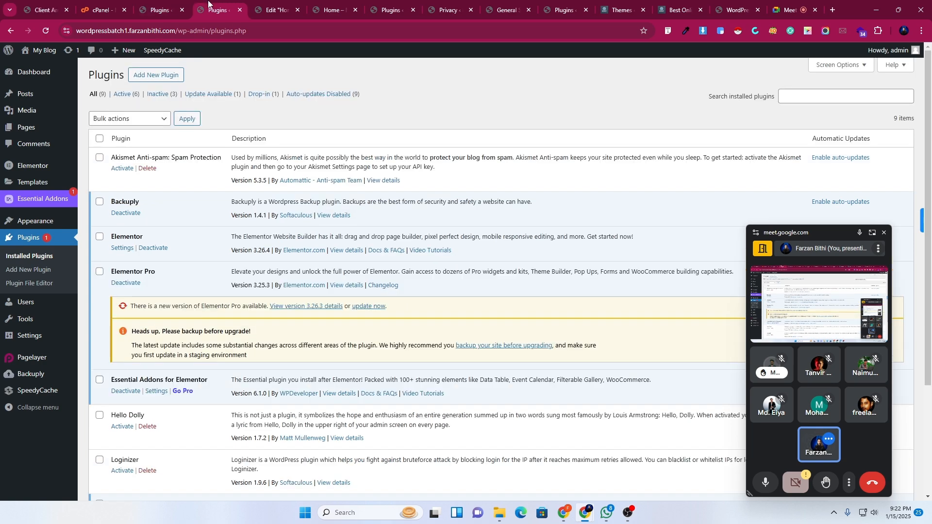
# Publish the Home page in Elementor, then reload the Edit Home editor tab.
pyautogui.click(256, 3)
pyautogui.scroll(5, 219, 118)
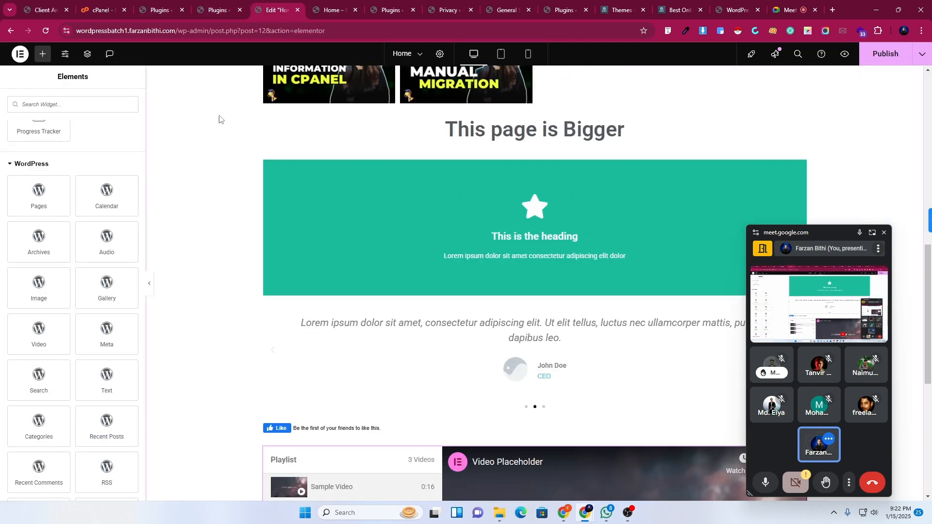
pyautogui.click(882, 62)
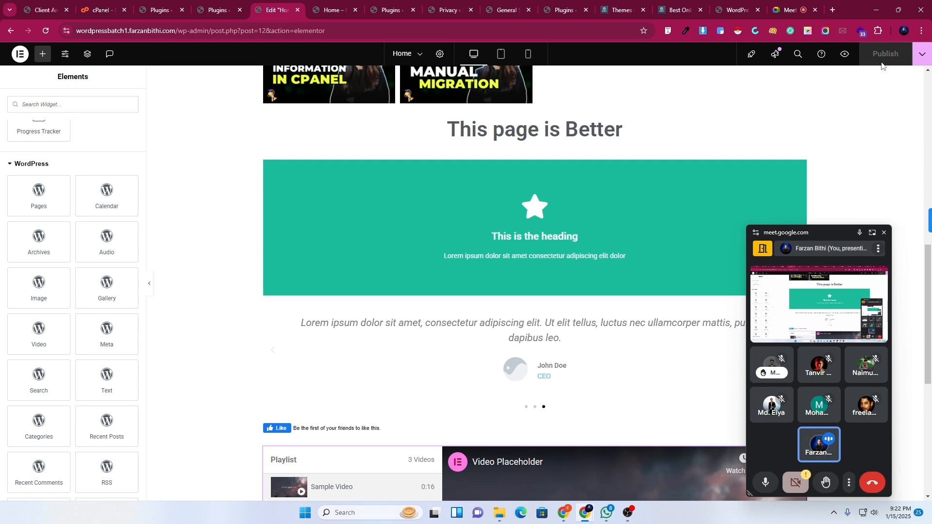
pyautogui.click(220, 8)
pyautogui.click(280, 7)
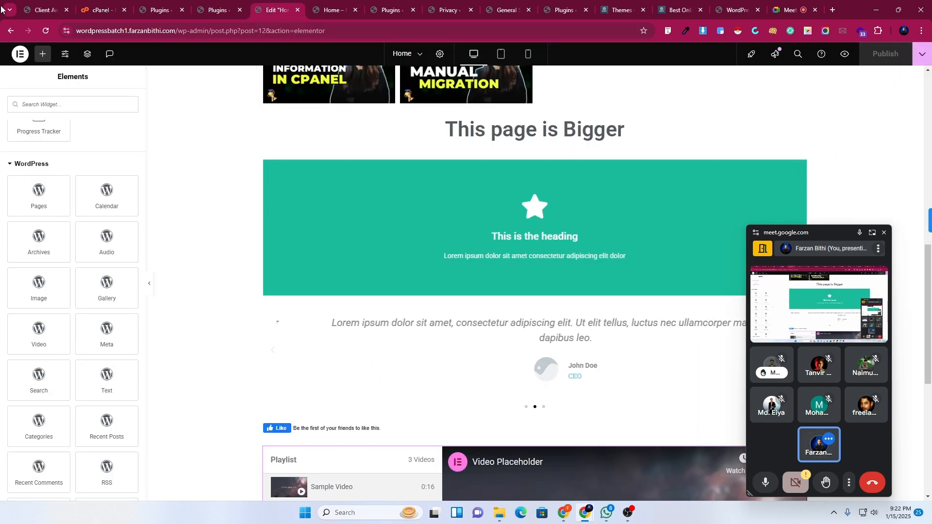
pyautogui.click(47, 31)
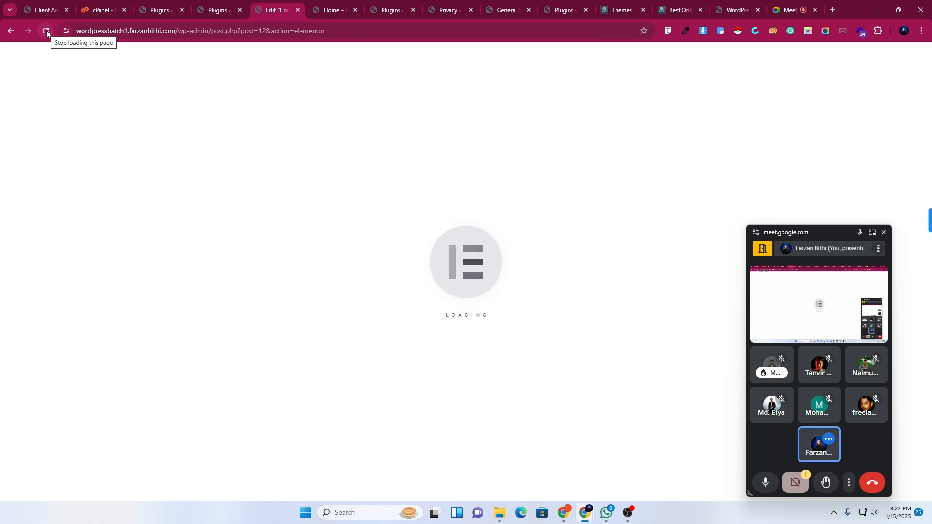
# Drop an Advanced Accordion into the empty section below the Home page's video playlist.
pyautogui.scroll(-6, 310, 286)
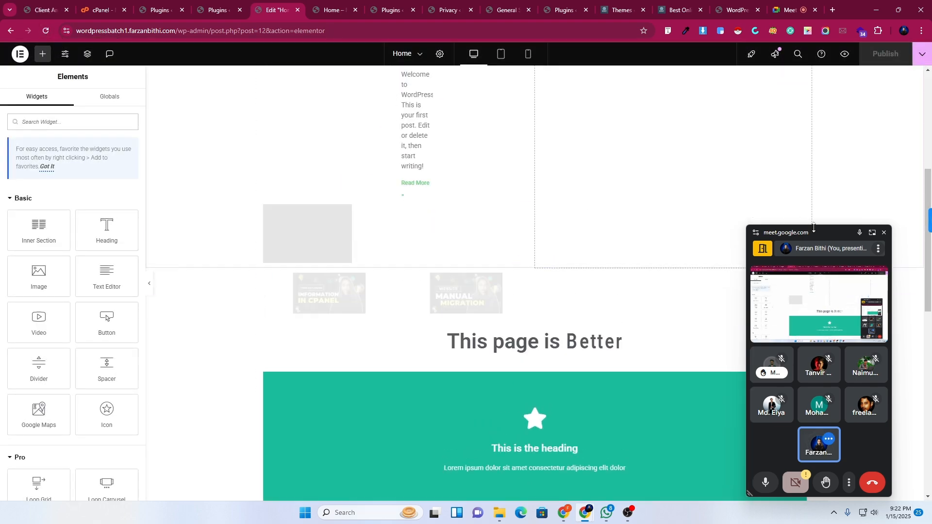
pyautogui.scroll(-5, 75, 311)
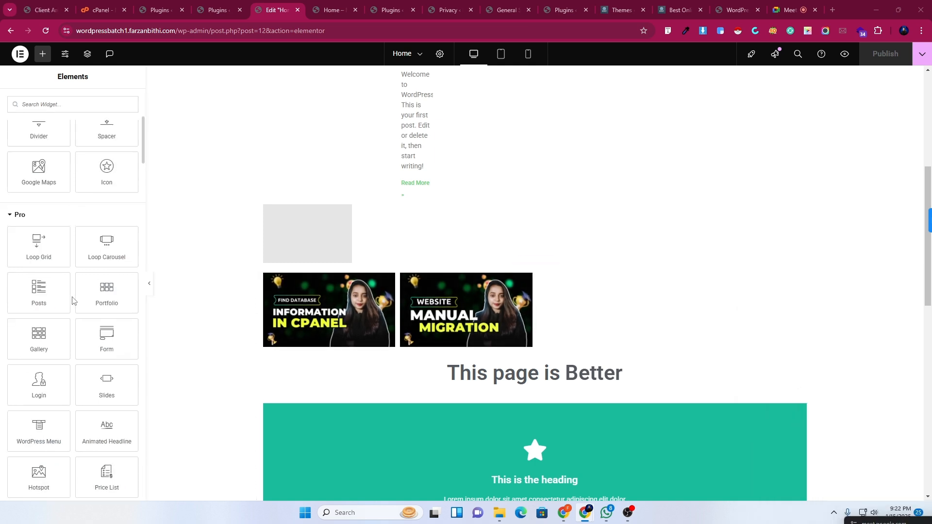
pyautogui.scroll(-9, 73, 252)
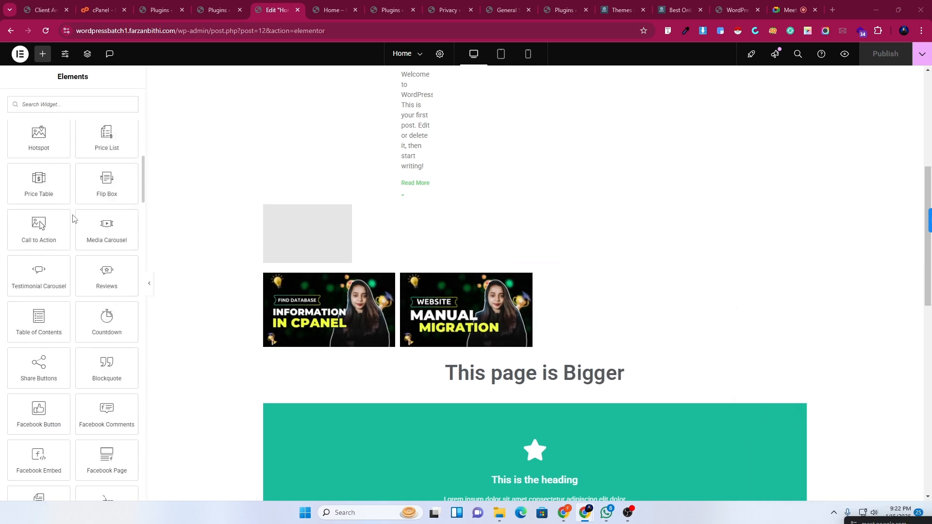
pyautogui.scroll(7, 75, 226)
pyautogui.scroll(6, 75, 225)
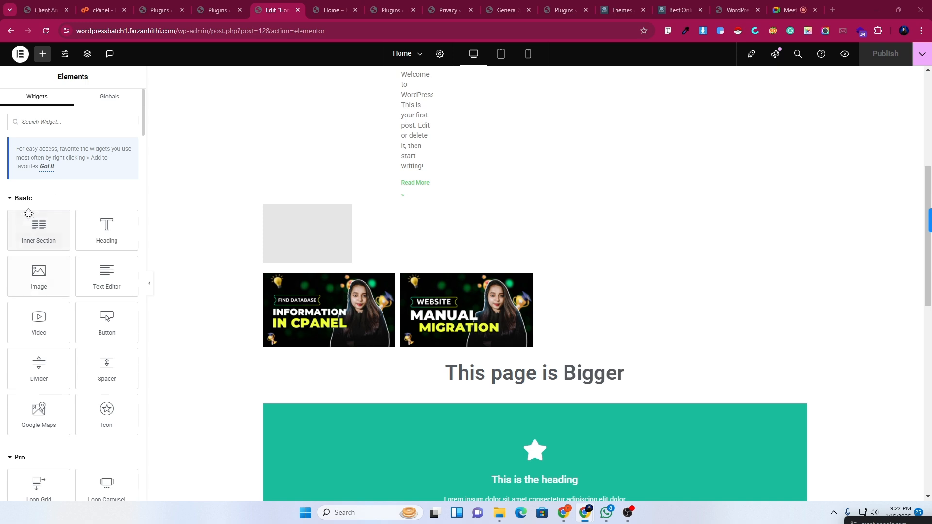
pyautogui.scroll(-4, 29, 303)
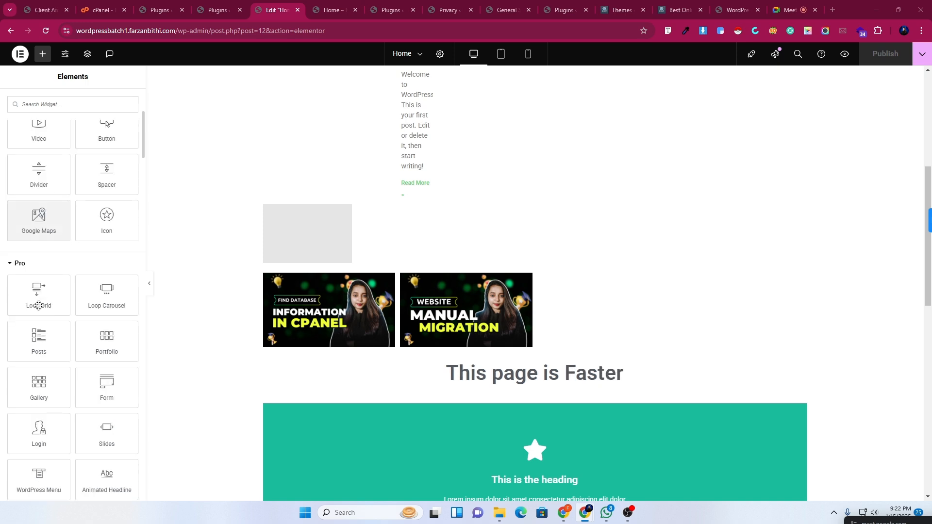
pyautogui.scroll(-4, 54, 291)
pyautogui.scroll(-15, 60, 253)
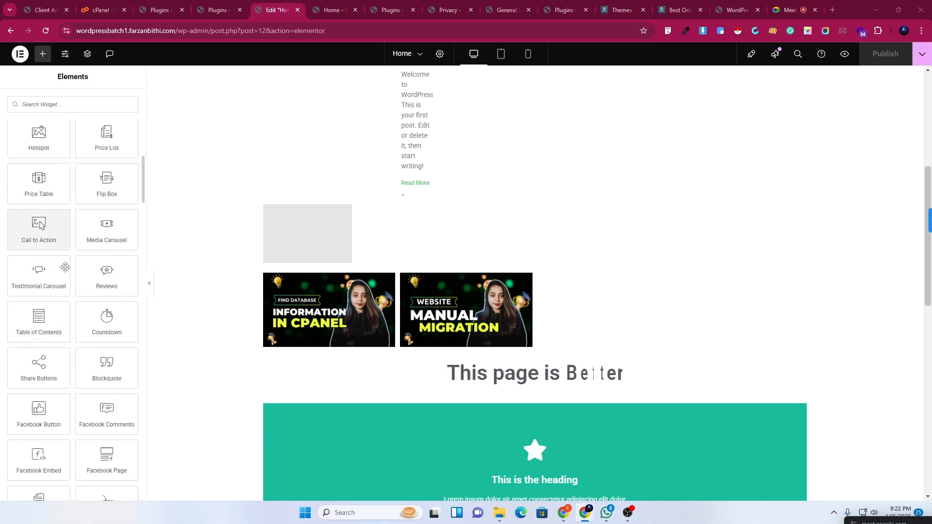
pyautogui.scroll(-15, 65, 268)
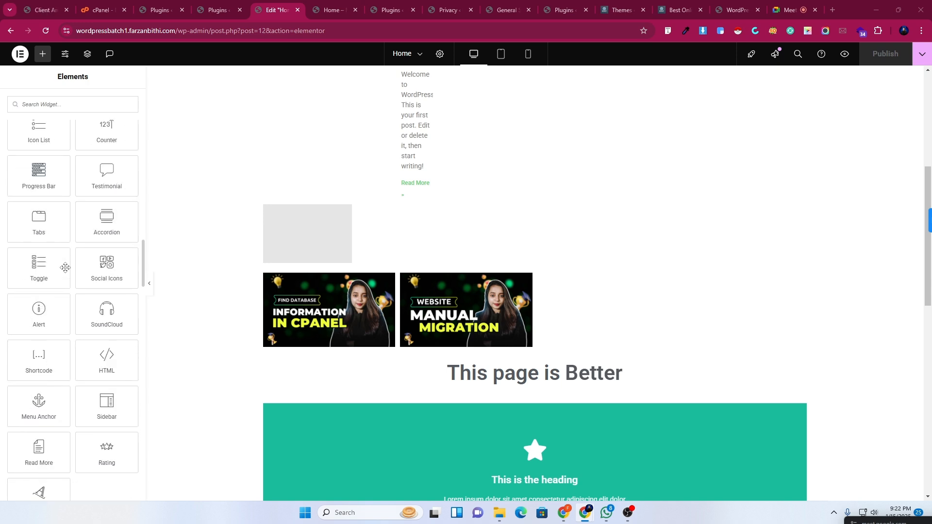
pyautogui.scroll(-1, 65, 267)
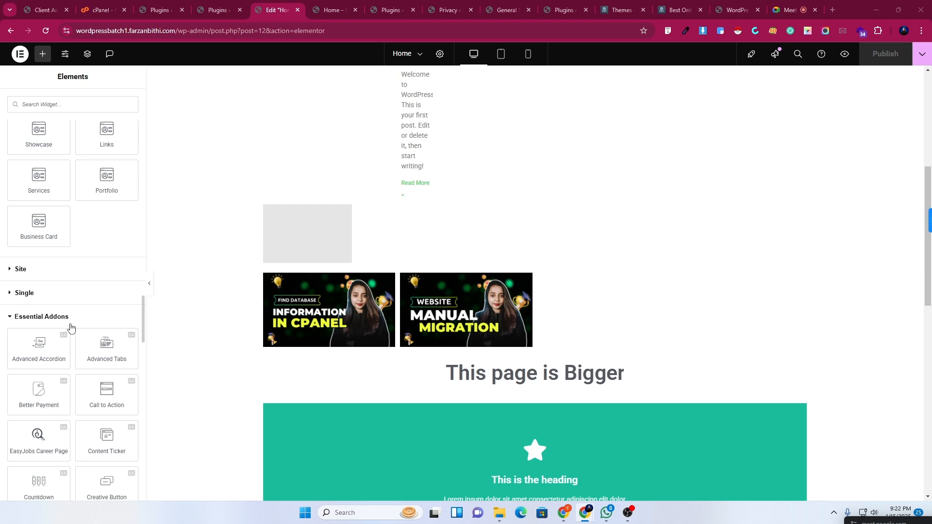
pyautogui.scroll(-5, 544, 372)
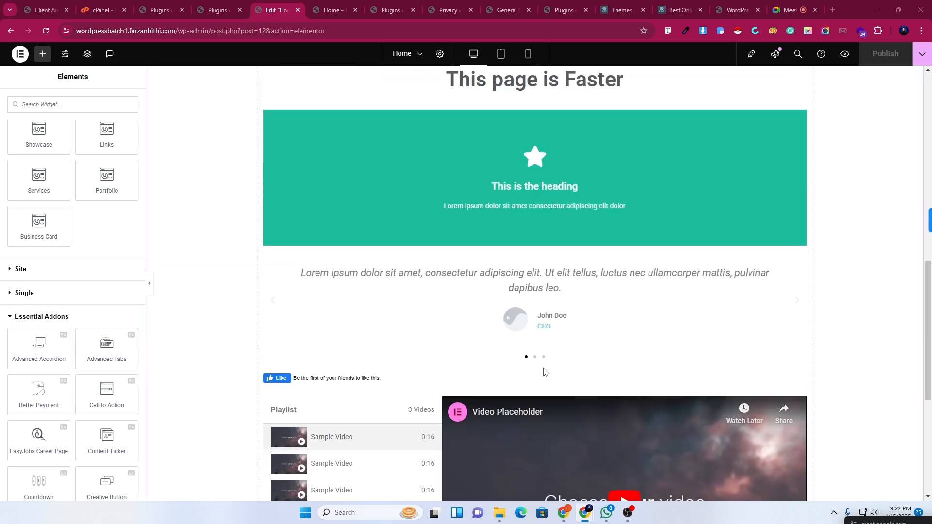
pyautogui.scroll(-6, 544, 372)
pyautogui.scroll(-1, 121, 331)
pyautogui.scroll(-1, 121, 331)
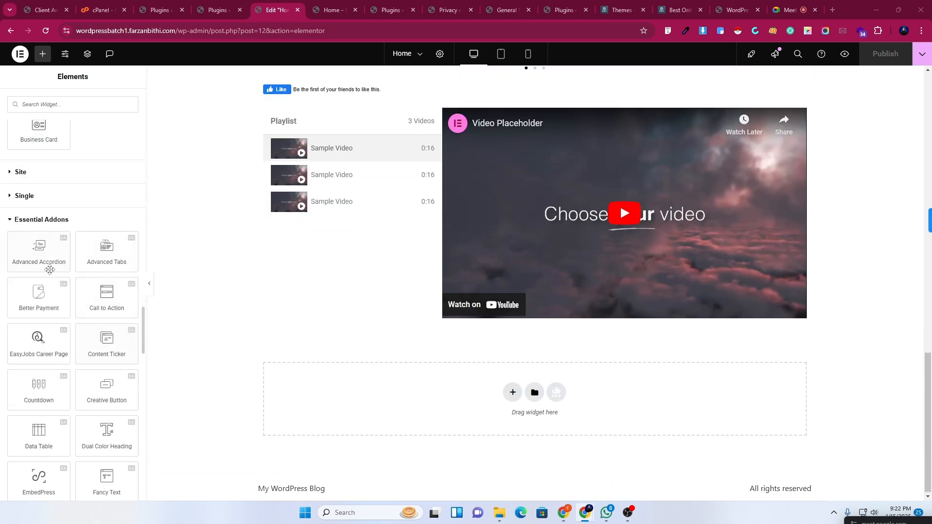
pyautogui.moveTo(40, 249); pyautogui.dragTo(488, 415)
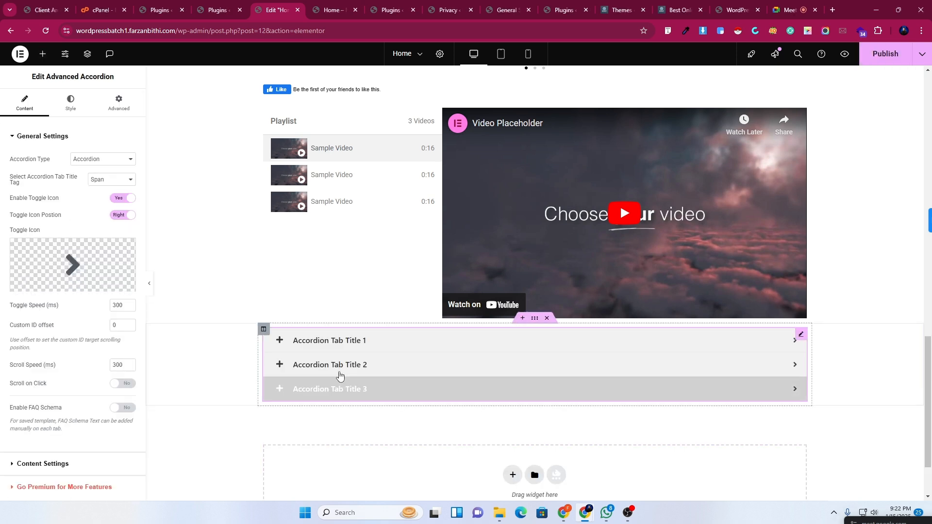
# Toggle the accordion's Tab Title 1 open and closed, then view the live Smart Developer Pro site.
pyautogui.click(279, 345)
pyautogui.click(279, 345)
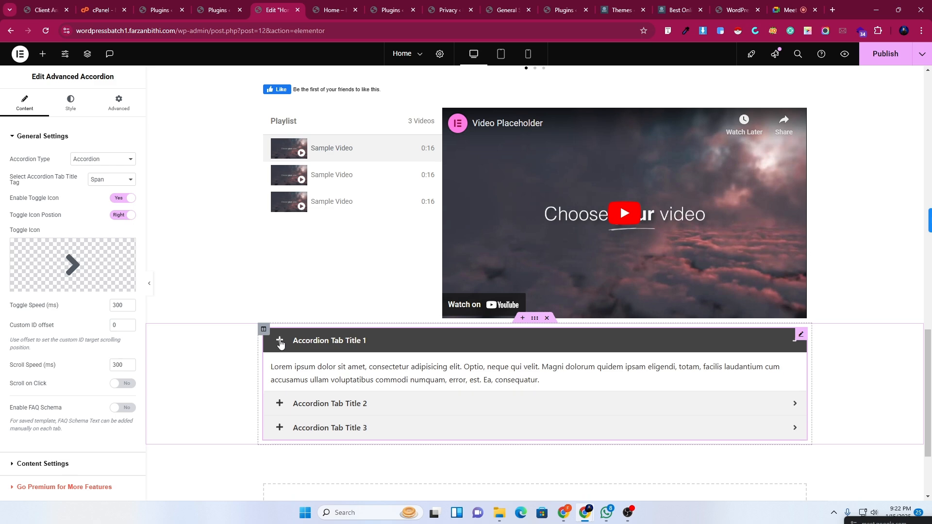
pyautogui.click(675, 10)
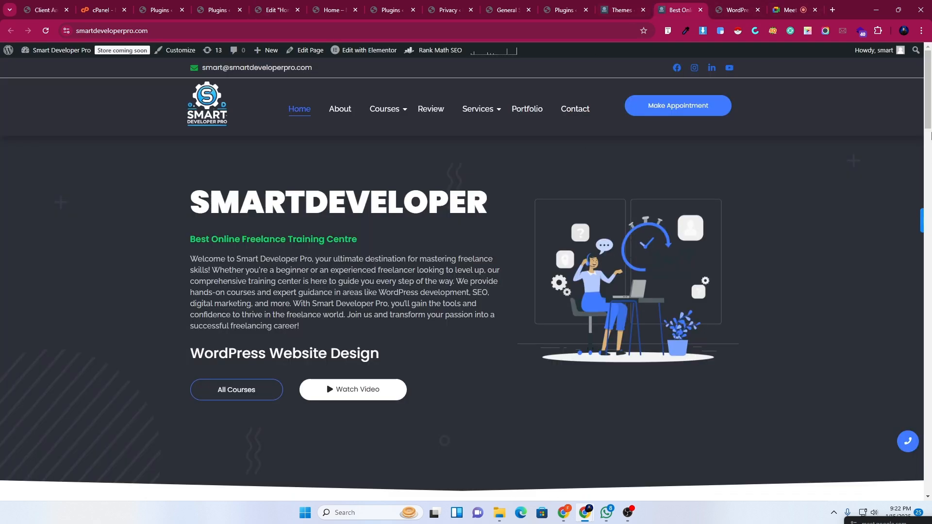
# Expand the self-paced courses and live classes FAQ answers, then return to the Home editor.
pyautogui.scroll(-20, 930, 135)
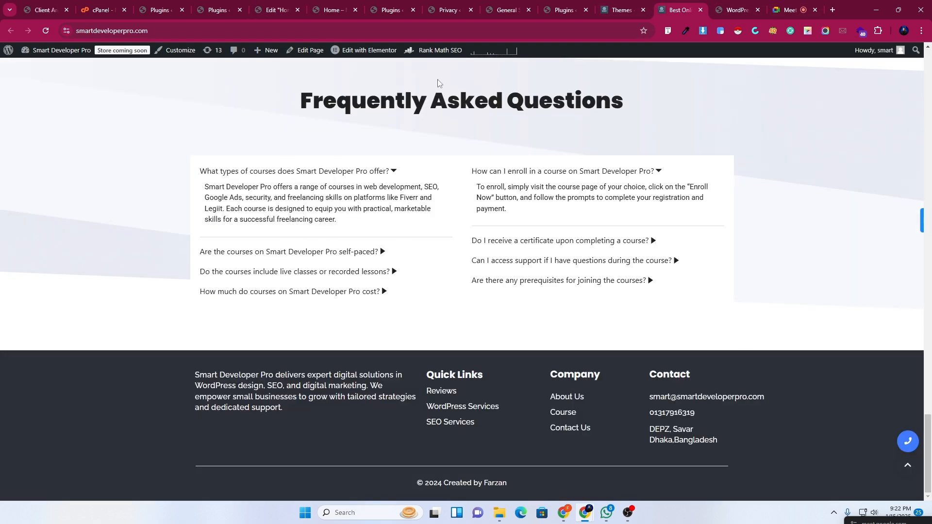
pyautogui.click(396, 171)
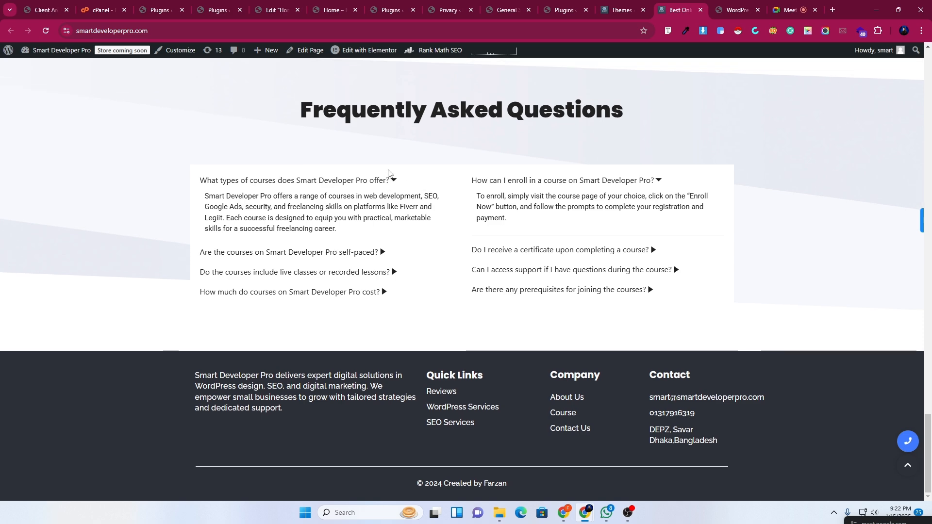
pyautogui.click(382, 201)
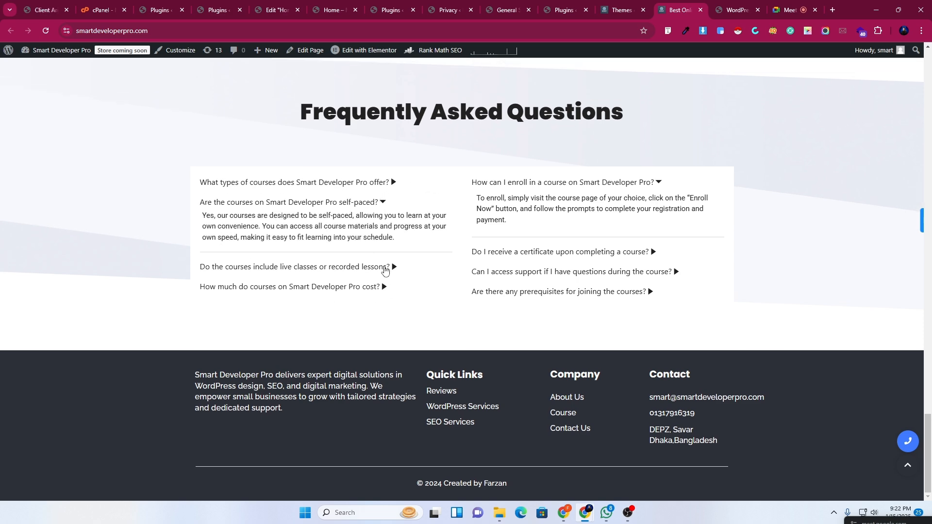
pyautogui.click(385, 269)
pyautogui.click(269, 4)
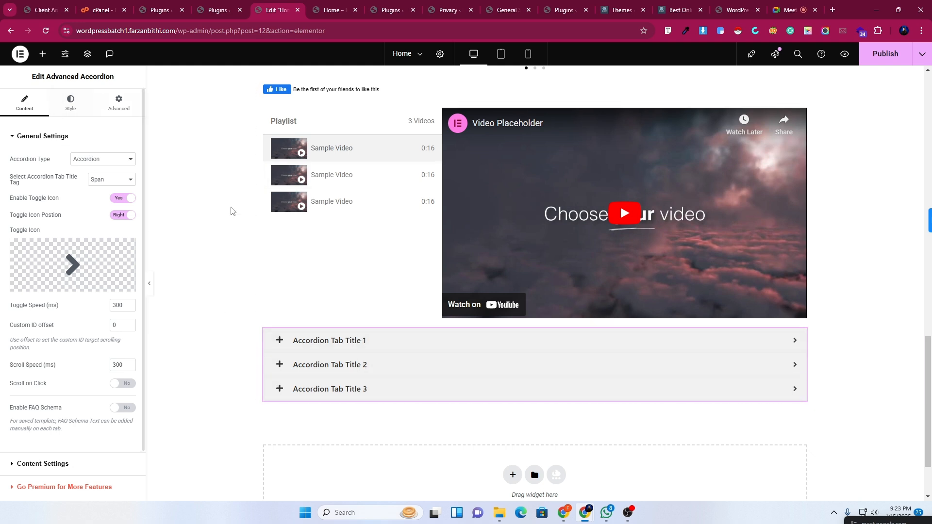
# Bring back the widget list and collapse the Pro, Basic and General widget groups.
pyautogui.click(283, 347)
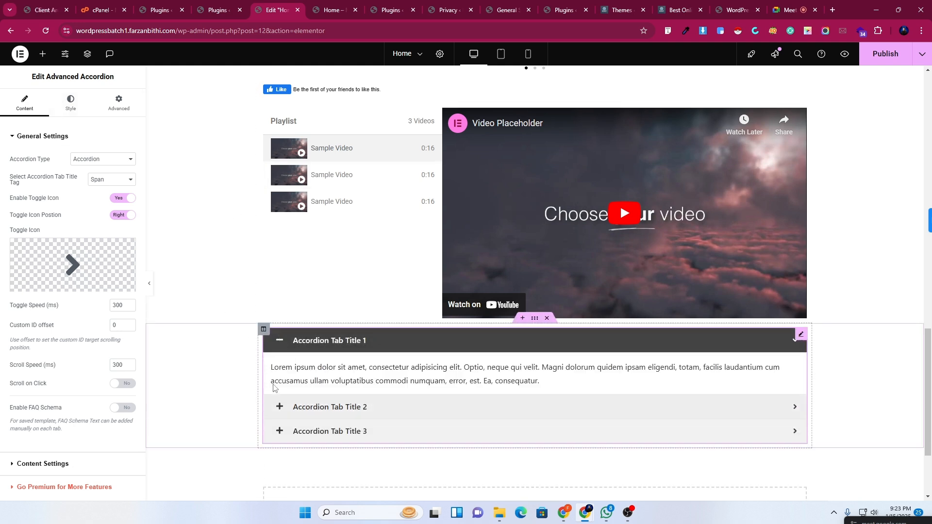
pyautogui.click(42, 55)
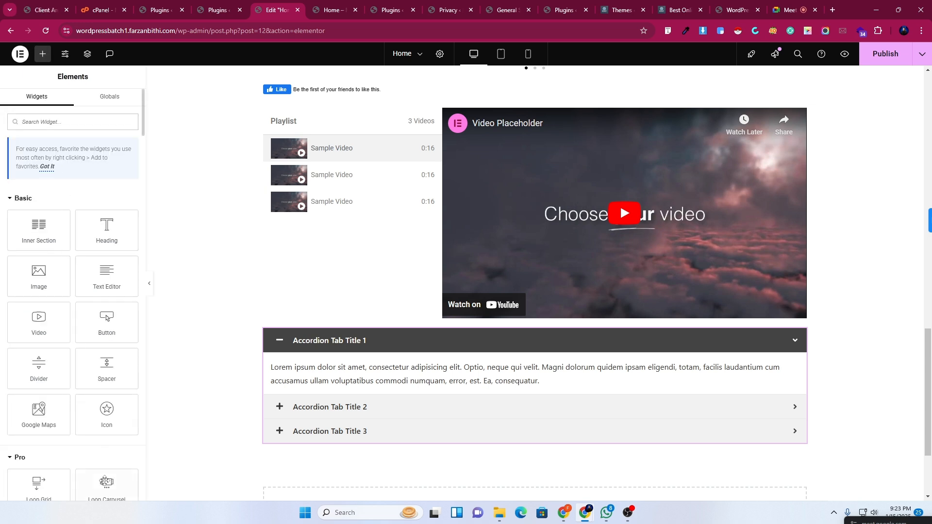
pyautogui.scroll(-5, 131, 184)
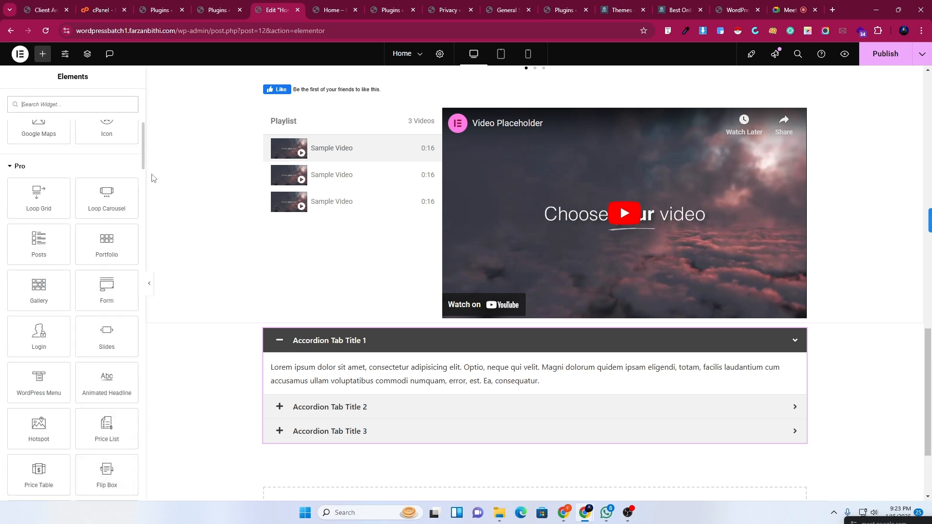
pyautogui.click(13, 166)
pyautogui.scroll(6, 27, 213)
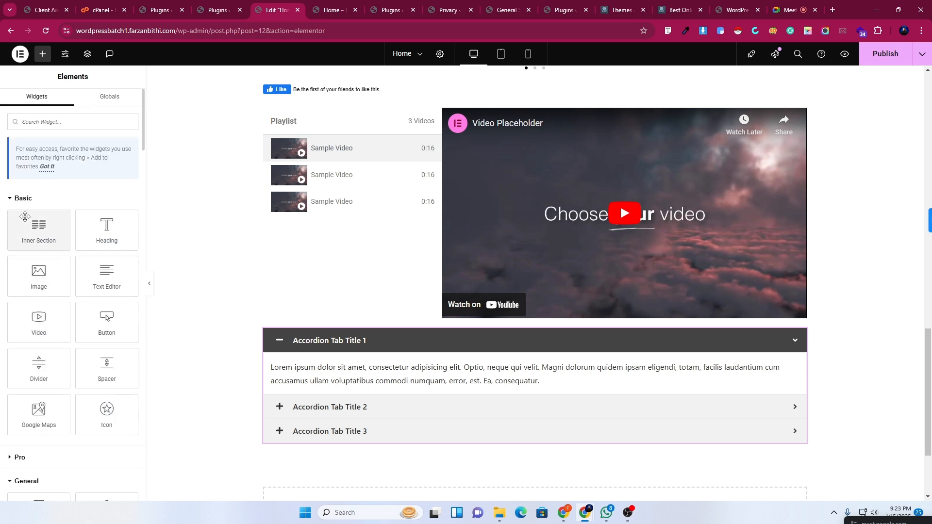
pyautogui.click(17, 199)
pyautogui.click(18, 247)
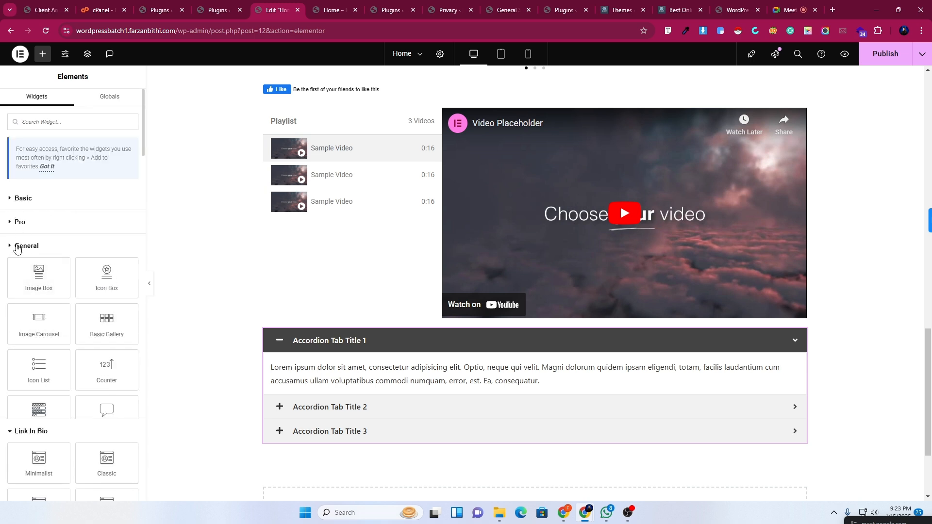
pyautogui.scroll(-4, 19, 259)
pyautogui.scroll(3, 28, 229)
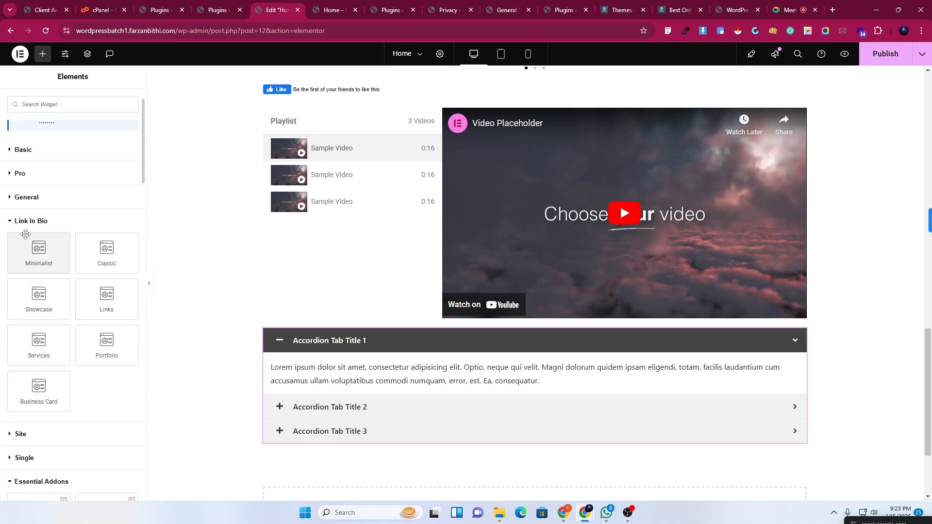
# Collapse Link In Bio and place a Dual Color Heading reading 'DUAL HEADING EXAMPLE' below the accordion.
pyautogui.click(19, 221)
pyautogui.scroll(-4, 92, 276)
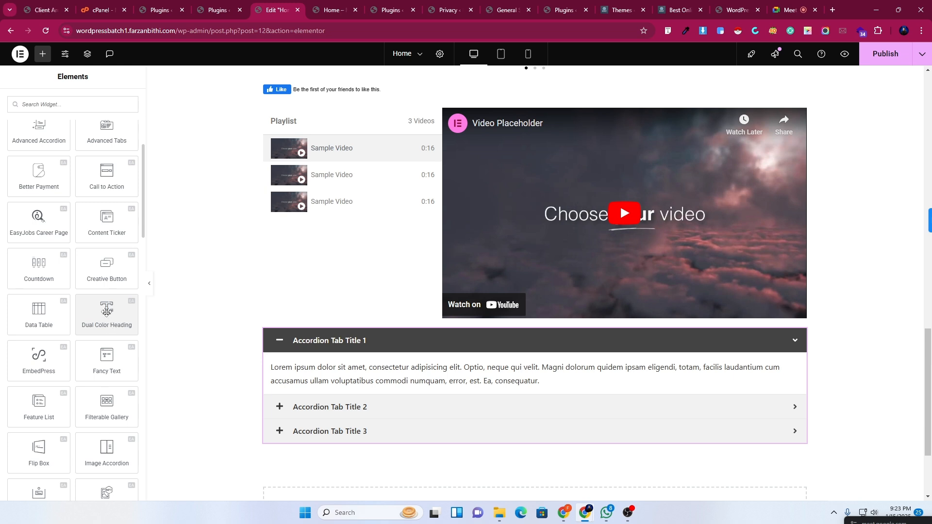
pyautogui.moveTo(107, 310); pyautogui.dragTo(351, 441)
pyautogui.scroll(-5, 507, 371)
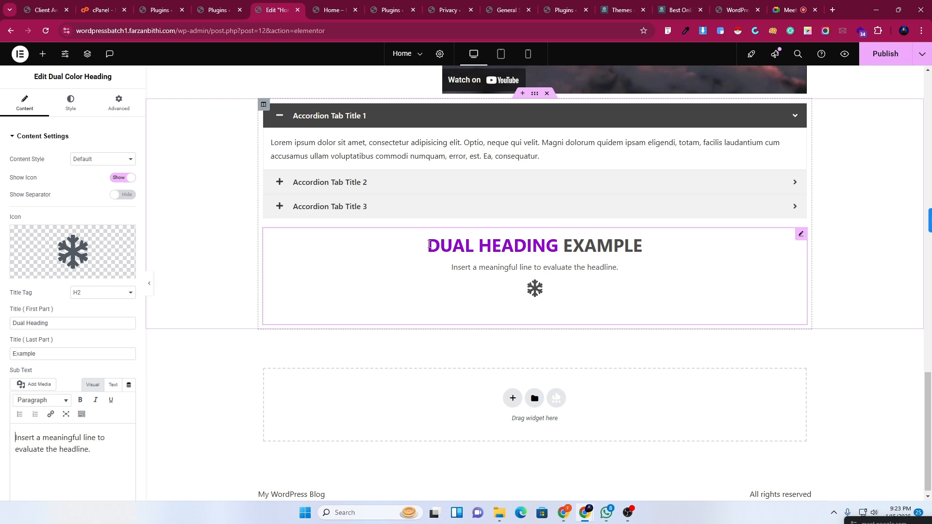
# Add a Heading, a lorem ipsum Text Editor and a star Icon below the Dual Color Heading.
pyautogui.click(42, 54)
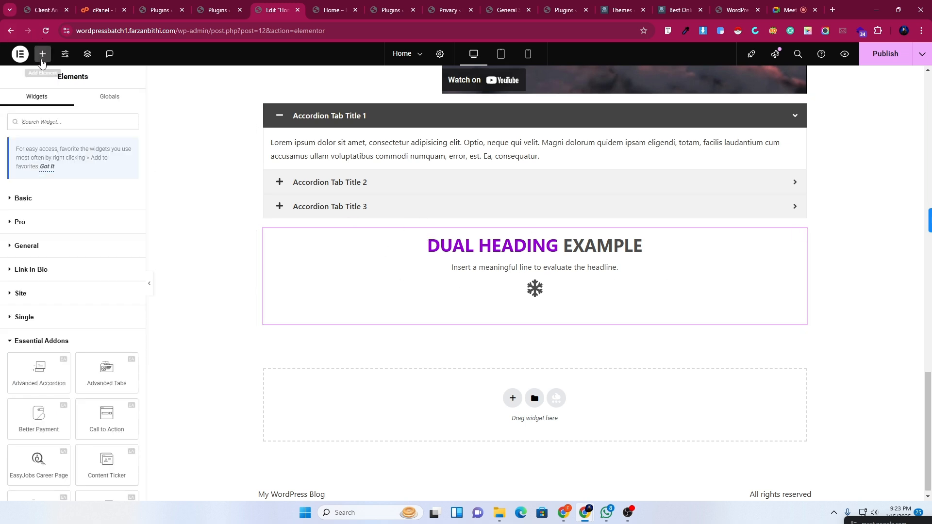
pyautogui.click(23, 204)
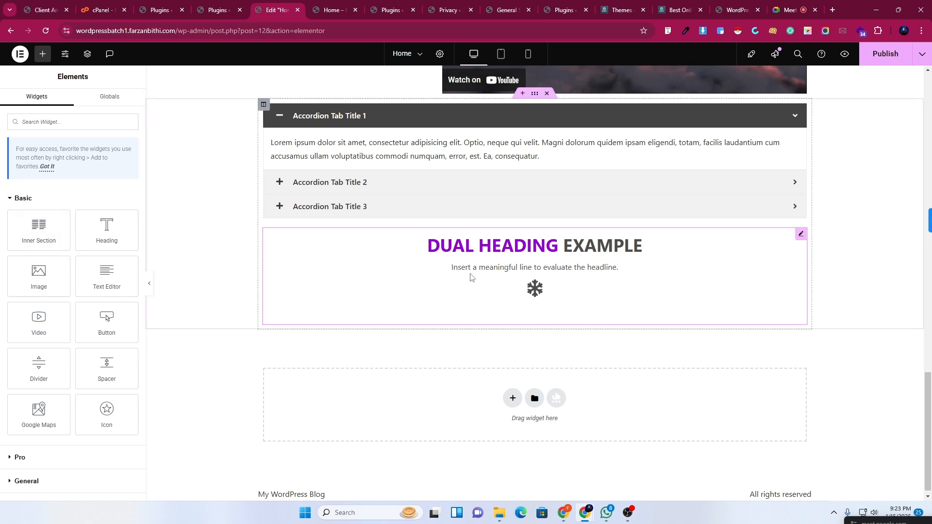
pyautogui.moveTo(107, 228); pyautogui.dragTo(478, 303)
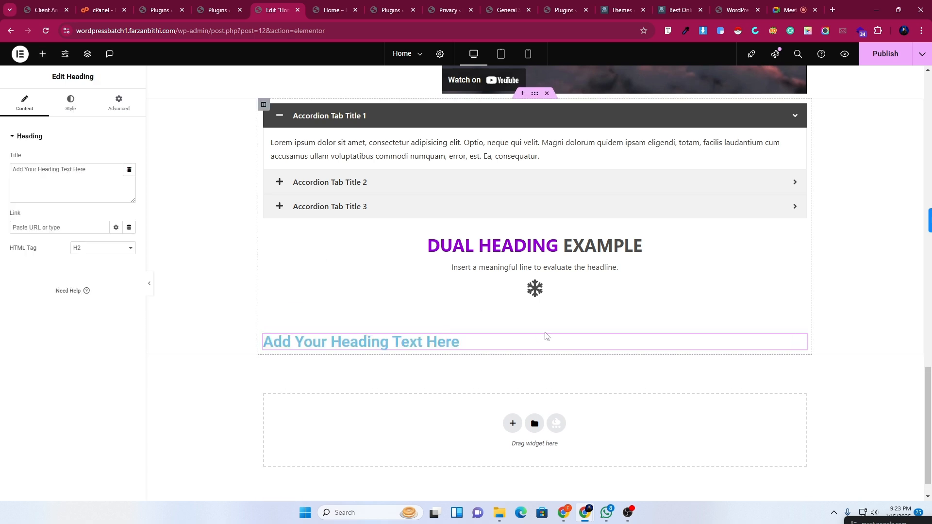
pyautogui.click(43, 54)
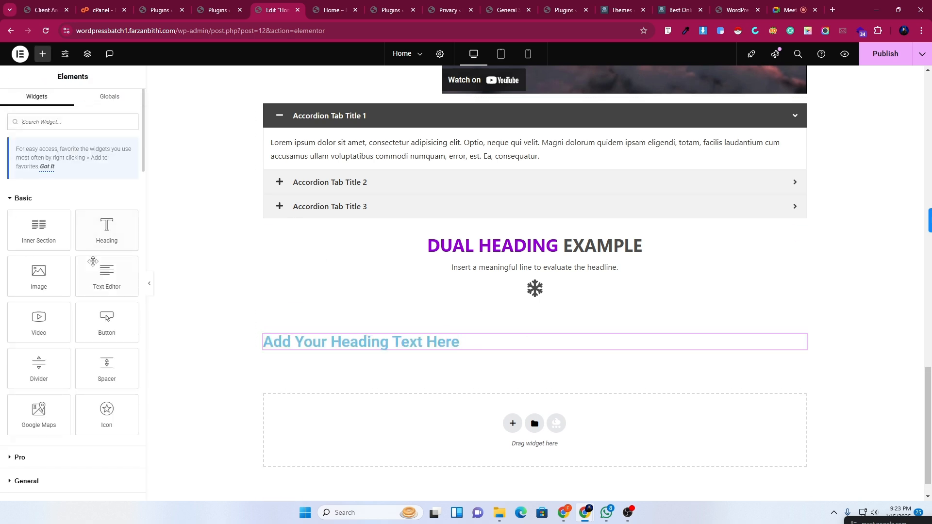
pyautogui.moveTo(107, 282); pyautogui.dragTo(361, 350)
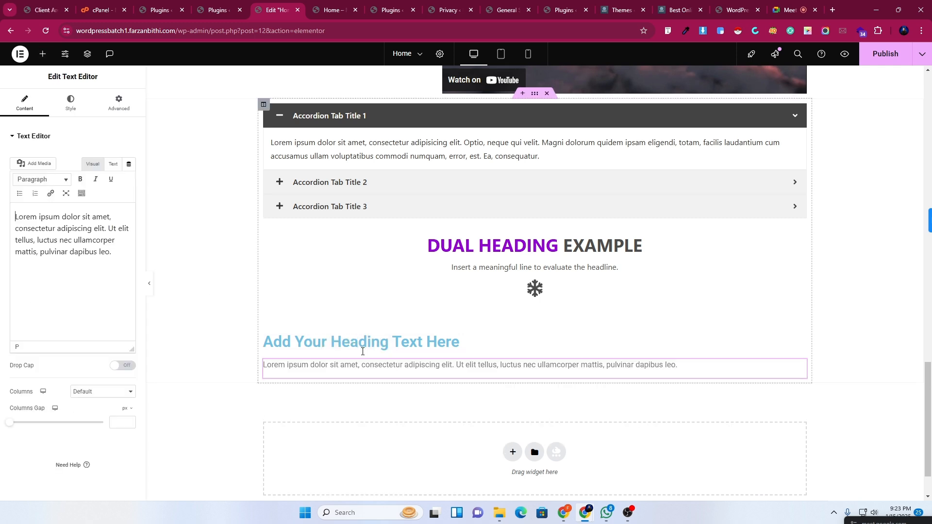
pyautogui.click(43, 54)
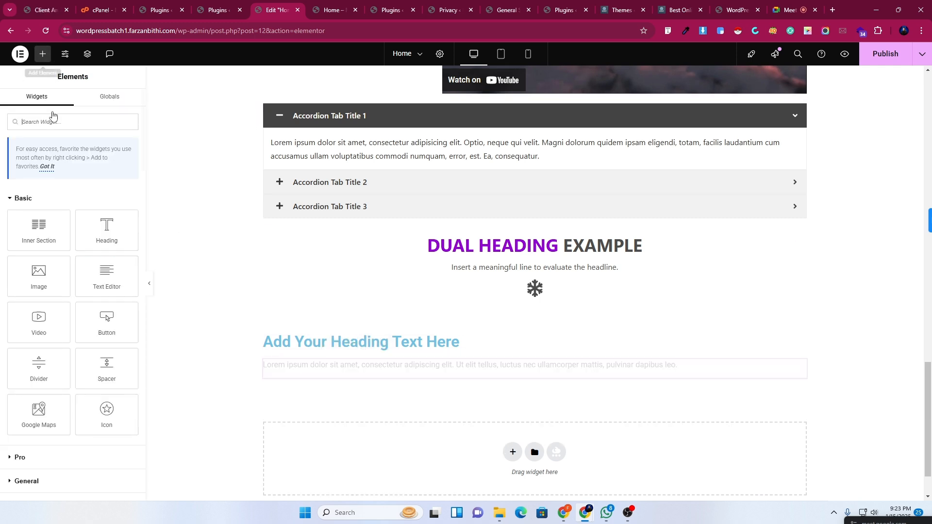
pyautogui.scroll(-4, 83, 348)
pyautogui.click(22, 313)
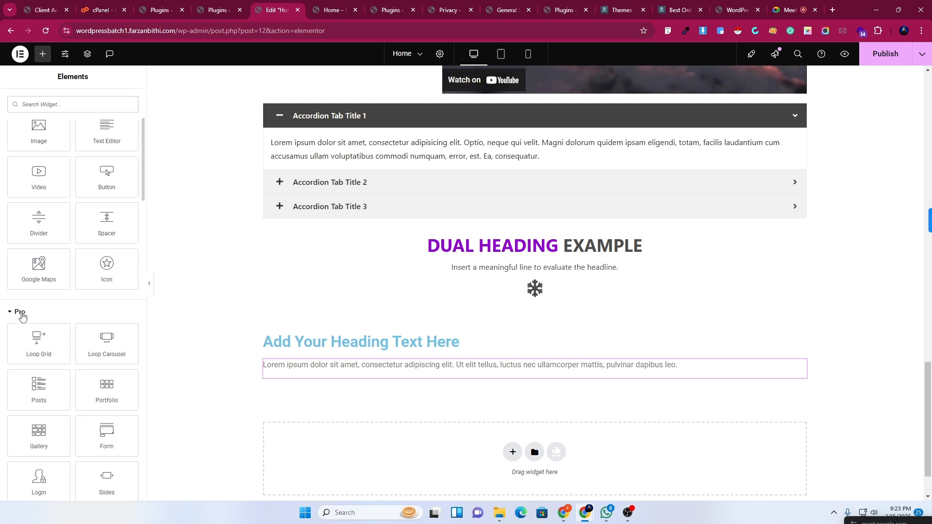
pyautogui.moveTo(107, 266); pyautogui.dragTo(425, 370)
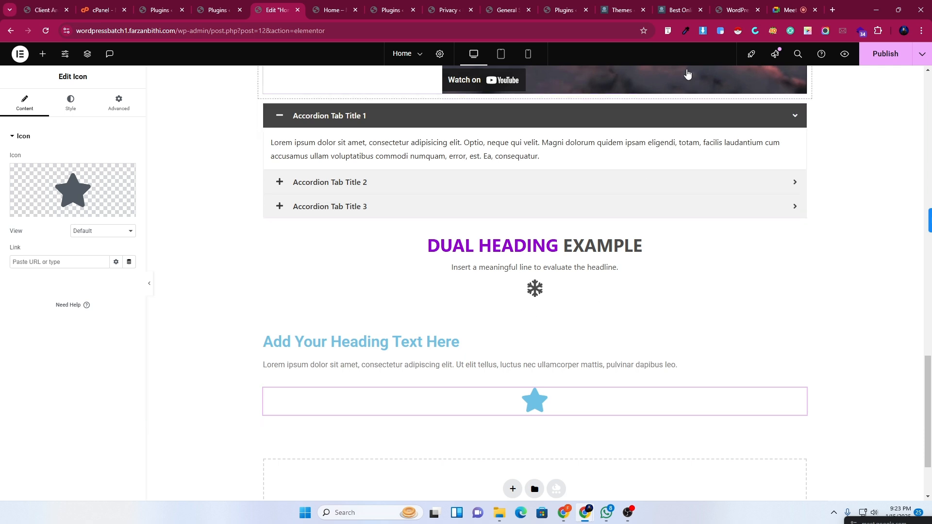
pyautogui.click(775, 5)
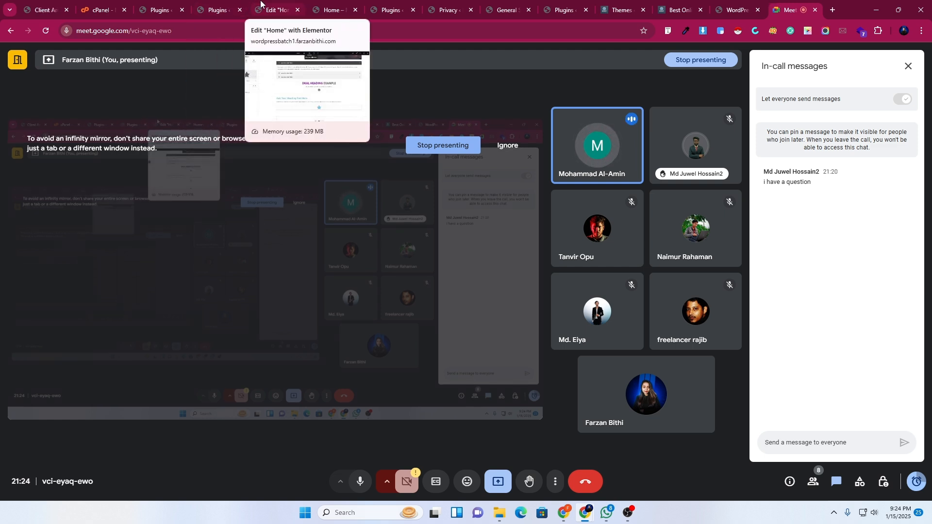
# Leave the Meet call tab and return to the Edit "Home" Elementor editor tab.
pyautogui.click(257, 5)
pyautogui.click(238, 4)
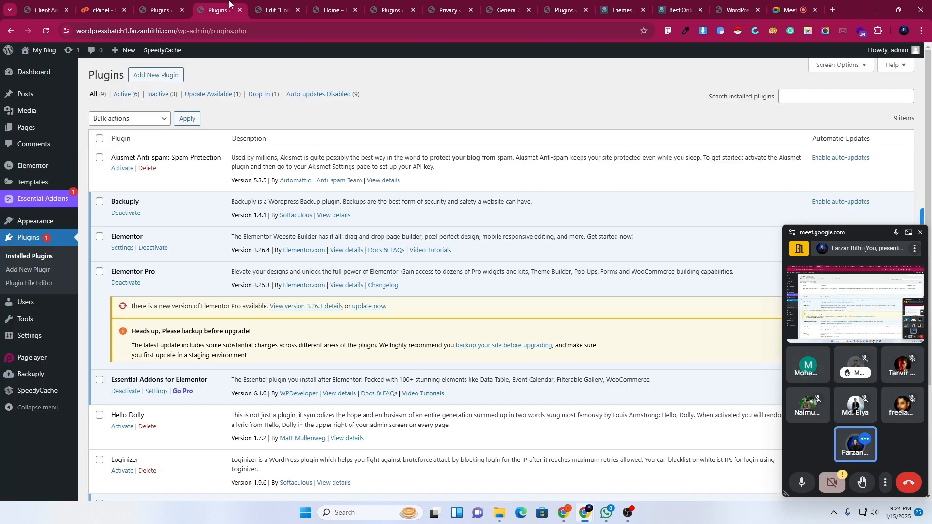
pyautogui.click(269, 4)
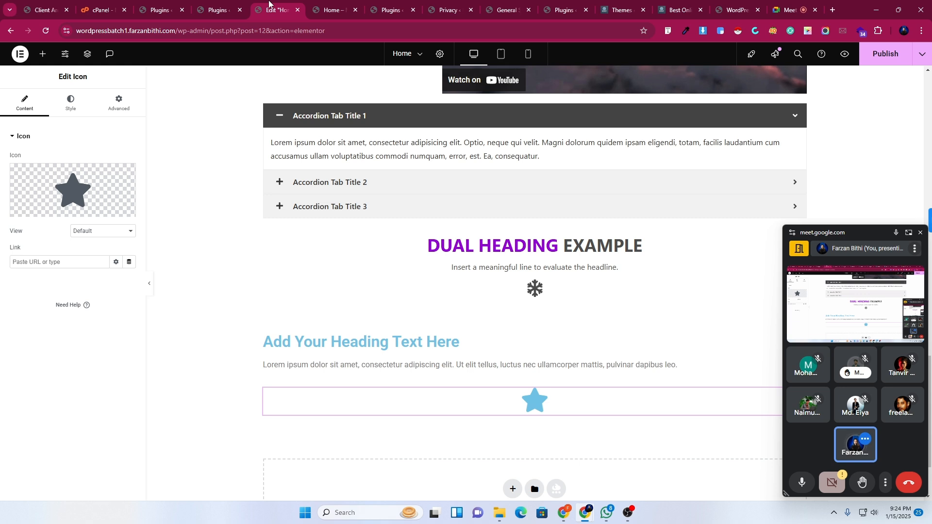
# Open the Elementor widget list and scroll through its categories.
pyautogui.click(43, 54)
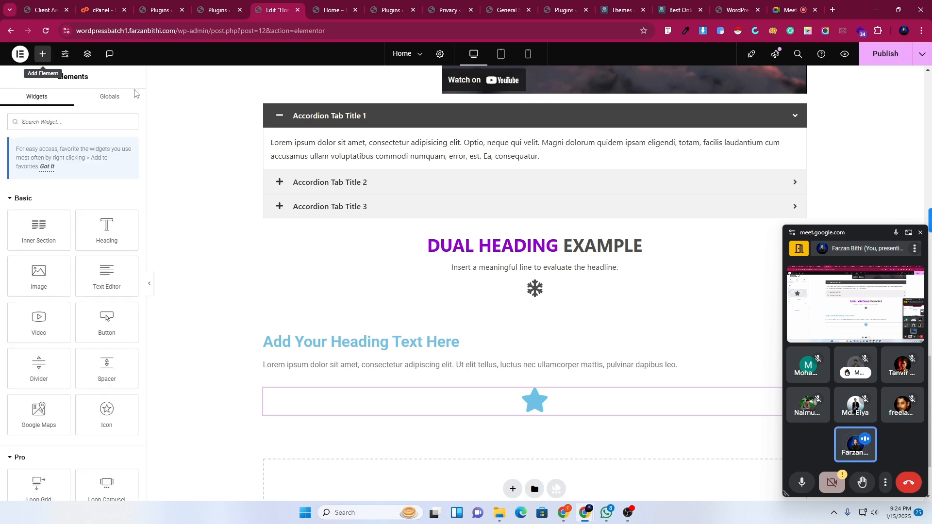
pyautogui.scroll(-15, 133, 246)
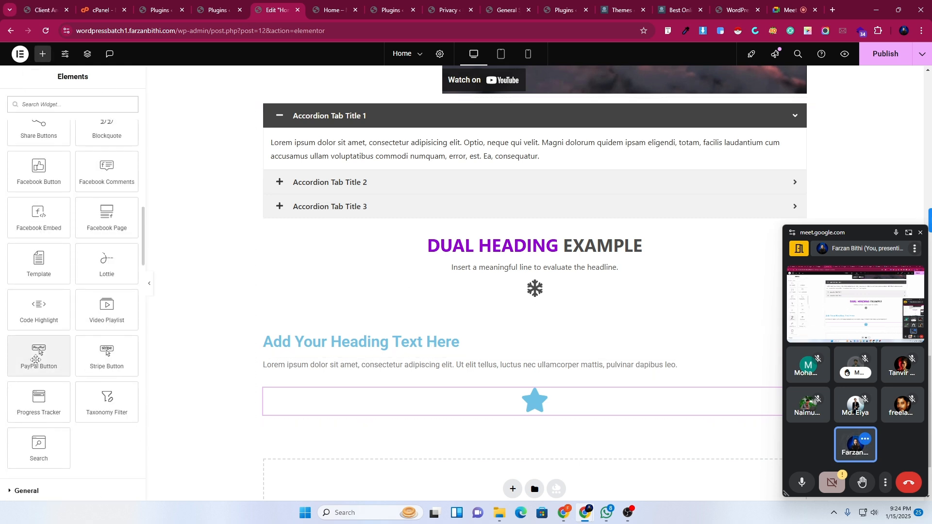
pyautogui.scroll(6, 135, 228)
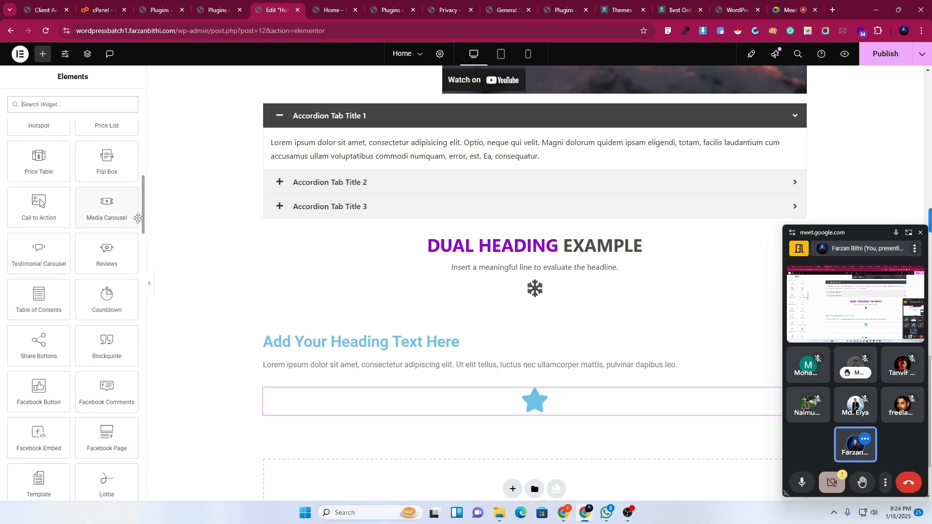
pyautogui.scroll(4, 104, 311)
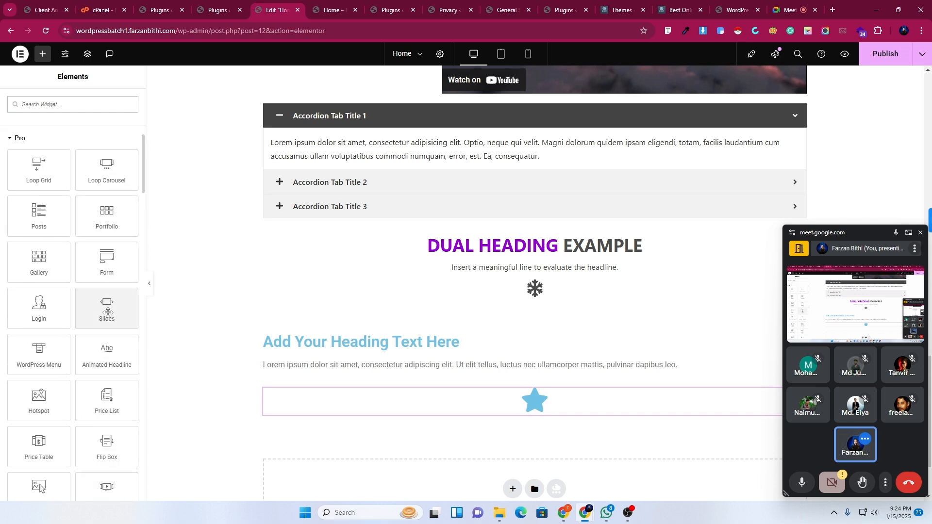
pyautogui.scroll(-8, 85, 445)
pyautogui.scroll(7, 75, 319)
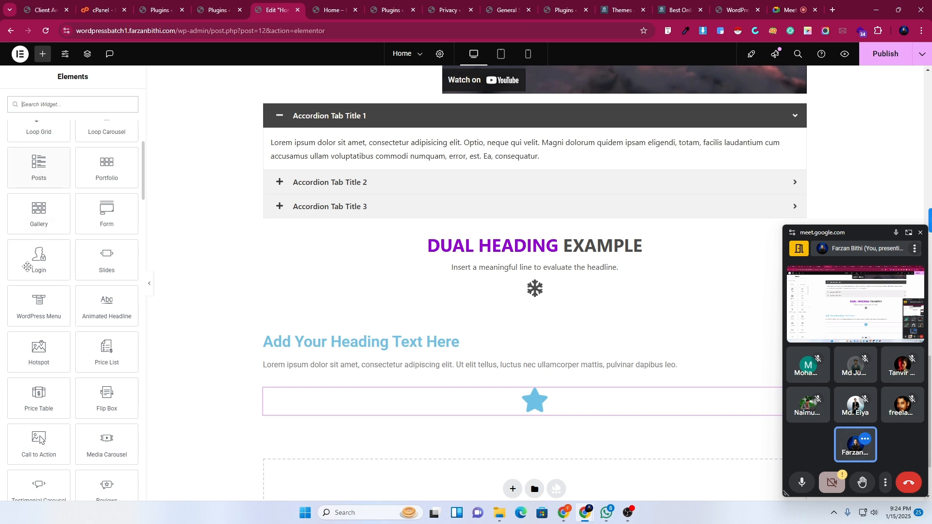
pyautogui.scroll(5, 28, 252)
# Collapse the Pro and Basic widget groups and move the Meet window to the bottom edge.
pyautogui.click(14, 332)
pyautogui.scroll(3, 48, 325)
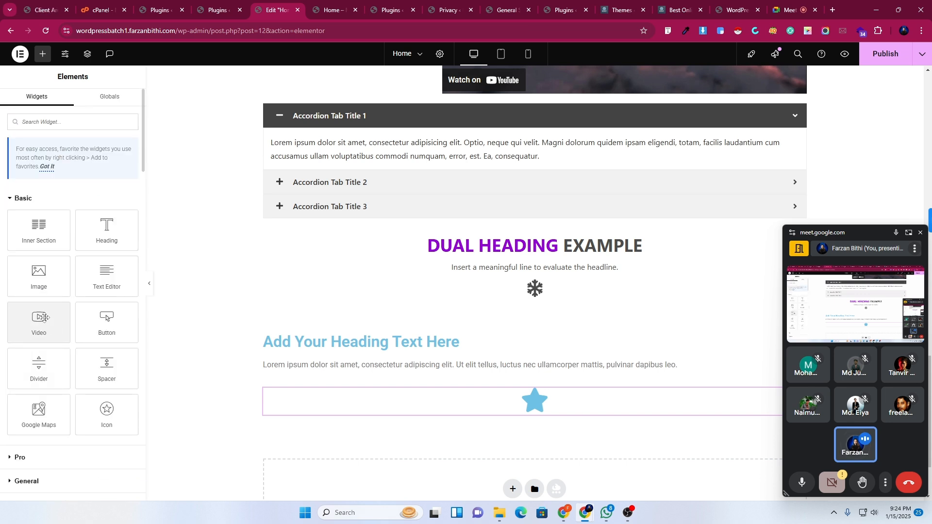
pyautogui.click(24, 199)
pyautogui.scroll(-5, 49, 399)
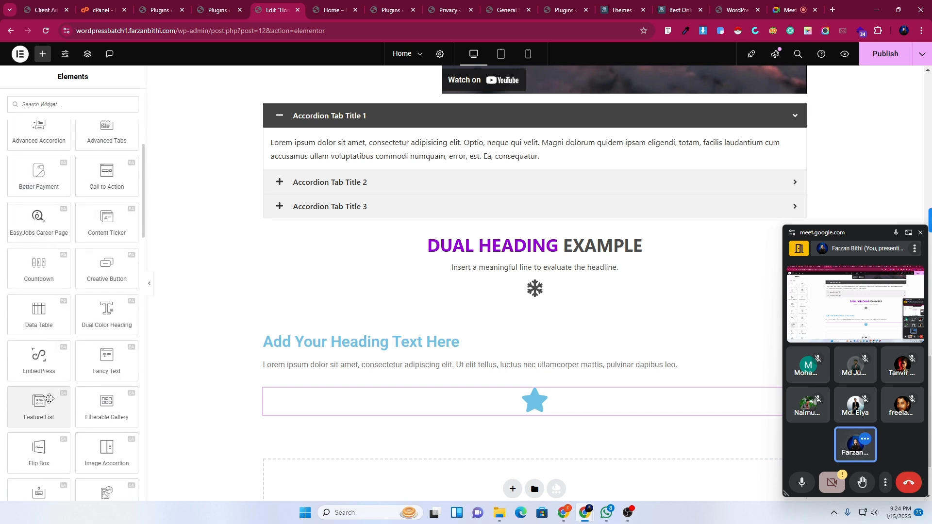
pyautogui.moveTo(875, 233); pyautogui.dragTo(869, 503)
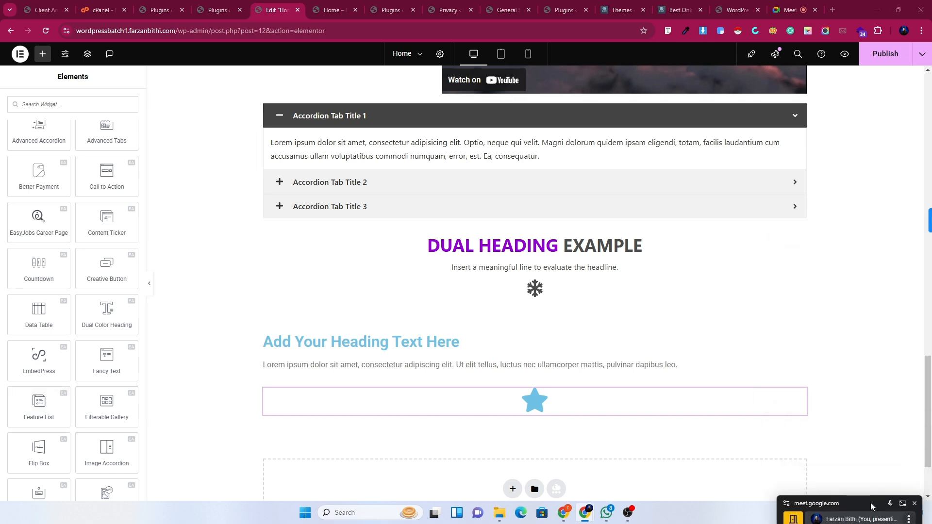
pyautogui.scroll(-2, 93, 359)
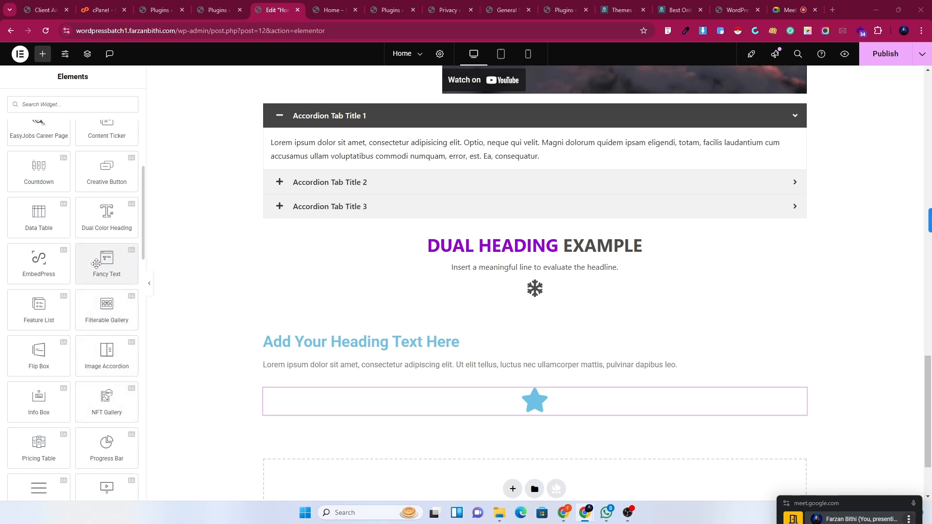
# Drop an Essential Addons Fancy Text widget below the star icon, cycling the First/Second/Third strings.
pyautogui.moveTo(96, 263); pyautogui.dragTo(393, 414)
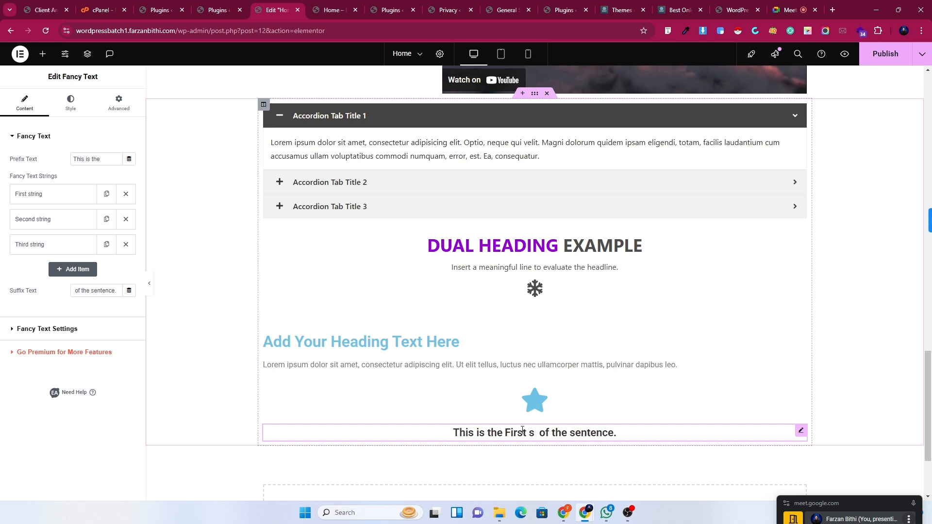
# Add a Countdown widget below the Fancy Text sentence.
pyautogui.click(45, 59)
pyautogui.scroll(-10, 69, 314)
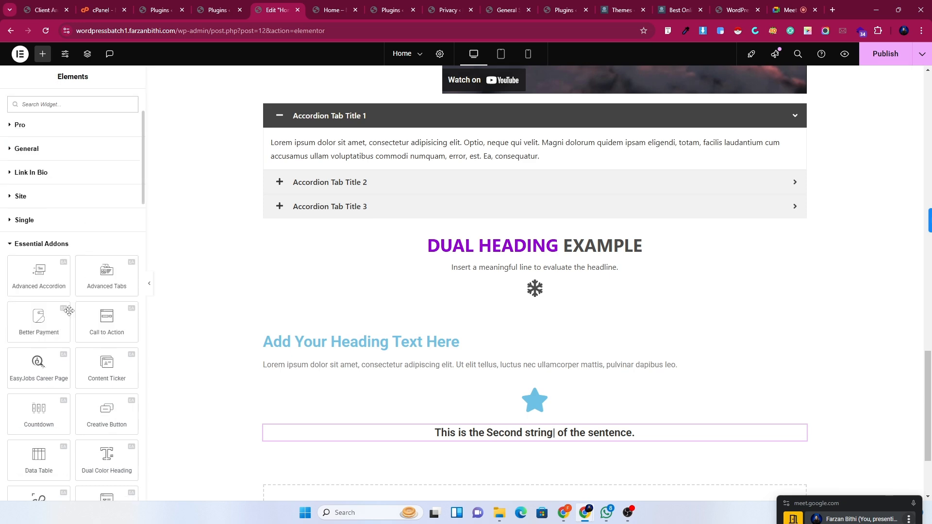
pyautogui.scroll(-5, 69, 314)
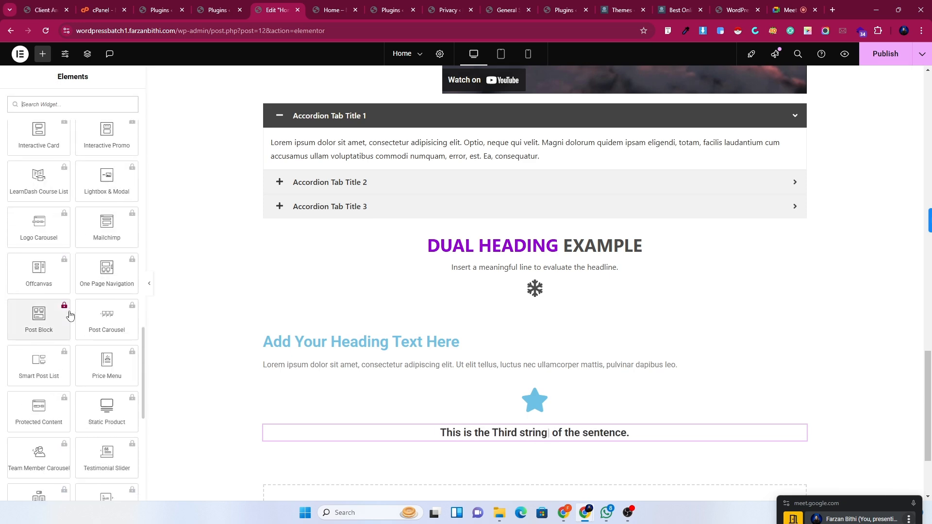
pyautogui.scroll(-5, 70, 315)
pyautogui.scroll(4, 69, 314)
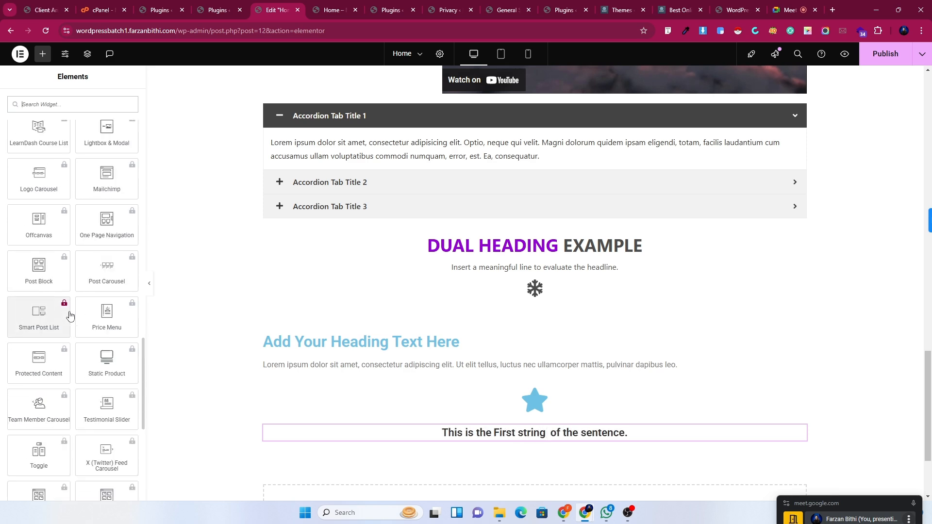
pyautogui.scroll(15, 70, 315)
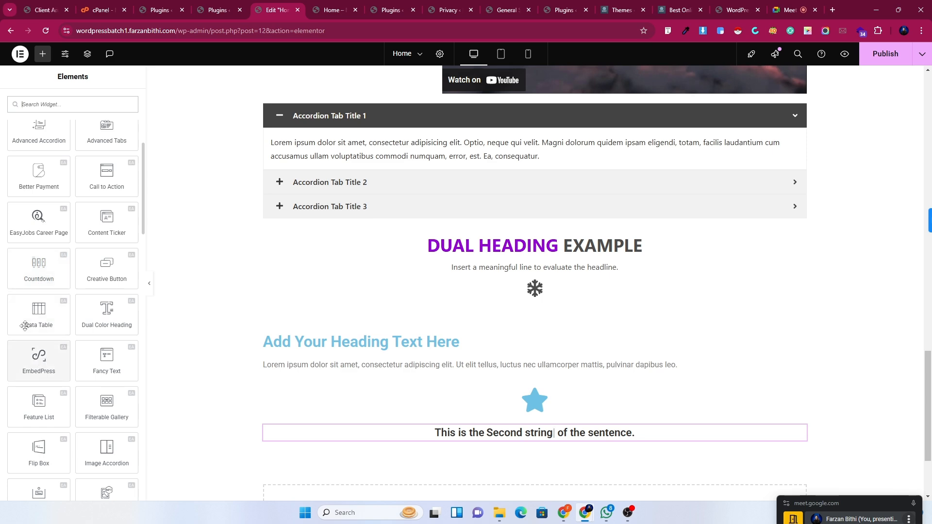
pyautogui.moveTo(30, 272); pyautogui.dragTo(524, 438)
pyautogui.scroll(-4, 728, 312)
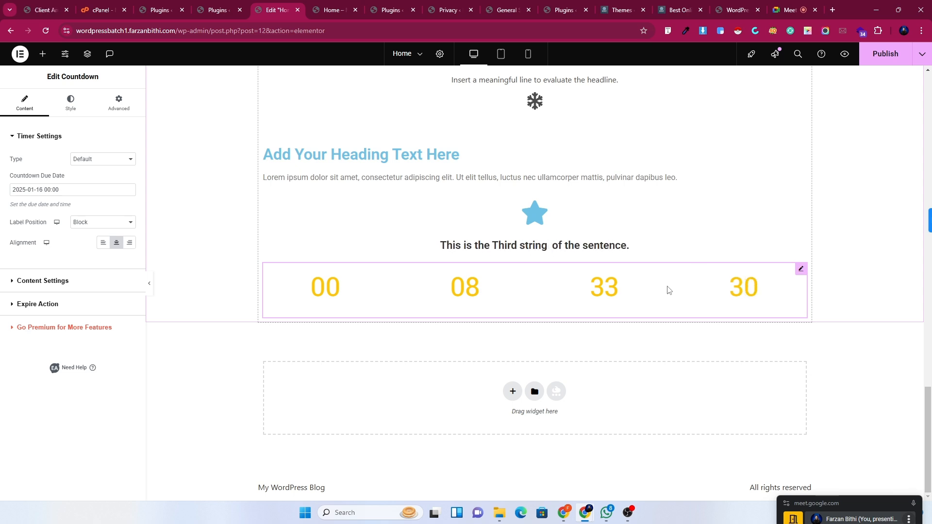
# Set the Countdown Due Date to 2025-01-18 in the date picker.
pyautogui.click(72, 190)
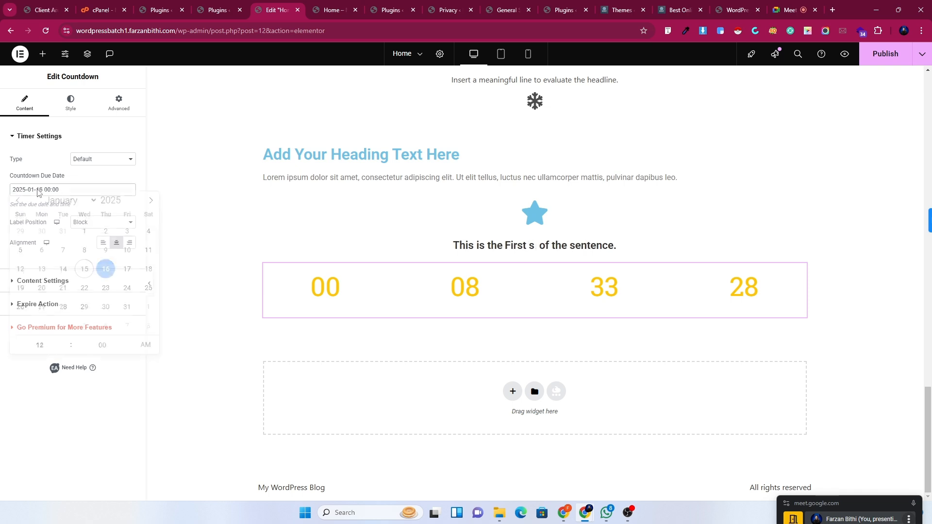
pyautogui.click(124, 276)
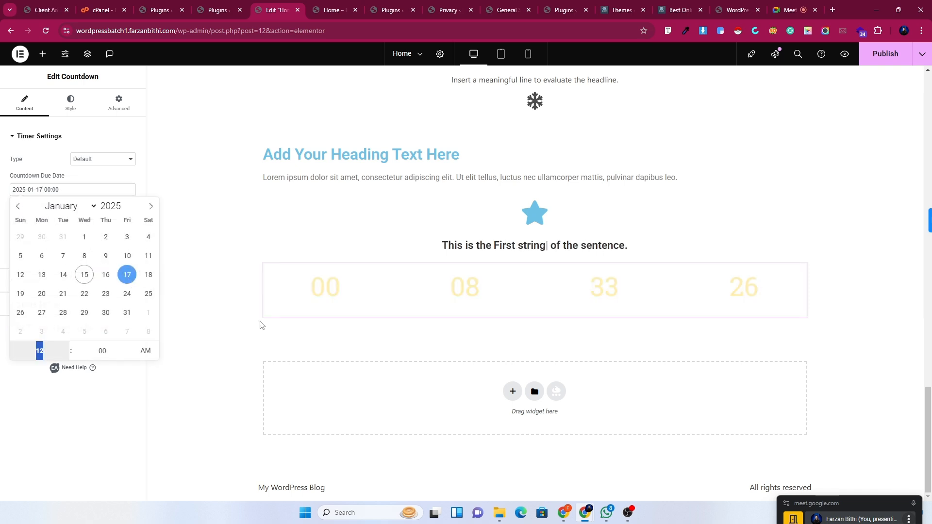
pyautogui.click(148, 276)
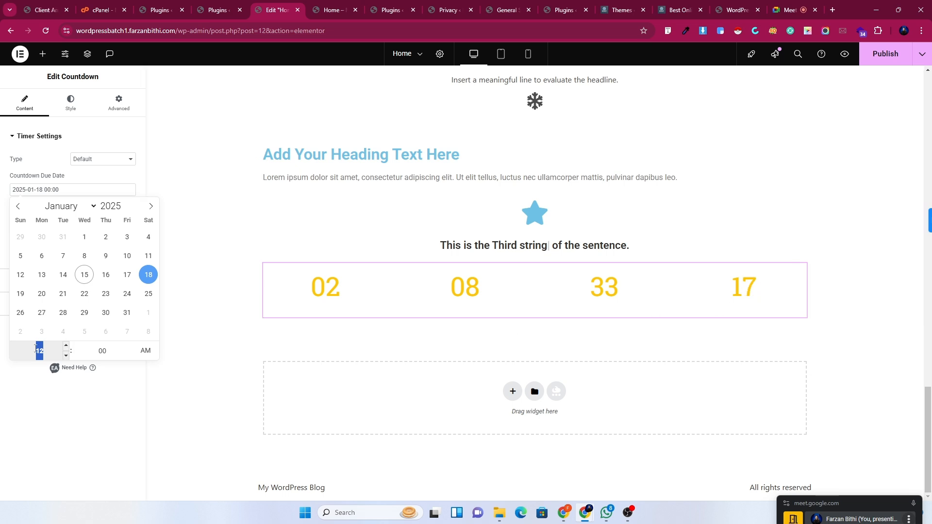
pyautogui.click(26, 422)
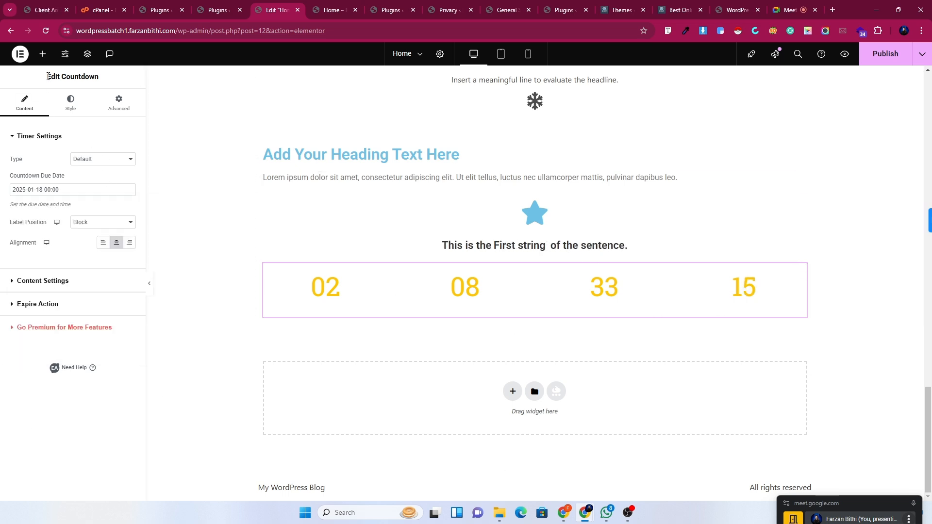
# Add an Essential Addons NFT Gallery widget directly below the countdown.
pyautogui.click(43, 54)
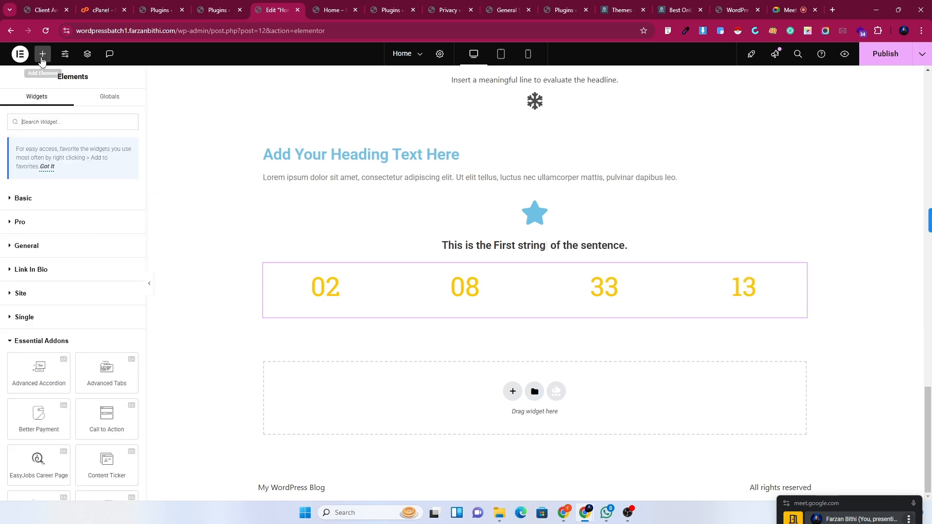
pyautogui.scroll(-20, 86, 287)
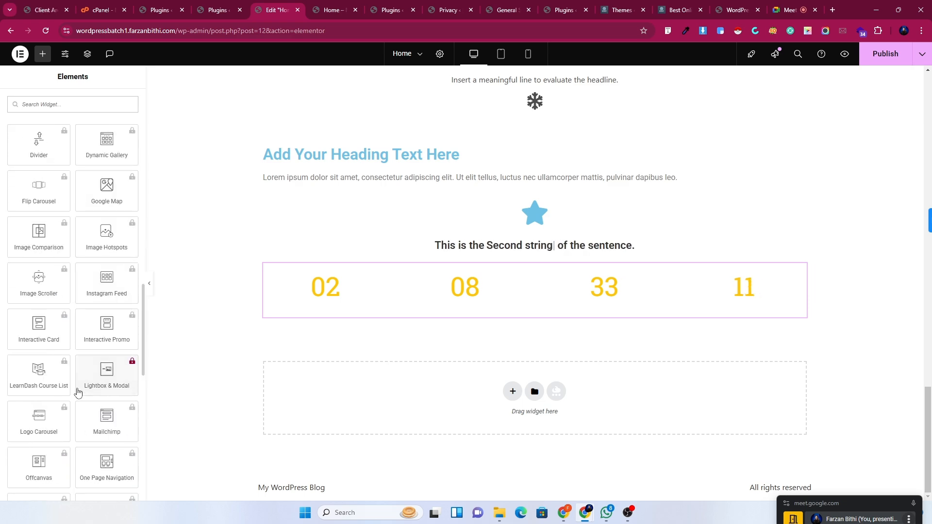
pyautogui.scroll(-3, 78, 402)
pyautogui.scroll(10, 79, 418)
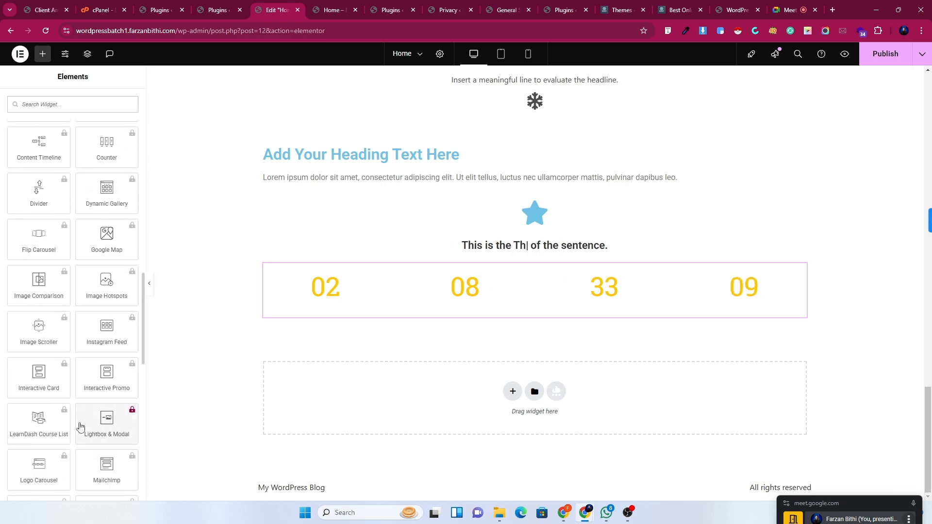
pyautogui.scroll(4, 79, 425)
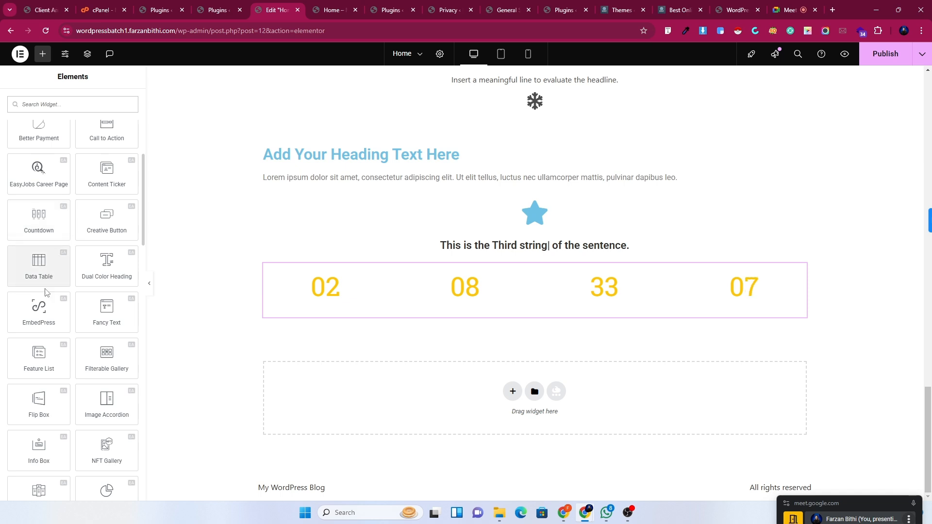
pyautogui.scroll(-2, 101, 401)
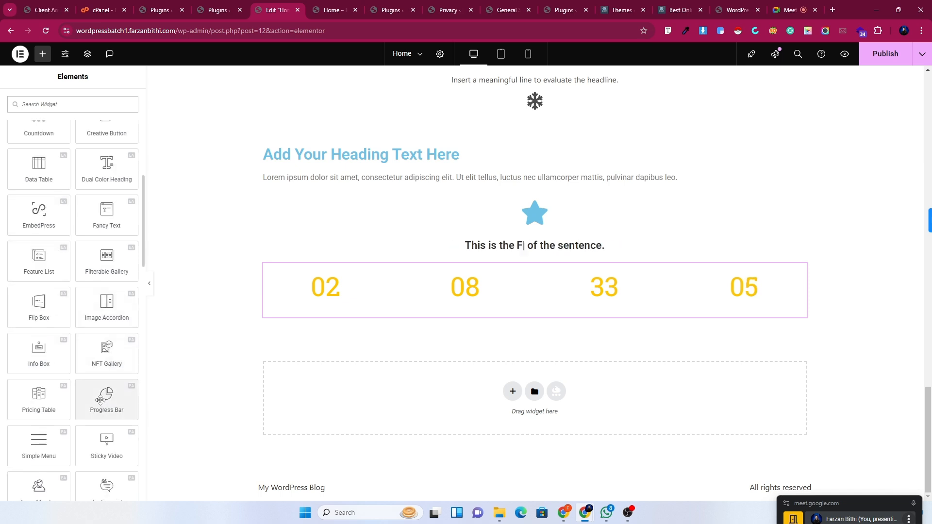
pyautogui.moveTo(107, 359); pyautogui.dragTo(425, 322)
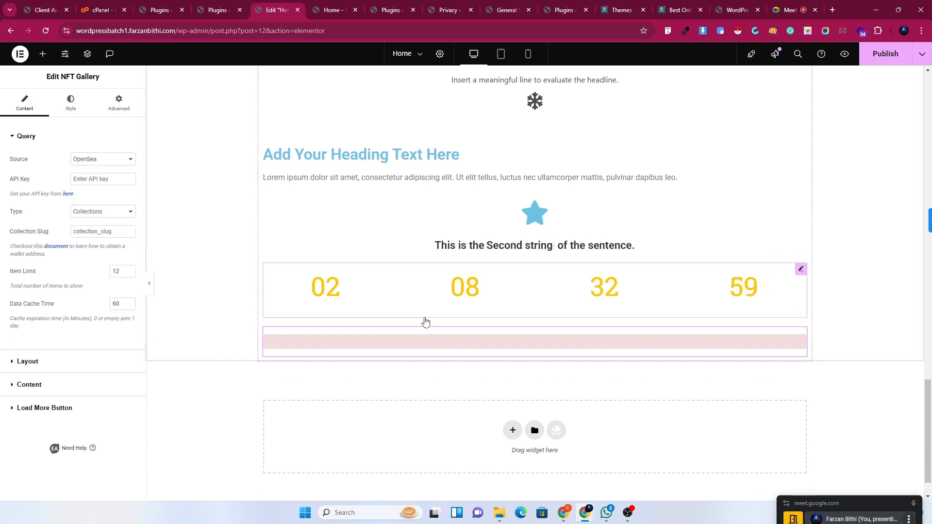
# Reopen the Elements widget list and scroll through the categories.
pyautogui.click(43, 54)
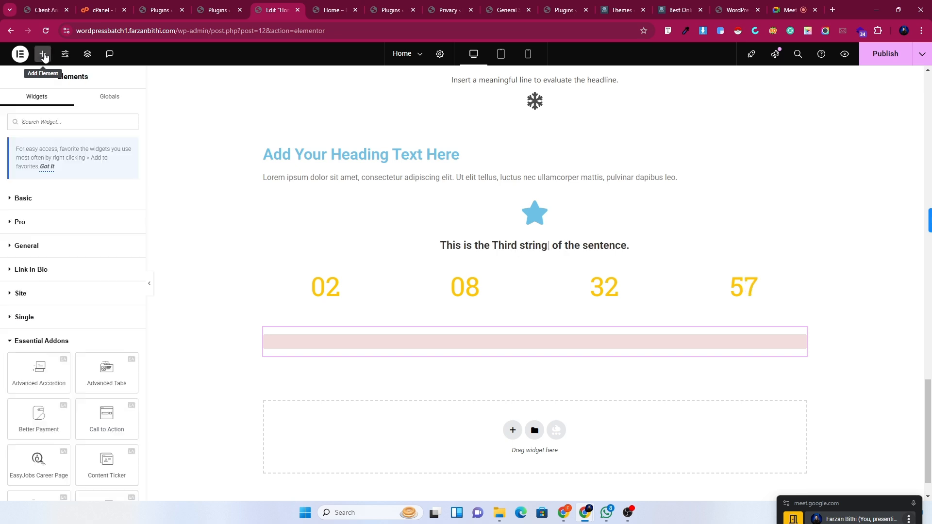
pyautogui.scroll(-10, 94, 405)
pyautogui.scroll(-1, 94, 406)
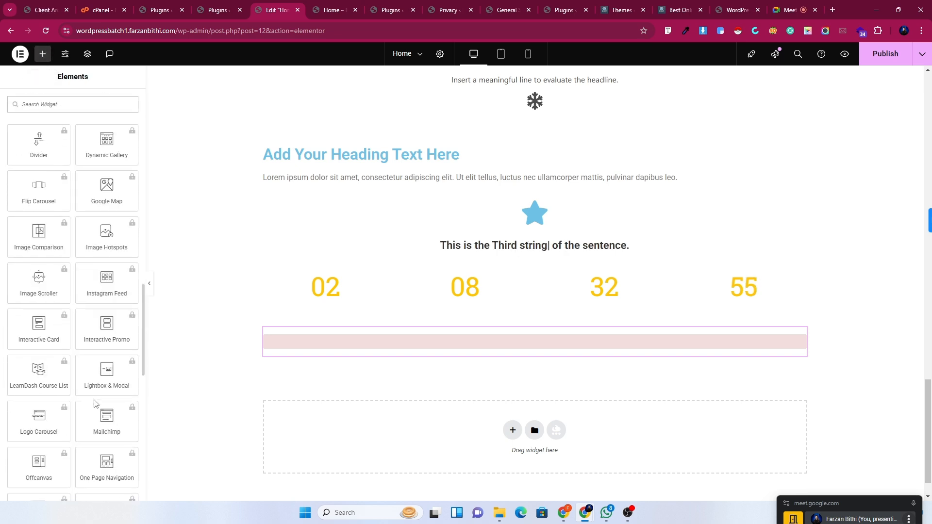
pyautogui.scroll(5, 46, 353)
pyautogui.scroll(1, 48, 357)
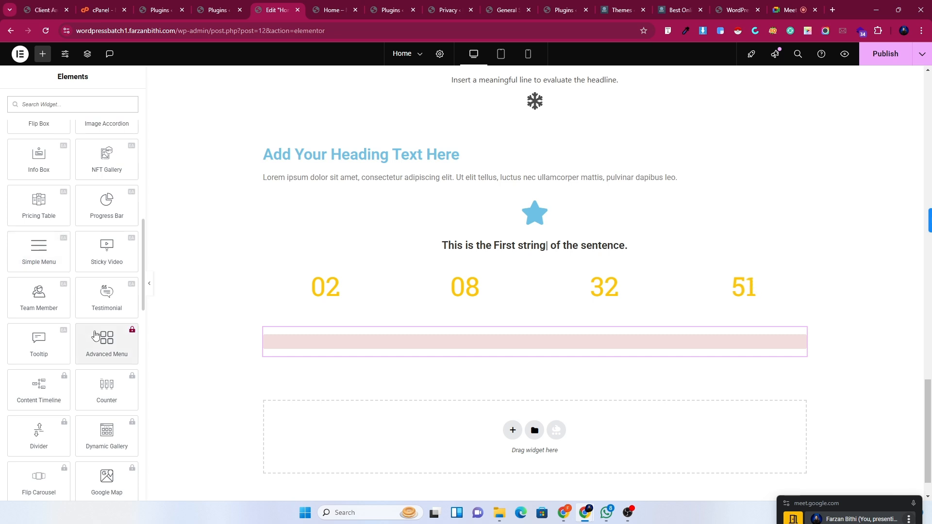
pyautogui.scroll(3, 92, 334)
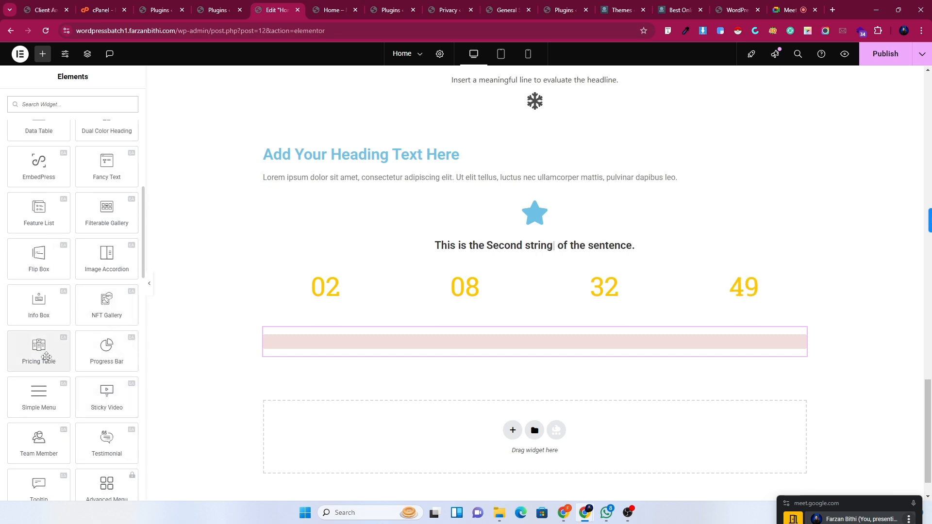
# Drop a Pricing Table below the NFT Gallery and scroll to the Startup $99/month plan.
pyautogui.moveTo(46, 357); pyautogui.dragTo(433, 350)
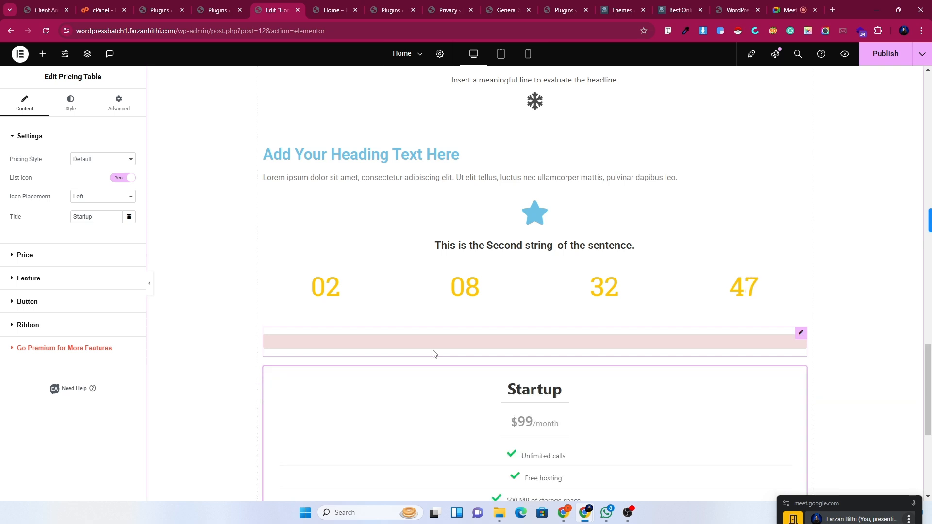
pyautogui.scroll(-2, 653, 293)
pyautogui.scroll(-1, 616, 286)
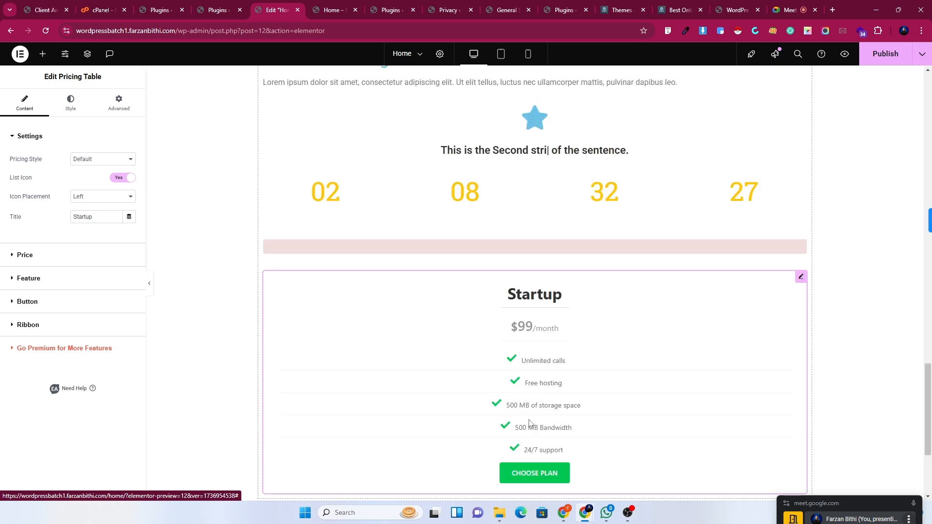
pyautogui.scroll(-3, 580, 313)
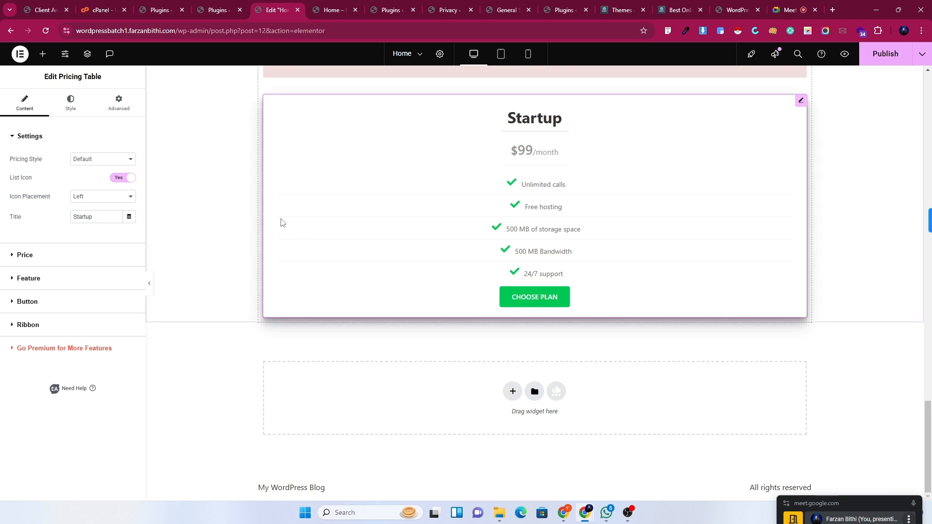
# Browse the widget list, then open the Startup pricing table's settings.
pyautogui.click(43, 54)
pyautogui.scroll(-10, 122, 378)
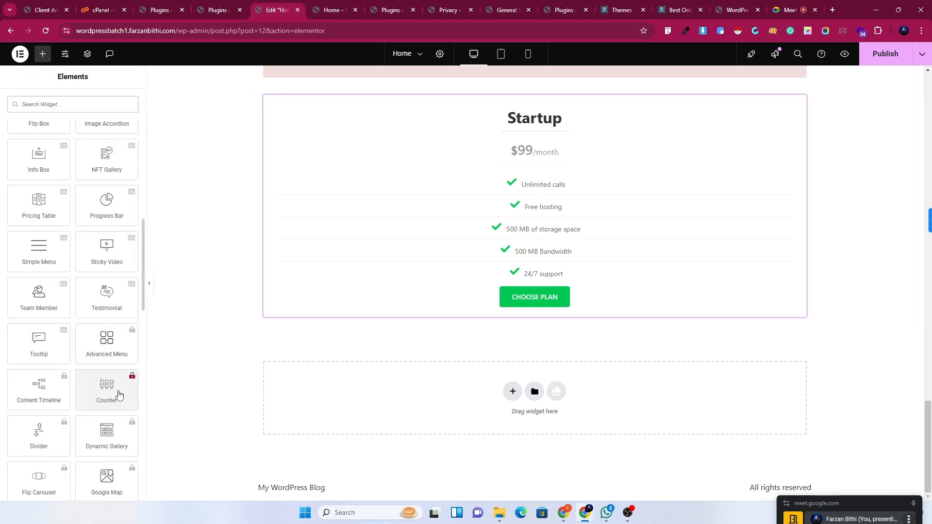
pyautogui.scroll(-6, 131, 374)
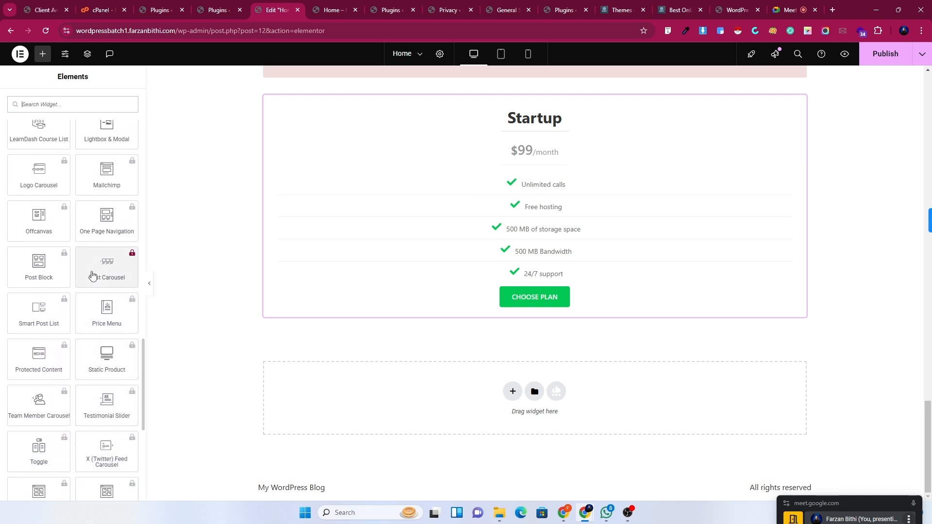
pyautogui.scroll(3, 94, 266)
pyautogui.click(659, 121)
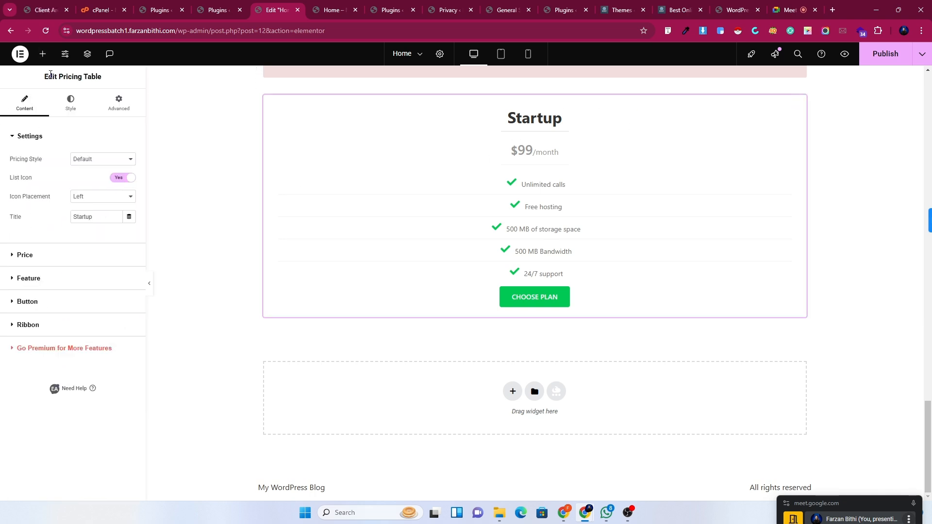
# Return to the widget list and scroll through the Elementor panel's categories.
pyautogui.click(42, 53)
pyautogui.scroll(-6, 75, 250)
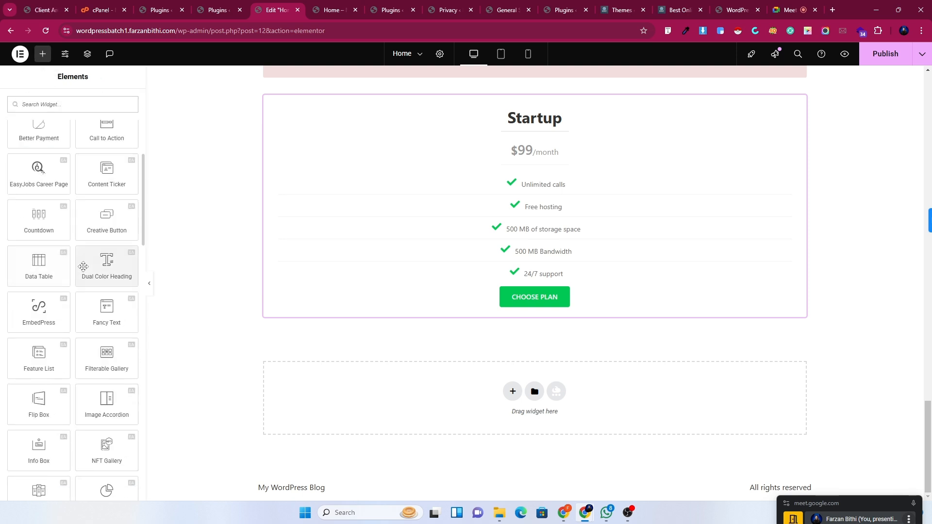
pyautogui.scroll(-6, 83, 270)
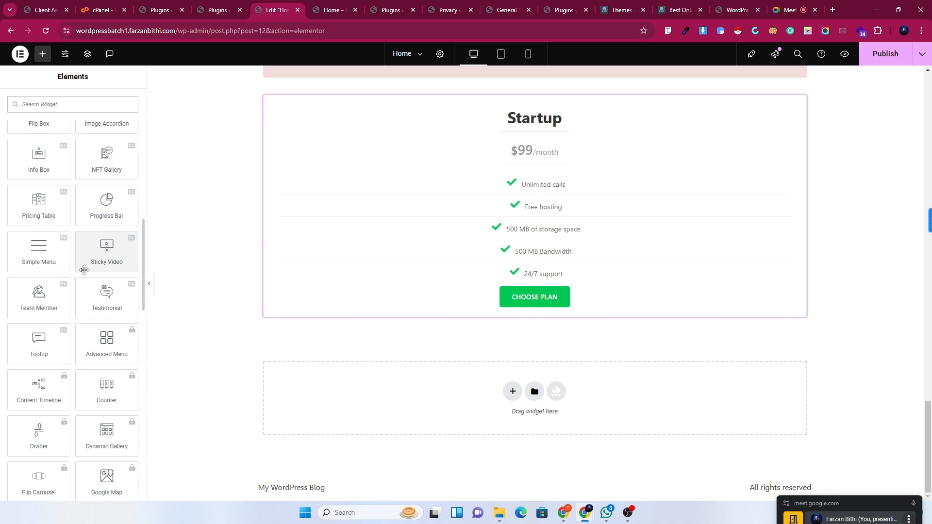
pyautogui.scroll(-2, 85, 270)
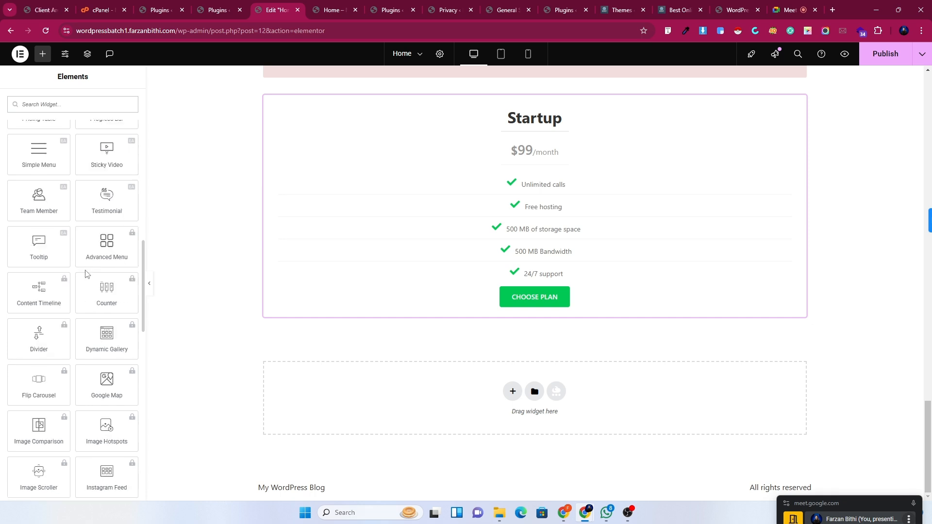
pyautogui.scroll(3, 85, 273)
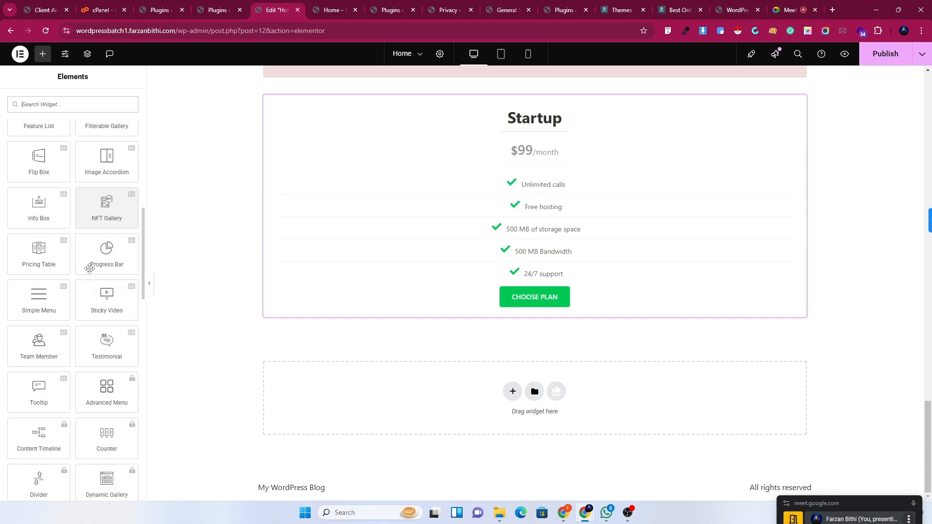
pyautogui.scroll(-3, 92, 270)
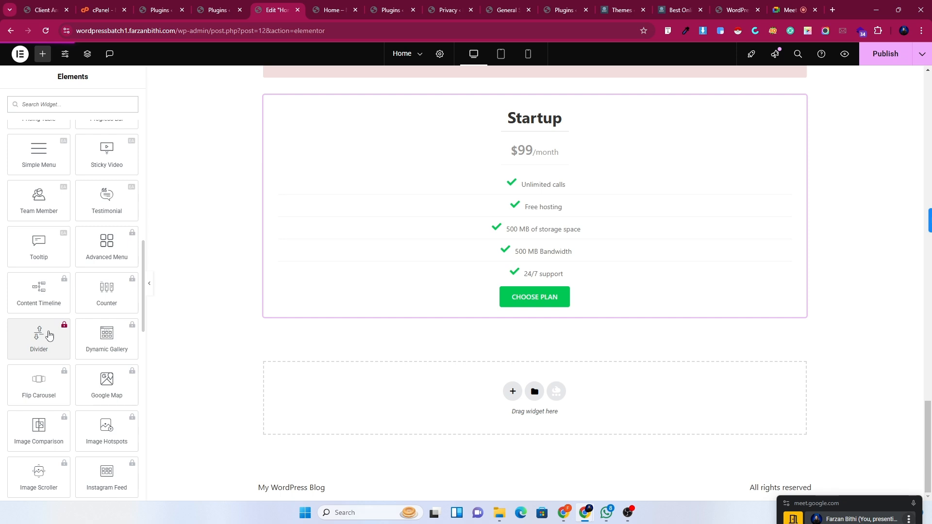
pyautogui.scroll(-5, 48, 335)
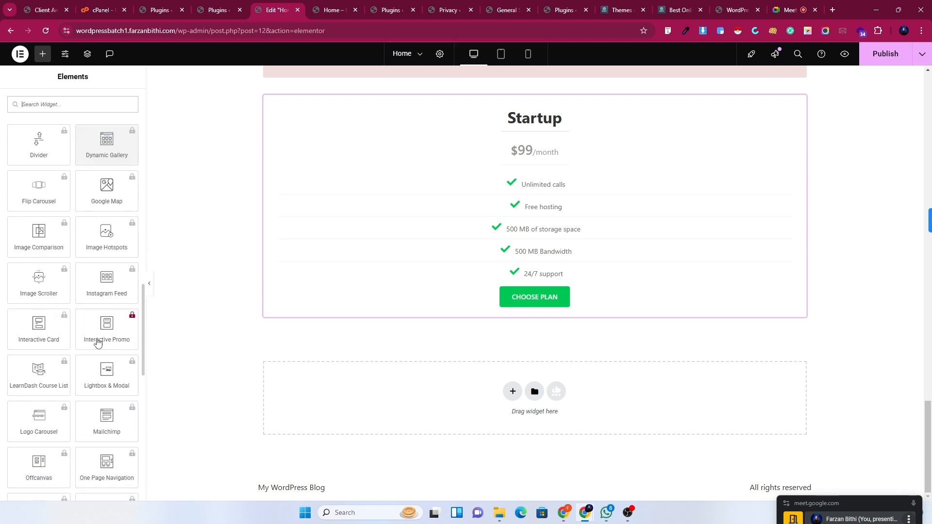
pyautogui.scroll(-5, 97, 342)
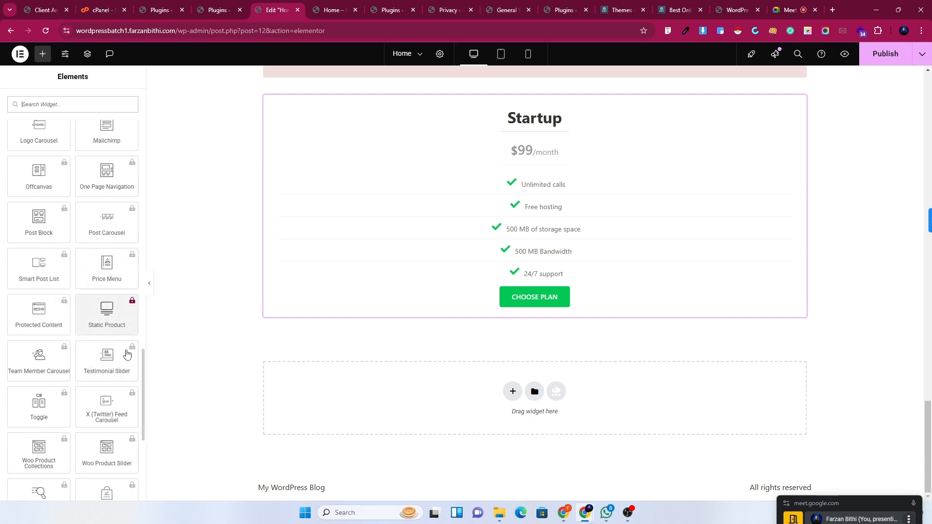
pyautogui.moveTo(140, 385); pyautogui.dragTo(141, 227)
pyautogui.scroll(3, 107, 228)
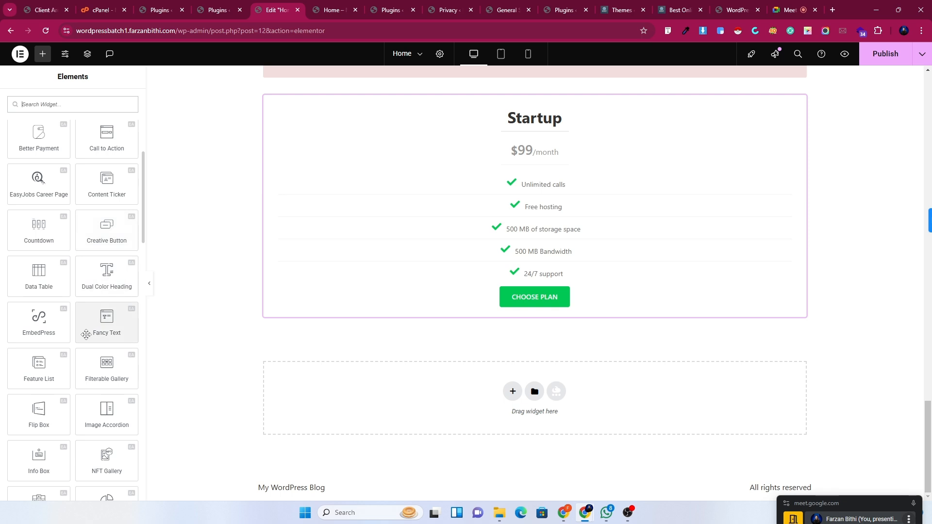
pyautogui.scroll(5, 83, 340)
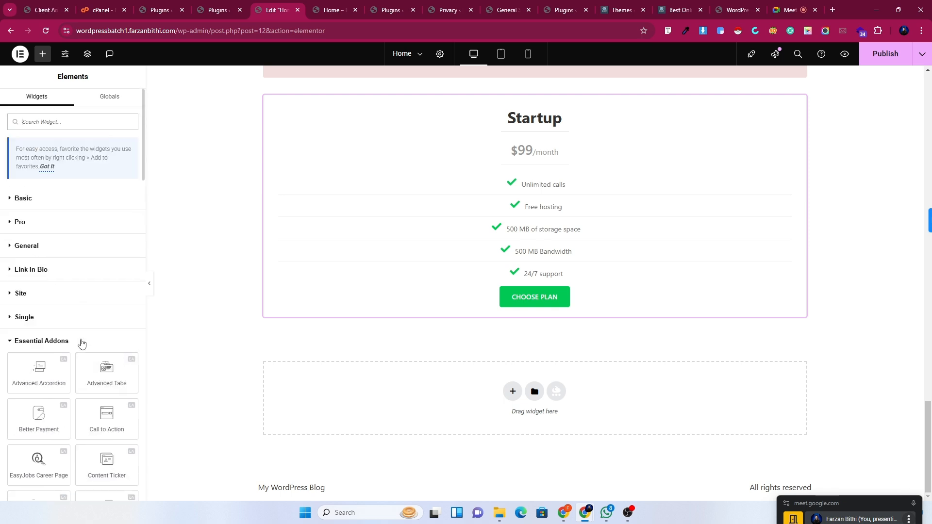
# Expand the Single, Site, Link In Bio, General, Pro and Basic categories, then go to Installed Plugins.
pyautogui.click(25, 318)
pyautogui.click(29, 293)
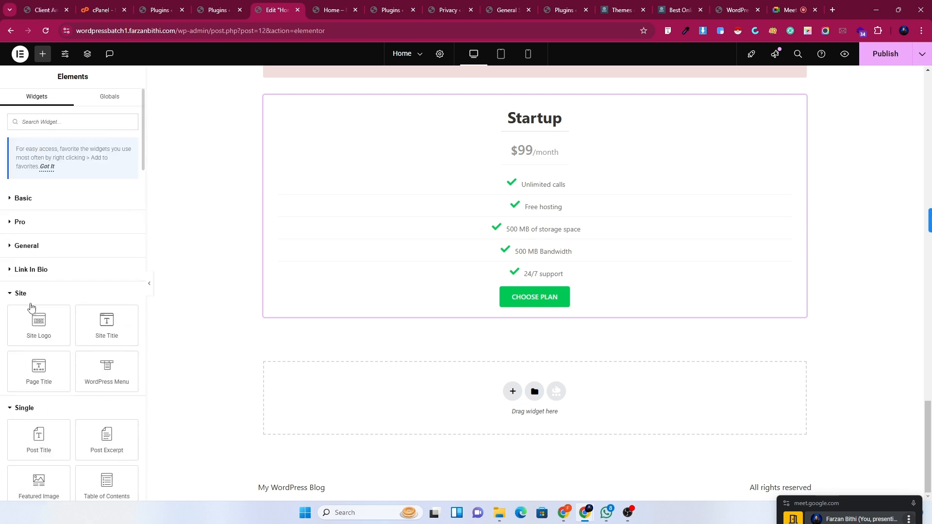
pyautogui.click(36, 268)
pyautogui.click(38, 246)
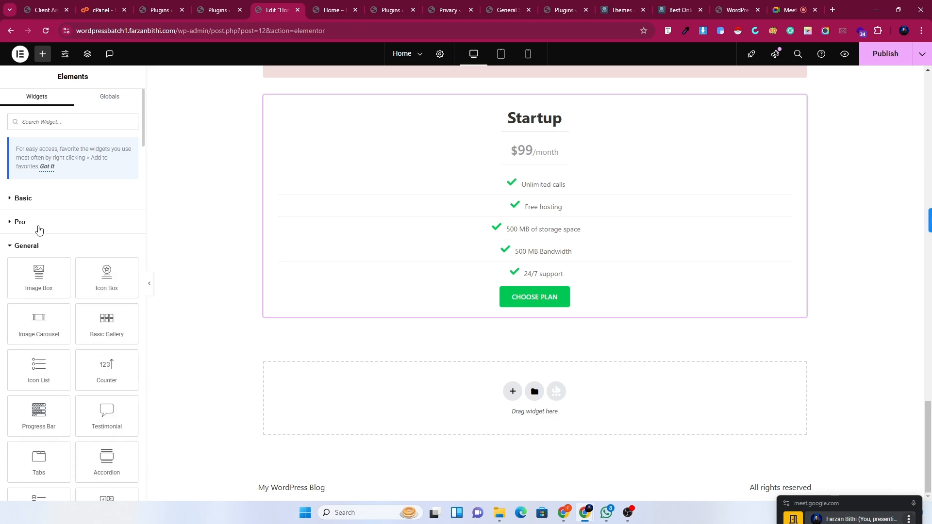
pyautogui.click(38, 223)
pyautogui.click(37, 197)
pyautogui.click(209, 5)
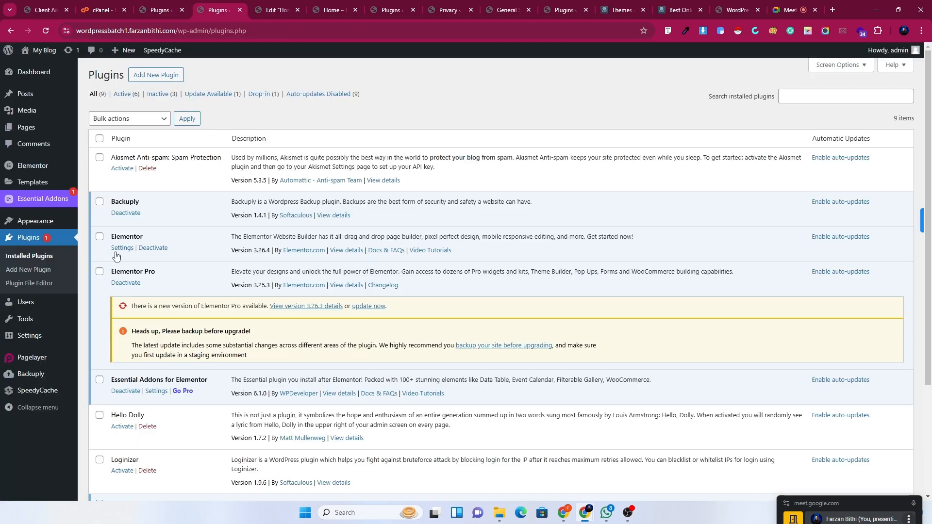
# On the Add New Plugin page, search the directory for "HAPPY ELEMENTOR".
pyautogui.click(30, 273)
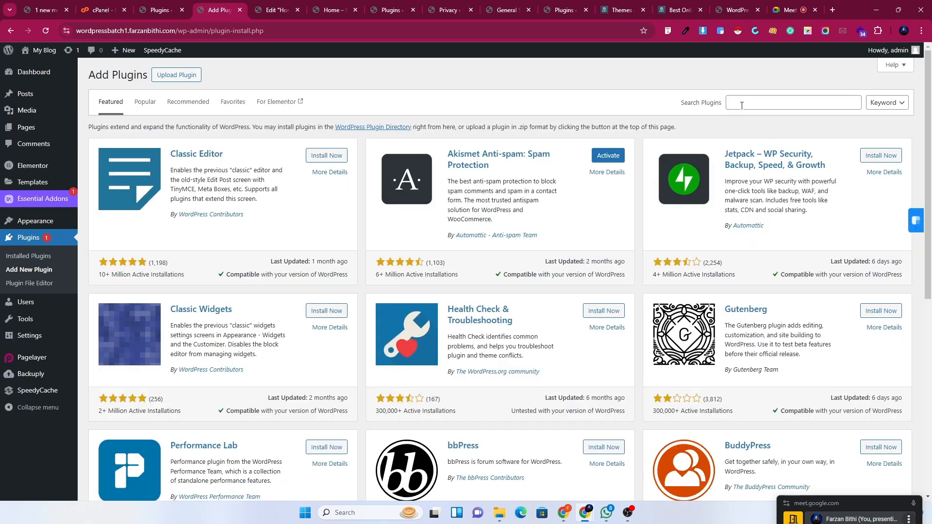
pyautogui.click(743, 107)
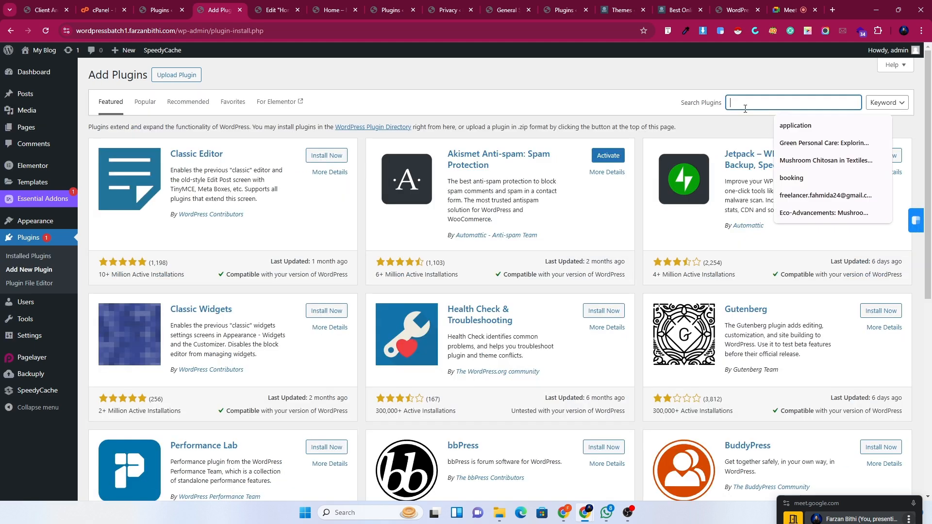
pyautogui.write('HAPPY ELEMENTOR')
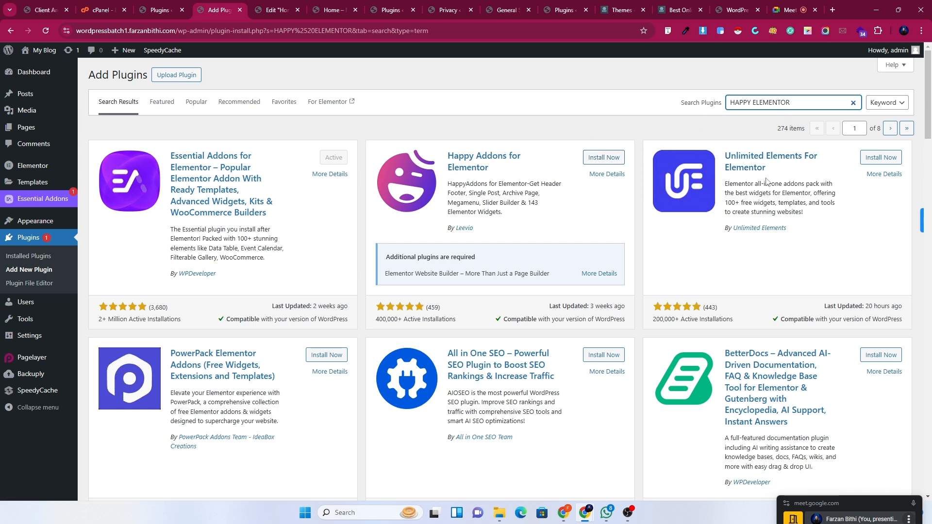
# Install Happy Addons for Elementor and activate it to launch its setup wizard.
pyautogui.click(610, 159)
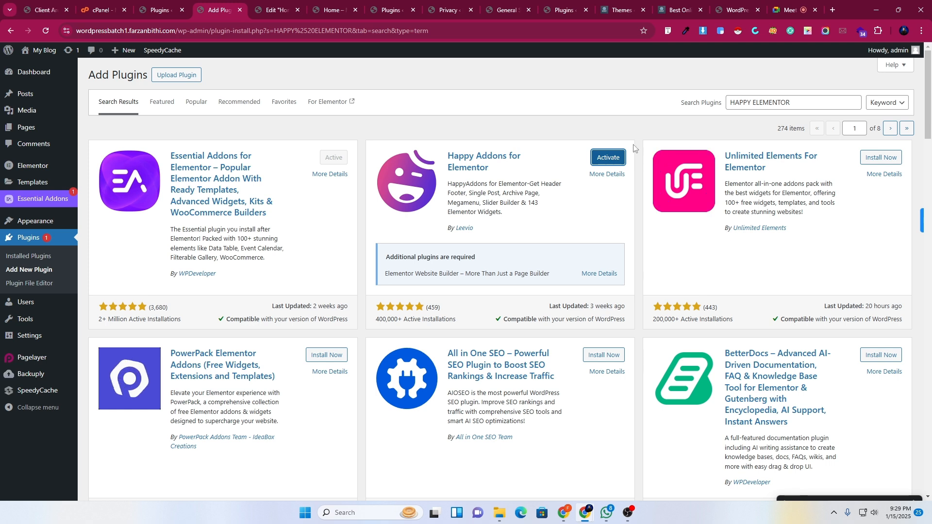
pyautogui.click(613, 159)
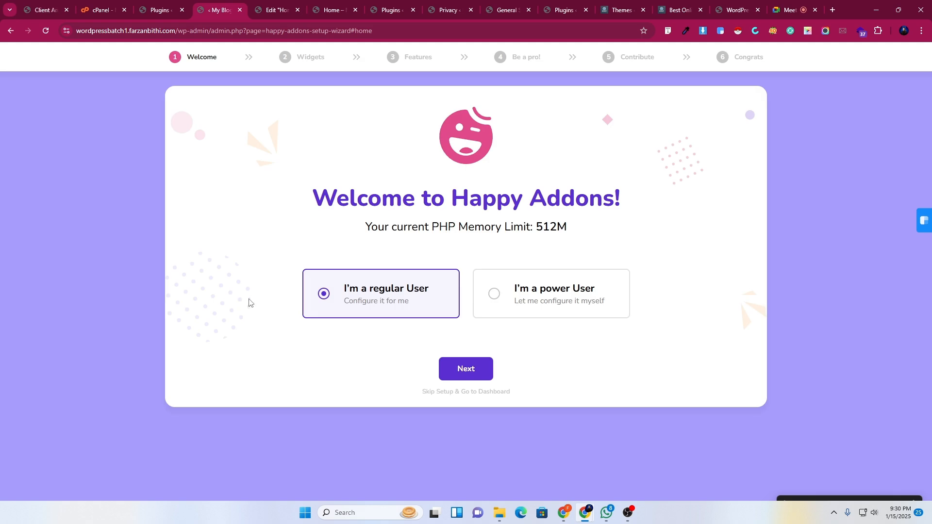
# At the widget step, view all General widgets and enable Image Compare and 360° Rotation.
pyautogui.click(467, 370)
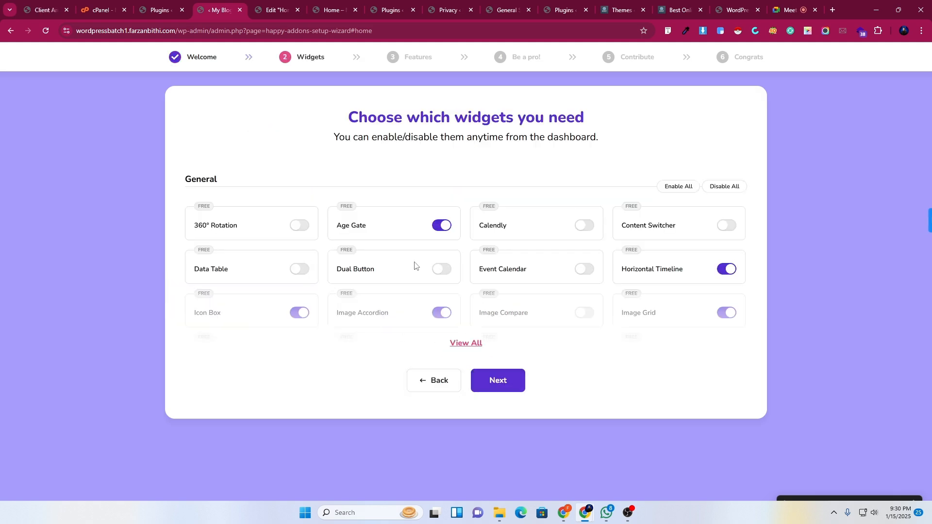
pyautogui.click(465, 343)
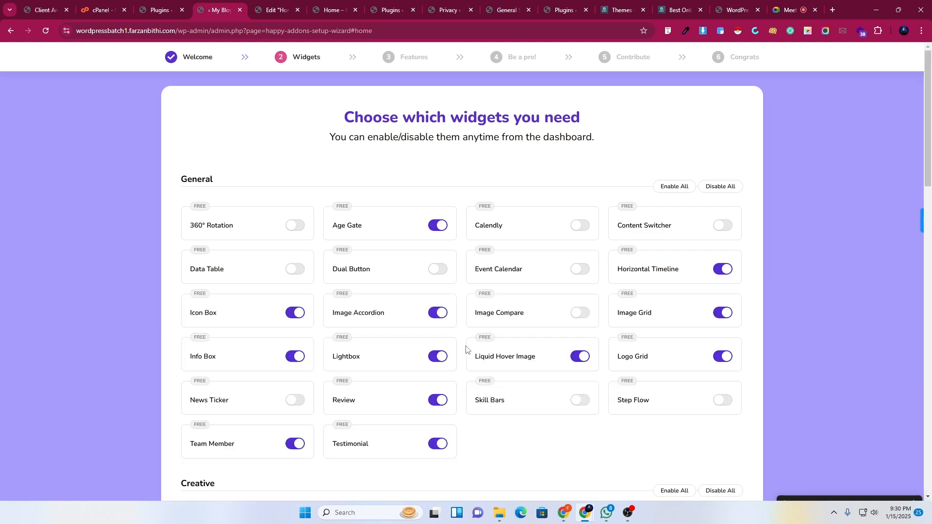
pyautogui.scroll(-10, 467, 349)
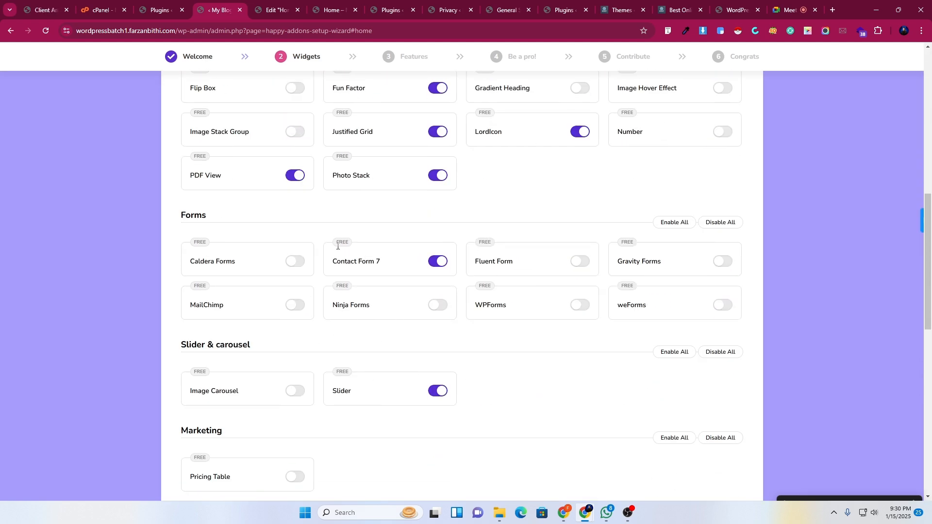
pyautogui.scroll(5, 422, 291)
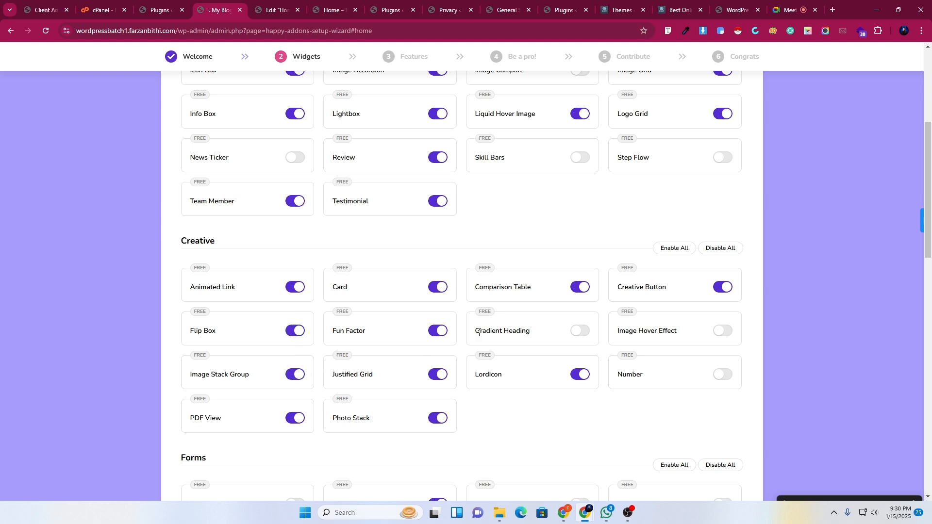
pyautogui.scroll(1, 479, 334)
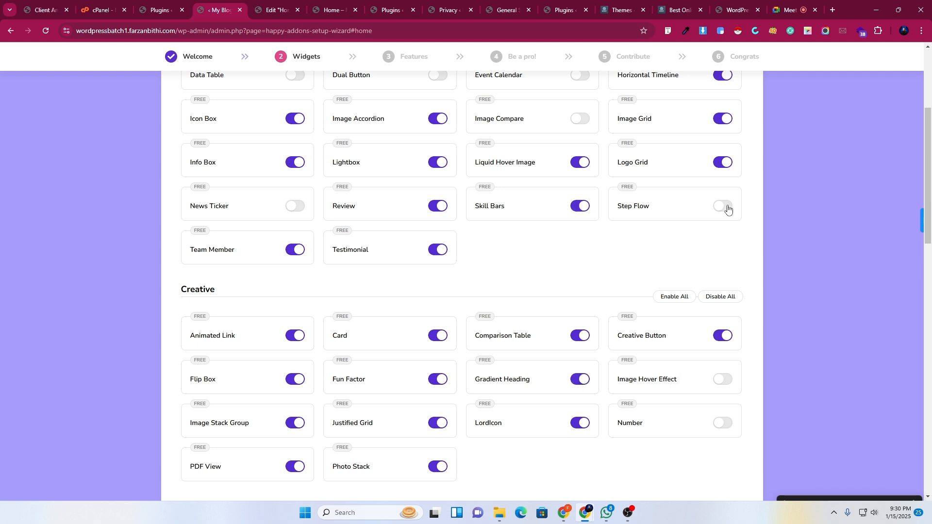
pyautogui.click(580, 119)
pyautogui.scroll(2, 582, 145)
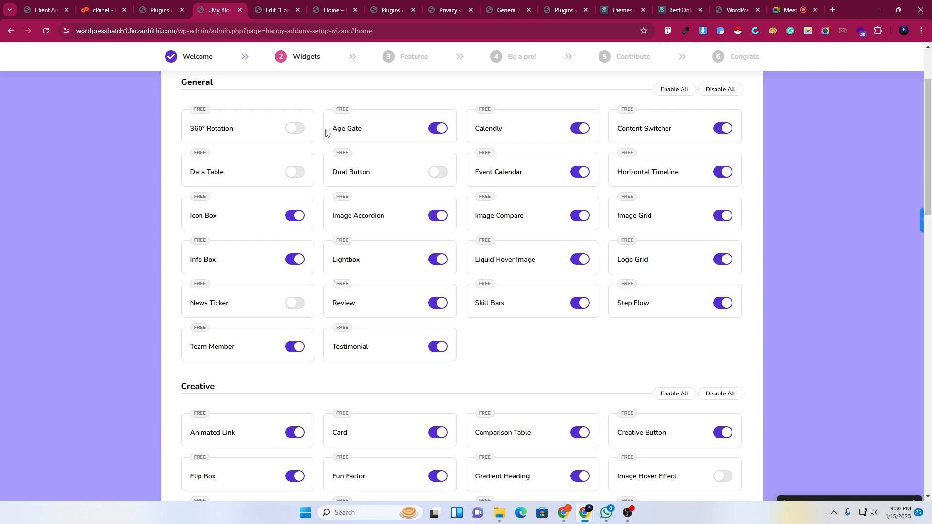
pyautogui.click(295, 130)
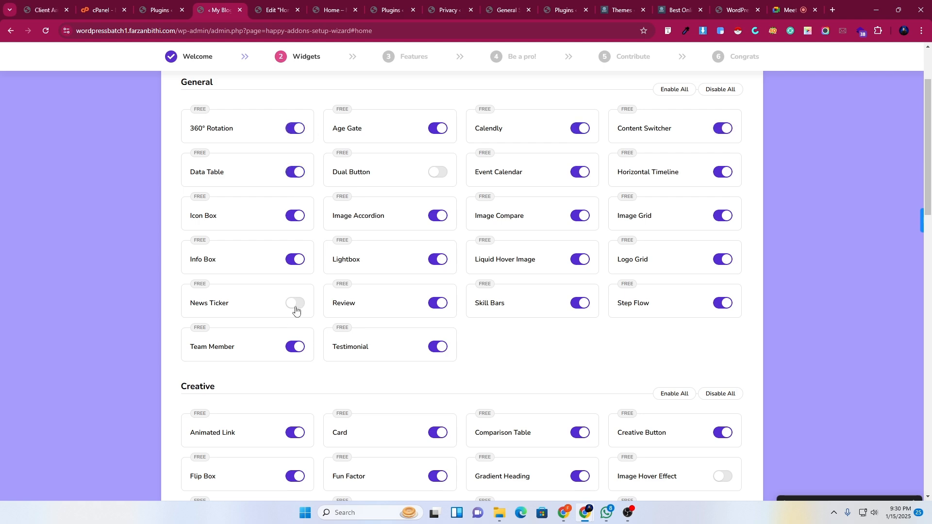
# Enable the Pricing Table widget and continue to the Features step.
pyautogui.scroll(-5, 311, 340)
pyautogui.scroll(-3, 294, 244)
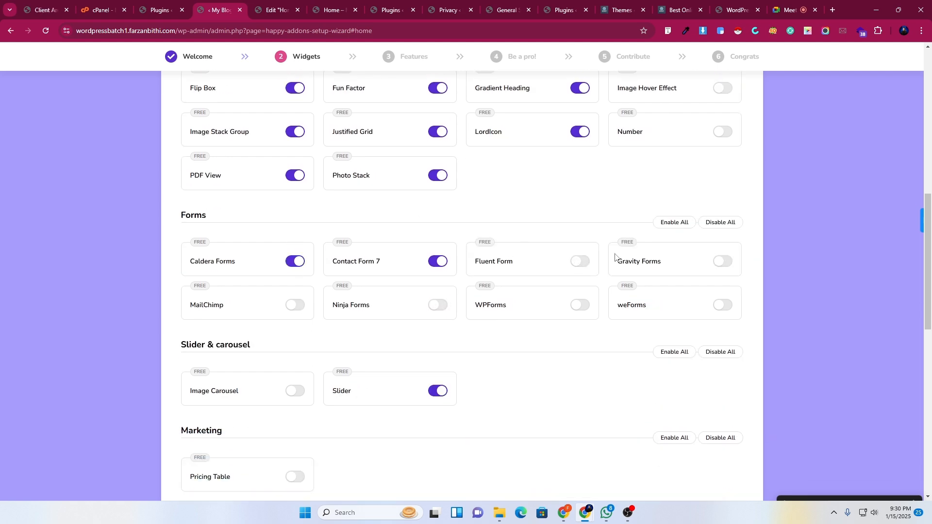
pyautogui.scroll(-5, 340, 389)
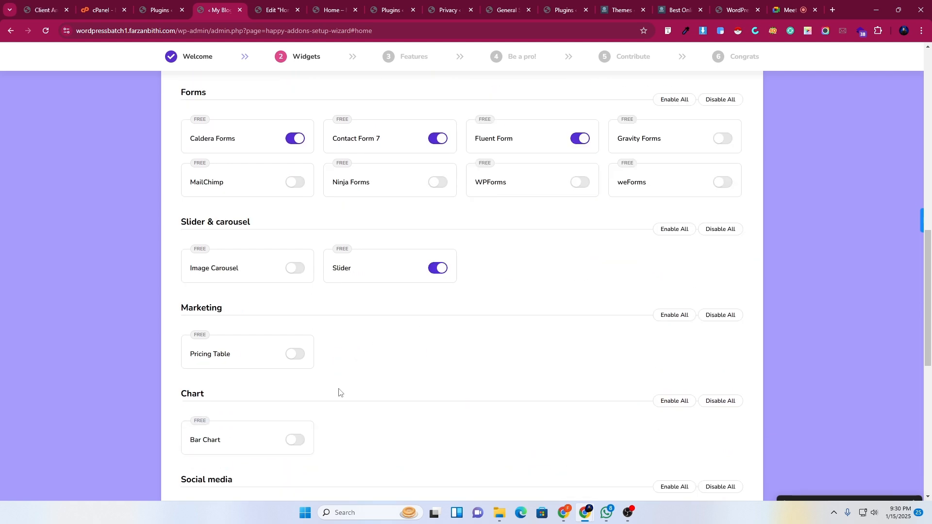
pyautogui.click(295, 234)
pyautogui.scroll(-6, 660, 410)
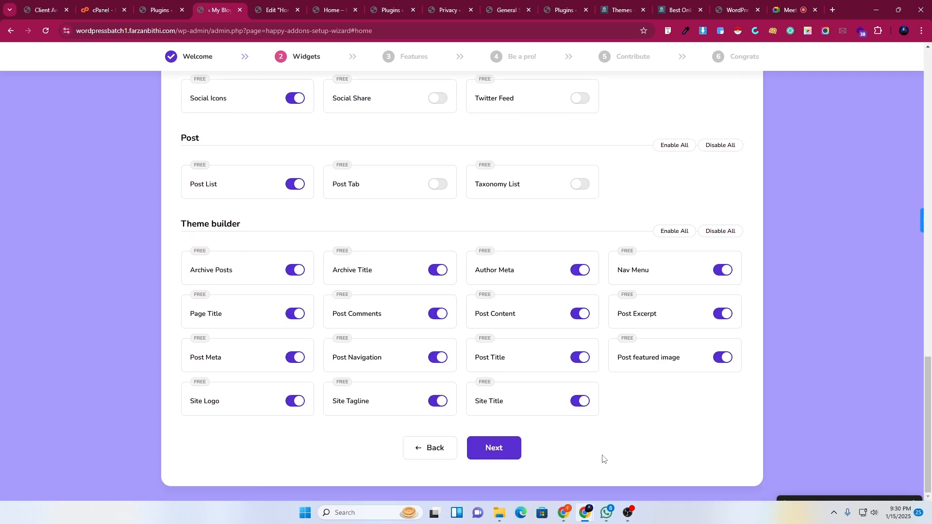
pyautogui.click(509, 449)
# Advance past the Be a pro! and Contribute steps and finish the Happy Addons setup wizard.
pyautogui.click(495, 436)
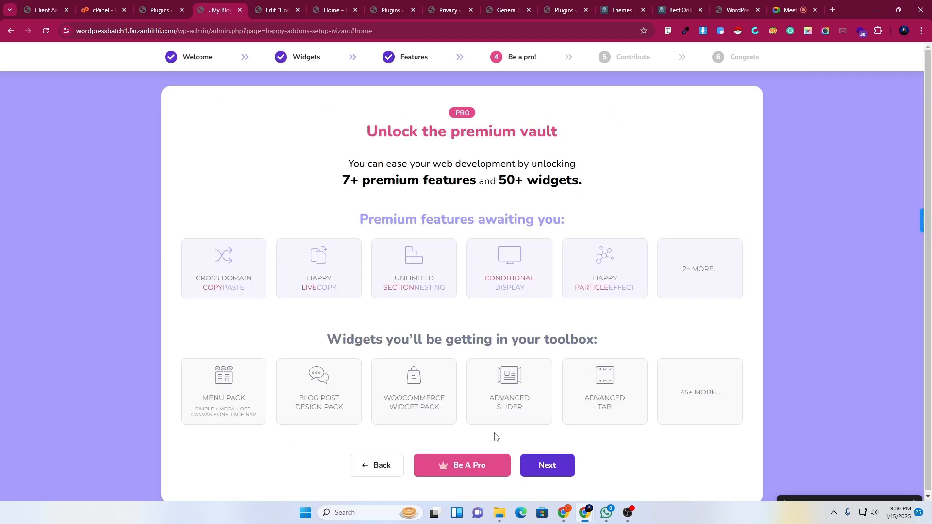
pyautogui.click(558, 467)
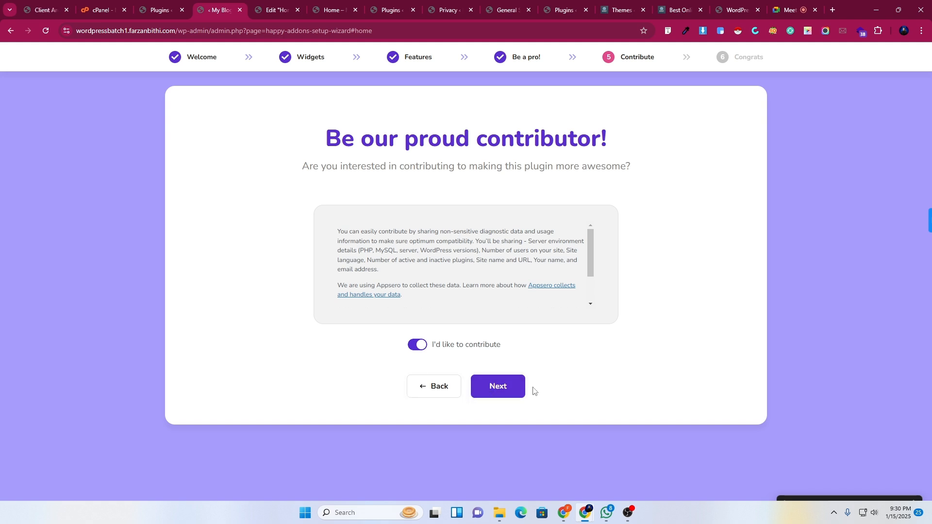
pyautogui.click(502, 391)
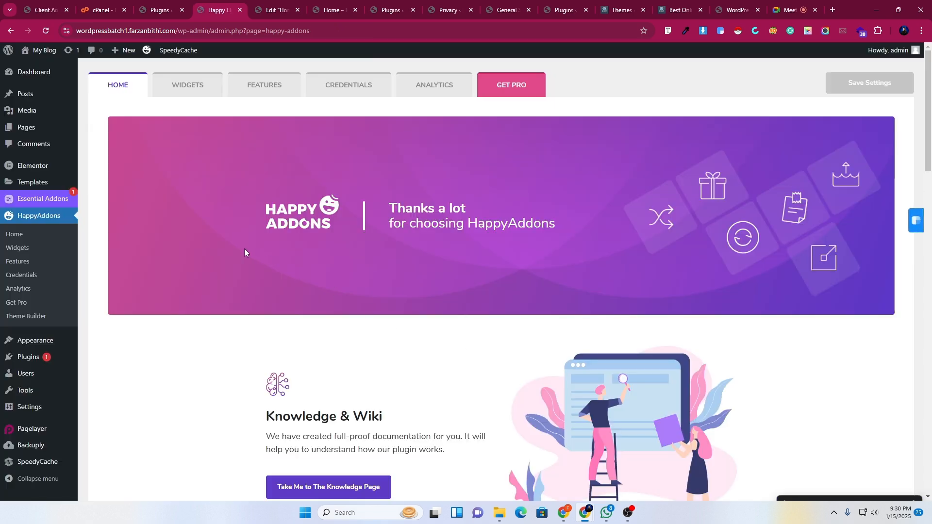
# Publish the pending Home page changes in the Elementor editor.
pyautogui.click(268, 6)
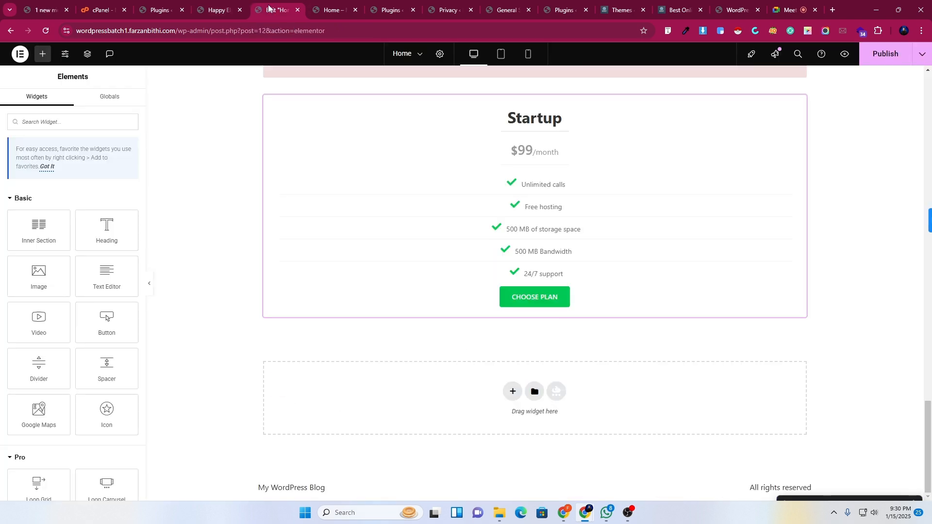
pyautogui.click(879, 64)
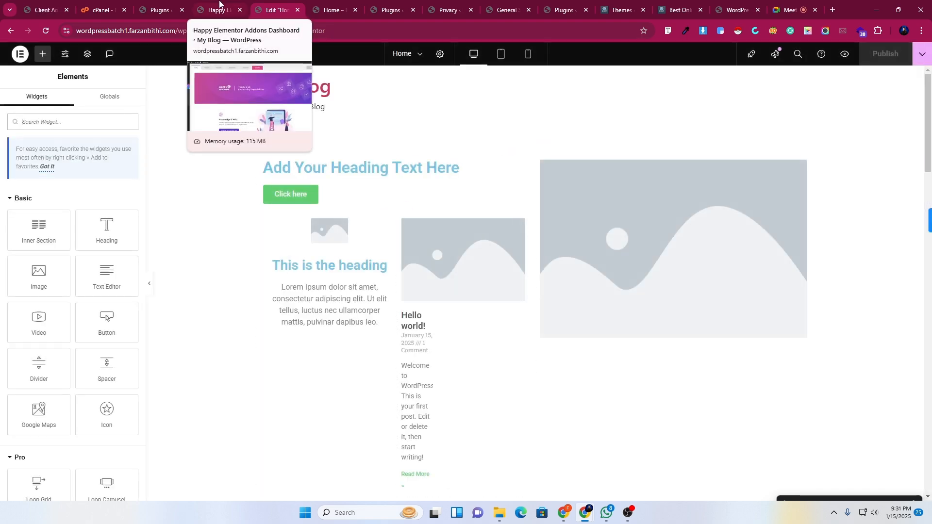
pyautogui.click(219, 6)
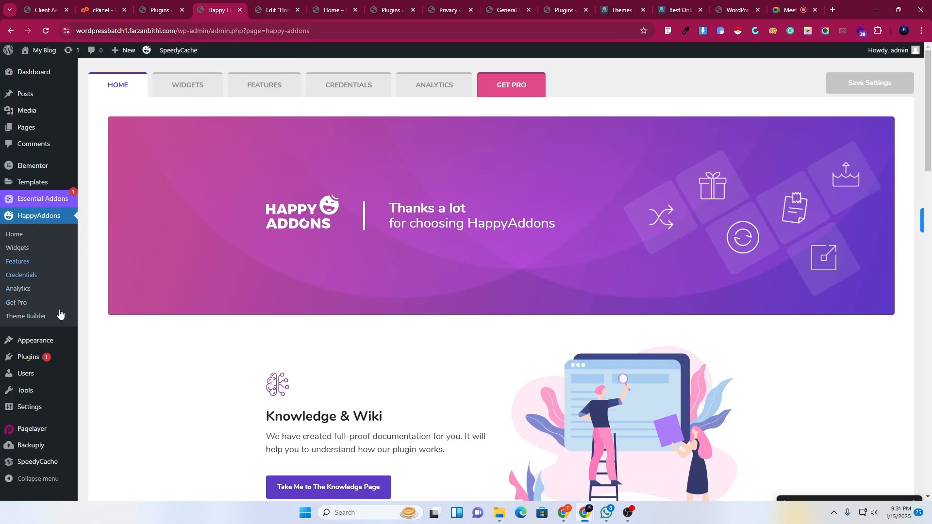
pyautogui.click(271, 7)
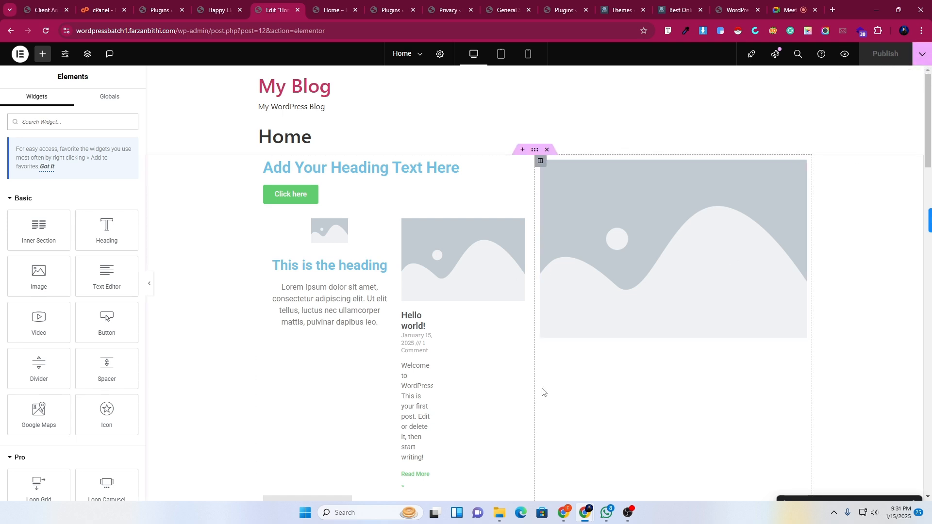
# Delete the two-thumbnail Gallery widget from the Home page and publish the update.
pyautogui.scroll(-7, 519, 386)
pyautogui.scroll(-1, 519, 386)
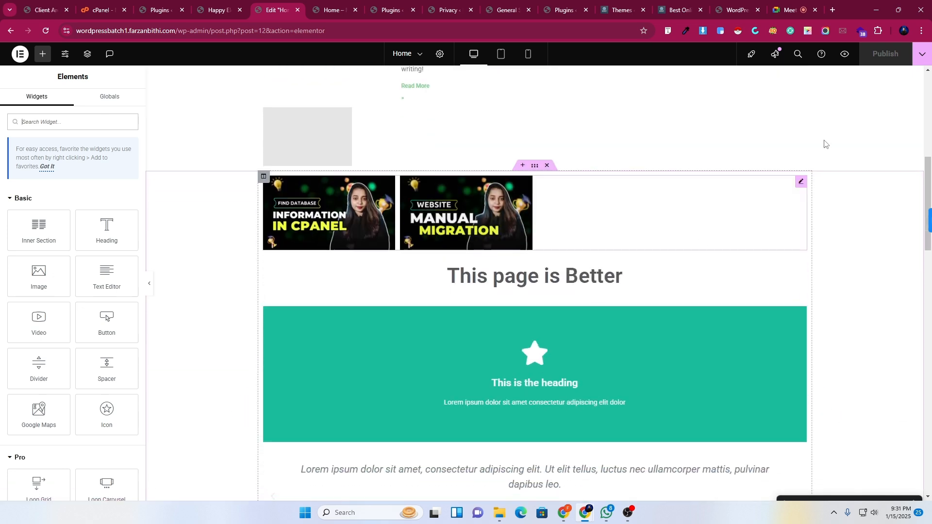
pyautogui.click(516, 189)
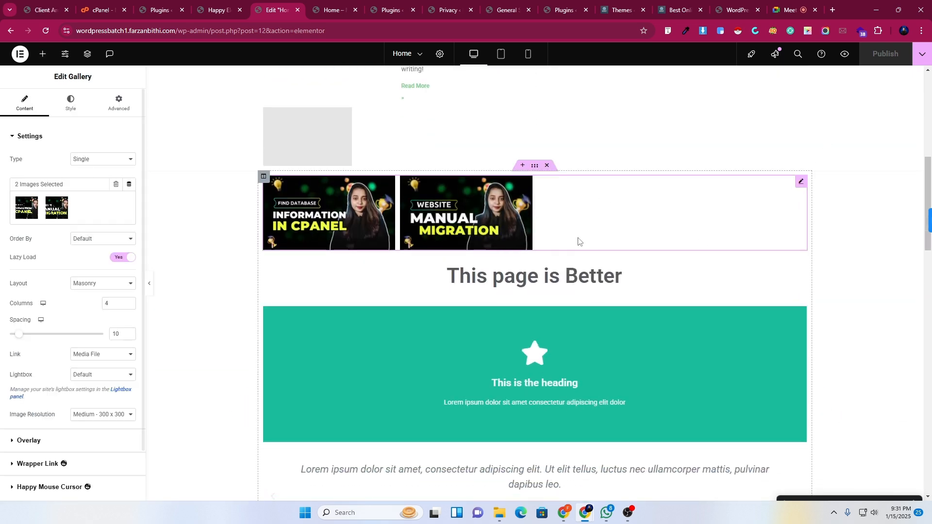
pyautogui.rightClick(591, 221)
pyautogui.click(612, 435)
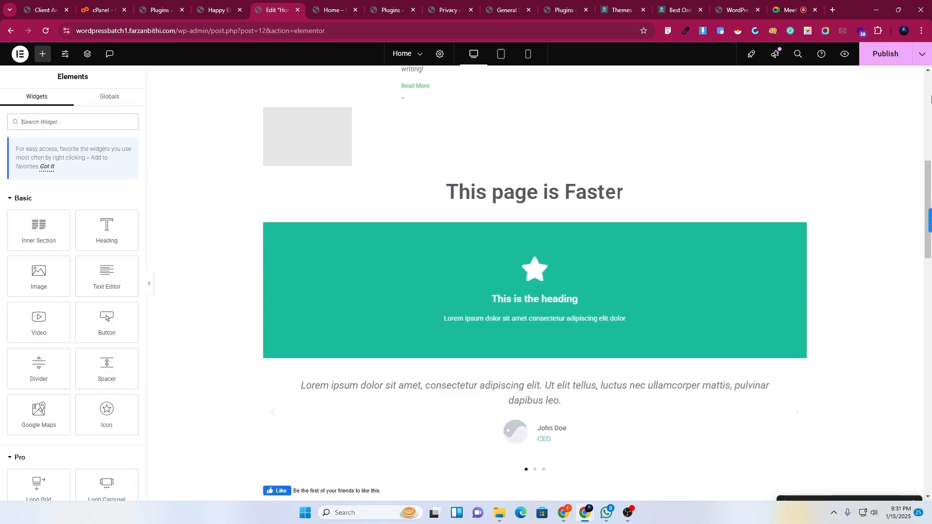
pyautogui.click(885, 63)
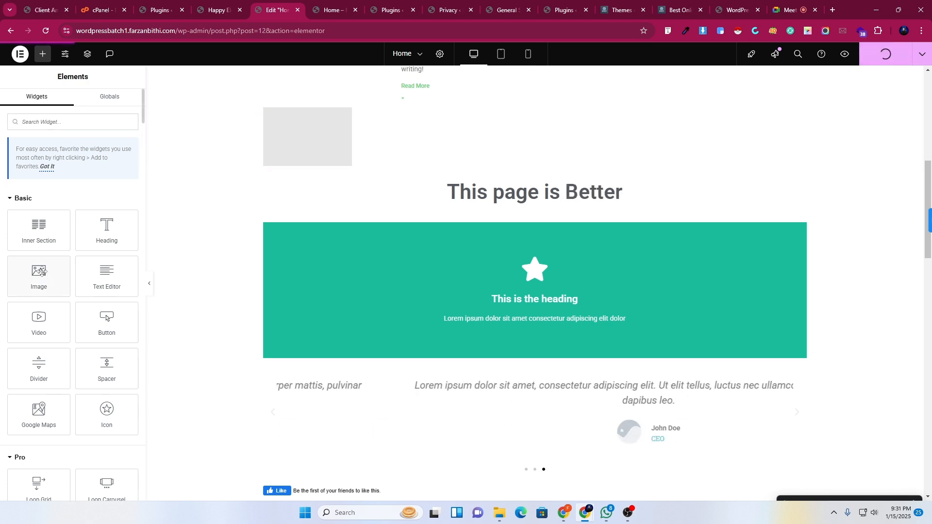
# Collapse the Basic, Pro, General, Link In Bio and Essential Addons categories, then scroll to the page bottom.
pyautogui.click(29, 201)
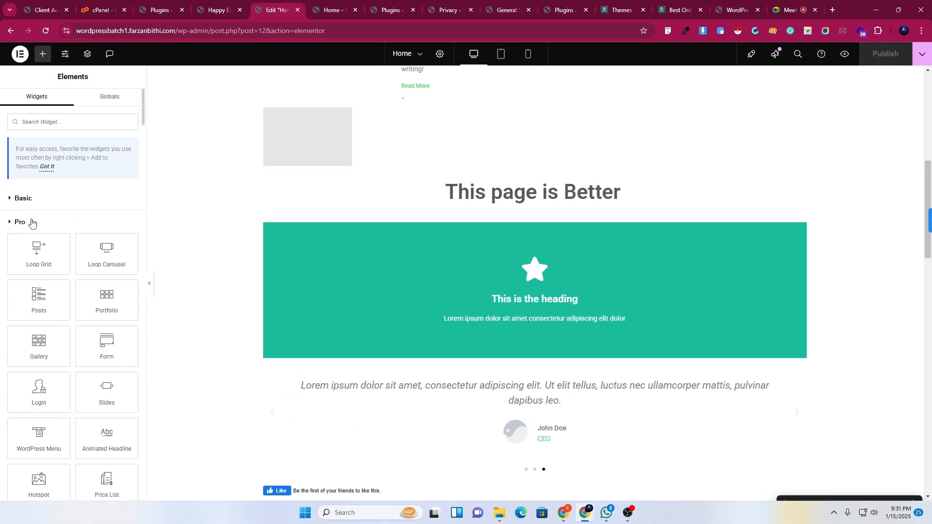
pyautogui.click(29, 221)
pyautogui.click(25, 245)
pyautogui.click(30, 272)
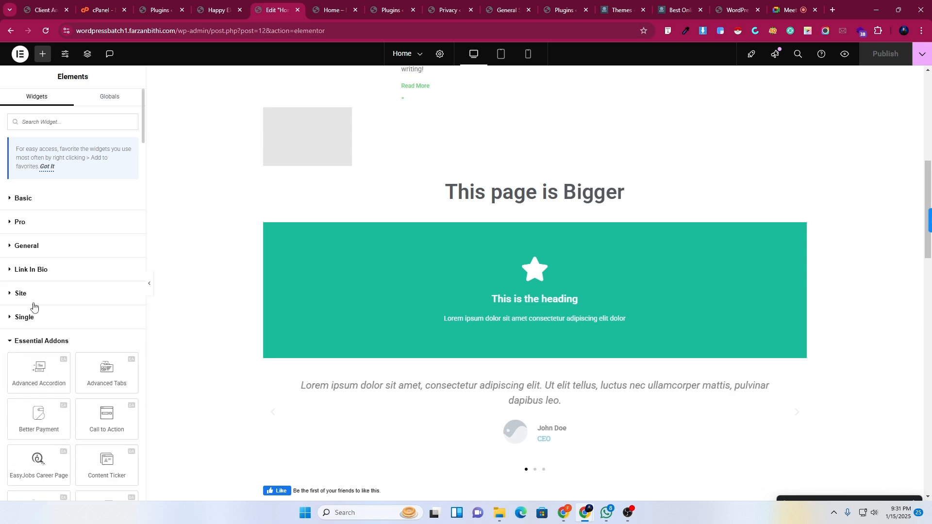
pyautogui.scroll(-6, 38, 330)
pyautogui.scroll(4, 43, 272)
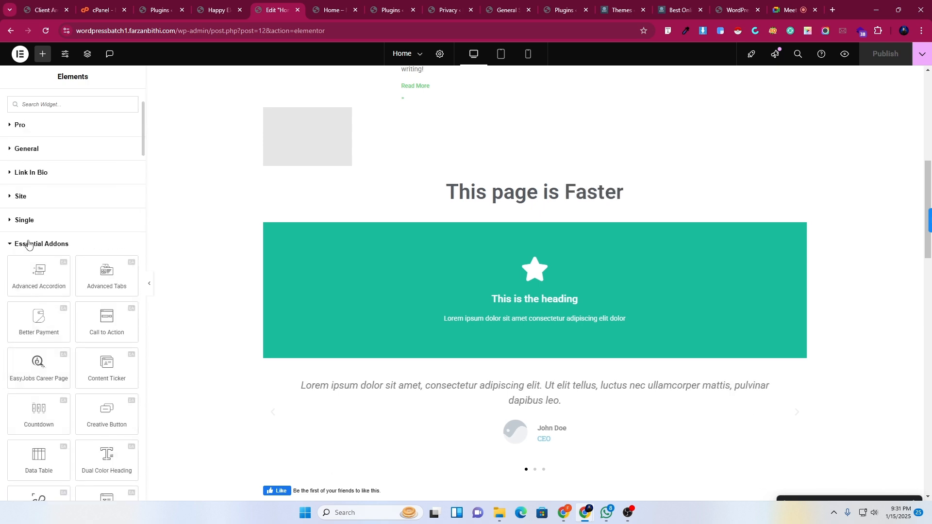
pyautogui.click(30, 242)
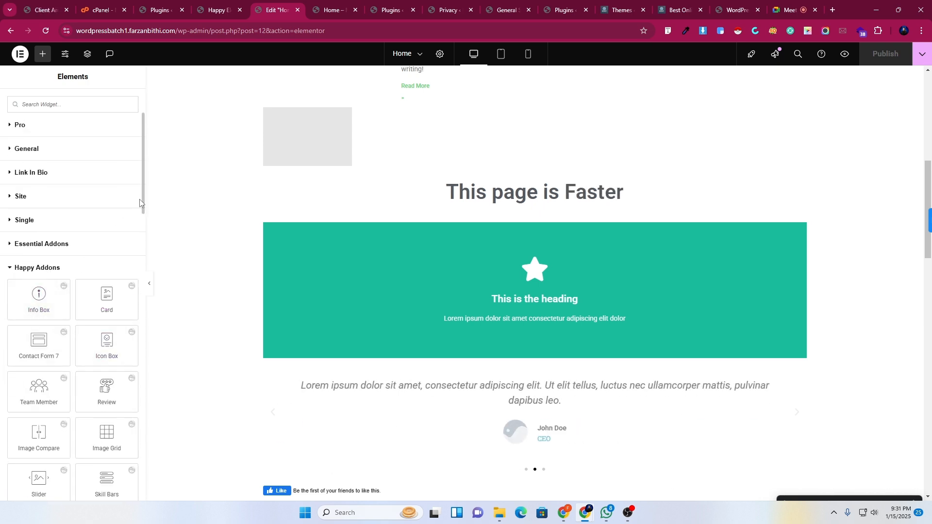
pyautogui.scroll(-8, 140, 213)
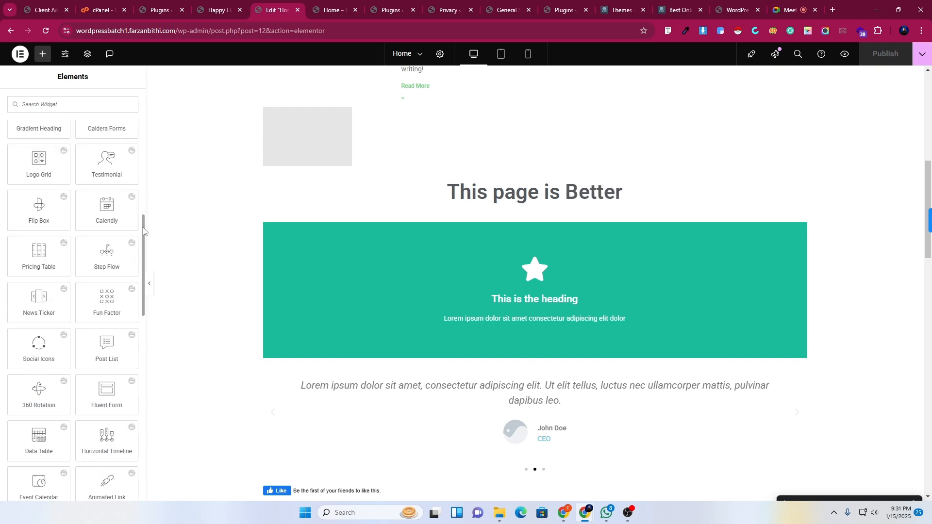
pyautogui.moveTo(142, 231); pyautogui.dragTo(147, 154)
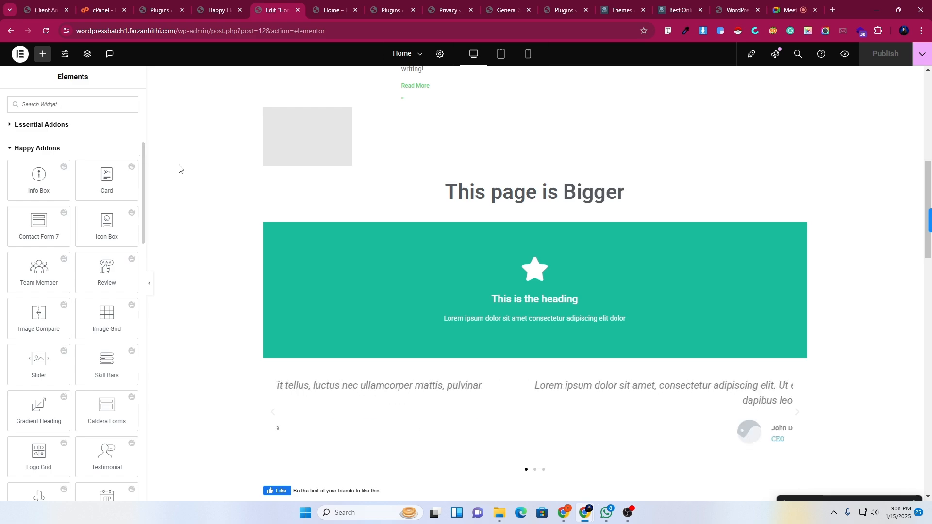
pyautogui.scroll(-15, 582, 398)
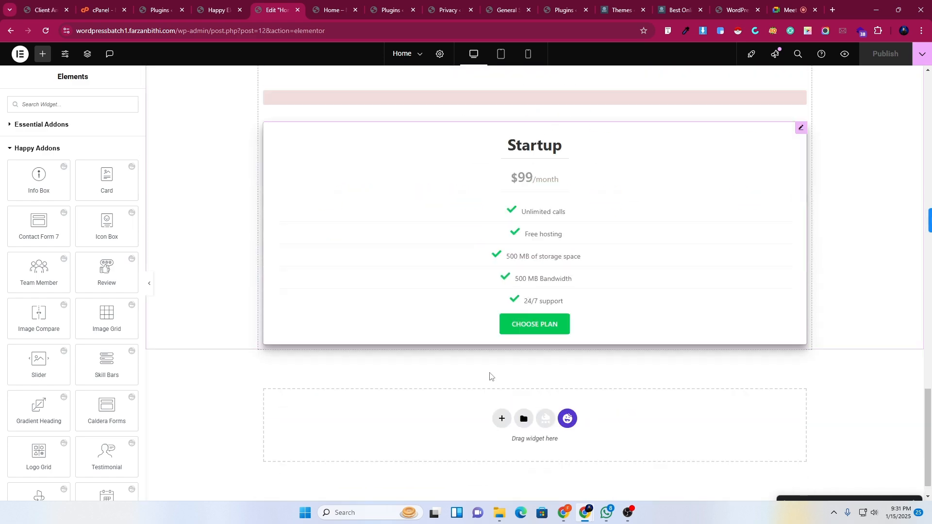
# Add a one-column section below the pricing table and place an Image Compare widget in it.
pyautogui.click(500, 390)
pyautogui.click(390, 410)
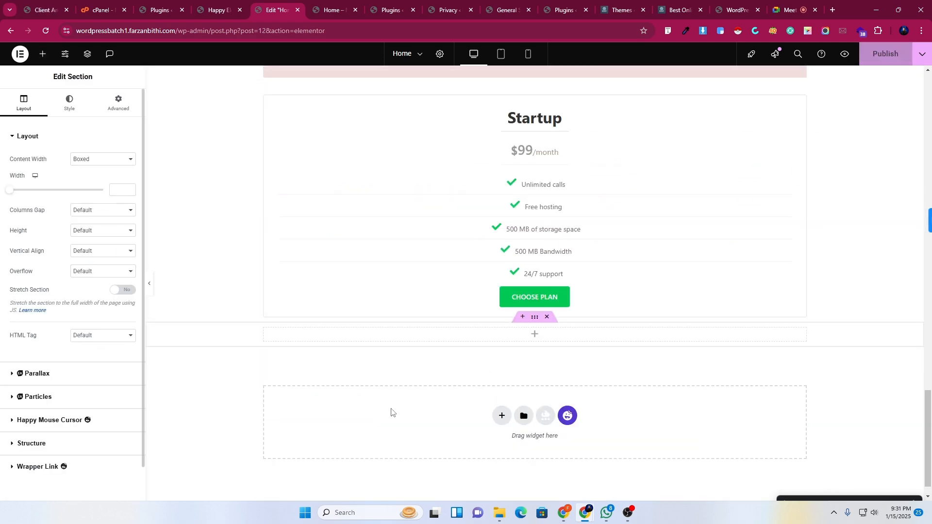
pyautogui.click(43, 54)
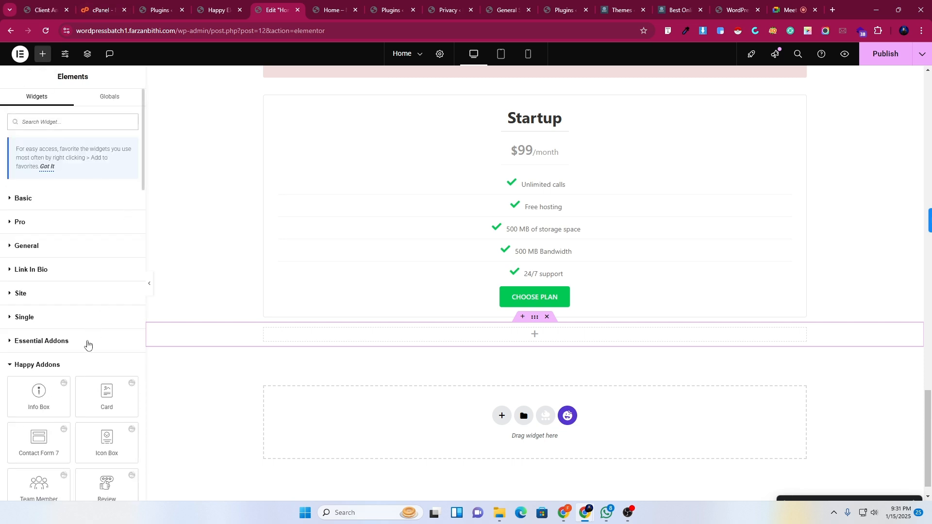
pyautogui.scroll(-6, 73, 316)
pyautogui.moveTo(36, 240); pyautogui.dragTo(479, 334)
# Set the widget's Before image to the CPANEL thumbnail from the media library.
pyautogui.scroll(-4, 481, 324)
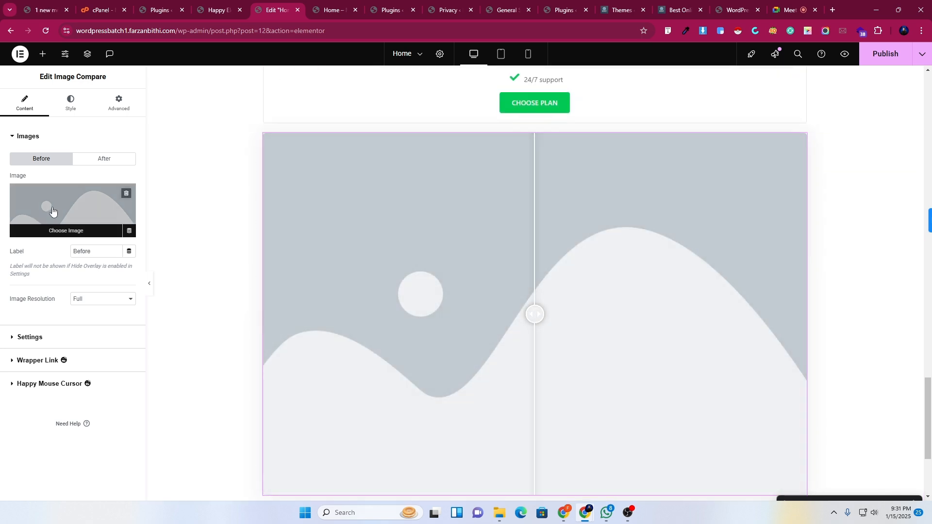
pyautogui.click(52, 210)
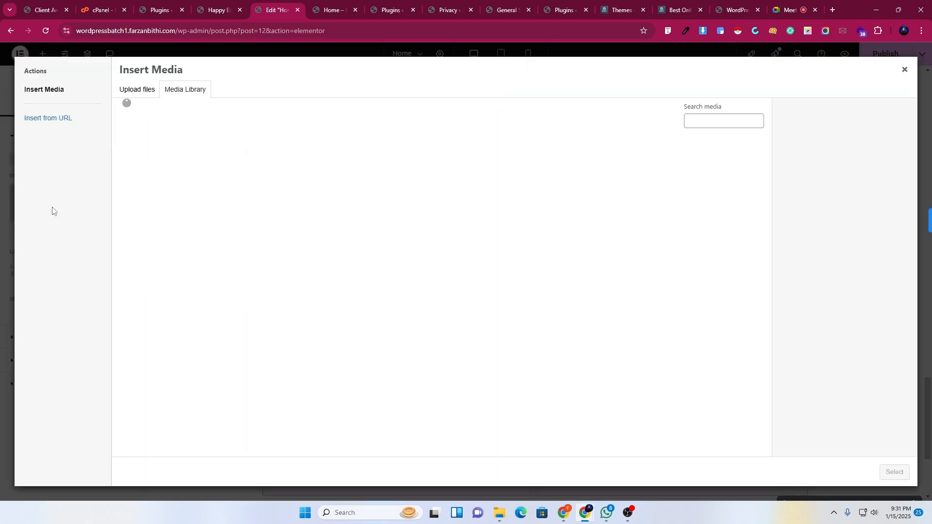
pyautogui.click(206, 177)
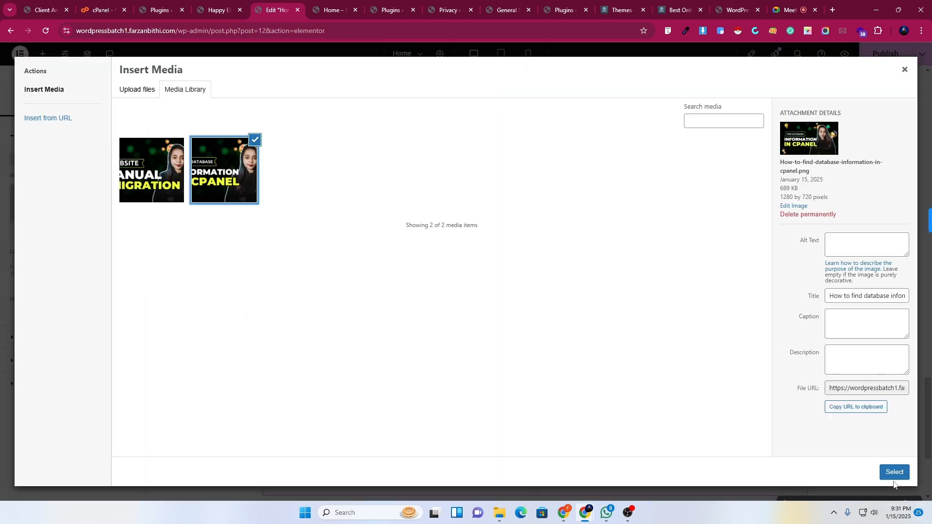
pyautogui.click(893, 472)
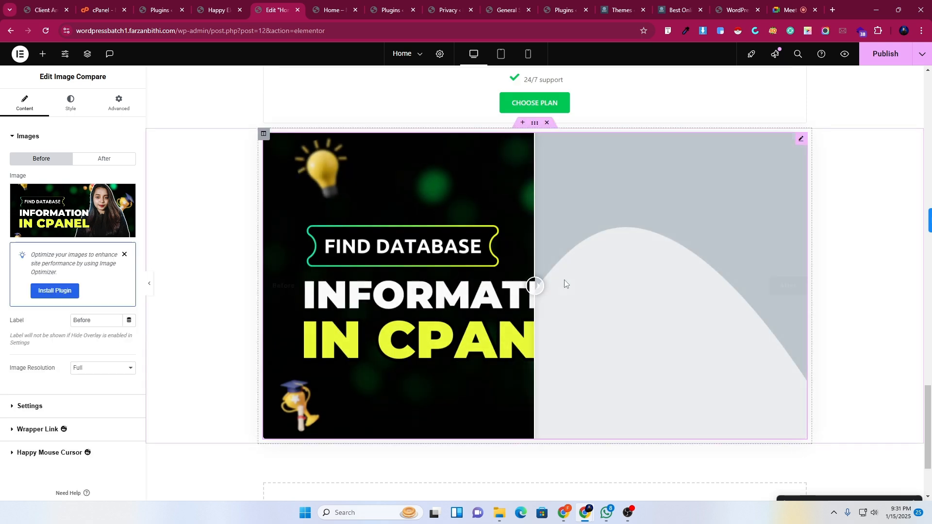
# Upload the Category Select on Legiit PNG from Downloads and use it as the After image.
pyautogui.click(106, 160)
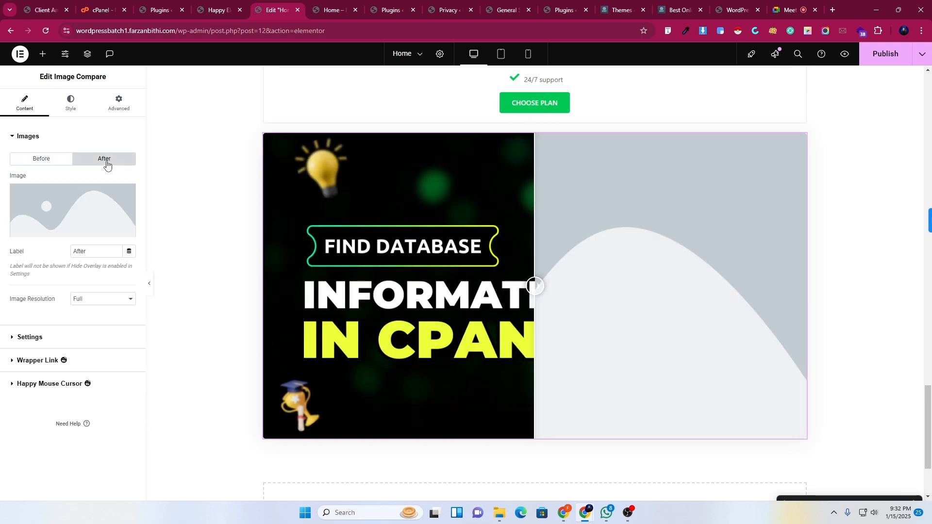
pyautogui.click(66, 206)
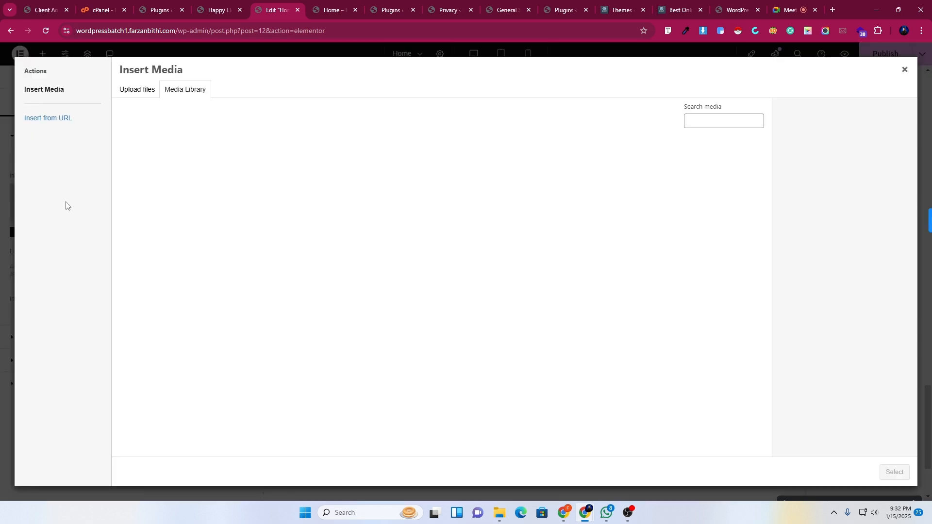
pyautogui.click(137, 95)
pyautogui.click(515, 253)
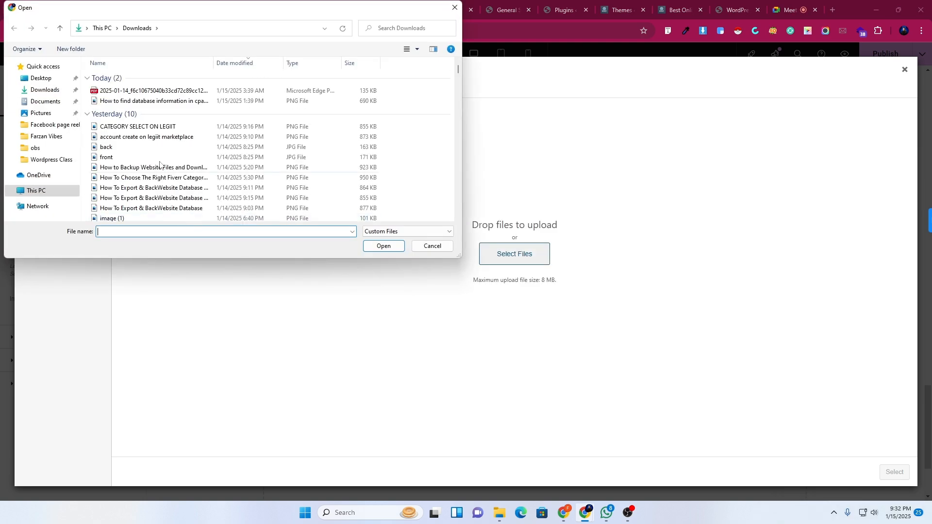
pyautogui.click(151, 147)
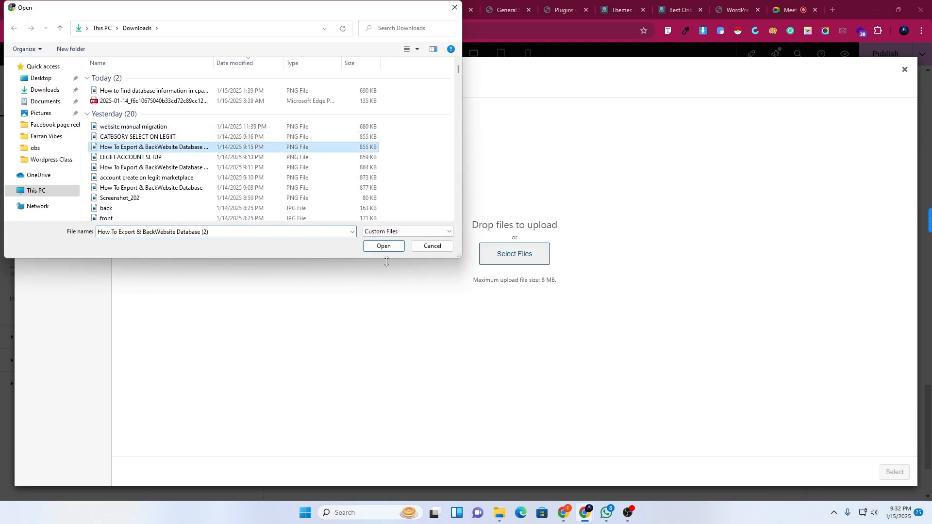
pyautogui.click(384, 246)
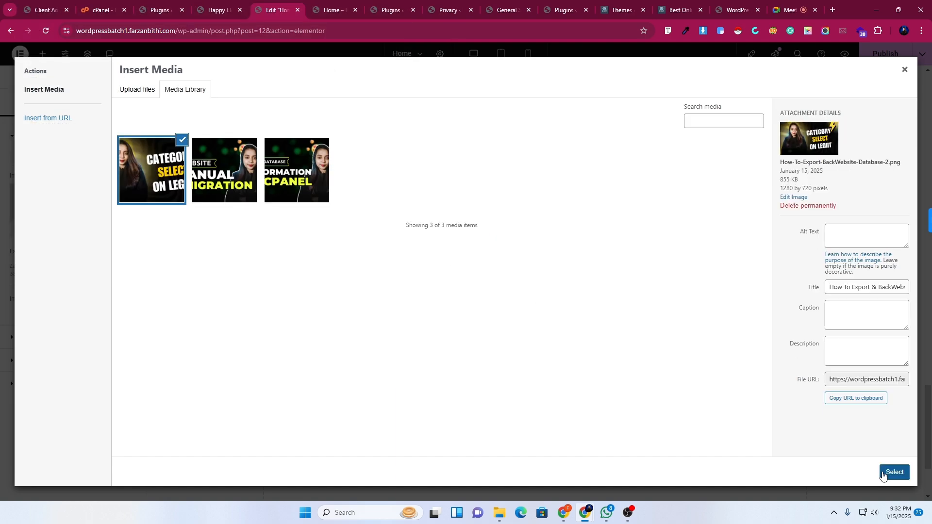
pyautogui.click(895, 472)
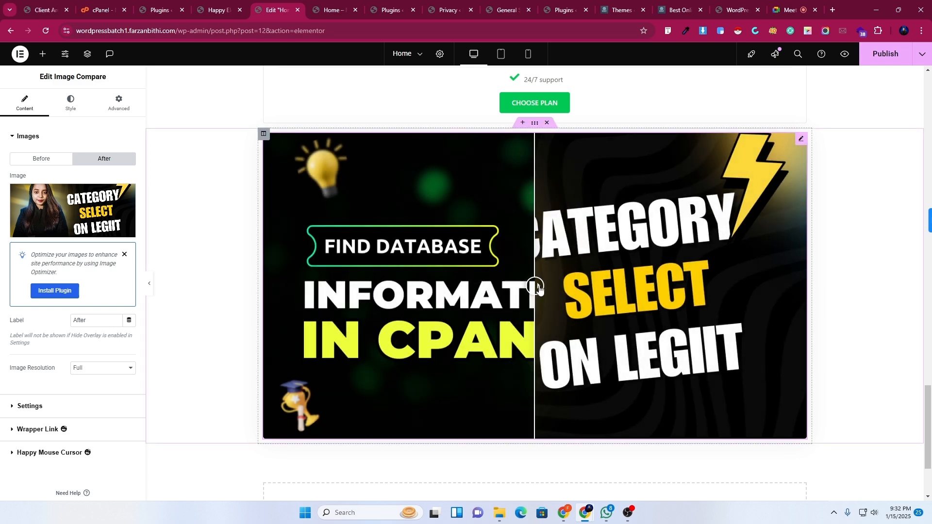
pyautogui.moveTo(539, 289); pyautogui.dragTo(518, 315)
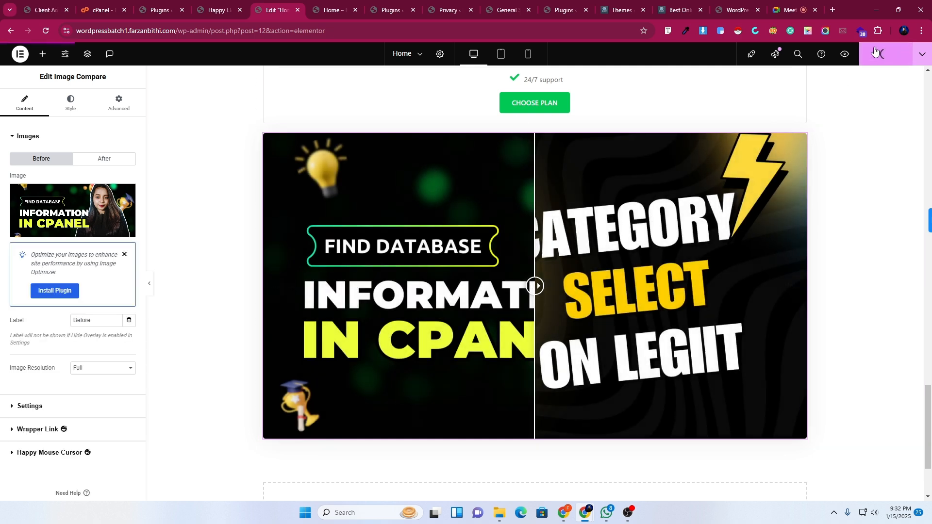
pyautogui.click(318, 5)
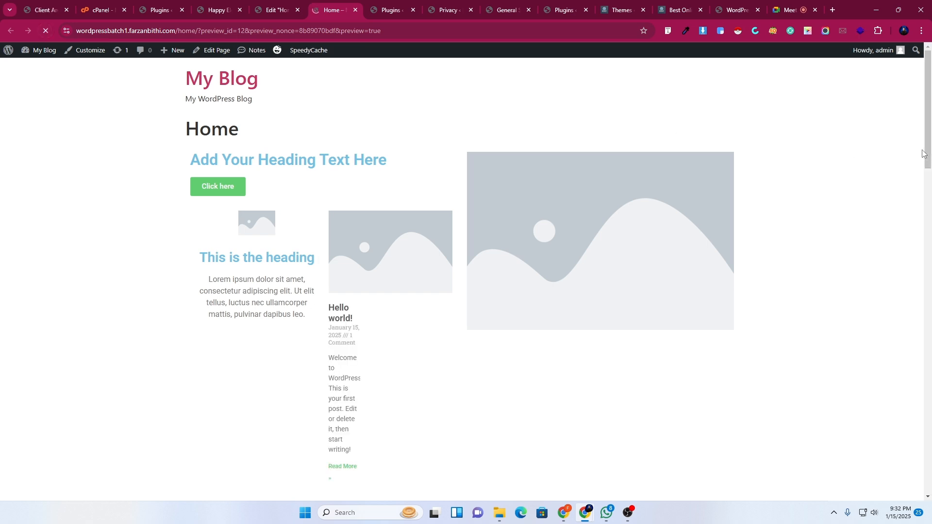
pyautogui.moveTo(929, 93); pyautogui.dragTo(931, 407)
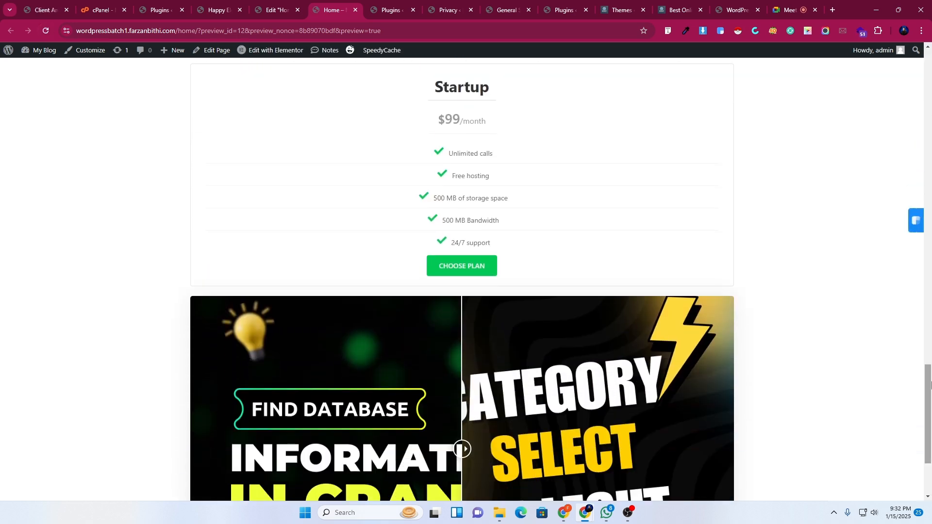
pyautogui.scroll(-3, 395, 310)
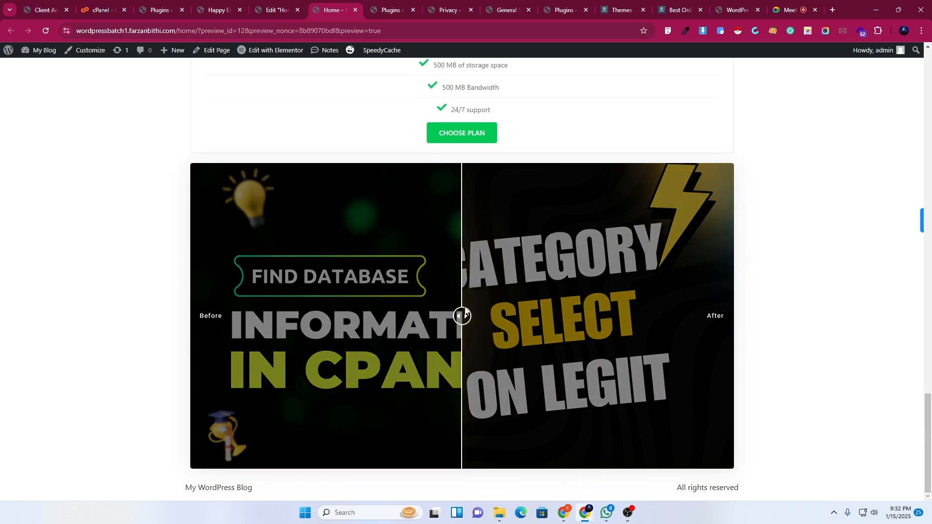
pyautogui.moveTo(463, 317); pyautogui.dragTo(686, 316)
pyautogui.moveTo(619, 316); pyautogui.dragTo(183, 296)
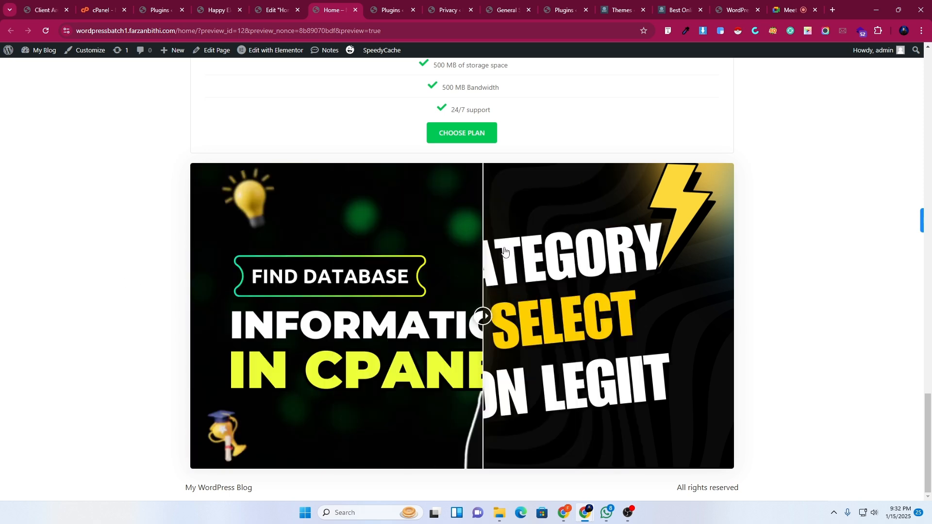
pyautogui.click(275, 7)
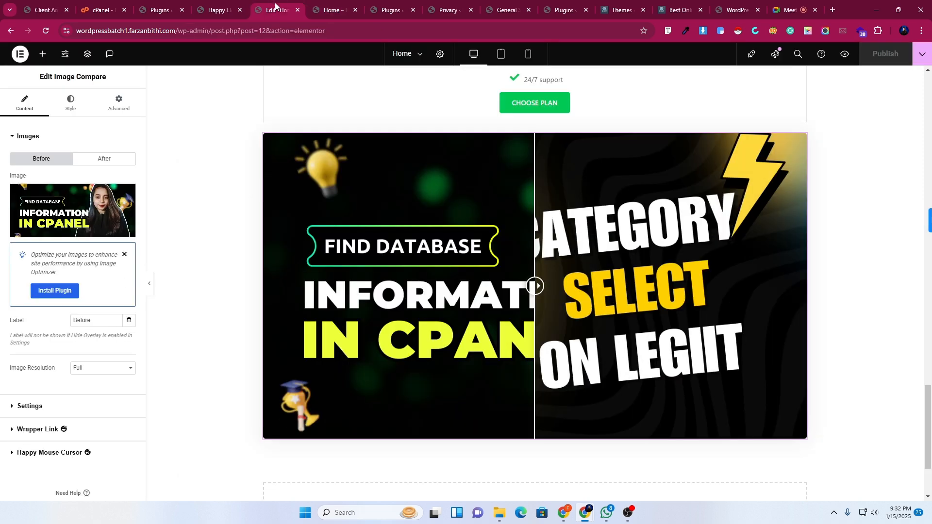